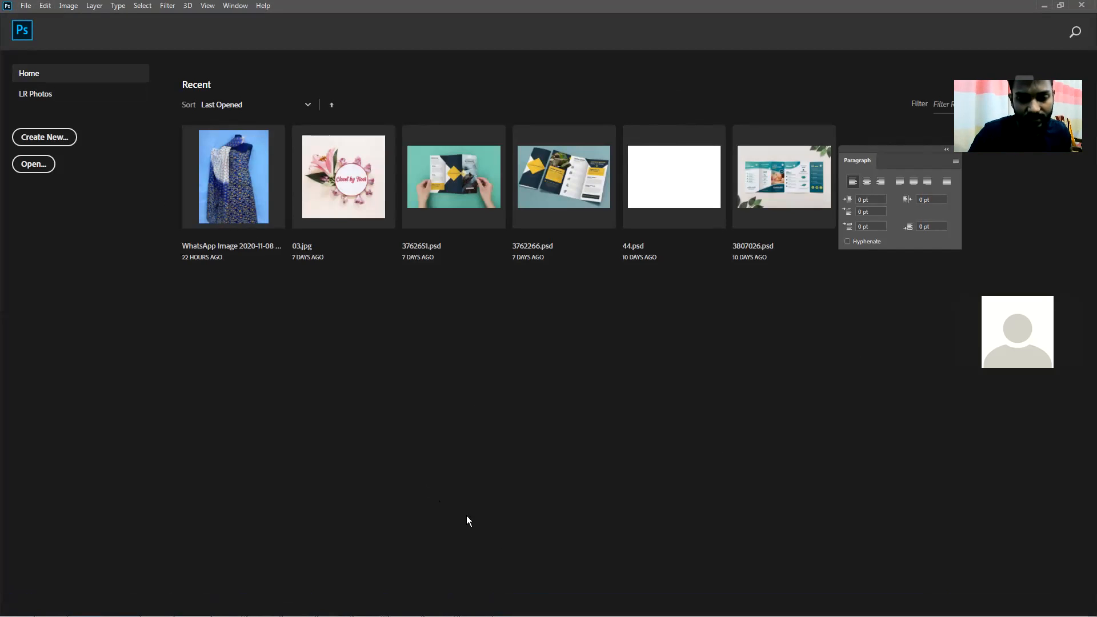
Step: Create a new document from the A4 print preset, with units in inches and landscape orientation
{"action": "left_click", "coordinate": [26, 6]}
{"action": "left_click", "coordinate": [30, 19]}
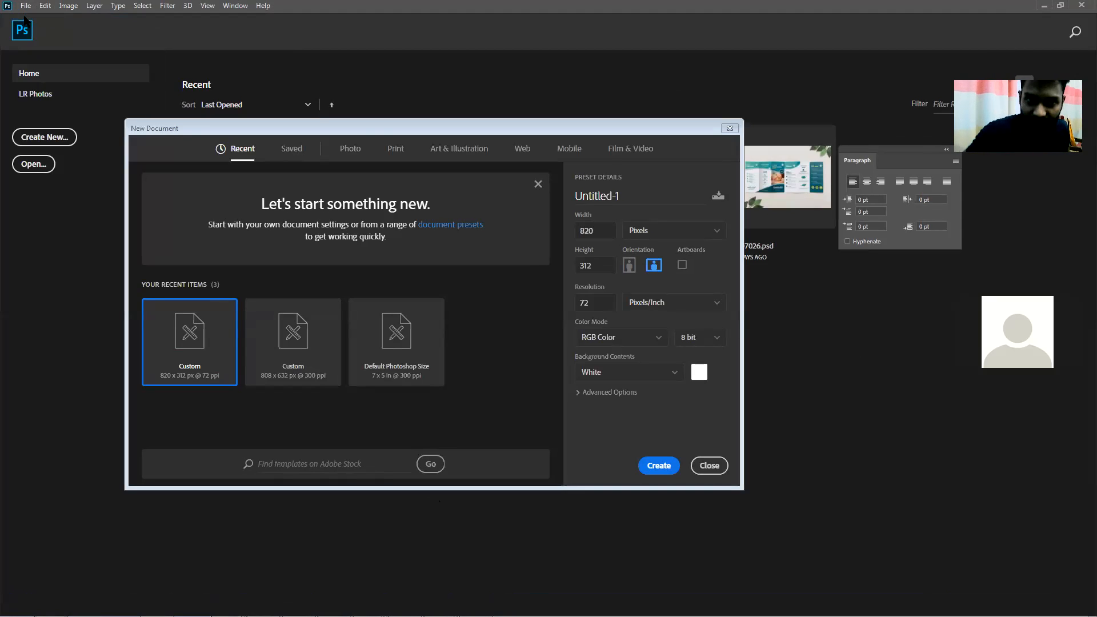
{"action": "left_click", "coordinate": [399, 154]}
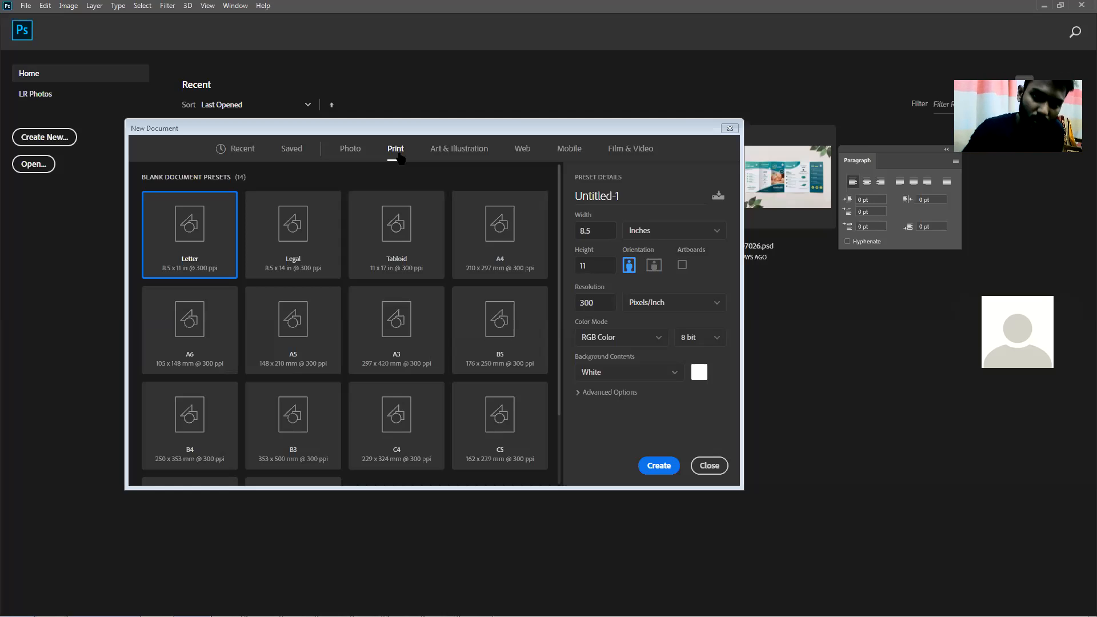
{"action": "left_click", "coordinate": [491, 241]}
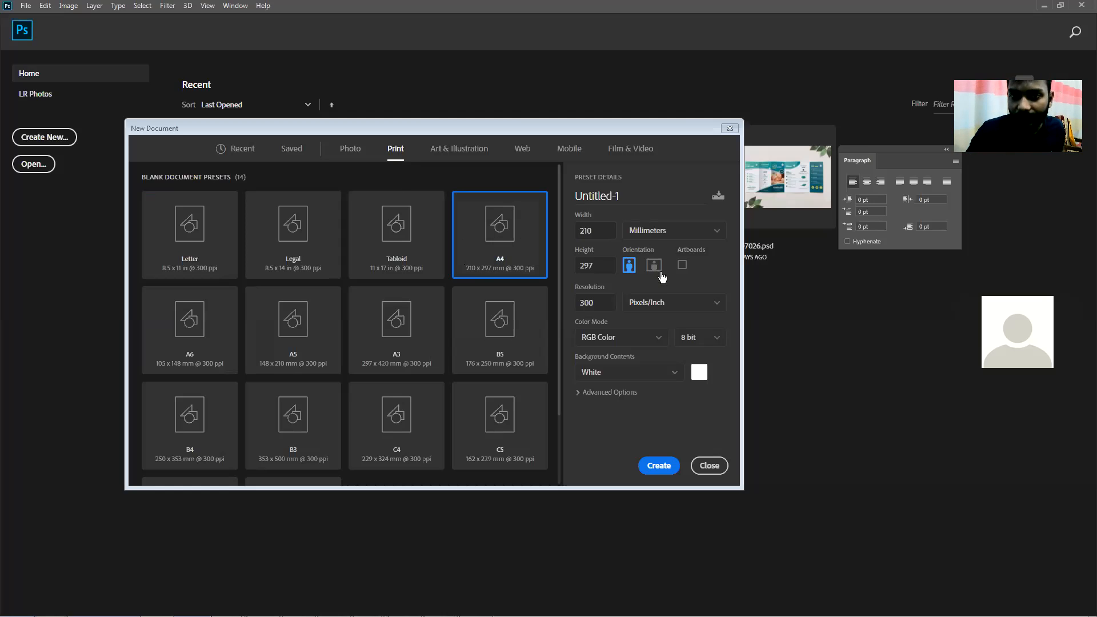
{"action": "left_click", "coordinate": [650, 237]}
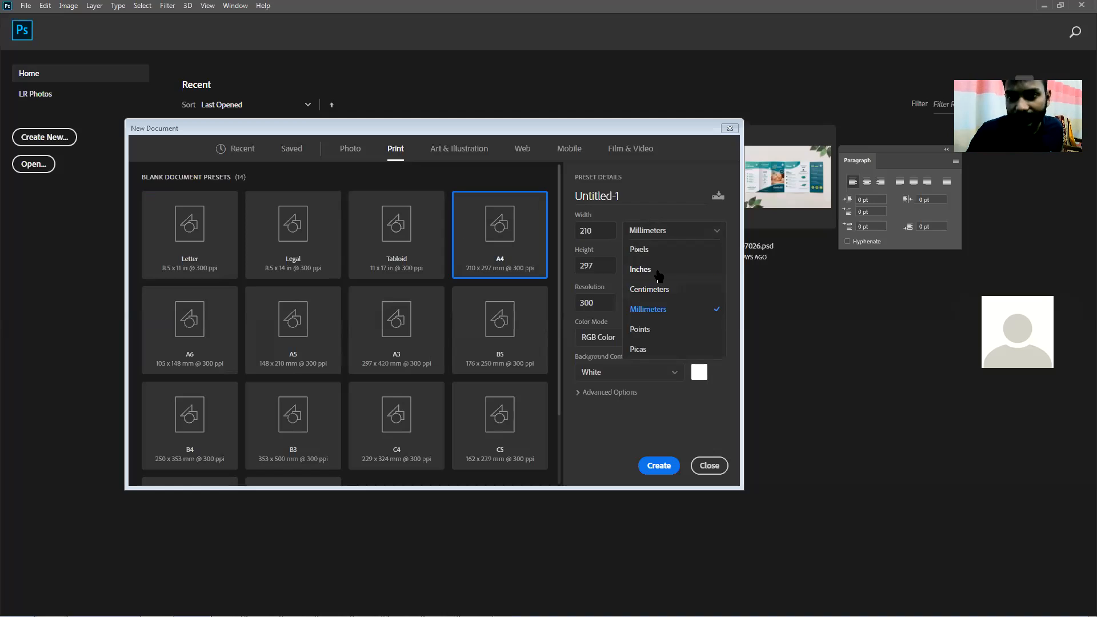
{"action": "left_click", "coordinate": [659, 273]}
{"action": "left_click", "coordinate": [655, 266]}
{"action": "left_click", "coordinate": [634, 269]}
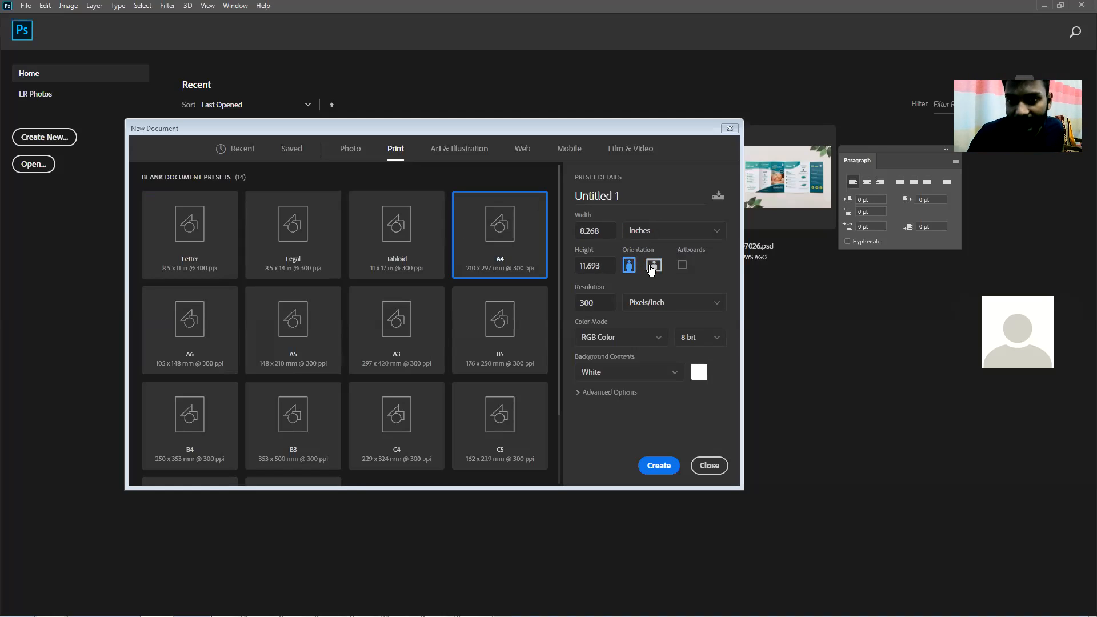
{"action": "left_click", "coordinate": [649, 268]}
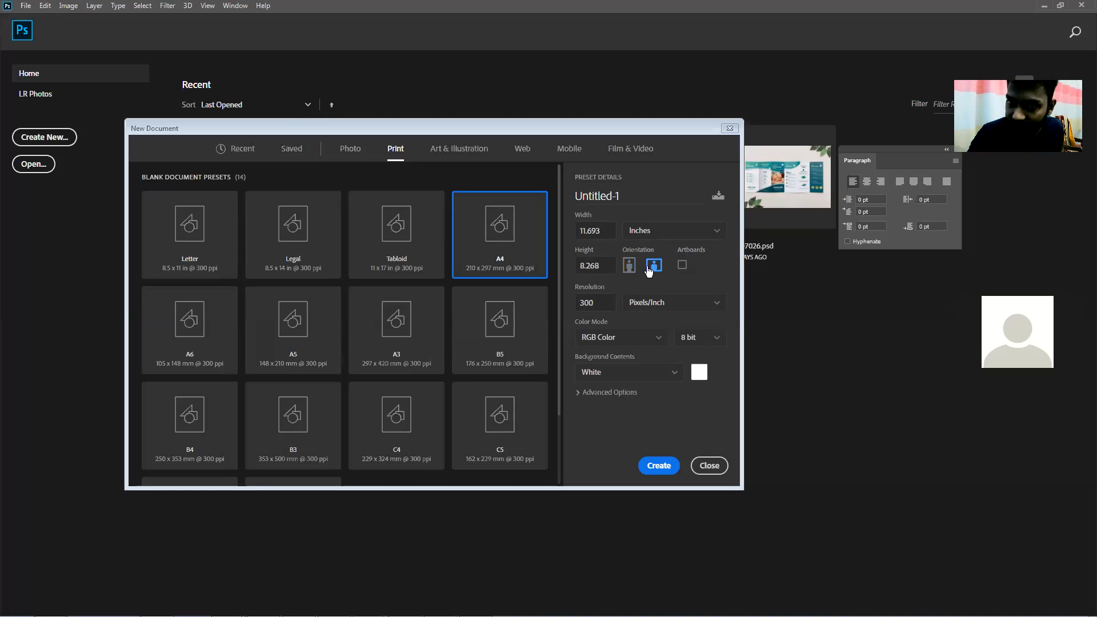
{"action": "left_click", "coordinate": [660, 466]}
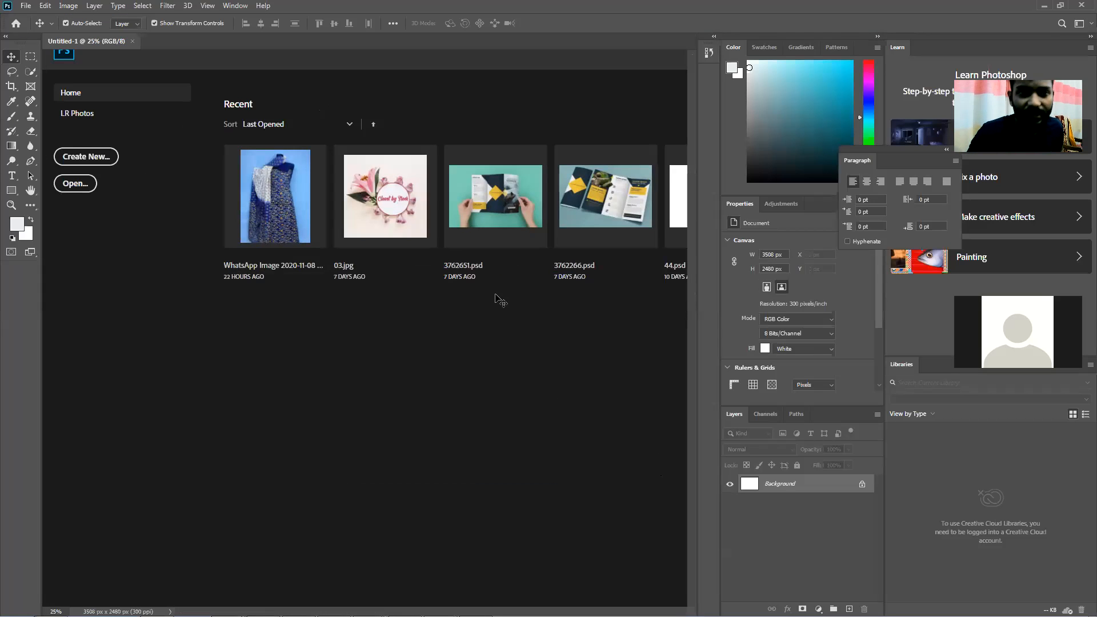
Step: Rotate the canvas 90° clockwise to portrait and rotate it 90° again back to landscape
{"action": "left_click", "coordinate": [71, 7]}
{"action": "mouse_move", "coordinate": [121, 114]}
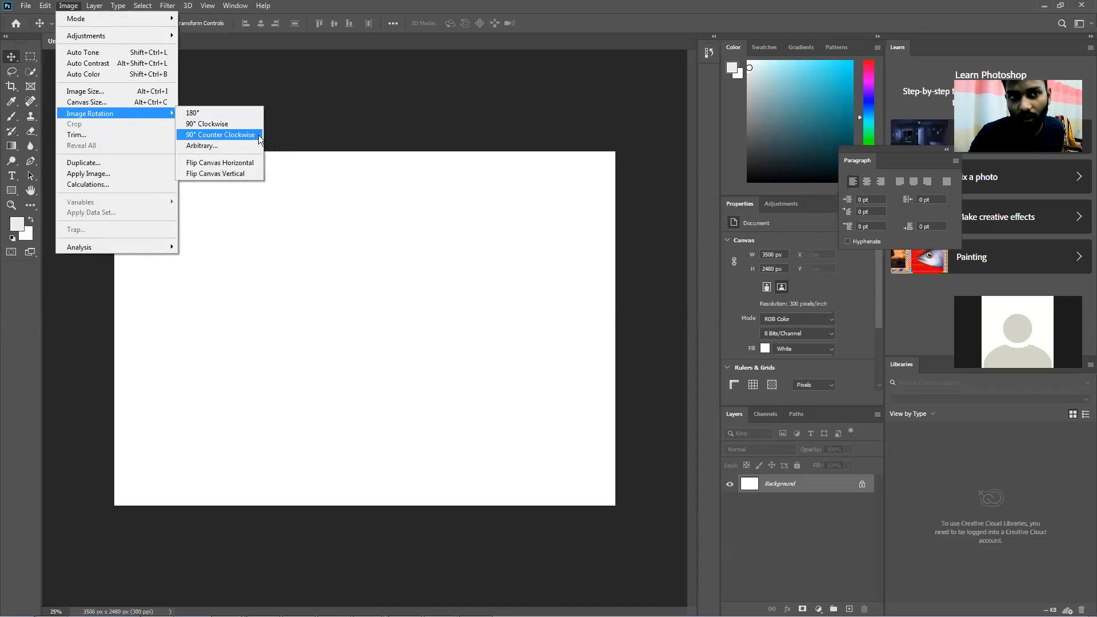
{"action": "left_click", "coordinate": [245, 125]}
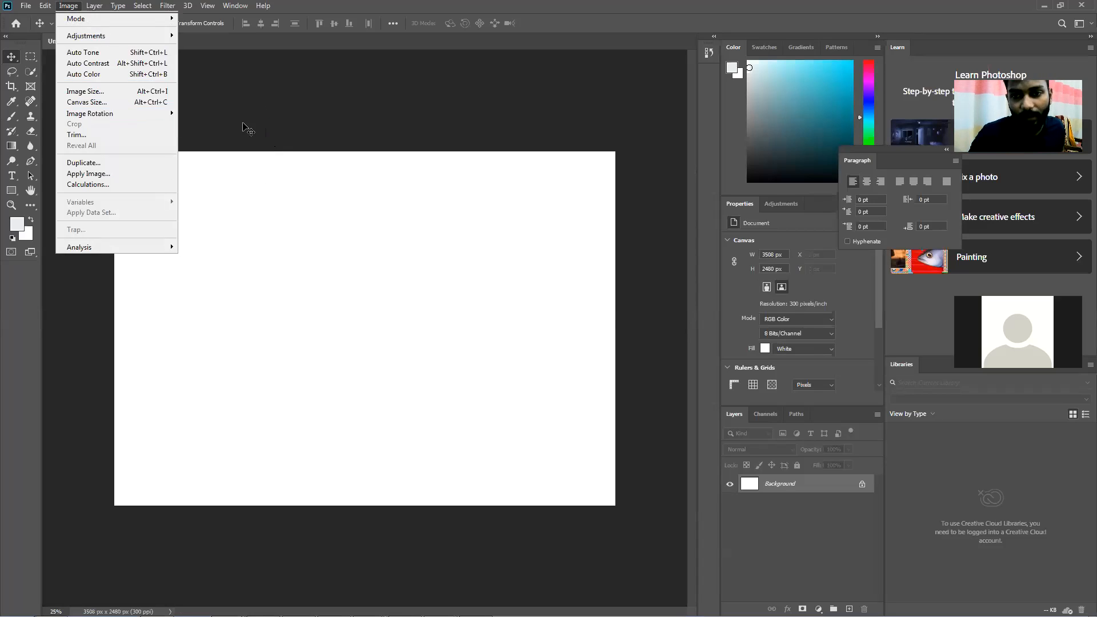
{"action": "left_click", "coordinate": [69, 6]}
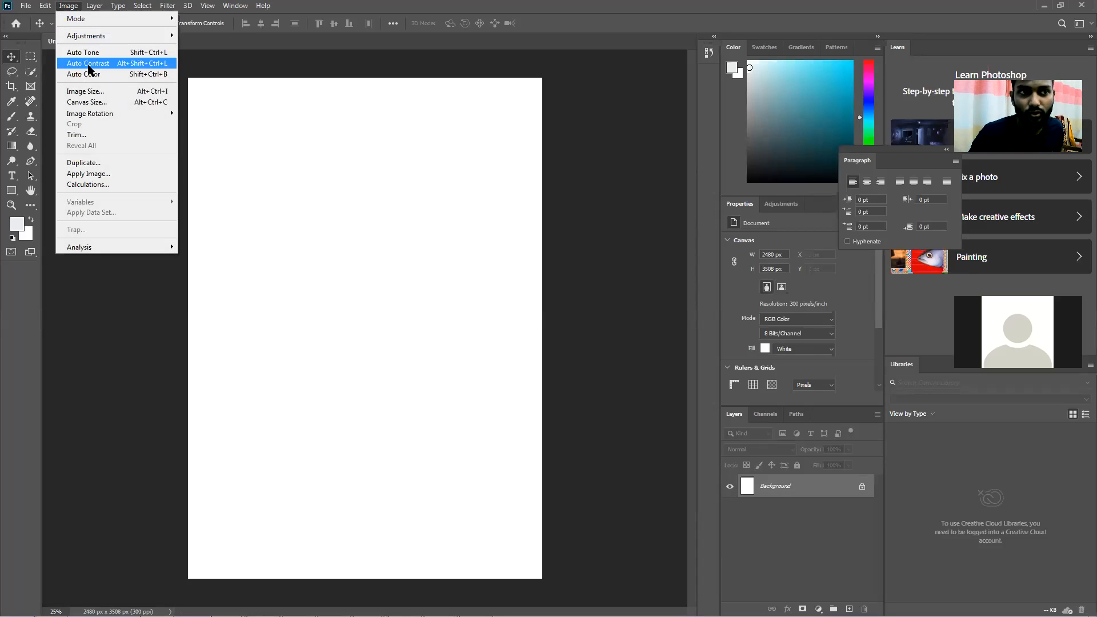
{"action": "left_click", "coordinate": [197, 128]}
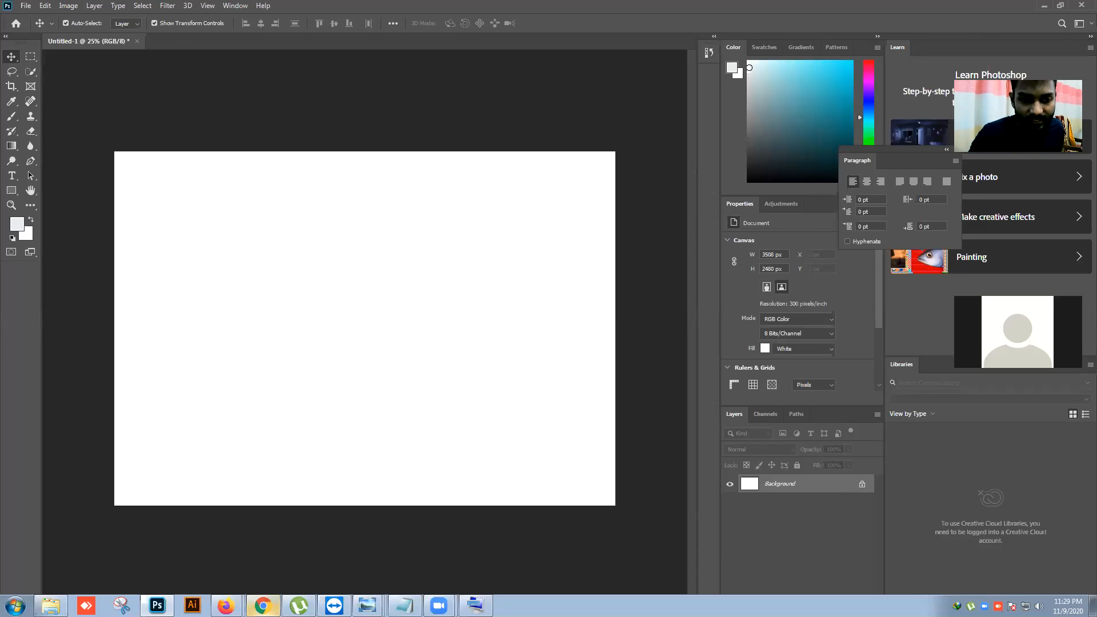
Step: Switch to Firefox, search the web for brushking and open the BrushKing free Photoshop brushes site
{"action": "mouse_move", "coordinate": [232, 599]}
{"action": "left_click", "coordinate": [226, 580]}
{"action": "left_click", "coordinate": [143, 9]}
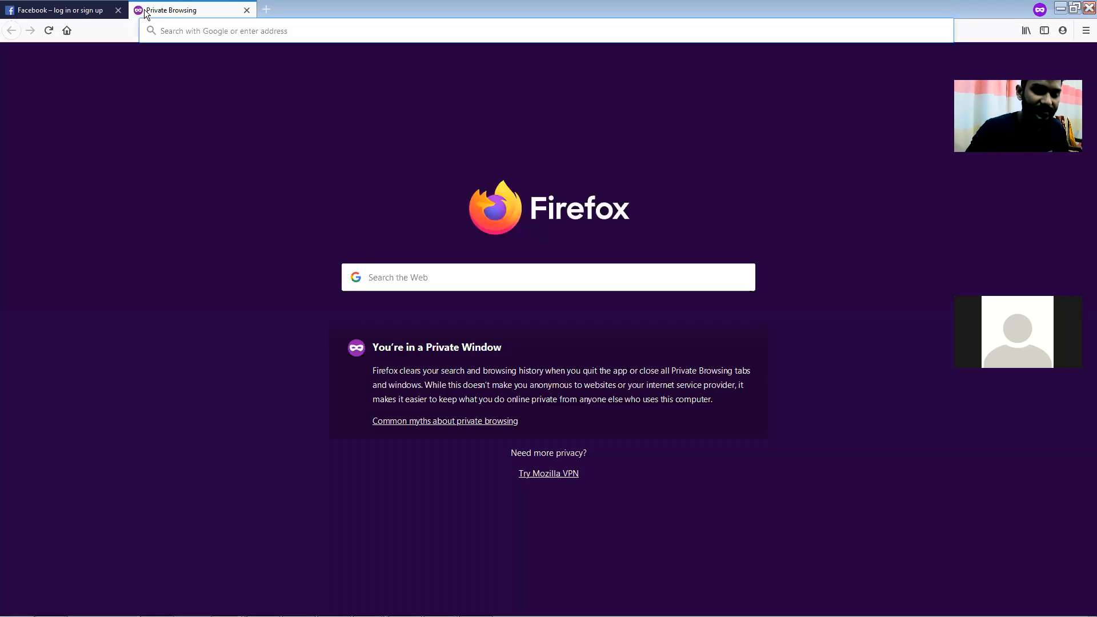
{"action": "type", "text": "brush"}
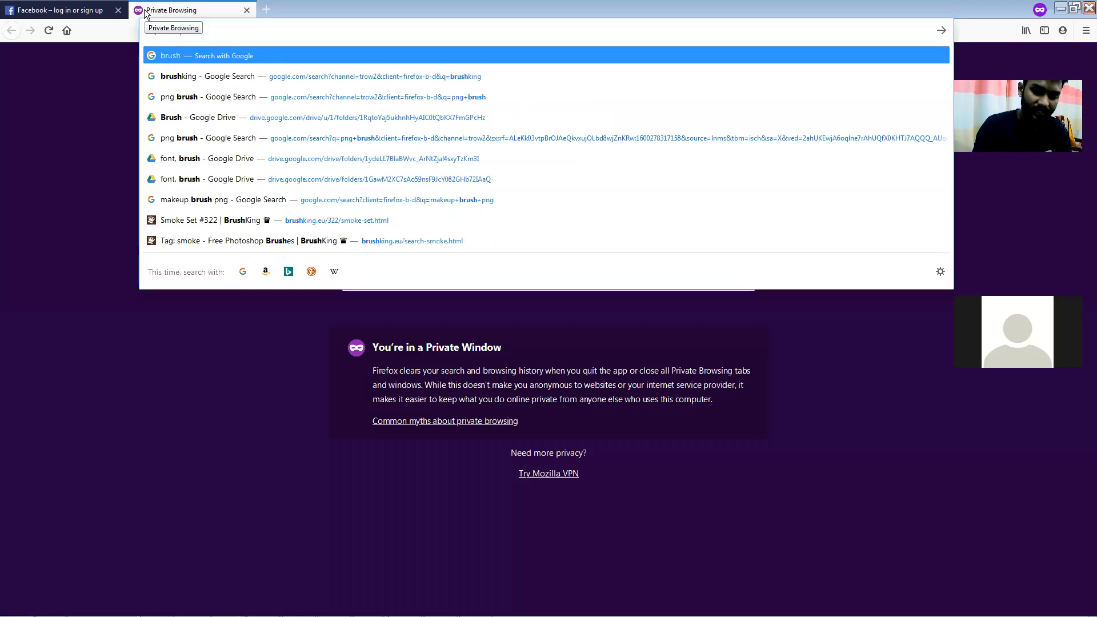
{"action": "key", "text": "Down"}
{"action": "key", "text": "Return"}
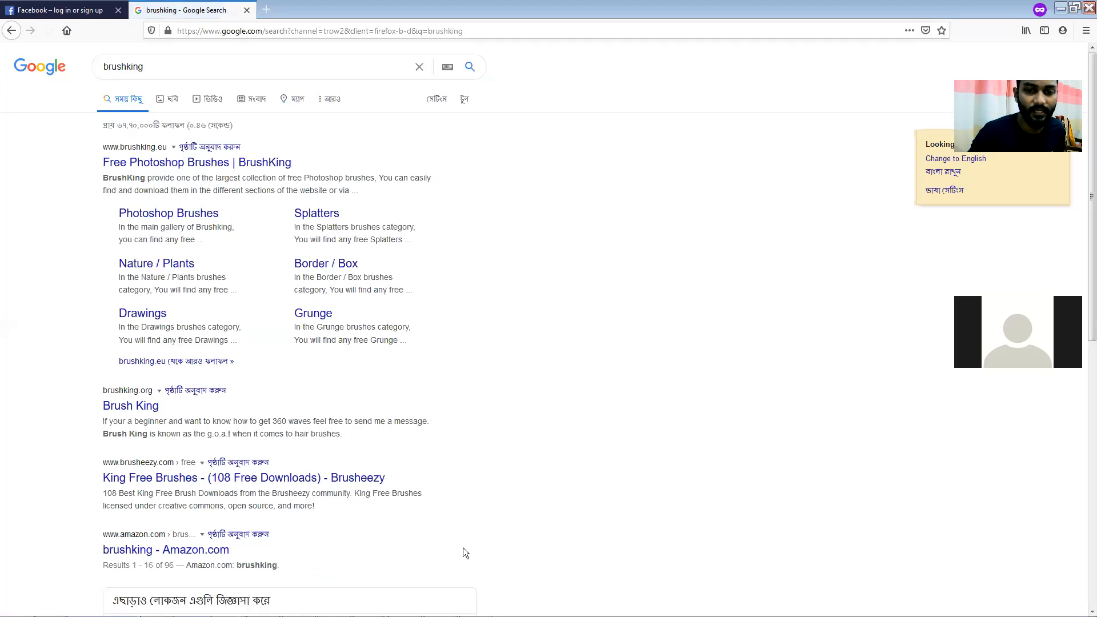
{"action": "left_click", "coordinate": [182, 163]}
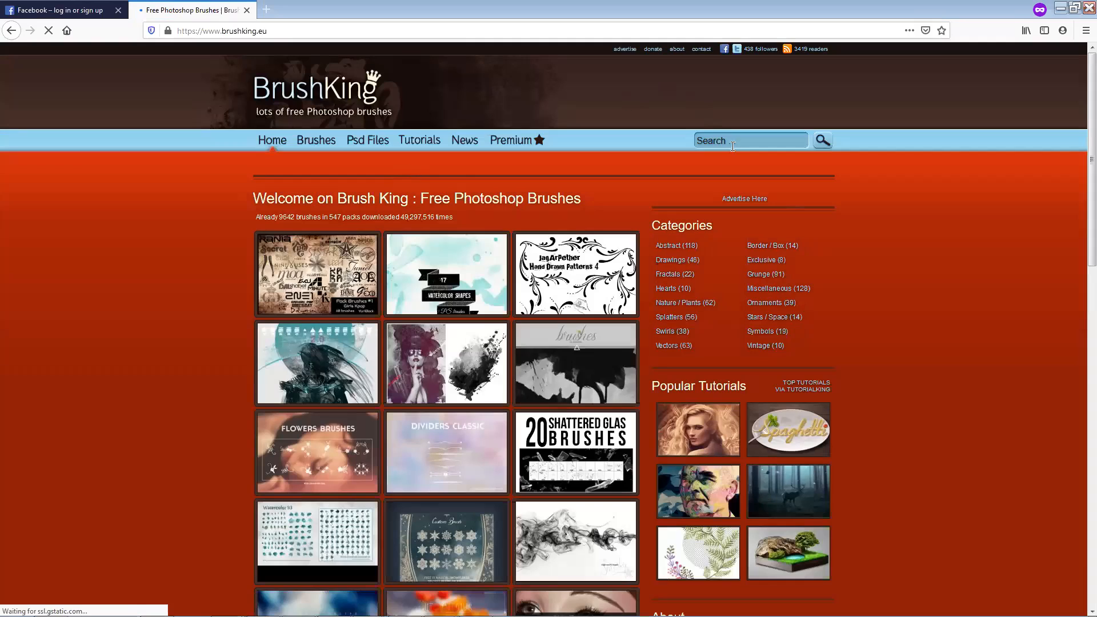
Step: Search BrushKing for smoke and download the Smoky brush
{"action": "left_click", "coordinate": [718, 145]}
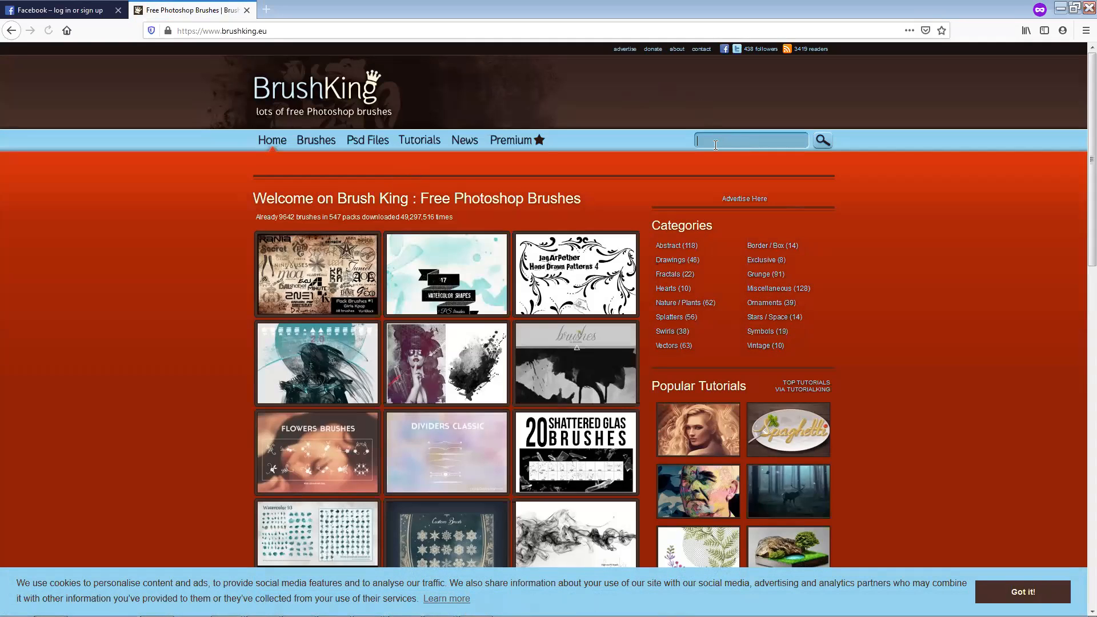
{"action": "type", "text": "smoke"}
{"action": "key", "text": "Return"}
{"action": "scroll", "coordinate": [388, 290], "scroll_direction": "down", "scroll_amount": 2}
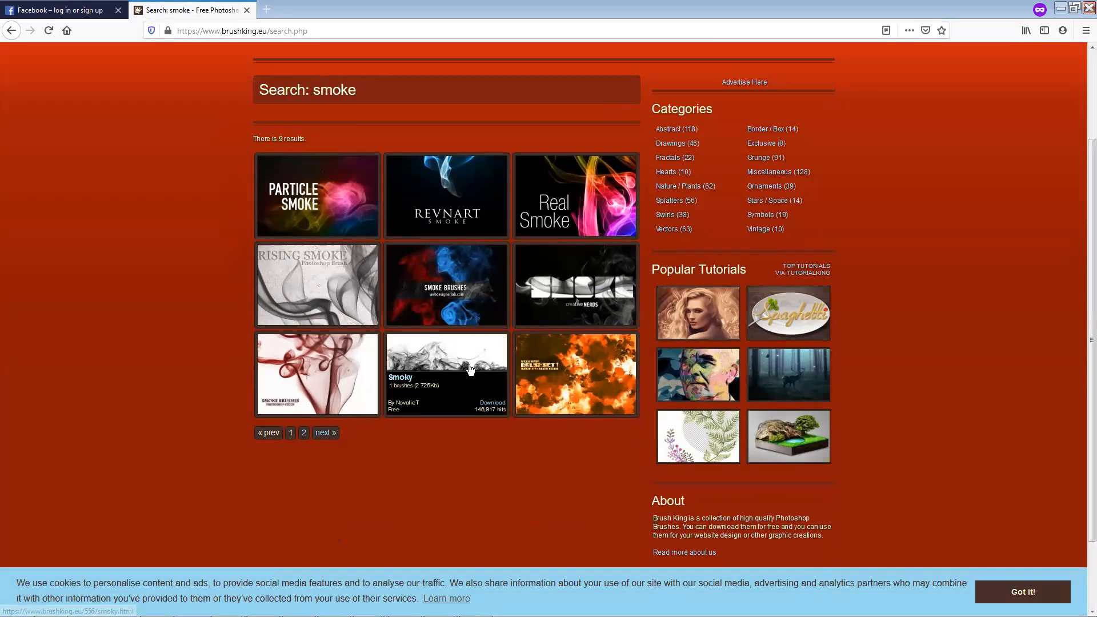
{"action": "left_click", "coordinate": [456, 357]}
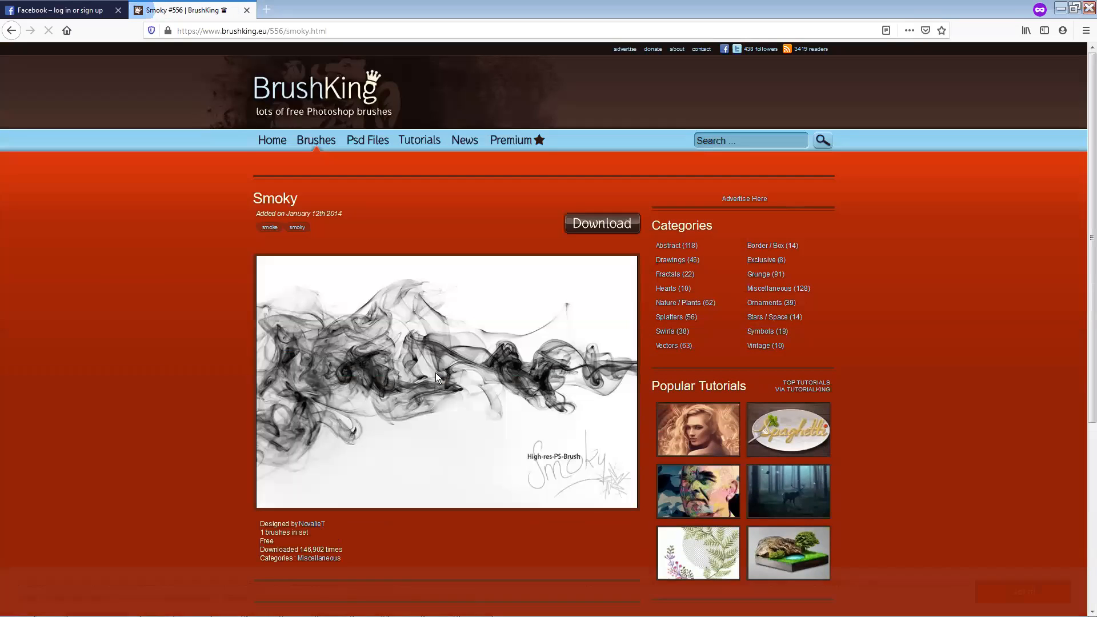
{"action": "left_click", "coordinate": [610, 231]}
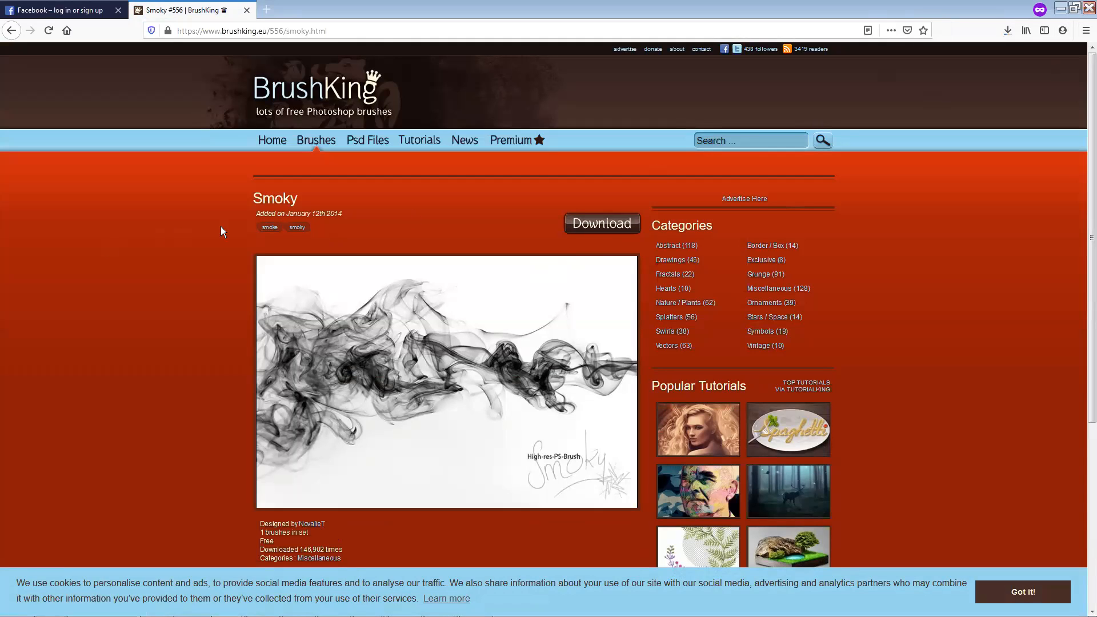
Step: Return to the BrushKing search, look for moon brushes and check the second page of results
{"action": "left_click", "coordinate": [12, 31]}
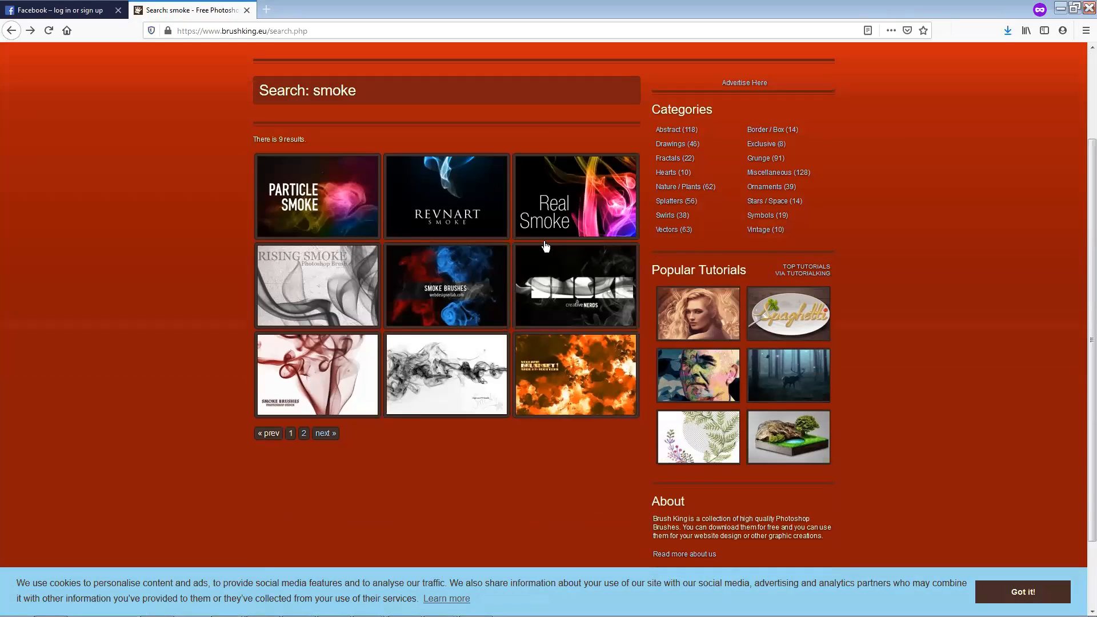
{"action": "scroll", "coordinate": [546, 246], "scroll_direction": "up", "scroll_amount": 1}
{"action": "left_click_drag", "start_coordinate": [732, 81], "coordinate": [608, 89]}
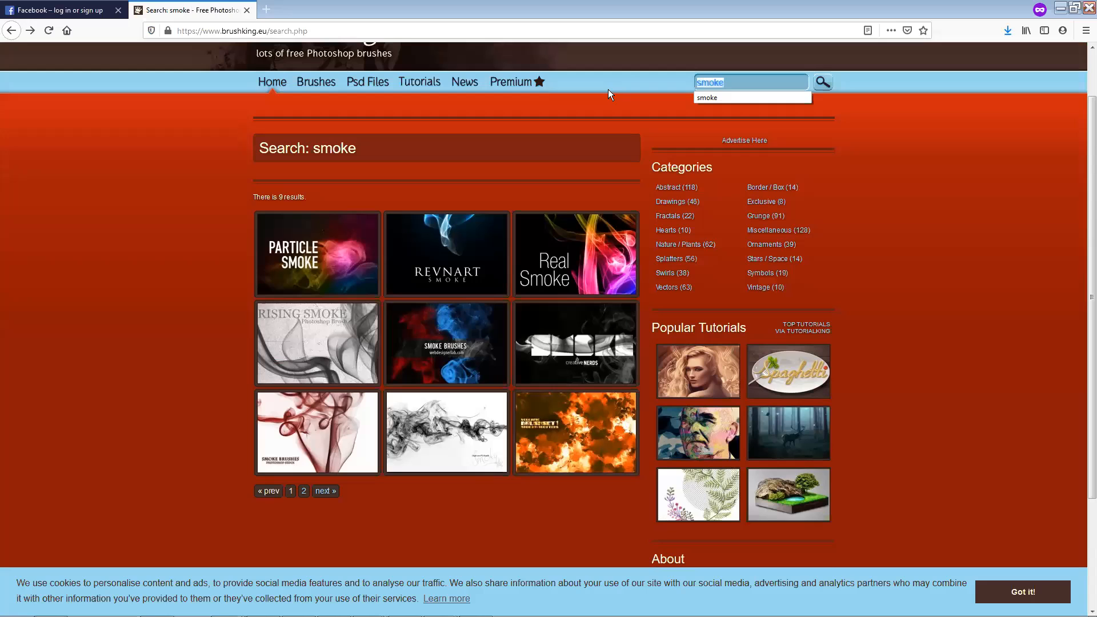
{"action": "type", "text": "moon"}
{"action": "key", "text": "Return"}
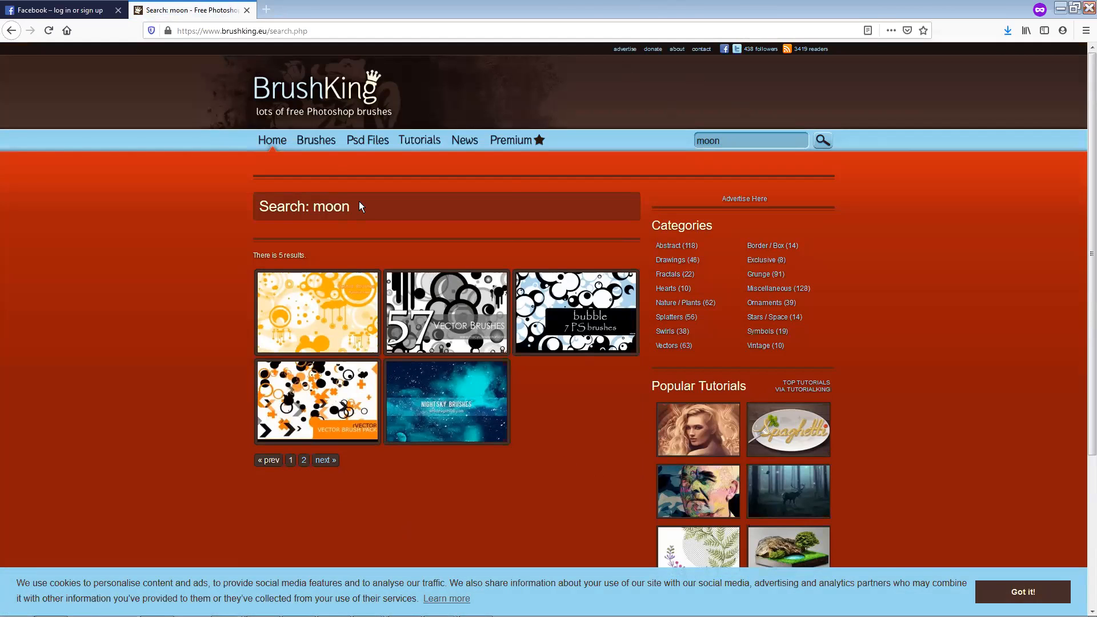
{"action": "left_click", "coordinate": [304, 460]}
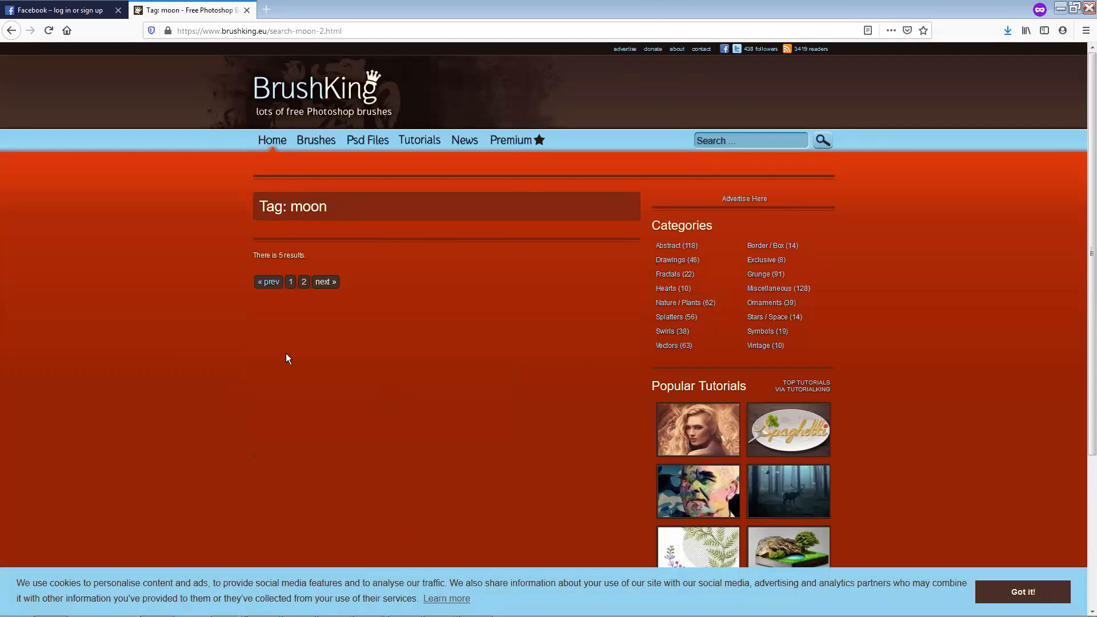
Step: Search the web for brusheezy in a new browser tab and open the Brusheezy site
{"action": "left_click", "coordinate": [266, 10]}
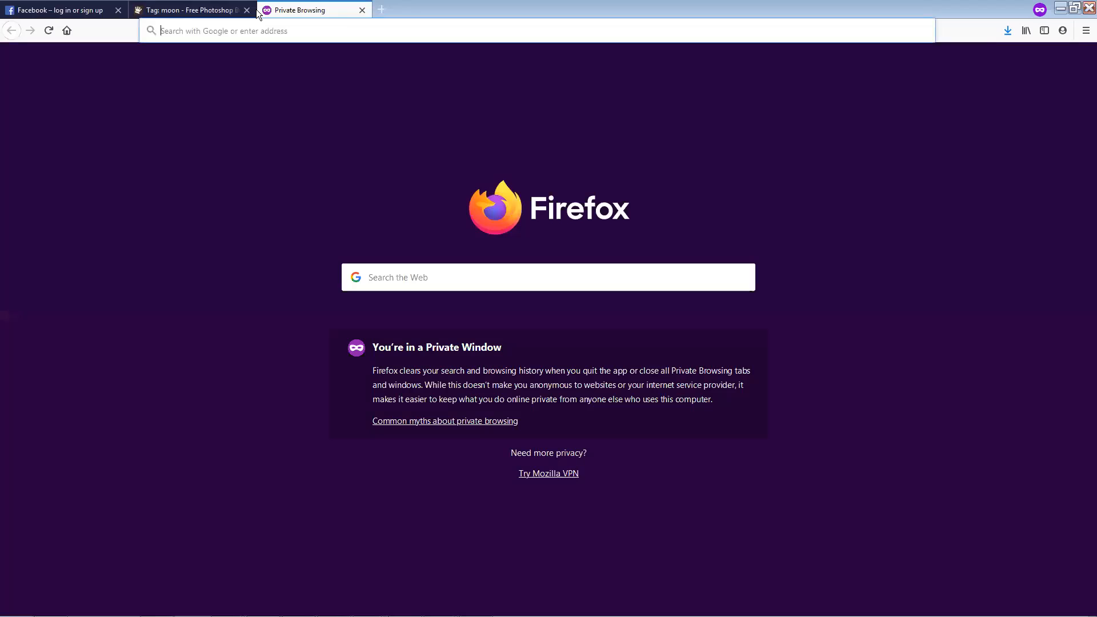
{"action": "type", "text": "brushe"}
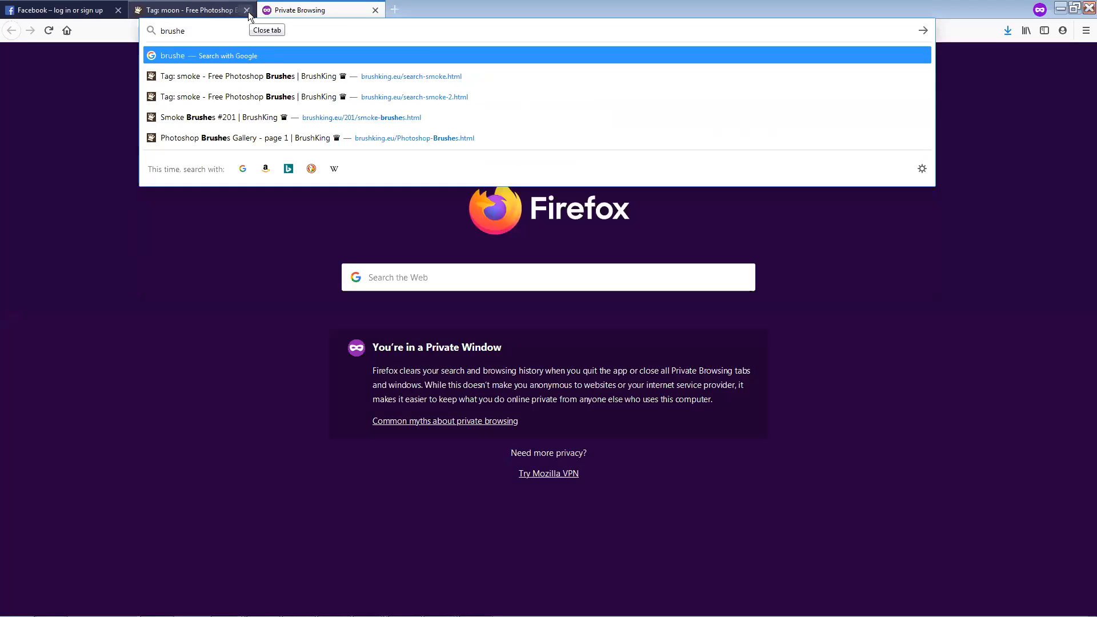
{"action": "type", "text": "ezy"}
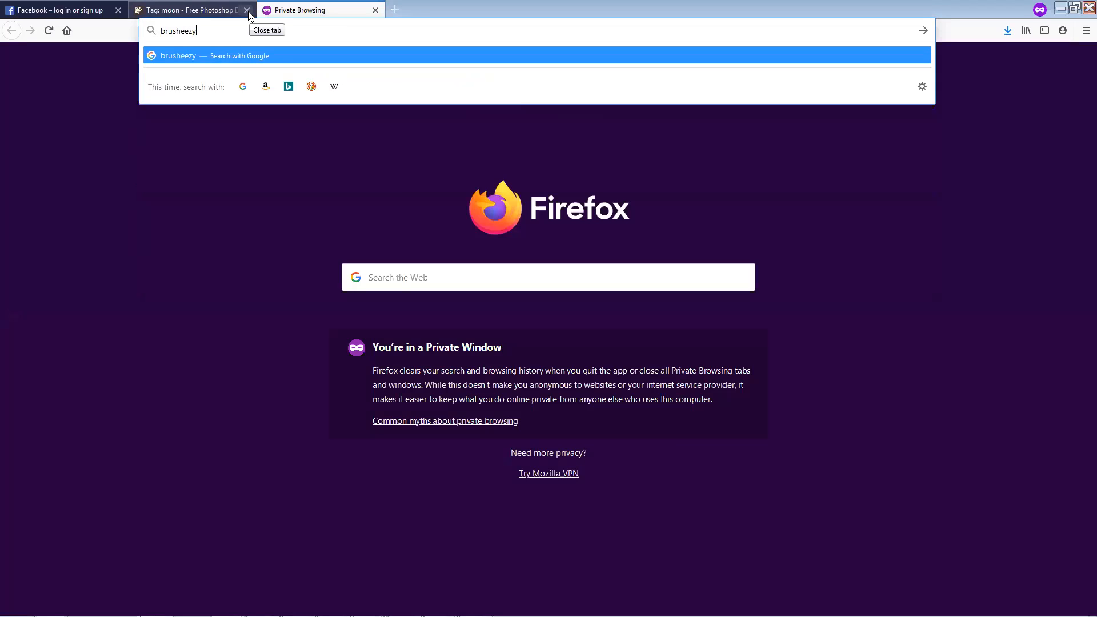
{"action": "key", "text": "Return"}
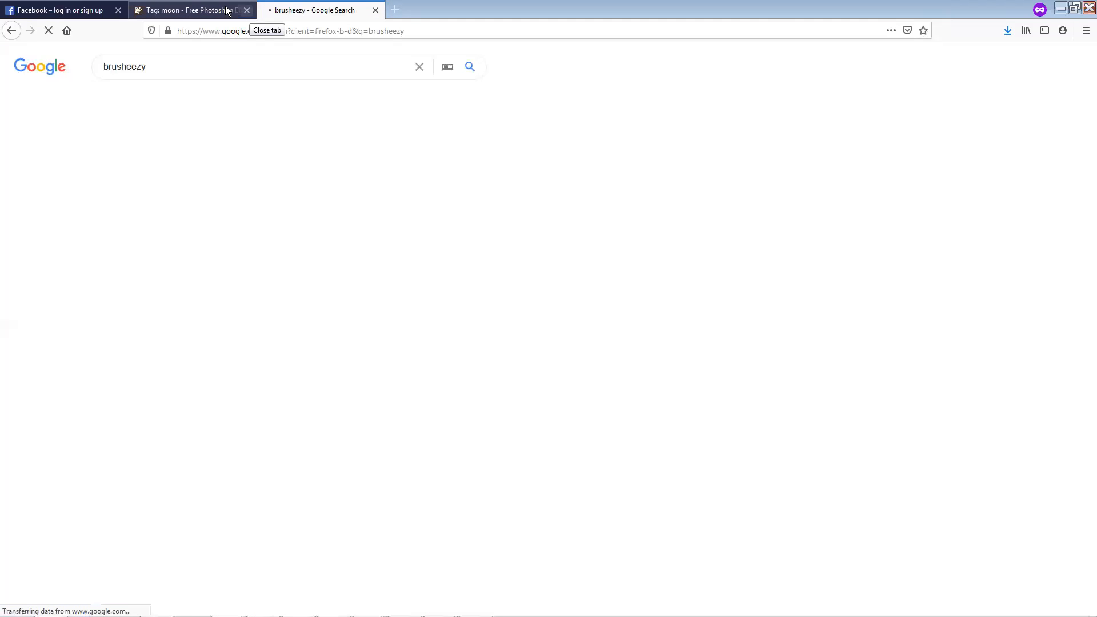
{"action": "left_click", "coordinate": [162, 167]}
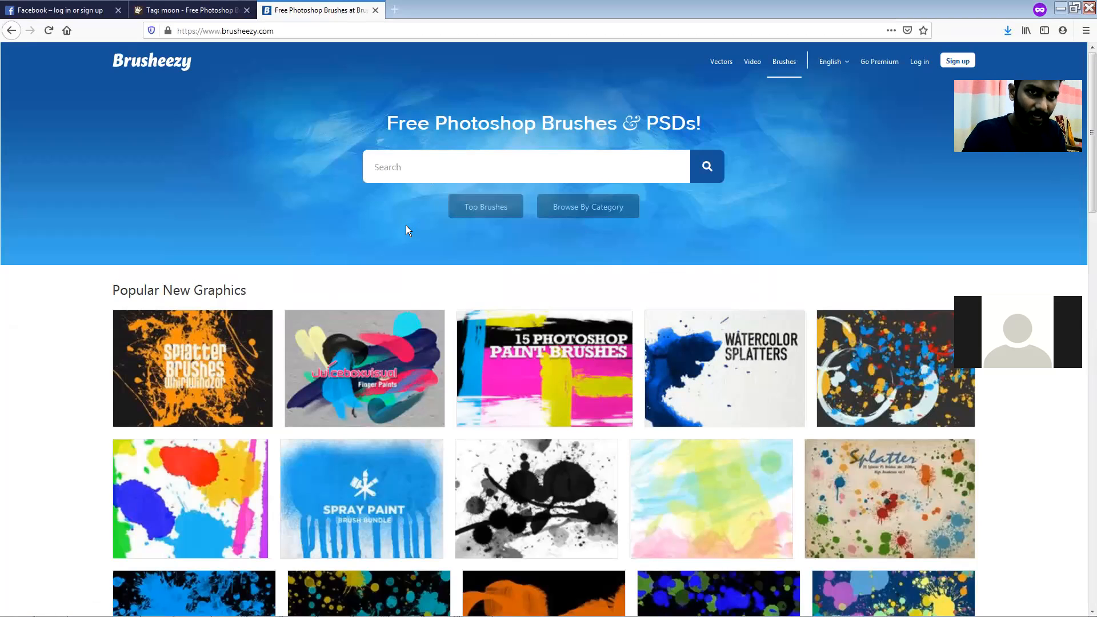
Step: Search Brusheezy for moon and look through the moon brush sets offered on the first results page
{"action": "type", "text": "moon"}
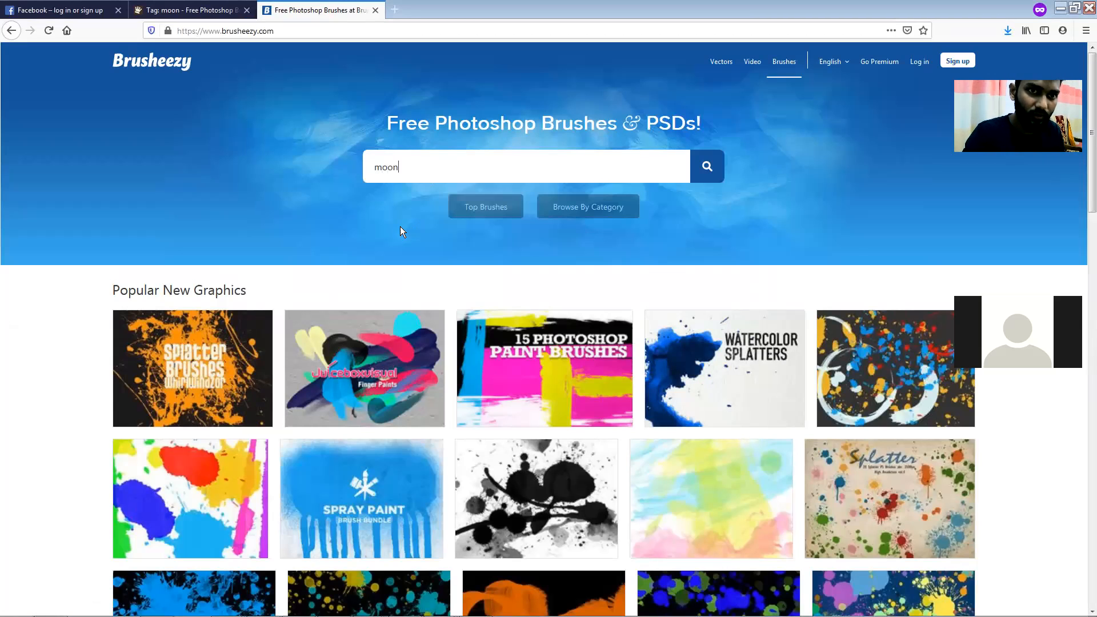
{"action": "key", "text": "Return"}
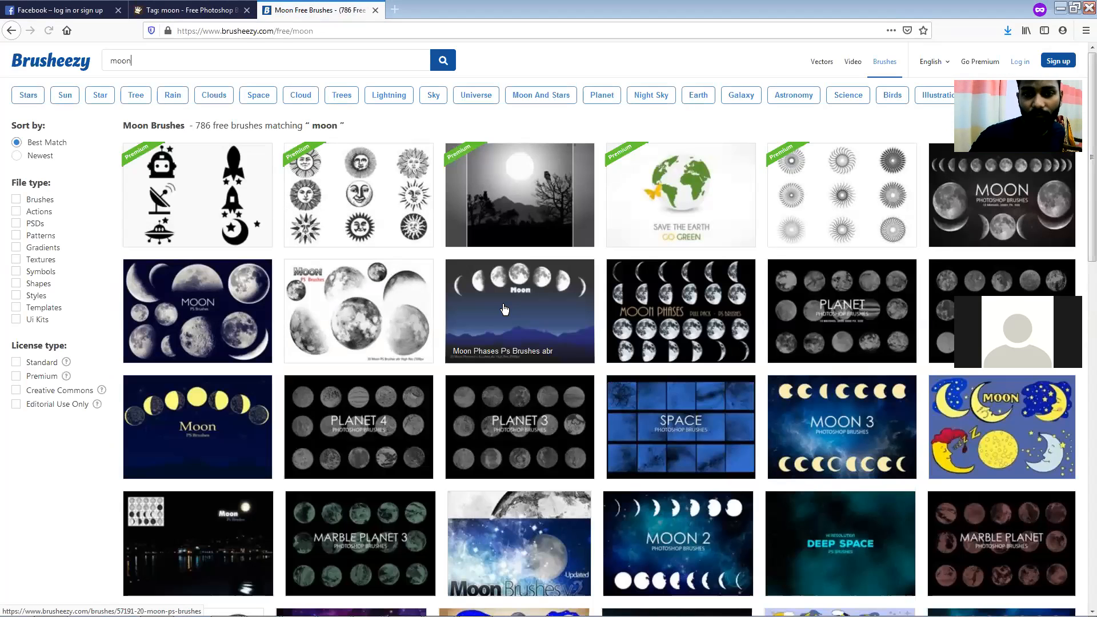
{"action": "scroll", "coordinate": [497, 321], "scroll_direction": "down", "scroll_amount": 5}
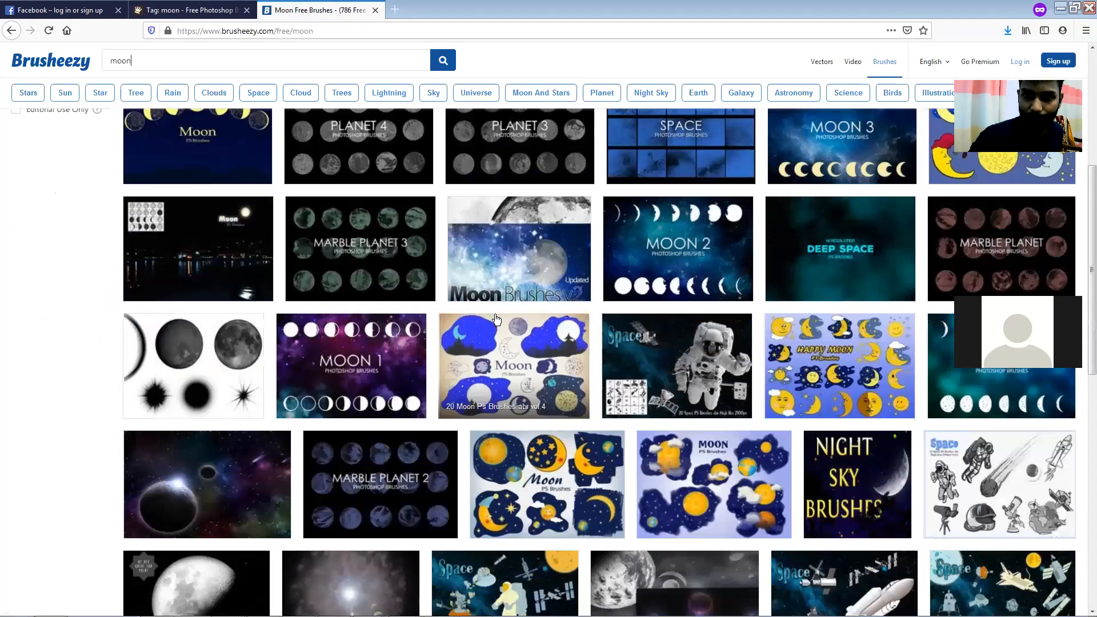
{"action": "scroll", "coordinate": [495, 312], "scroll_direction": "down", "scroll_amount": 2}
{"action": "scroll", "coordinate": [548, 519], "scroll_direction": "down", "scroll_amount": 2}
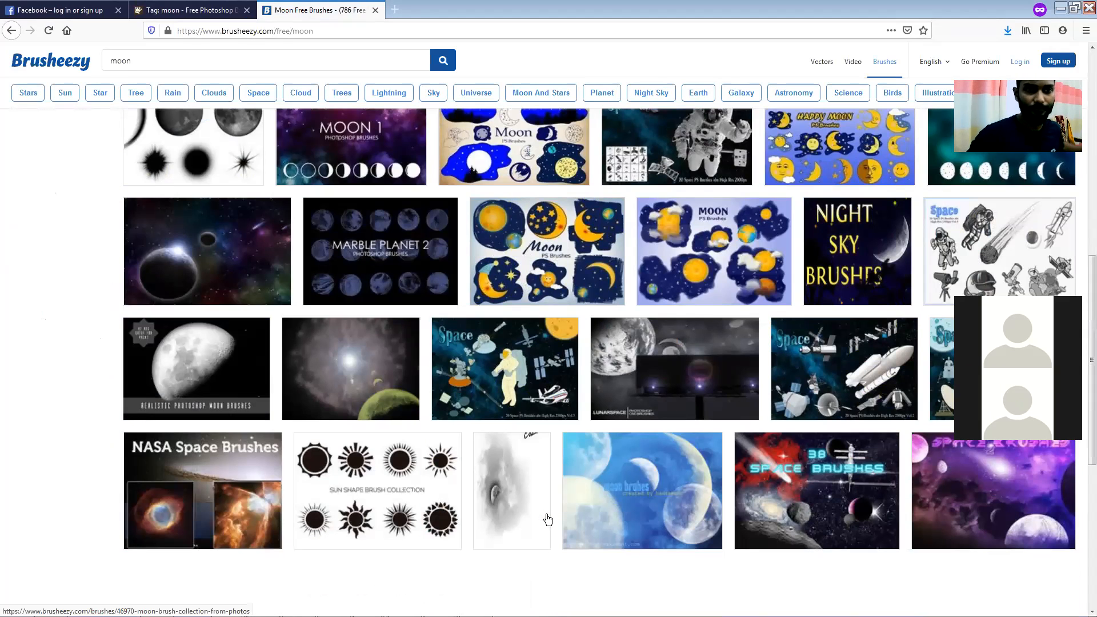
{"action": "scroll", "coordinate": [548, 519], "scroll_direction": "up", "scroll_amount": 2}
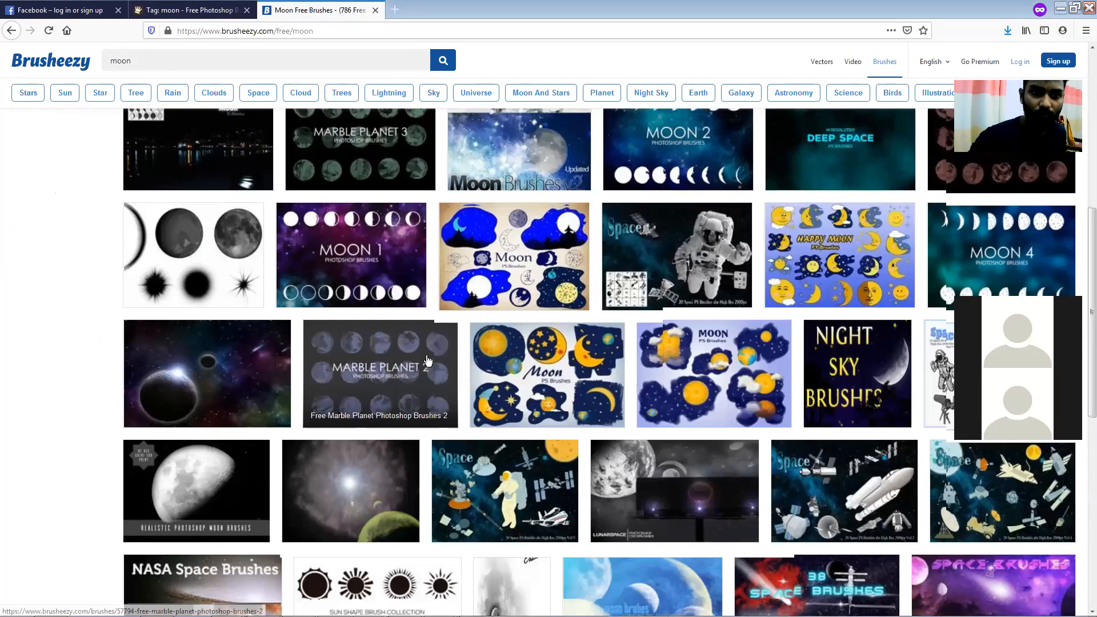
{"action": "scroll", "coordinate": [403, 361], "scroll_direction": "up", "scroll_amount": 4}
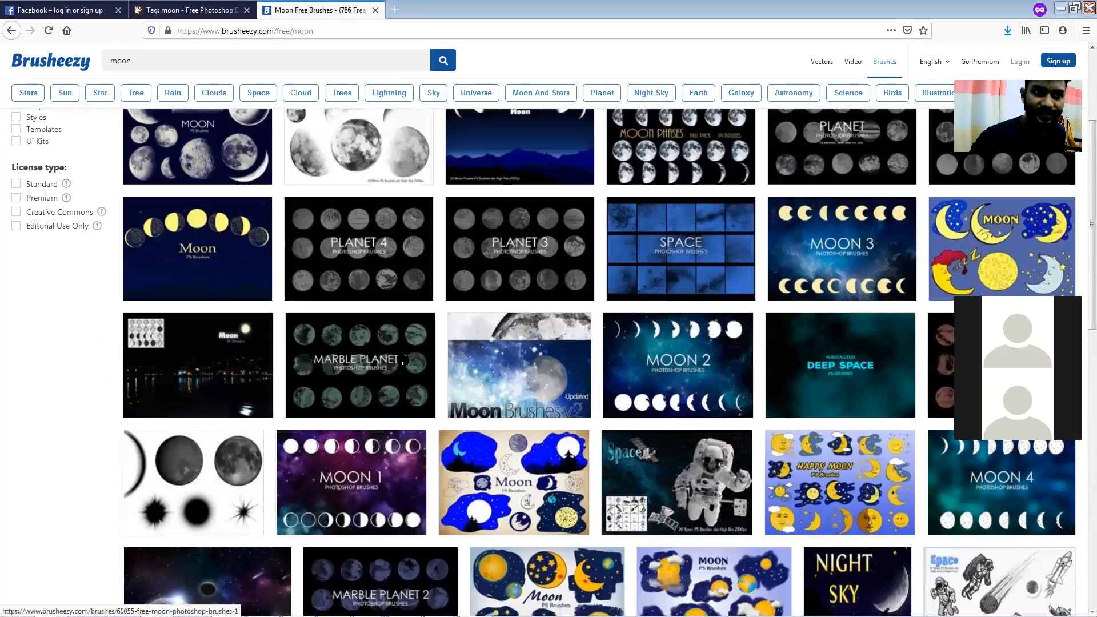
{"action": "scroll", "coordinate": [188, 305], "scroll_direction": "up", "scroll_amount": 3}
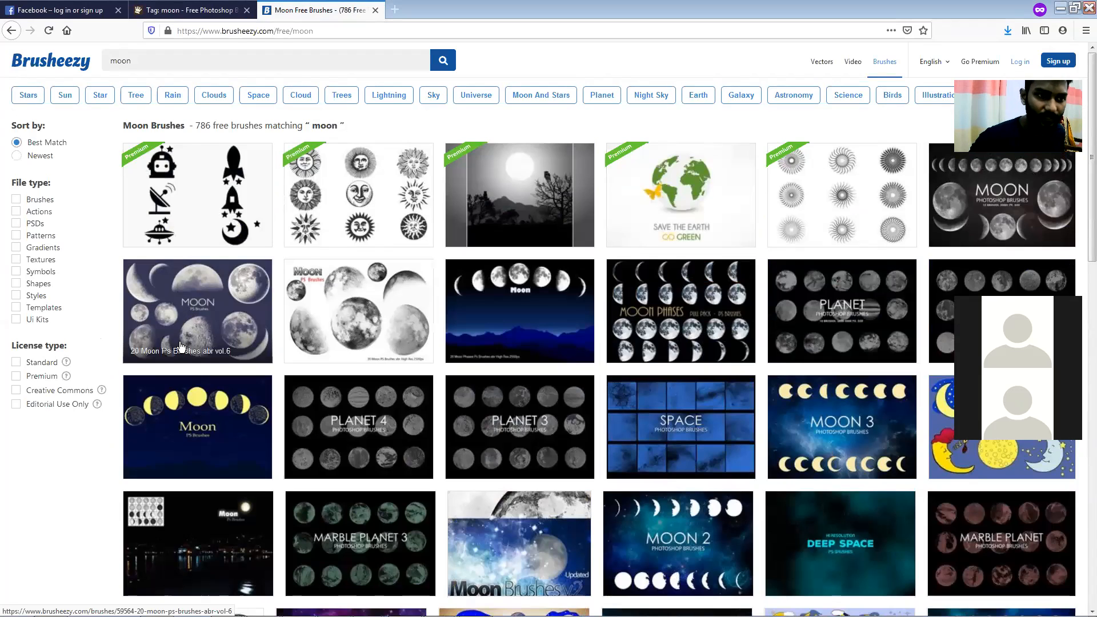
Step: Open the 20 Moon Ps Brushes abr vol.6 set in the Brusheezy results and start its free download
{"action": "left_click", "coordinate": [187, 311]}
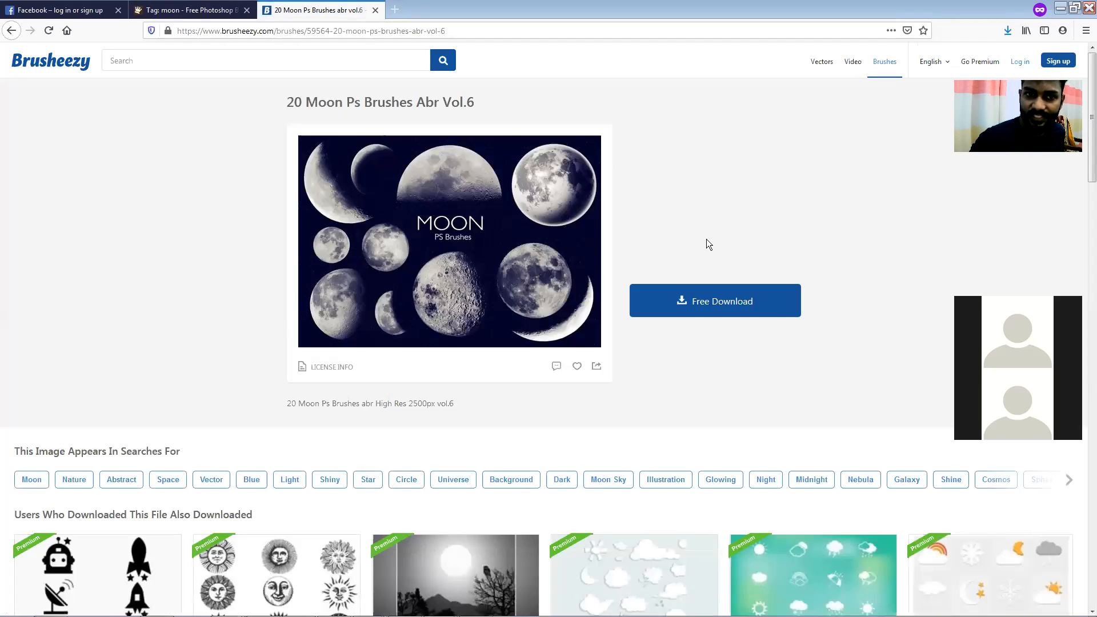
{"action": "left_click_drag", "start_coordinate": [284, 403], "coordinate": [319, 407]}
{"action": "left_click", "coordinate": [375, 389]}
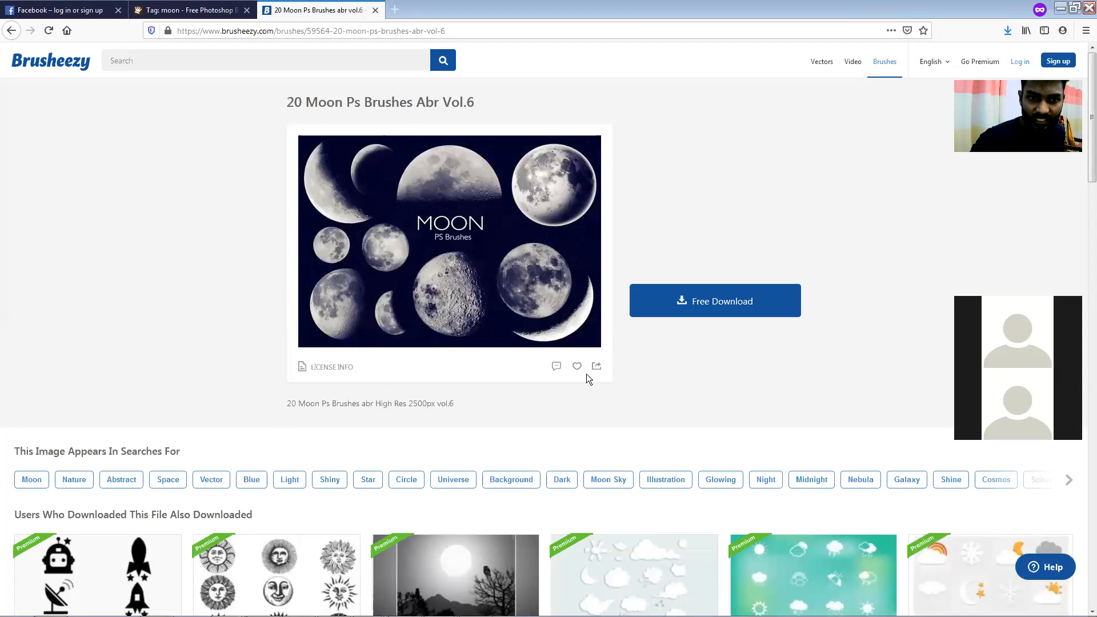
{"action": "left_click", "coordinate": [662, 310]}
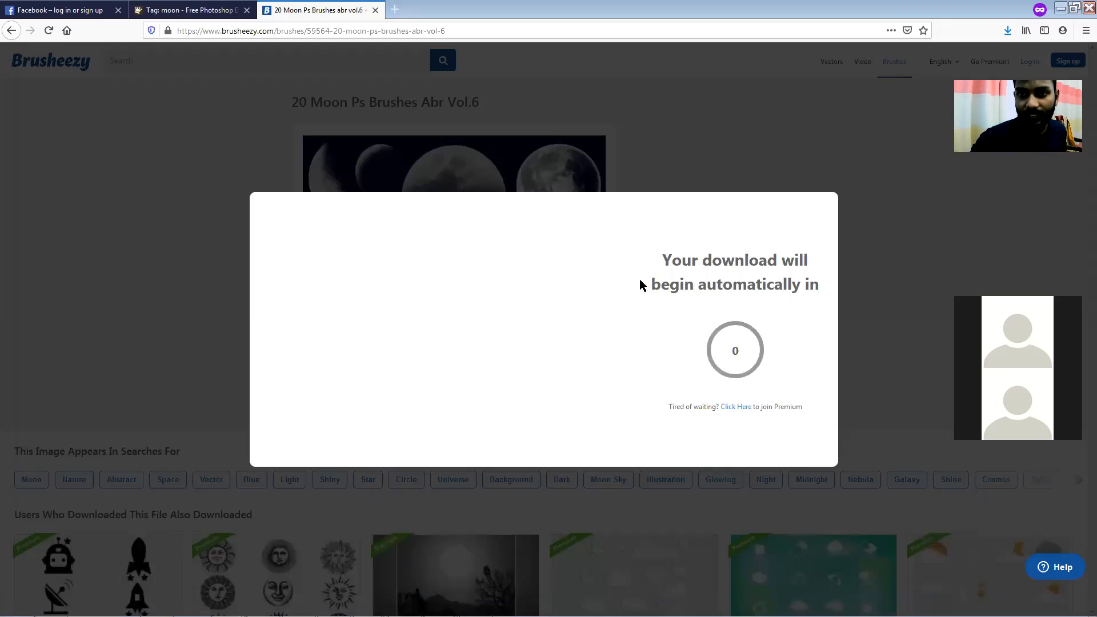
Step: Search the web for google font in a new browser tab and open the Google Fonts browse page
{"action": "left_click", "coordinate": [401, 11]}
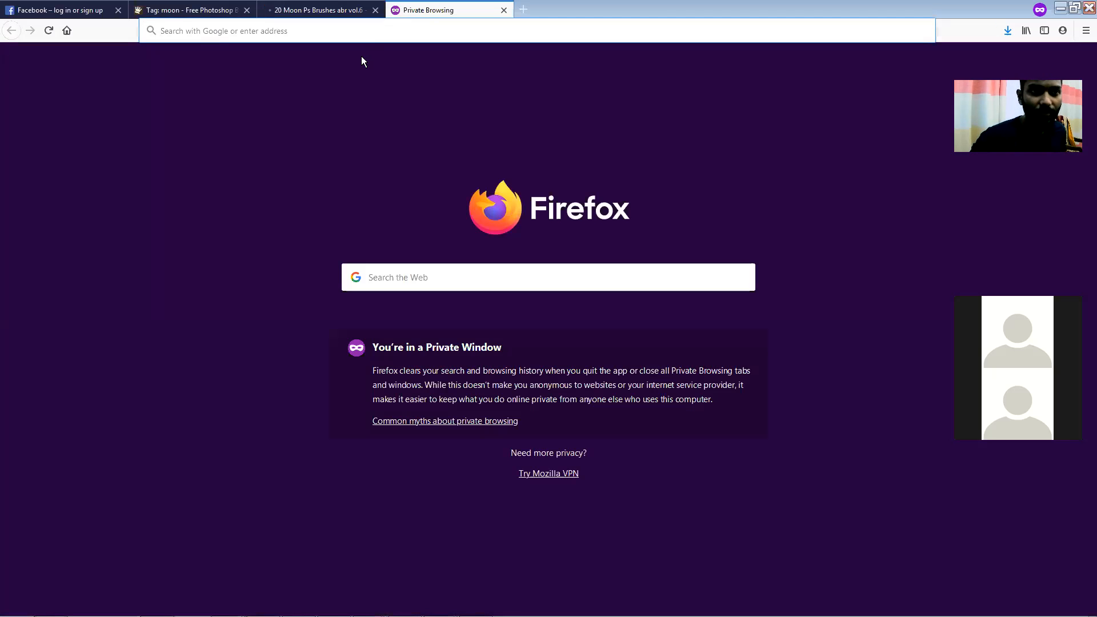
{"action": "type", "text": "rob"}
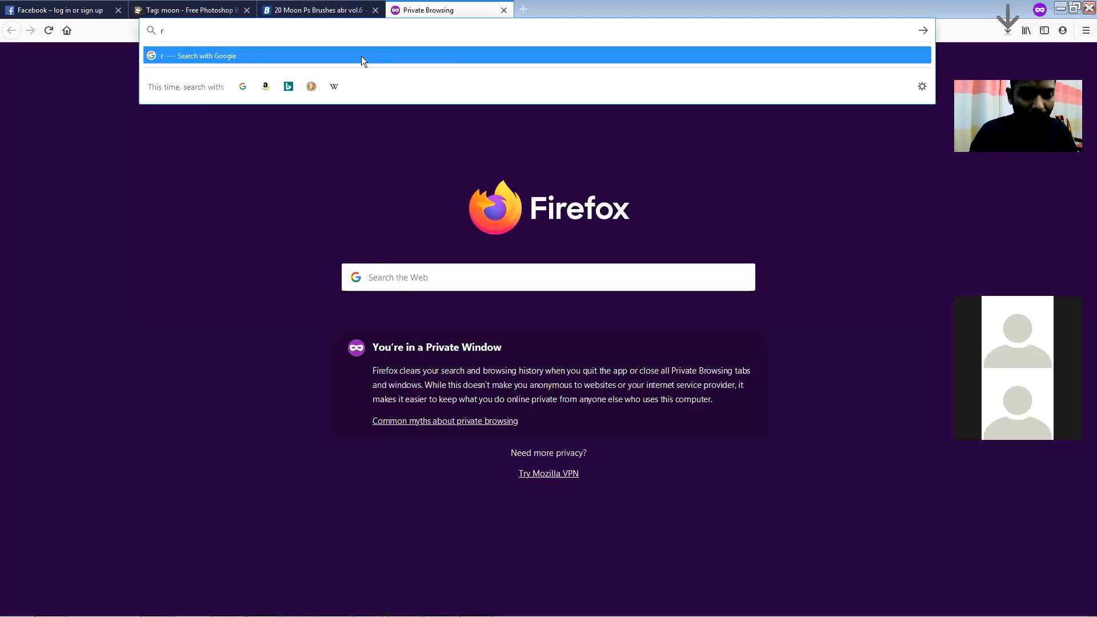
{"action": "key", "text": "BackSpace"}
{"action": "key", "text": "BackSpace"}
{"action": "key", "text": "BackSpace"}
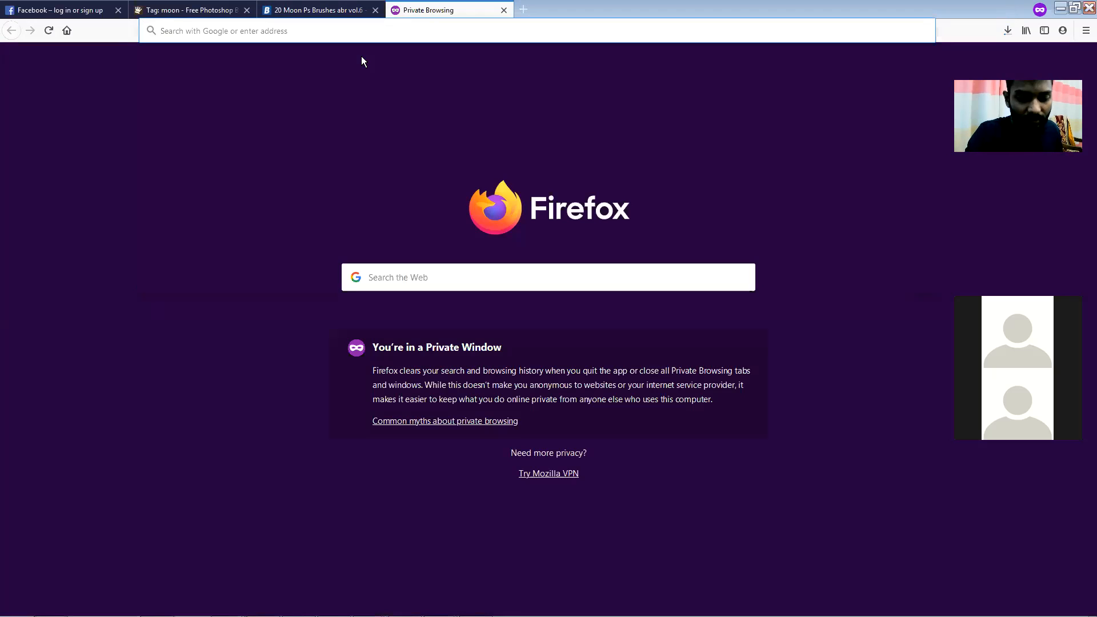
{"action": "type", "text": "googl"}
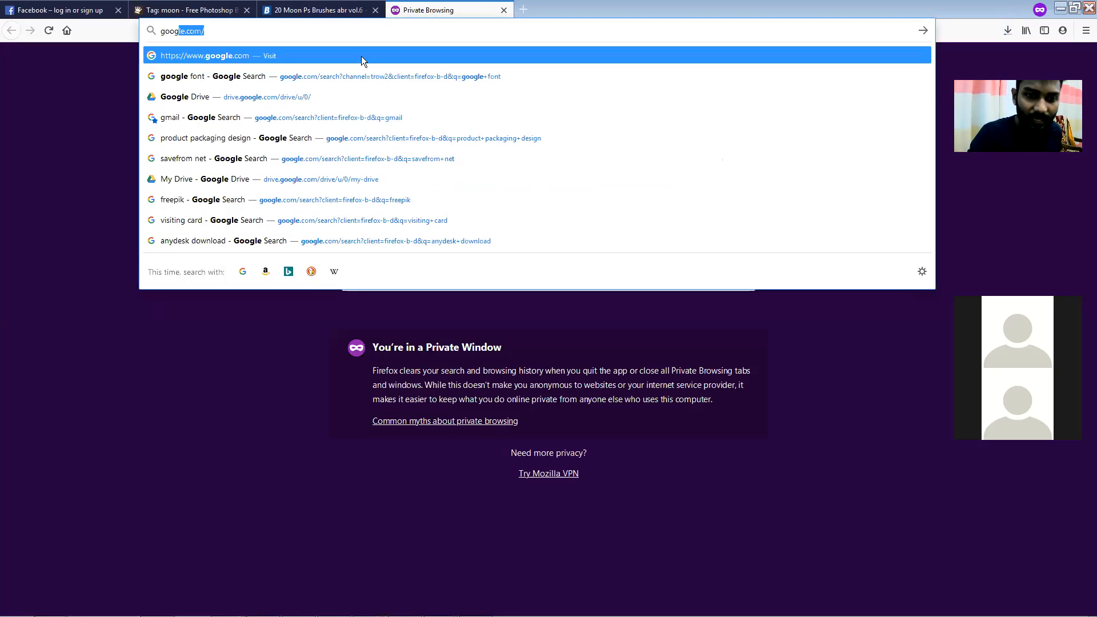
{"action": "type", "text": "e "}
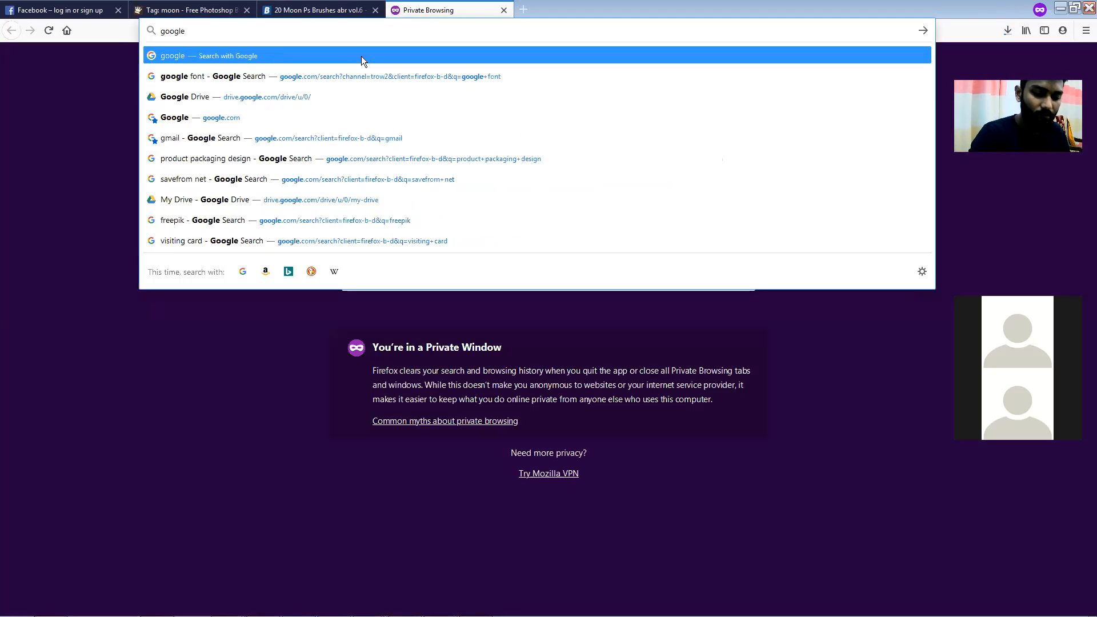
{"action": "type", "text": "font"}
{"action": "key", "text": "Return"}
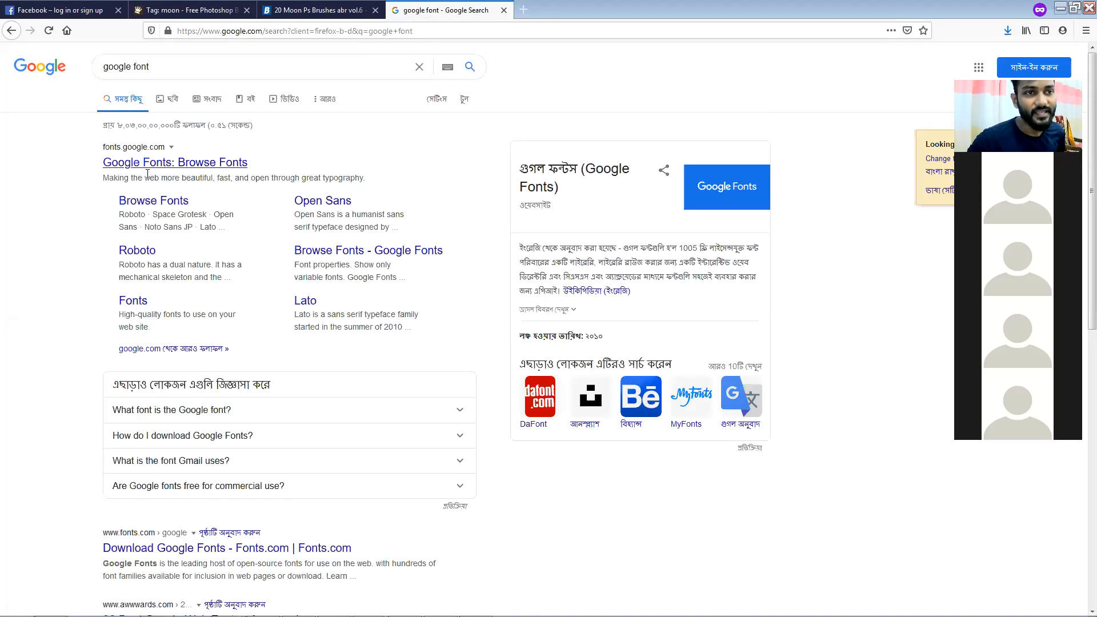
{"action": "left_click", "coordinate": [180, 165]}
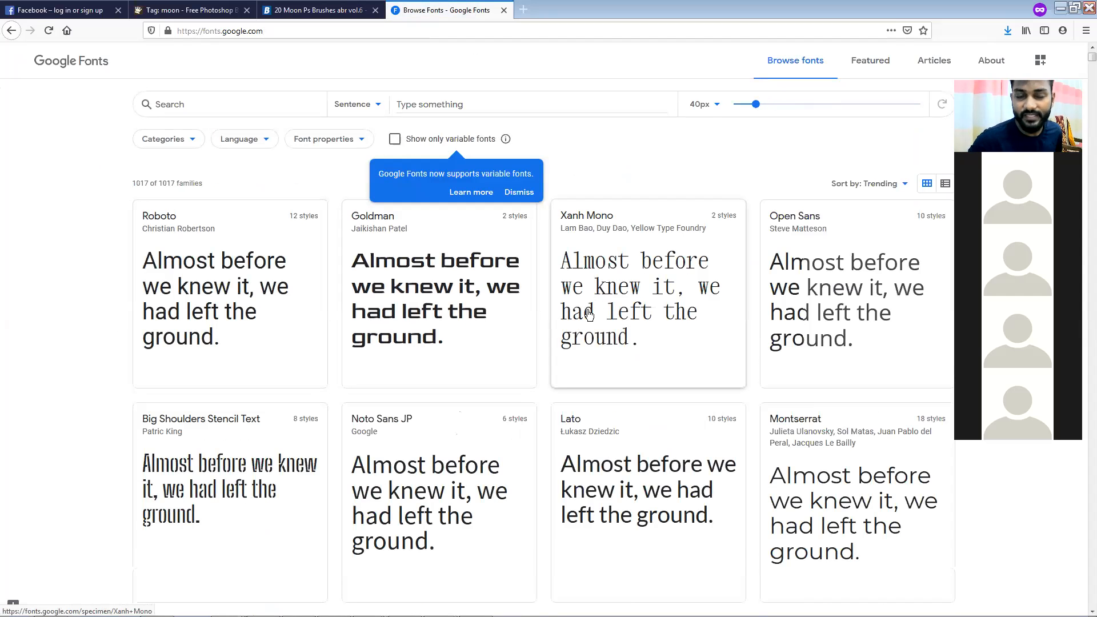
Step: Open the Roboto font from the Google Fonts list, look through its styles and download the whole family
{"action": "scroll", "coordinate": [569, 350], "scroll_direction": "down", "scroll_amount": 1}
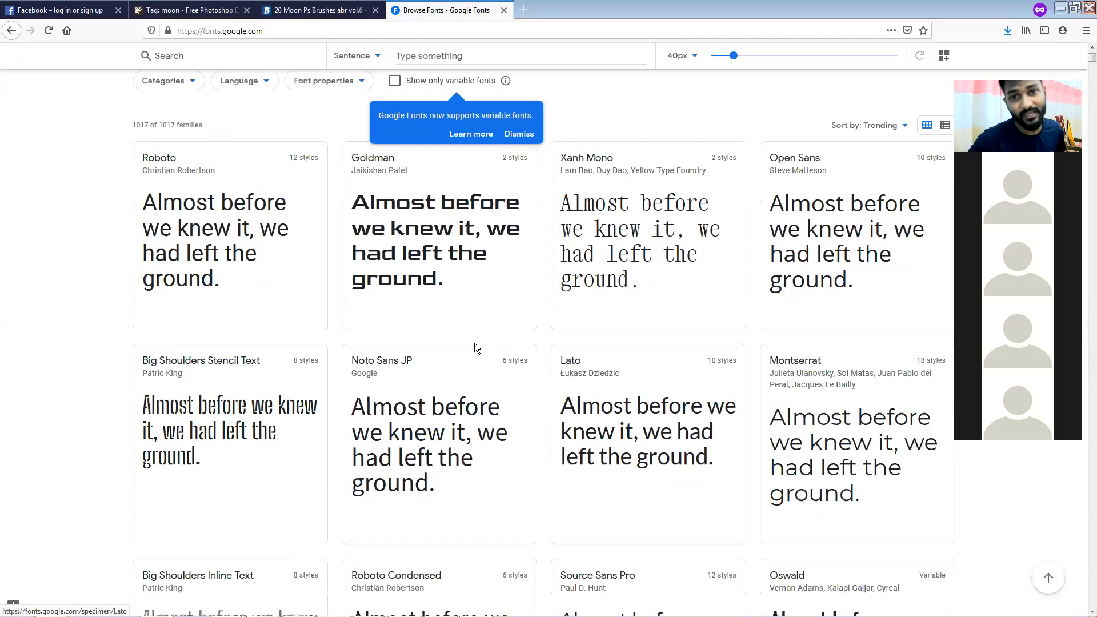
{"action": "scroll", "coordinate": [462, 343], "scroll_direction": "up", "scroll_amount": 1}
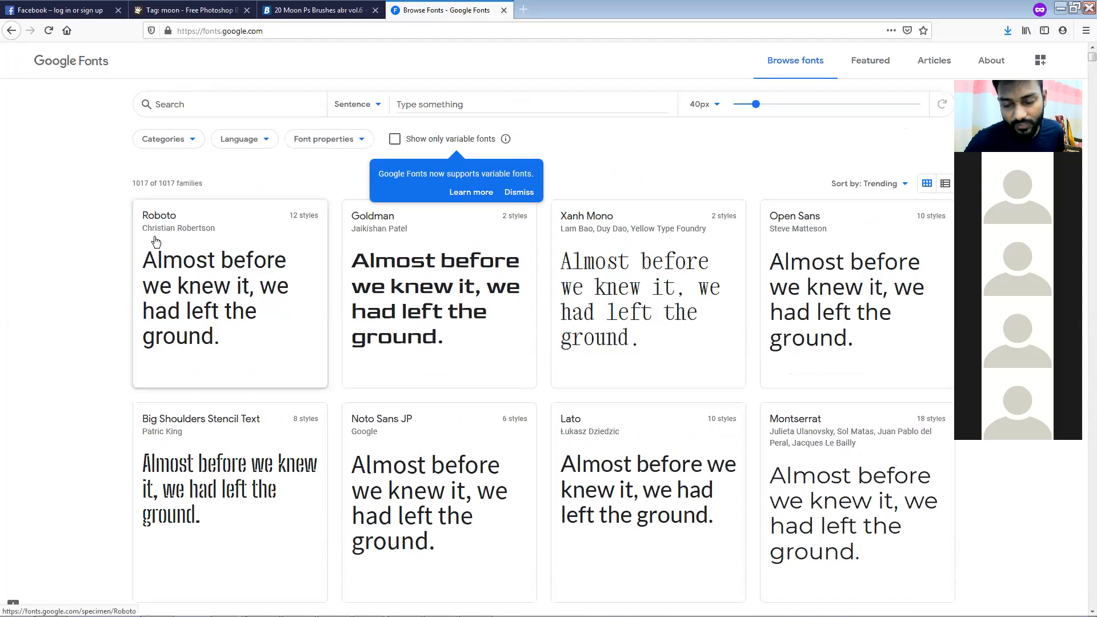
{"action": "left_click", "coordinate": [225, 255]}
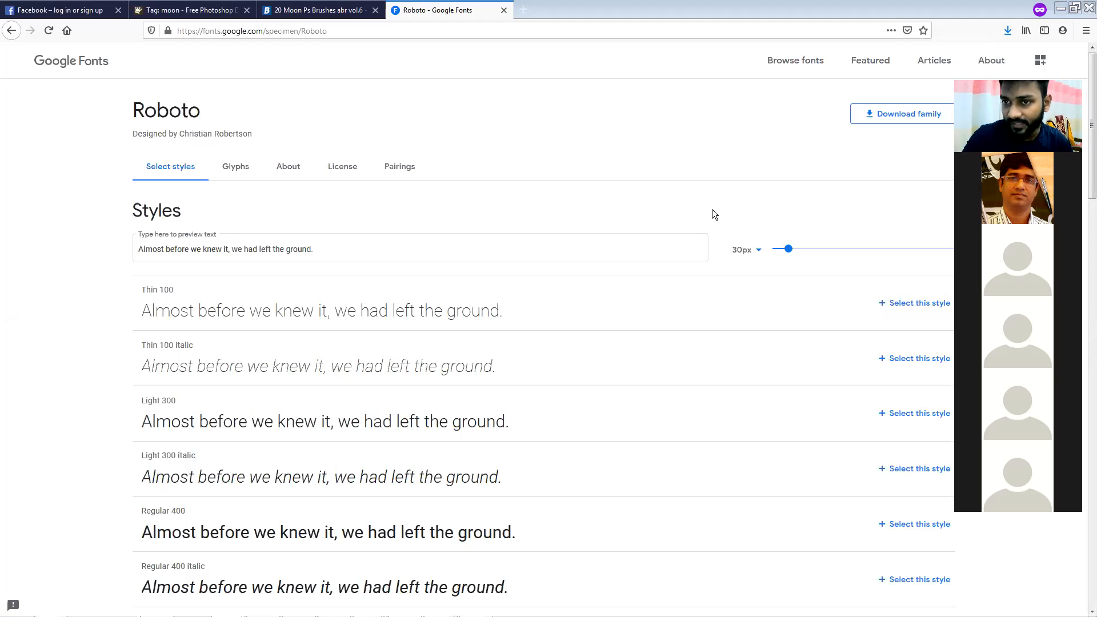
{"action": "scroll", "coordinate": [709, 211], "scroll_direction": "down", "scroll_amount": 7}
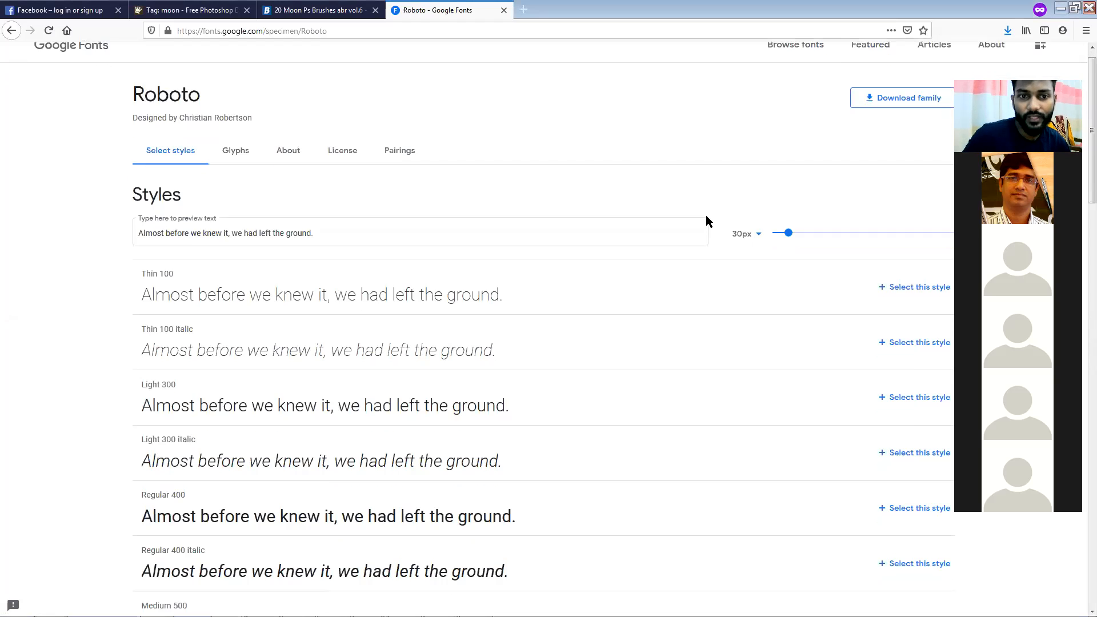
{"action": "scroll", "coordinate": [709, 220], "scroll_direction": "down", "scroll_amount": 2}
{"action": "scroll", "coordinate": [706, 220], "scroll_direction": "up", "scroll_amount": 7}
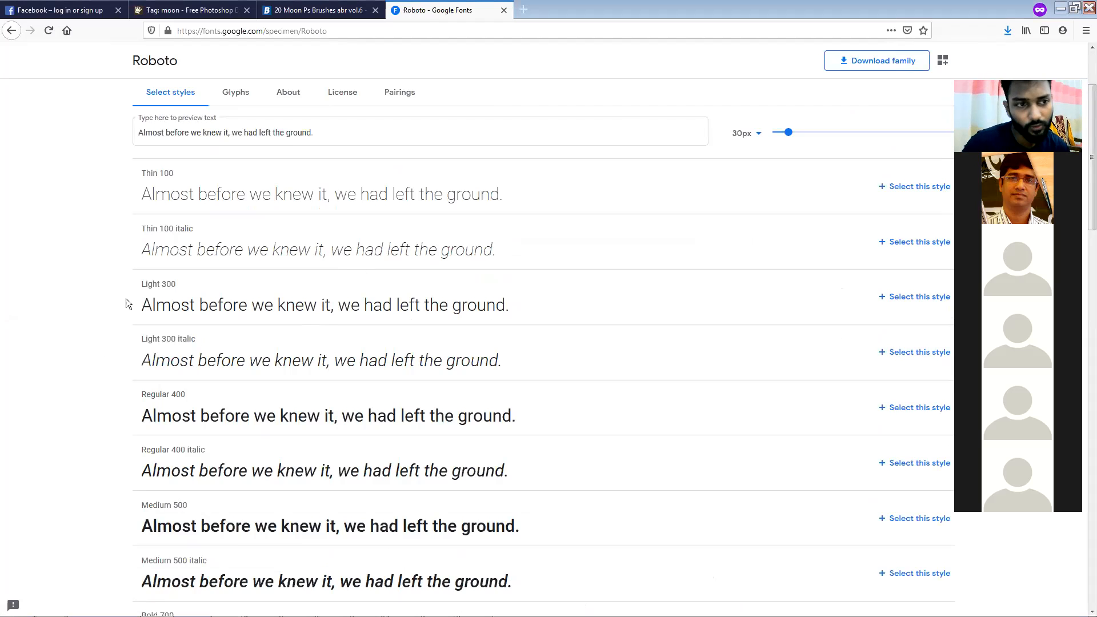
{"action": "scroll", "coordinate": [389, 293], "scroll_direction": "up", "scroll_amount": 3}
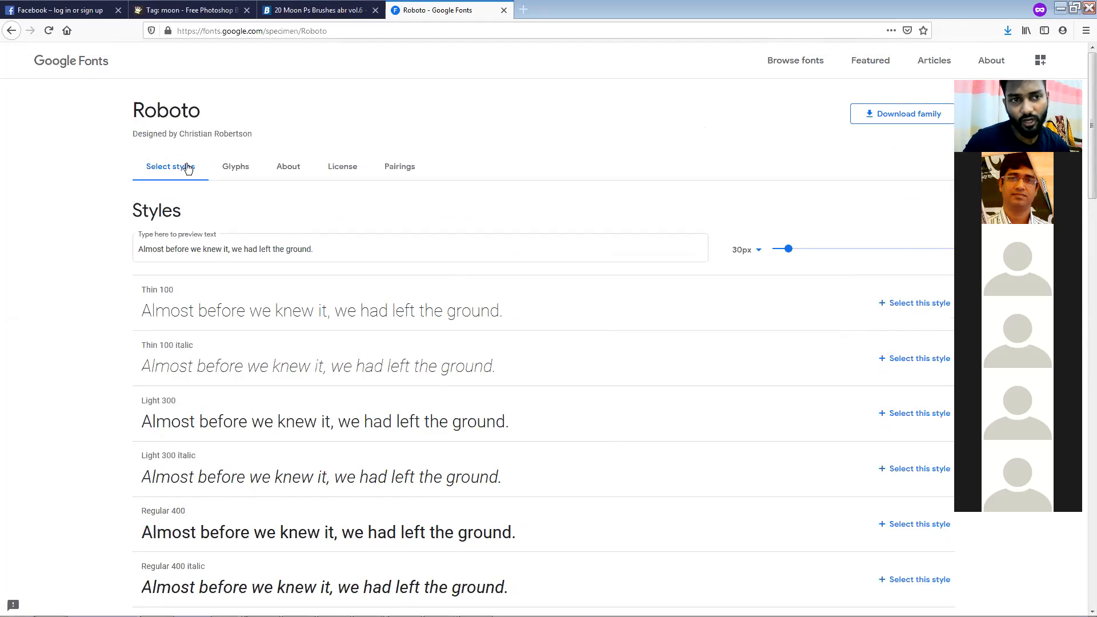
{"action": "scroll", "coordinate": [250, 256], "scroll_direction": "down", "scroll_amount": 1}
{"action": "scroll", "coordinate": [250, 256], "scroll_direction": "down", "scroll_amount": 7}
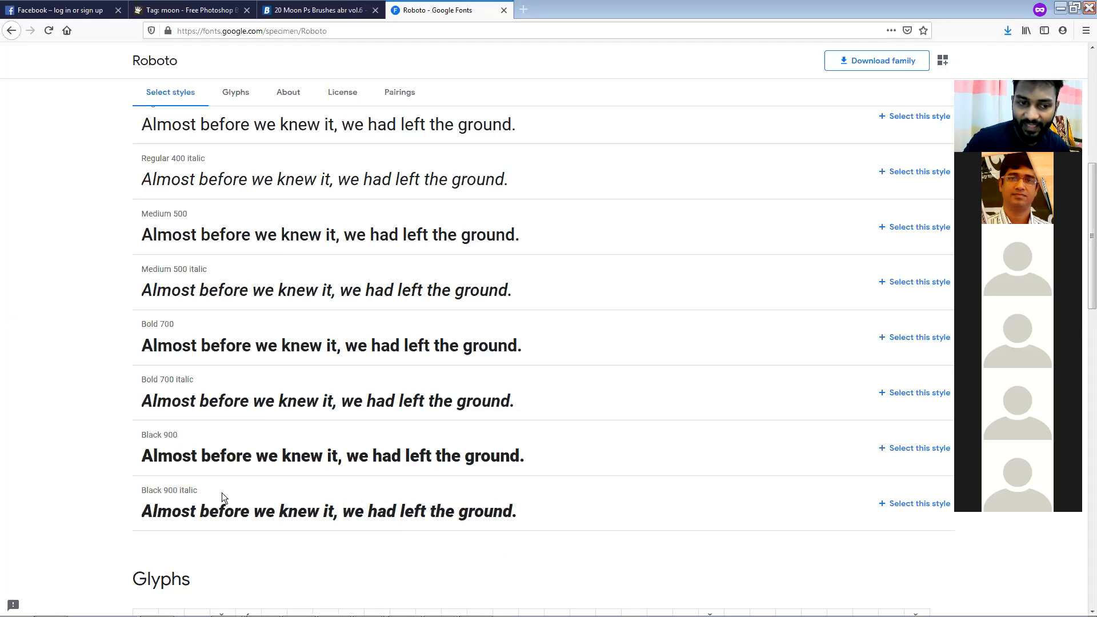
{"action": "scroll", "coordinate": [246, 417], "scroll_direction": "up", "scroll_amount": 8}
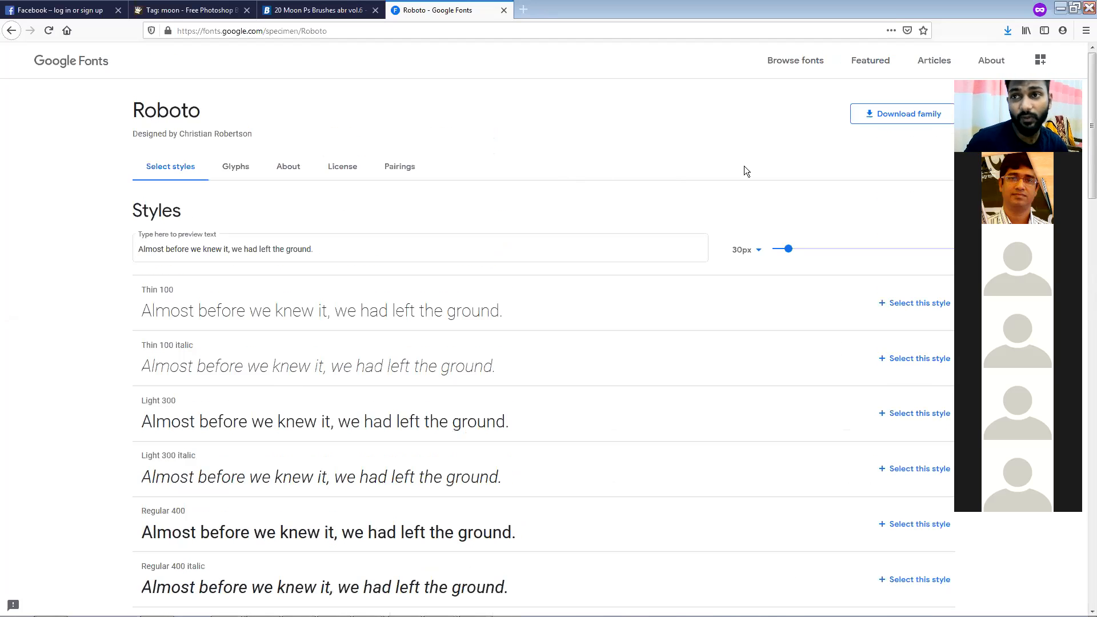
{"action": "left_click", "coordinate": [884, 117]}
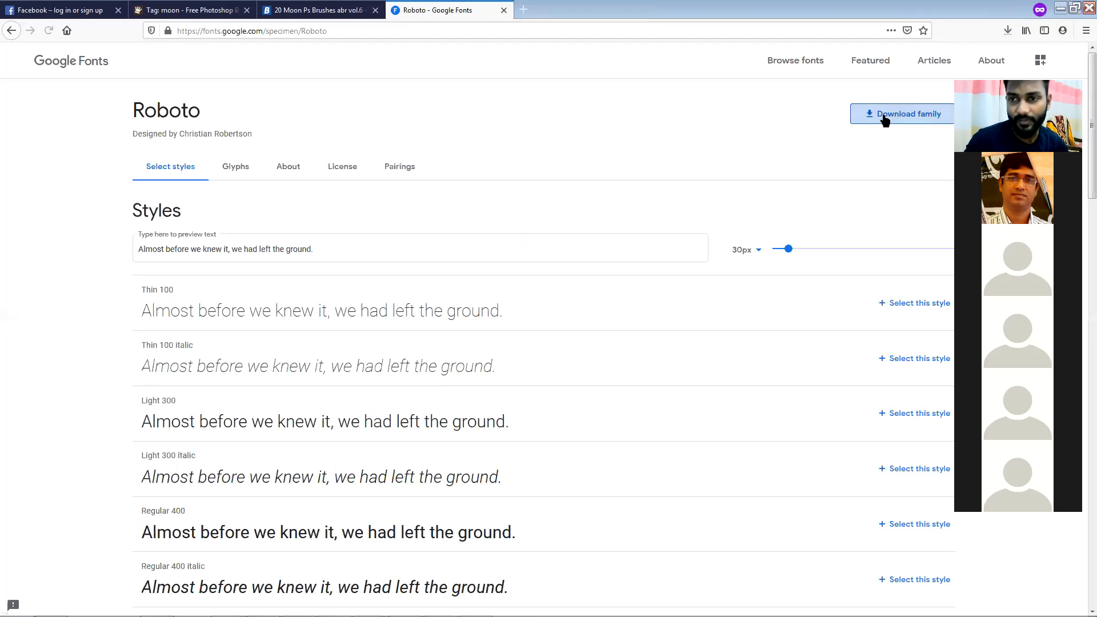
Step: Check the browser's recent downloads and return to the Google Fonts browse page
{"action": "left_click", "coordinate": [1009, 30]}
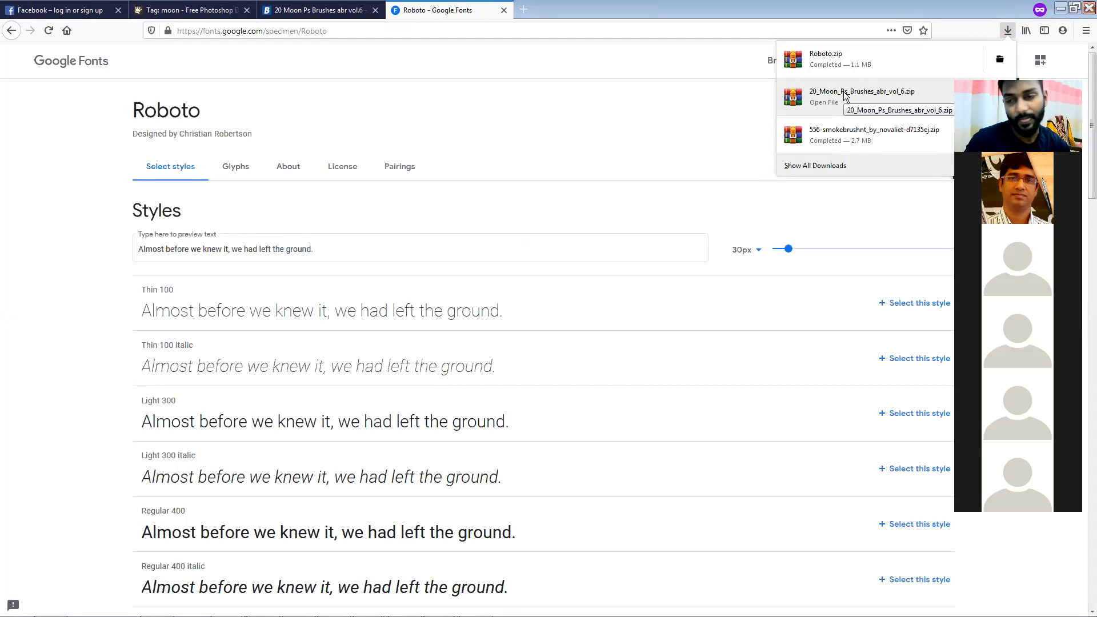
{"action": "left_click", "coordinate": [620, 150]}
{"action": "left_click", "coordinate": [348, 11]}
{"action": "left_click", "coordinate": [435, 10]}
{"action": "left_click", "coordinate": [11, 31]}
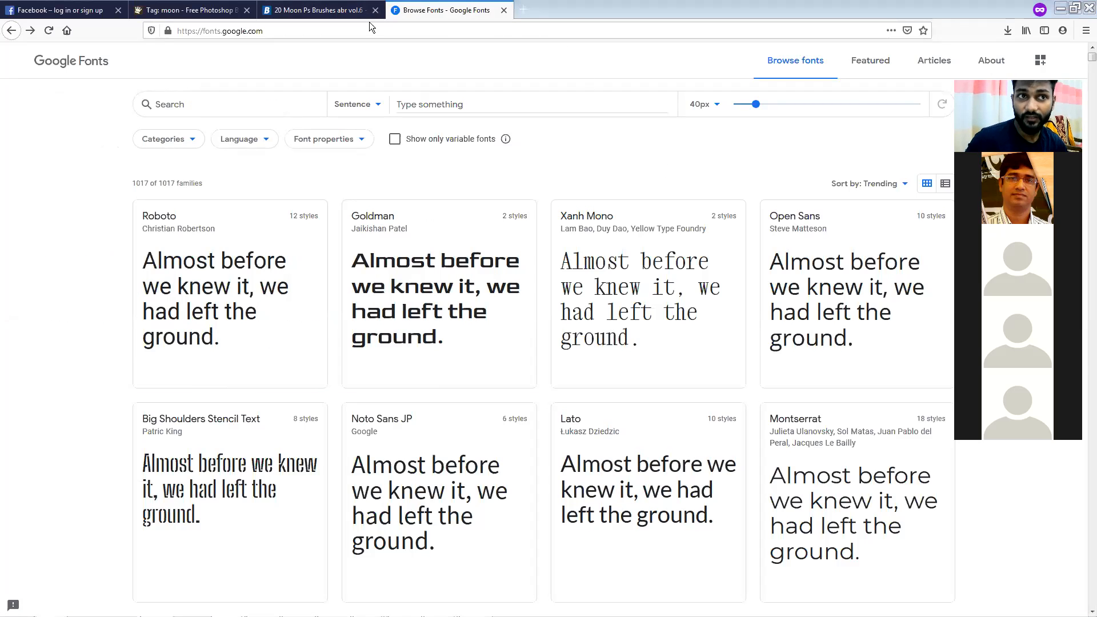
Step: Search Google for stylish font download in the tab holding the BrushKing moon results
{"action": "left_click", "coordinate": [192, 9]}
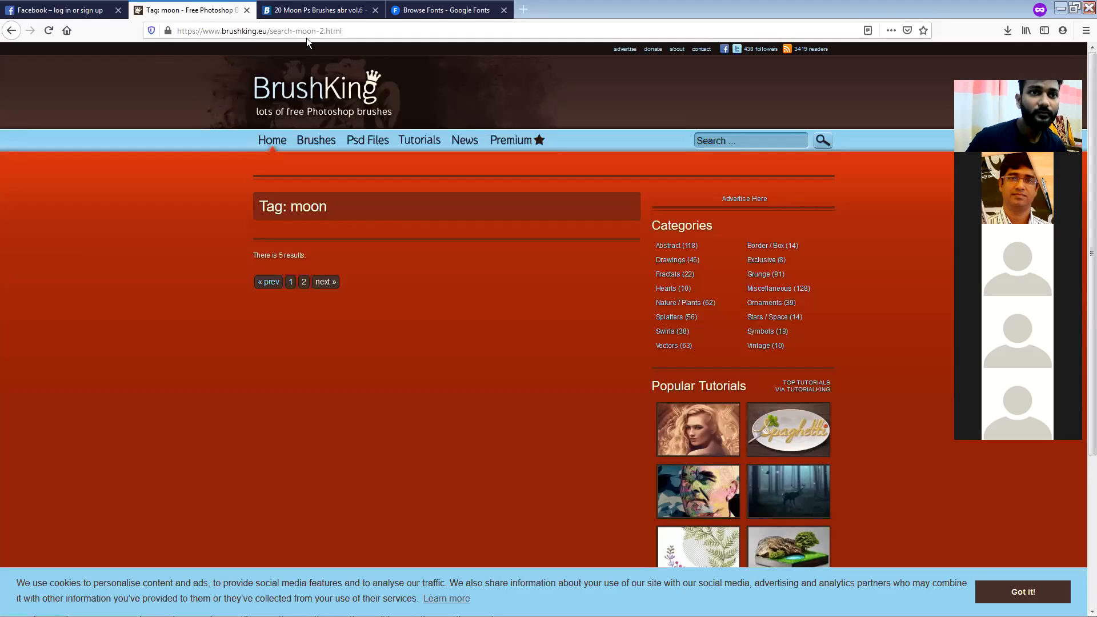
{"action": "left_click", "coordinate": [292, 31]}
{"action": "type", "text": "sty"}
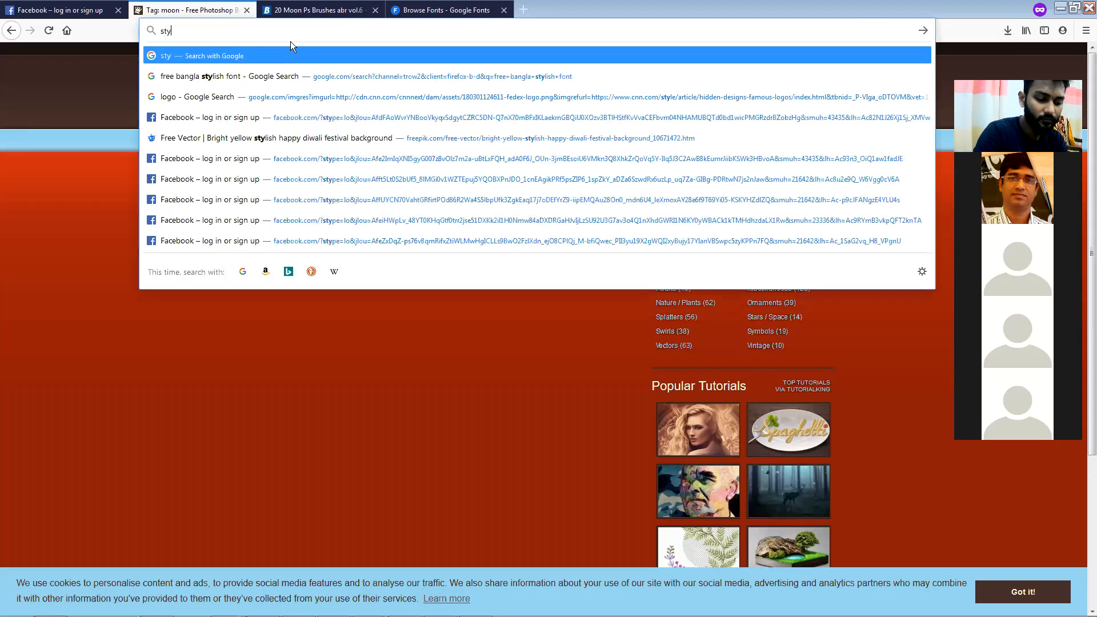
{"action": "type", "text": "list"}
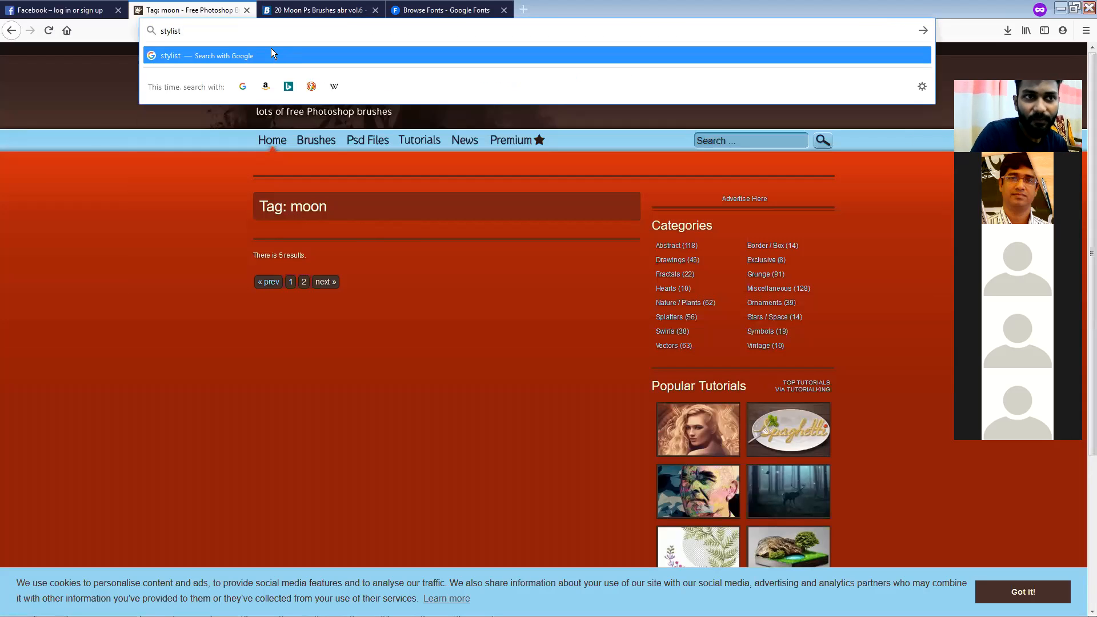
{"action": "left_click", "coordinate": [271, 52]}
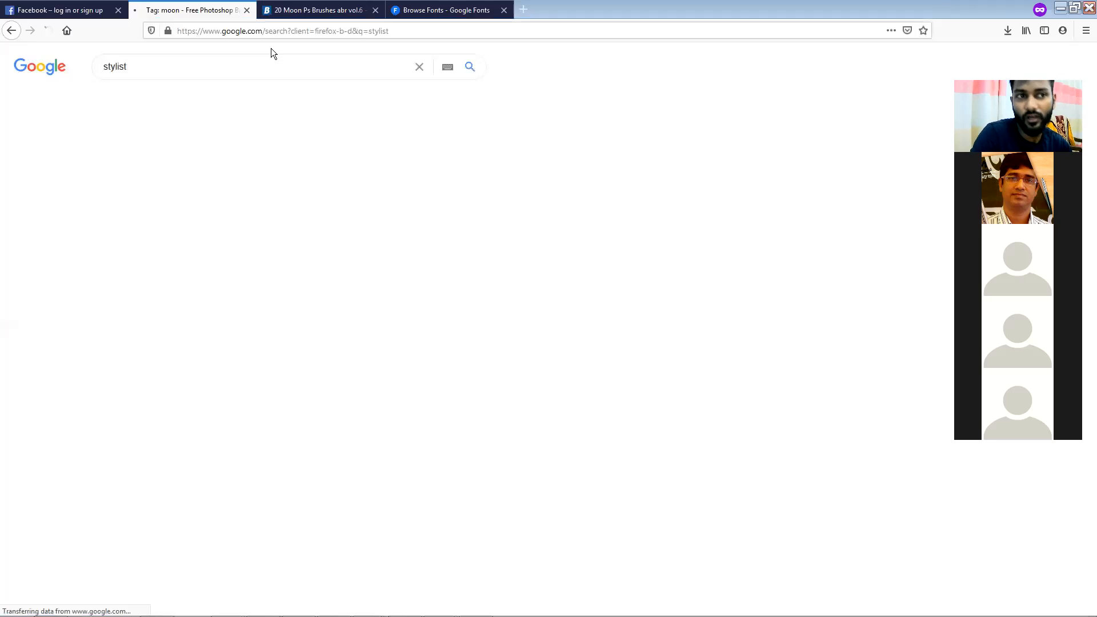
{"action": "left_click", "coordinate": [300, 68]}
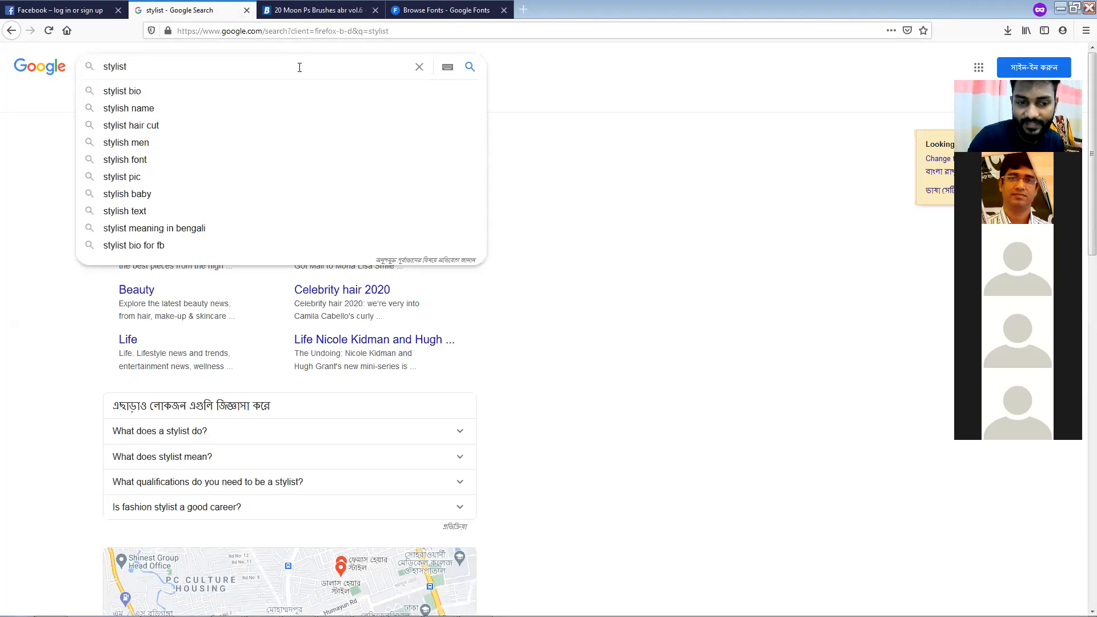
{"action": "type", "text": "font"}
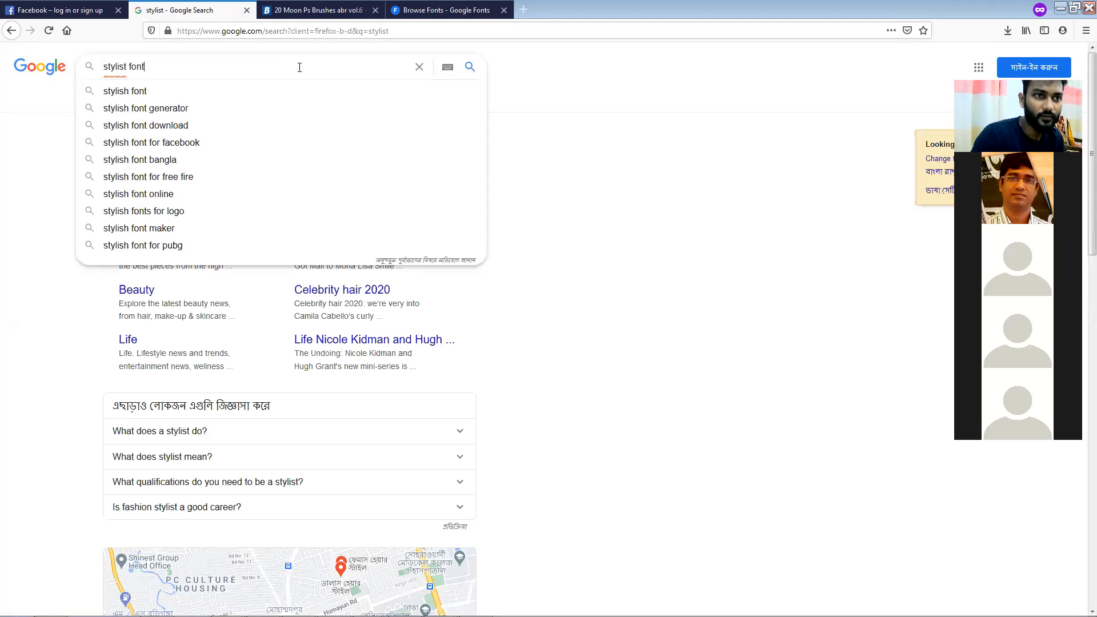
{"action": "key", "text": "Down"}
{"action": "key", "text": "Down"}
{"action": "key", "text": "Down"}
{"action": "key", "text": "Return"}
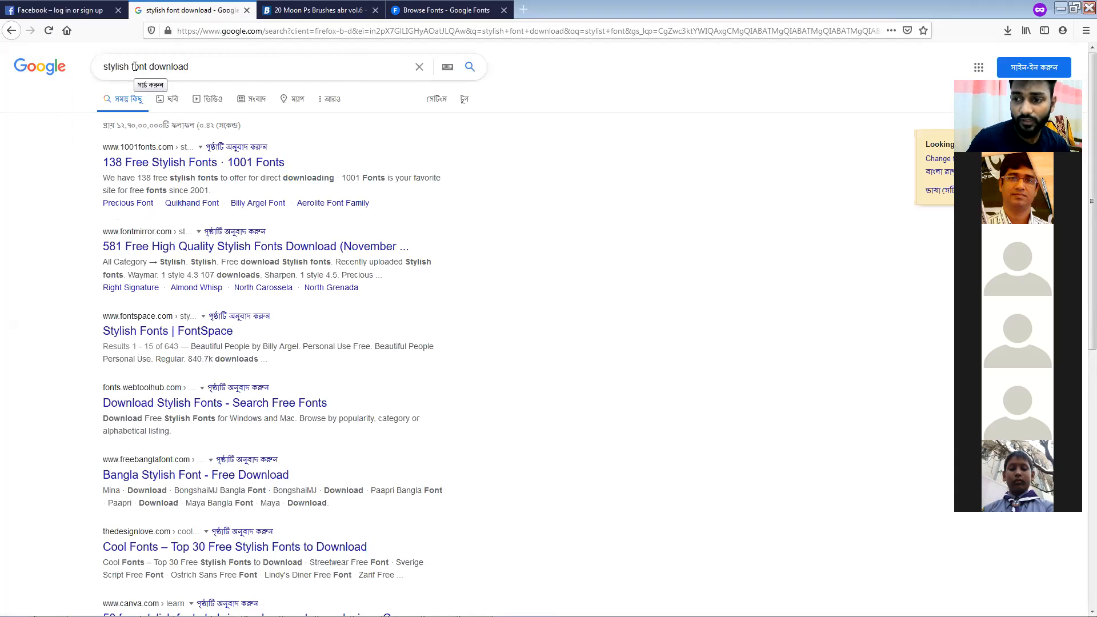
Step: Open the 1001 Fonts and FontSpace stylish font results in separate new tabs
{"action": "right_click", "coordinate": [207, 169]}
{"action": "key", "text": "Escape"}
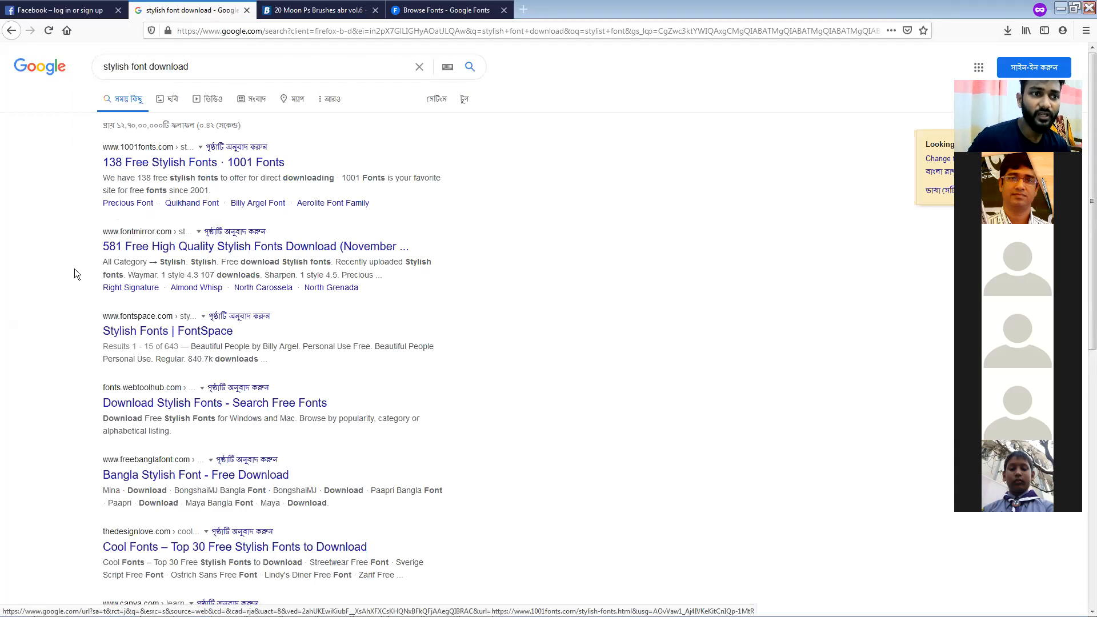
{"action": "scroll", "coordinate": [117, 331], "scroll_direction": "down", "scroll_amount": 2}
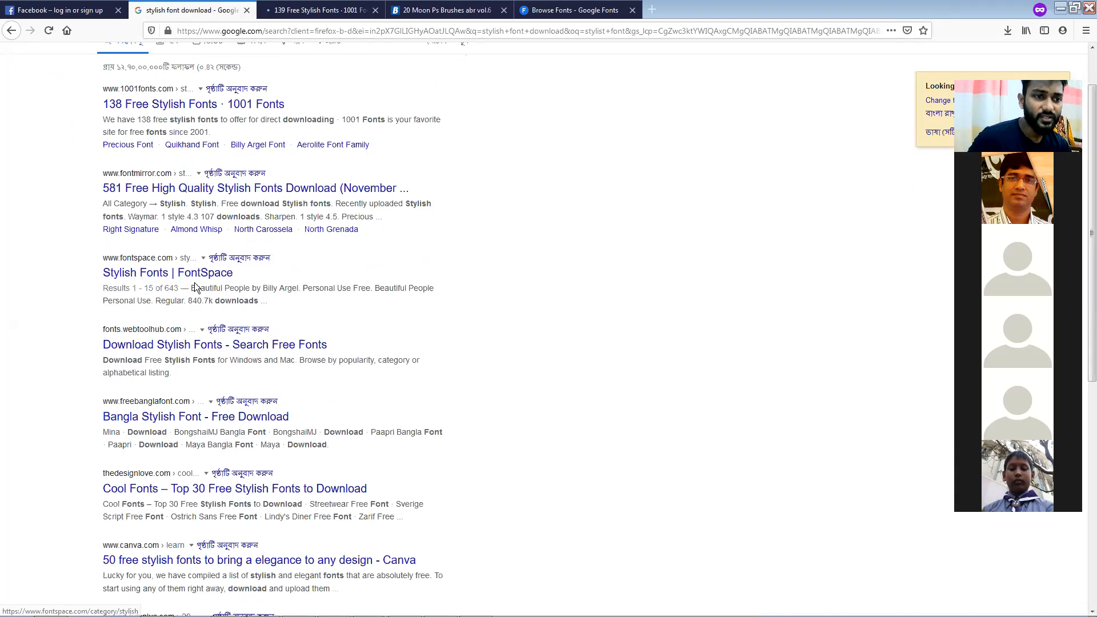
{"action": "right_click", "coordinate": [199, 280]}
{"action": "left_click", "coordinate": [230, 284]}
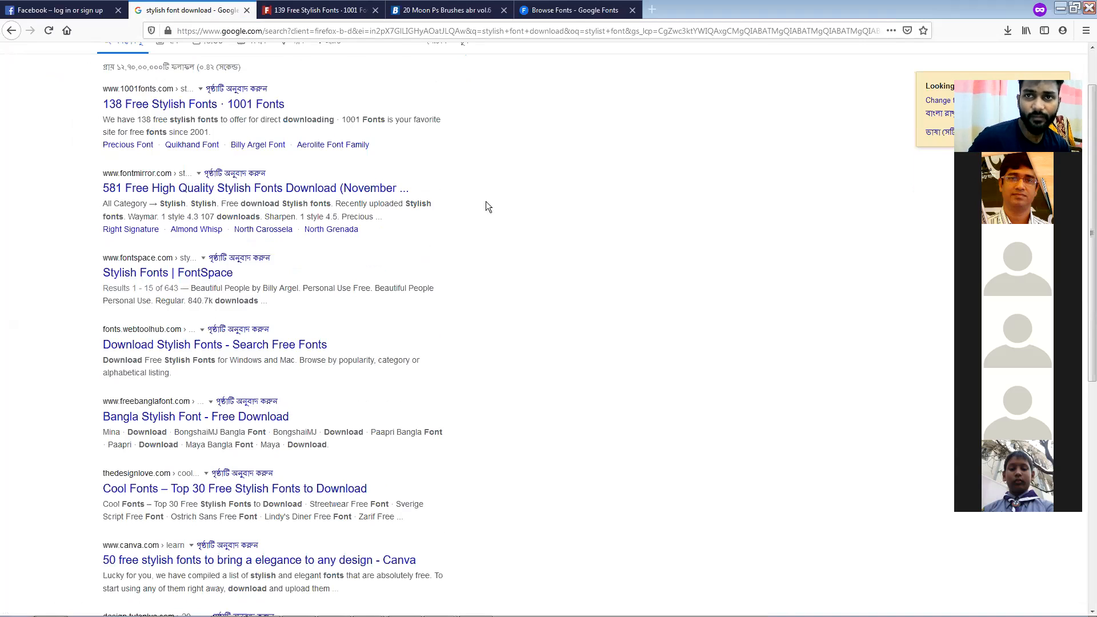
Step: Switch to the FontSpace tab and look through the stylish fonts listed there
{"action": "left_click", "coordinate": [438, 10]}
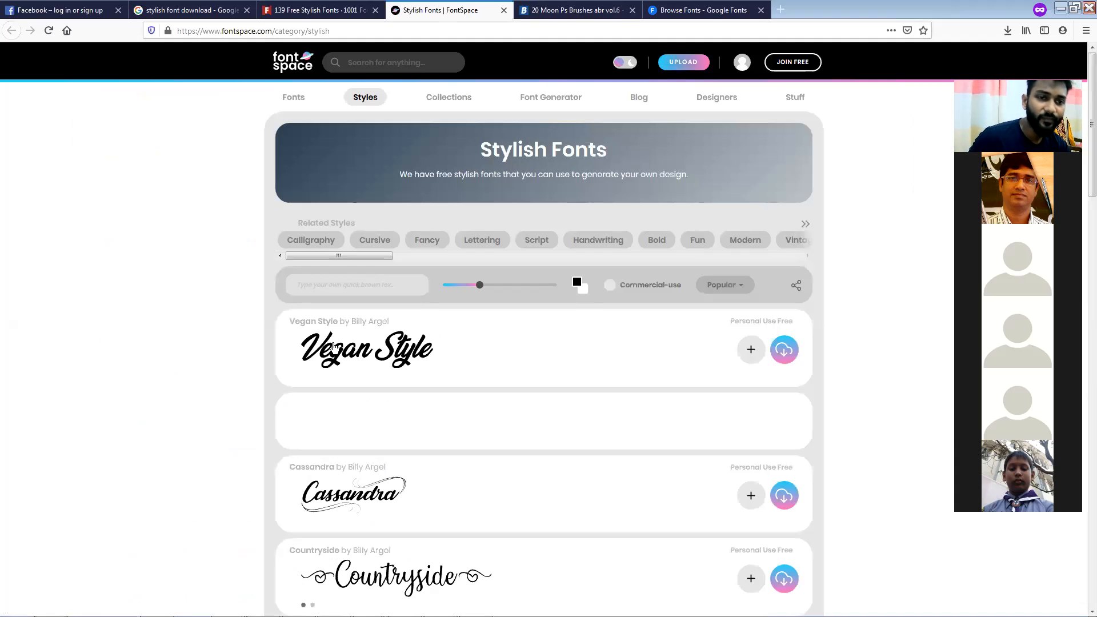
{"action": "scroll", "coordinate": [483, 296], "scroll_direction": "down", "scroll_amount": 7}
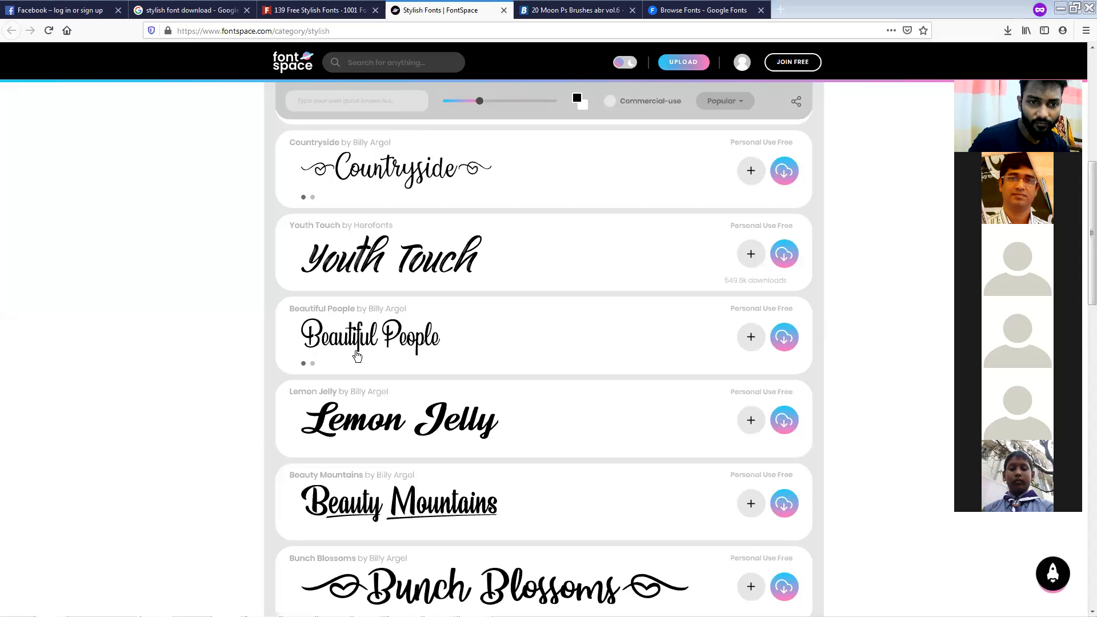
{"action": "scroll", "coordinate": [614, 409], "scroll_direction": "down", "scroll_amount": 7}
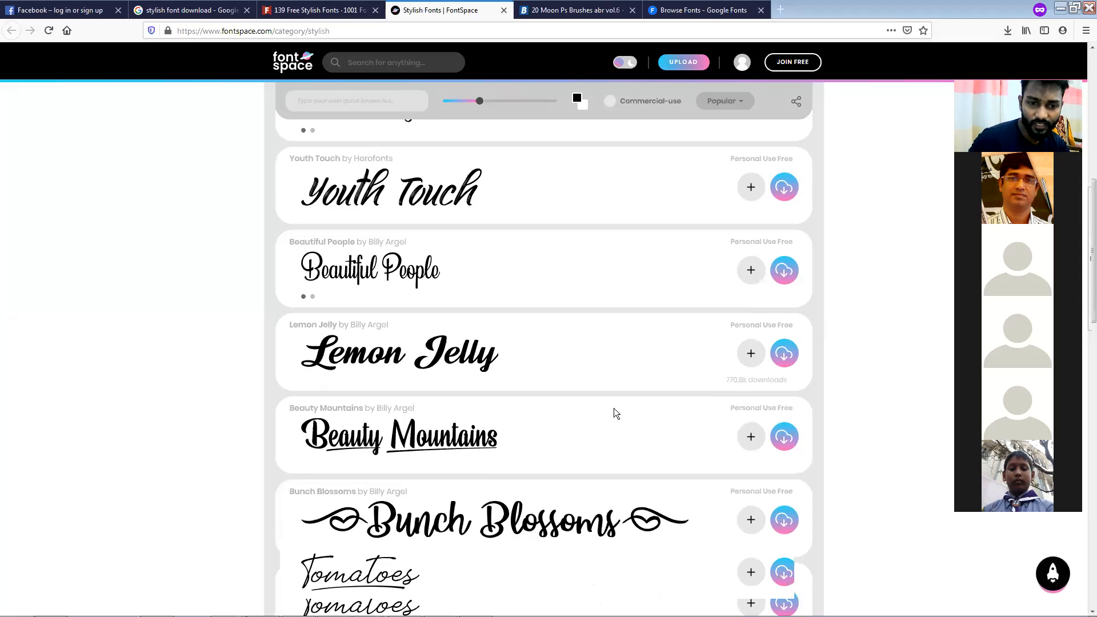
{"action": "scroll", "coordinate": [614, 393], "scroll_direction": "down", "scroll_amount": 7}
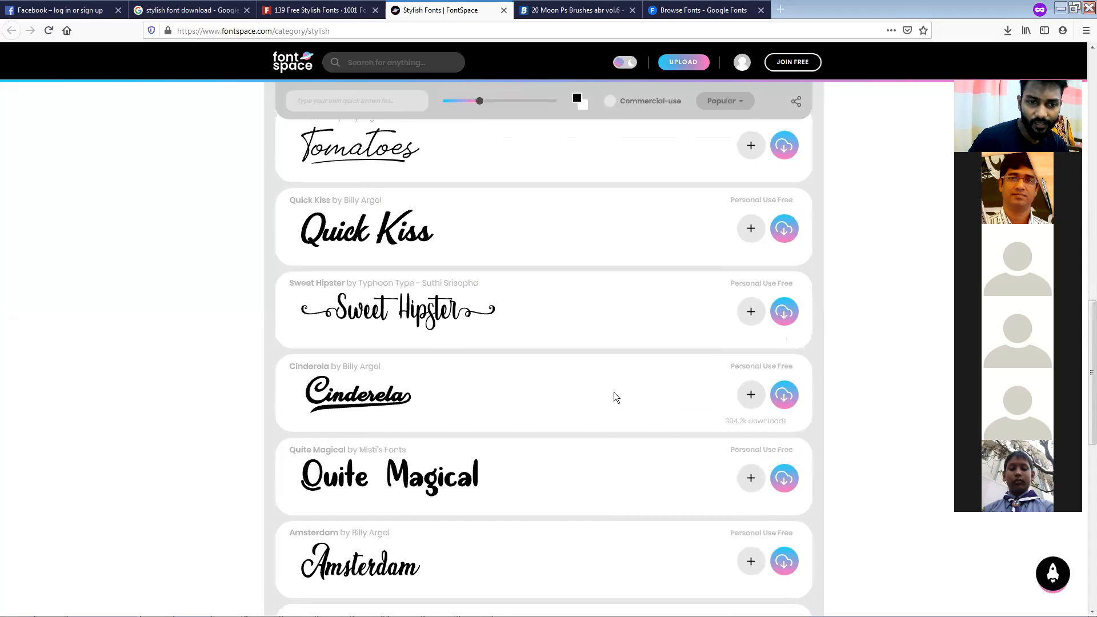
Step: Go to page 2 of FontSpace's stylish fonts and look through the fonts listed there
{"action": "scroll", "coordinate": [614, 392], "scroll_direction": "down", "scroll_amount": 2}
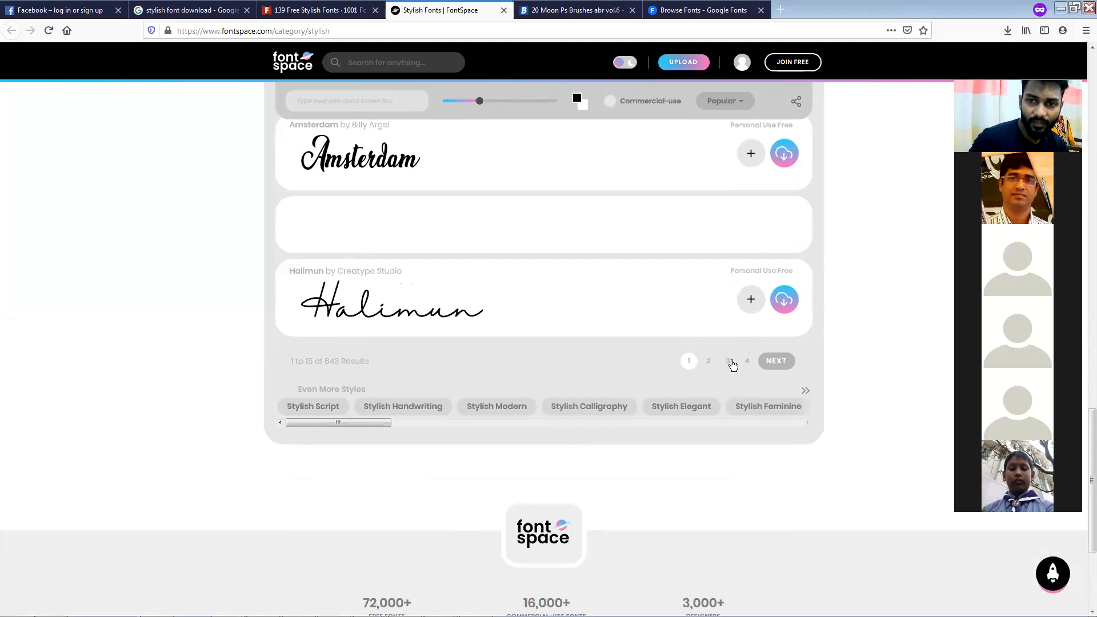
{"action": "left_click", "coordinate": [710, 360]}
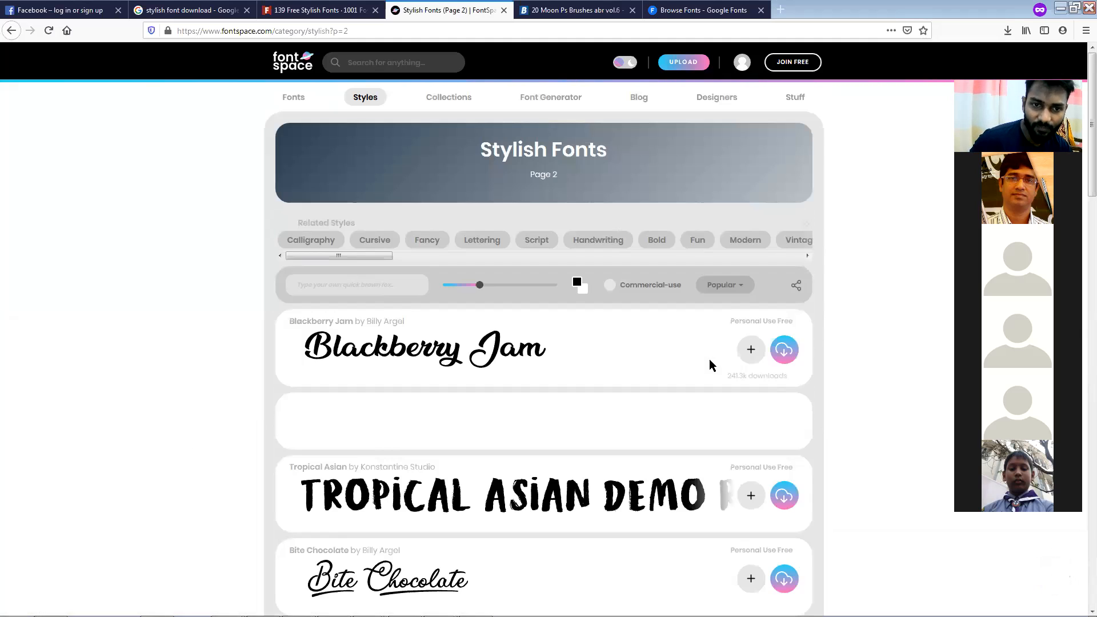
{"action": "scroll", "coordinate": [710, 366], "scroll_direction": "down", "scroll_amount": 7}
{"action": "scroll", "coordinate": [709, 372], "scroll_direction": "down", "scroll_amount": 1}
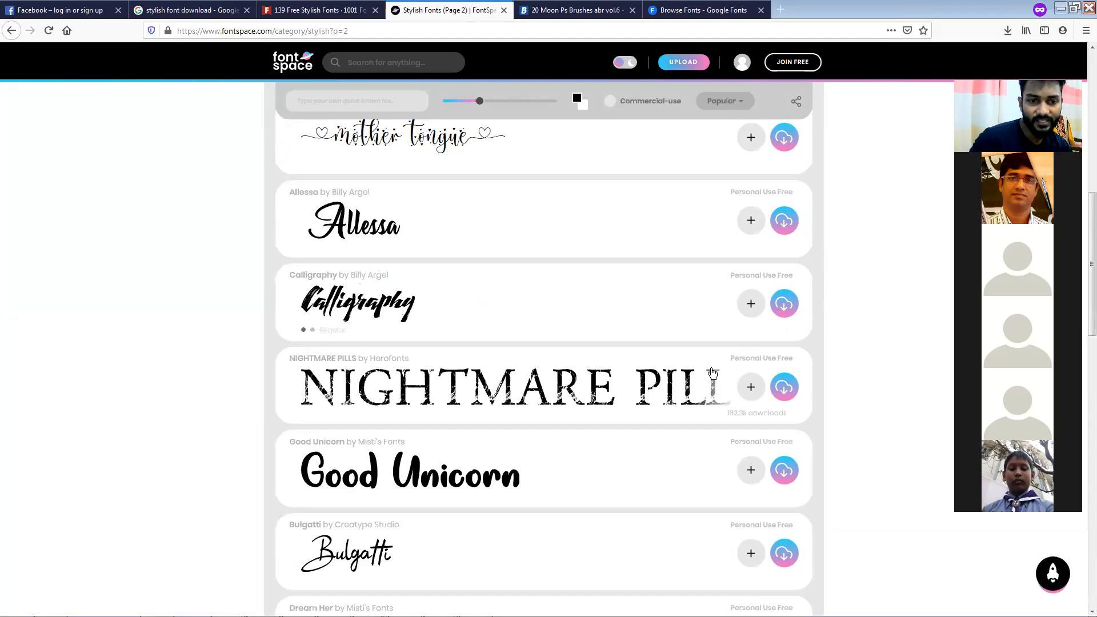
{"action": "scroll", "coordinate": [712, 373], "scroll_direction": "down", "scroll_amount": 10}
{"action": "scroll", "coordinate": [676, 486], "scroll_direction": "down", "scroll_amount": 3}
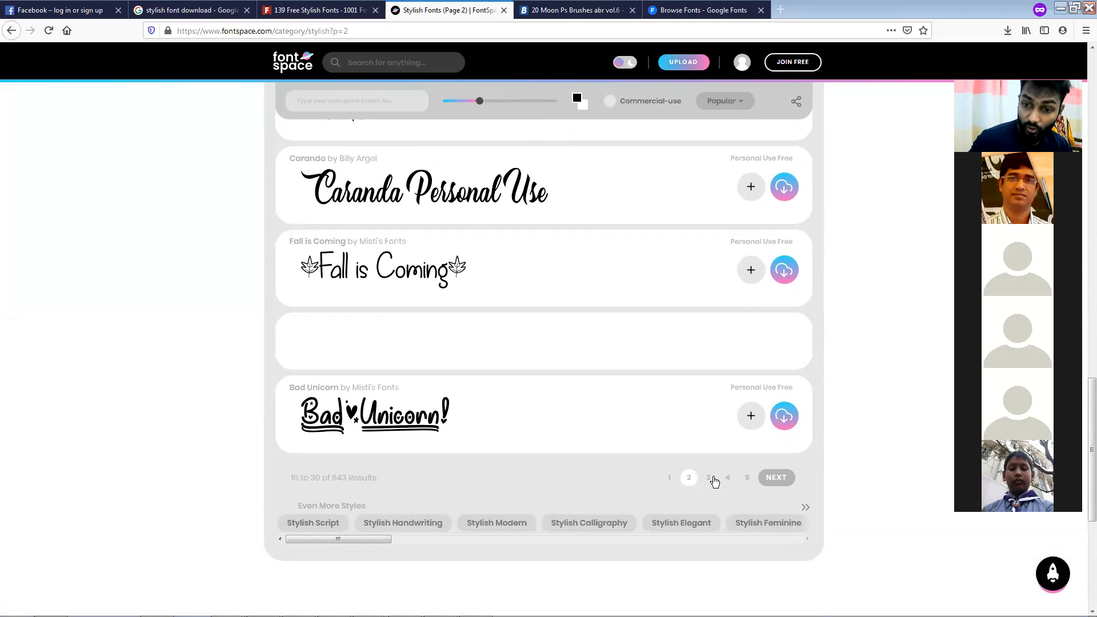
Step: Move on to page 3 of the stylish fonts and examine its font previews down to the end
{"action": "left_click", "coordinate": [709, 479]}
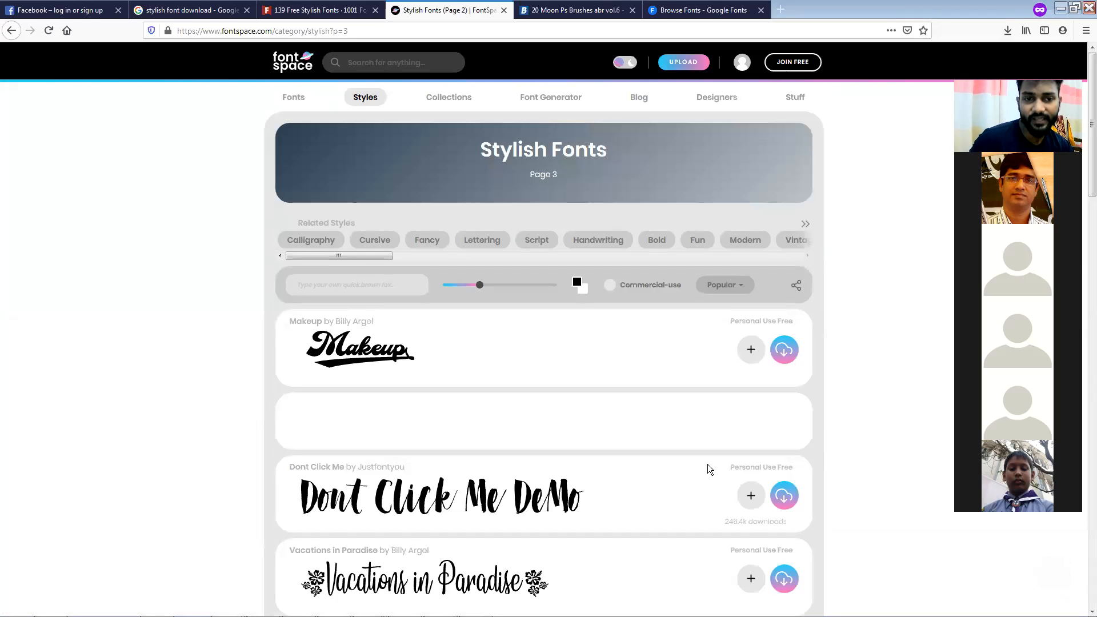
{"action": "scroll", "coordinate": [665, 455], "scroll_direction": "down", "scroll_amount": 2}
{"action": "scroll", "coordinate": [677, 463], "scroll_direction": "down", "scroll_amount": 6}
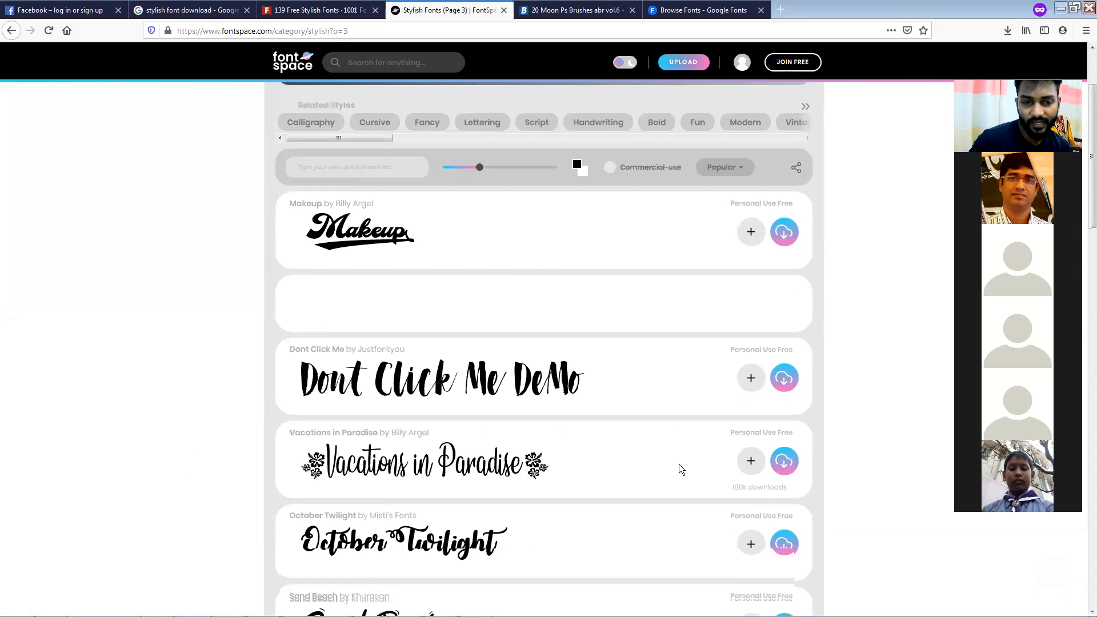
{"action": "scroll", "coordinate": [665, 464], "scroll_direction": "down", "scroll_amount": 6}
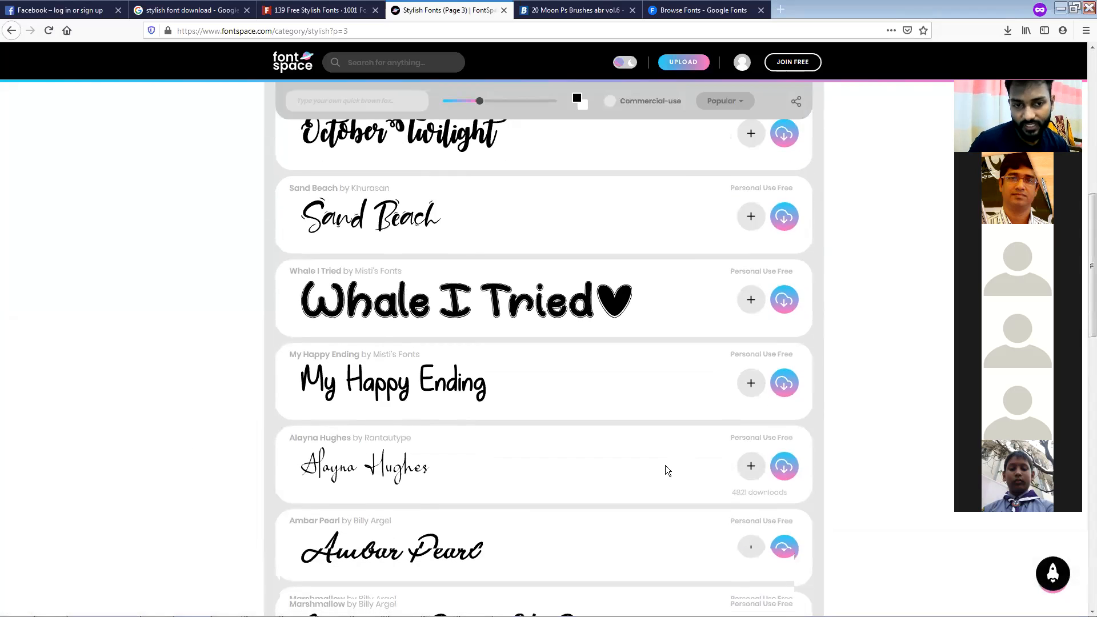
{"action": "scroll", "coordinate": [621, 451], "scroll_direction": "down", "scroll_amount": 3}
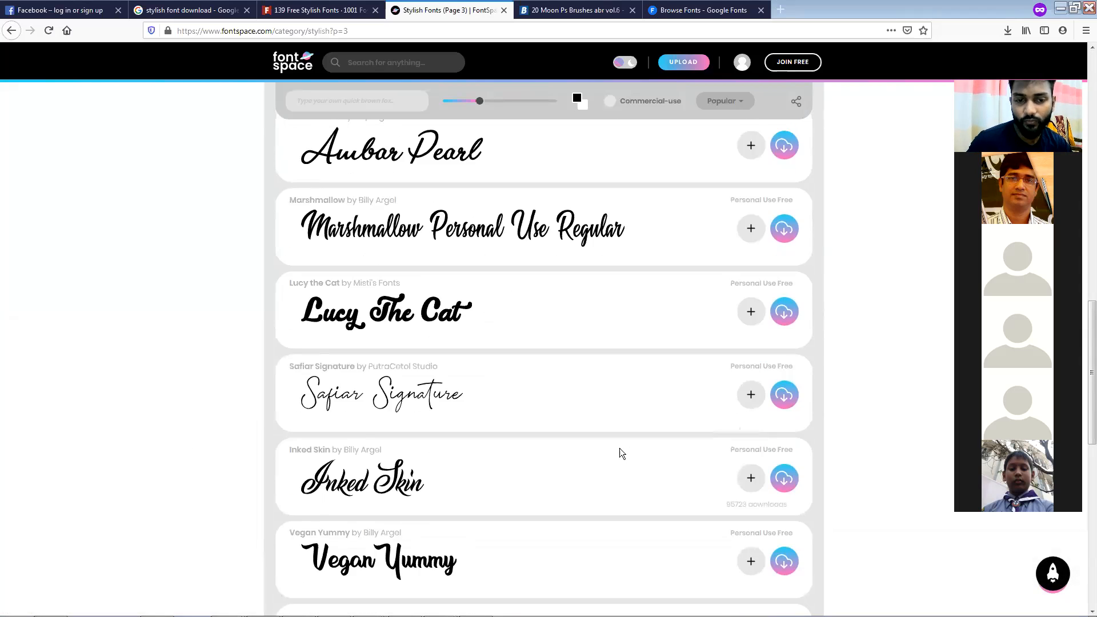
{"action": "scroll", "coordinate": [624, 463], "scroll_direction": "down", "scroll_amount": 3}
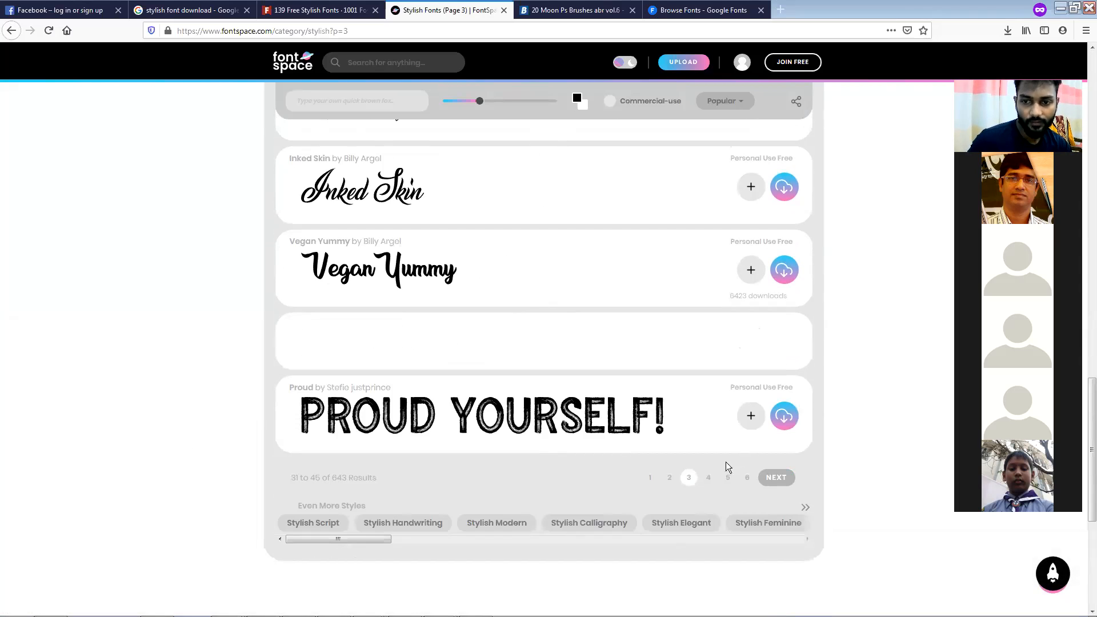
Step: Go to page 4 of the stylish fonts and download the Superstar font
{"action": "left_click", "coordinate": [709, 483]}
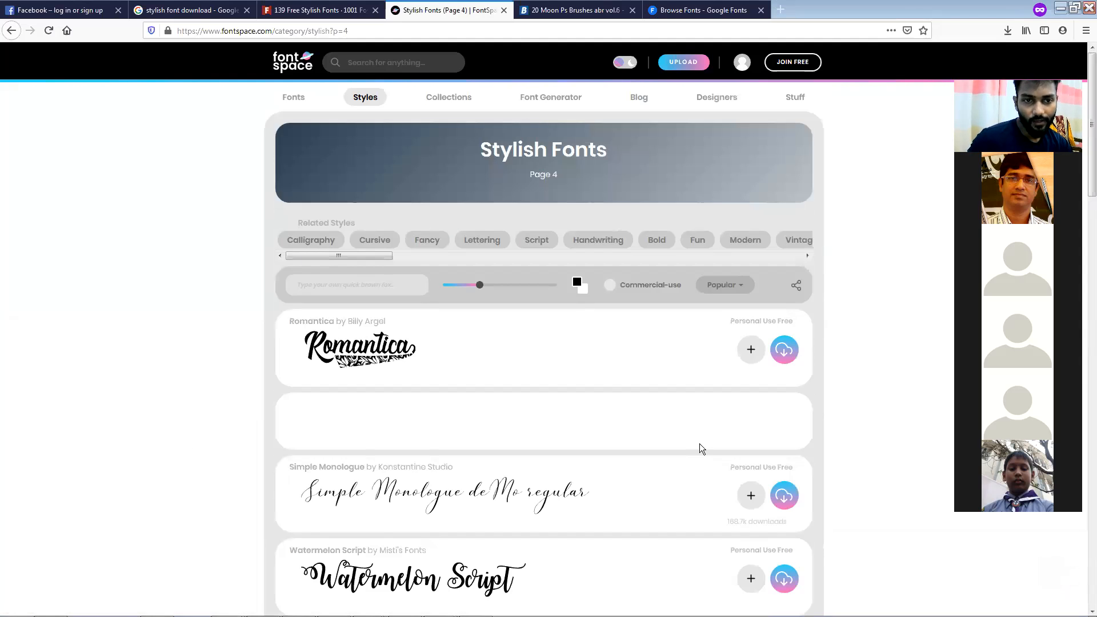
{"action": "scroll", "coordinate": [700, 443], "scroll_direction": "down", "scroll_amount": 2}
{"action": "scroll", "coordinate": [699, 443], "scroll_direction": "down", "scroll_amount": 8}
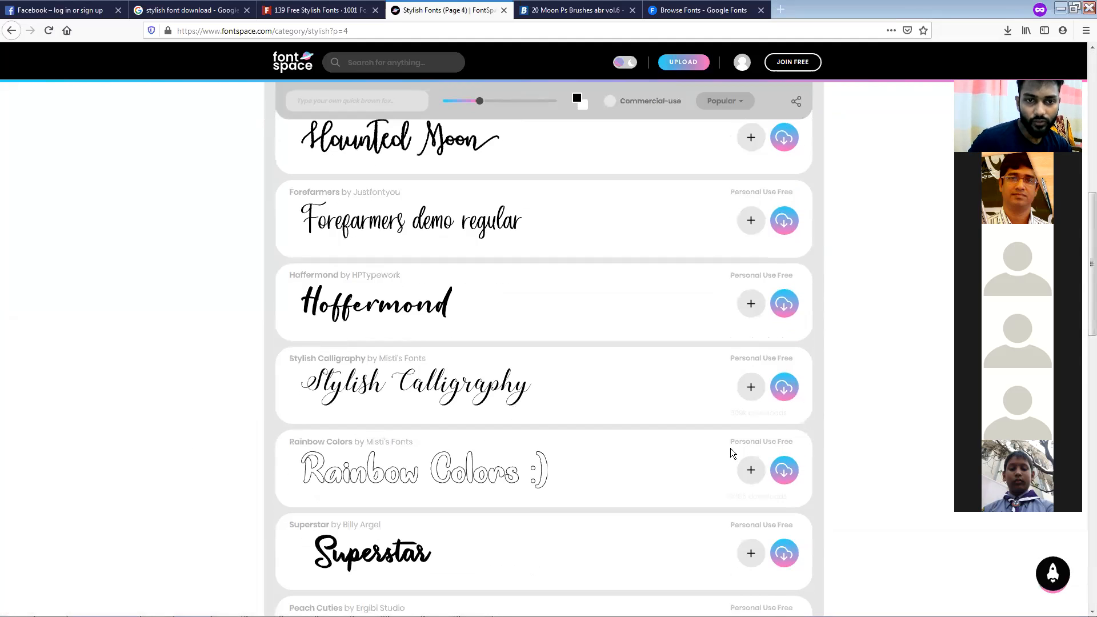
{"action": "scroll", "coordinate": [703, 392], "scroll_direction": "down", "scroll_amount": 1}
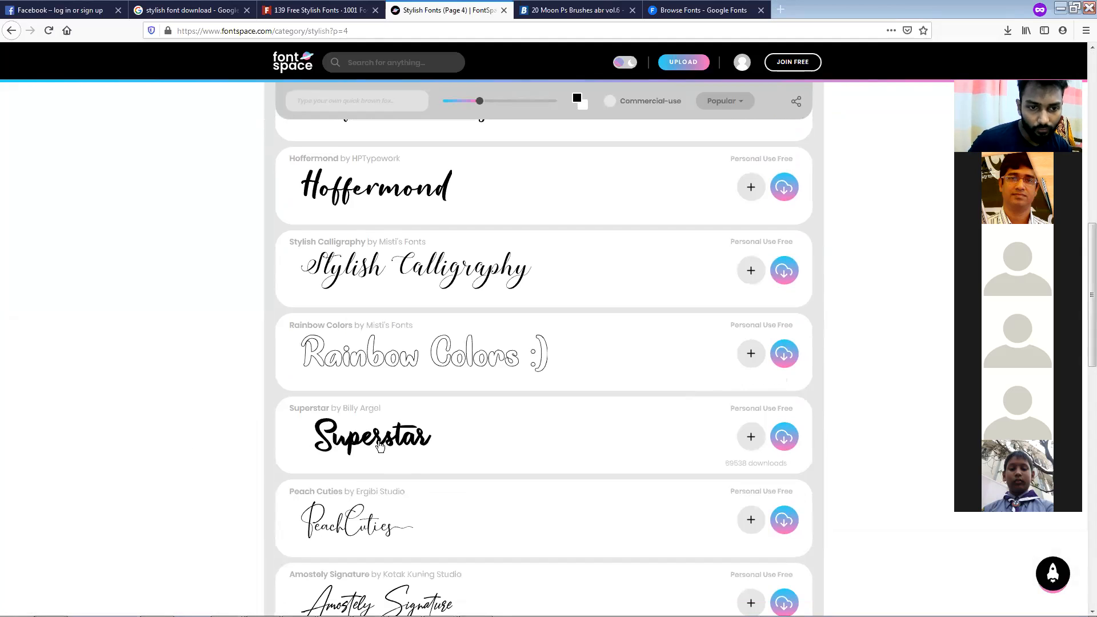
{"action": "left_click", "coordinate": [785, 439]}
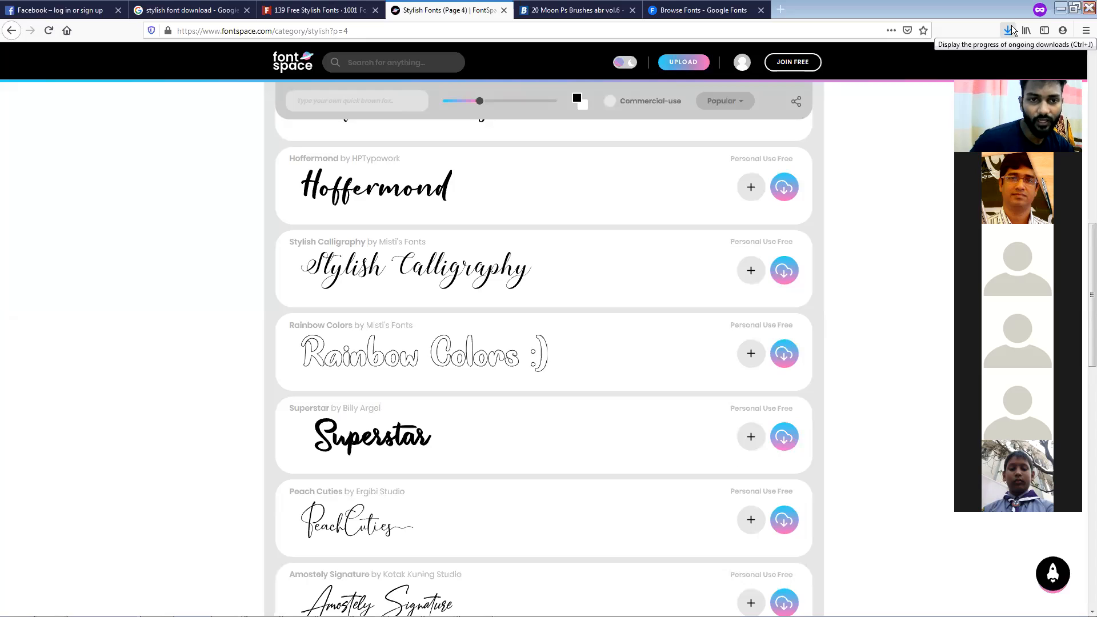
Step: Search Google for free bangla stylish font in a new tab
{"action": "left_click", "coordinate": [781, 11]}
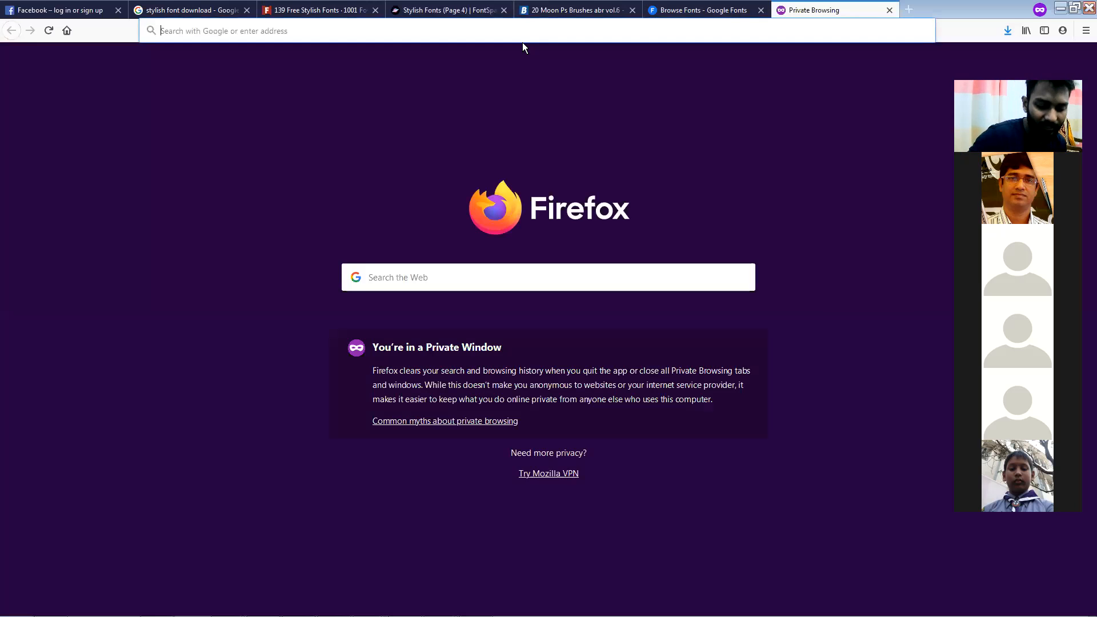
{"action": "type", "text": "ban"}
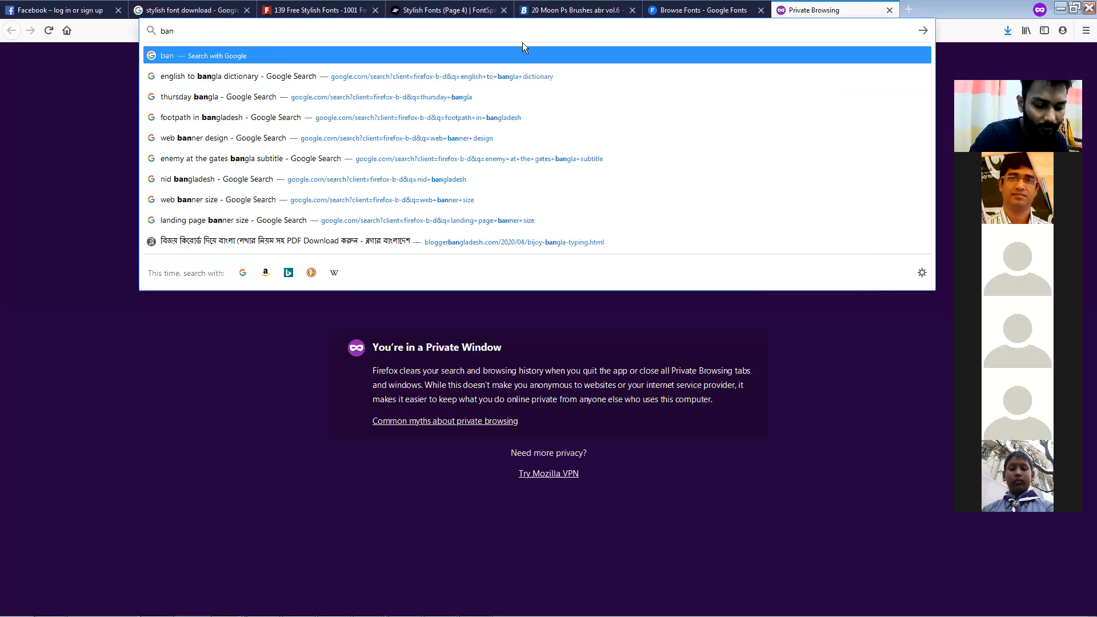
{"action": "type", "text": "gla font"}
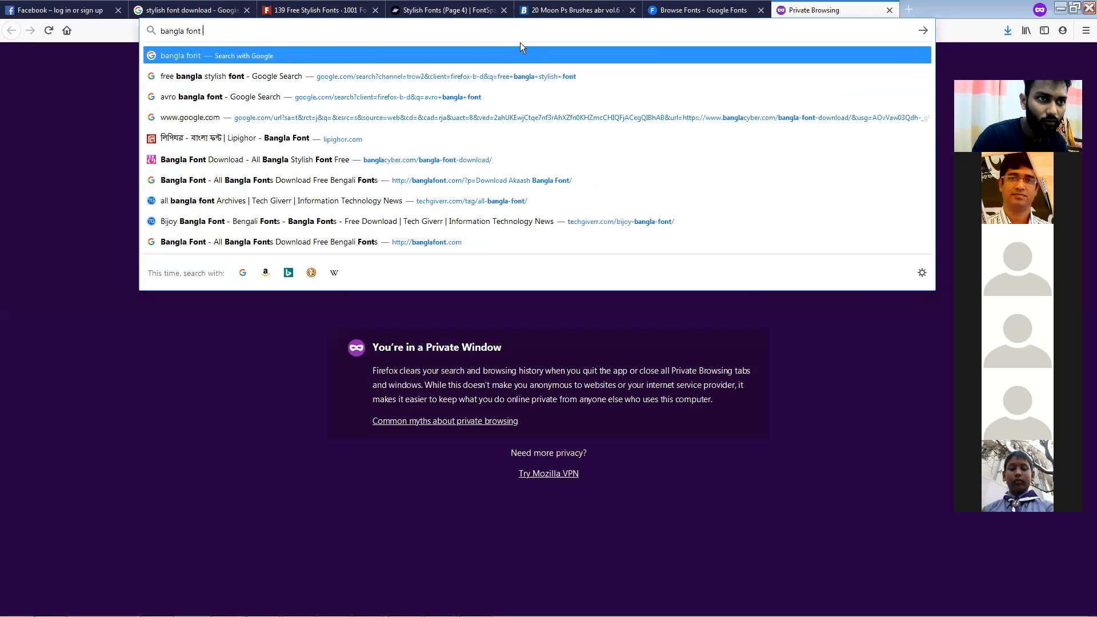
{"action": "key", "text": "Down"}
{"action": "key", "text": "Return"}
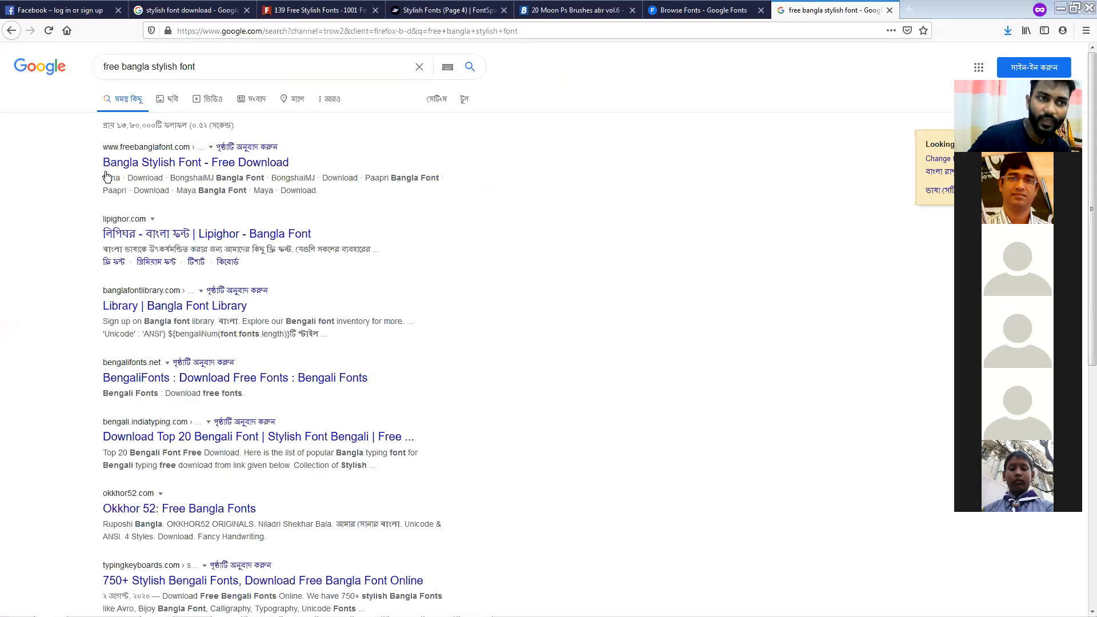
Step: Open the Bangla Stylish Font - Free Download and Download Top 20 Bengali Font results in separate new tabs
{"action": "right_click", "coordinate": [190, 167]}
{"action": "left_click", "coordinate": [211, 177]}
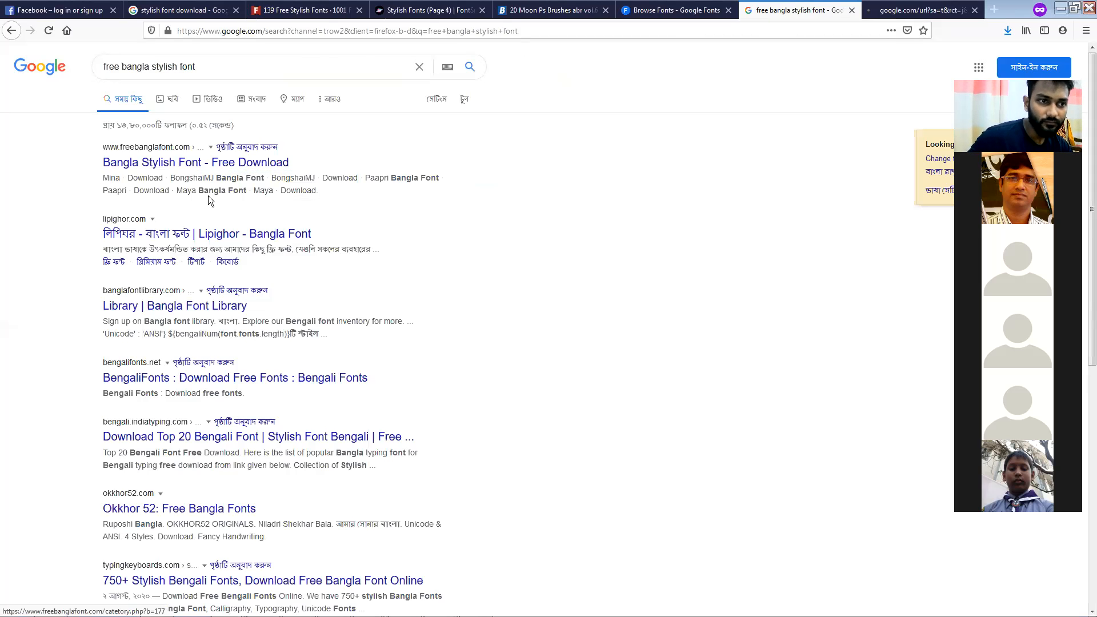
{"action": "right_click", "coordinate": [192, 437]}
{"action": "left_click", "coordinate": [222, 445]}
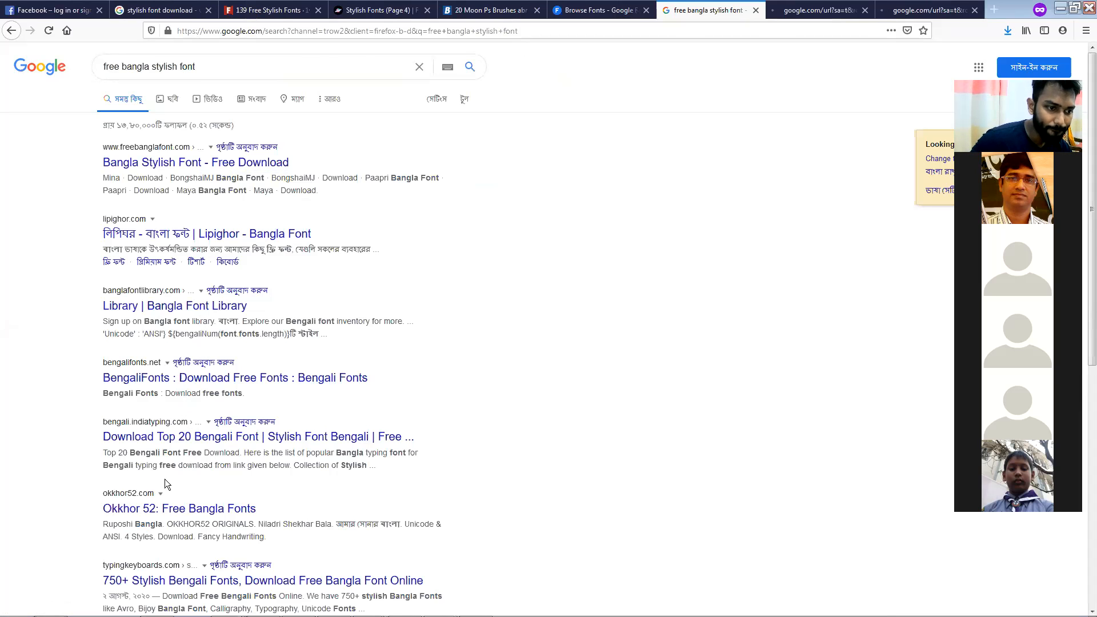
{"action": "scroll", "coordinate": [165, 479], "scroll_direction": "down", "scroll_amount": 3}
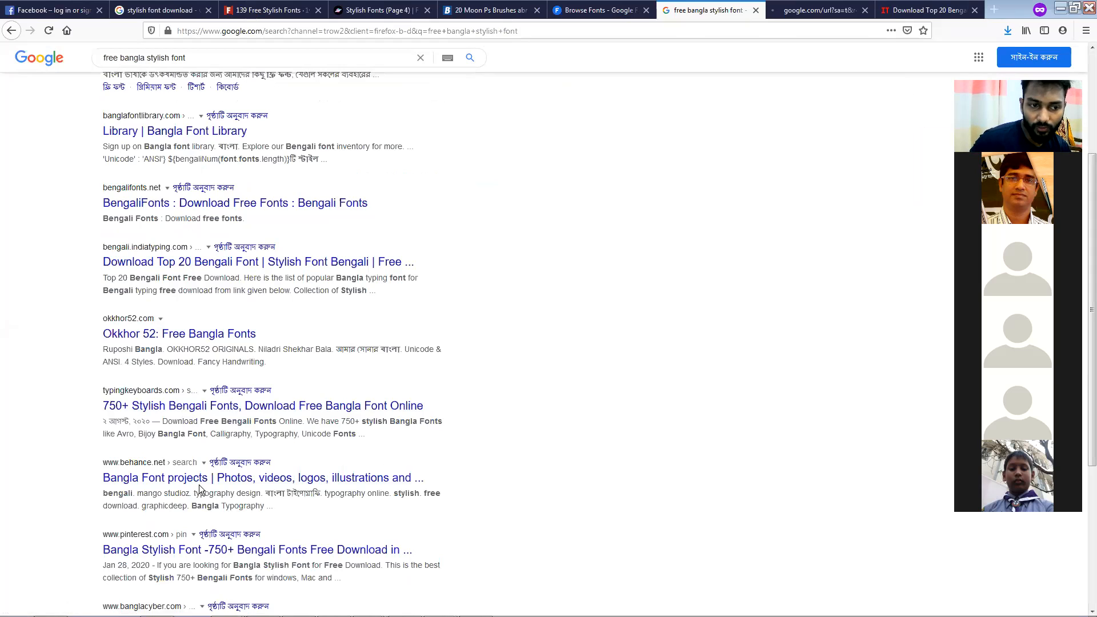
{"action": "scroll", "coordinate": [201, 382], "scroll_direction": "up", "scroll_amount": 3}
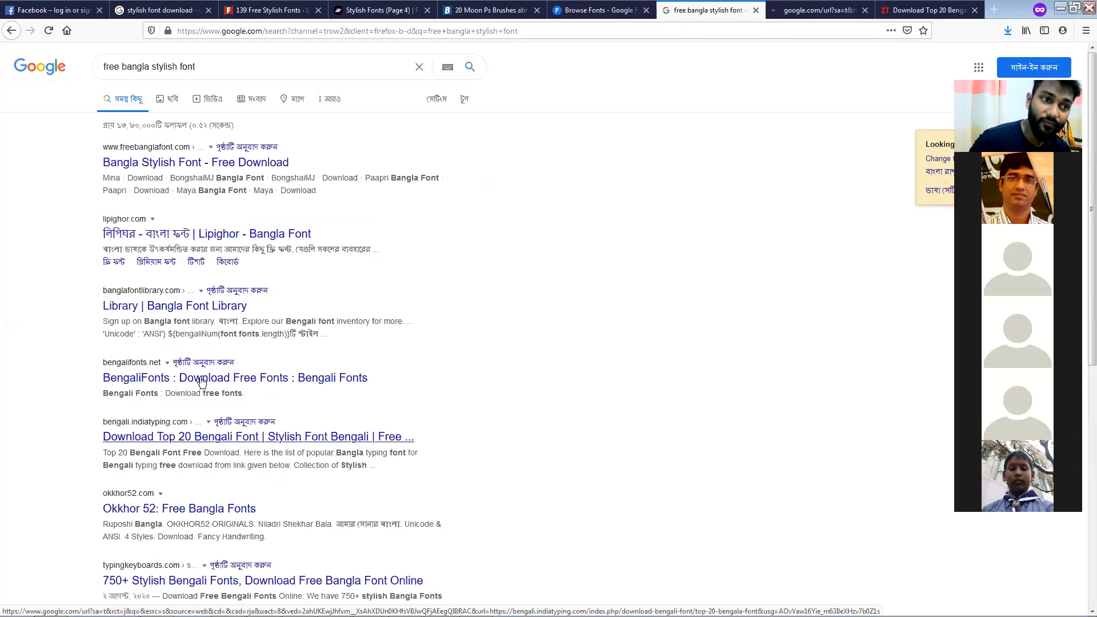
Step: Look through the Top 20 Bengali Font list and check the freebanglafont.com tab
{"action": "left_click", "coordinate": [848, 11]}
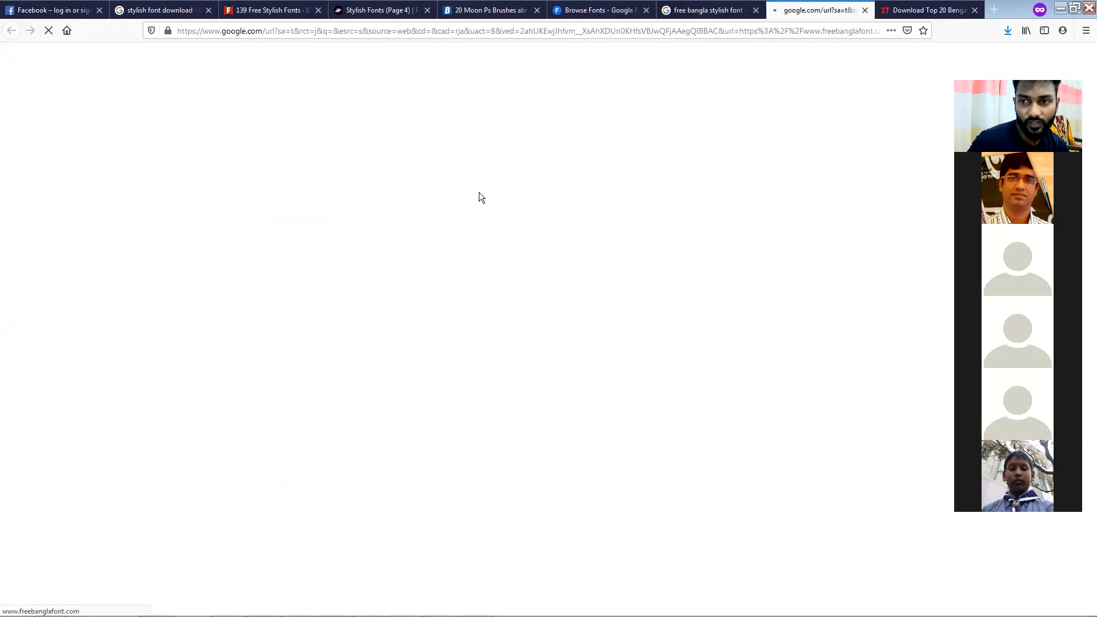
{"action": "left_click", "coordinate": [930, 10]}
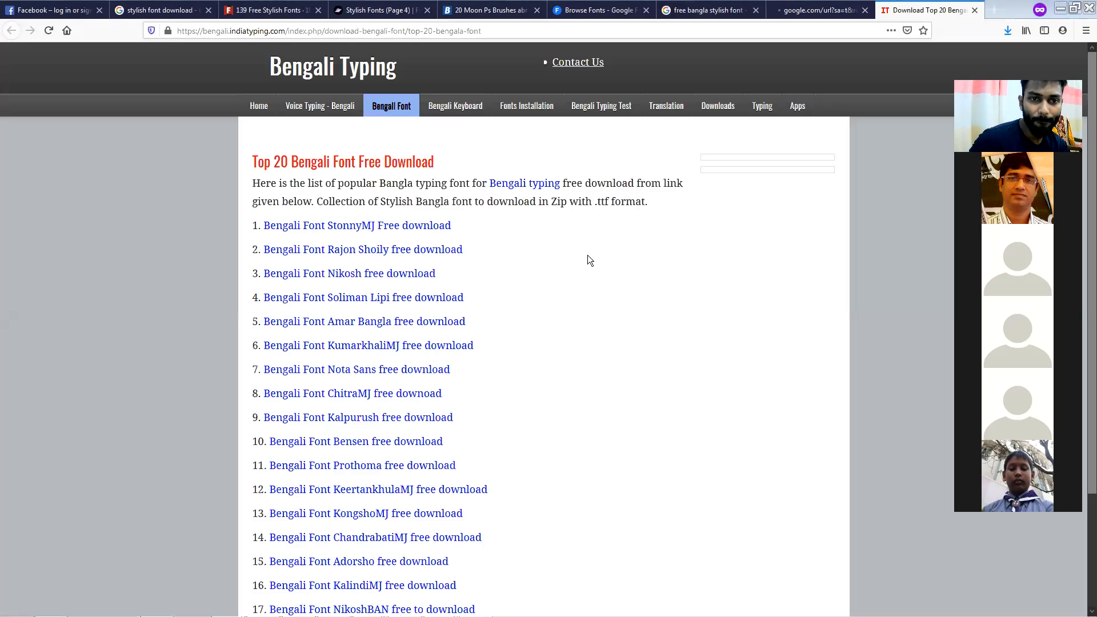
{"action": "scroll", "coordinate": [589, 257], "scroll_direction": "down", "scroll_amount": 3}
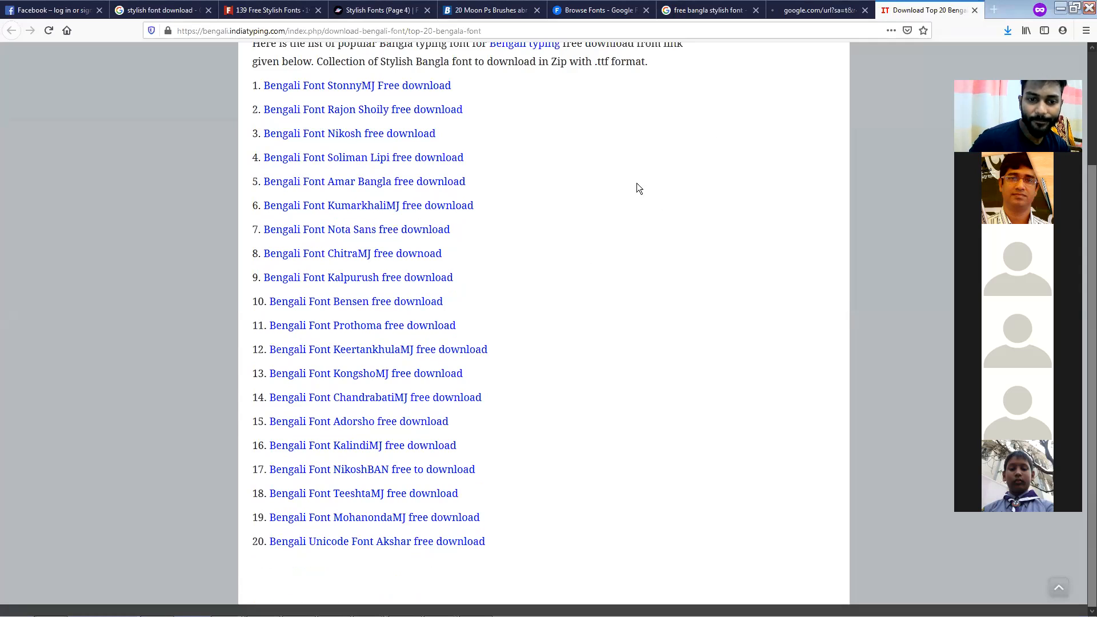
{"action": "scroll", "coordinate": [608, 232], "scroll_direction": "up", "scroll_amount": 3}
{"action": "left_click", "coordinate": [818, 10]}
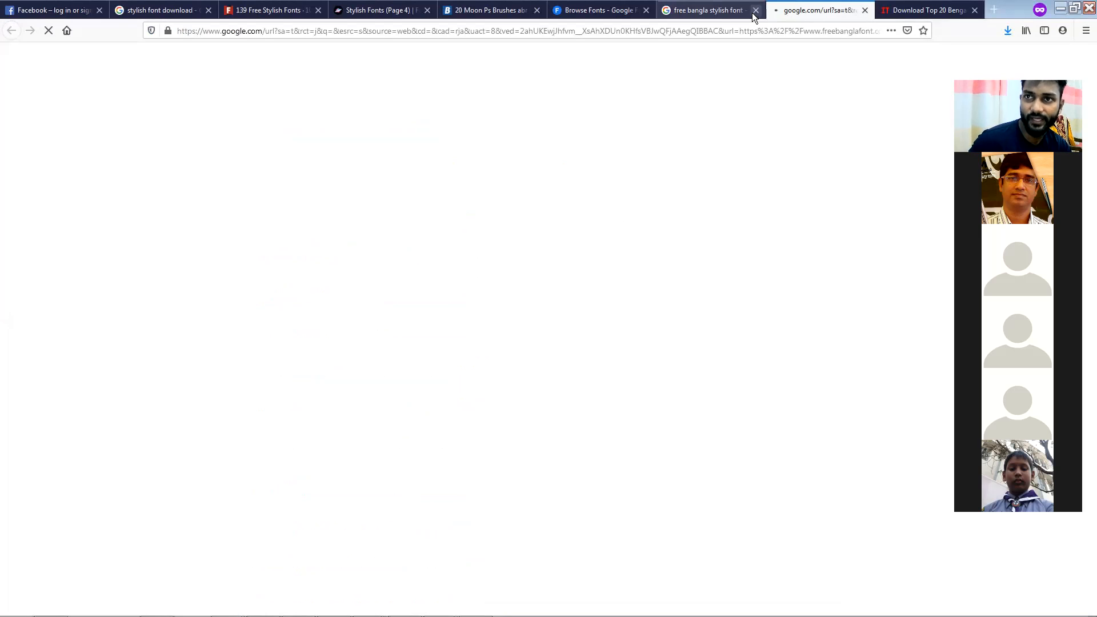
Step: Open the Bangla Font Library search result in a new tab and look through the fonts it offers
{"action": "left_click", "coordinate": [706, 11]}
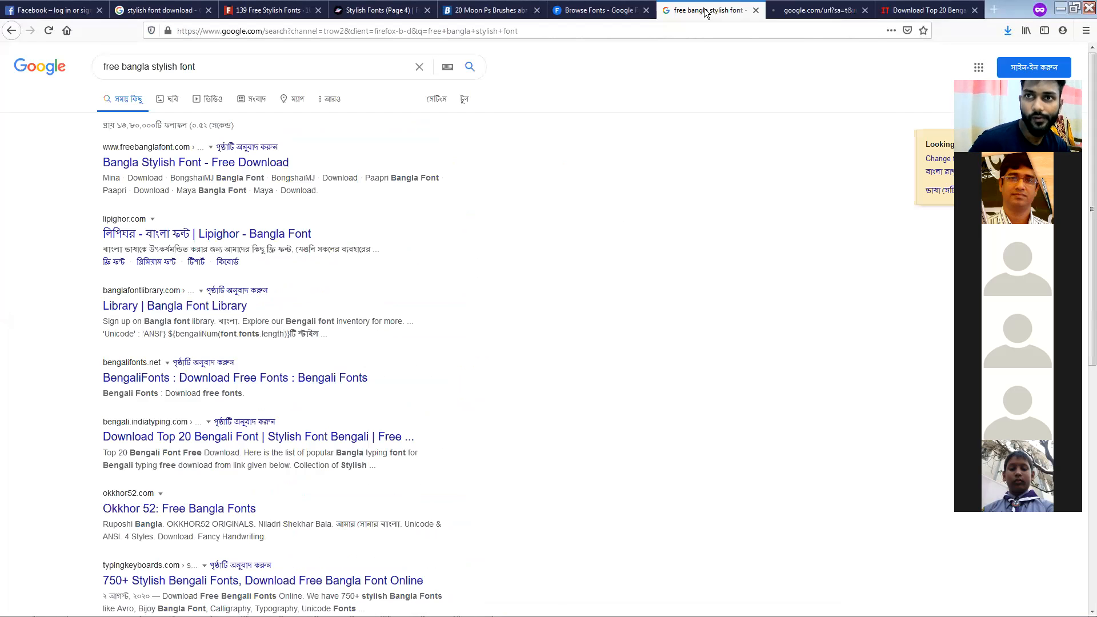
{"action": "right_click", "coordinate": [220, 312]}
{"action": "left_click", "coordinate": [229, 314]}
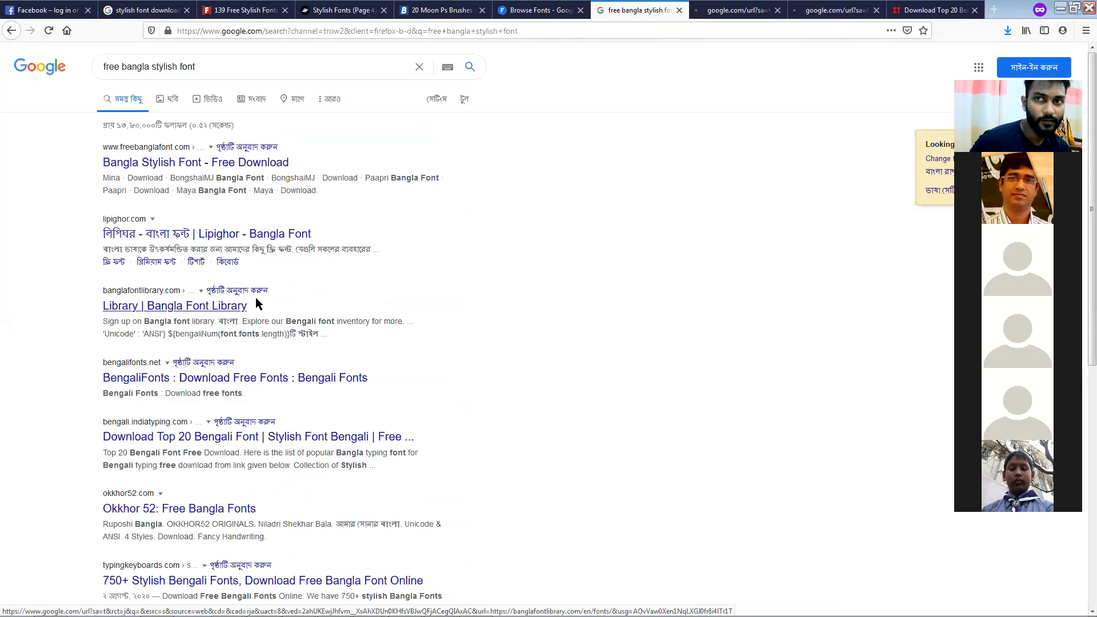
{"action": "left_click", "coordinate": [709, 16]}
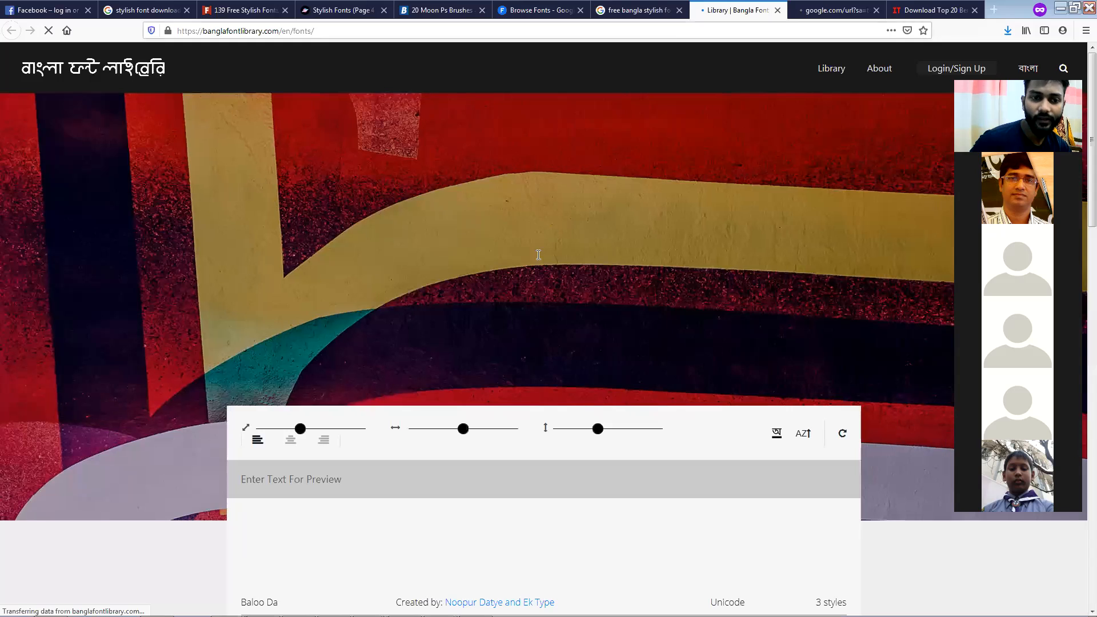
{"action": "scroll", "coordinate": [532, 264], "scroll_direction": "down", "scroll_amount": 5}
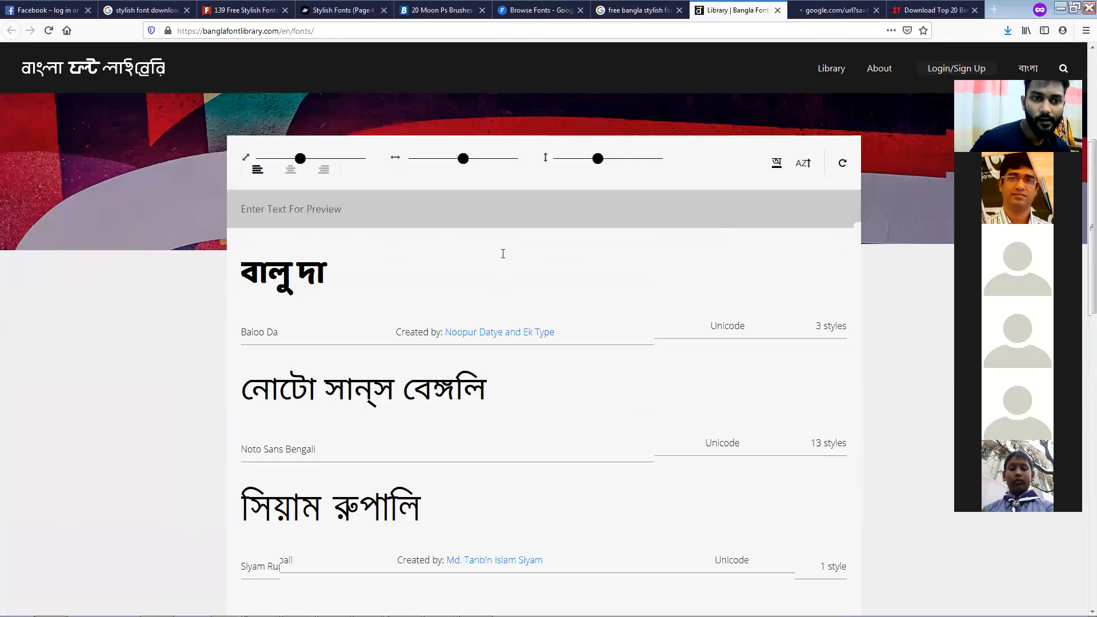
{"action": "scroll", "coordinate": [486, 255], "scroll_direction": "down", "scroll_amount": 1}
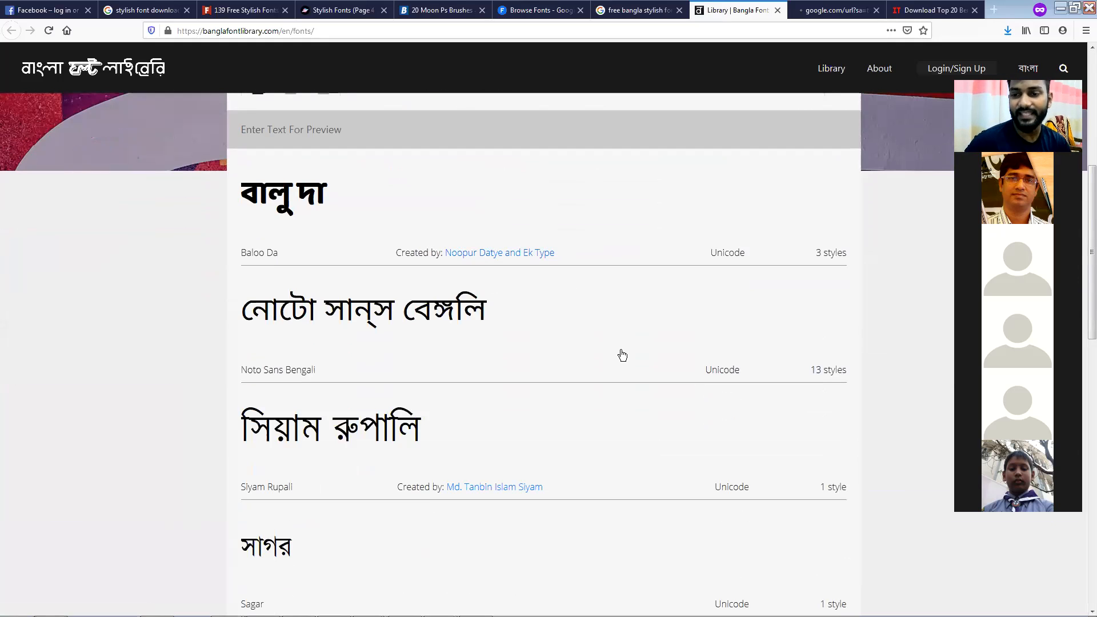
Step: Check the freebanglafont.com tab again and return to the free bangla stylish font search results, leaving the query as it is
{"action": "left_click", "coordinate": [836, 11]}
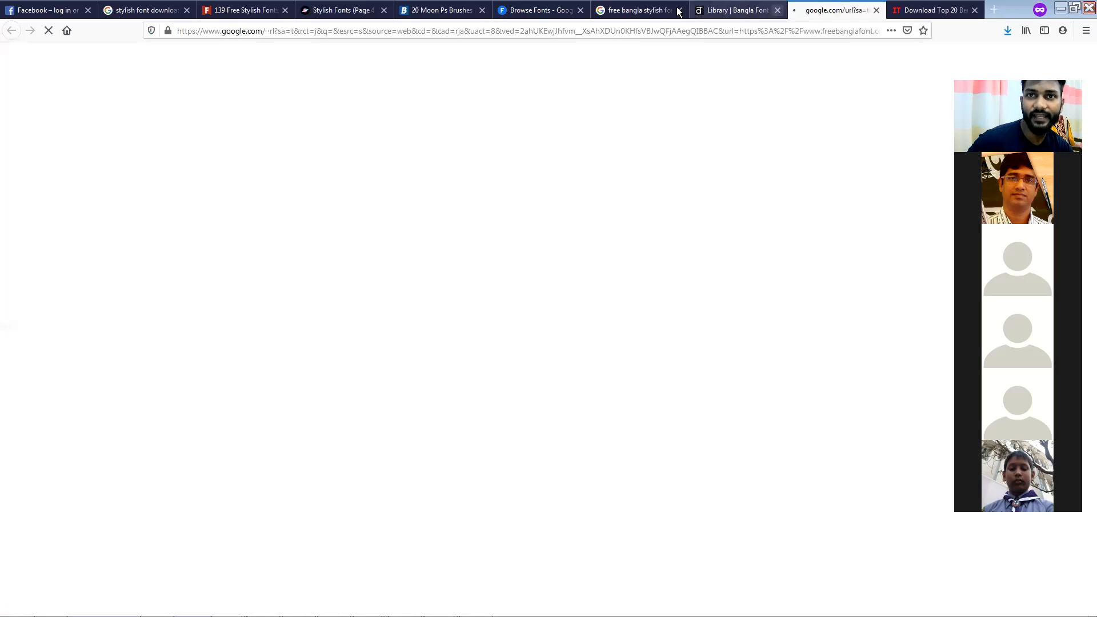
{"action": "left_click", "coordinate": [645, 11]}
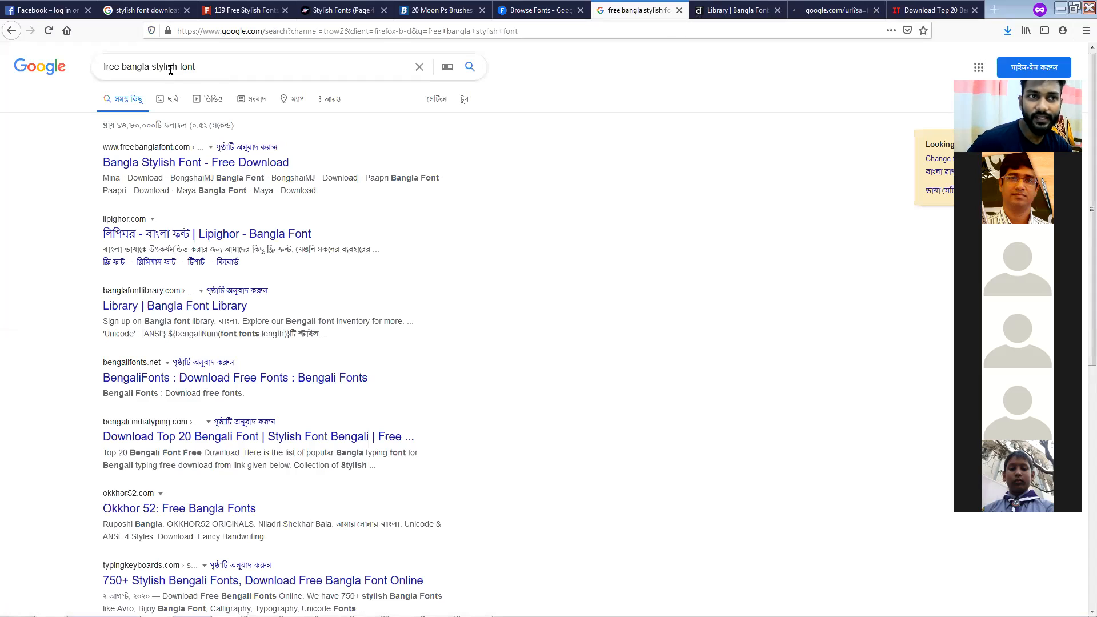
{"action": "double_click", "coordinate": [153, 72]}
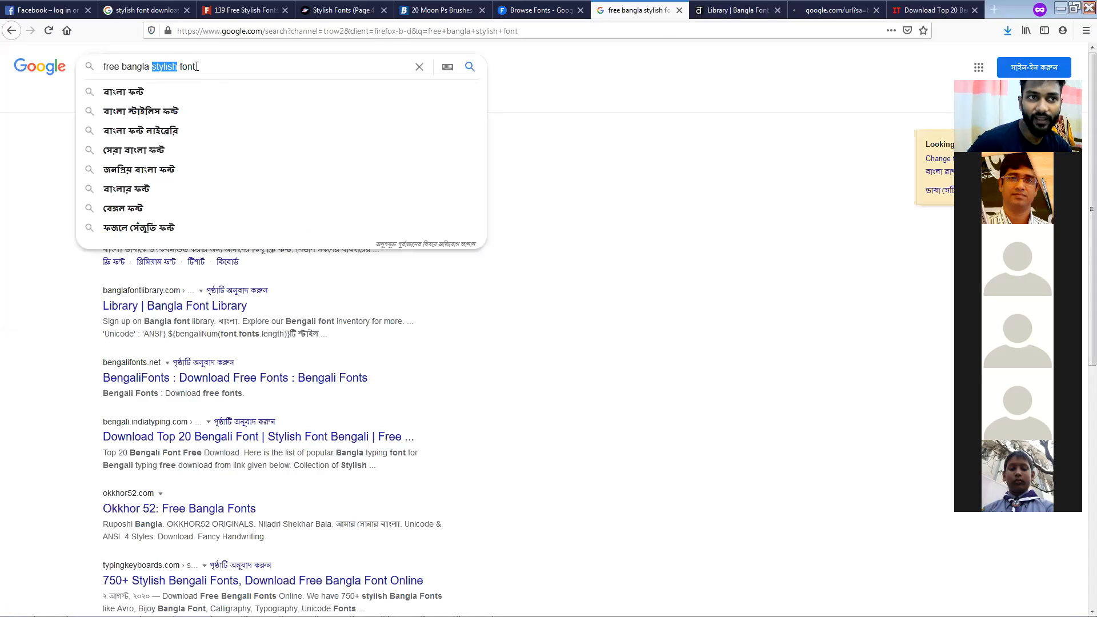
{"action": "left_click", "coordinate": [215, 66]}
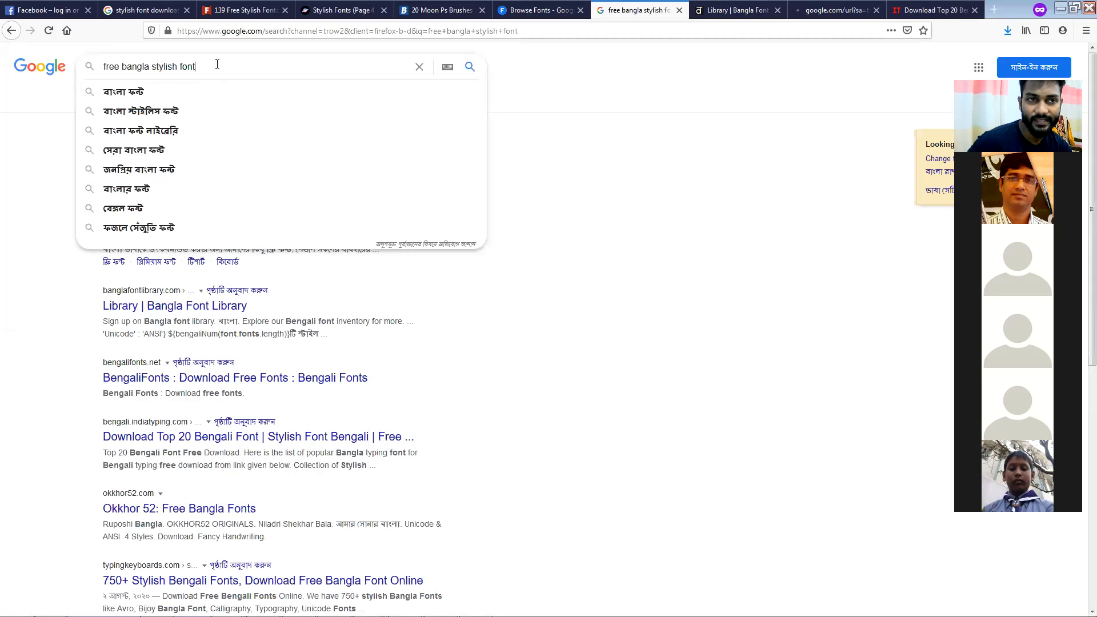
{"action": "left_click", "coordinate": [563, 195]}
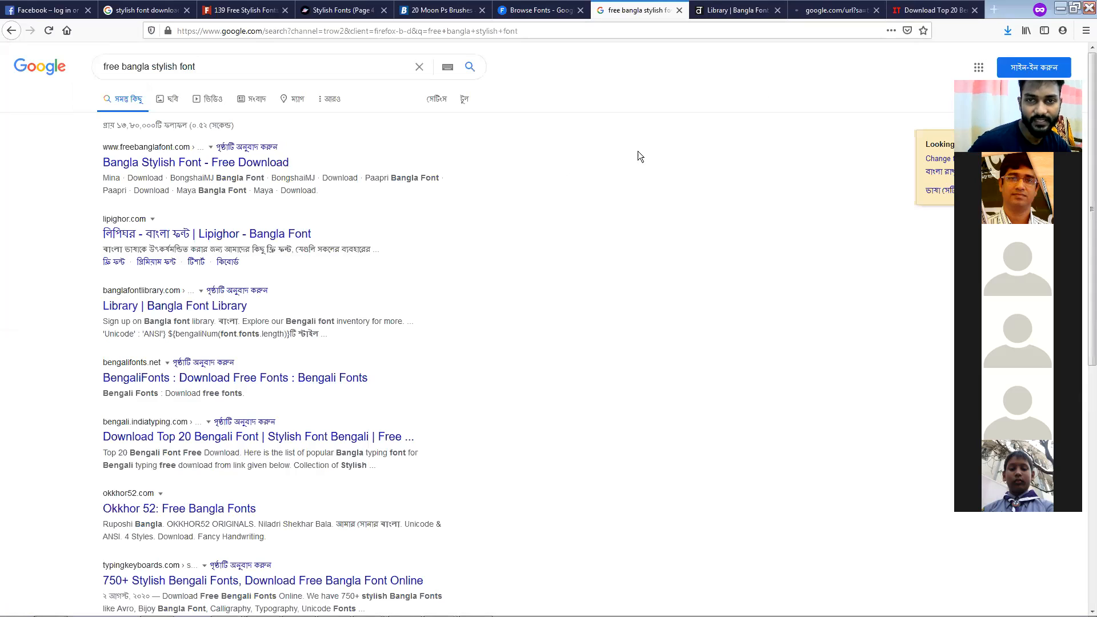
Step: Open the Baloo Da font page in the Bangla Font Library, look through its styles and return to the font list
{"action": "left_click", "coordinate": [746, 15]}
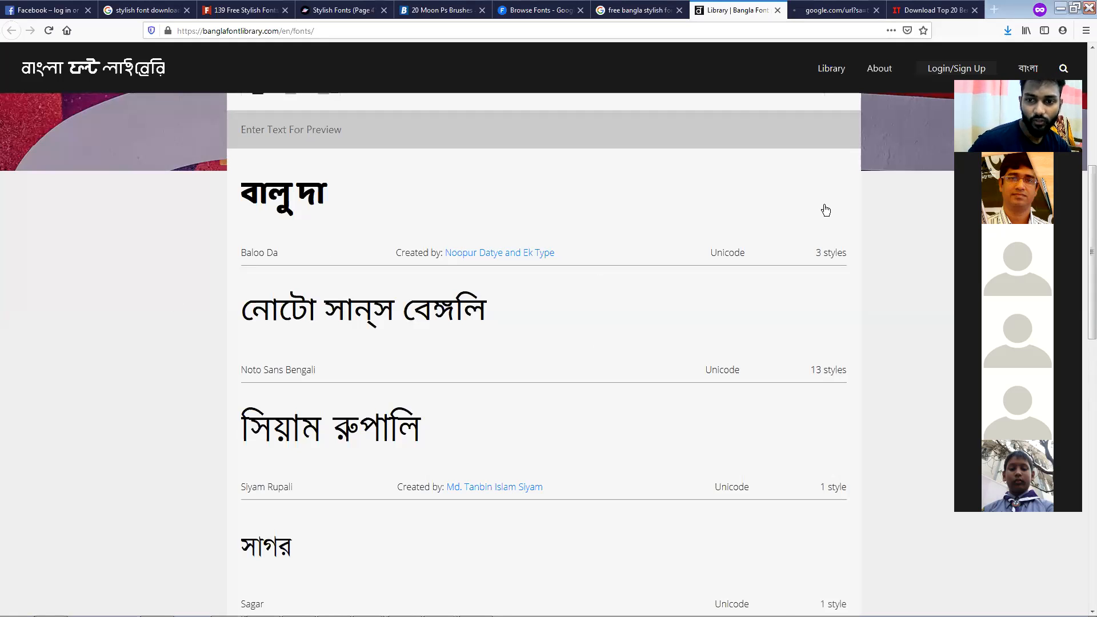
{"action": "left_click", "coordinate": [694, 257]}
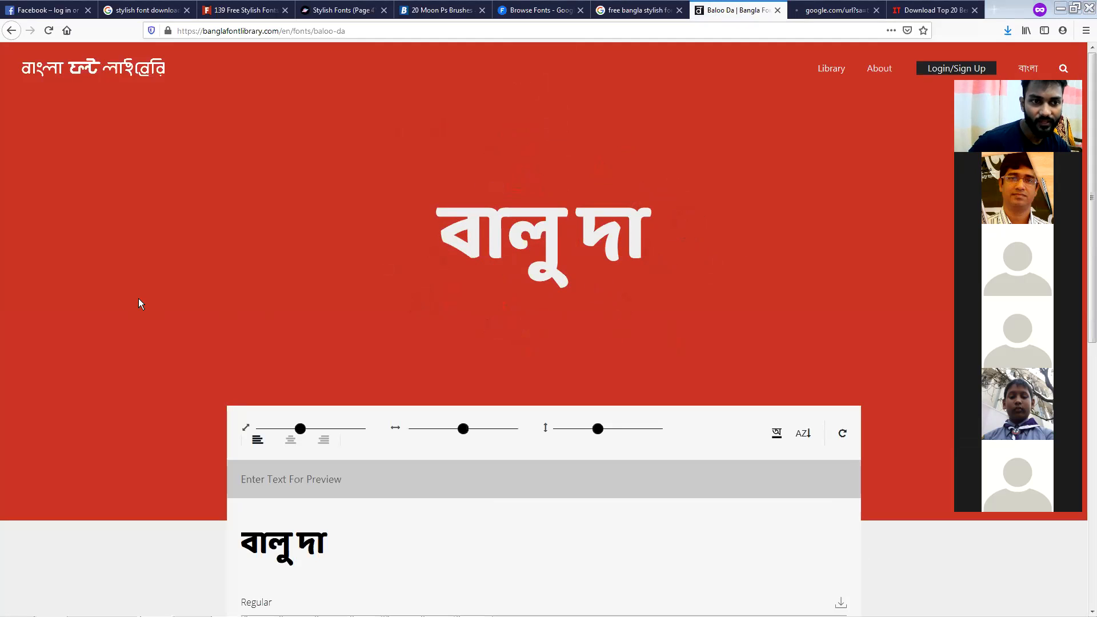
{"action": "scroll", "coordinate": [491, 246], "scroll_direction": "down", "scroll_amount": 4}
{"action": "scroll", "coordinate": [434, 269], "scroll_direction": "down", "scroll_amount": 5}
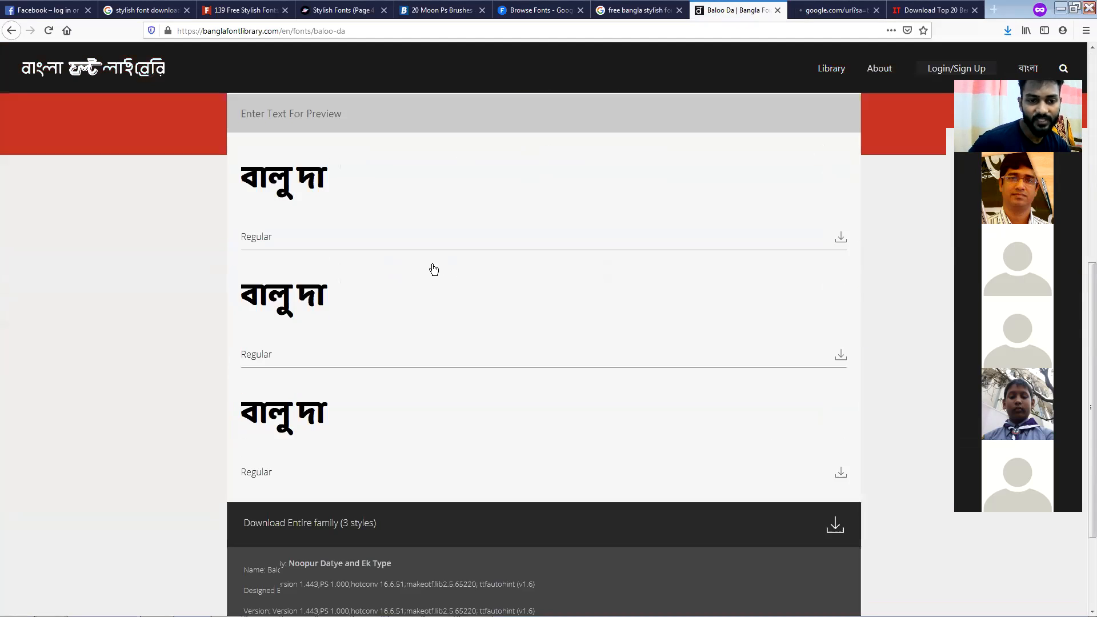
{"action": "scroll", "coordinate": [427, 272], "scroll_direction": "up", "scroll_amount": 10}
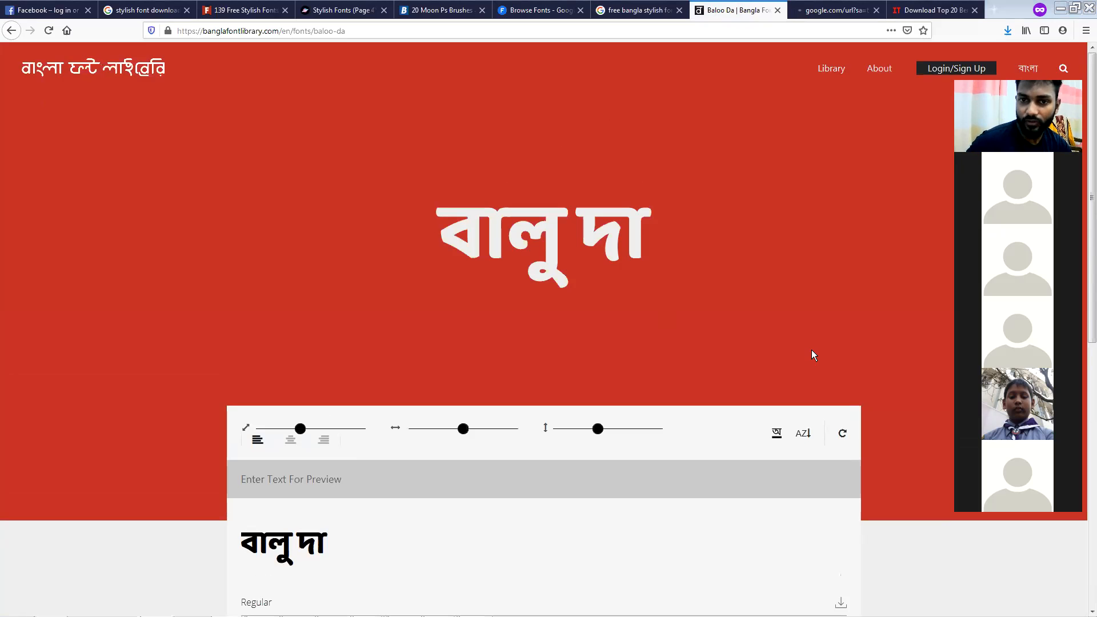
{"action": "left_click", "coordinate": [8, 35]}
Step: Look through the Bangla Font Library list and open the page of the Ekushey Godhuli font
{"action": "scroll", "coordinate": [225, 280], "scroll_direction": "down", "scroll_amount": 2}
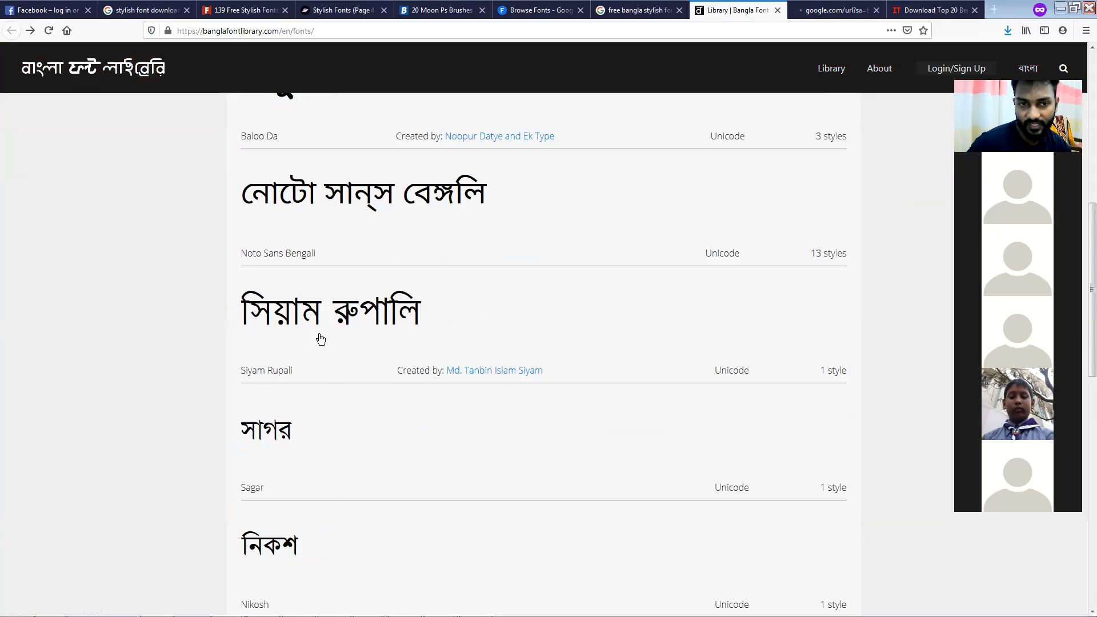
{"action": "scroll", "coordinate": [372, 329], "scroll_direction": "down", "scroll_amount": 3}
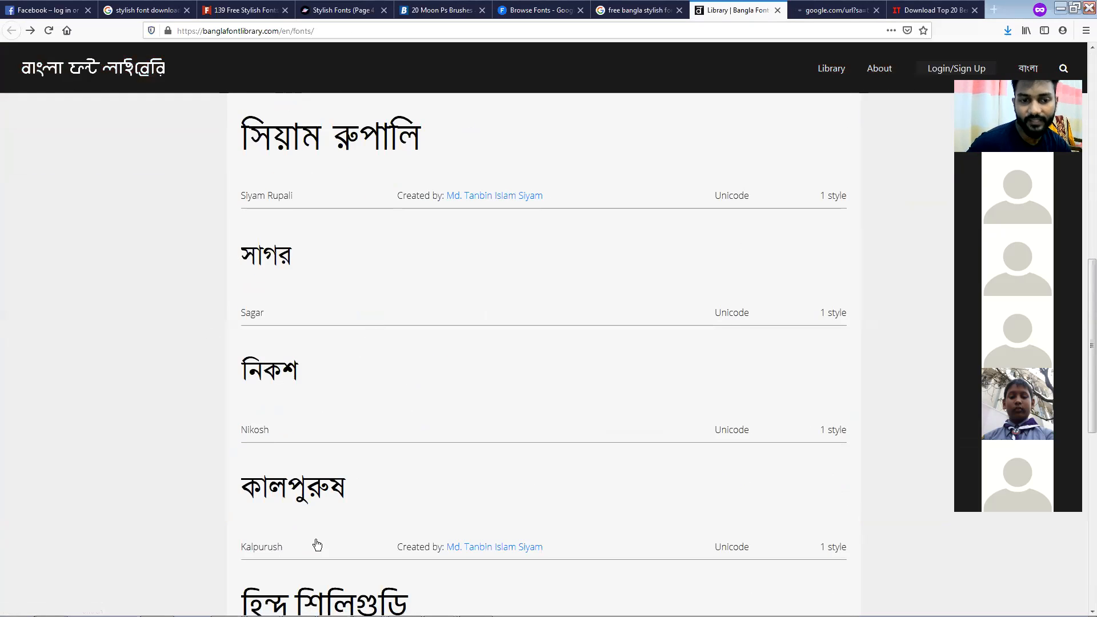
{"action": "scroll", "coordinate": [317, 543], "scroll_direction": "down", "scroll_amount": 2}
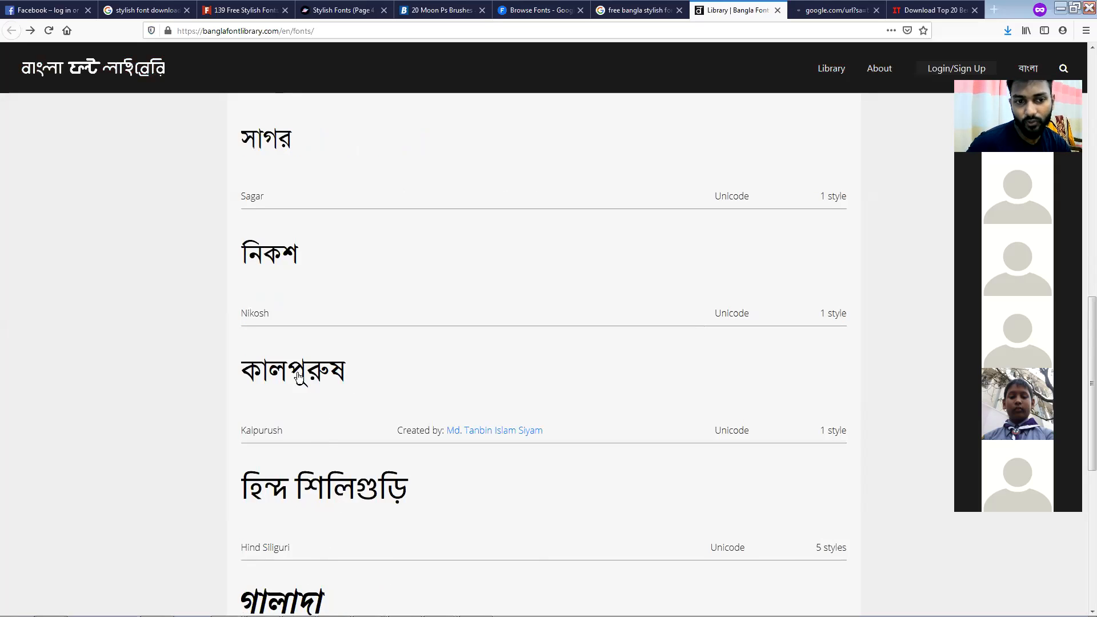
{"action": "scroll", "coordinate": [309, 433], "scroll_direction": "down", "scroll_amount": 2}
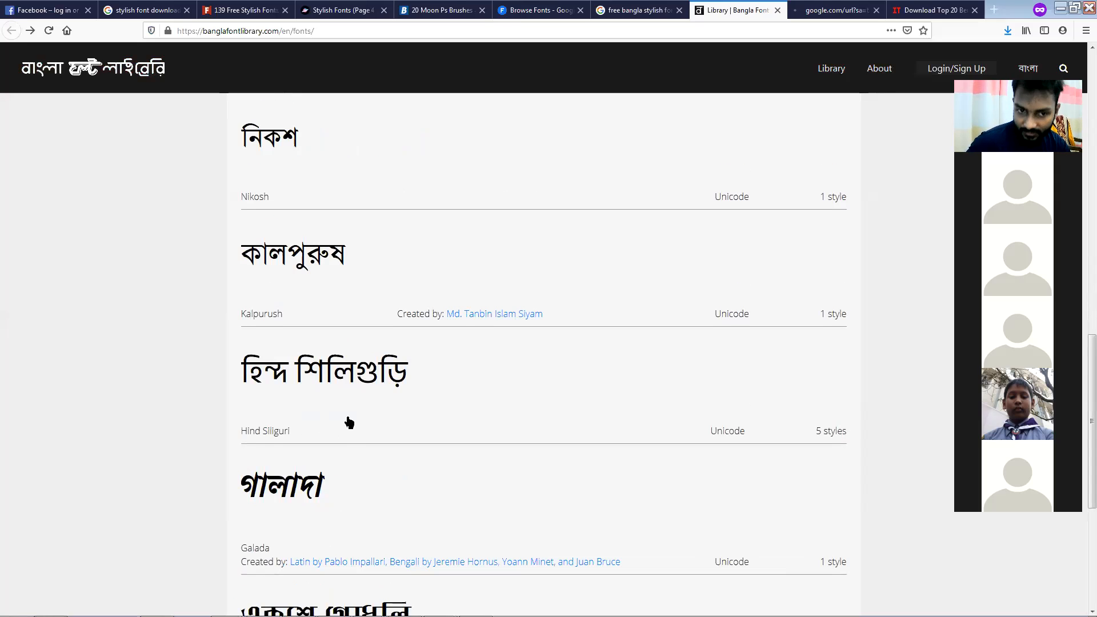
{"action": "scroll", "coordinate": [349, 423], "scroll_direction": "down", "scroll_amount": 2}
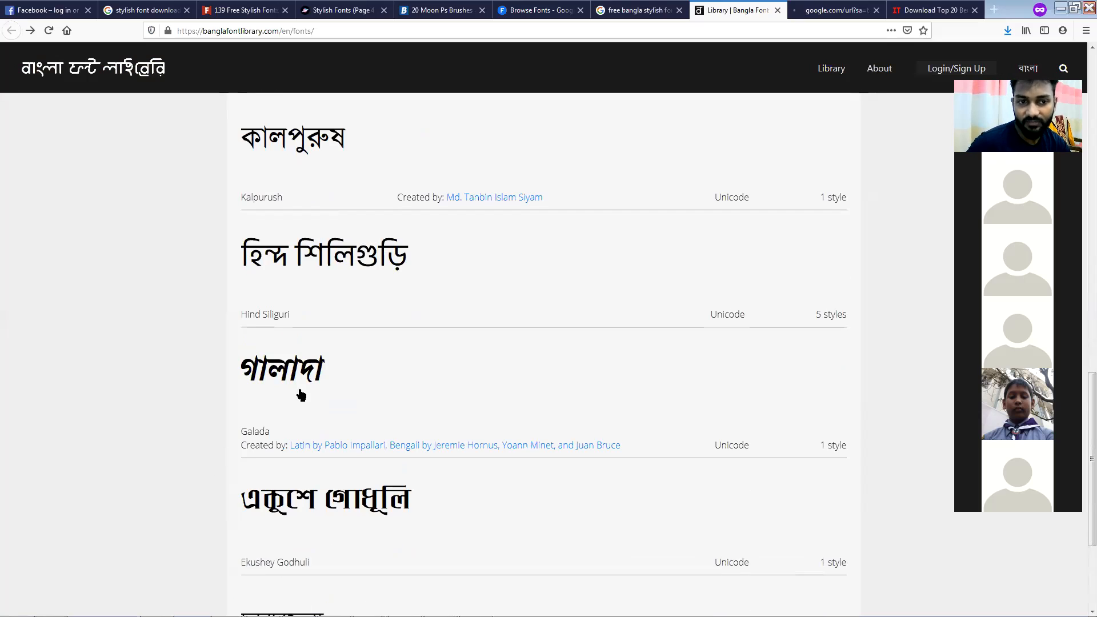
{"action": "scroll", "coordinate": [301, 394], "scroll_direction": "down", "scroll_amount": 2}
{"action": "scroll", "coordinate": [400, 400], "scroll_direction": "down", "scroll_amount": 2}
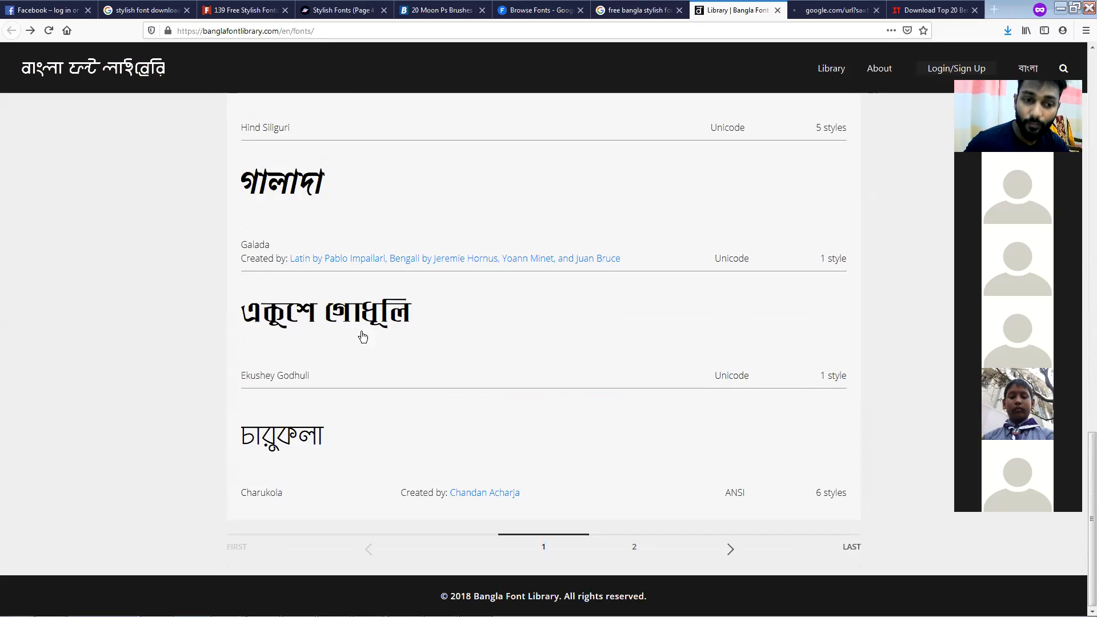
{"action": "left_click", "coordinate": [317, 321]}
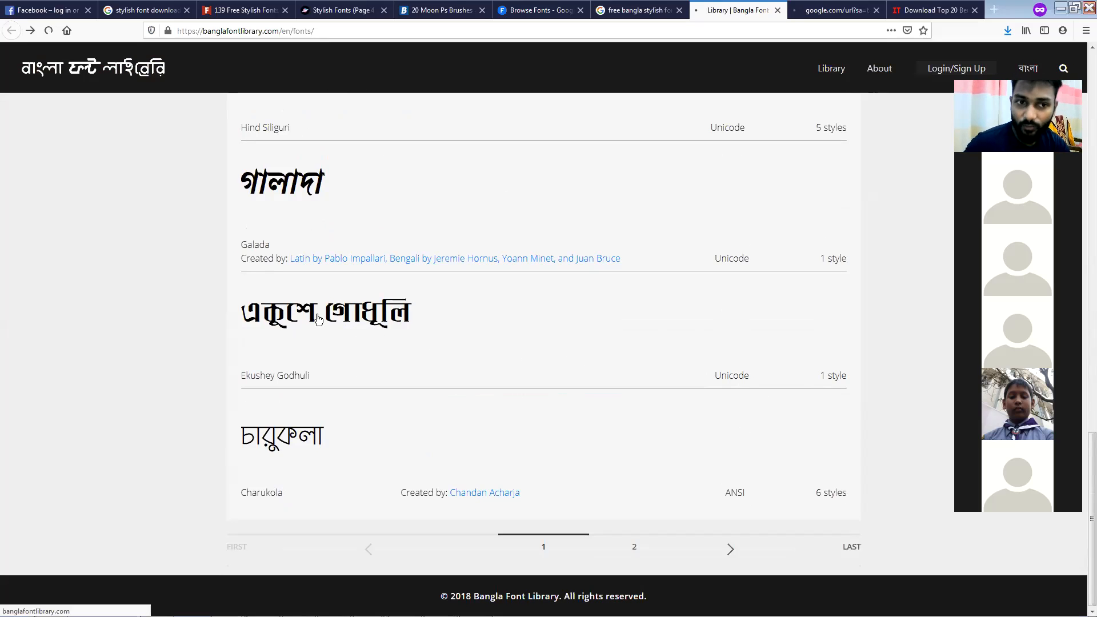
Step: Download the Ekushey Godhuli font and check it in the browser's recent downloads
{"action": "scroll", "coordinate": [465, 348], "scroll_direction": "down", "scroll_amount": 5}
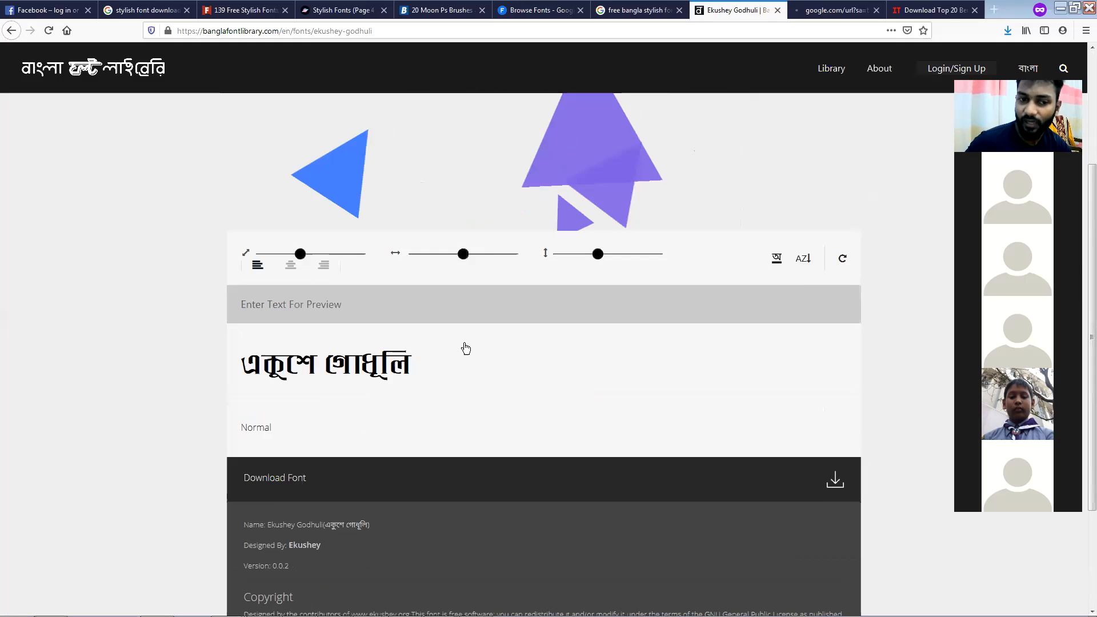
{"action": "left_click", "coordinate": [835, 363]}
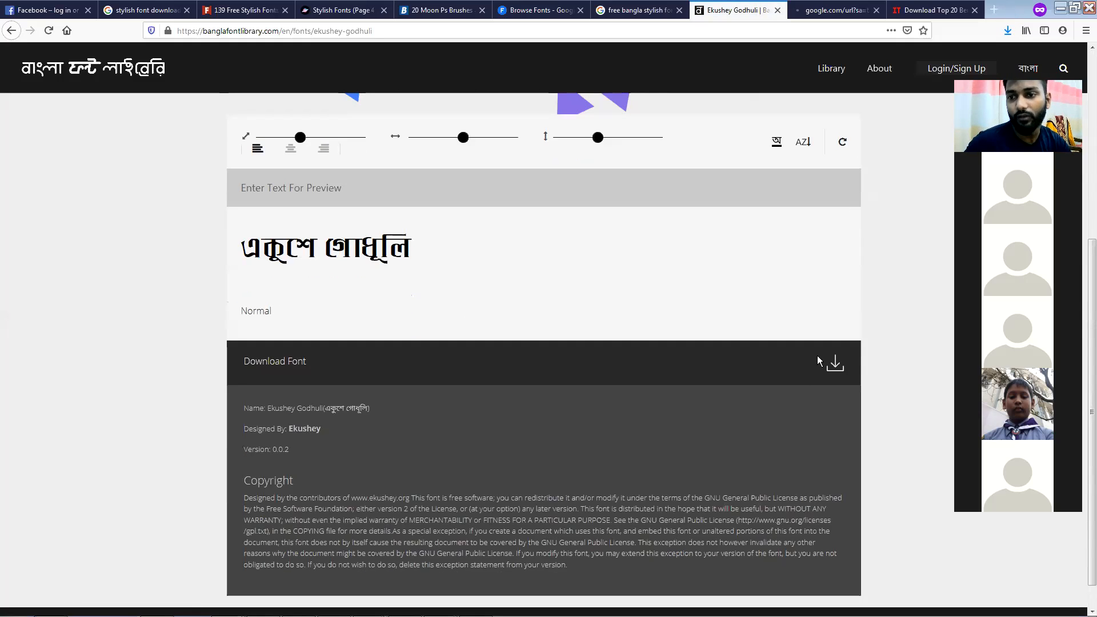
{"action": "left_click", "coordinate": [842, 364]}
{"action": "left_click", "coordinate": [1006, 30]}
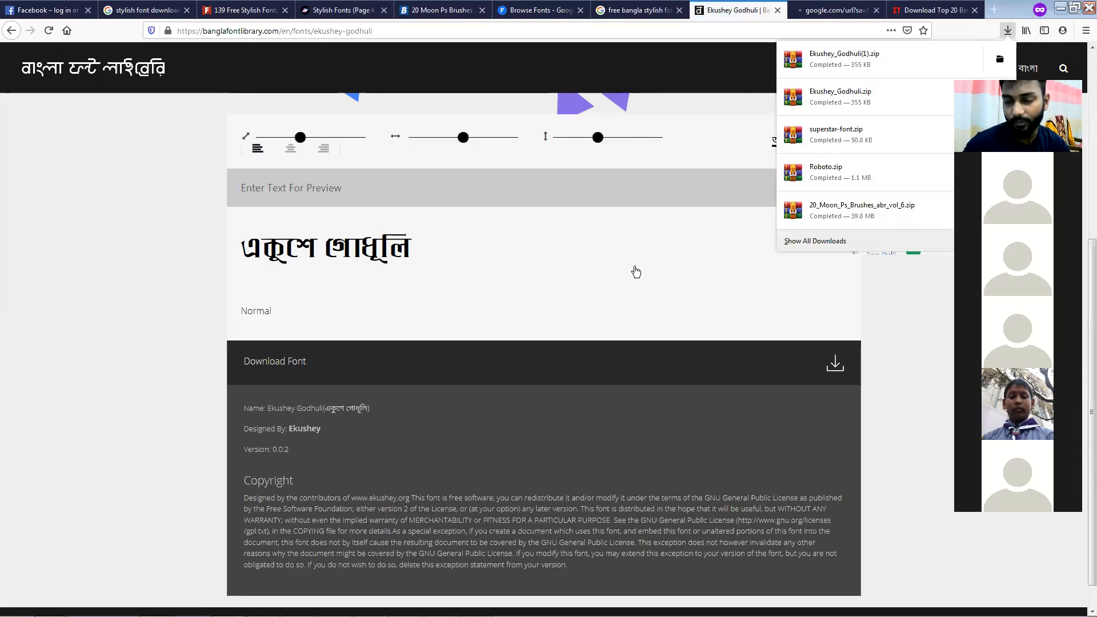
{"action": "left_click", "coordinate": [635, 273]}
{"action": "scroll", "coordinate": [632, 273], "scroll_direction": "up", "scroll_amount": 5}
Step: Close the stalled freebanglafont.com and Top 20 Bengali Font tabs and return to the free bangla stylish font search results
{"action": "left_click", "coordinate": [837, 10]}
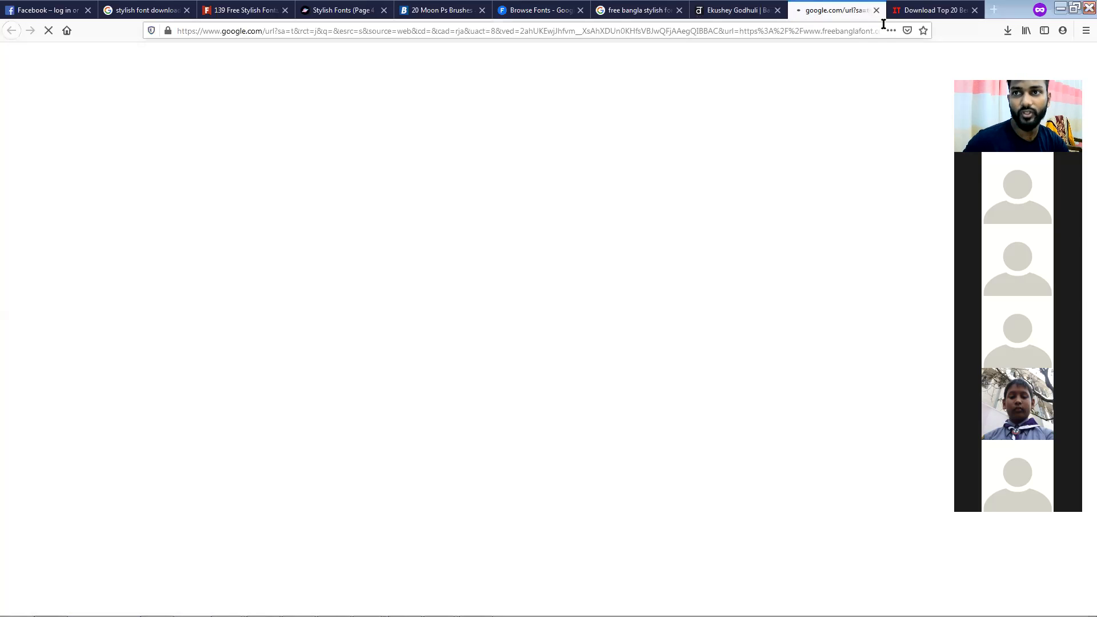
{"action": "left_click", "coordinate": [877, 10]}
{"action": "scroll", "coordinate": [684, 268], "scroll_direction": "down", "scroll_amount": 3}
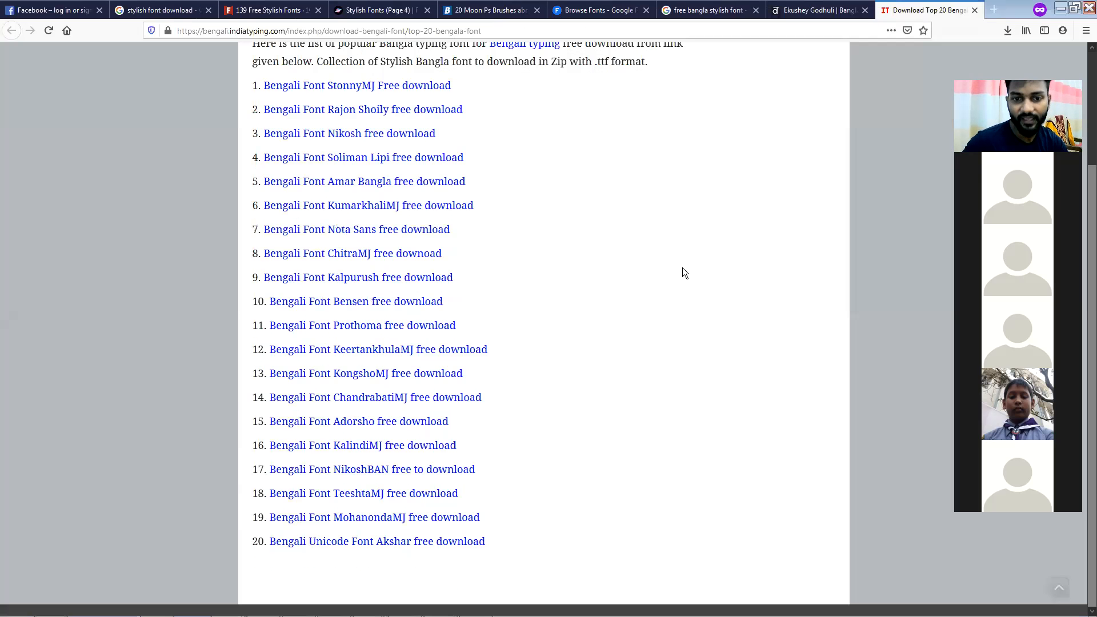
{"action": "left_click", "coordinate": [975, 11]}
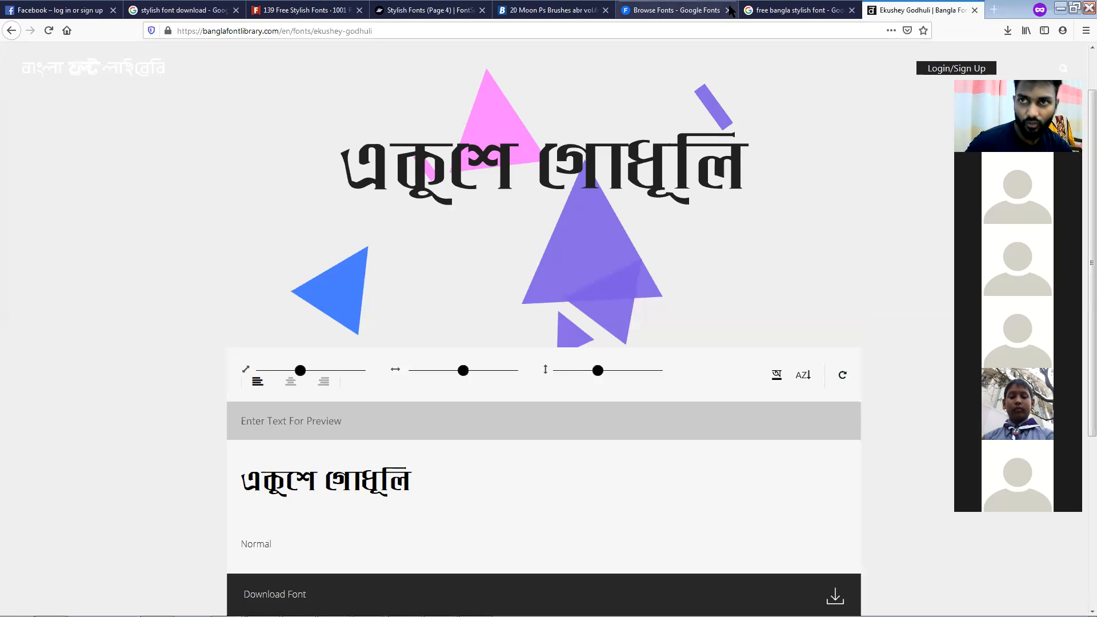
{"action": "left_click", "coordinate": [769, 11]}
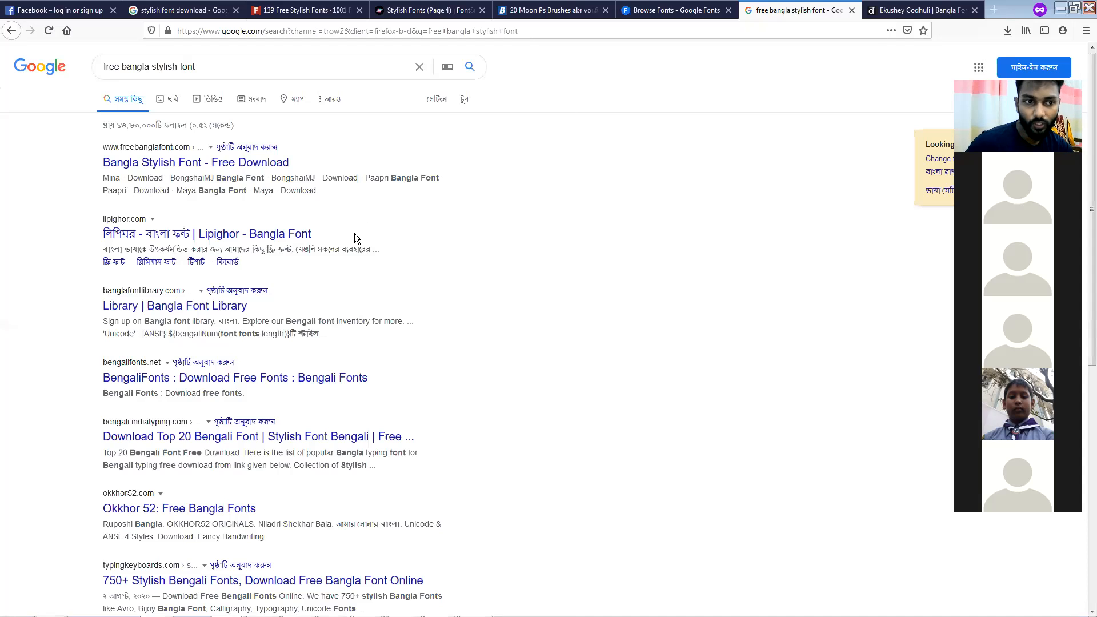
Step: Open the Lipighor search result, go to its Okkhor 52 collection and look over the Bangla fonts offered
{"action": "left_click", "coordinate": [156, 244]}
{"action": "scroll", "coordinate": [156, 246], "scroll_direction": "down", "scroll_amount": 3}
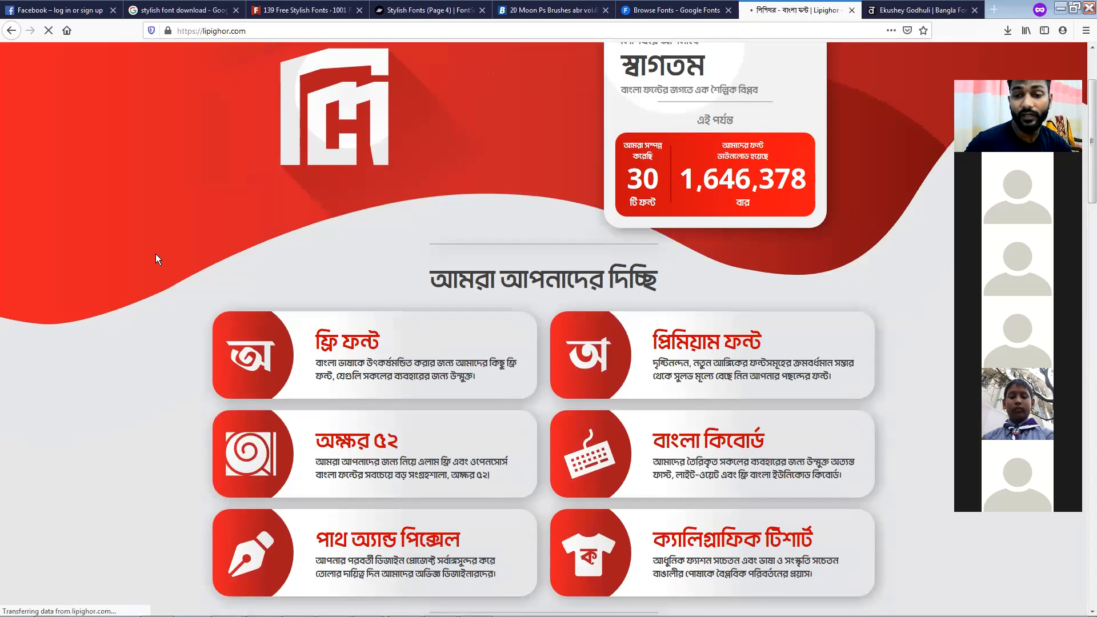
{"action": "scroll", "coordinate": [156, 254], "scroll_direction": "down", "scroll_amount": 2}
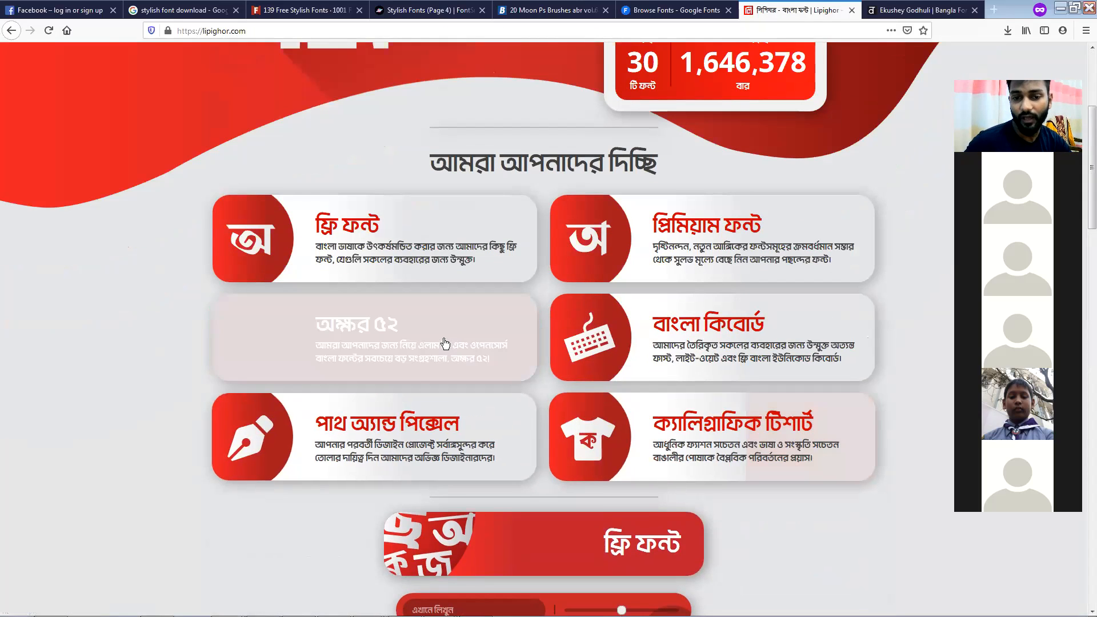
{"action": "left_click", "coordinate": [446, 343]}
{"action": "scroll", "coordinate": [445, 343], "scroll_direction": "down", "scroll_amount": 3}
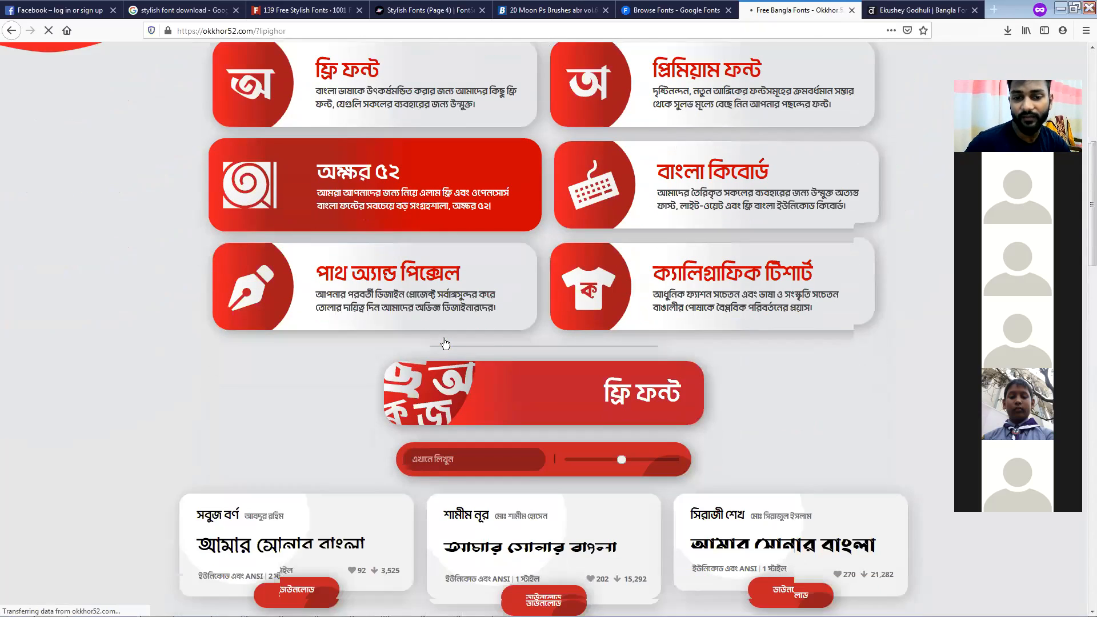
{"action": "scroll", "coordinate": [446, 343], "scroll_direction": "down", "scroll_amount": 2}
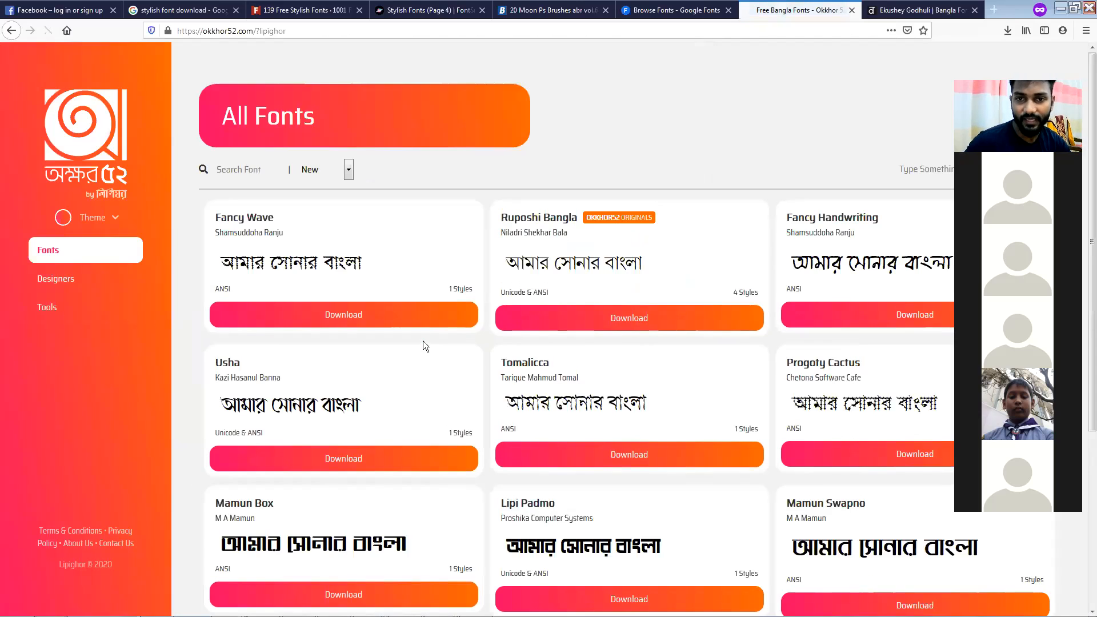
{"action": "scroll", "coordinate": [434, 314], "scroll_direction": "down", "scroll_amount": 1}
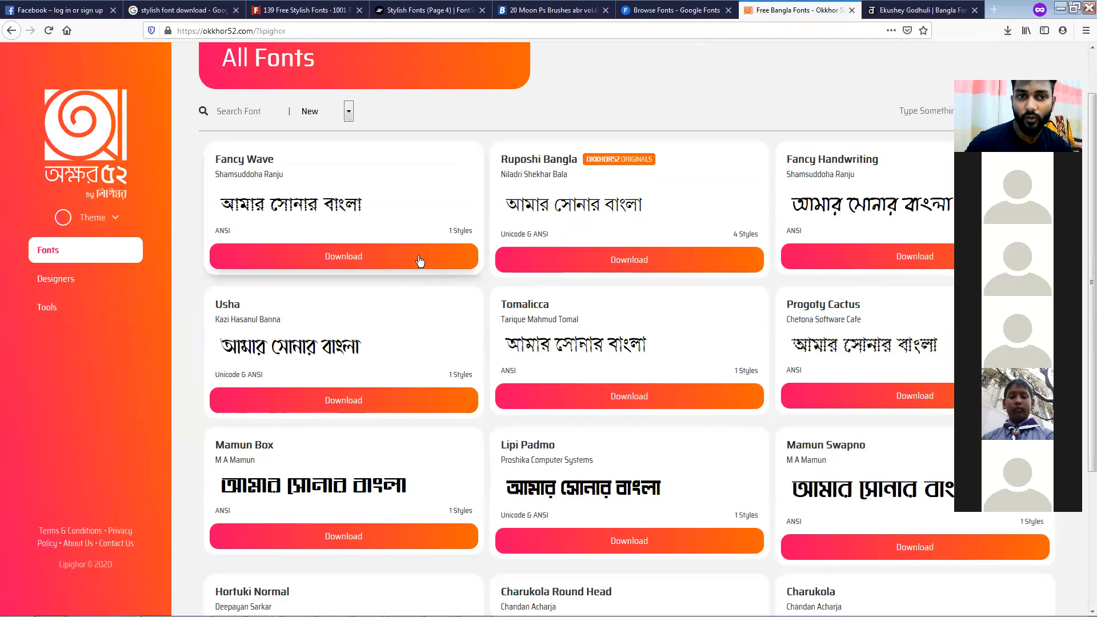
Step: Download the Fancy Wave font from its Okkhor 52 page and check it in the recent downloads
{"action": "left_click", "coordinate": [420, 262]}
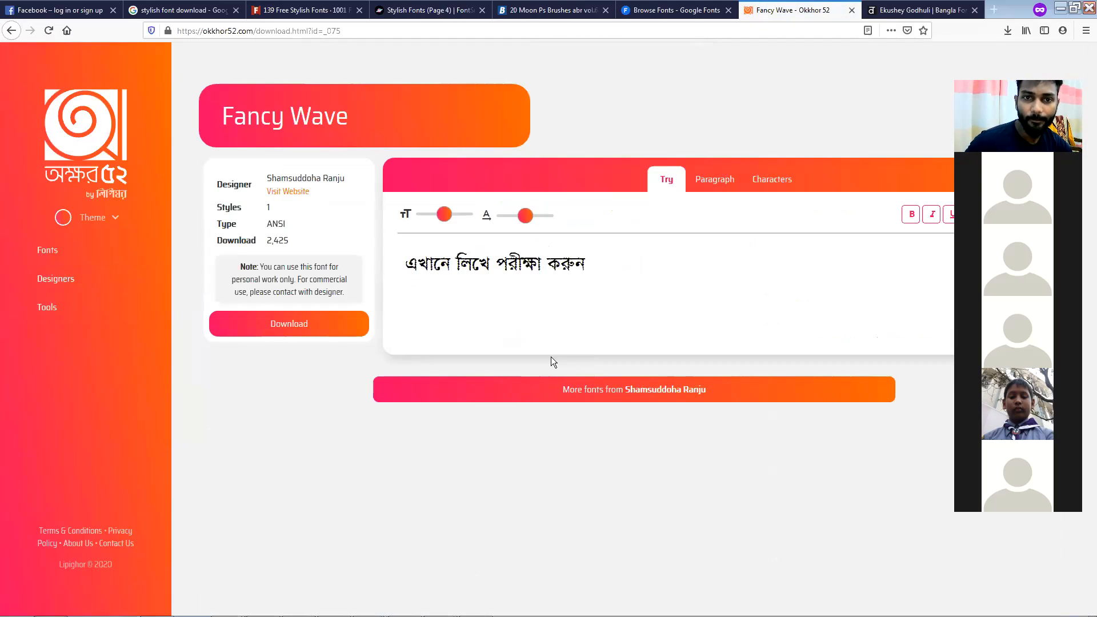
{"action": "left_click", "coordinate": [570, 265]}
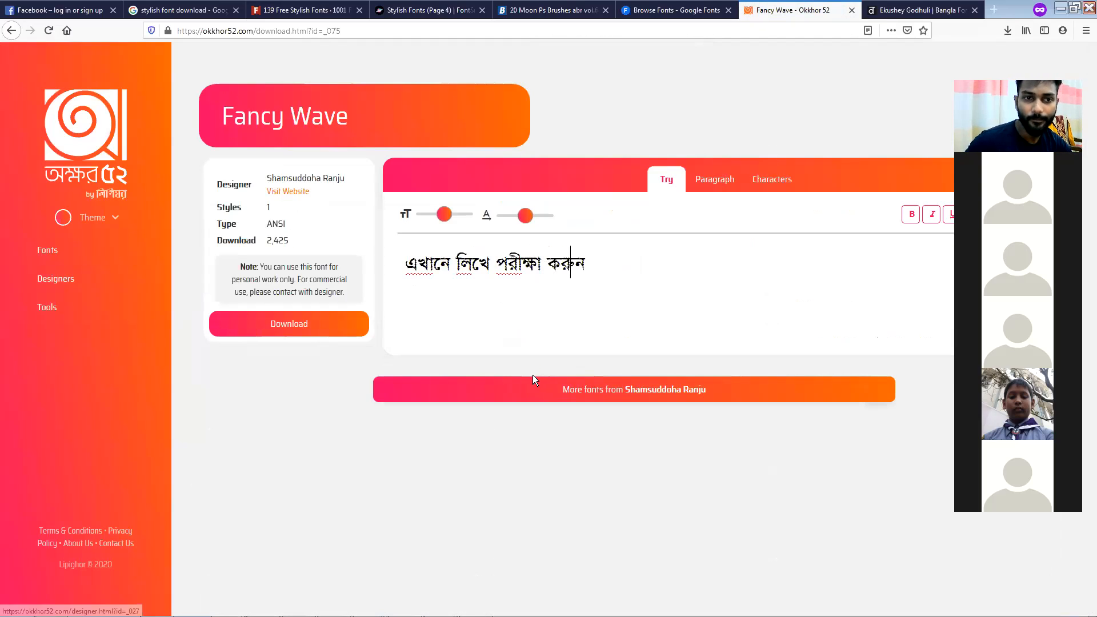
{"action": "left_click", "coordinate": [318, 327]}
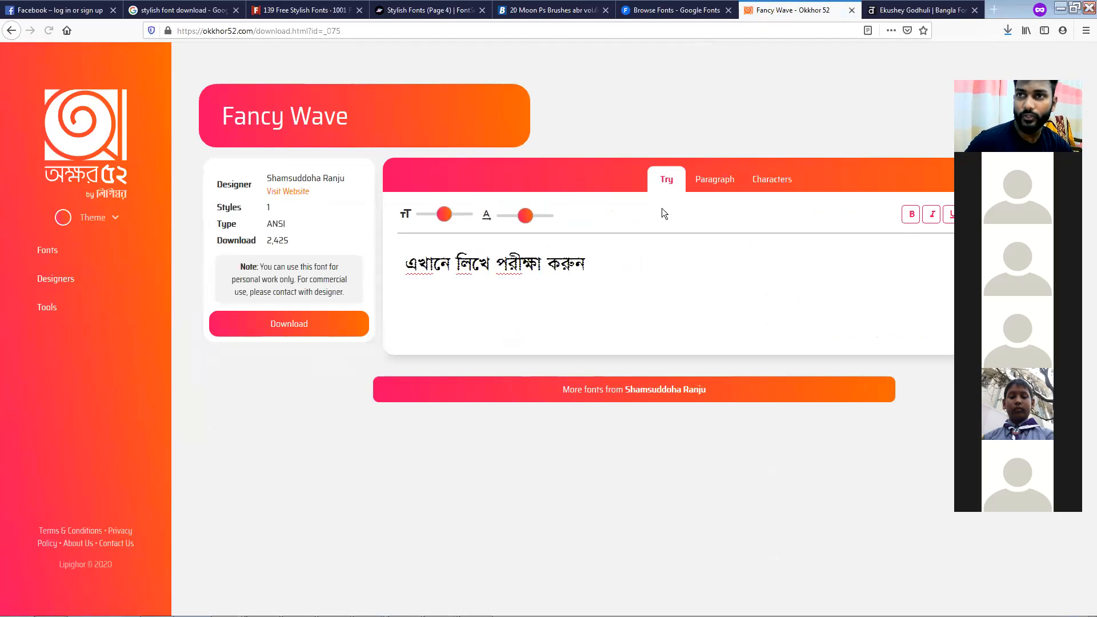
{"action": "left_click", "coordinate": [1008, 32]}
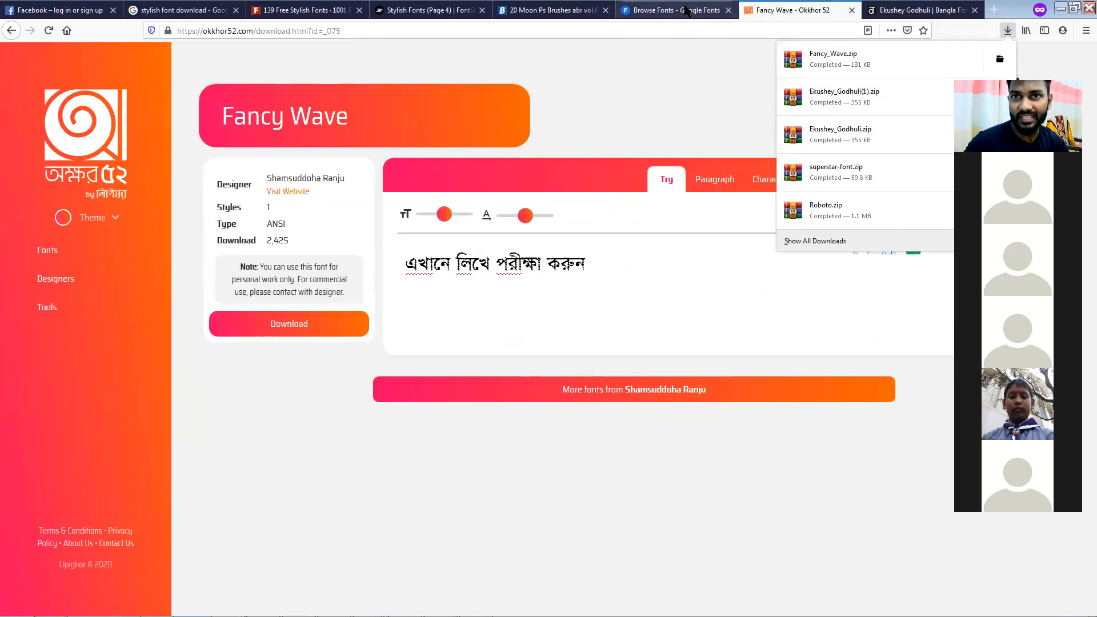
Step: Return to the 20 Moon Ps Brushes page and dismiss its download countdown message
{"action": "left_click", "coordinate": [688, 10]}
{"action": "left_click", "coordinate": [533, 10]}
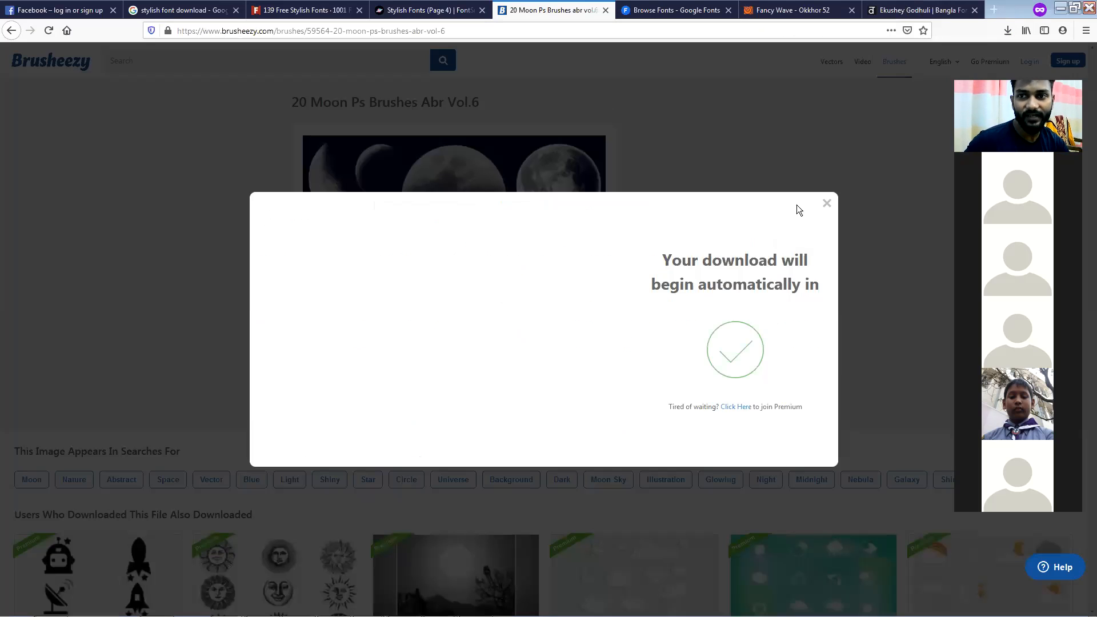
{"action": "left_click", "coordinate": [826, 204]}
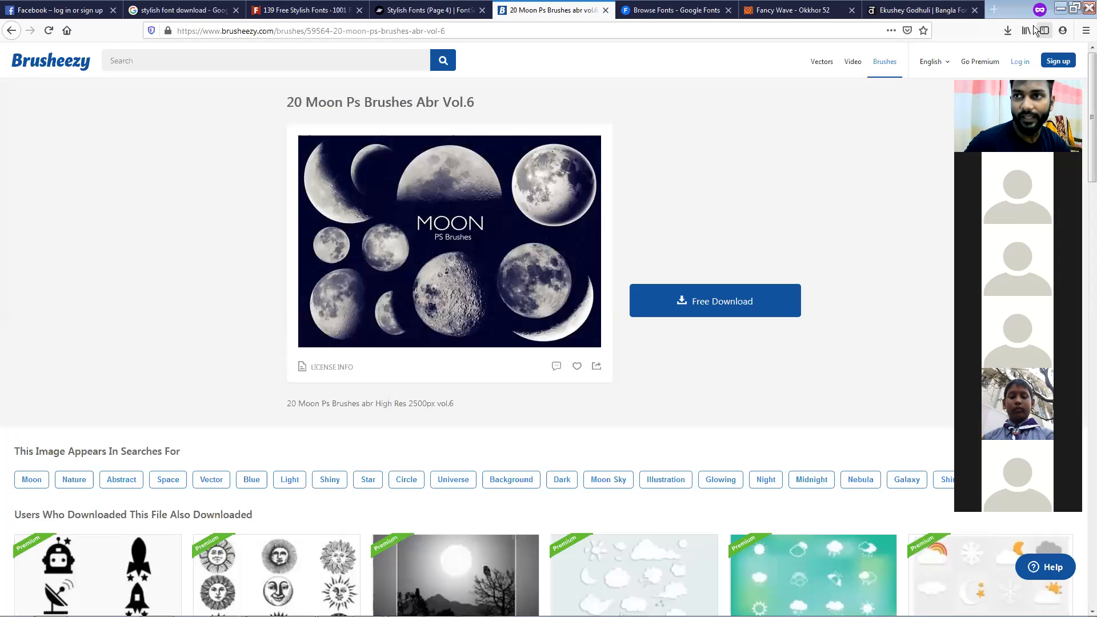
Step: Open the folder containing the downloaded Roboto.zip and maximize its window
{"action": "left_click", "coordinate": [1008, 31]}
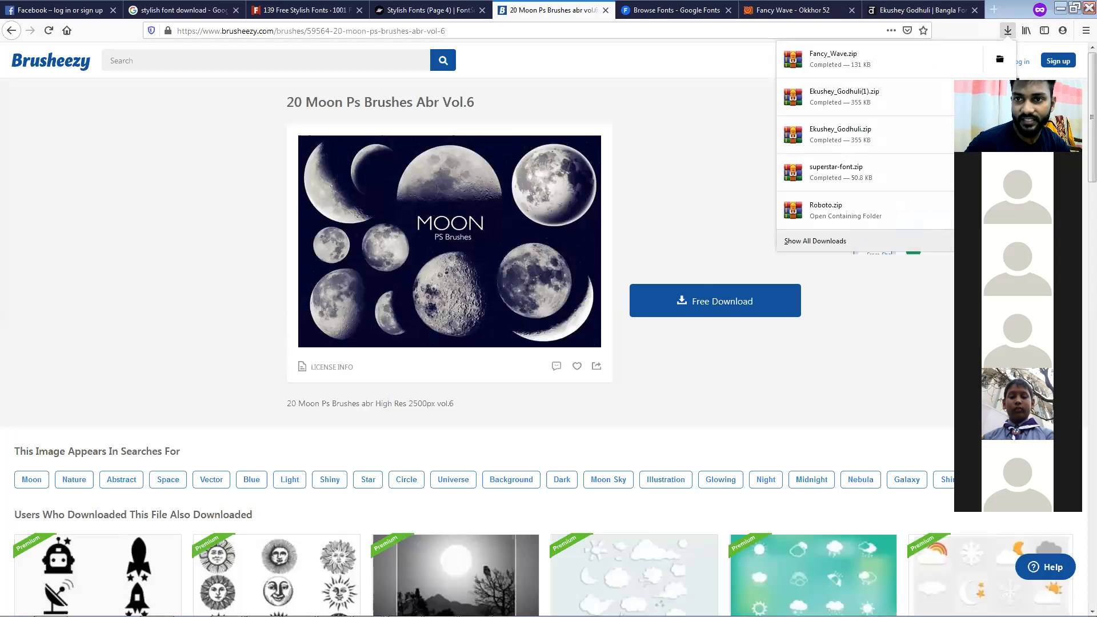
{"action": "left_click", "coordinate": [1000, 210]}
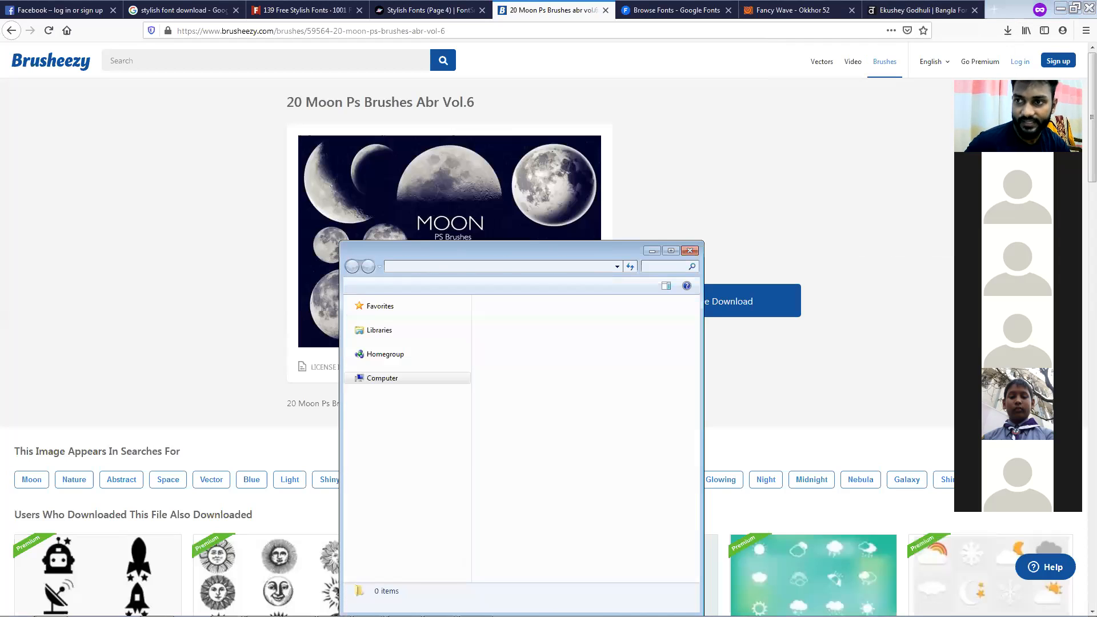
{"action": "double_click", "coordinate": [608, 253]}
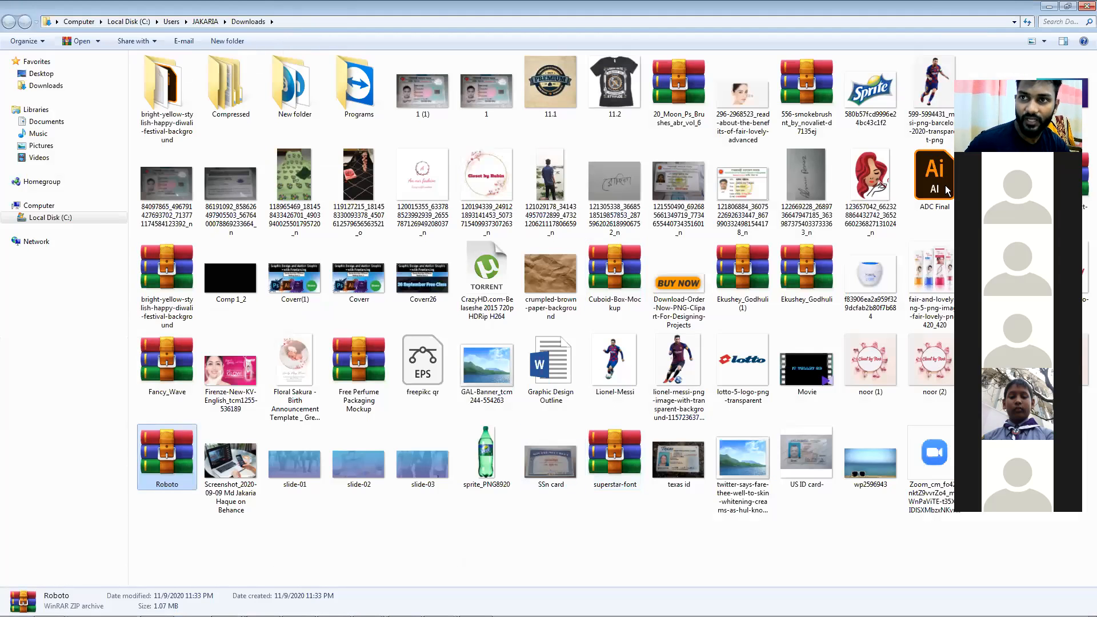
Step: Select the 20_Moon_Ps_Brushes, 556-smokebrush and Roboto archives in Downloads and cut them
{"action": "left_click", "coordinate": [823, 512]}
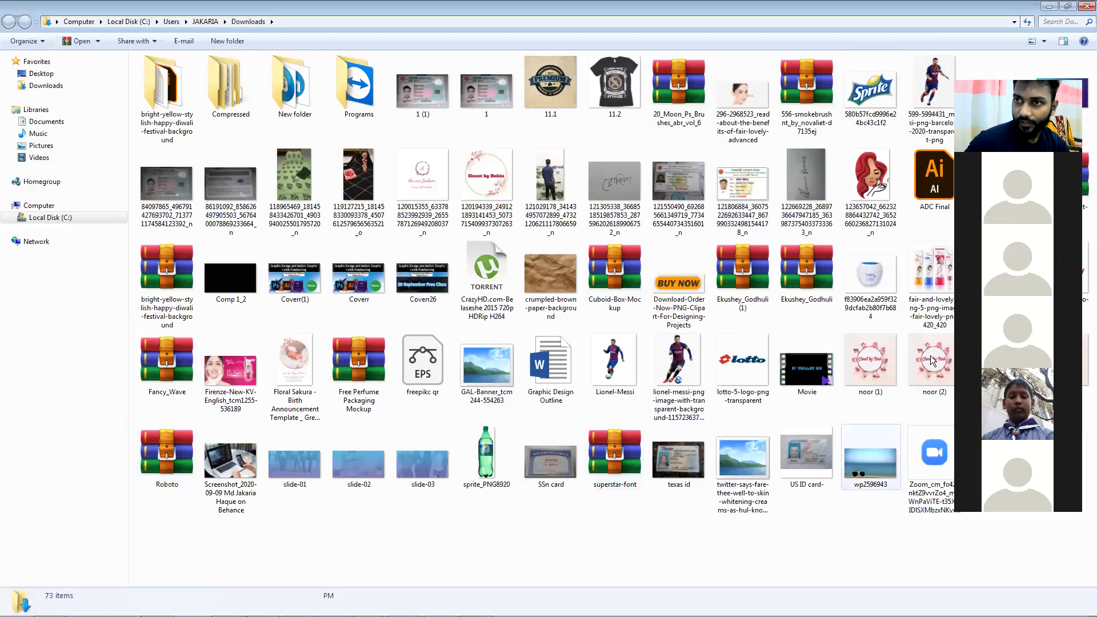
{"action": "left_click", "coordinate": [953, 79]}
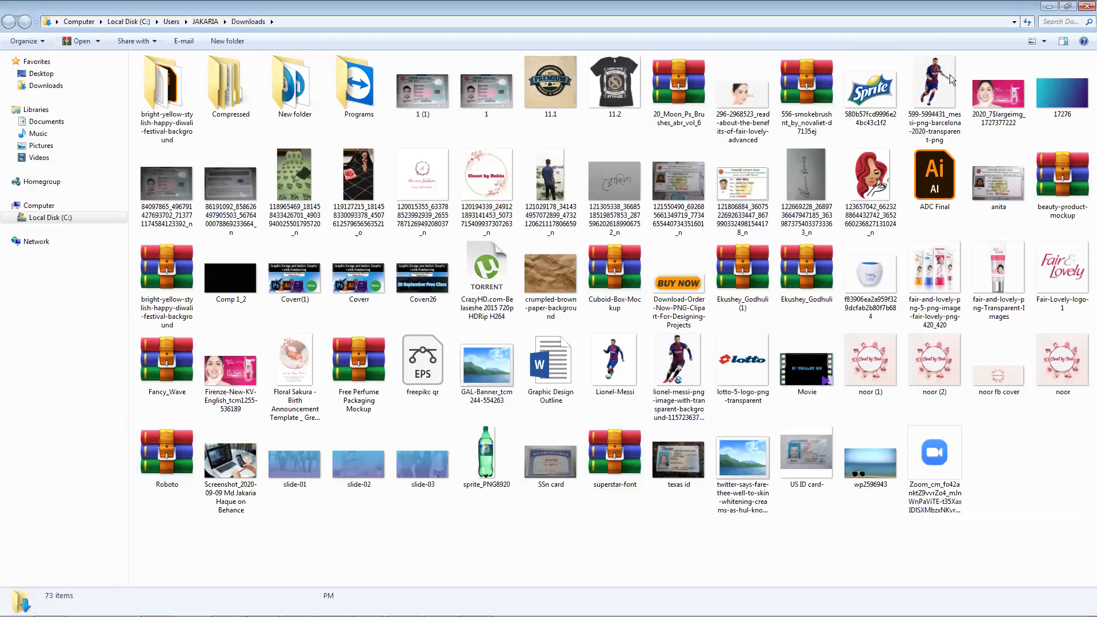
{"action": "left_click", "coordinate": [815, 112]}
{"action": "left_click", "coordinate": [693, 124], "text": "ctrl"}
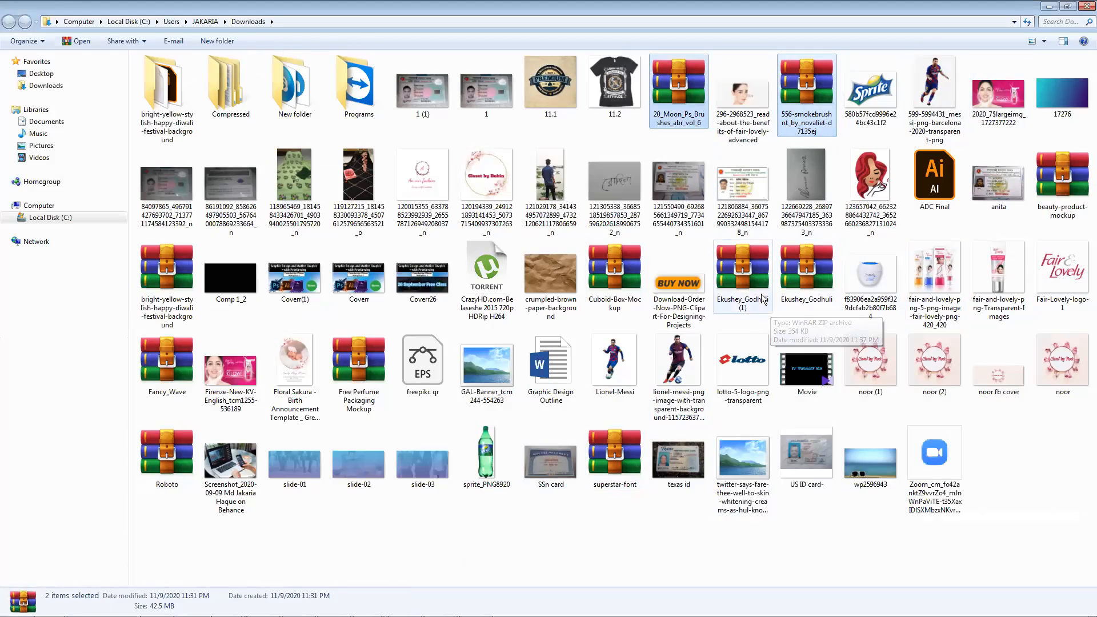
{"action": "left_click", "coordinate": [156, 465], "text": "ctrl"}
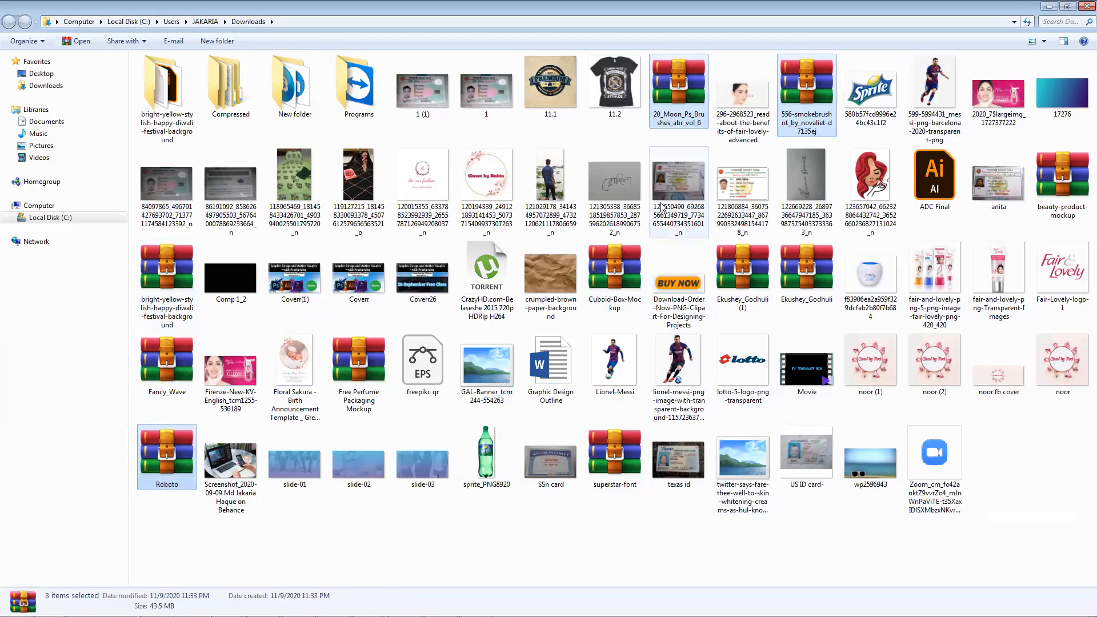
{"action": "right_click", "coordinate": [690, 98]}
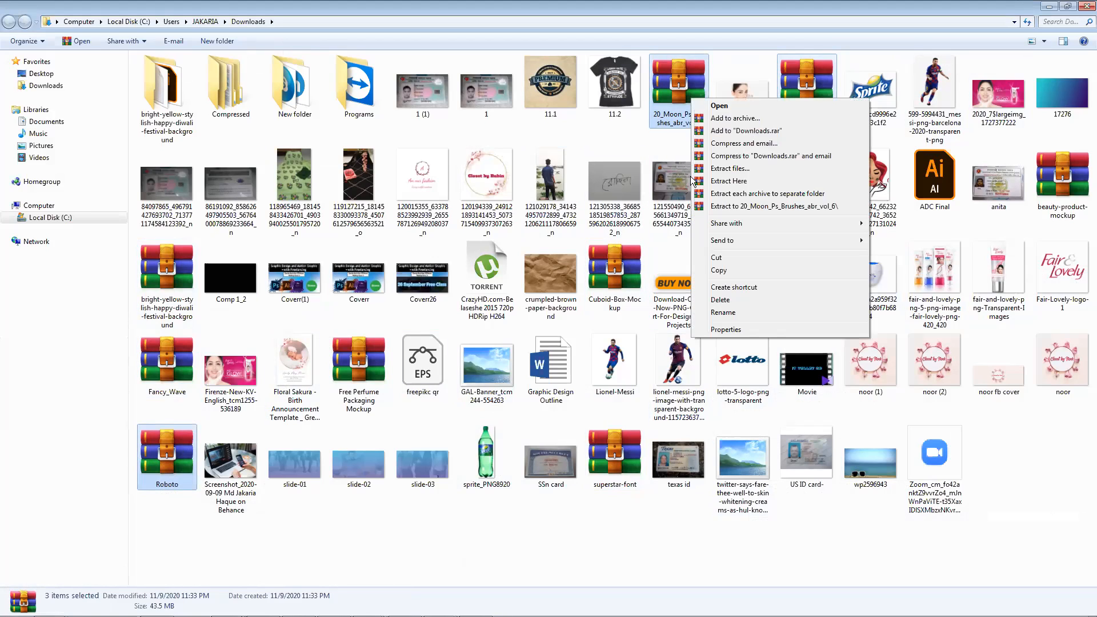
{"action": "left_click", "coordinate": [734, 263]}
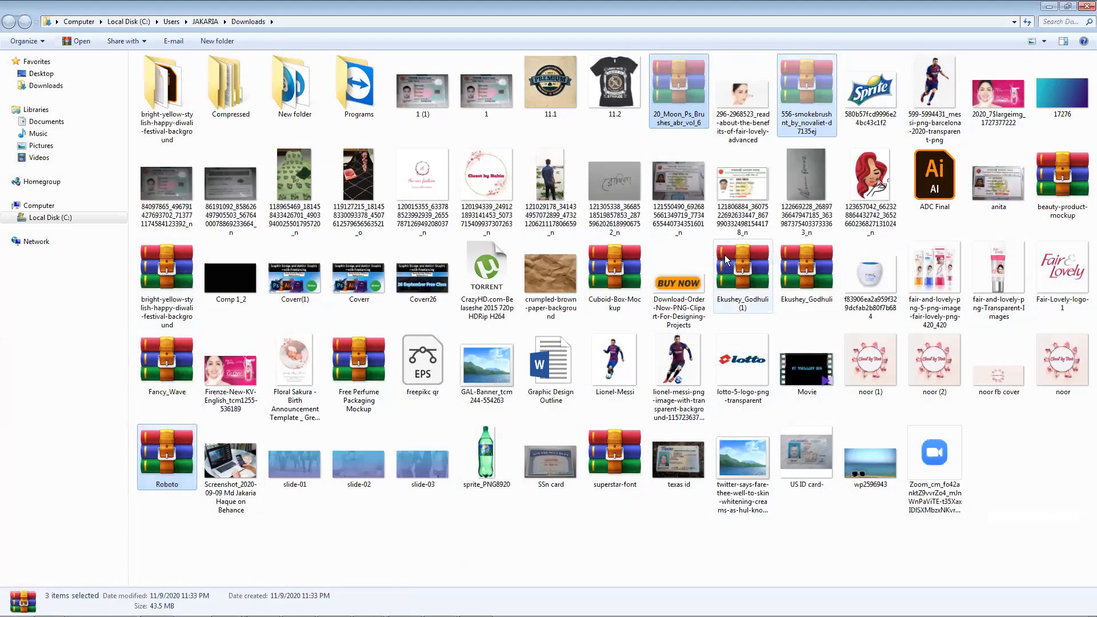
Step: Minimize the open windows and create a folder on the desktop with the default name New folder
{"action": "left_click", "coordinate": [1049, 8]}
{"action": "left_click", "coordinate": [1061, 8]}
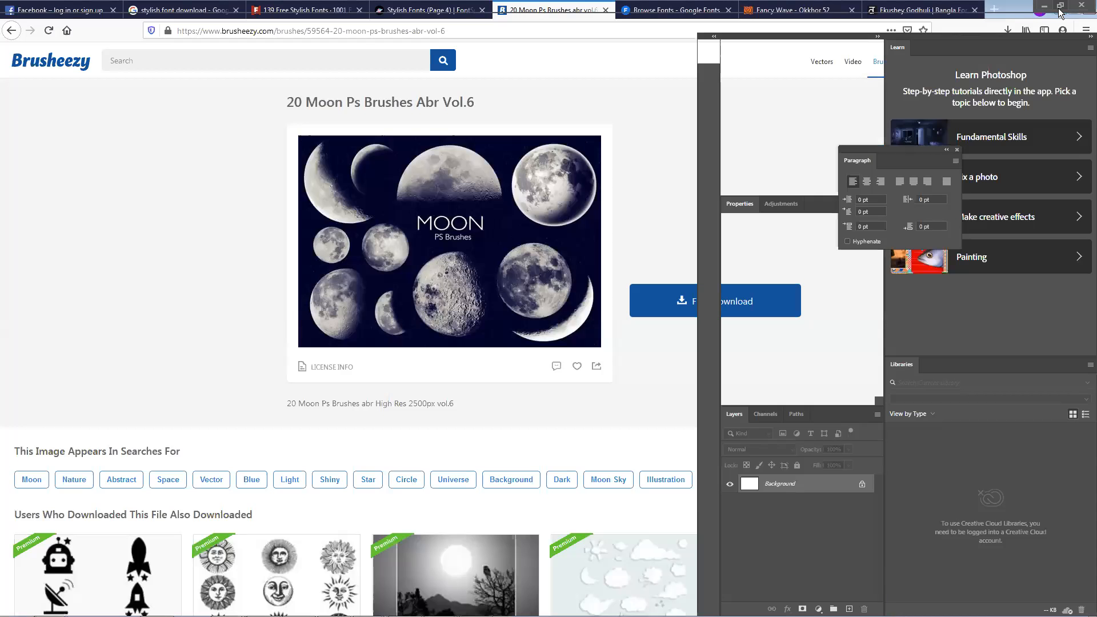
{"action": "left_click", "coordinate": [1051, 8]}
{"action": "right_click", "coordinate": [721, 140]}
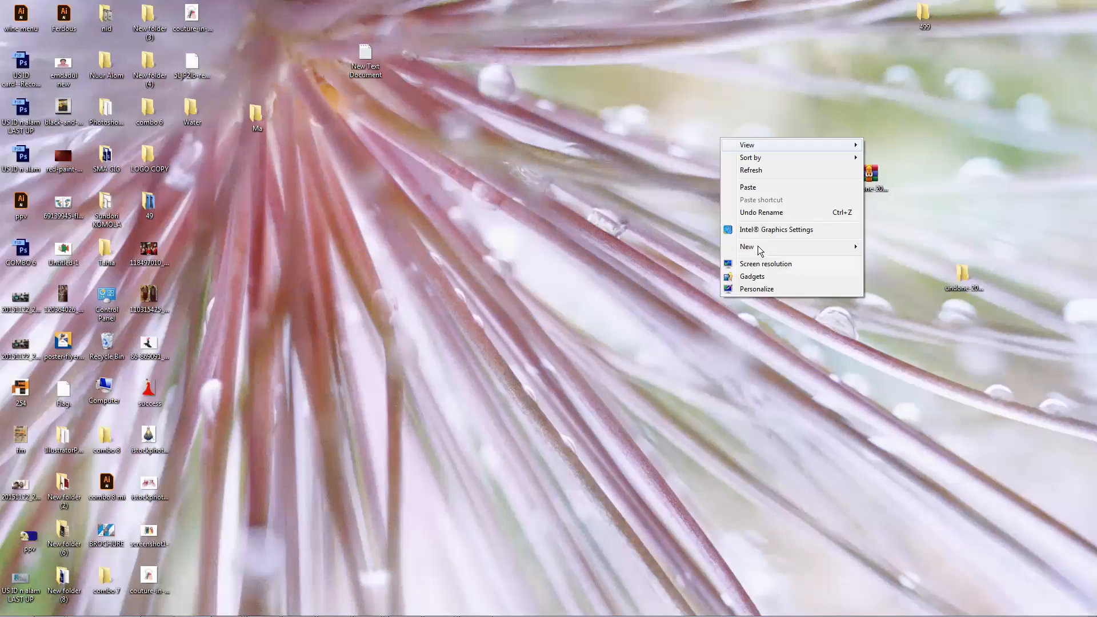
{"action": "mouse_move", "coordinate": [759, 247]}
{"action": "left_click", "coordinate": [879, 247]}
{"action": "key", "text": "Return"}
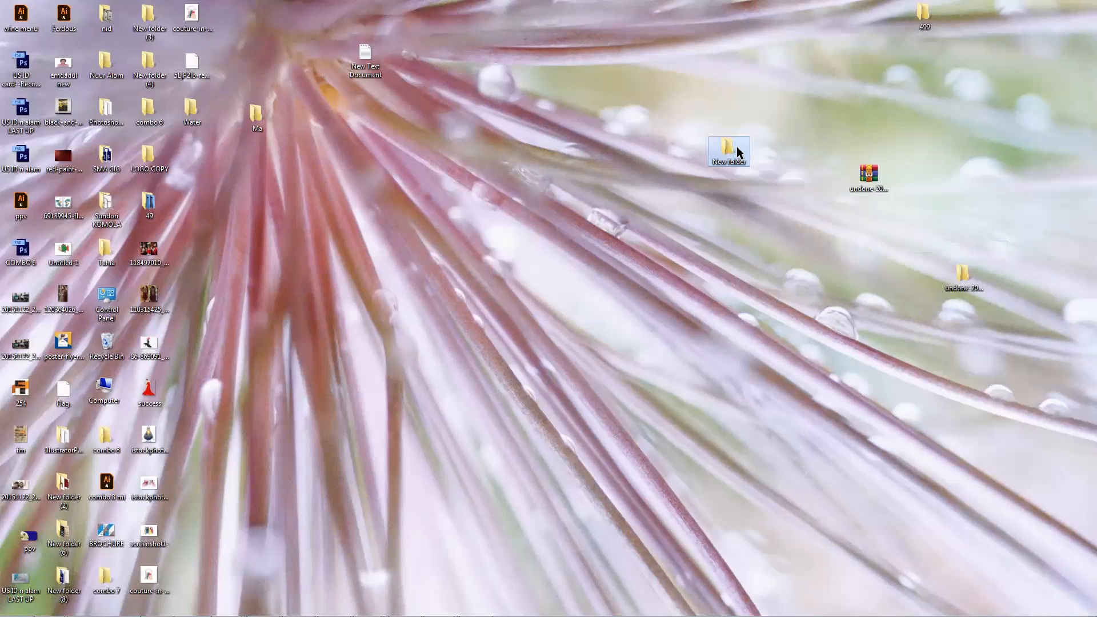
Step: Open the desktop's New folder, paste the three cut archives into it and move its window to the middle of the desktop
{"action": "key", "text": "Return"}
{"action": "key", "text": "ctrl+v"}
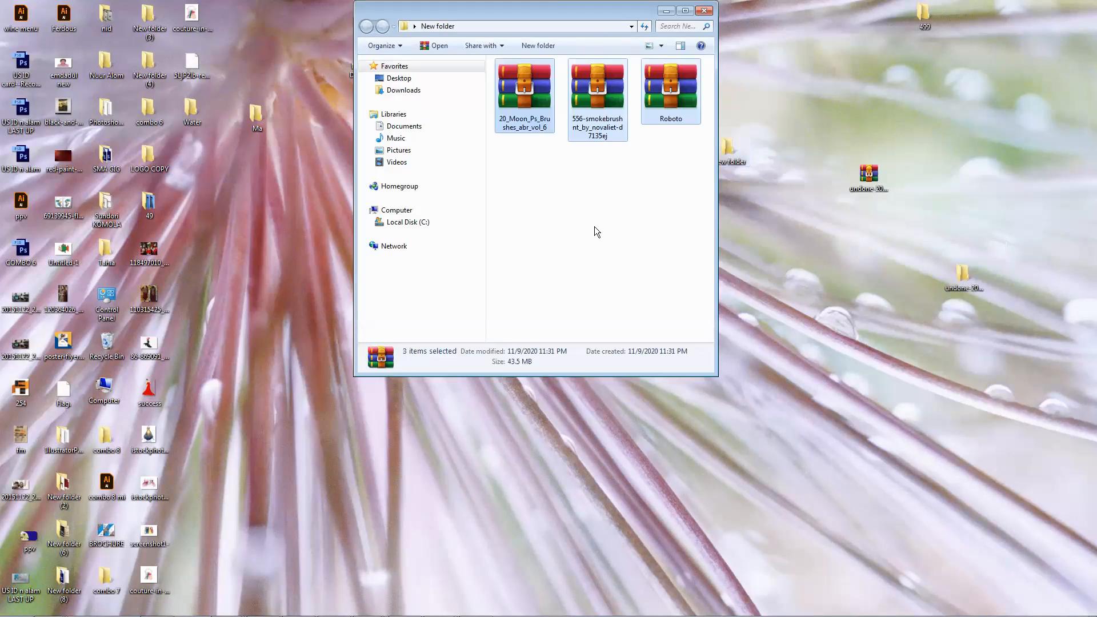
{"action": "left_click_drag", "start_coordinate": [630, 19], "coordinate": [559, 131]}
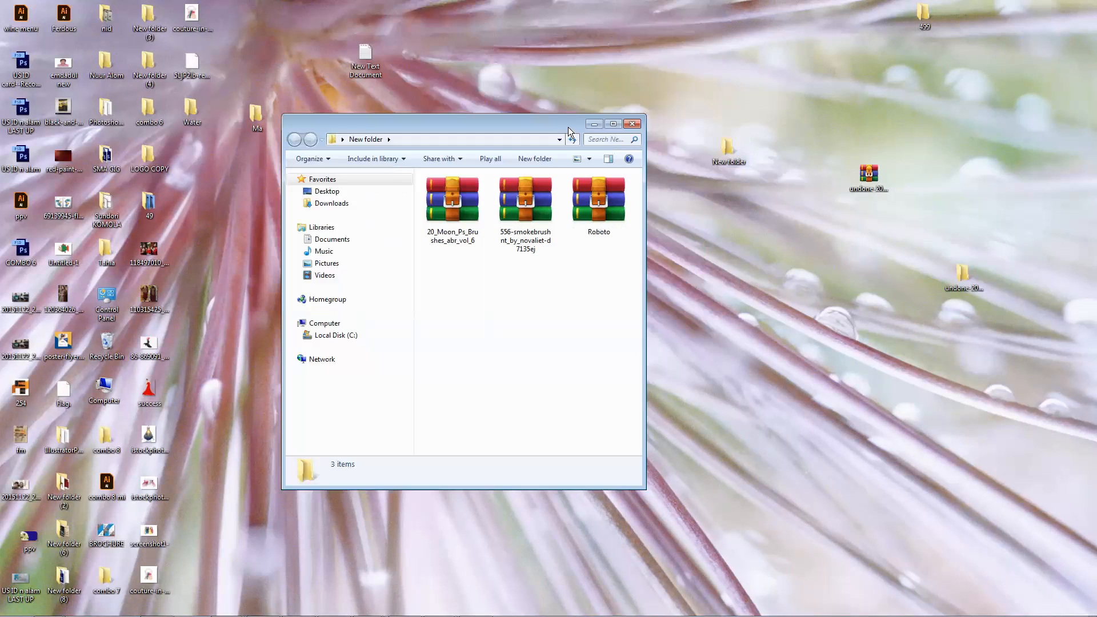
Step: Extract the 20_Moon_Ps_Brushes_abr_vol_6 archive into a folder of the same name
{"action": "right_click", "coordinate": [472, 219]}
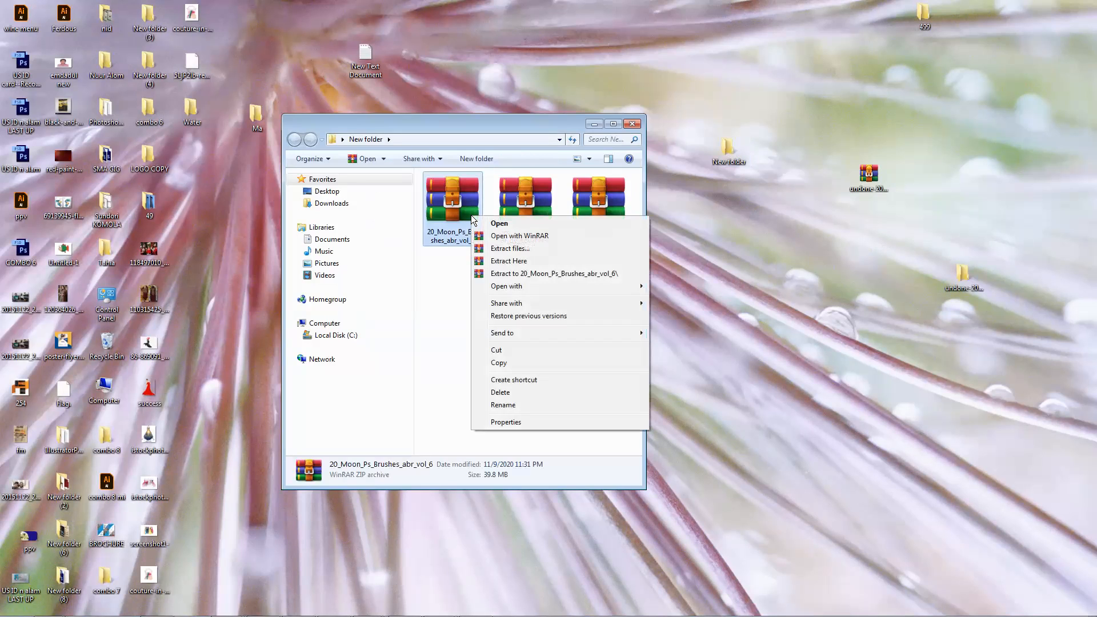
{"action": "left_click", "coordinate": [525, 248]}
{"action": "left_click", "coordinate": [582, 431]}
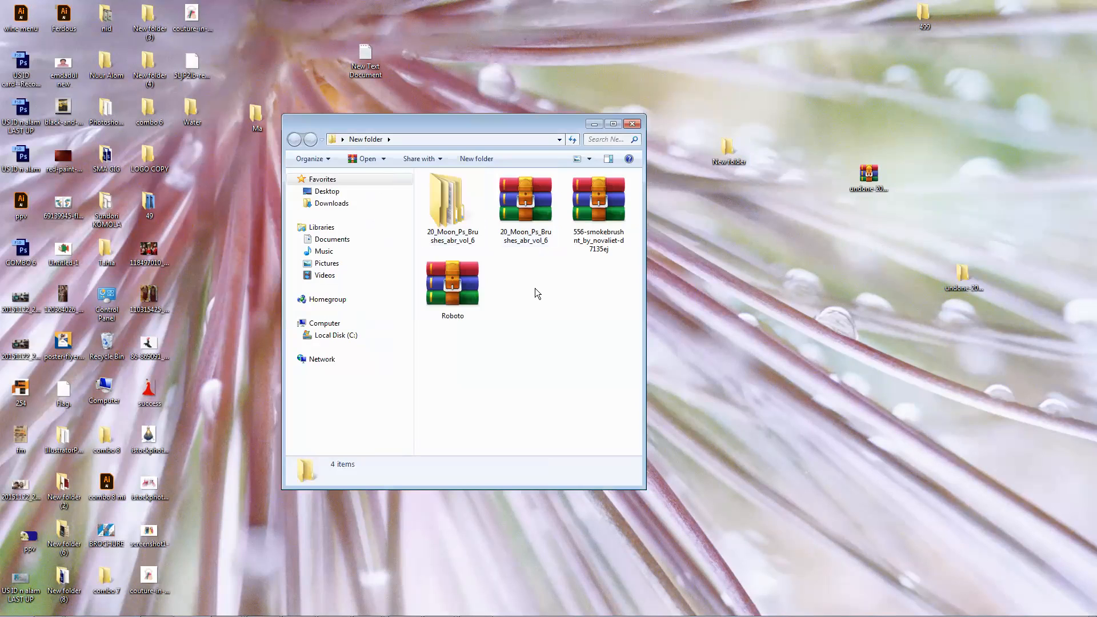
Step: Select the 556-smokebrush and Roboto archives and extract both into a subfolder named New folder
{"action": "left_click_drag", "start_coordinate": [537, 264], "coordinate": [603, 212]}
{"action": "left_click", "coordinate": [596, 230]}
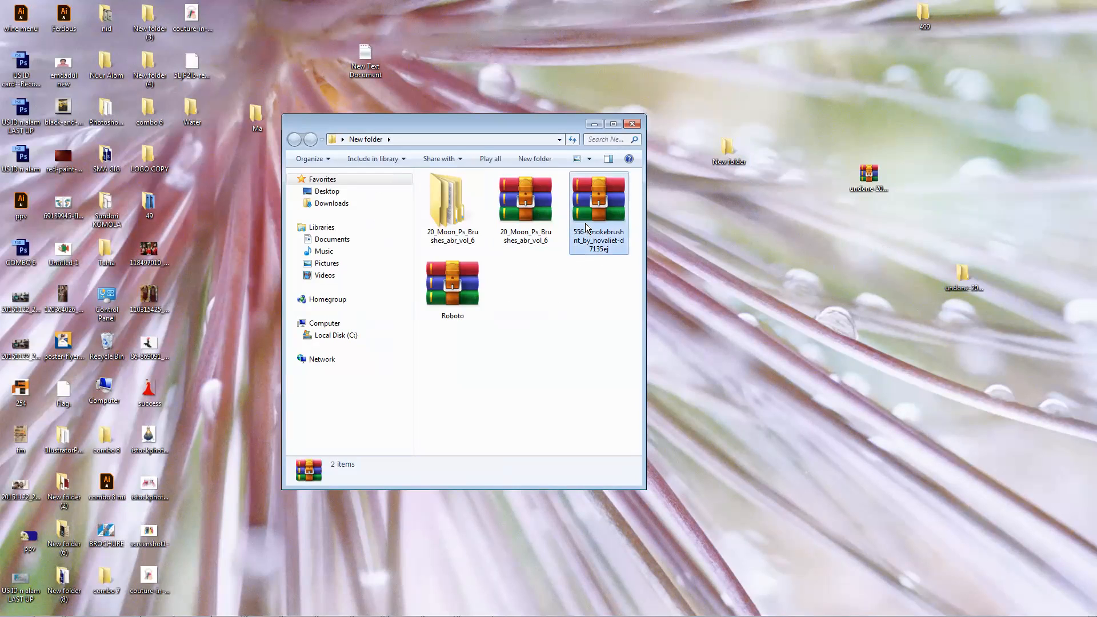
{"action": "left_click", "coordinate": [456, 296], "text": "ctrl"}
{"action": "right_click", "coordinate": [456, 296]}
{"action": "left_click", "coordinate": [493, 379]}
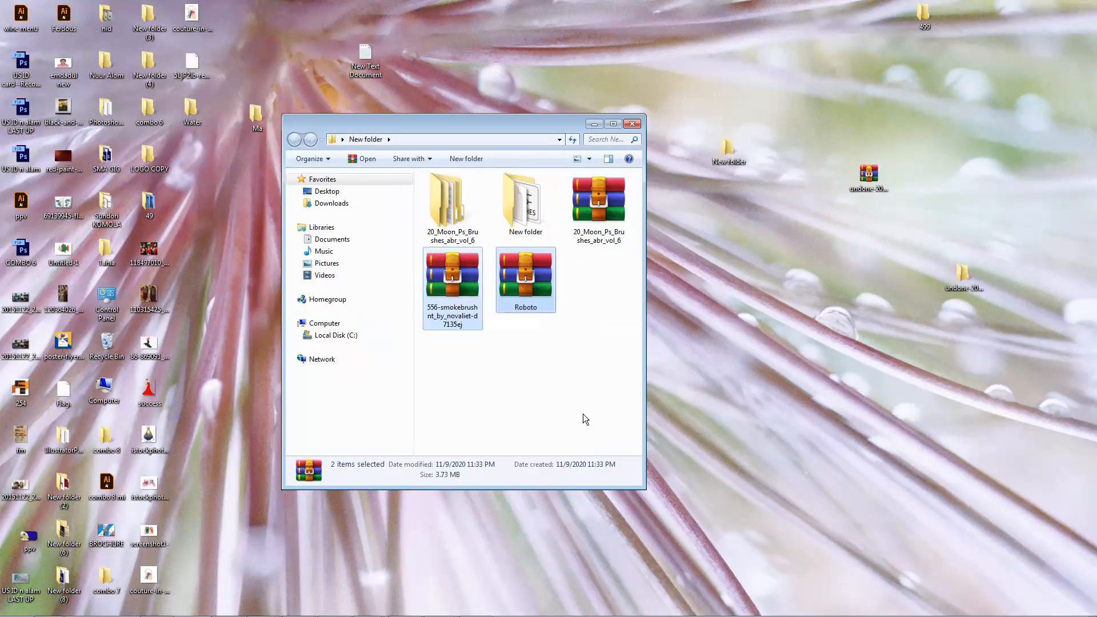
{"action": "left_click", "coordinate": [575, 388]}
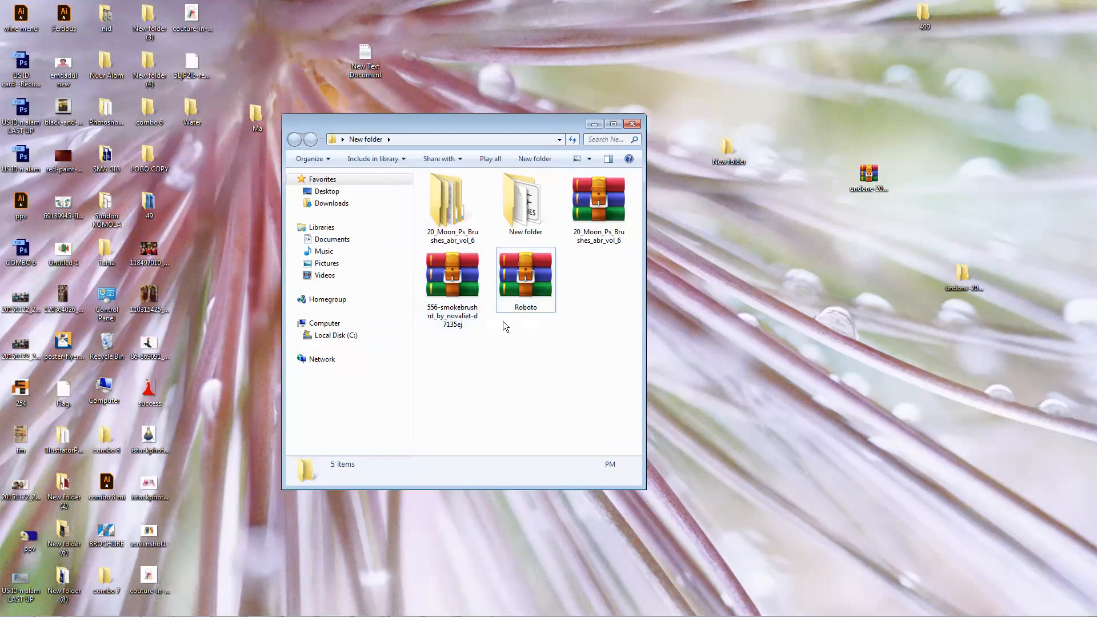
Step: Switch to Photoshop, add a new layer above the Background and set the foreground colour to bright cyan
{"action": "left_click", "coordinate": [157, 605]}
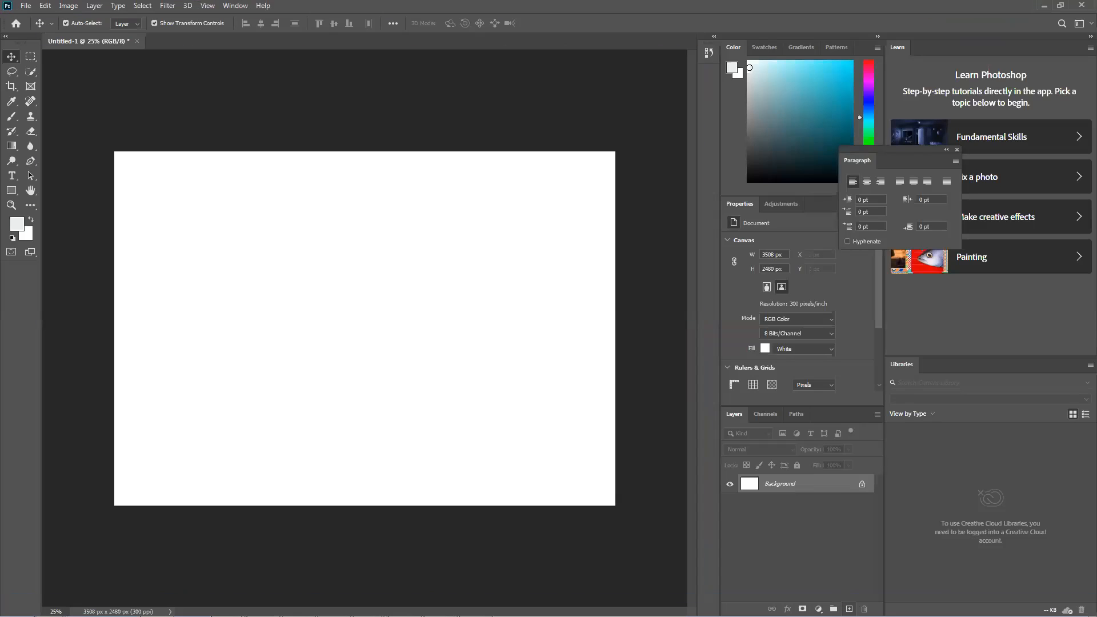
{"action": "left_click", "coordinate": [849, 609]}
{"action": "left_click", "coordinate": [20, 226]}
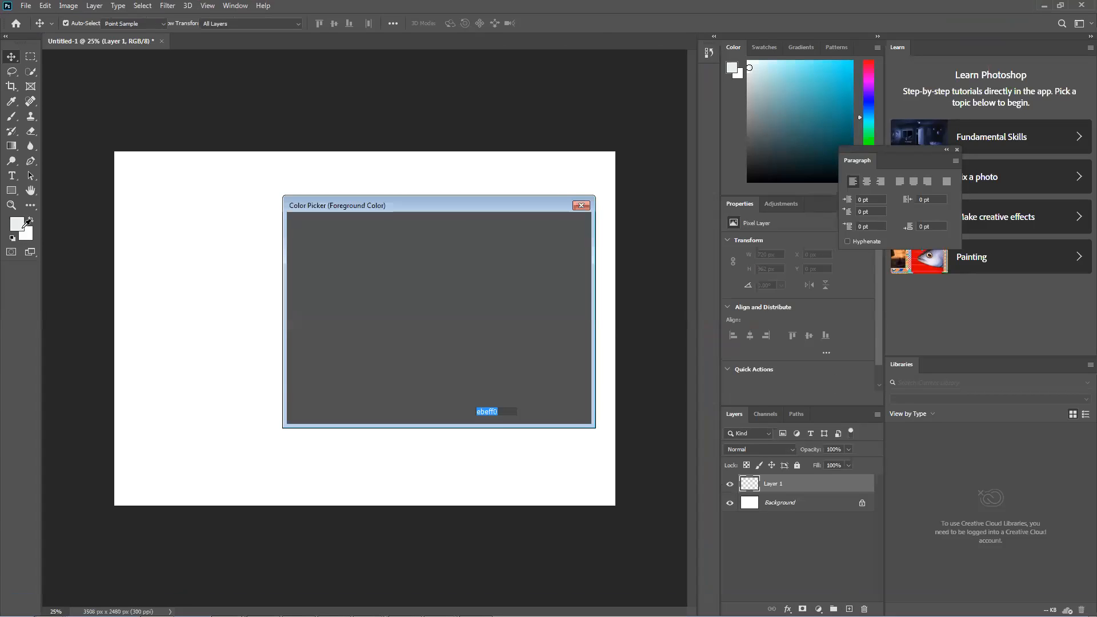
{"action": "left_click_drag", "start_coordinate": [422, 254], "coordinate": [461, 220]}
{"action": "left_click", "coordinate": [548, 222]}
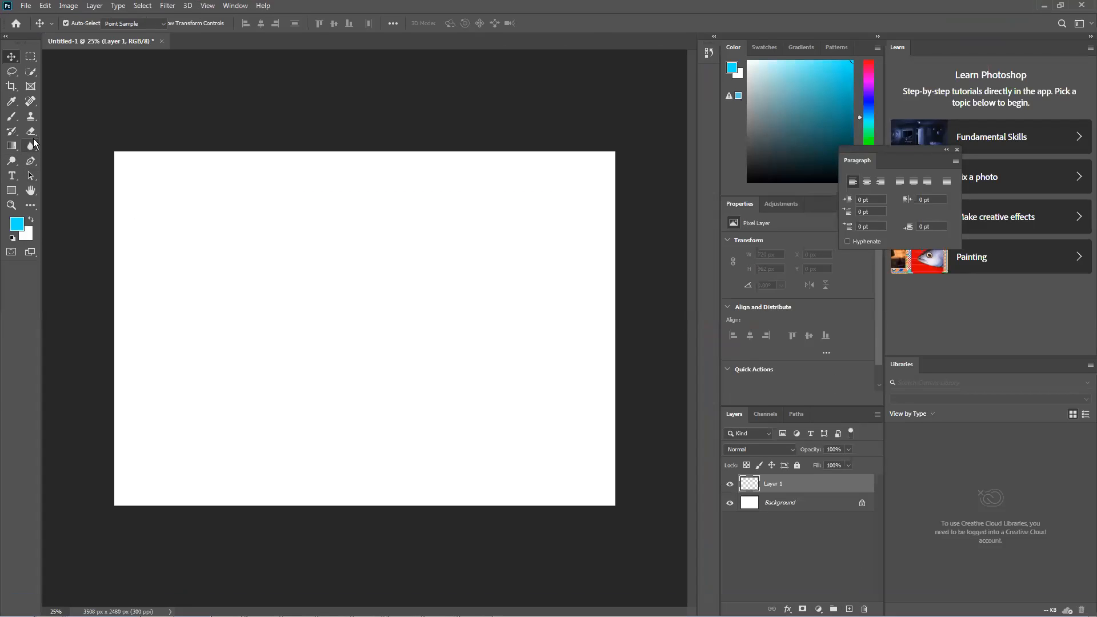
Step: Activate the Brush tool, test one large soft cyan dab on Layer 1 and undo it
{"action": "left_click", "coordinate": [12, 116]}
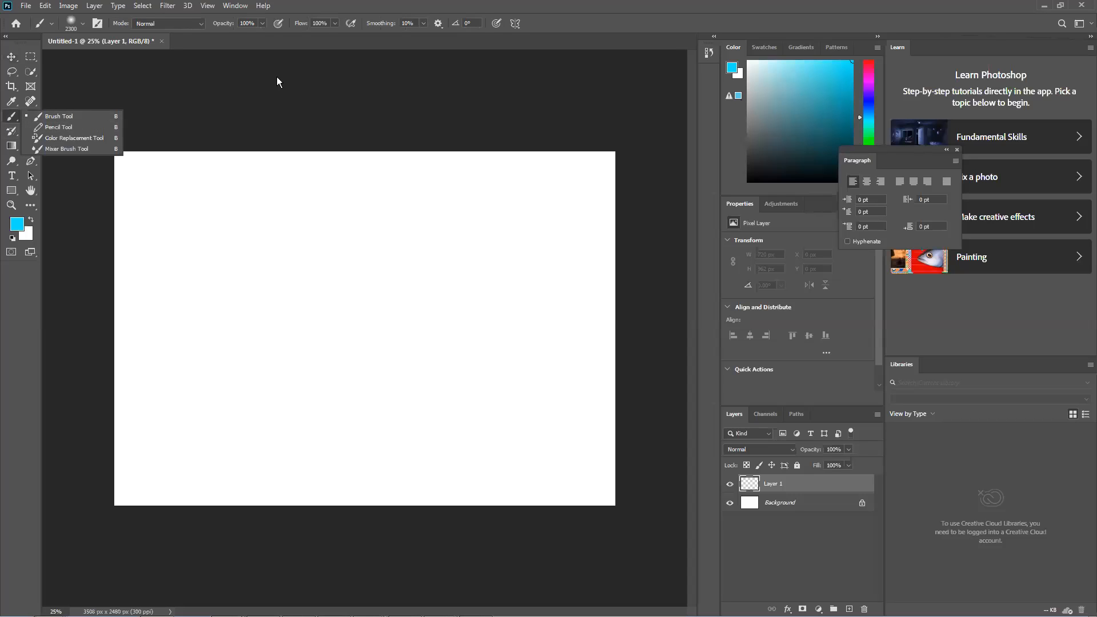
{"action": "left_click", "coordinate": [328, 91]}
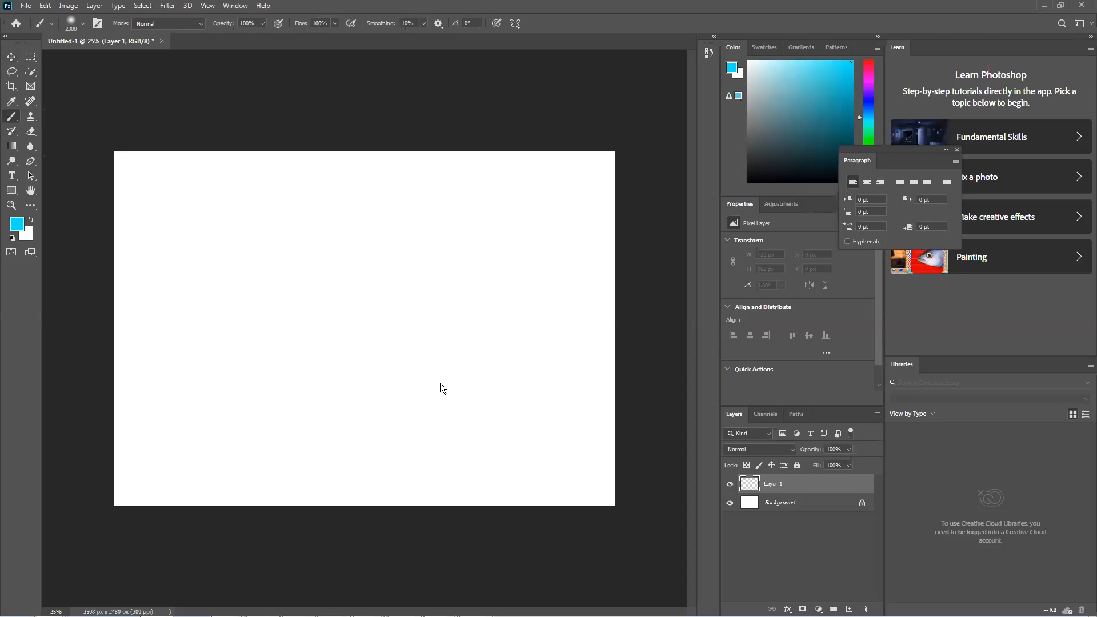
{"action": "left_click", "coordinate": [320, 353]}
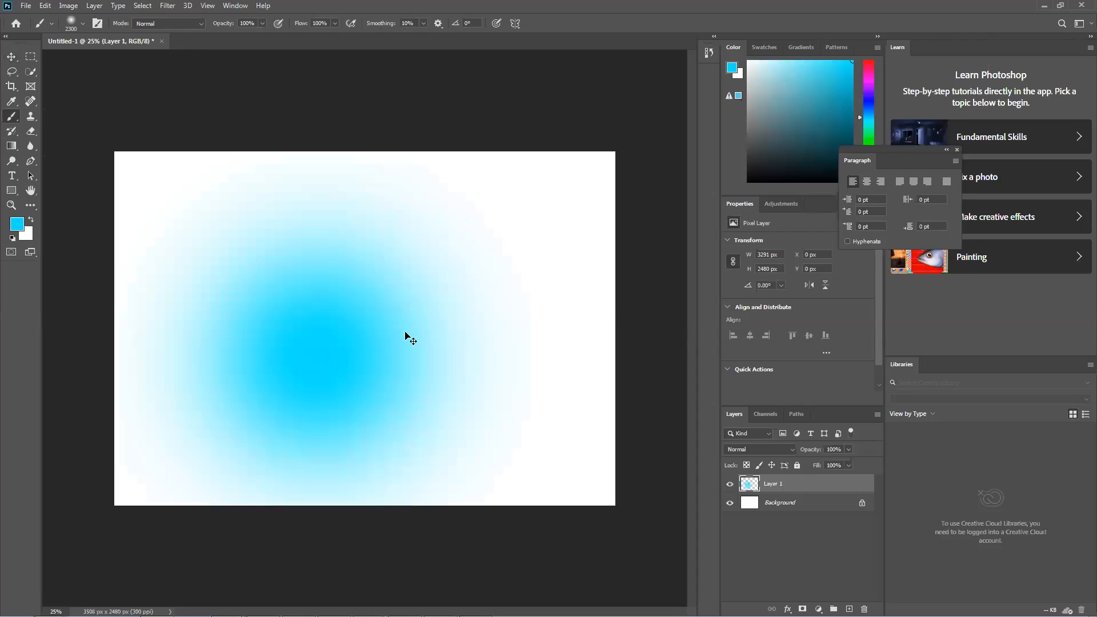
{"action": "key", "text": "ctrl+z"}
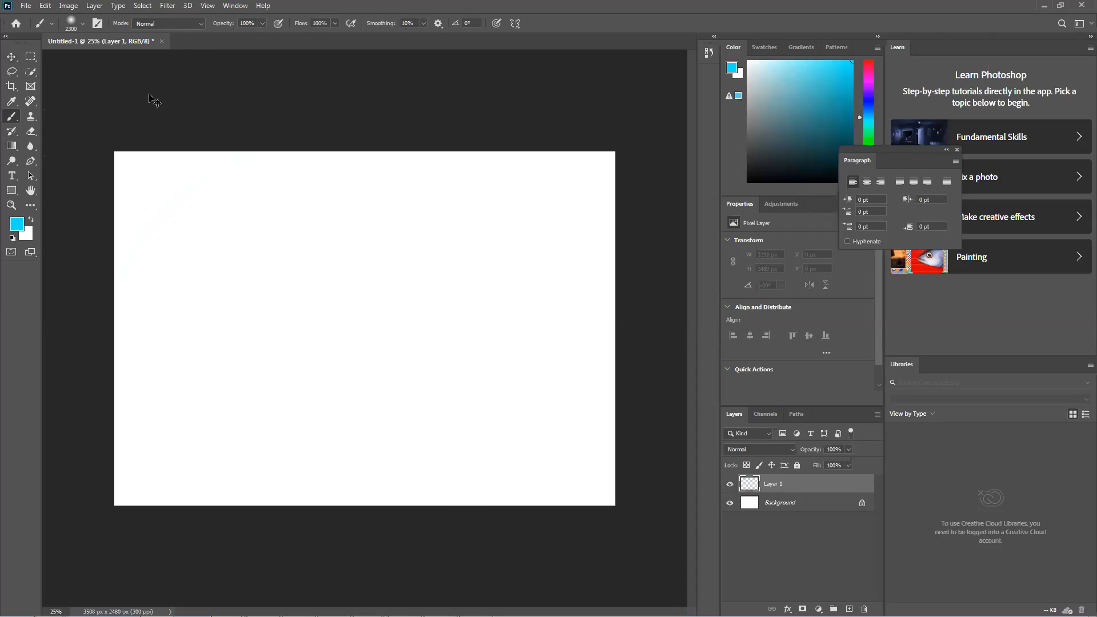
Step: Import the 20 Moon Brushes ABR file from the extracted 20_Moon_Ps_Brushes_abr_vol_6 folder in the desktop's New folder
{"action": "left_click", "coordinate": [84, 24]}
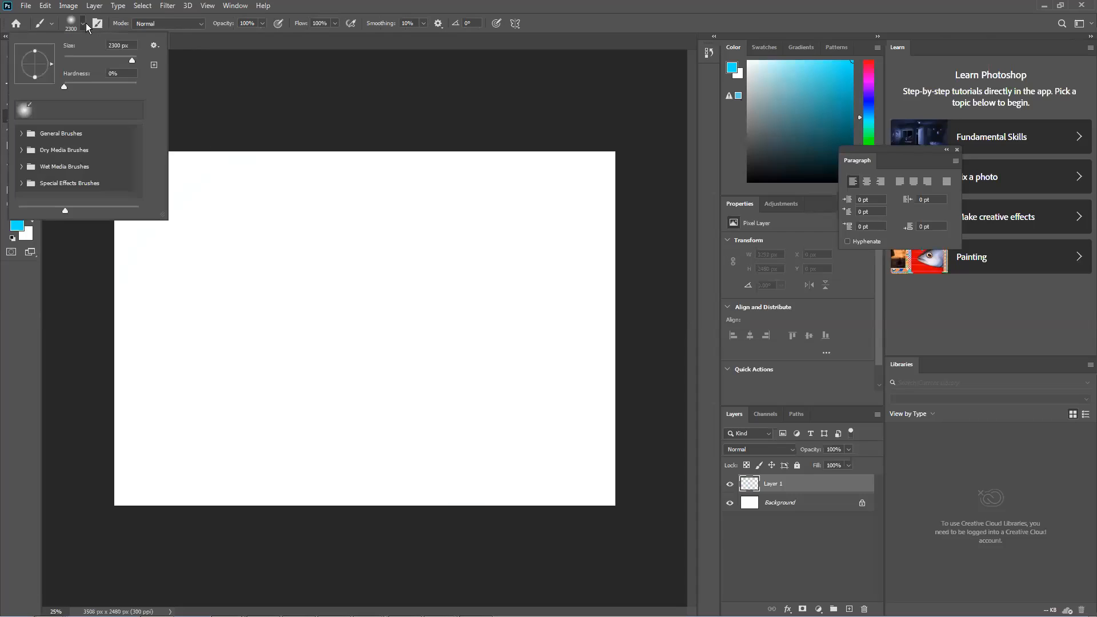
{"action": "left_click", "coordinate": [154, 47]}
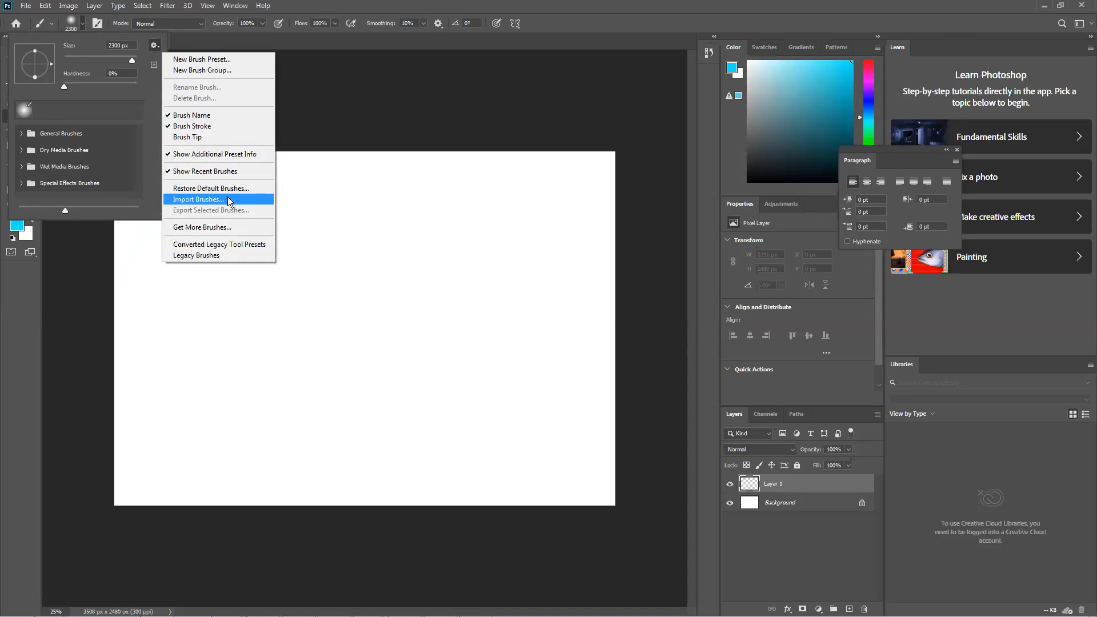
{"action": "left_click", "coordinate": [154, 46]}
{"action": "left_click", "coordinate": [156, 45]}
{"action": "left_click", "coordinate": [198, 199]}
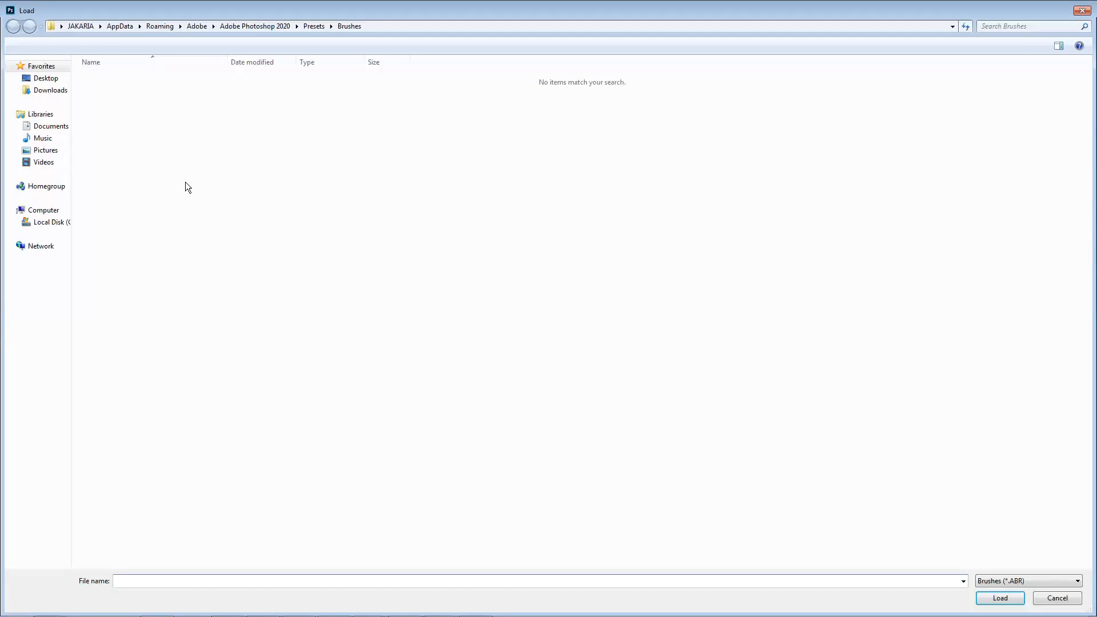
{"action": "left_click", "coordinate": [50, 79]}
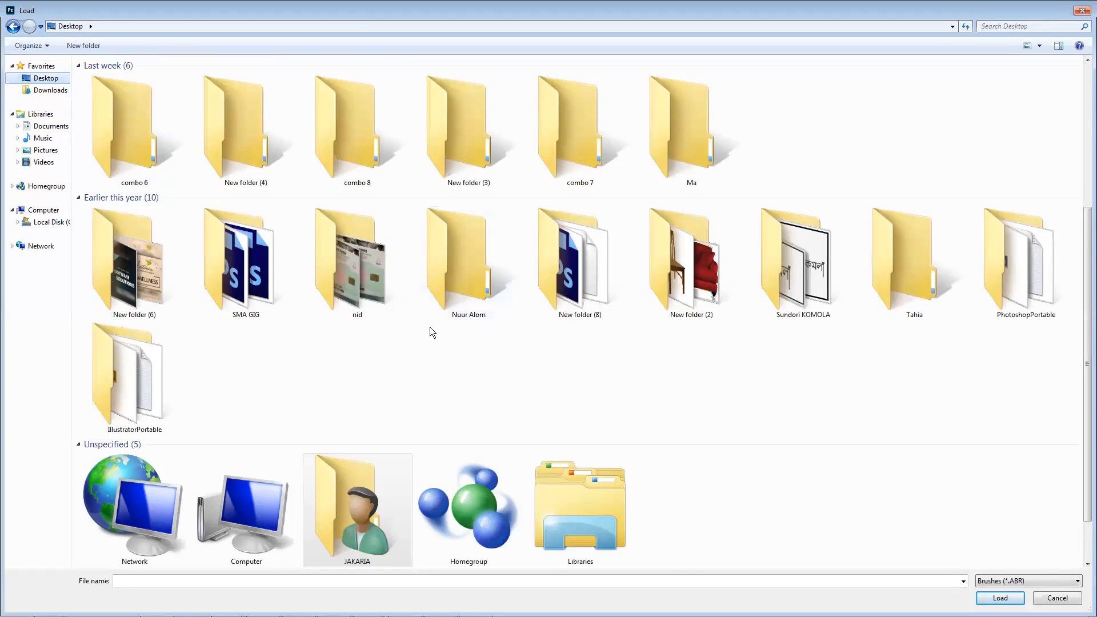
{"action": "scroll", "coordinate": [429, 331], "scroll_direction": "up", "scroll_amount": 3}
{"action": "double_click", "coordinate": [153, 165]}
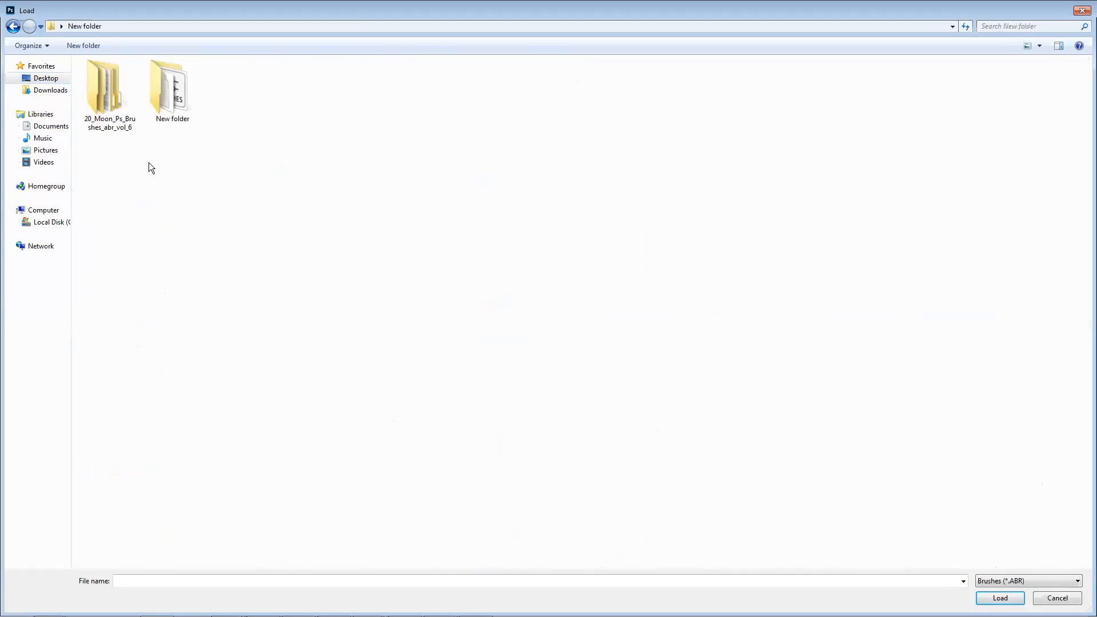
{"action": "double_click", "coordinate": [119, 127]}
{"action": "double_click", "coordinate": [152, 86]}
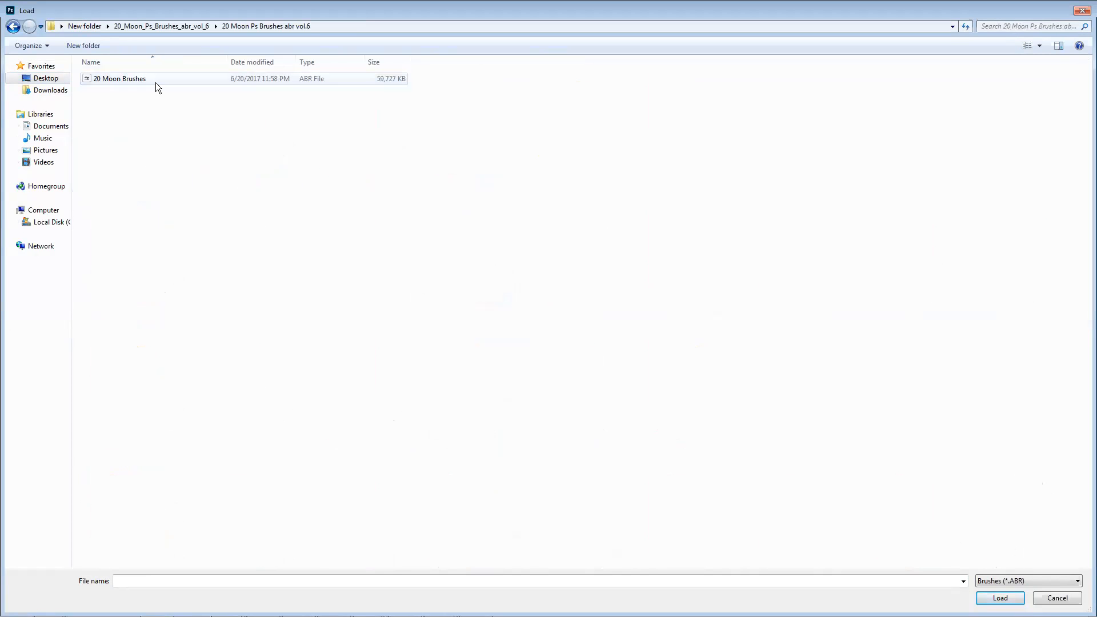
{"action": "left_click", "coordinate": [125, 81]}
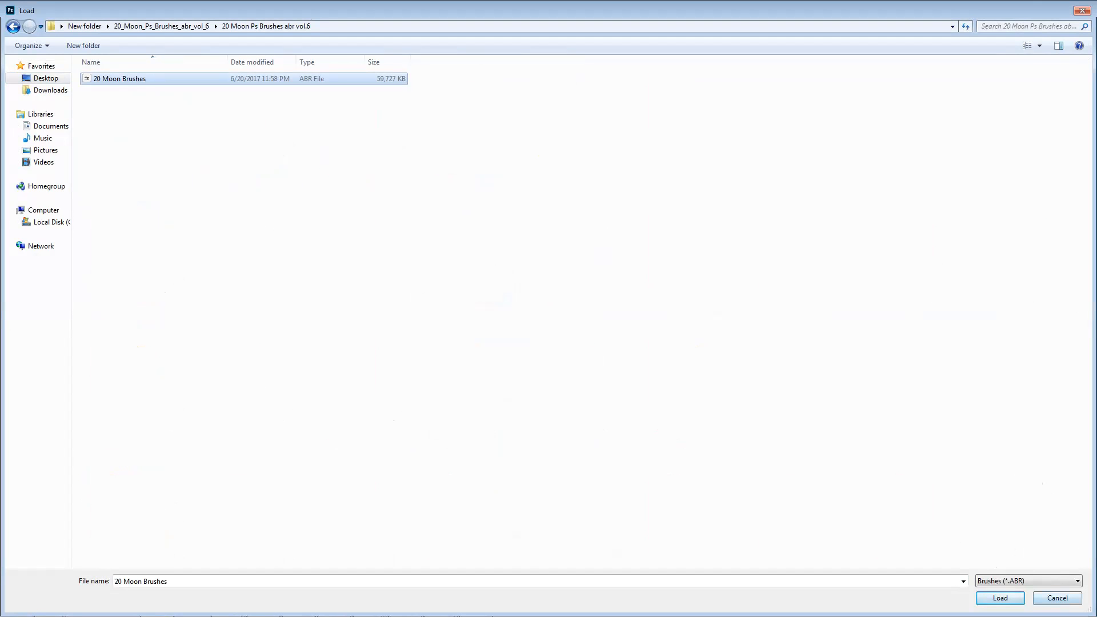
{"action": "left_click", "coordinate": [1000, 598]}
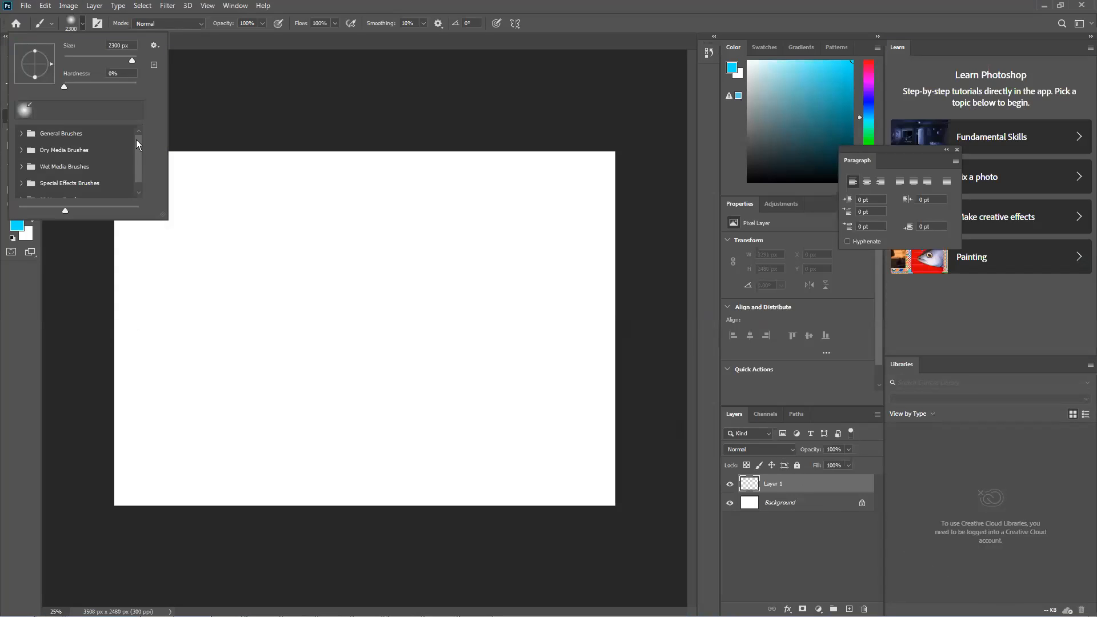
Step: Expand the 20 Moon Brushes group, choose the Moon 1 brush and close the brush preset picker
{"action": "scroll", "coordinate": [139, 146], "scroll_direction": "down", "scroll_amount": 1}
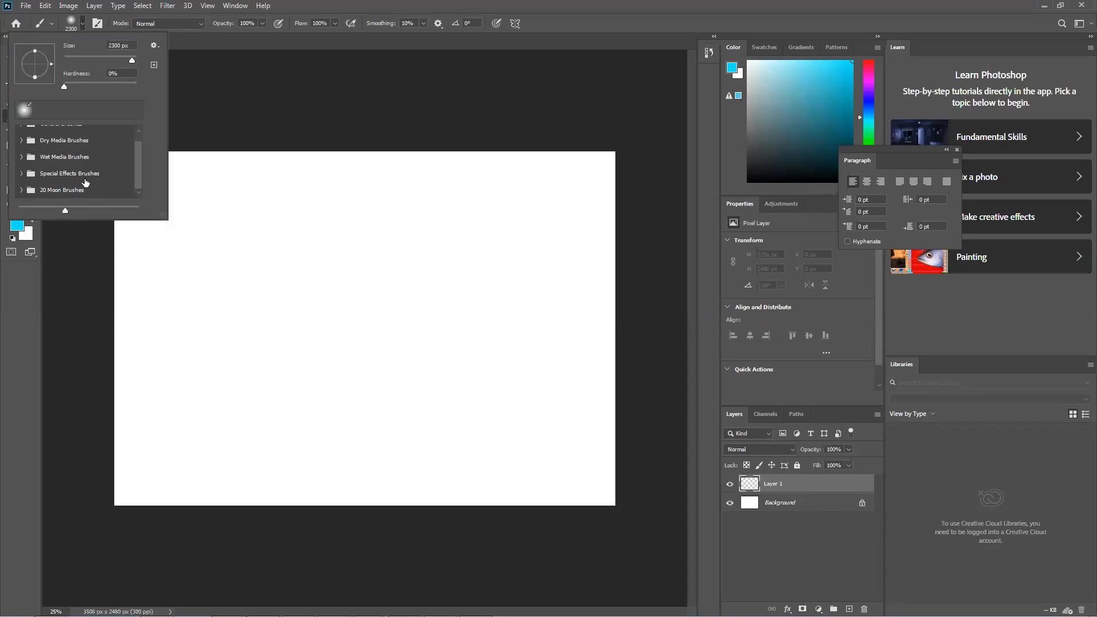
{"action": "left_click", "coordinate": [22, 190]}
{"action": "scroll", "coordinate": [92, 174], "scroll_direction": "down", "scroll_amount": 2}
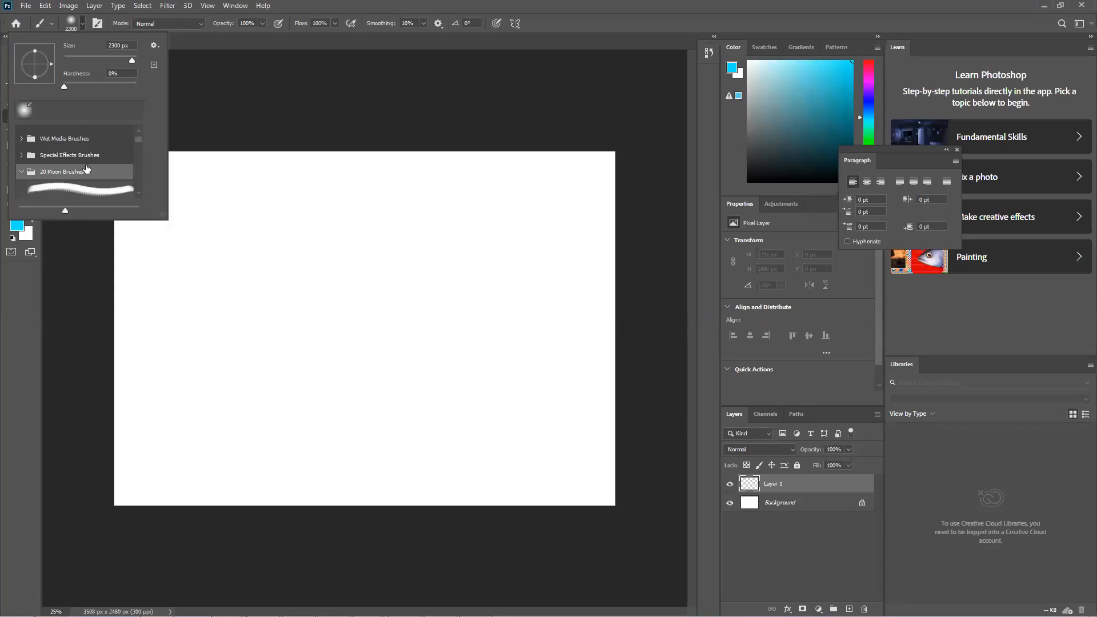
{"action": "scroll", "coordinate": [95, 181], "scroll_direction": "down", "scroll_amount": 2}
{"action": "left_click", "coordinate": [99, 149]}
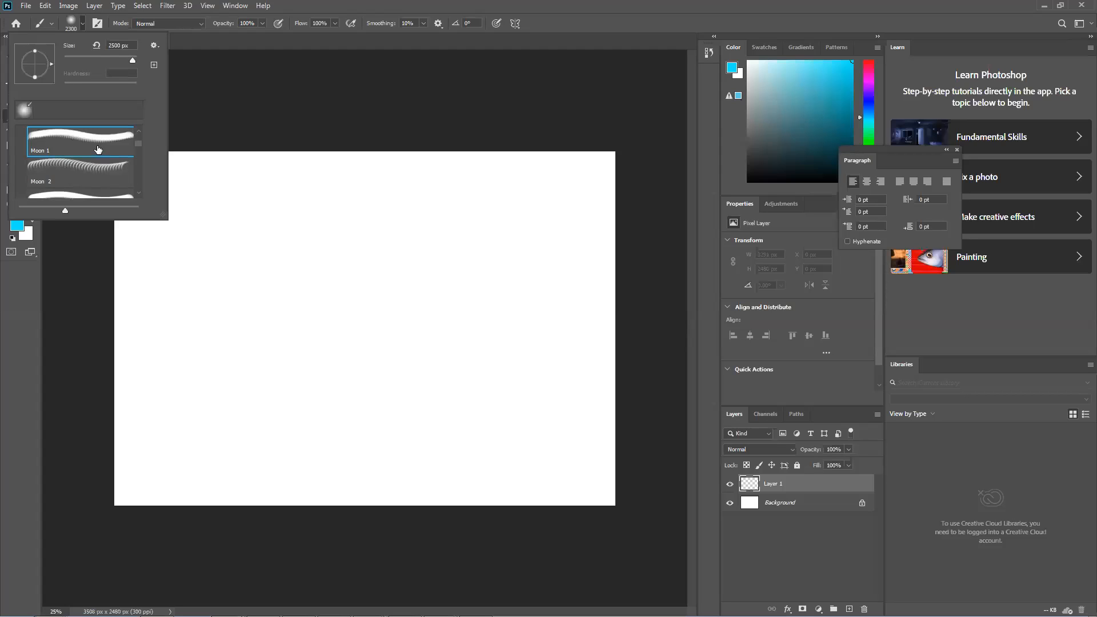
{"action": "left_click", "coordinate": [715, 6]}
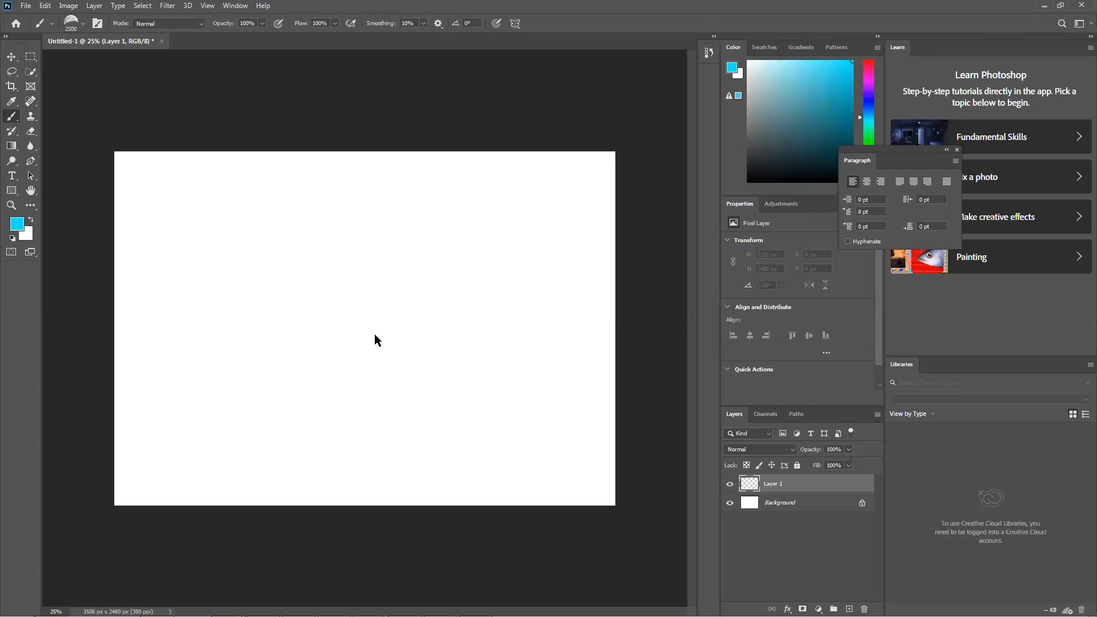
Step: Reduce the Moon 1 brush to 1700 px, test it with cyan stamps and return to an empty Layer 1
{"action": "key", "text": "bracketleft"}
{"action": "left_click", "coordinate": [422, 273]}
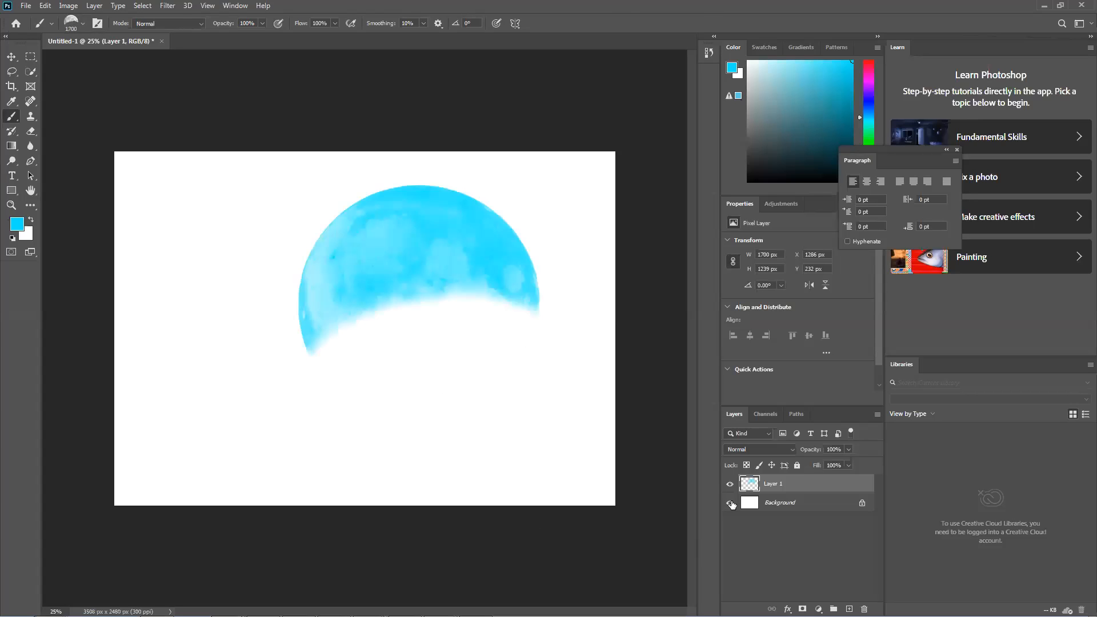
{"action": "key", "text": "Delete"}
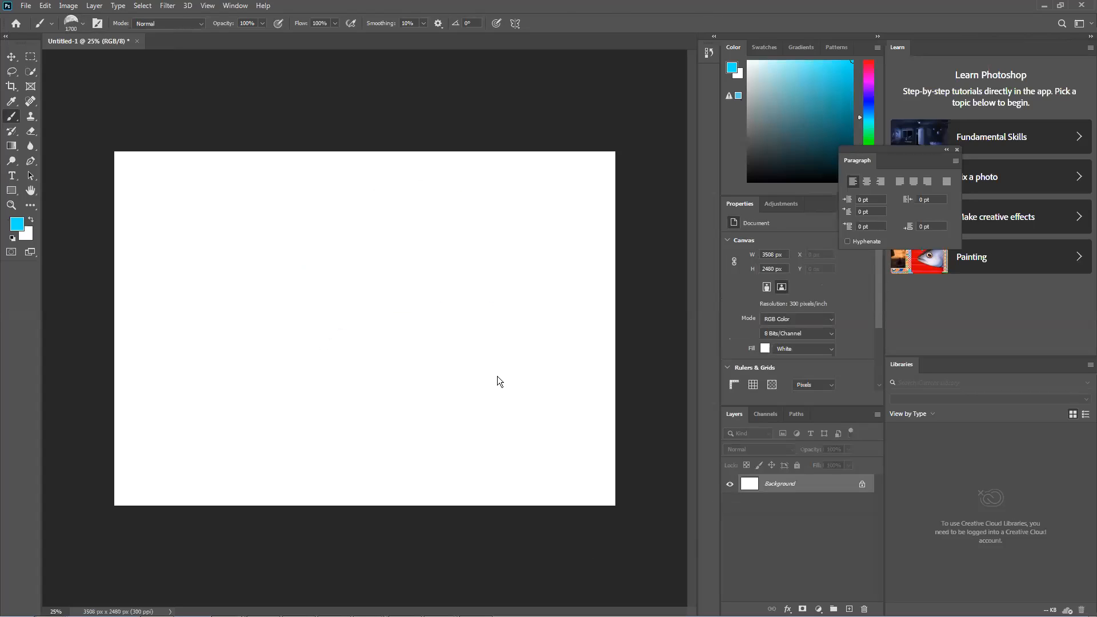
{"action": "left_click", "coordinate": [850, 609]}
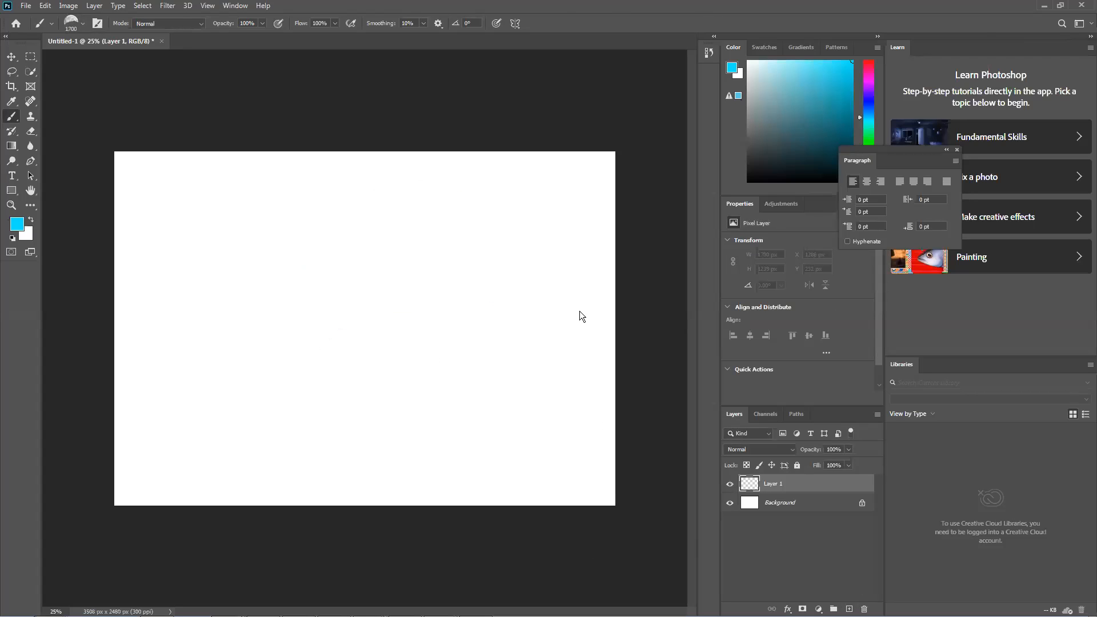
{"action": "left_click", "coordinate": [349, 286]}
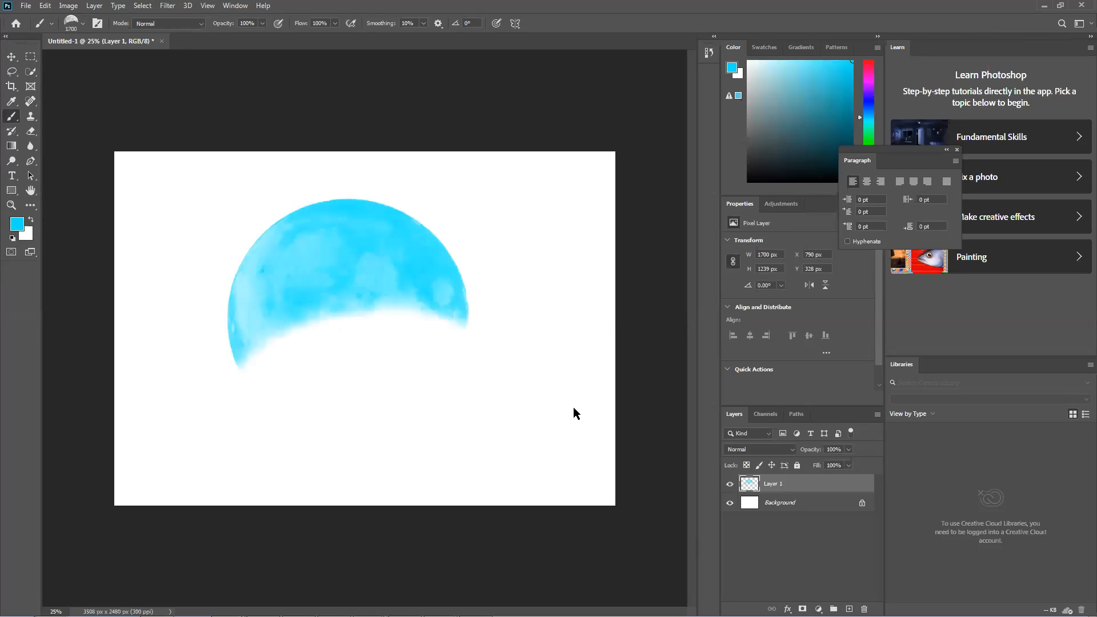
{"action": "key", "text": "ctrl+z"}
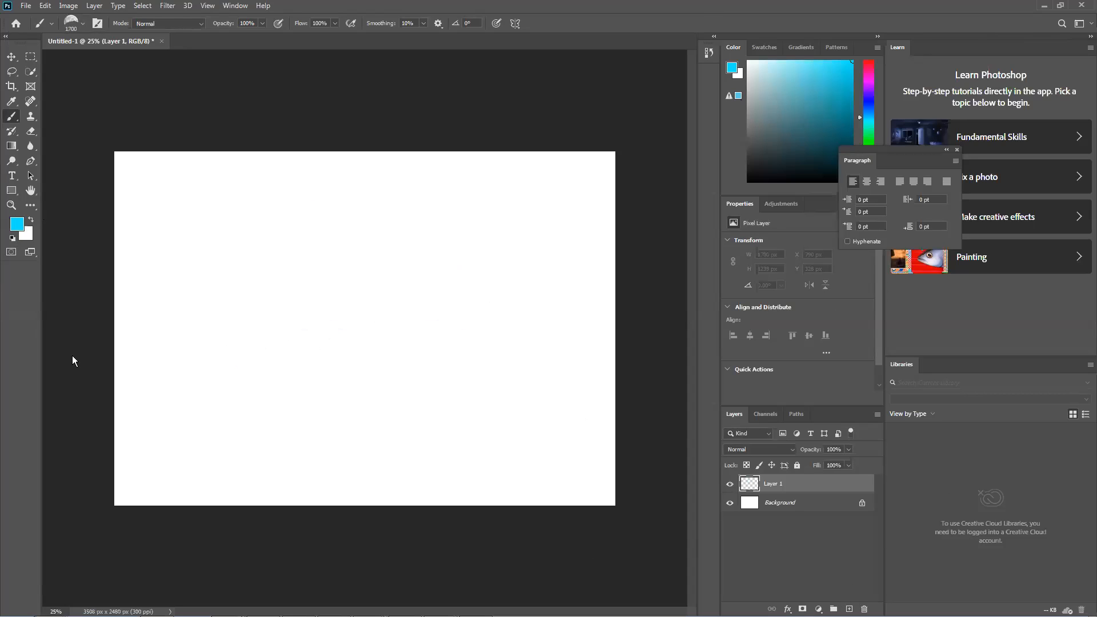
Step: Set the foreground colour to very dark teal #001f23 and fill Layer 1 with it
{"action": "left_click", "coordinate": [20, 229]}
{"action": "left_click_drag", "start_coordinate": [436, 336], "coordinate": [439, 355]}
{"action": "left_click", "coordinate": [527, 228]}
{"action": "key", "text": "b"}
{"action": "key", "text": "alt+BackSpace"}
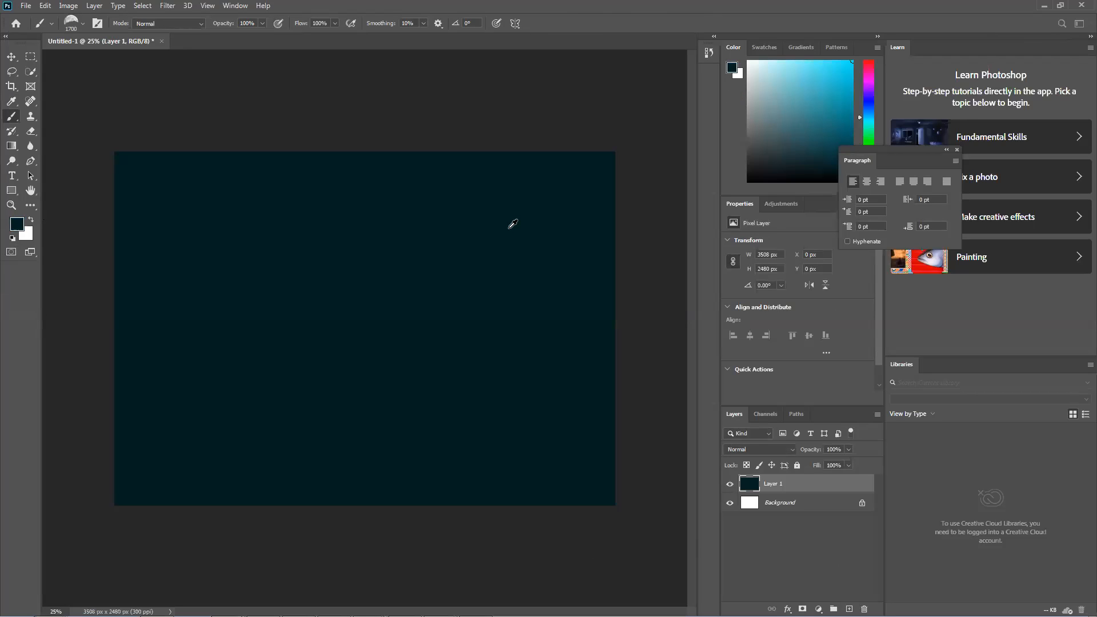
Step: Change the foreground colour to dark navy #001a3d and fill Layer 1 with it
{"action": "left_click", "coordinate": [17, 225]}
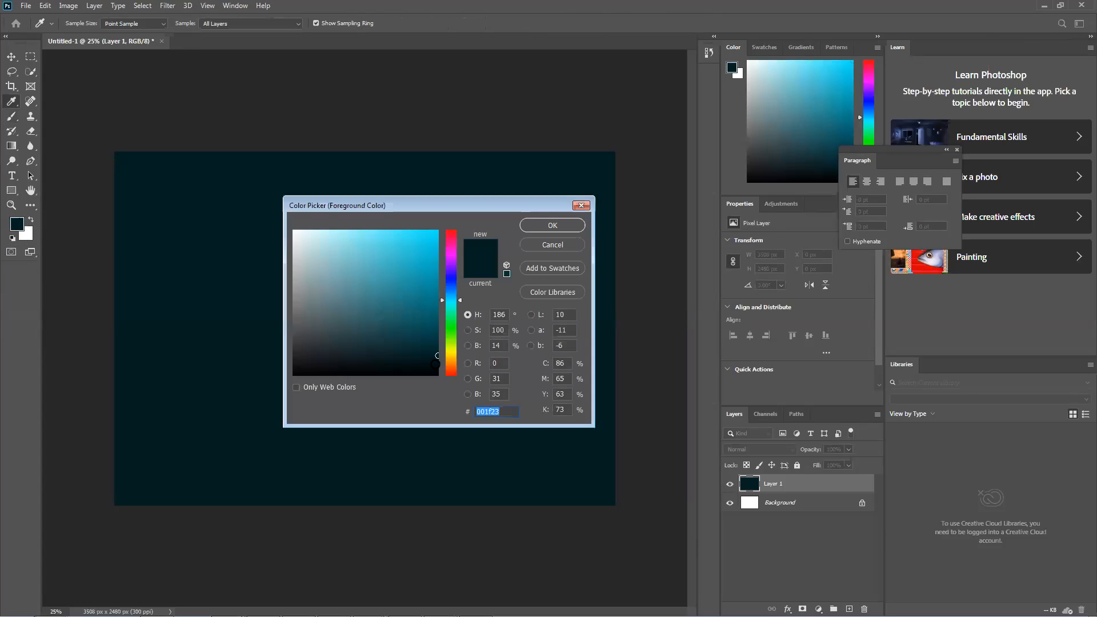
{"action": "mouse_move", "coordinate": [448, 289]}
{"action": "left_mouse_down"}
{"action": "mouse_move", "coordinate": [448, 279]}
{"action": "mouse_move", "coordinate": [450, 289]}
{"action": "left_mouse_up"}
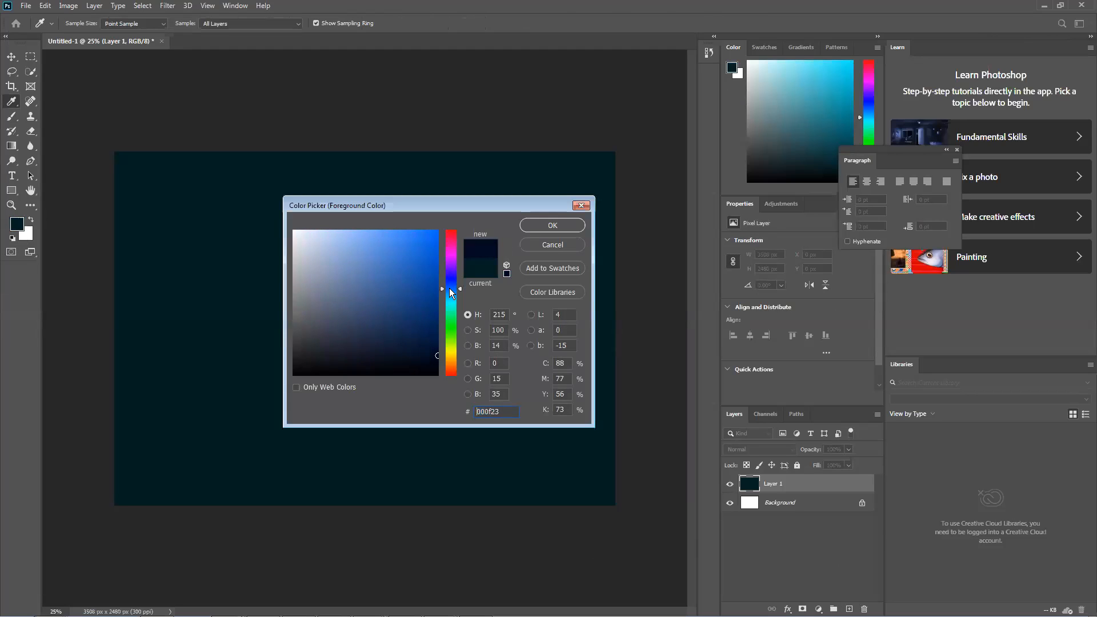
{"action": "left_click", "coordinate": [438, 343]}
{"action": "mouse_move", "coordinate": [443, 343]}
{"action": "left_mouse_down"}
{"action": "mouse_move", "coordinate": [440, 352]}
{"action": "mouse_move", "coordinate": [451, 340]}
{"action": "left_mouse_up"}
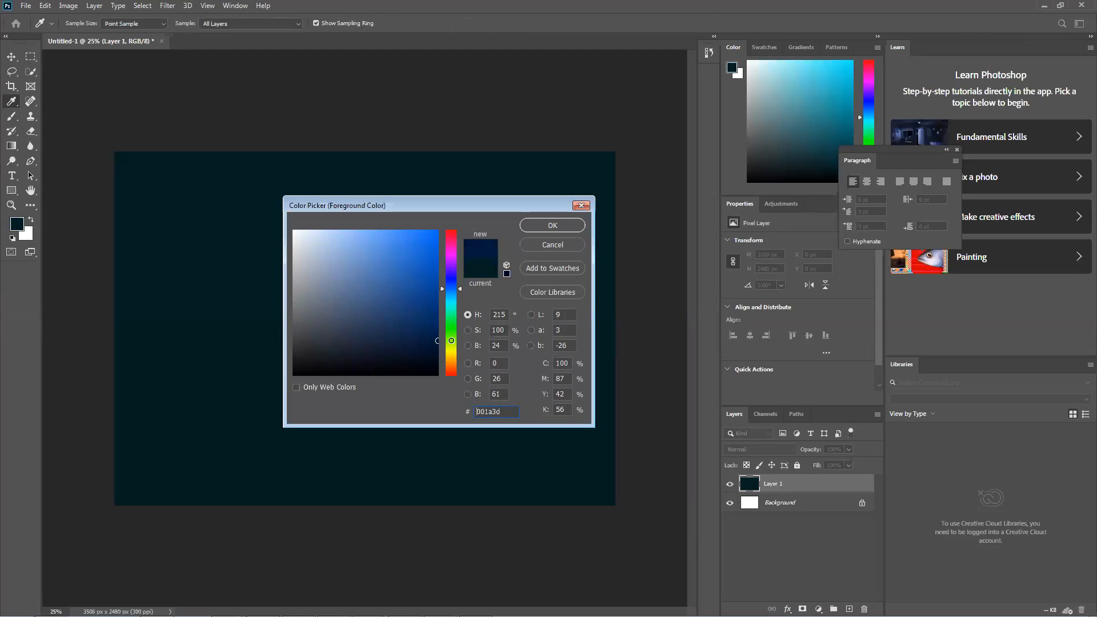
{"action": "left_click", "coordinate": [551, 221]}
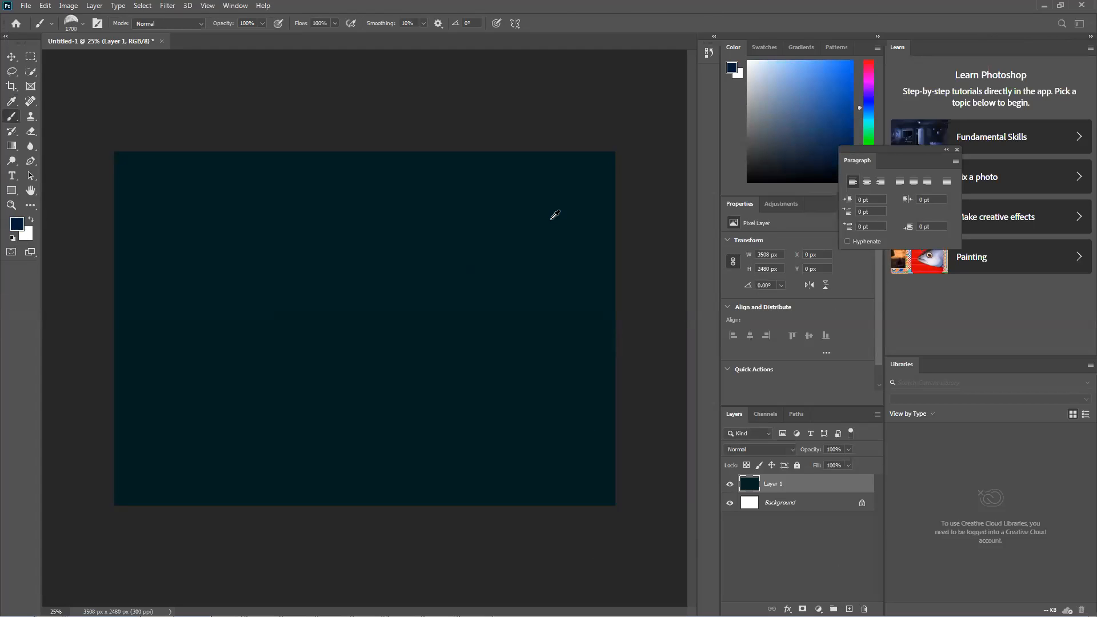
Step: Add a new layer above the navy fill and stamp one white 1700 px moon in the canvas's upper middle
{"action": "left_click", "coordinate": [849, 610]}
{"action": "left_click", "coordinate": [345, 283]}
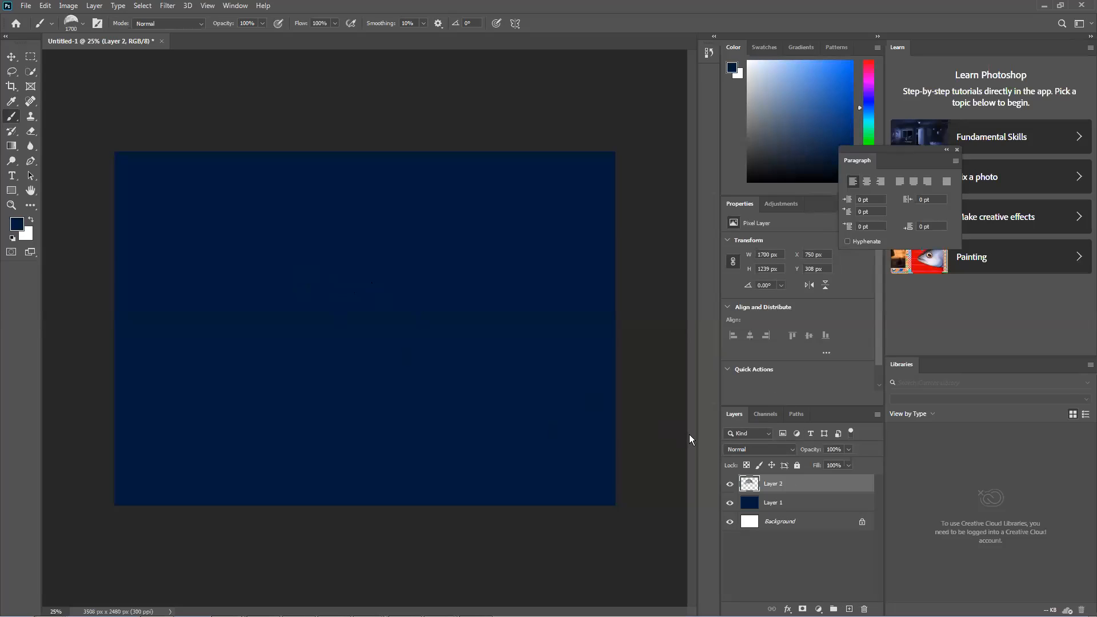
{"action": "key", "text": "ctrl+z"}
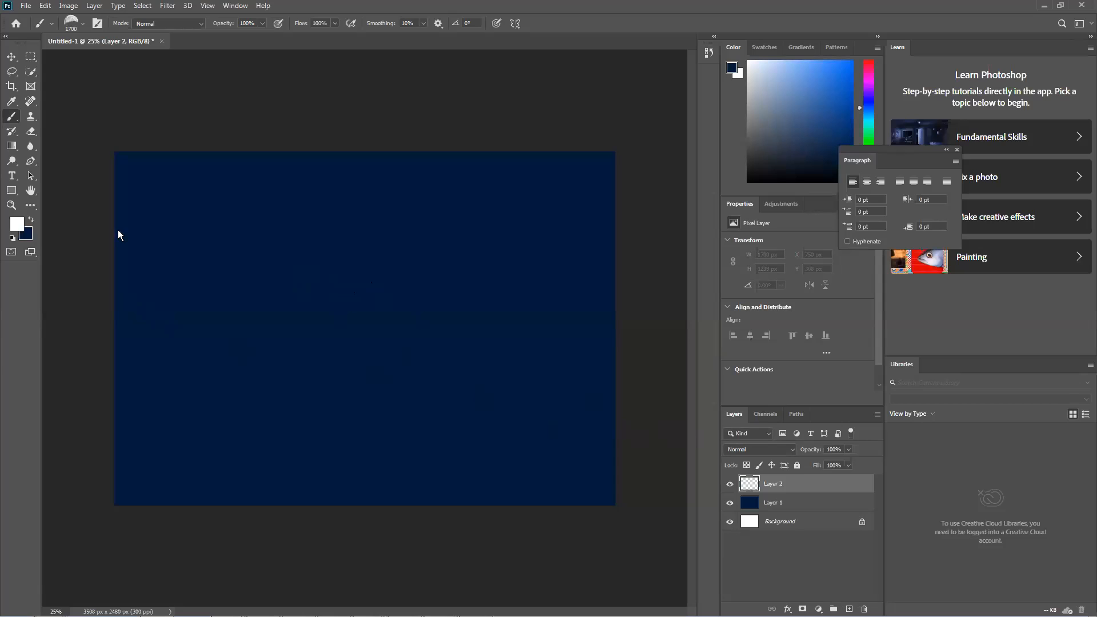
{"action": "left_click", "coordinate": [375, 269]}
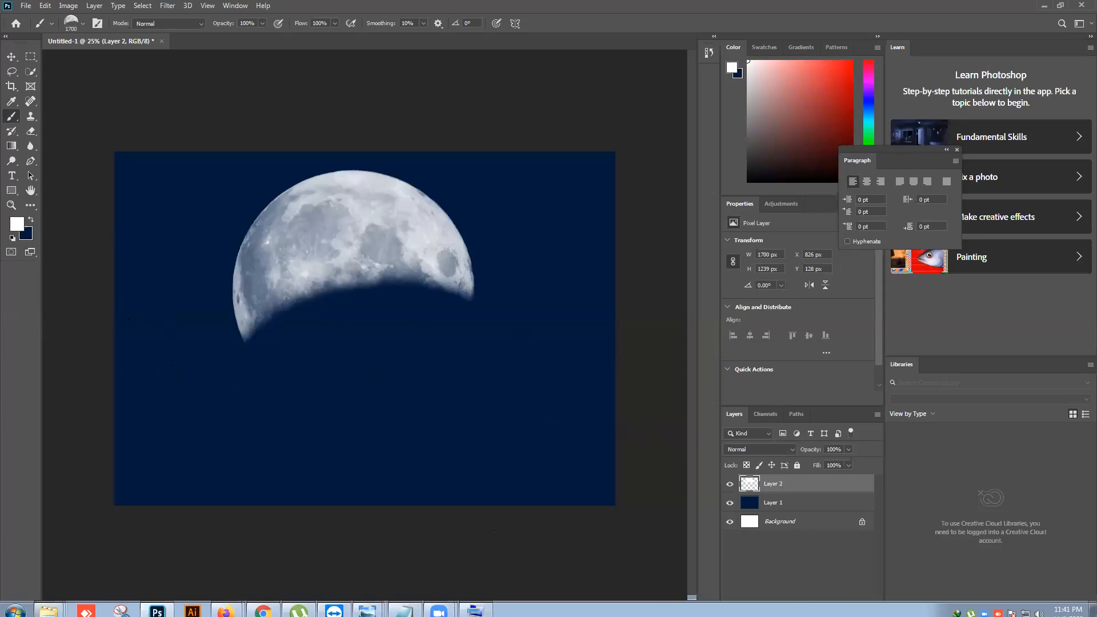
Step: Choose the 2500 px half-moon brush and stamp it in white on a new layer, with Layer 2 hidden
{"action": "left_click", "coordinate": [84, 23]}
{"action": "scroll", "coordinate": [113, 168], "scroll_direction": "down", "scroll_amount": 1}
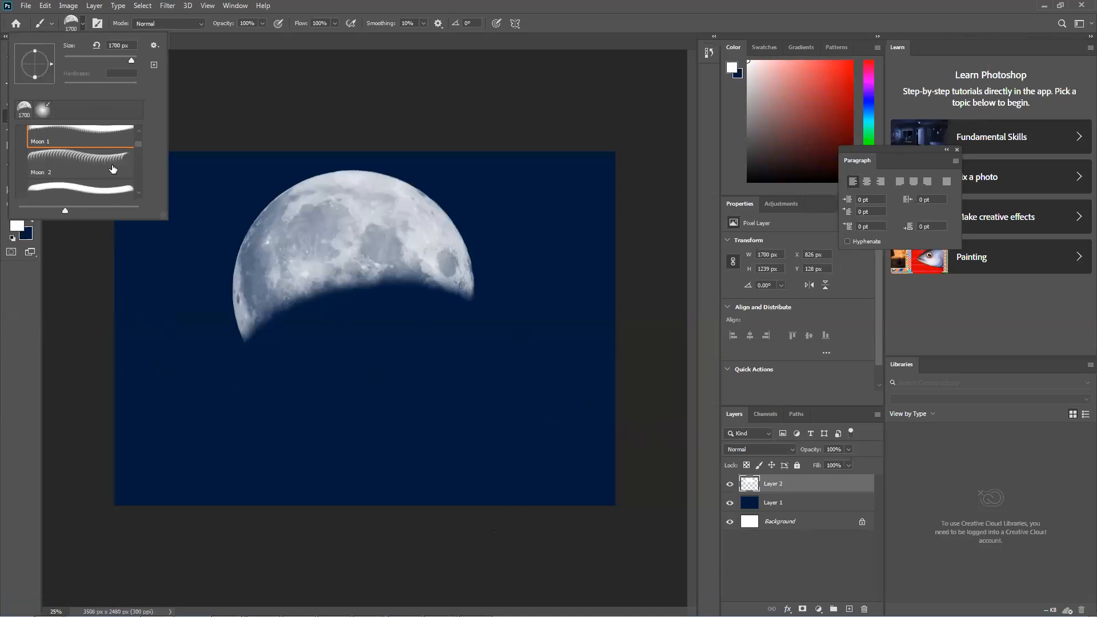
{"action": "double_click", "coordinate": [104, 188]}
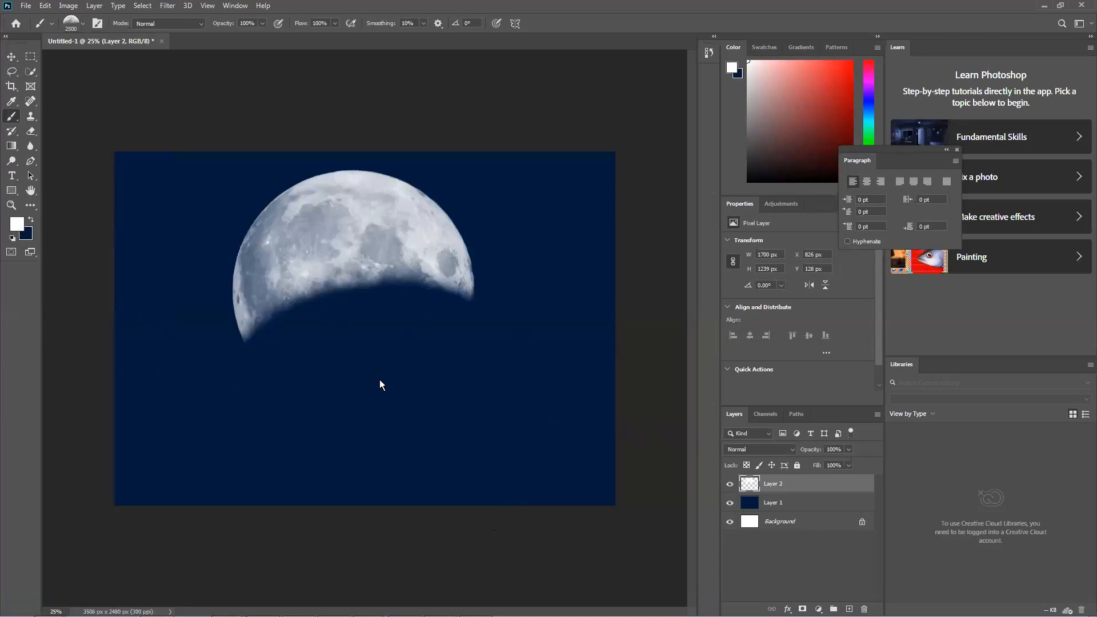
{"action": "left_click", "coordinate": [849, 609]}
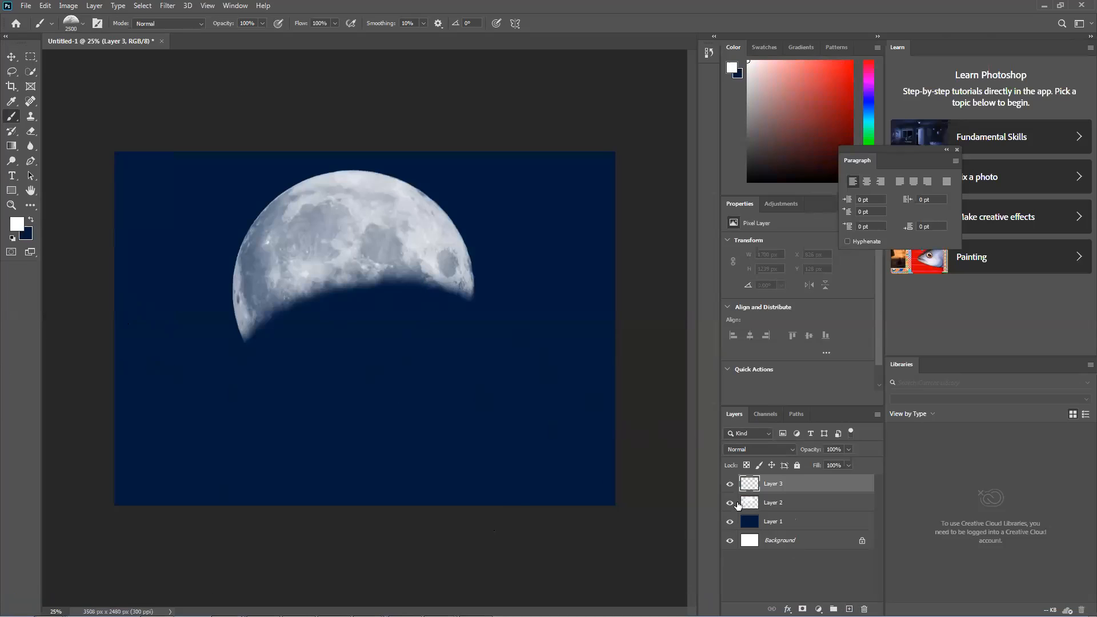
{"action": "left_click", "coordinate": [730, 502]}
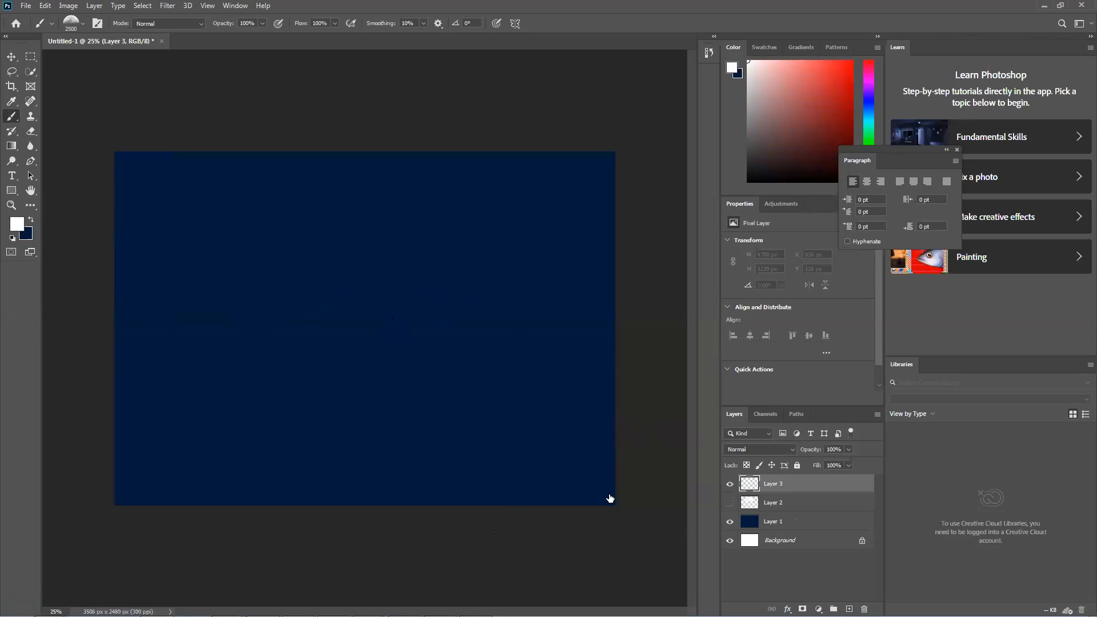
{"action": "left_click", "coordinate": [455, 447]}
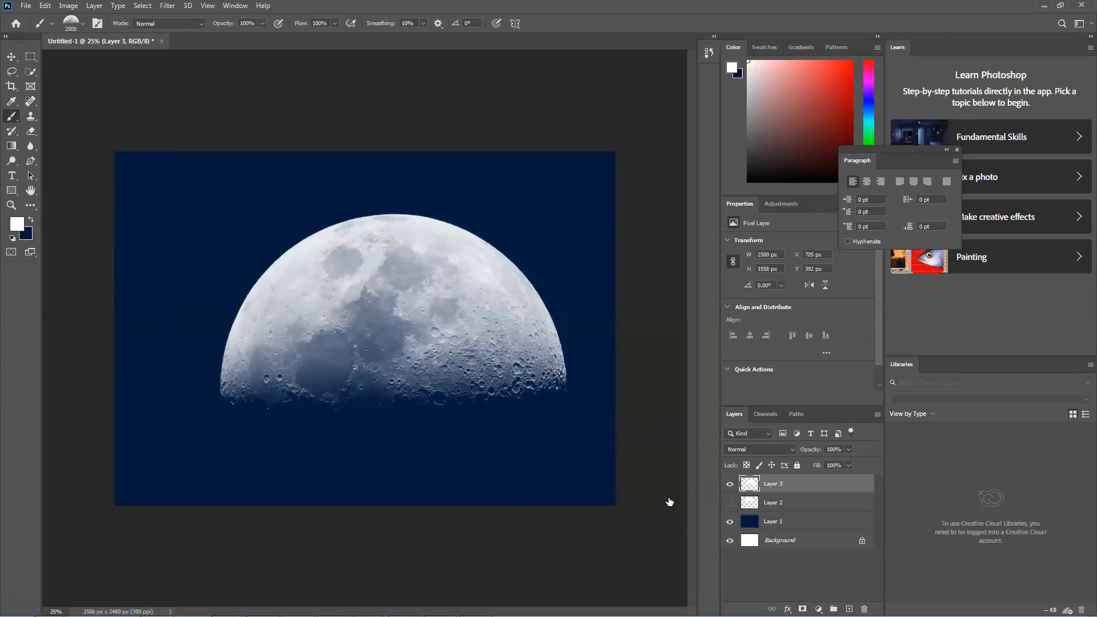
Step: Hide Layer 3, add a new layer above it and choose the Moon 10 brush
{"action": "left_click", "coordinate": [729, 484]}
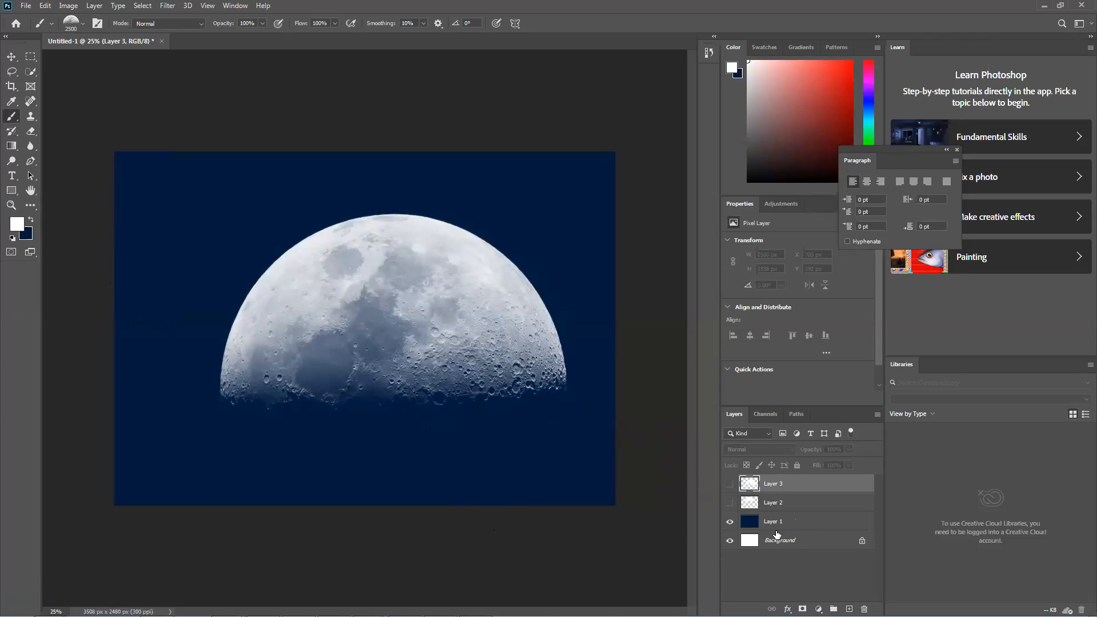
{"action": "left_click", "coordinate": [849, 610]}
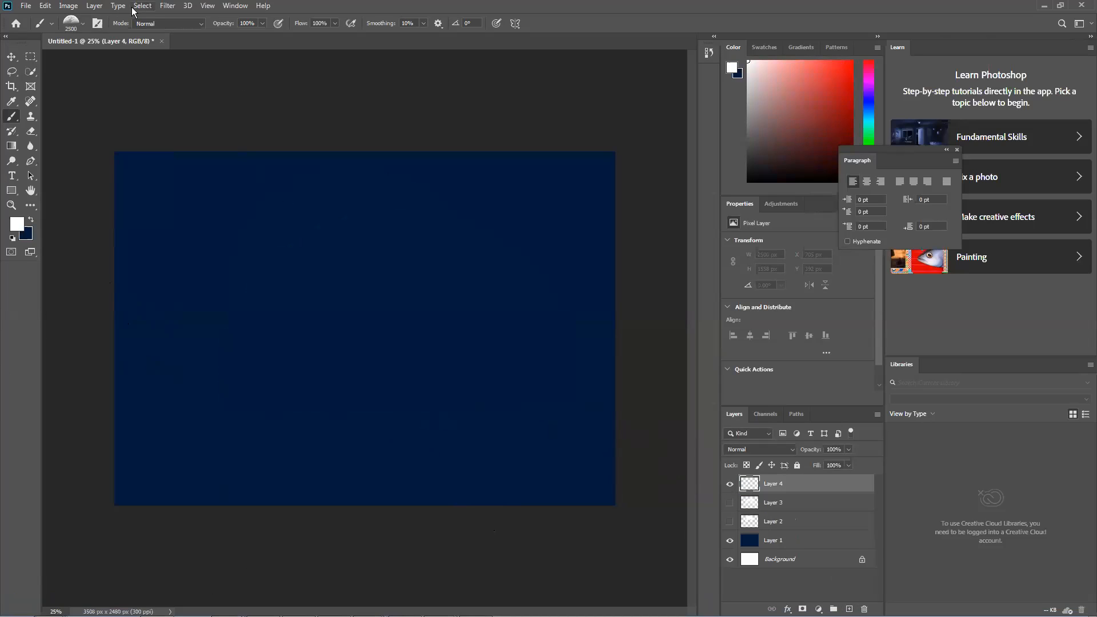
{"action": "left_click", "coordinate": [84, 25]}
{"action": "scroll", "coordinate": [77, 172], "scroll_direction": "down", "scroll_amount": 5}
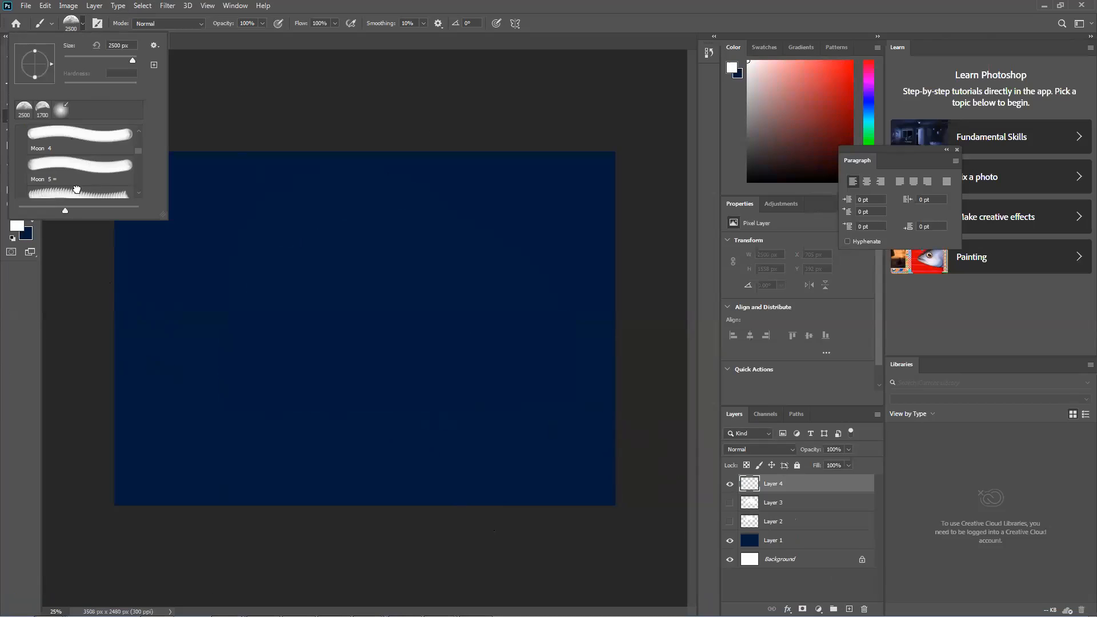
{"action": "left_click", "coordinate": [76, 190]}
{"action": "key", "text": "period"}
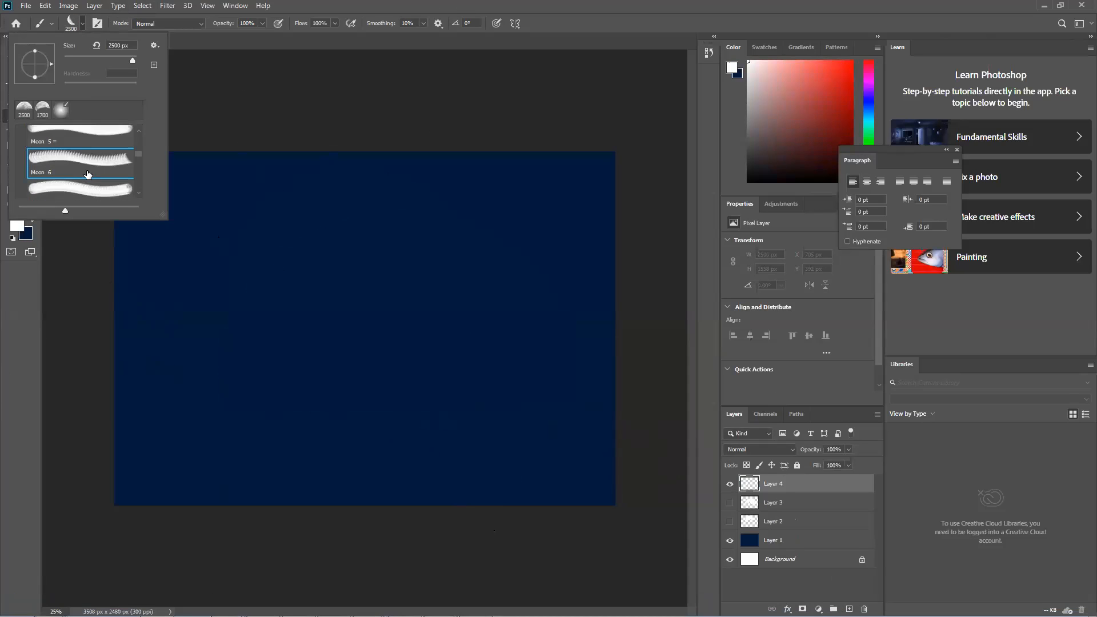
{"action": "scroll", "coordinate": [75, 176], "scroll_direction": "down", "scroll_amount": 2}
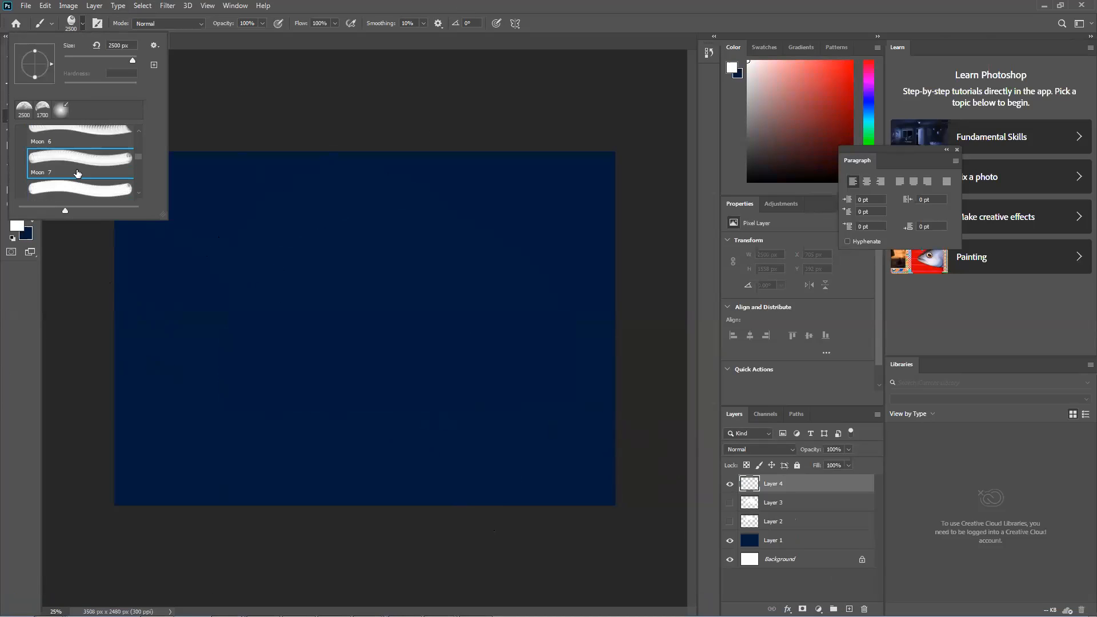
{"action": "left_click", "coordinate": [92, 178]}
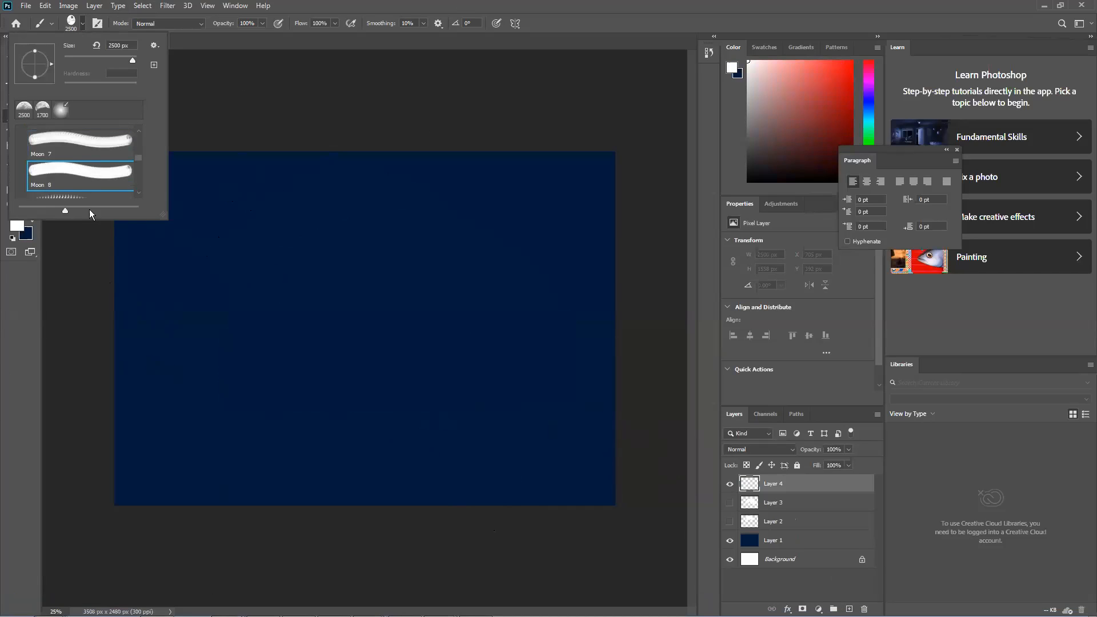
{"action": "scroll", "coordinate": [76, 155], "scroll_direction": "down", "scroll_amount": 2}
{"action": "left_click", "coordinate": [99, 189]}
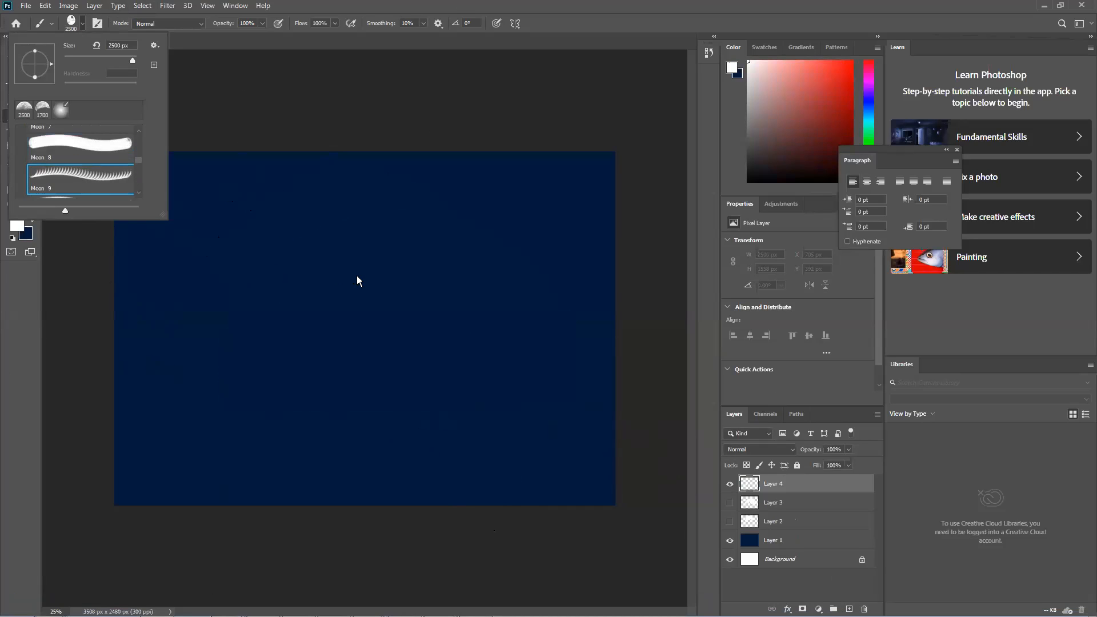
{"action": "key", "text": "period"}
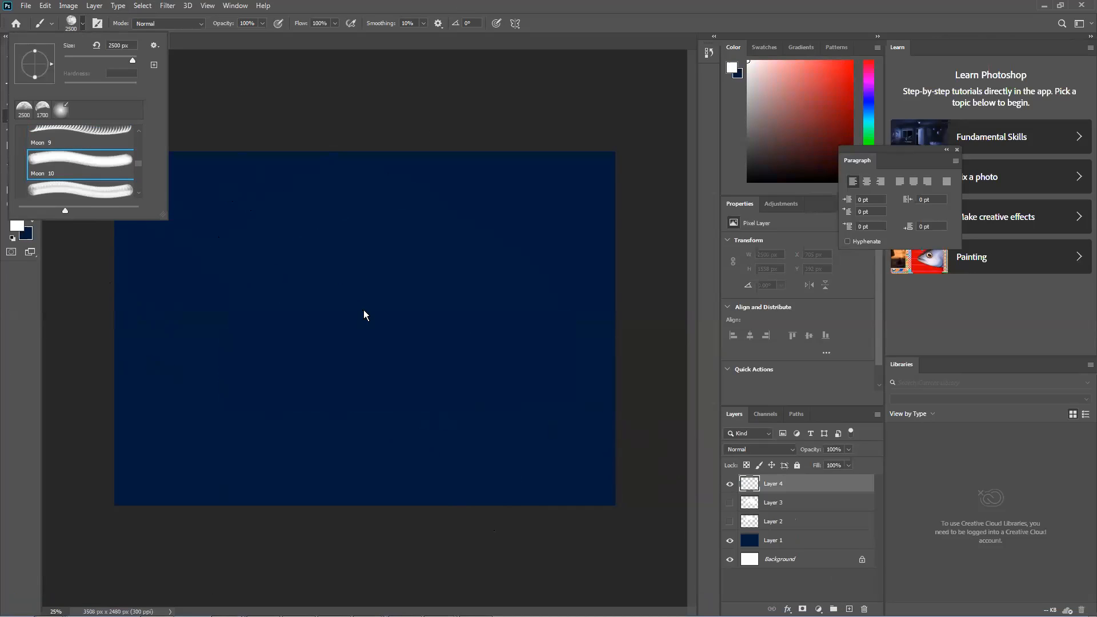
{"action": "left_click", "coordinate": [389, 313]}
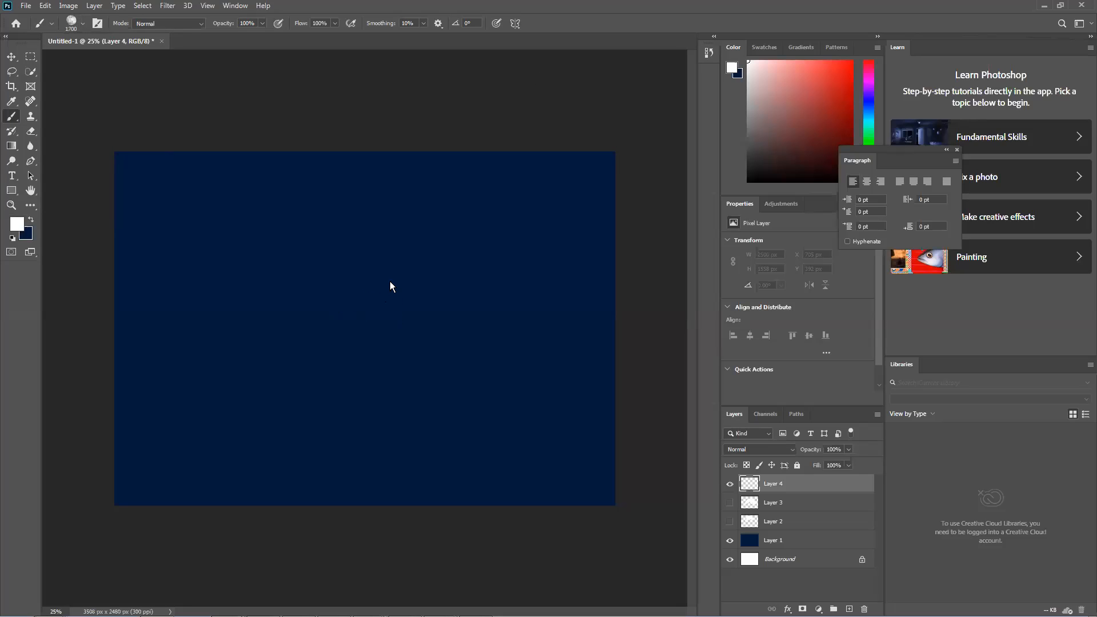
Step: Stamp a white 1600 px full moon on Layer 4, then scale it to about 1078 × 1064 px just above the canvas centre
{"action": "left_click", "coordinate": [432, 264]}
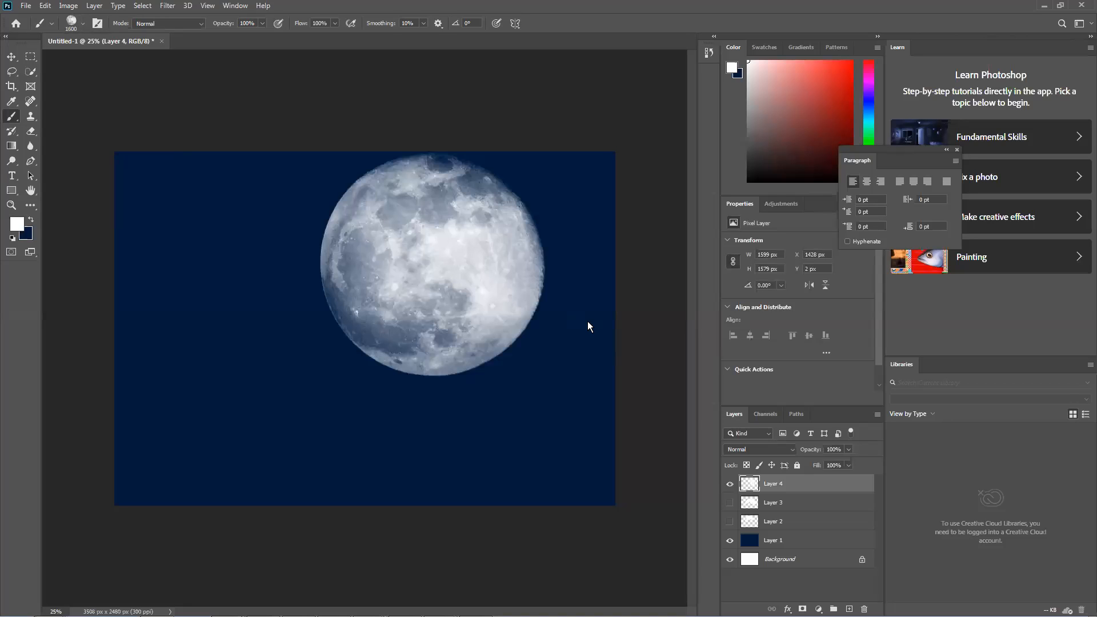
{"action": "left_click", "coordinate": [11, 56]}
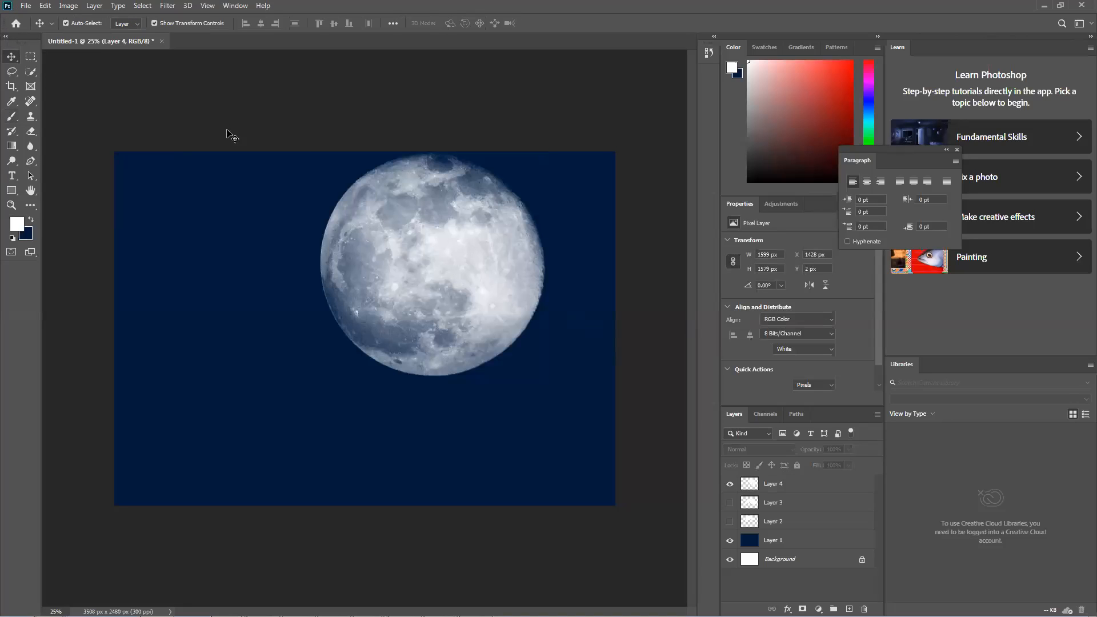
{"action": "left_click_drag", "start_coordinate": [546, 376], "coordinate": [471, 306]}
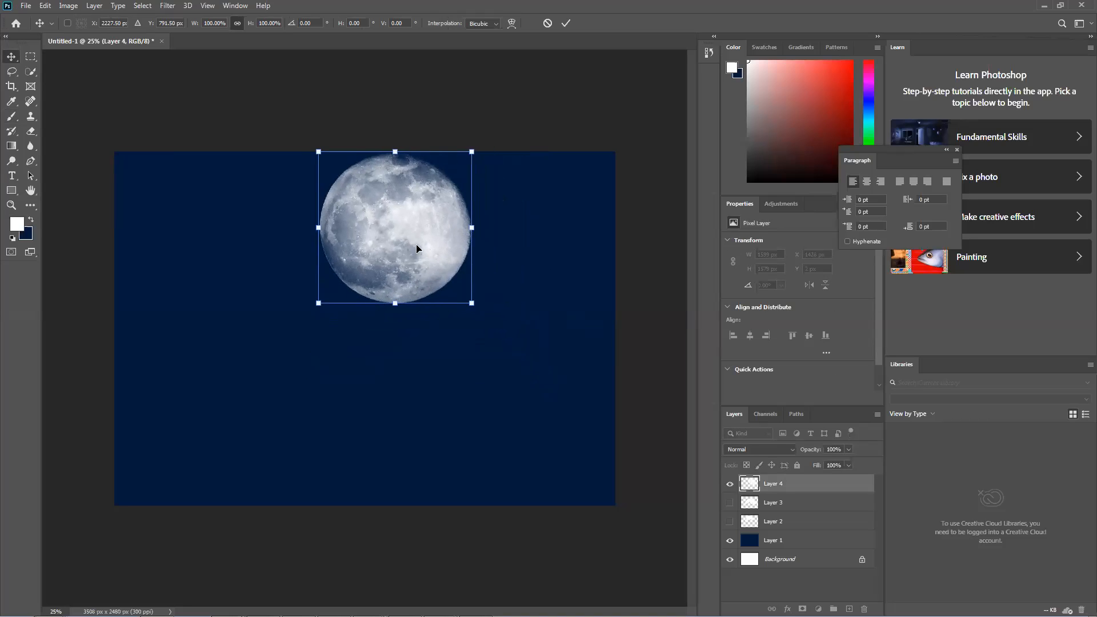
{"action": "left_click_drag", "start_coordinate": [416, 248], "coordinate": [429, 285]}
{"action": "key", "text": "Return"}
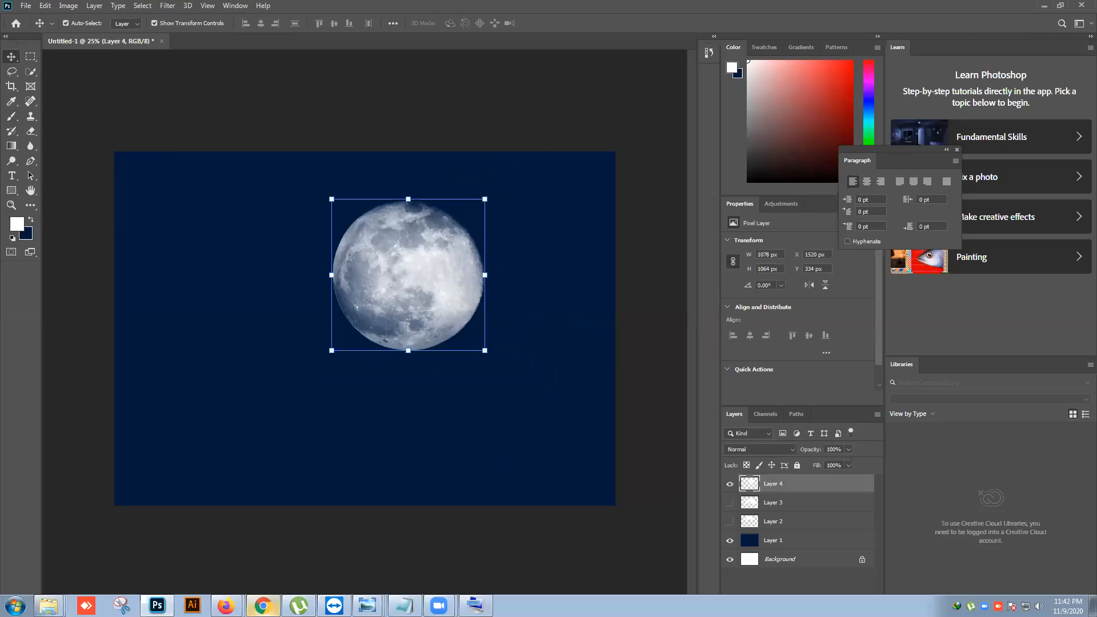
Step: Switch to the Brusheezy page in the private Firefox window and search for "star" brushes
{"action": "left_click", "coordinate": [263, 606]}
{"action": "left_click", "coordinate": [226, 606]}
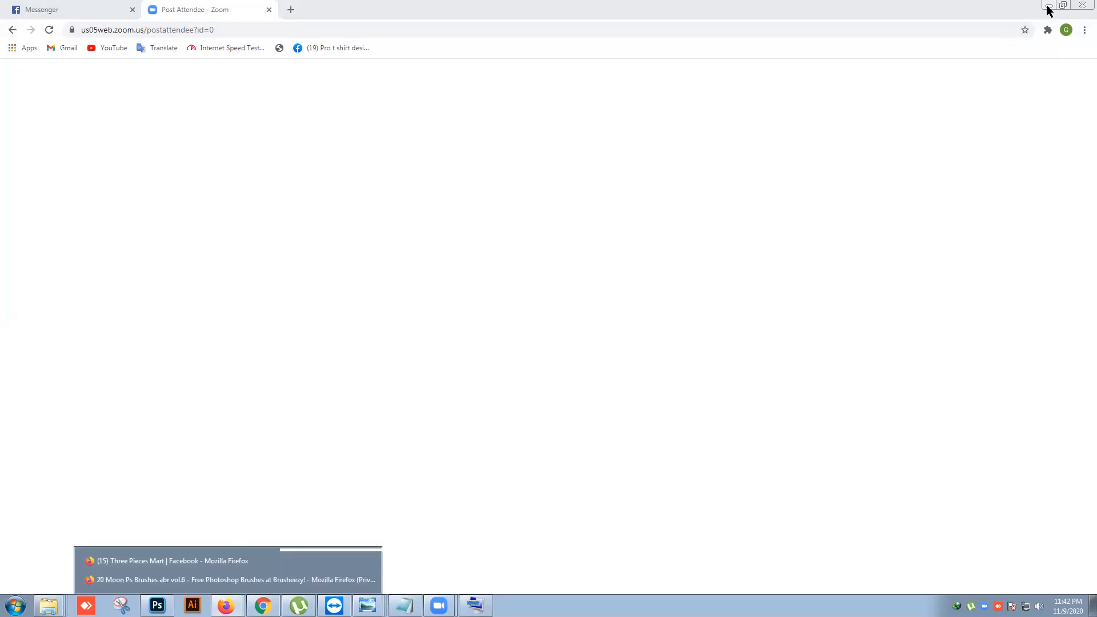
{"action": "left_click", "coordinate": [1049, 8]}
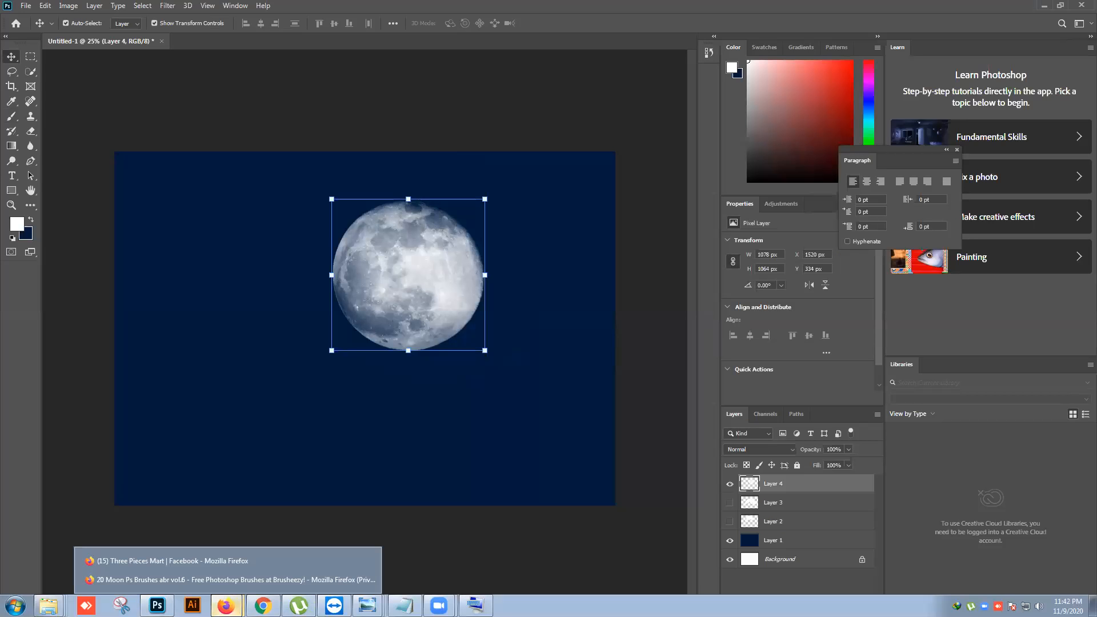
{"action": "left_click", "coordinate": [211, 579]}
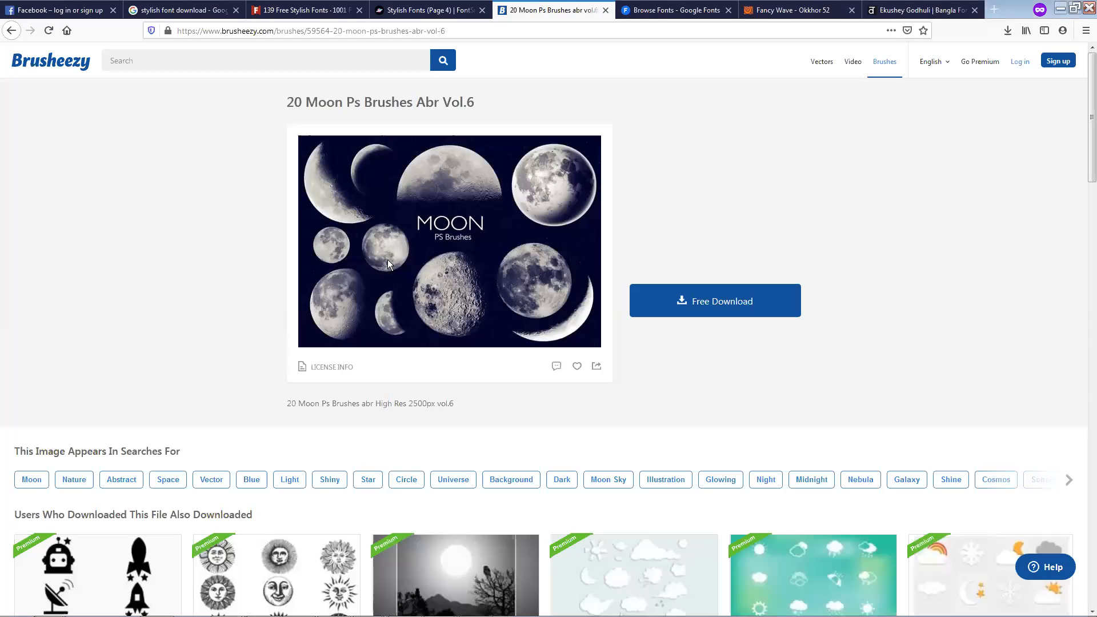
{"action": "left_click", "coordinate": [255, 58]}
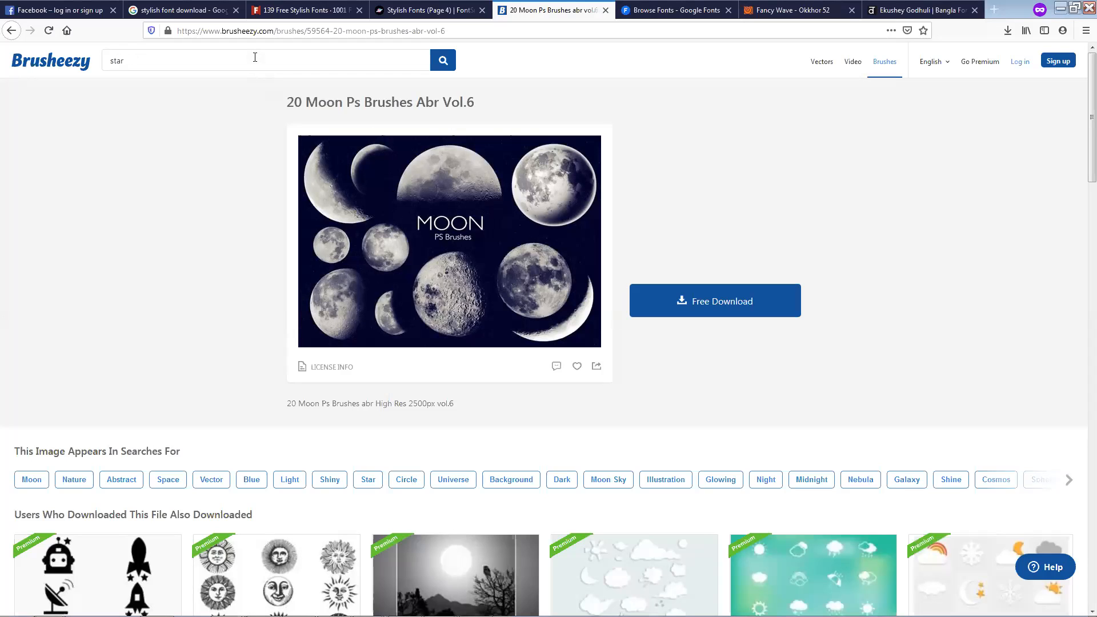
{"action": "key", "text": "Return"}
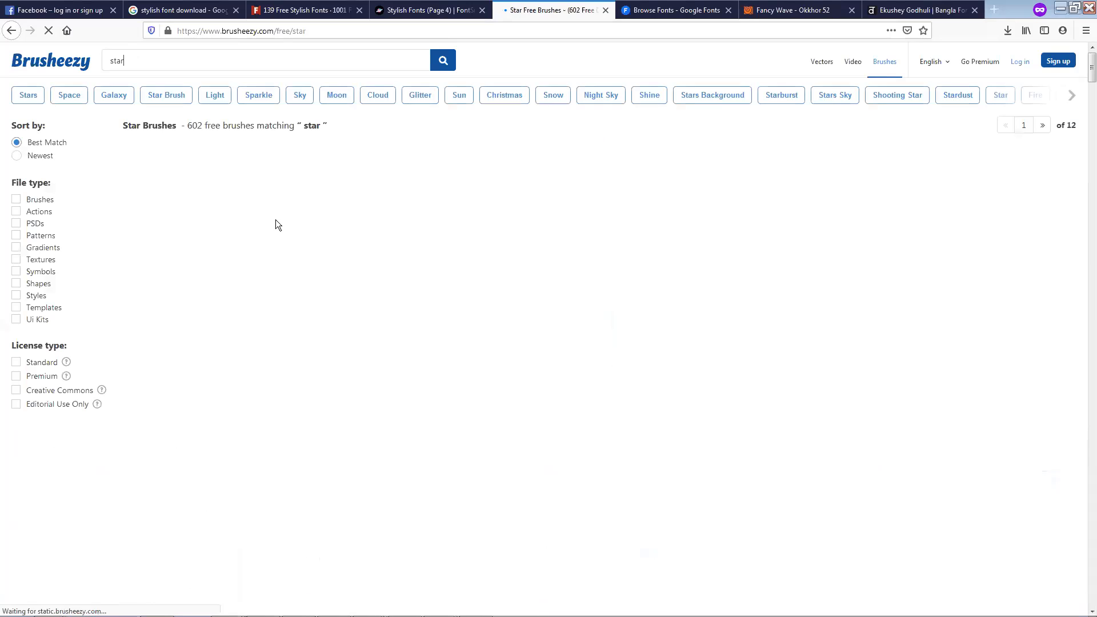
Step: Open the Moon Phases Ps Brushes Abr set from the star results and start its free download
{"action": "scroll", "coordinate": [515, 317], "scroll_direction": "down", "scroll_amount": 2}
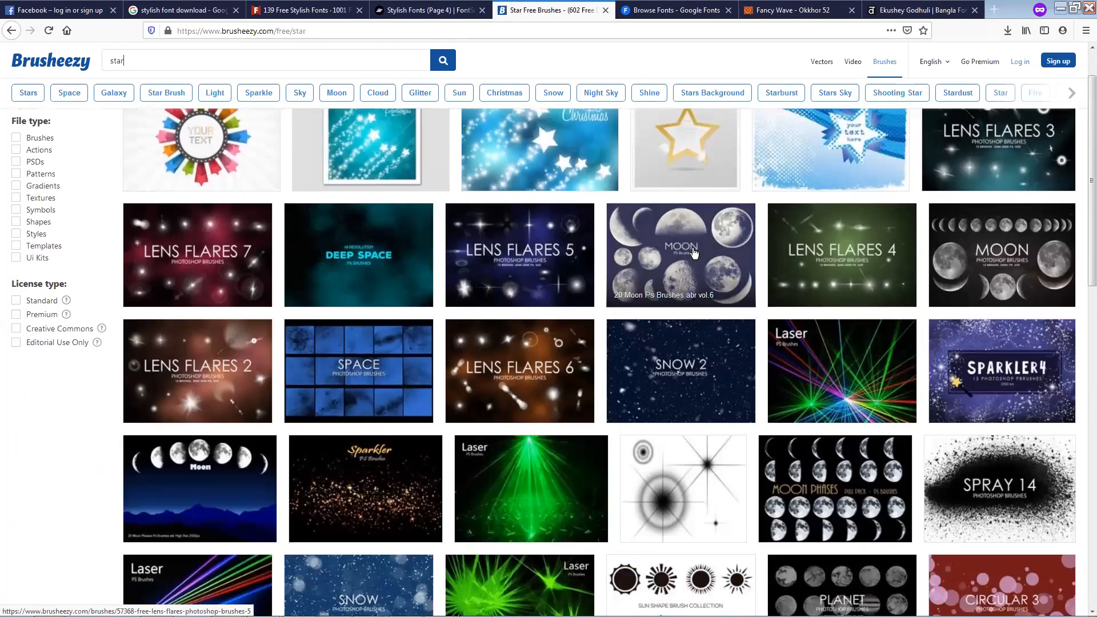
{"action": "scroll", "coordinate": [811, 342], "scroll_direction": "down", "scroll_amount": 2}
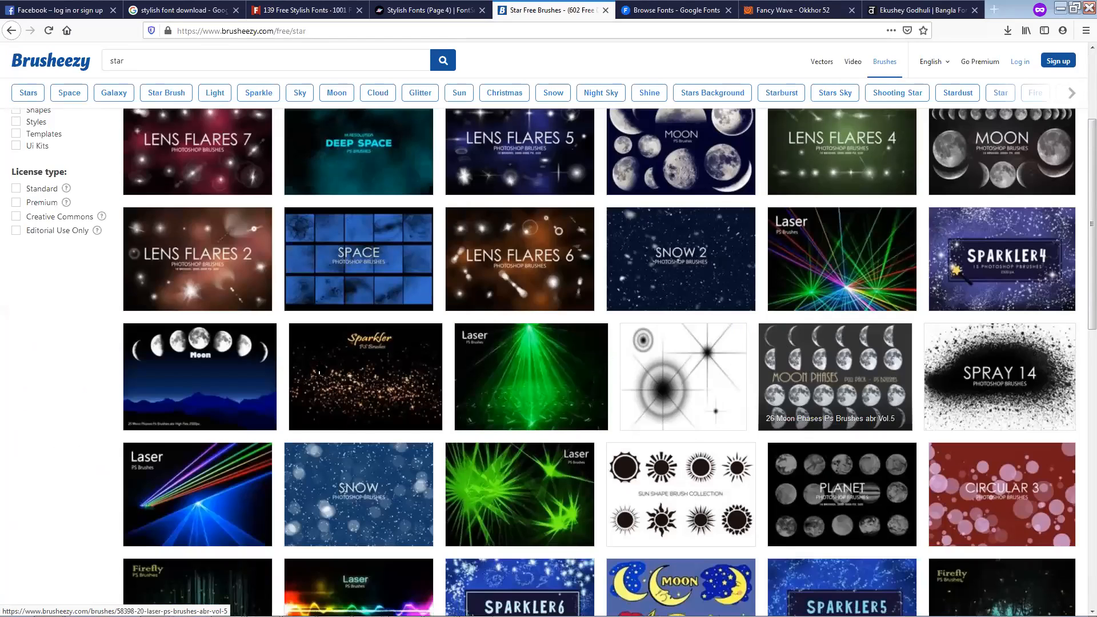
{"action": "scroll", "coordinate": [182, 335], "scroll_direction": "down", "scroll_amount": 1}
{"action": "left_click", "coordinate": [182, 333]}
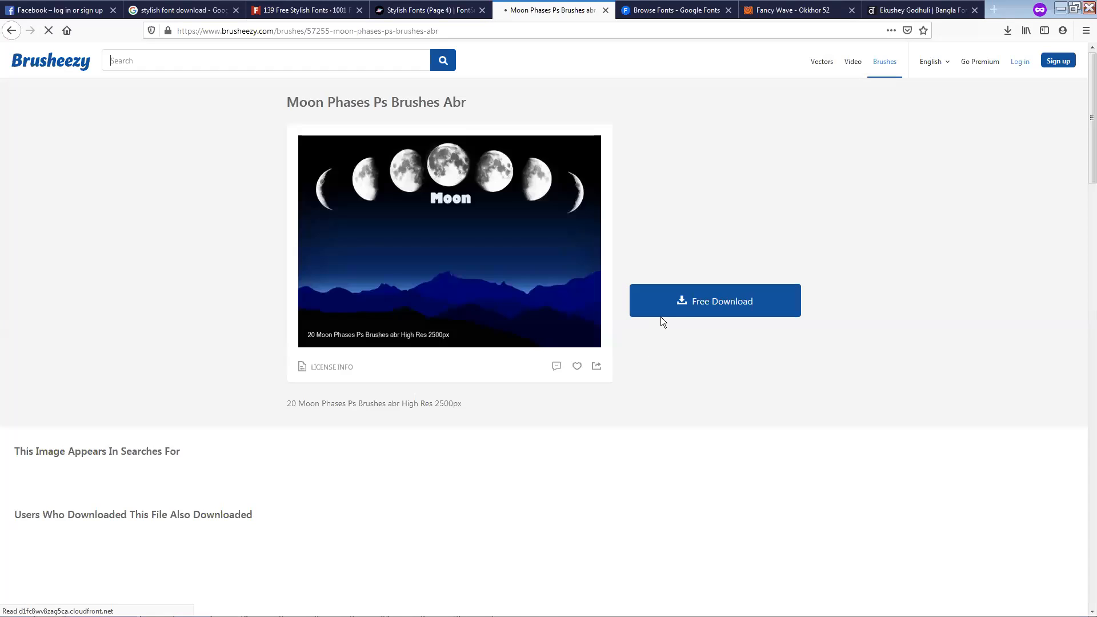
{"action": "left_click", "coordinate": [681, 309]}
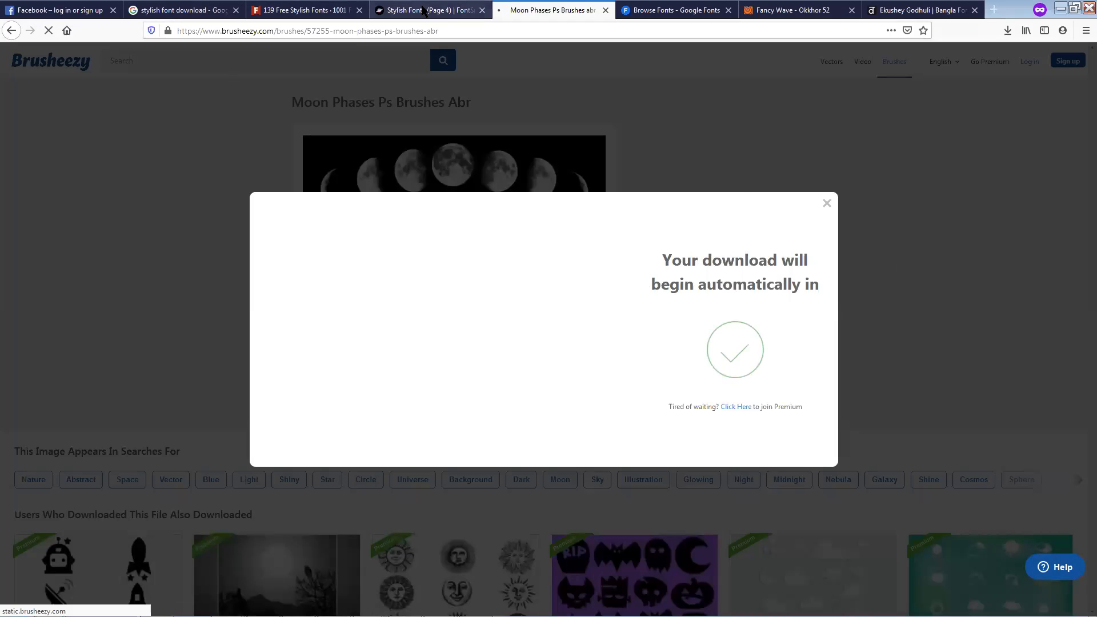
Step: Return to the star results and open the 20 Moon Ps Brushes Abr Vol.6 page
{"action": "left_click", "coordinate": [10, 30]}
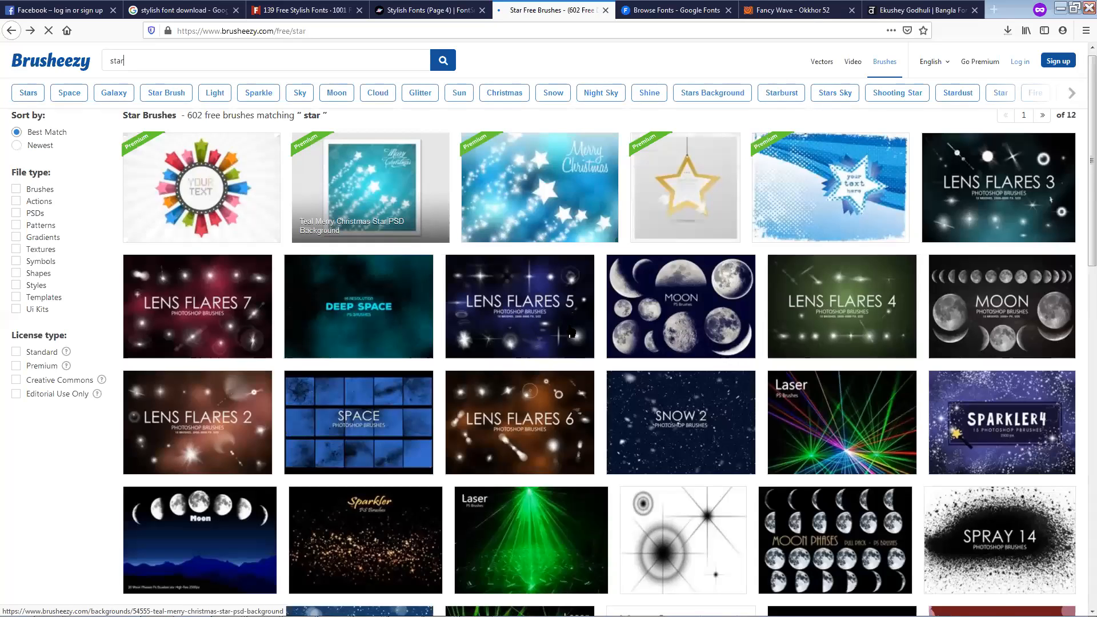
{"action": "scroll", "coordinate": [700, 273], "scroll_direction": "down", "scroll_amount": 1}
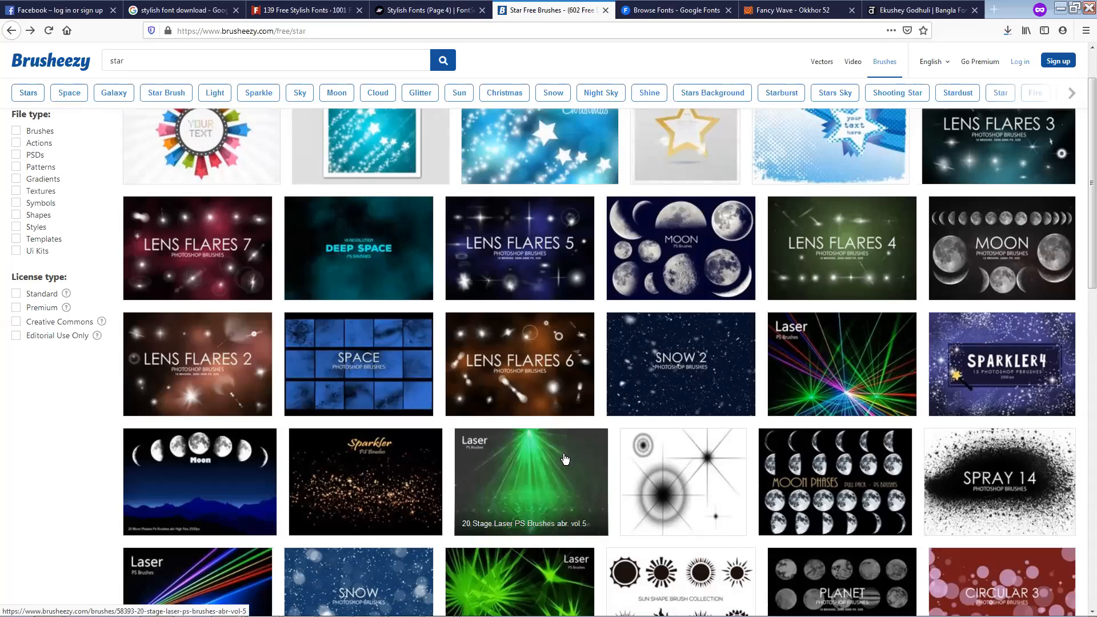
{"action": "left_click", "coordinate": [684, 270]}
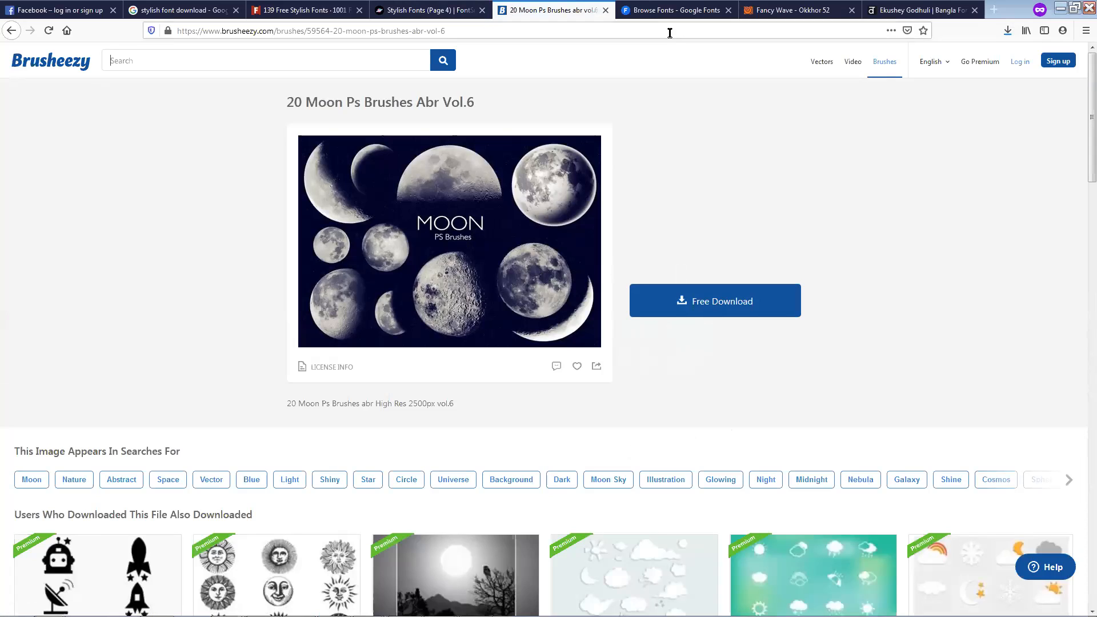
Step: Search Brusheezy for "tree" brushes and look through the first page of results
{"action": "left_click", "coordinate": [255, 56]}
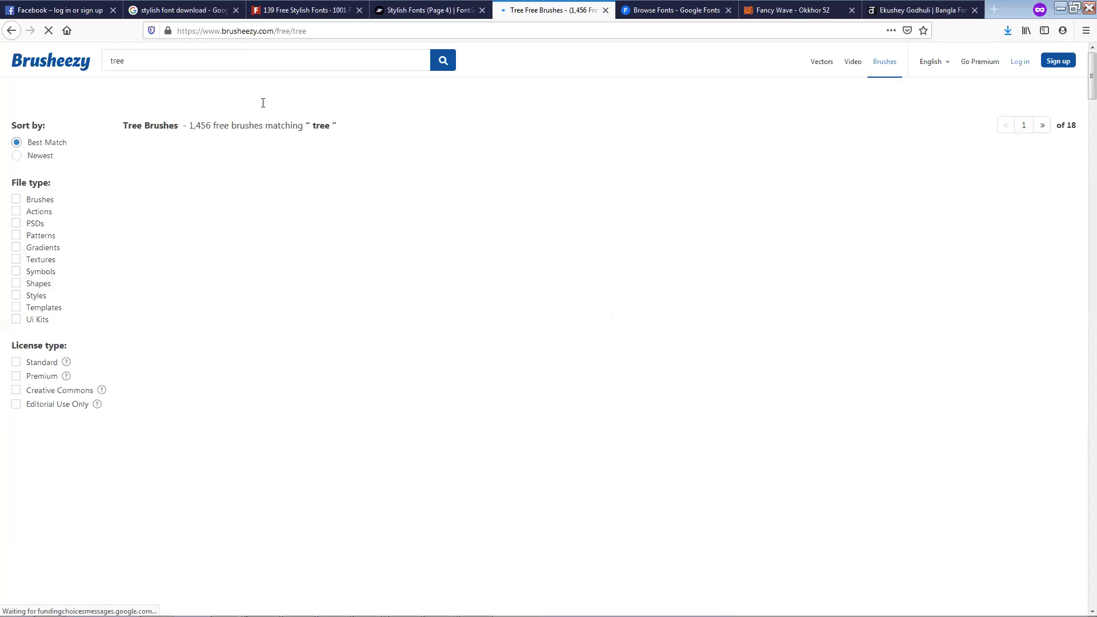
{"action": "scroll", "coordinate": [347, 277], "scroll_direction": "down", "scroll_amount": 2}
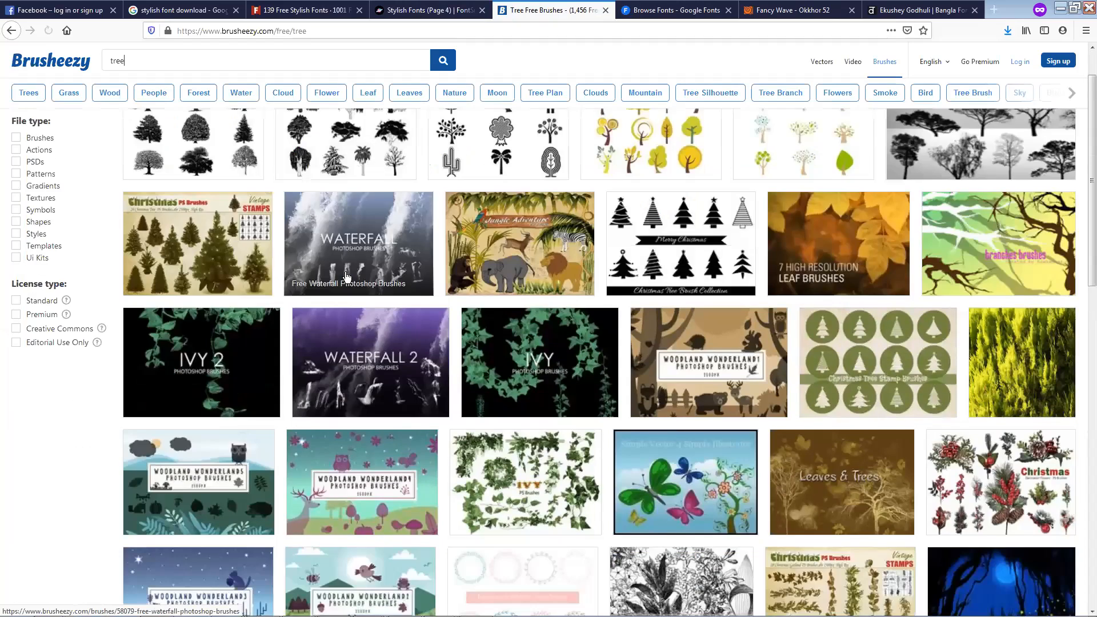
{"action": "scroll", "coordinate": [593, 388], "scroll_direction": "down", "scroll_amount": 3}
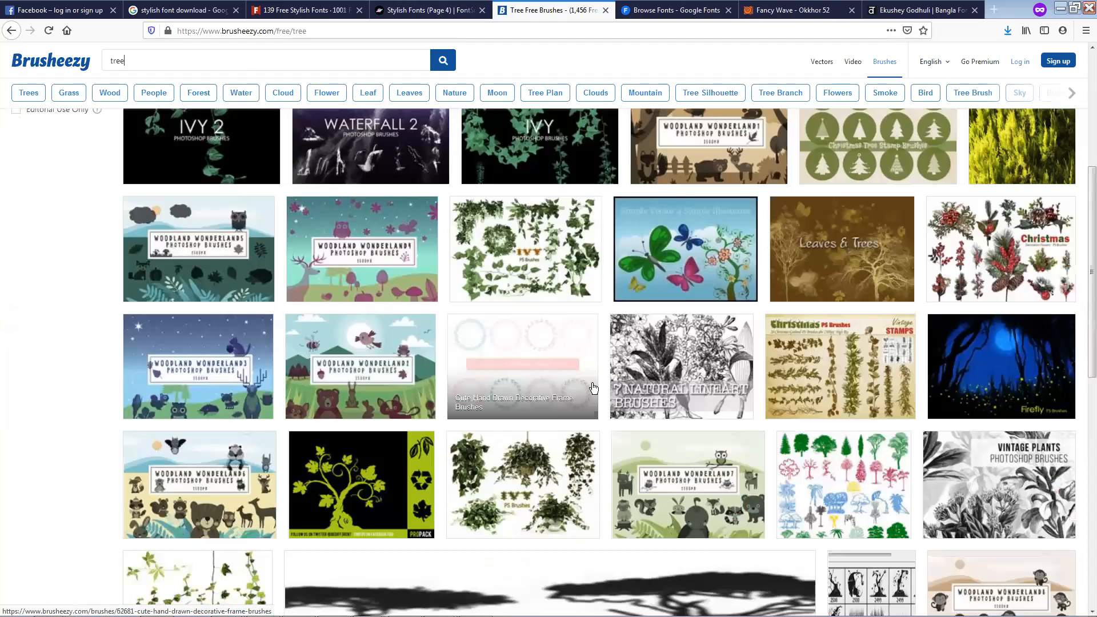
{"action": "scroll", "coordinate": [593, 386], "scroll_direction": "down", "scroll_amount": 4}
{"action": "scroll", "coordinate": [593, 375], "scroll_direction": "up", "scroll_amount": 9}
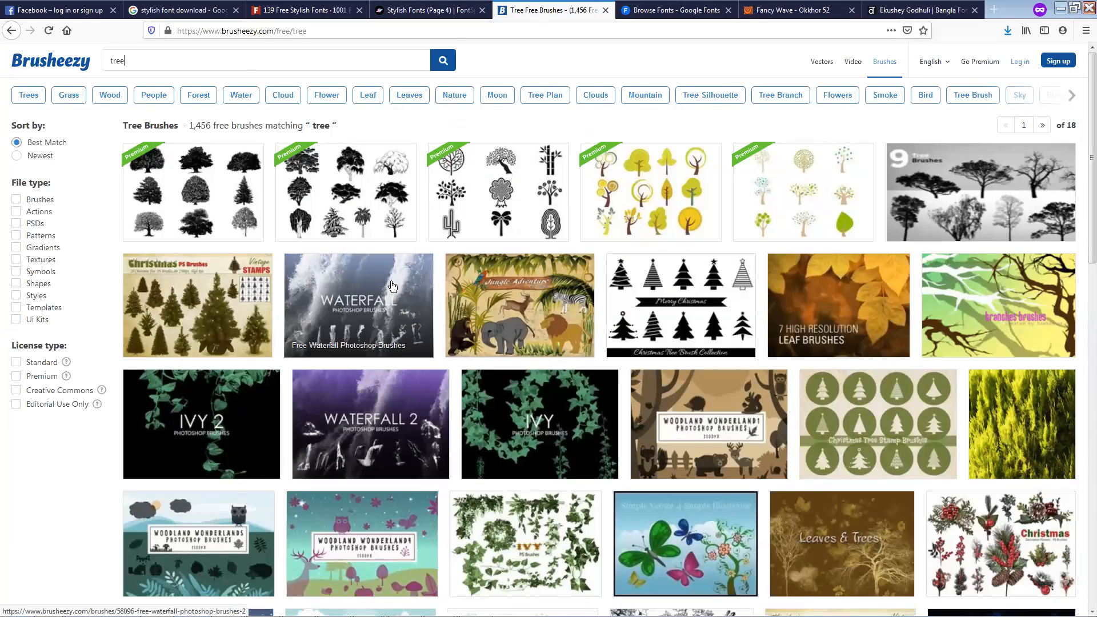
{"action": "scroll", "coordinate": [568, 456], "scroll_direction": "down", "scroll_amount": 2}
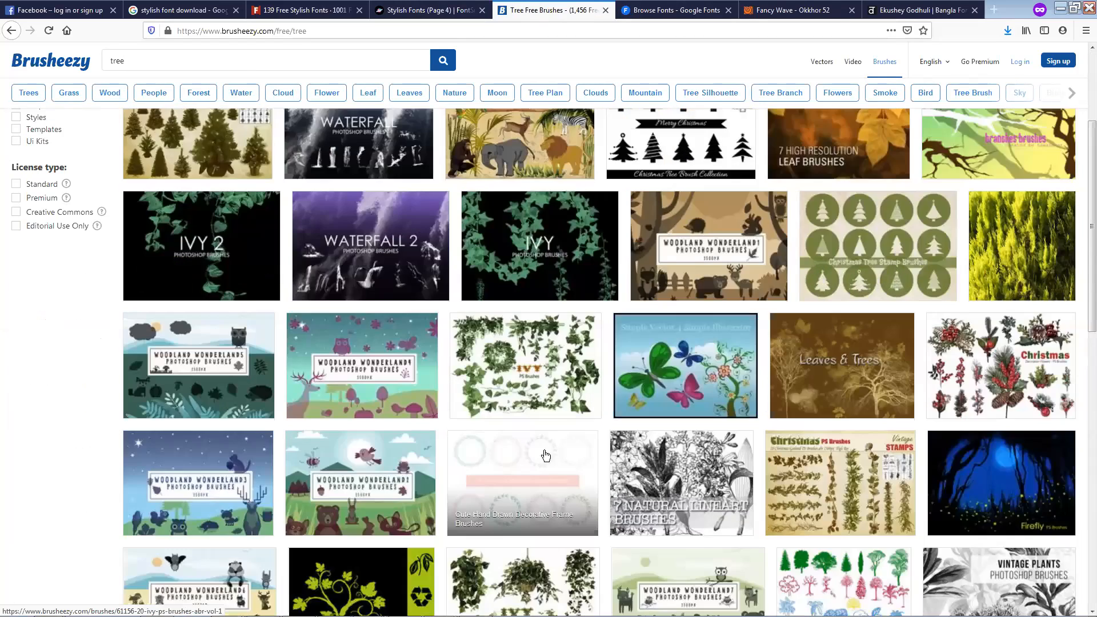
{"action": "scroll", "coordinate": [483, 362], "scroll_direction": "down", "scroll_amount": 1}
{"action": "scroll", "coordinate": [466, 366], "scroll_direction": "down", "scroll_amount": 1}
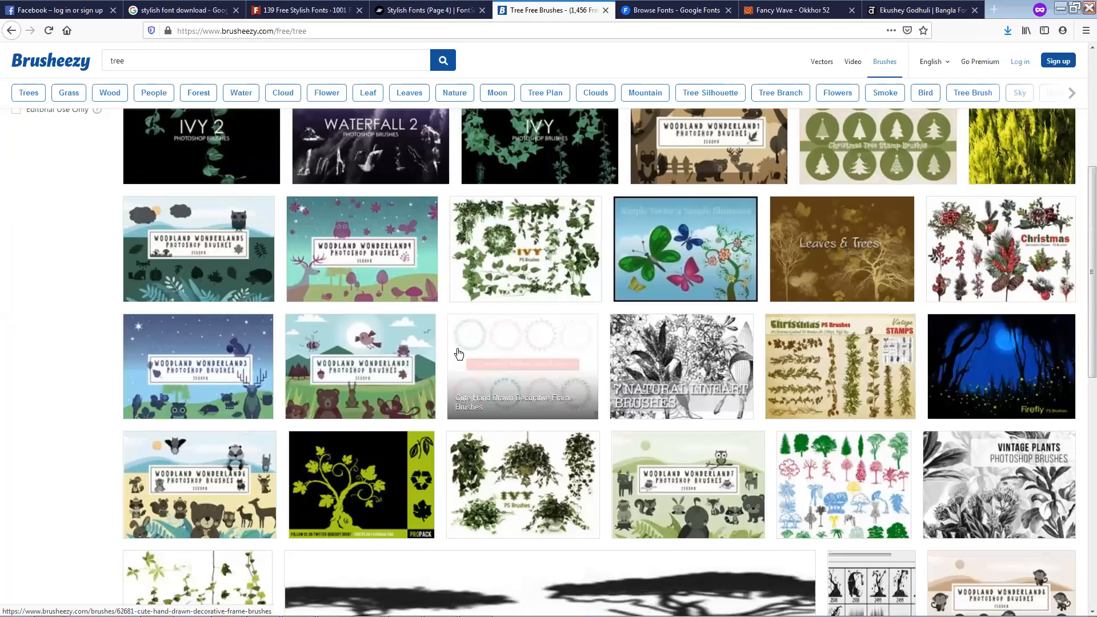
{"action": "scroll", "coordinate": [511, 363], "scroll_direction": "down", "scroll_amount": 8}
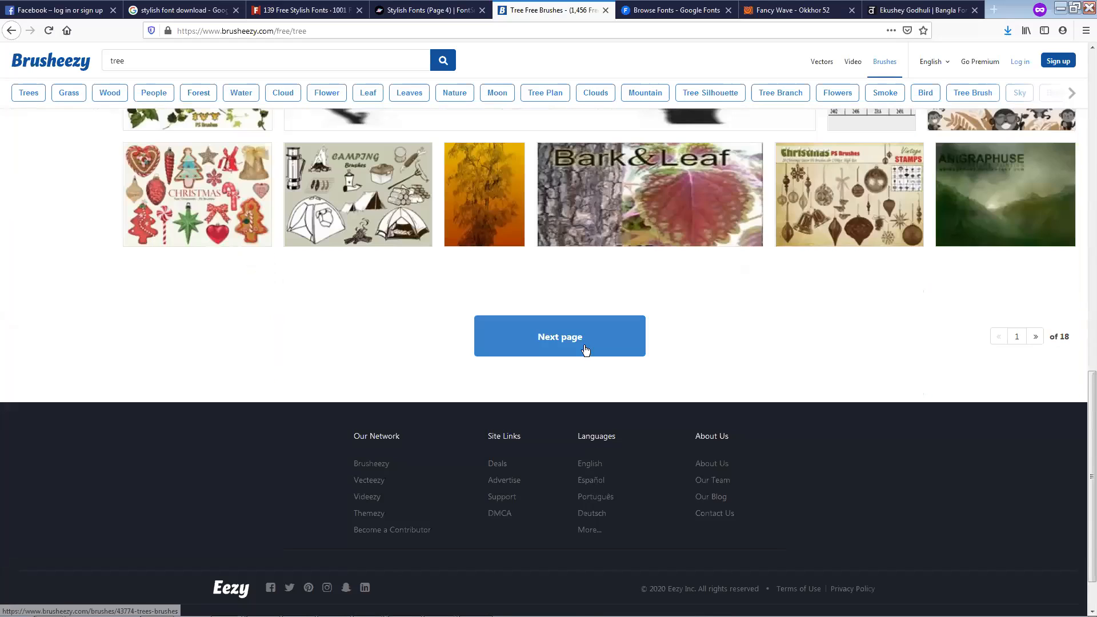
Step: Go to the second page of tree results and start the free download of 30 HighRes Tree Brushes
{"action": "left_click", "coordinate": [590, 350]}
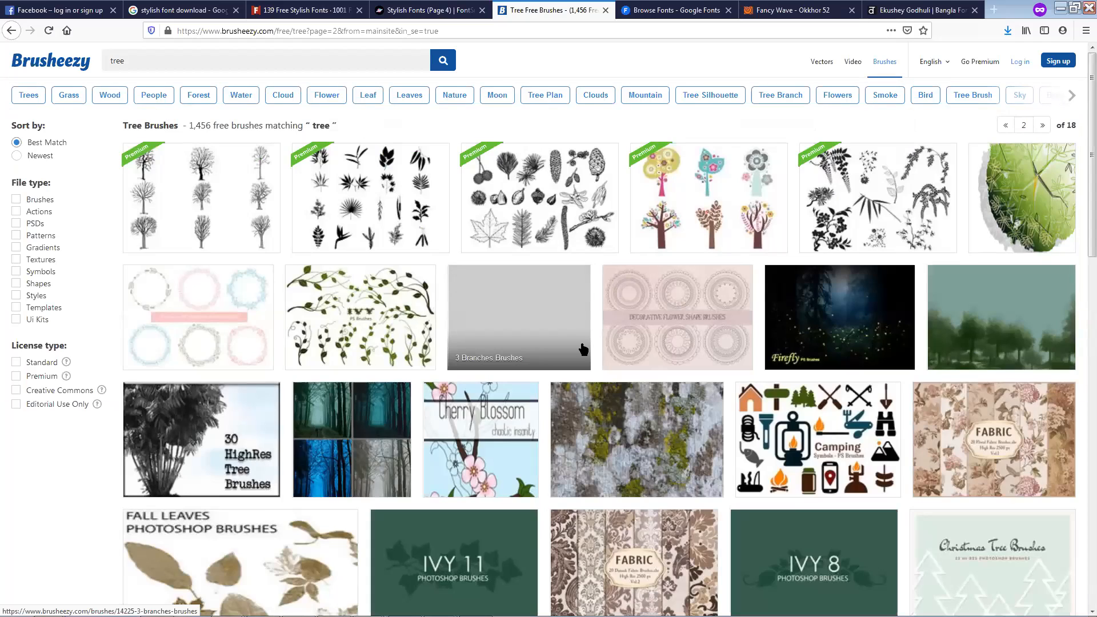
{"action": "scroll", "coordinate": [582, 350], "scroll_direction": "down", "scroll_amount": 3}
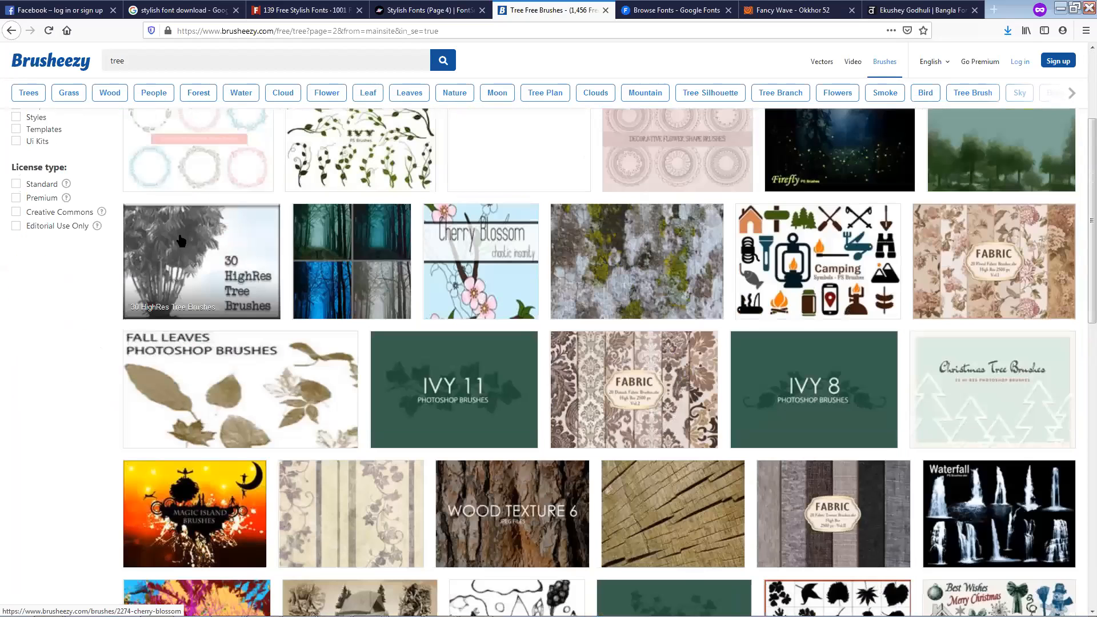
{"action": "left_click", "coordinate": [217, 291]}
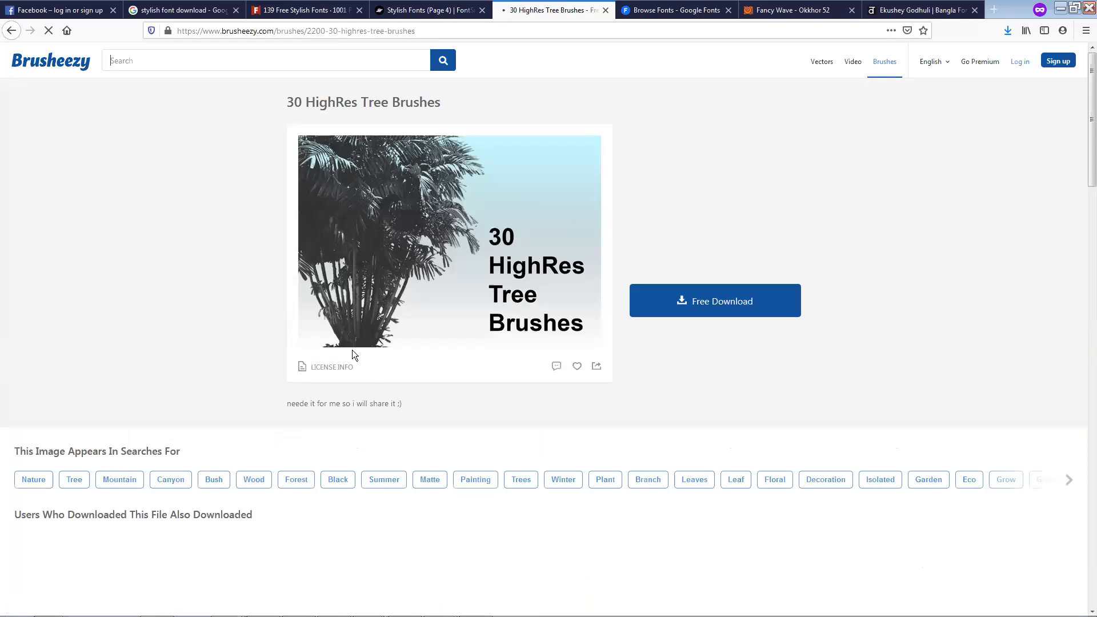
{"action": "left_click", "coordinate": [670, 297]}
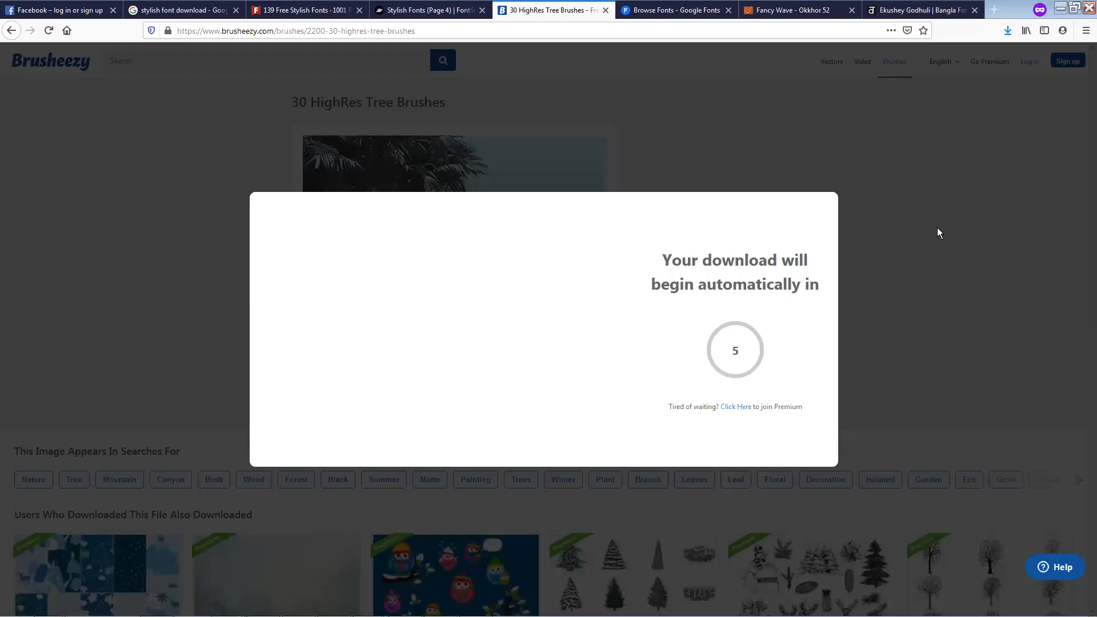
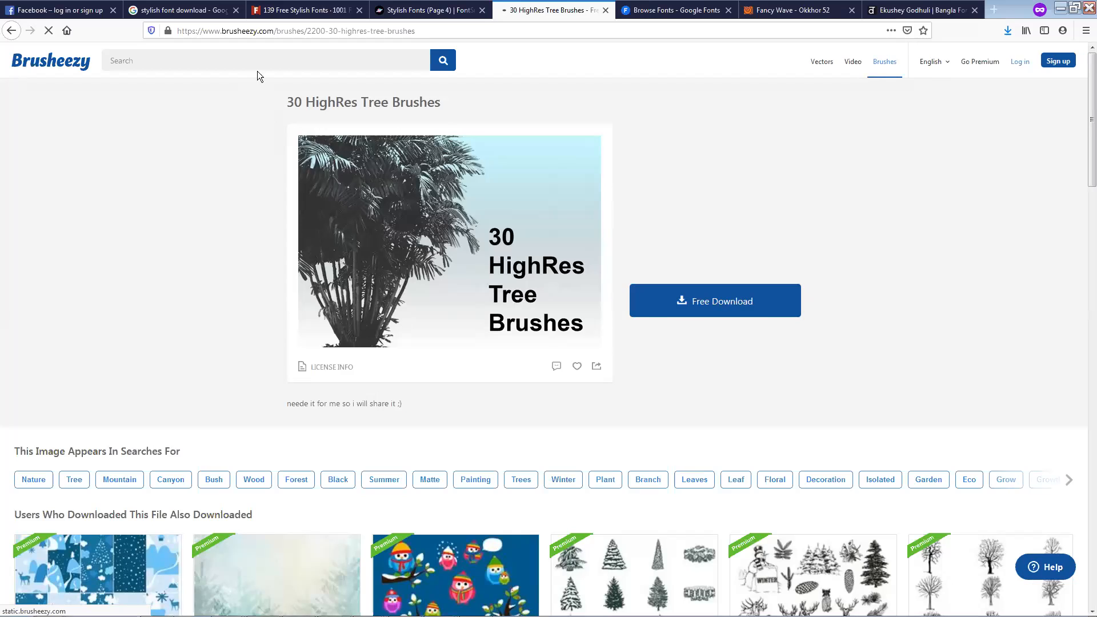
Step: Search for "bird" brushes and open the Birds Brushes set with black silhouettes on a blue sky
{"action": "left_click", "coordinate": [287, 60]}
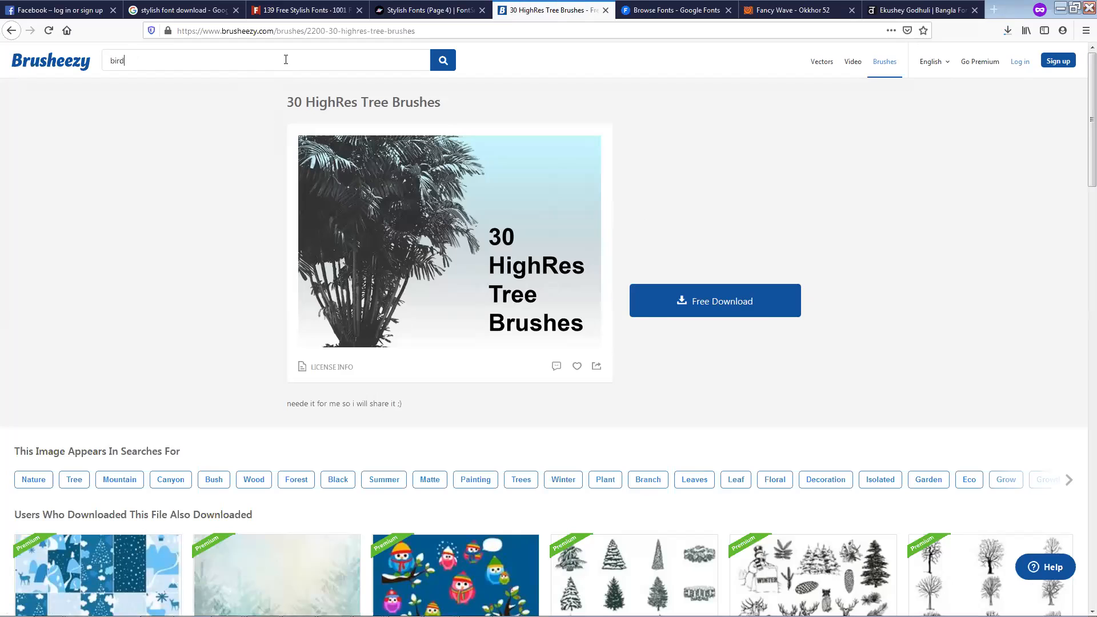
{"action": "key", "text": "Return"}
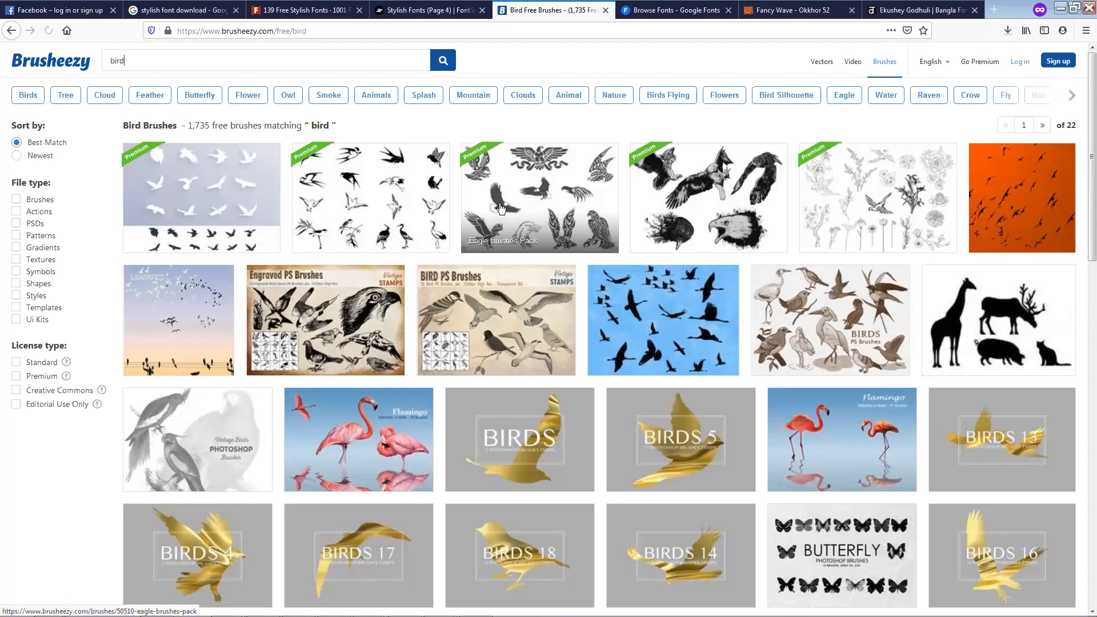
{"action": "scroll", "coordinate": [501, 211], "scroll_direction": "down", "scroll_amount": 4}
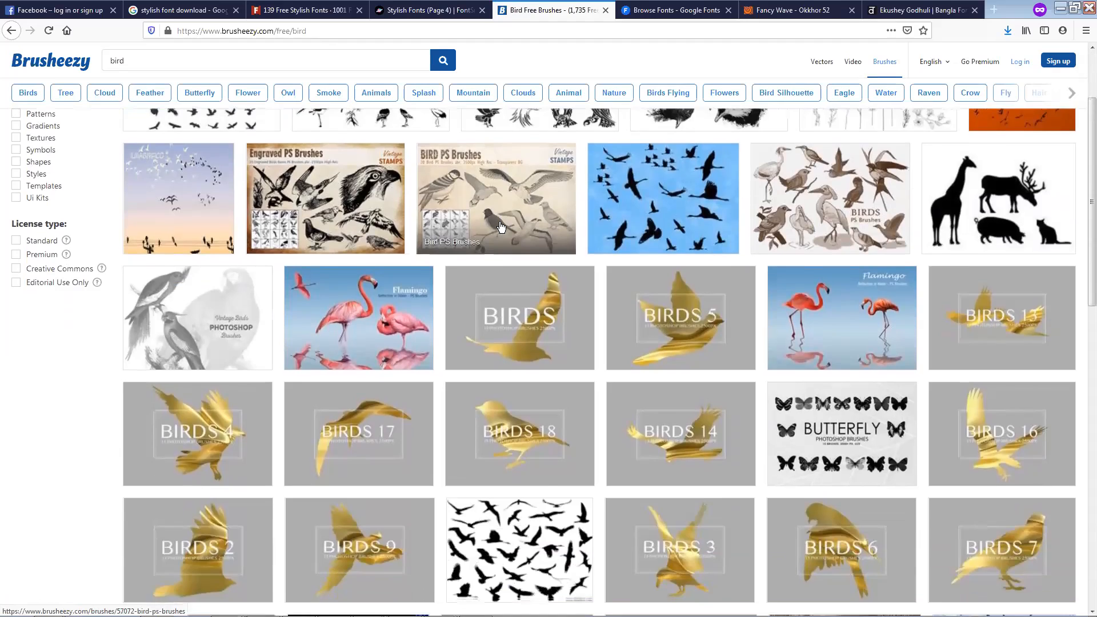
{"action": "scroll", "coordinate": [496, 223], "scroll_direction": "up", "scroll_amount": 4}
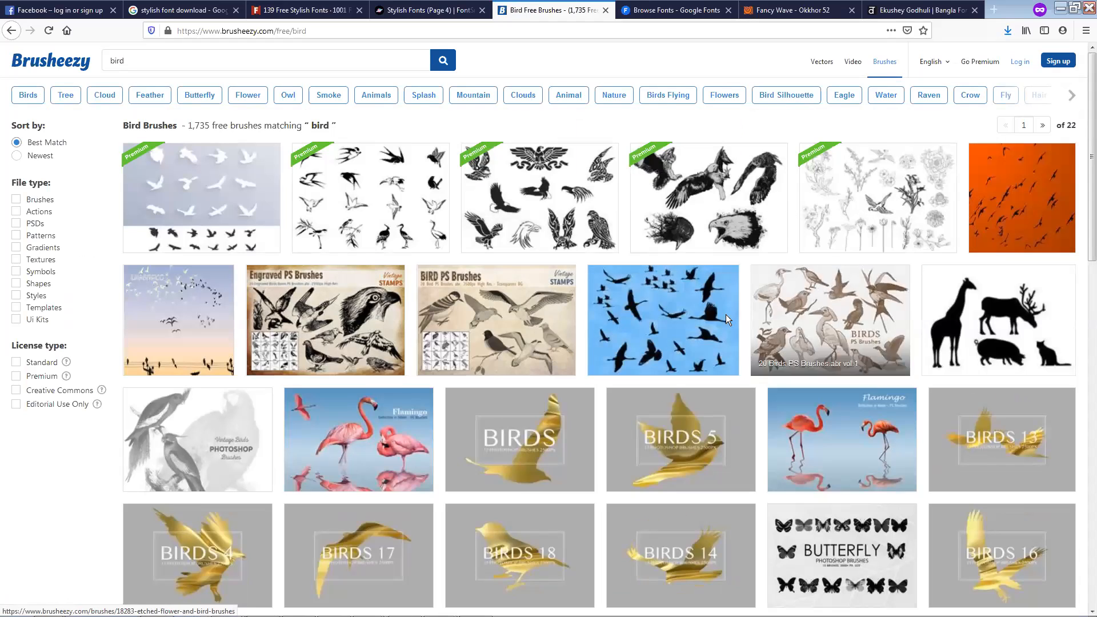
{"action": "left_click", "coordinate": [626, 326]}
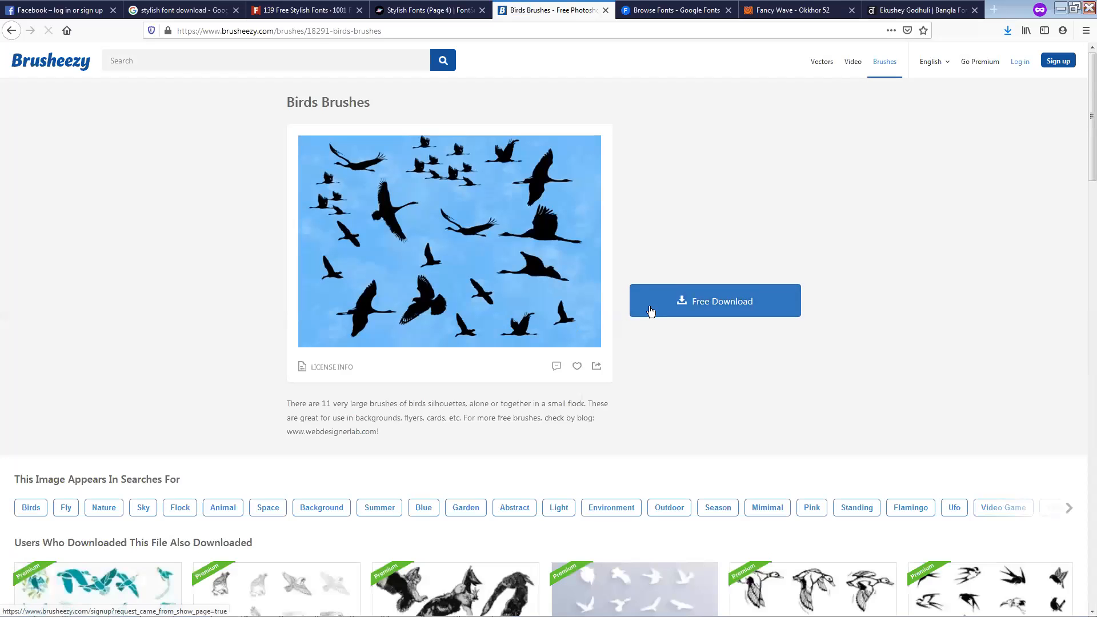
Step: Dismiss the free-account sign-up form and start the free download of Birds Brushes
{"action": "left_click", "coordinate": [566, 307]}
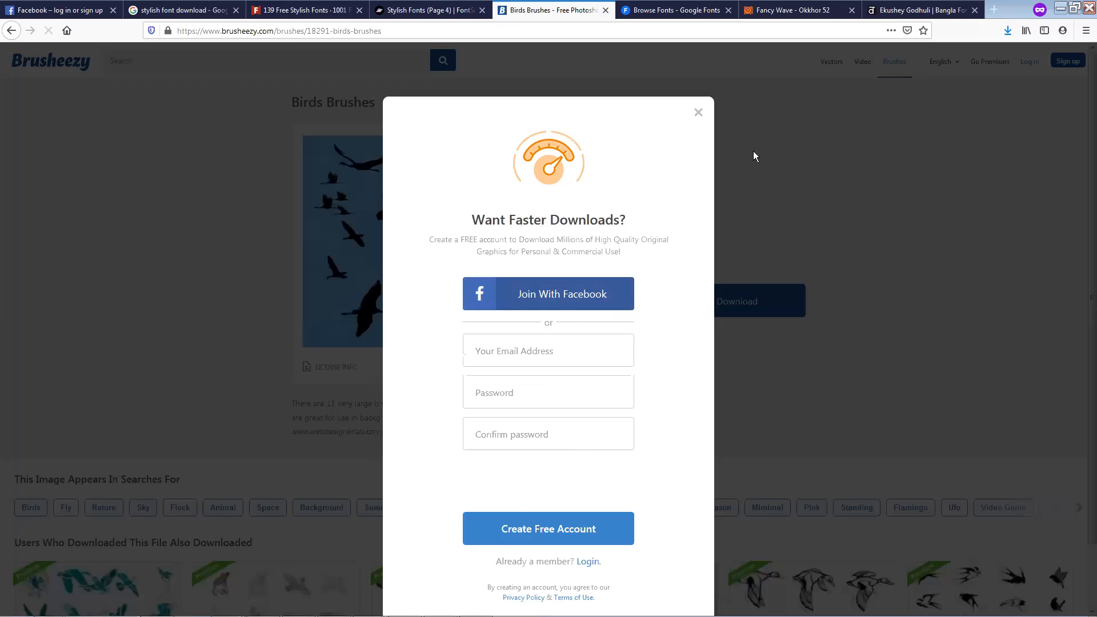
{"action": "scroll", "coordinate": [588, 488], "scroll_direction": "down", "scroll_amount": 2}
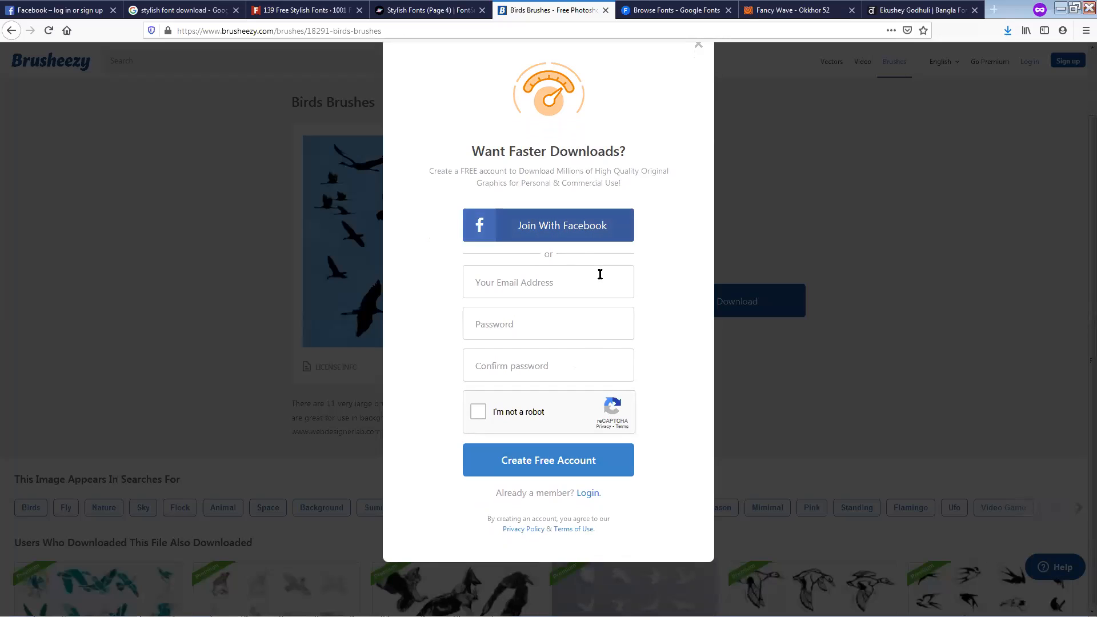
{"action": "scroll", "coordinate": [636, 209], "scroll_direction": "up", "scroll_amount": 2}
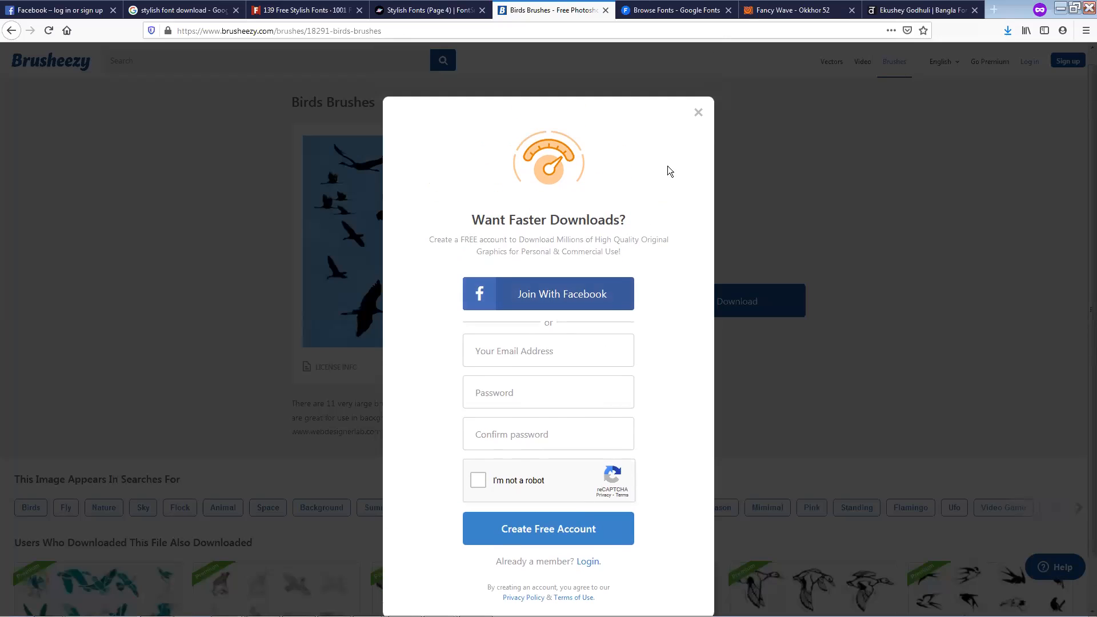
{"action": "left_click", "coordinate": [698, 112]}
{"action": "left_click", "coordinate": [746, 308]}
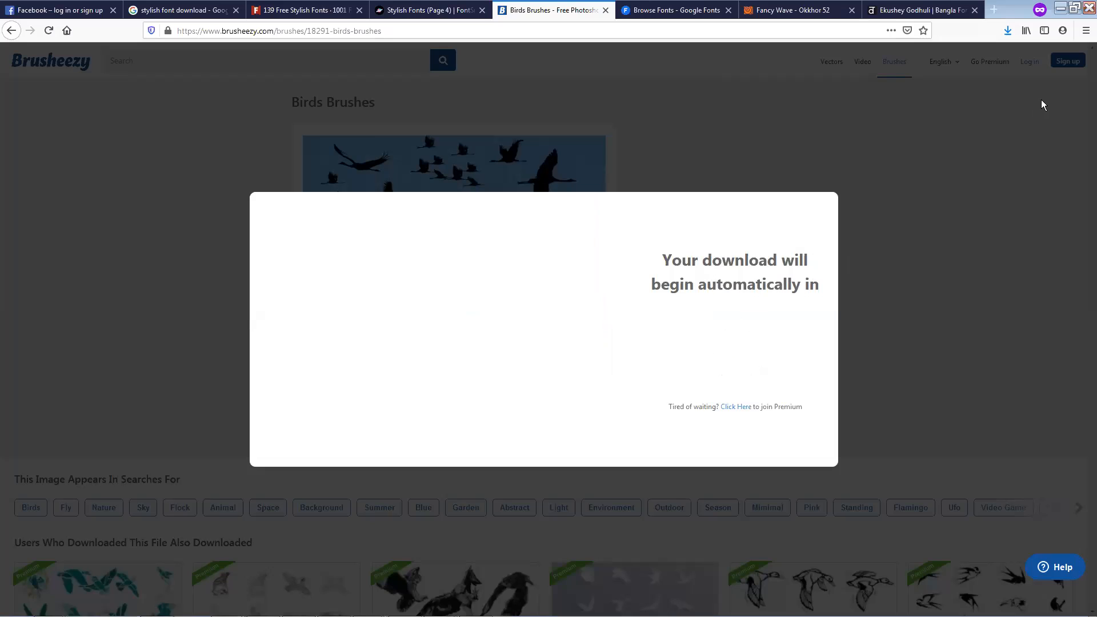
Step: Close the download countdown and show the downloaded birds archive in its Downloads folder
{"action": "left_click", "coordinate": [827, 204]}
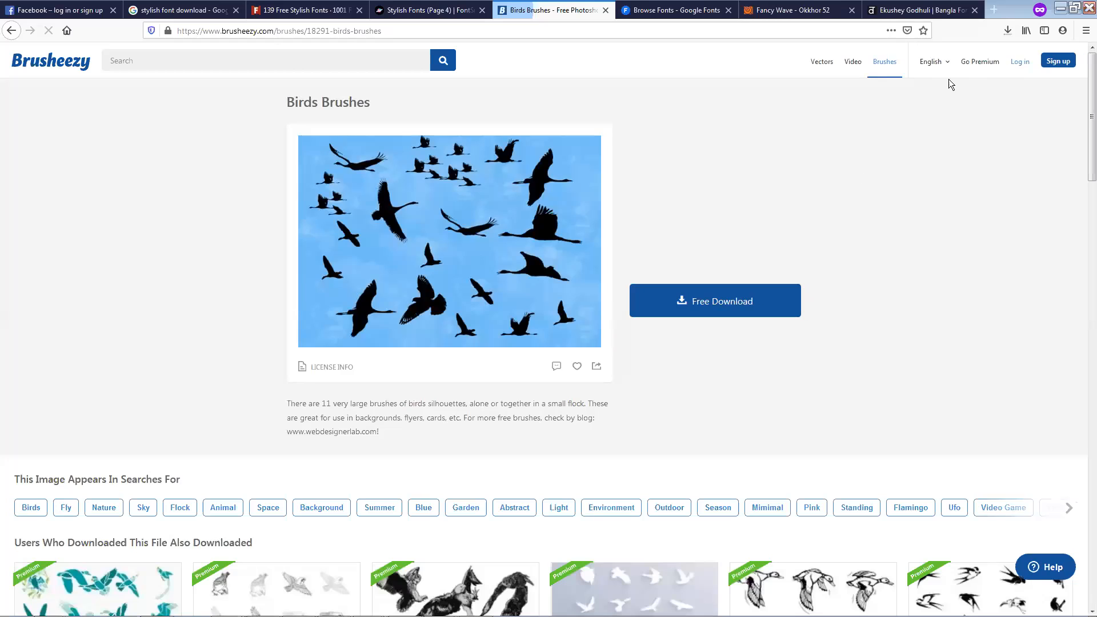
{"action": "left_click", "coordinate": [1006, 34]}
{"action": "left_click", "coordinate": [1000, 60]}
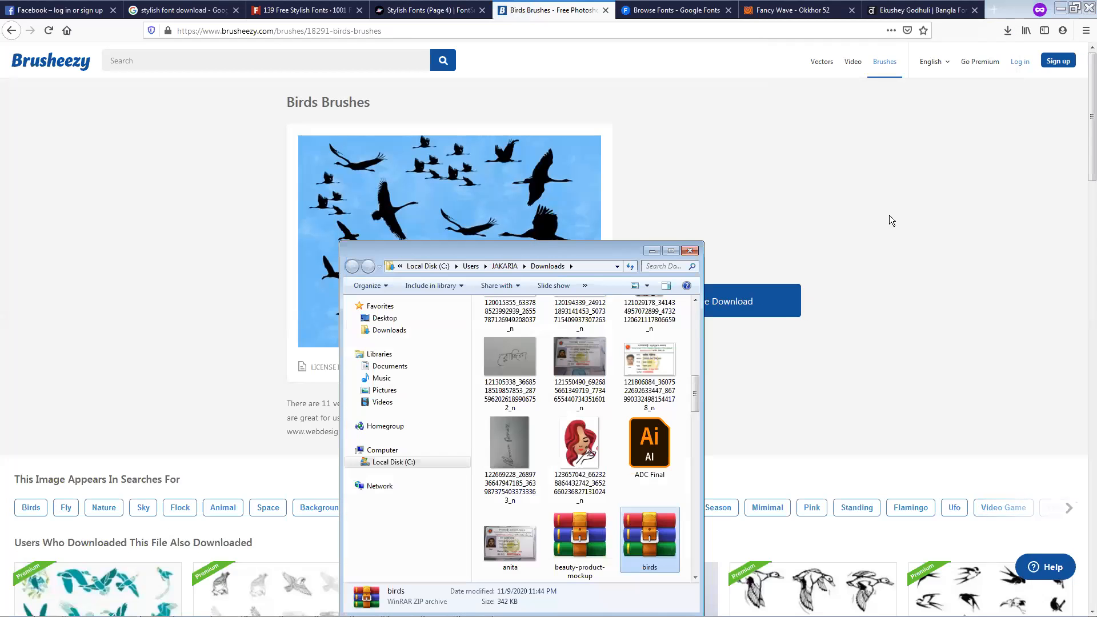
Step: Maximize the Downloads window and sort its files by date with the newest downloads first
{"action": "double_click", "coordinate": [588, 250]}
{"action": "right_click", "coordinate": [989, 394]}
{"action": "right_click", "coordinate": [1000, 440]}
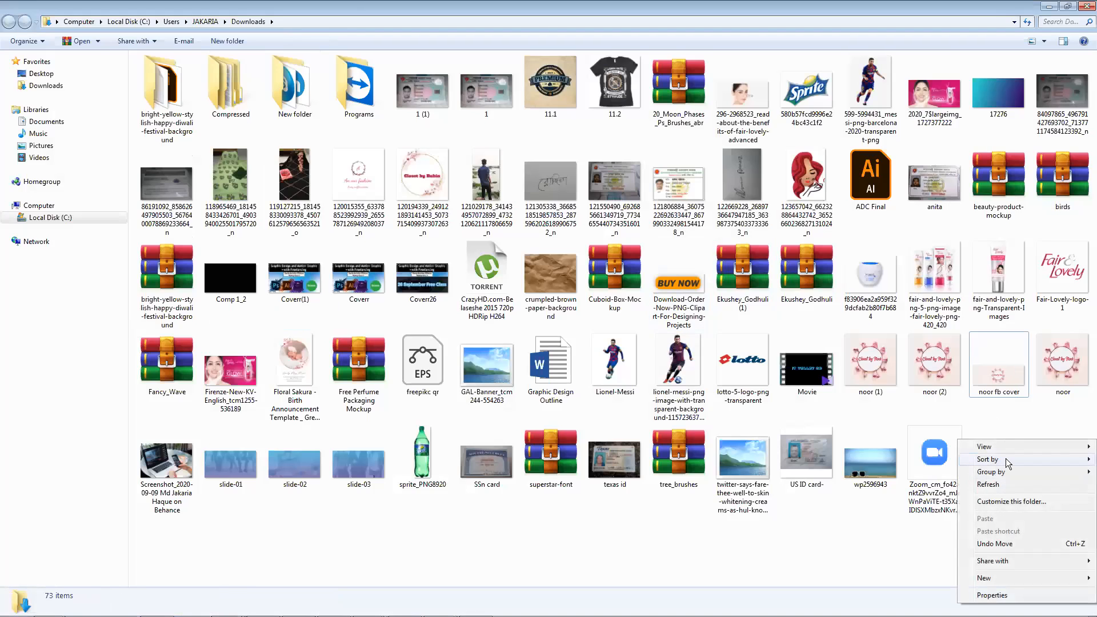
{"action": "mouse_move", "coordinate": [1007, 459]}
{"action": "left_click", "coordinate": [911, 474]}
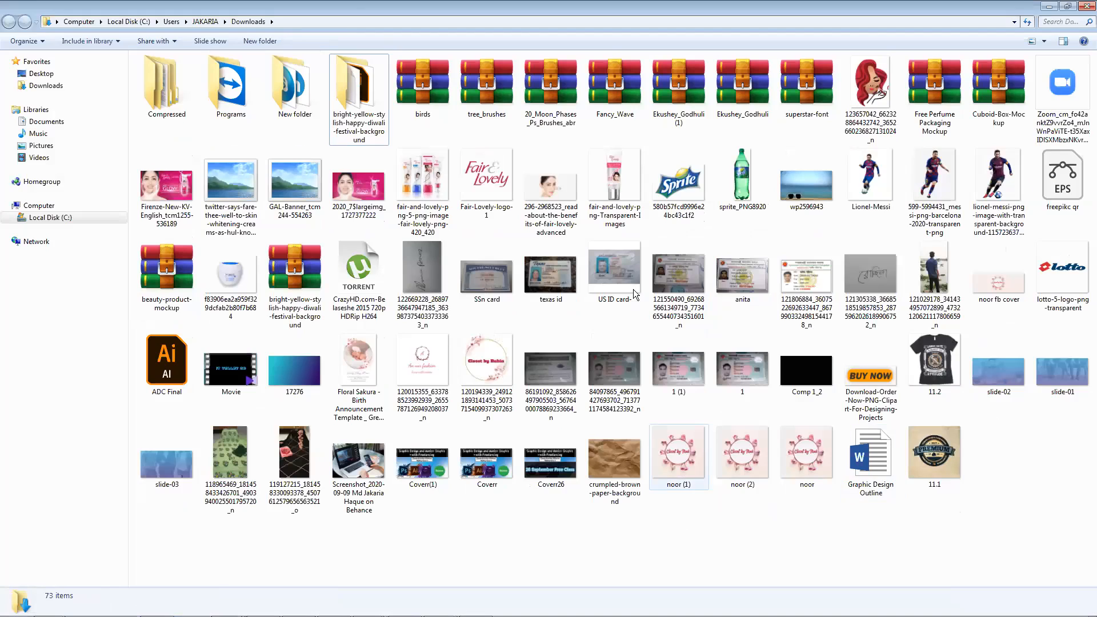
Step: Cut the birds, tree_brushes, 20_Moon_Phases_Ps_Brushes_abr and superstar-font archives from the Downloads folder
{"action": "left_click", "coordinate": [436, 114]}
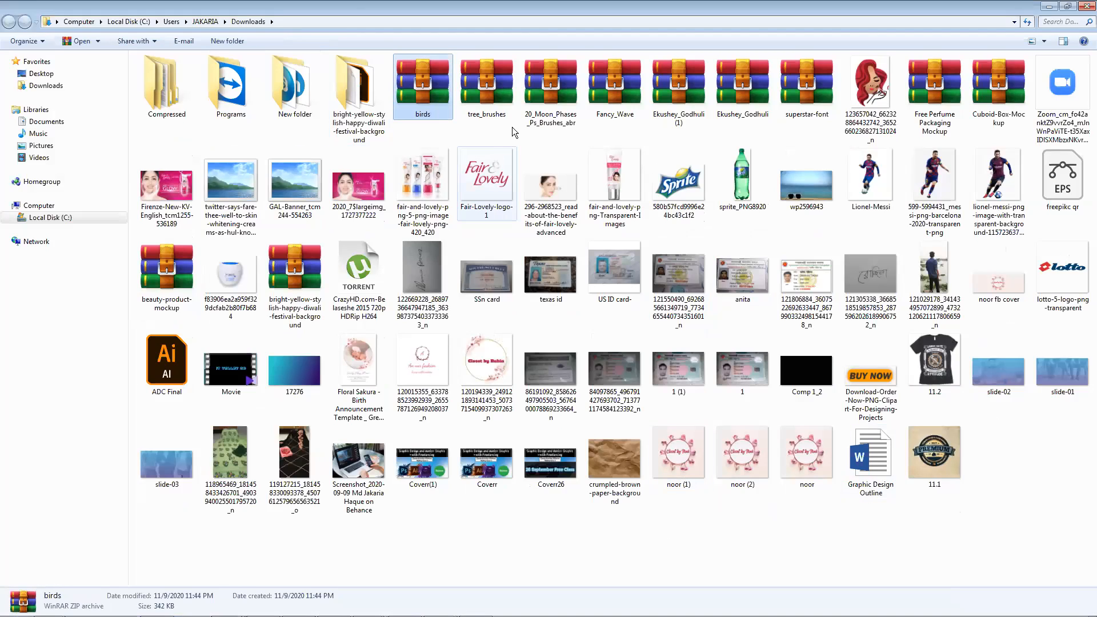
{"action": "left_click", "coordinate": [540, 114], "text": "ctrl"}
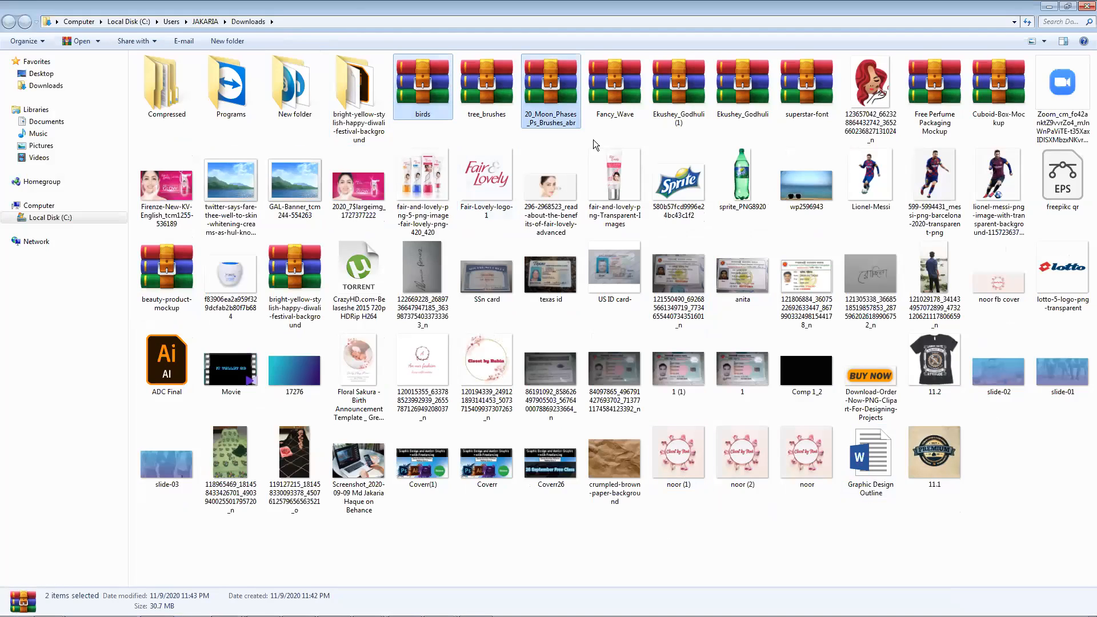
{"action": "left_click", "coordinate": [488, 106], "text": "ctrl"}
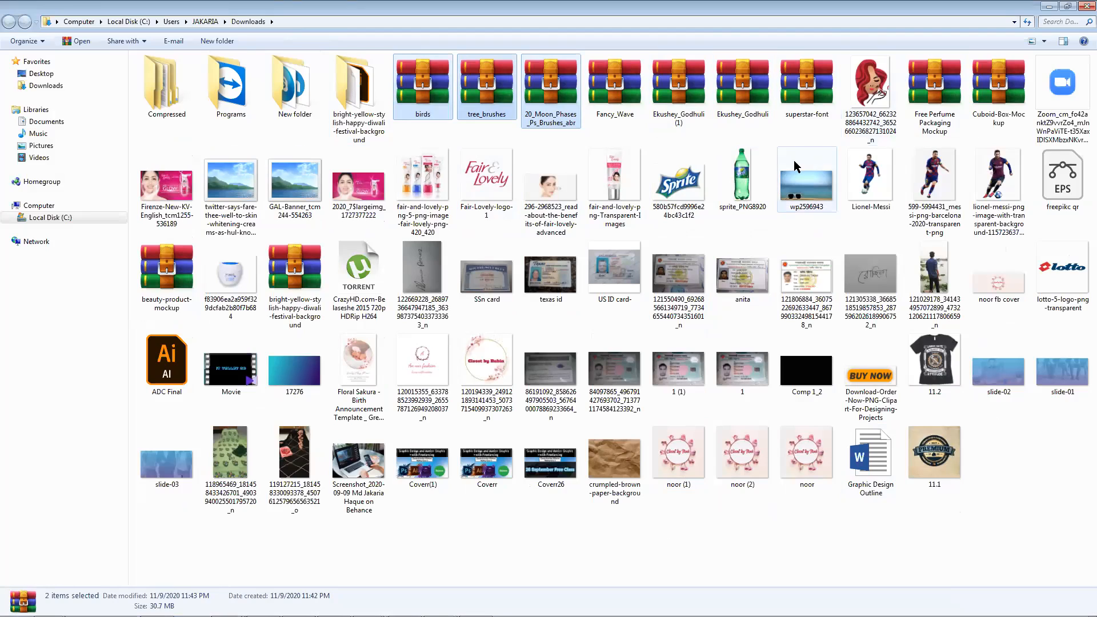
{"action": "left_click", "coordinate": [805, 107], "text": "ctrl"}
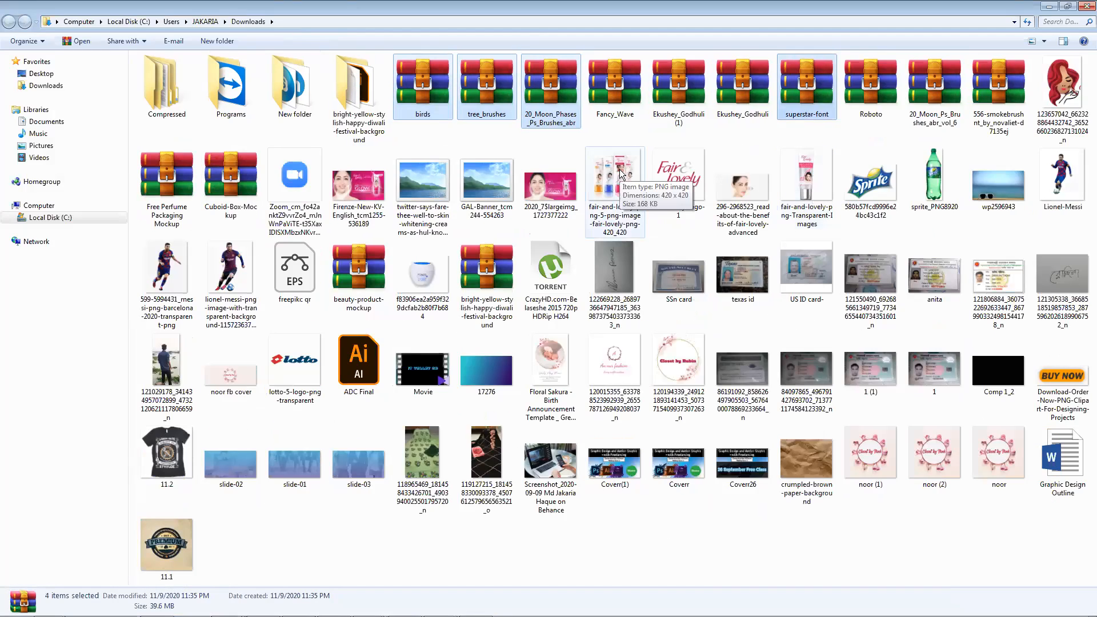
{"action": "key", "text": "ctrl+x"}
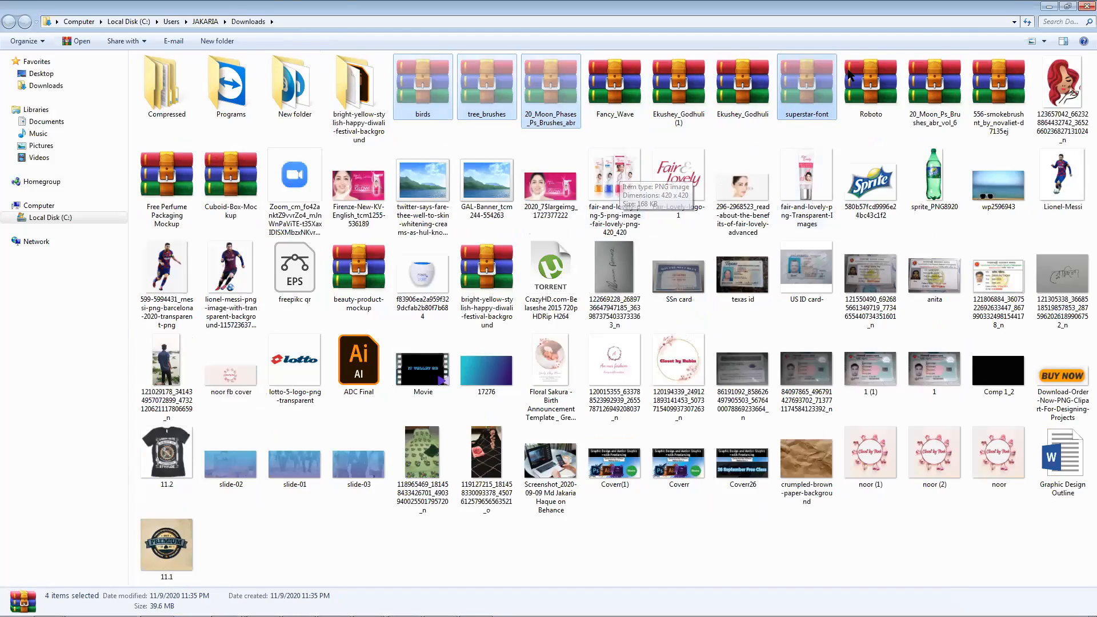
Step: Minimize the open windows and paste the four cut archives into the New folder window on the desktop
{"action": "left_click", "coordinate": [1044, 7]}
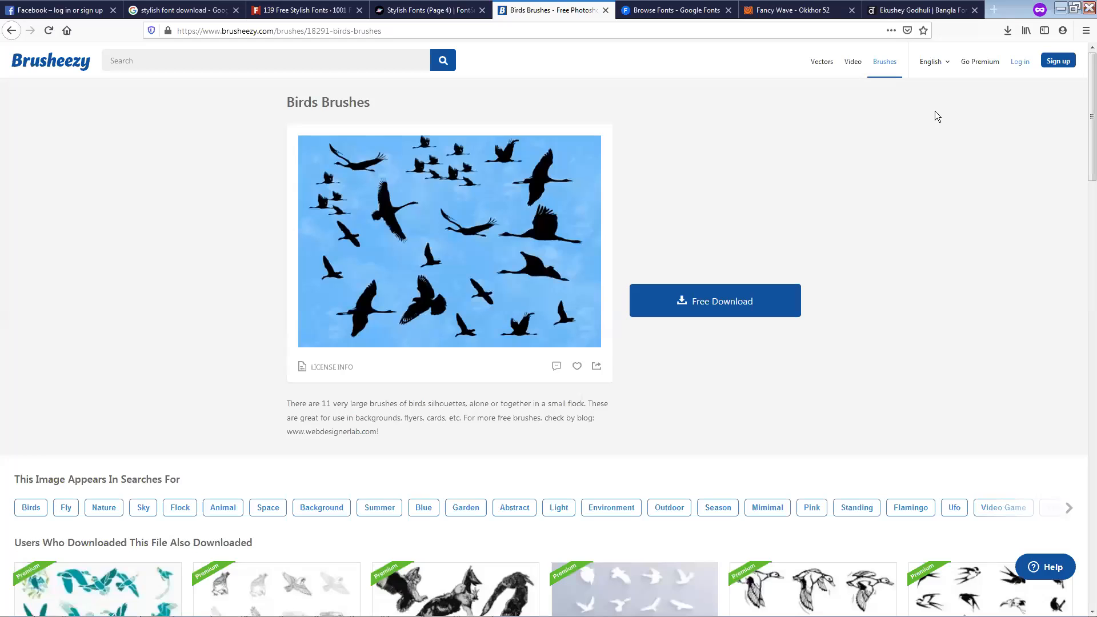
{"action": "key", "text": "alt+Tab"}
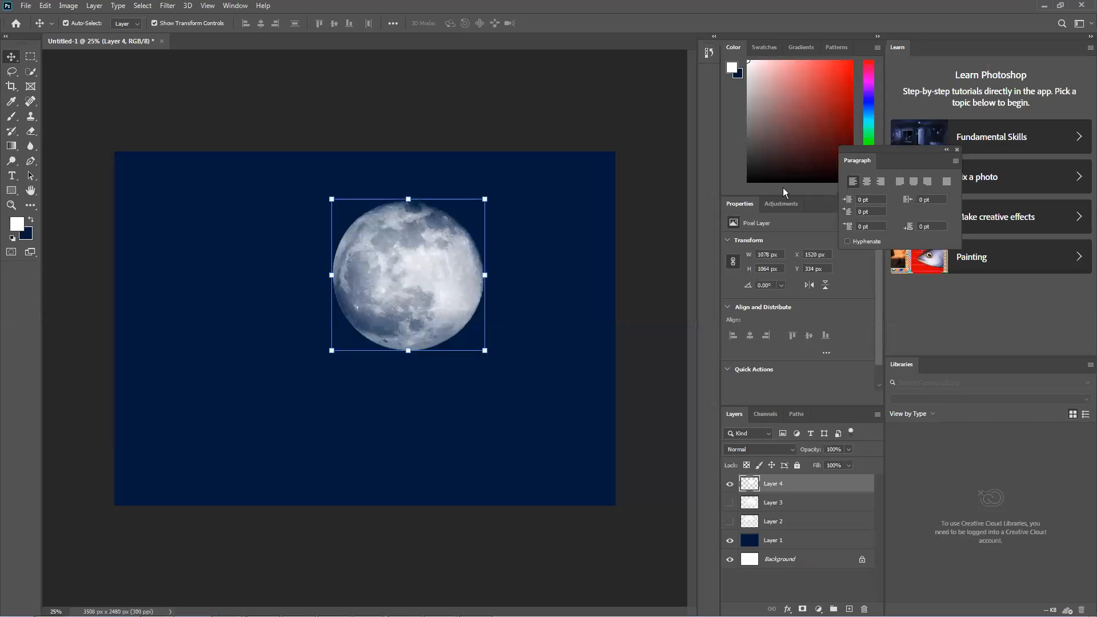
{"action": "left_click", "coordinate": [1042, 6]}
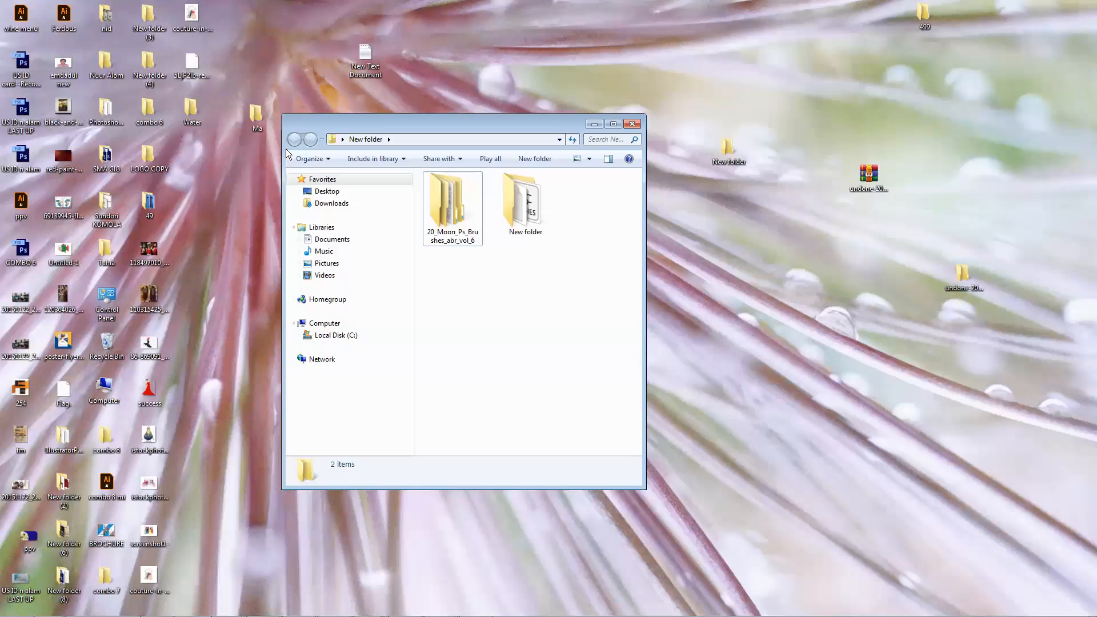
{"action": "key", "text": "ctrl+v"}
{"action": "left_click", "coordinate": [499, 347]}
Step: Extract the birds, tree_brushes, 20_Moon_Phases_Ps_Brushes_abr and superstar-font archives directly into the New folder
{"action": "left_click_drag", "start_coordinate": [476, 350], "coordinate": [642, 267]}
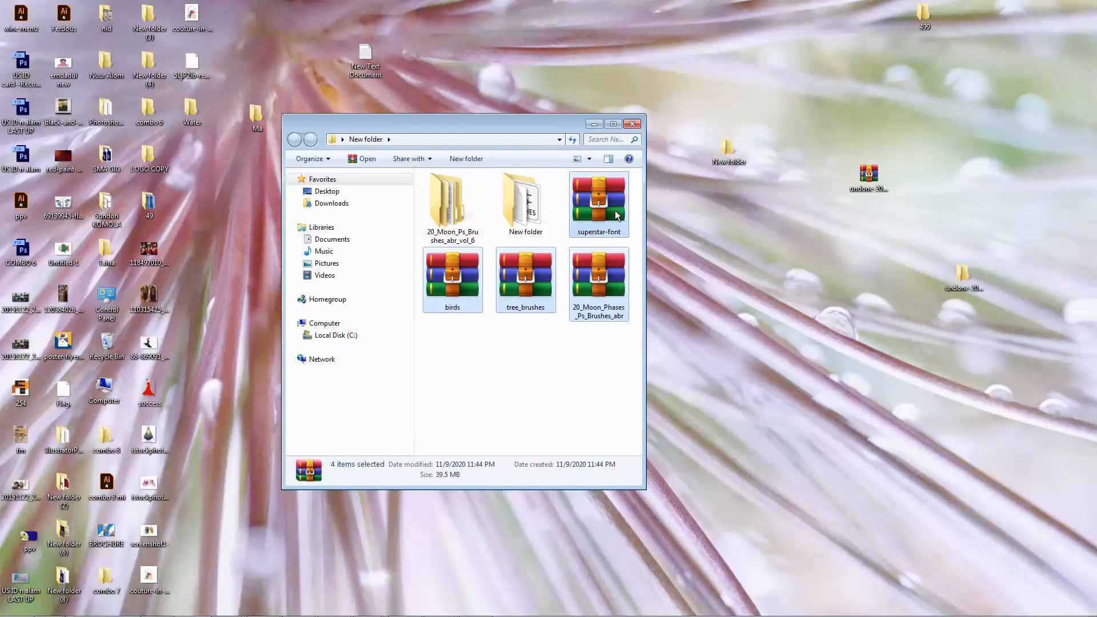
{"action": "left_click", "coordinate": [615, 211], "text": "ctrl"}
{"action": "right_click", "coordinate": [615, 211]}
{"action": "left_click", "coordinate": [659, 293]}
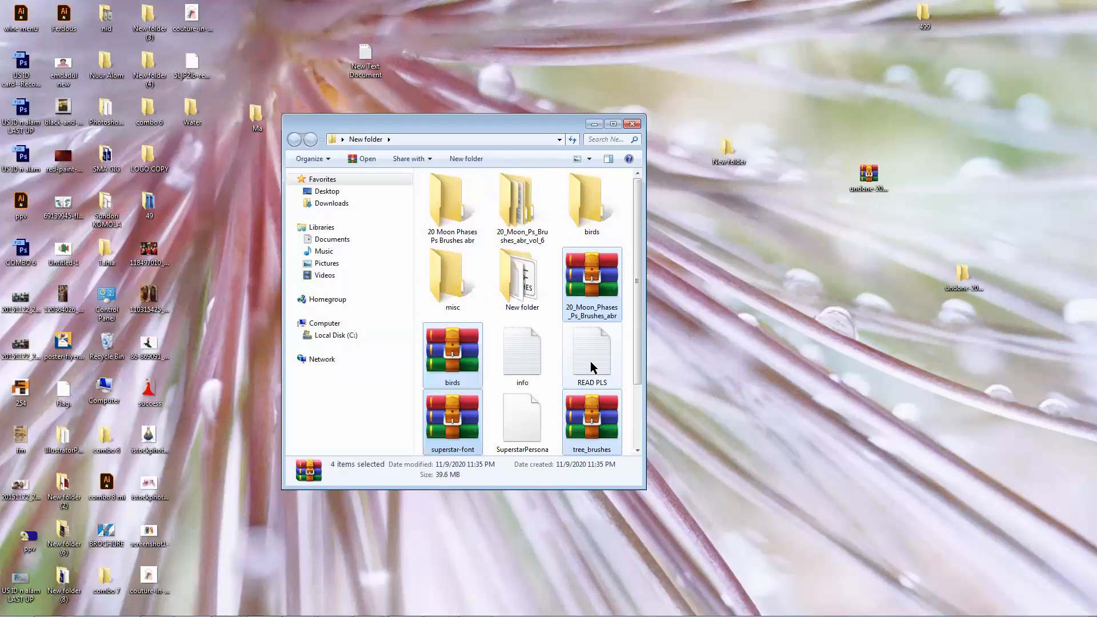
Step: Switch to Photoshop and move the full moon on Layer 4 left to about X 1152 px, Y 326 px
{"action": "left_click", "coordinate": [157, 606]}
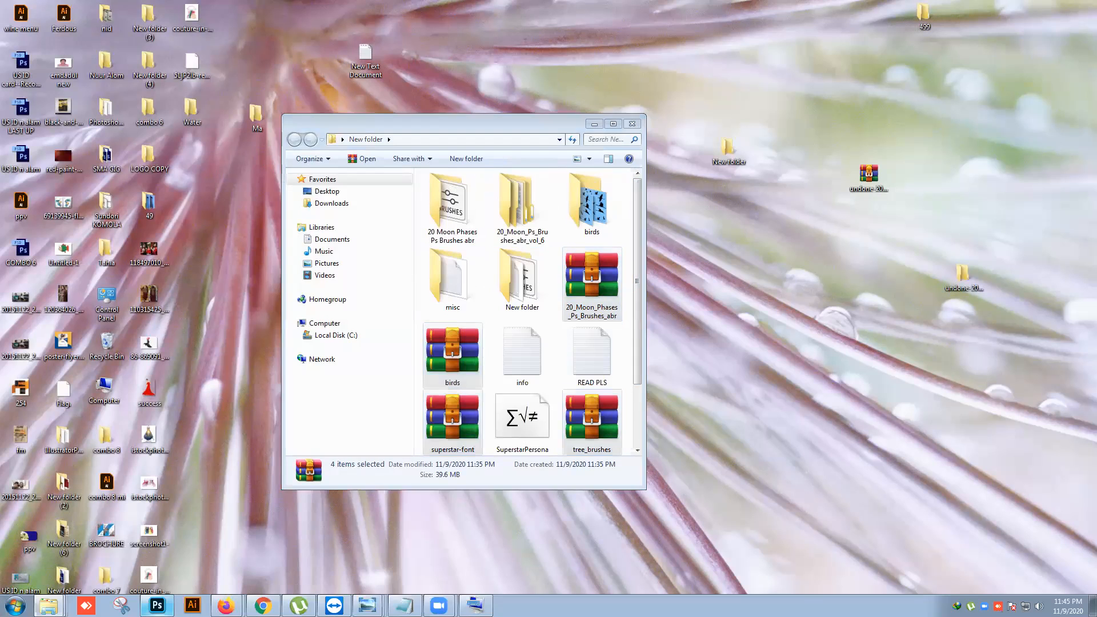
{"action": "left_click_drag", "start_coordinate": [421, 295], "coordinate": [394, 275]}
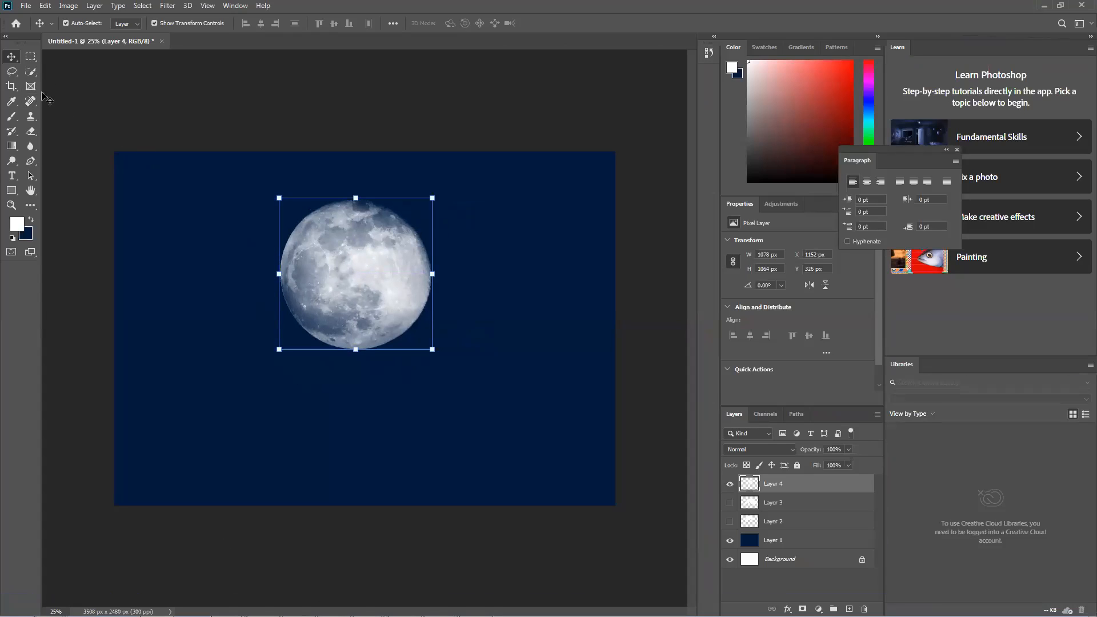
Step: Activate the Brush tool and open its brush preset picker
{"action": "left_click", "coordinate": [8, 120]}
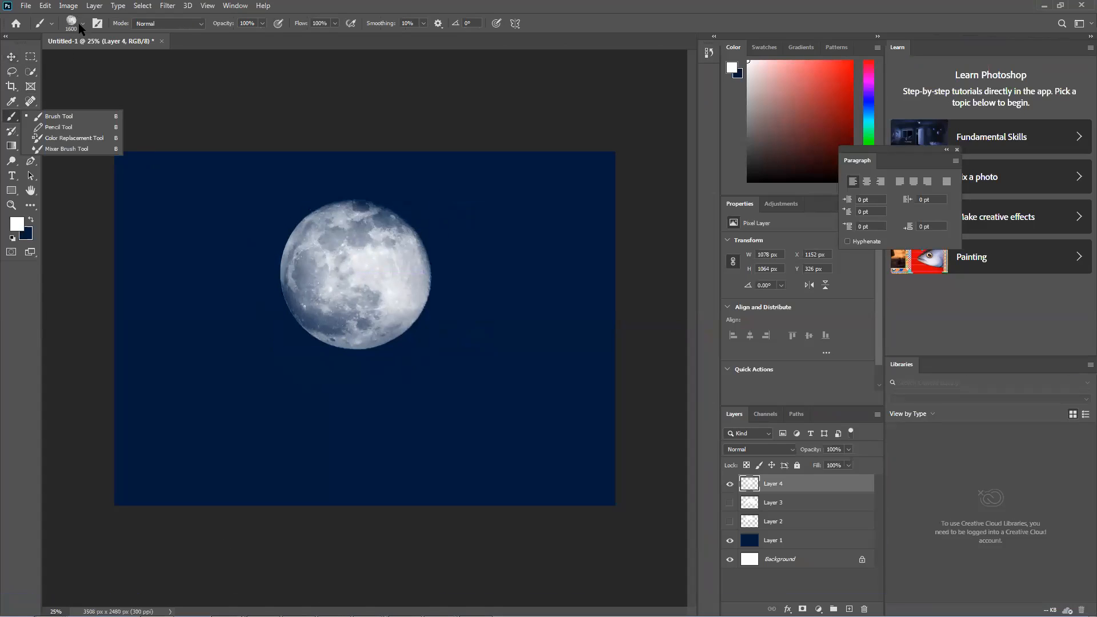
{"action": "left_click", "coordinate": [82, 25]}
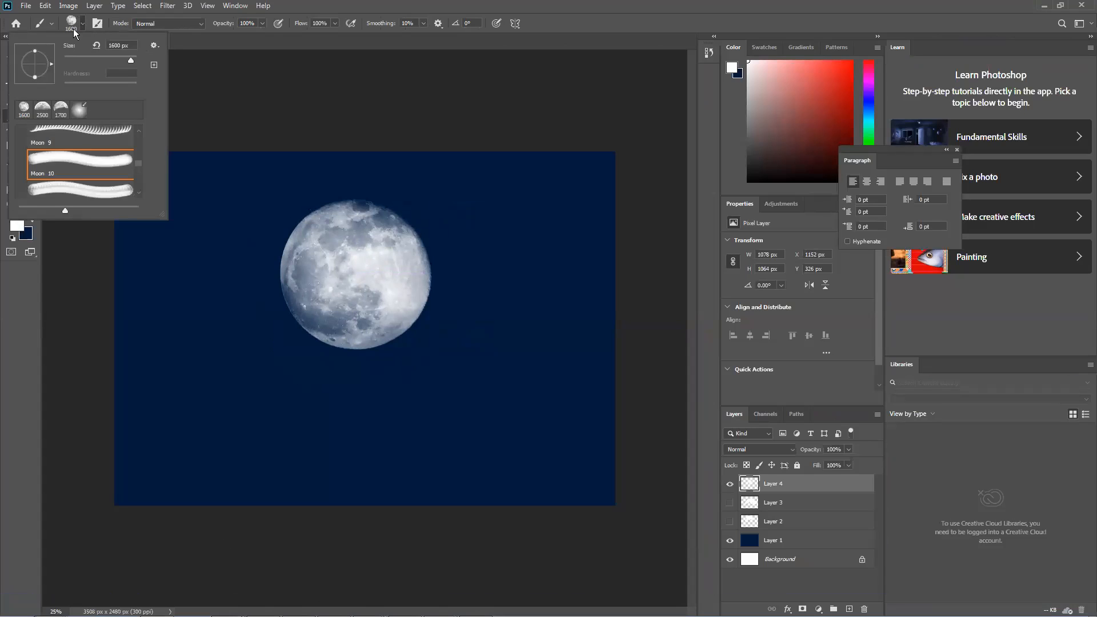
{"action": "left_click", "coordinate": [155, 45]}
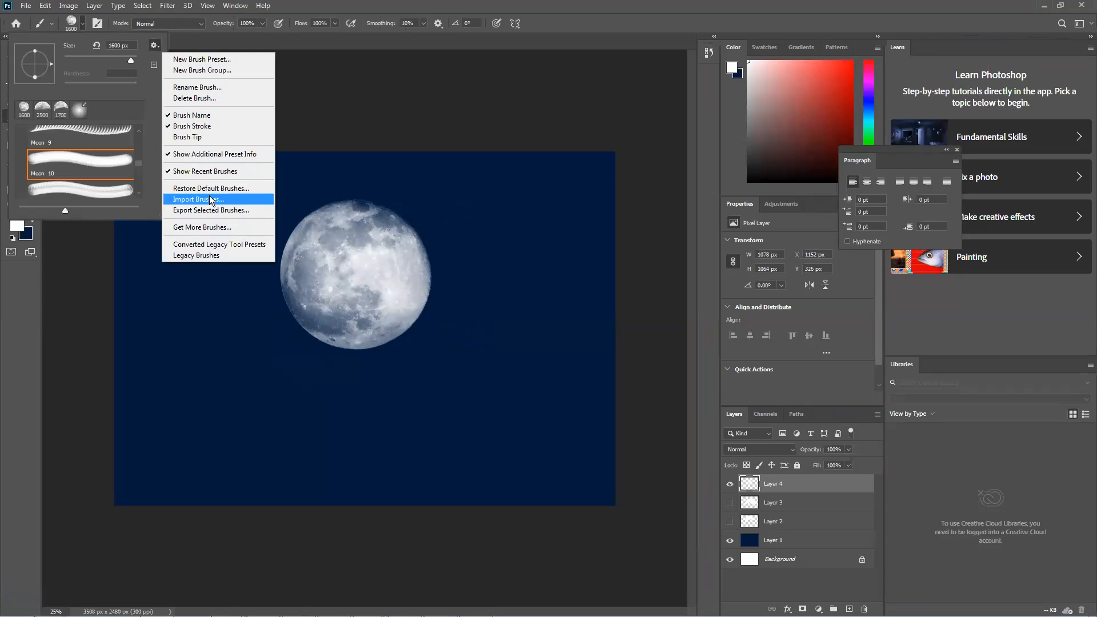
{"action": "left_click", "coordinate": [204, 244]}
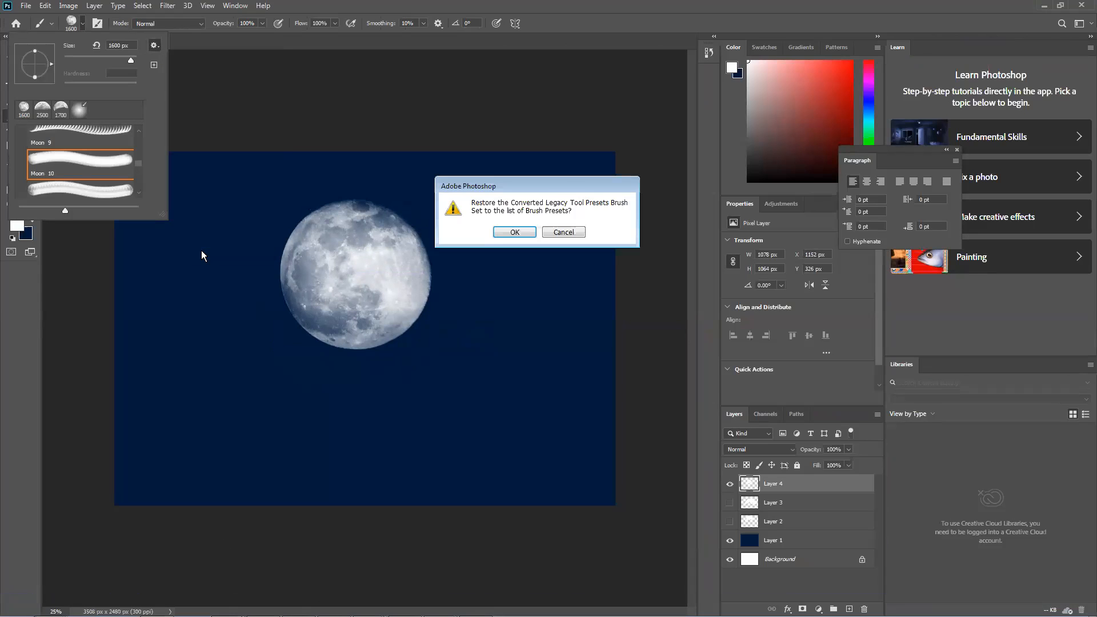
{"action": "left_click", "coordinate": [571, 234]}
Step: Import the brush file from the 20 Moon Phases Ps Brushes abr folder inside New folder
{"action": "left_click", "coordinate": [155, 46]}
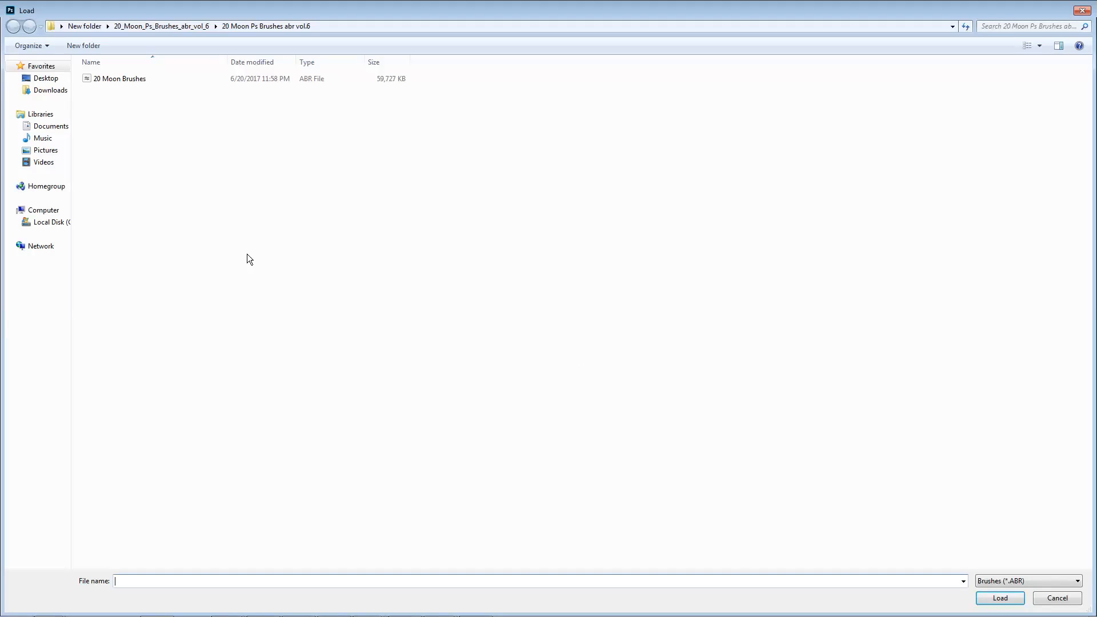
{"action": "left_click", "coordinate": [78, 24]}
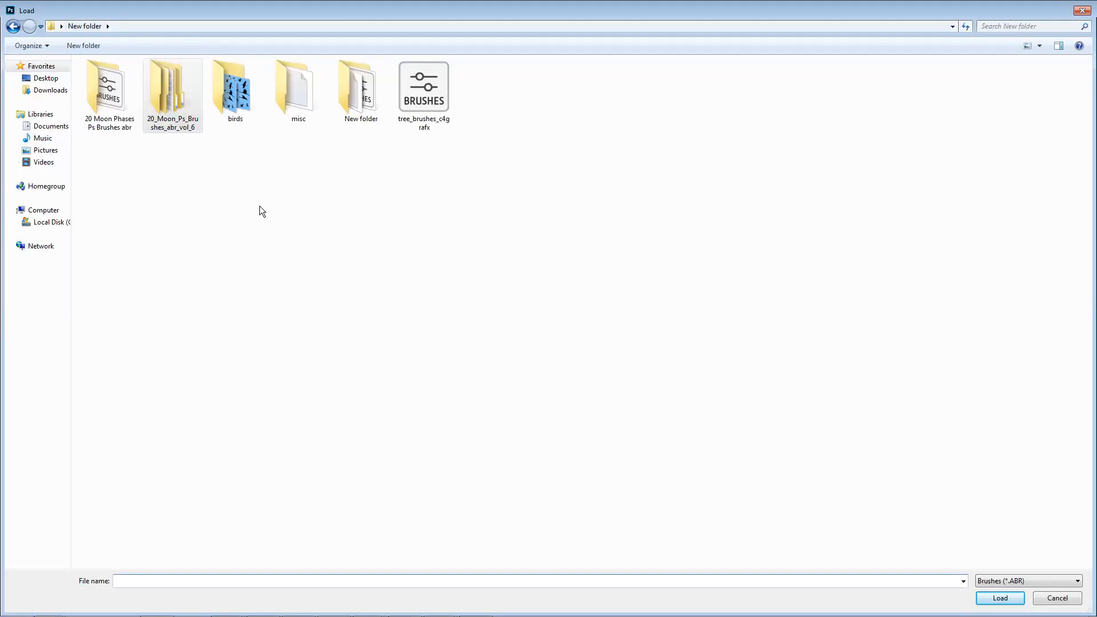
{"action": "double_click", "coordinate": [112, 110]}
{"action": "left_click", "coordinate": [136, 82]}
{"action": "key", "text": "Return"}
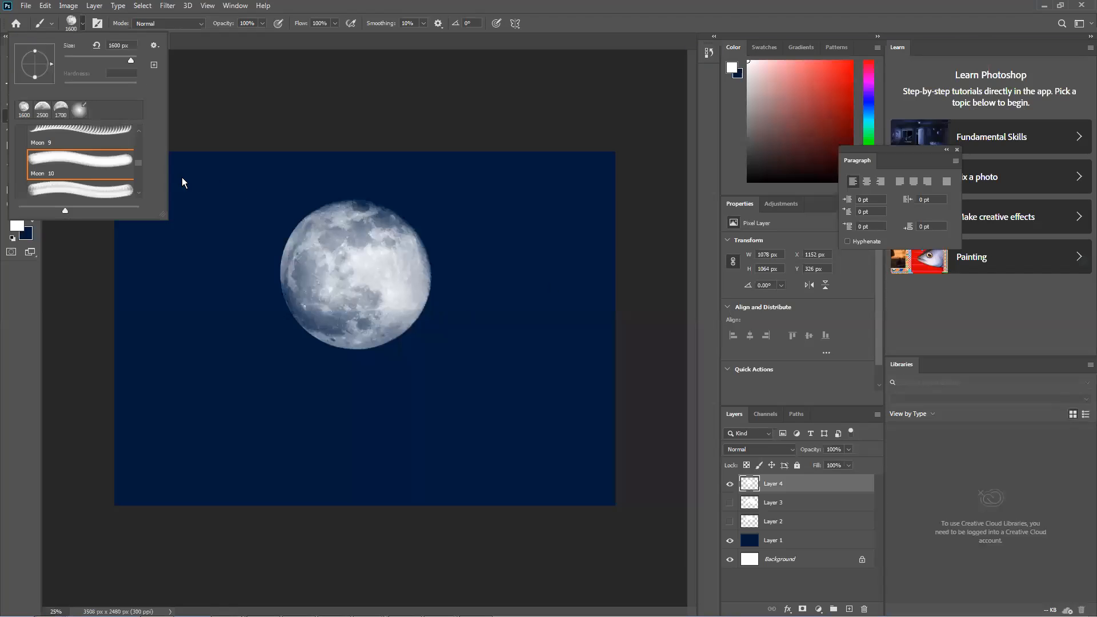
Step: Expand the 20 Moon Brushes 2 group, try its first presets and choose the Moon 6 brush at 2500 px
{"action": "left_click_drag", "start_coordinate": [139, 160], "coordinate": [123, 195]}
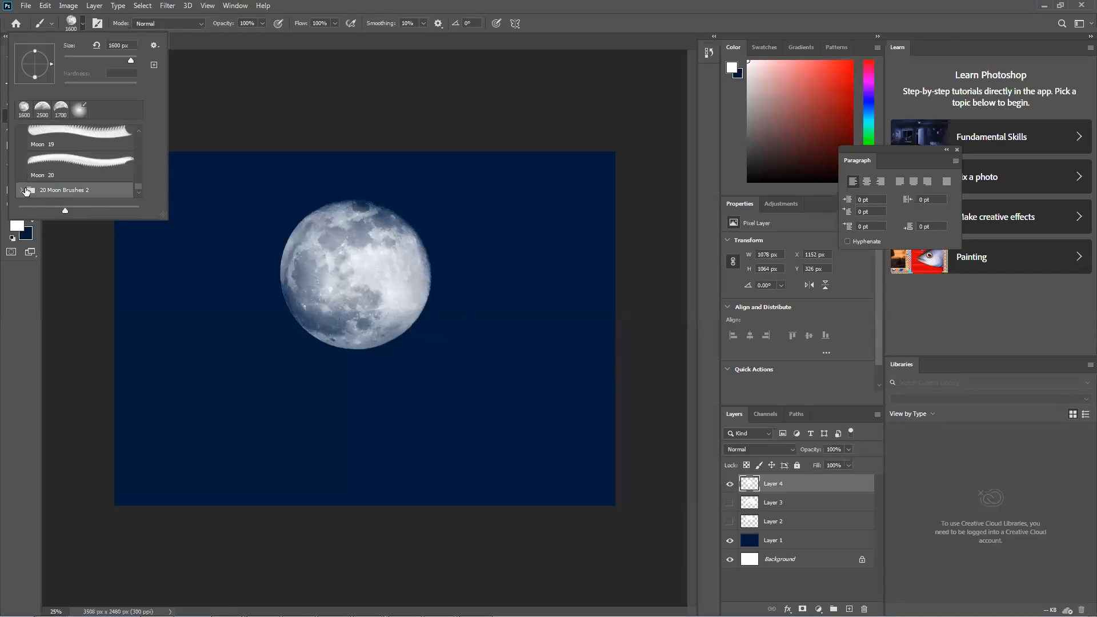
{"action": "left_click", "coordinate": [17, 191]}
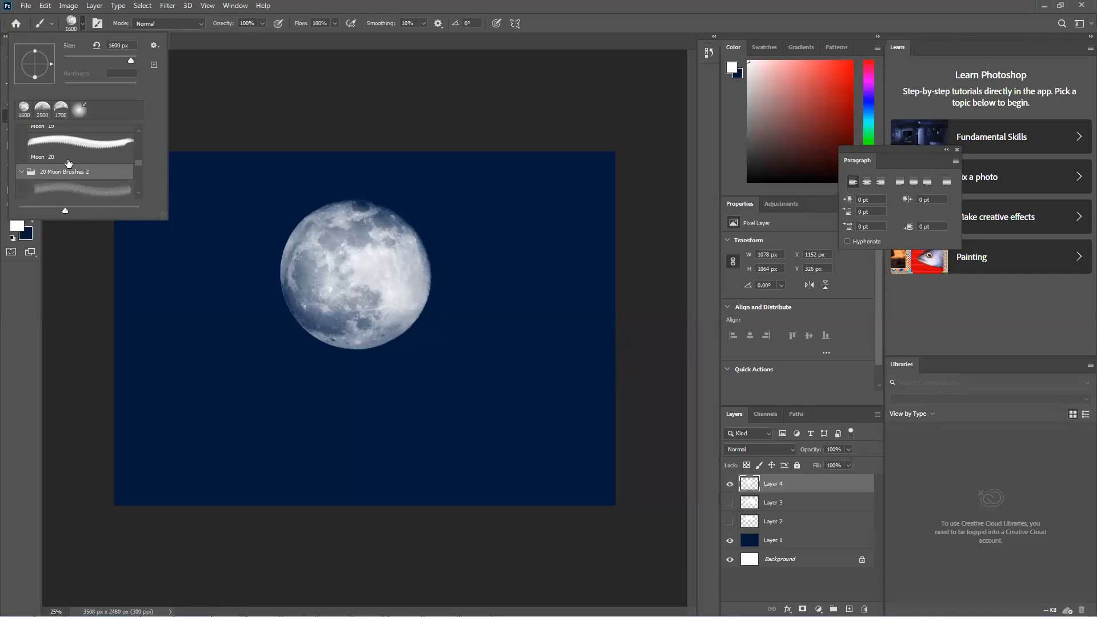
{"action": "left_click", "coordinate": [79, 177]}
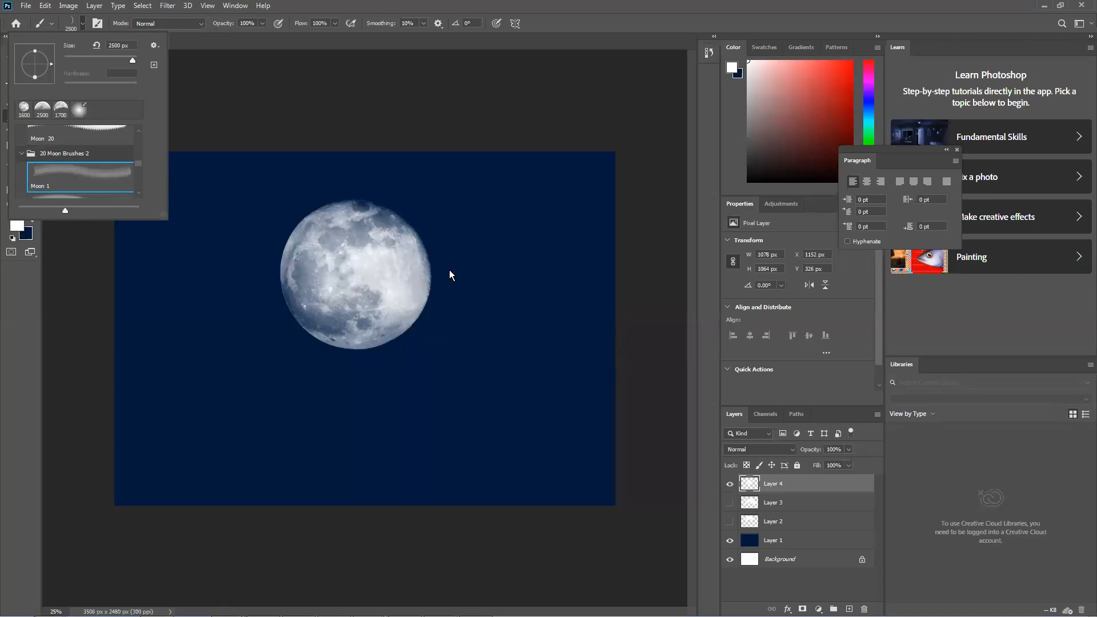
{"action": "left_click", "coordinate": [86, 195]}
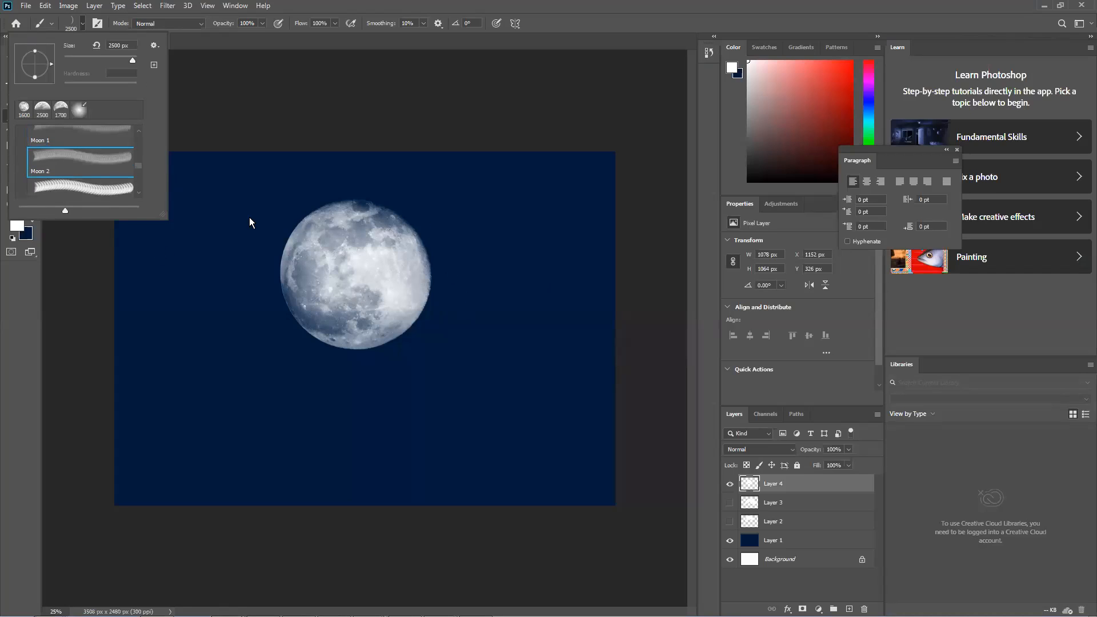
{"action": "left_click", "coordinate": [113, 189]}
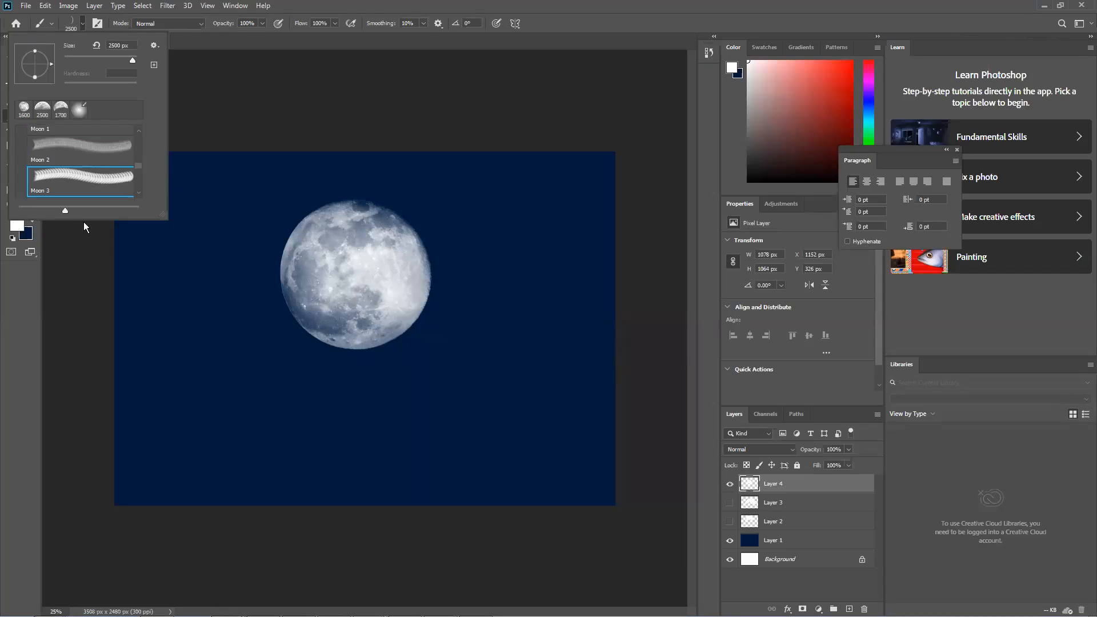
{"action": "scroll", "coordinate": [55, 172], "scroll_direction": "down", "scroll_amount": 4}
{"action": "left_click", "coordinate": [83, 164]}
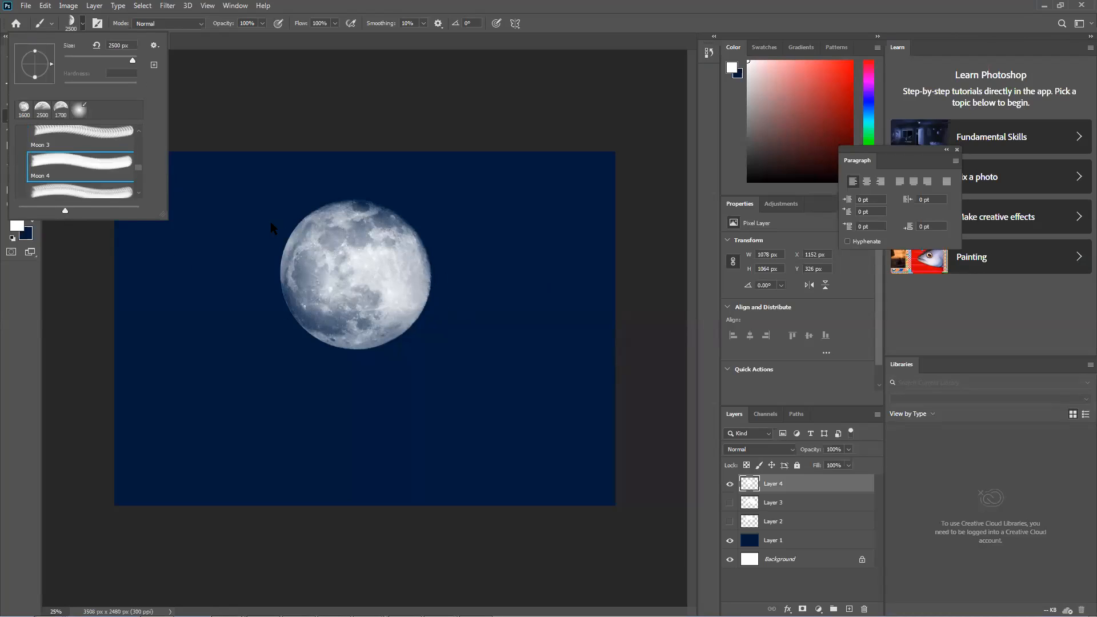
{"action": "left_click", "coordinate": [104, 193]}
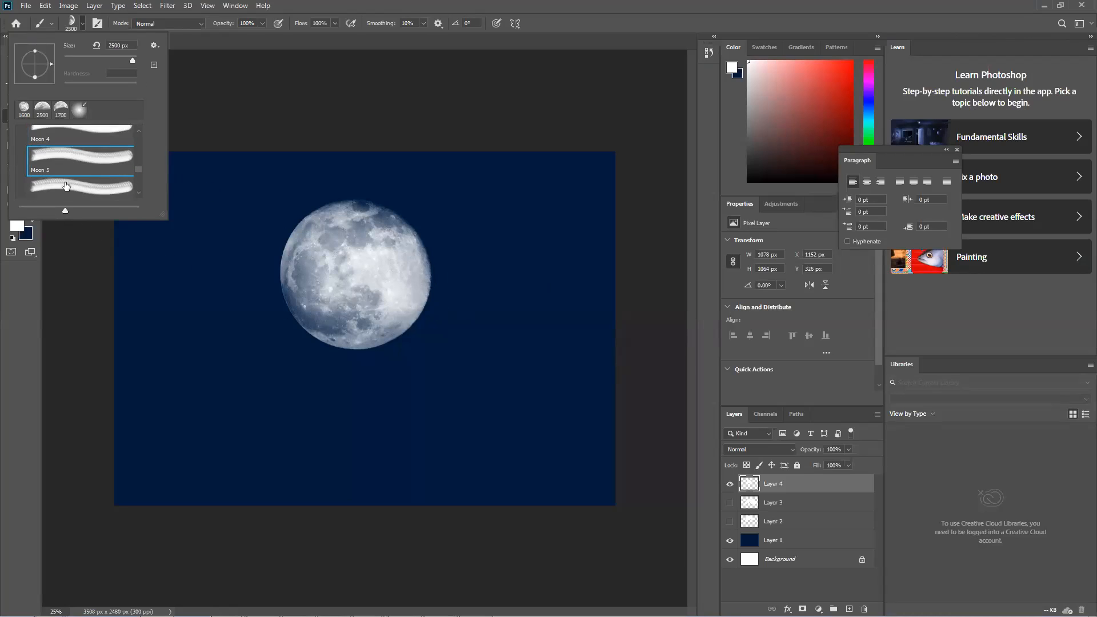
{"action": "left_click", "coordinate": [79, 190]}
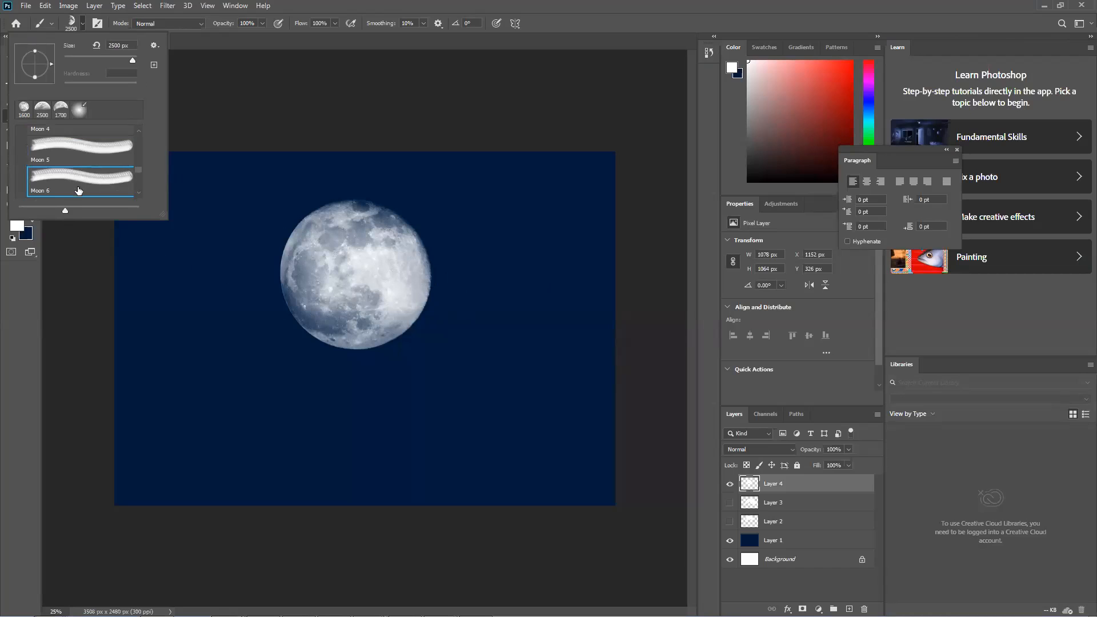
Step: Hide Layer 4, try a white Moon 6 stamp in the middle of the canvas on a new layer, and undo the stamp
{"action": "left_click", "coordinate": [730, 485]}
{"action": "left_click", "coordinate": [849, 609]}
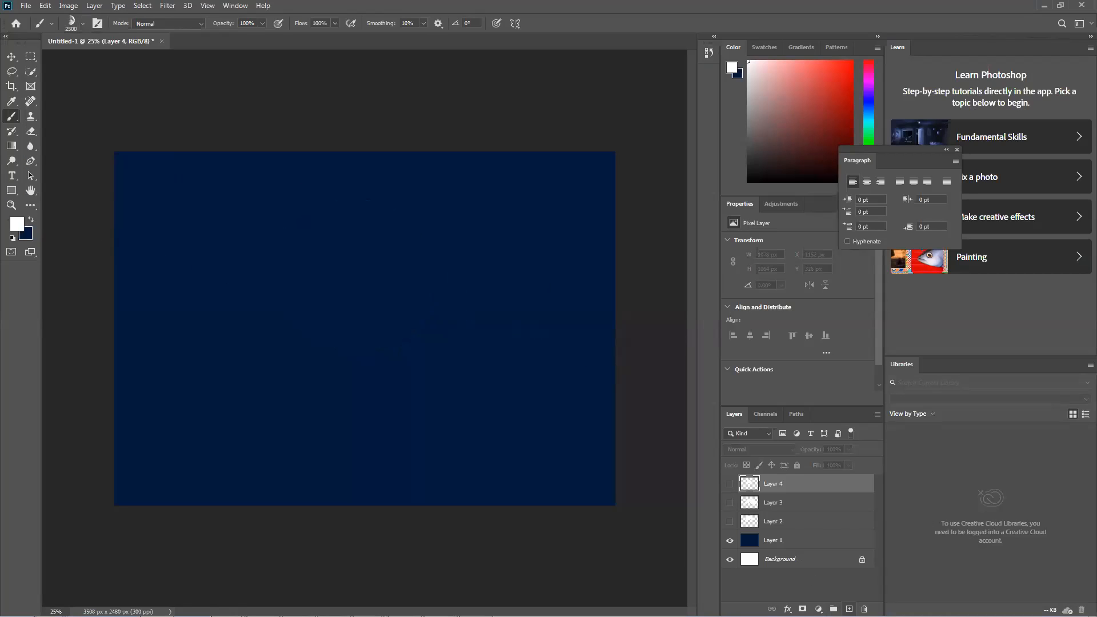
{"action": "left_click", "coordinate": [442, 320]}
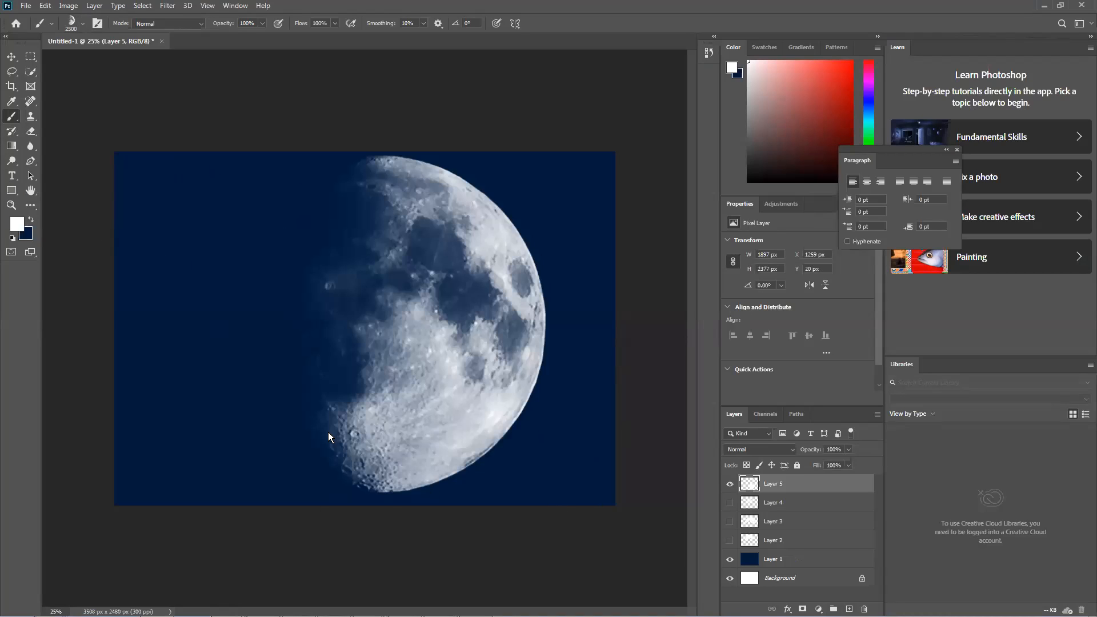
{"action": "left_click", "coordinate": [11, 56]}
{"action": "key", "text": "ctrl+z"}
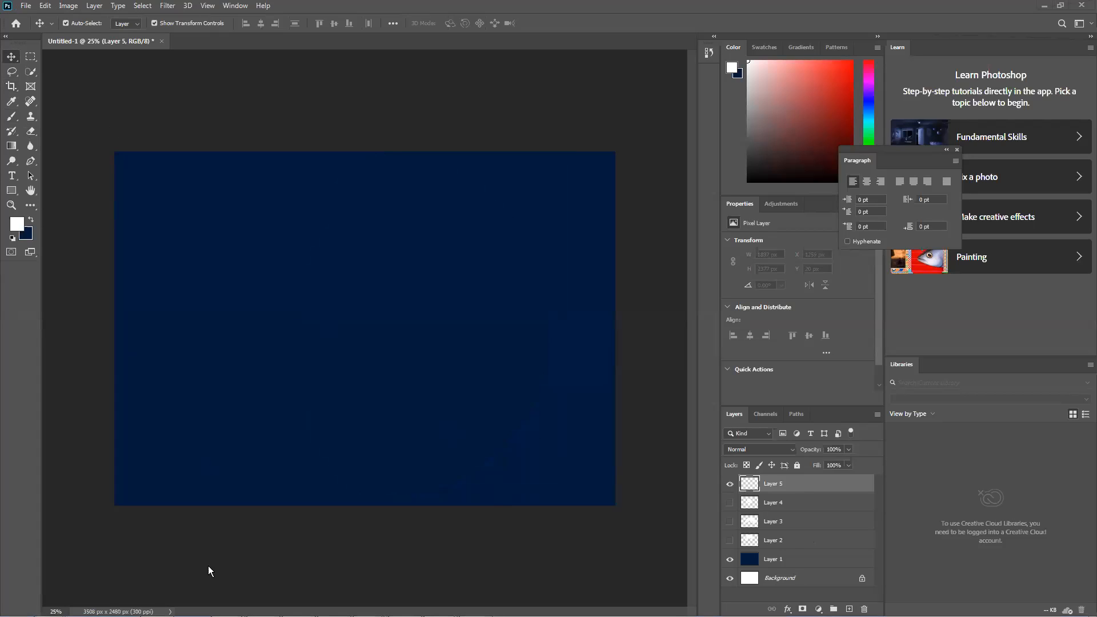
Step: Show the full moon on Layer 4 again and delete the unused Layer 5, Layer 3 and Layer 2
{"action": "mouse_move", "coordinate": [211, 616]}
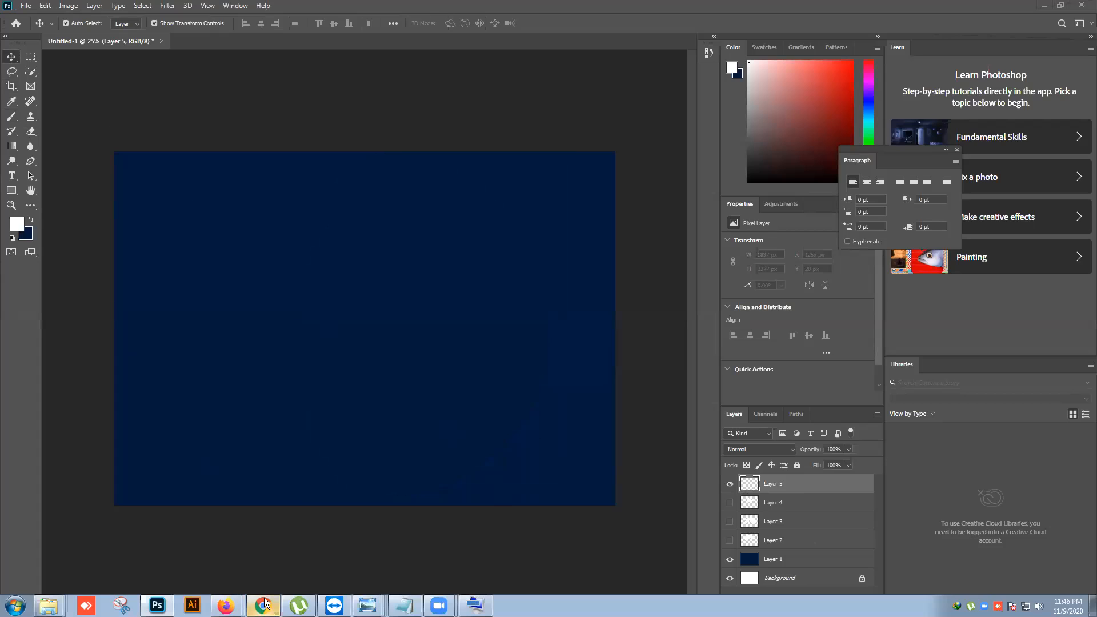
{"action": "left_click", "coordinate": [731, 503]}
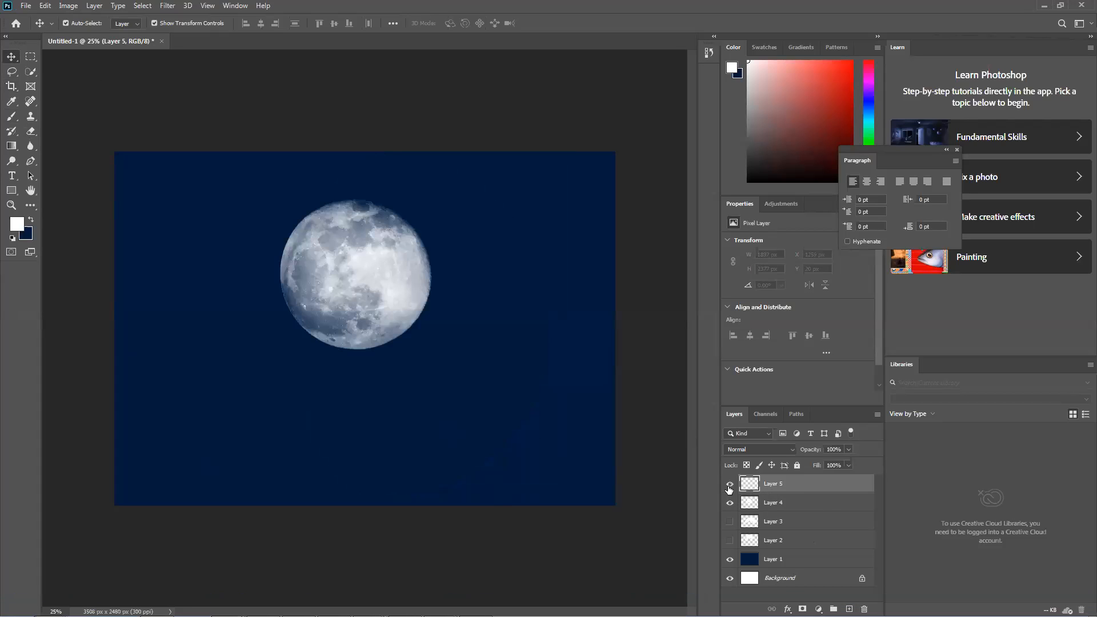
{"action": "key", "text": "Delete"}
{"action": "left_click", "coordinate": [793, 507]}
{"action": "key", "text": "Delete"}
{"action": "key", "text": "Delete"}
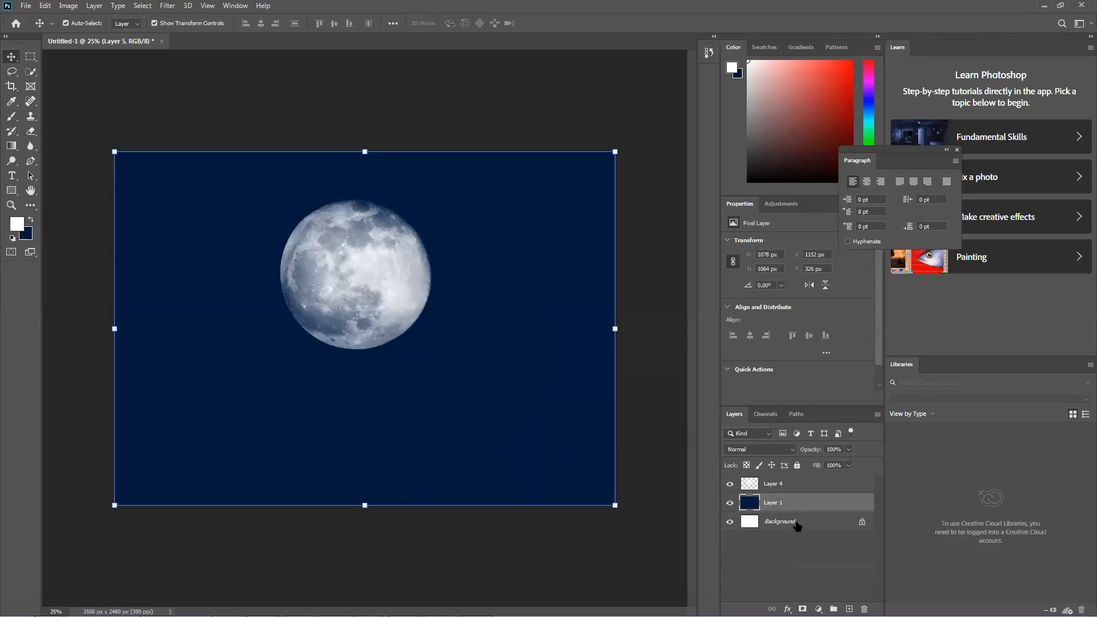
Step: Add a new layer above Layer 1 and import the tree_brushes_c4grafx brush file from New folder
{"action": "key", "text": "ctrl+shift+alt+n"}
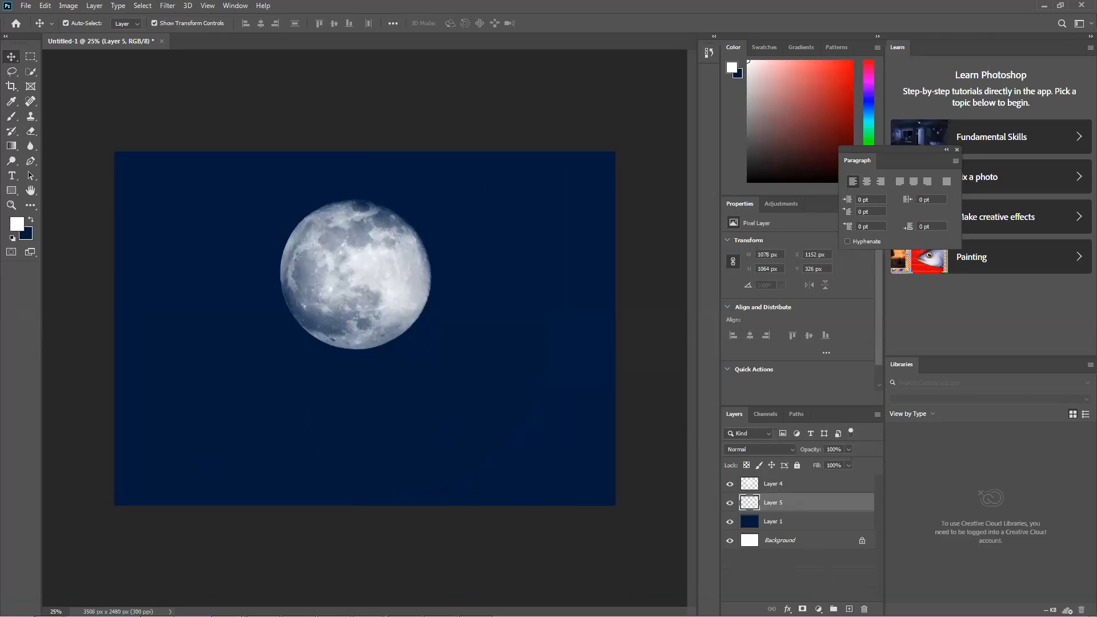
{"action": "mouse_move", "coordinate": [290, 615]}
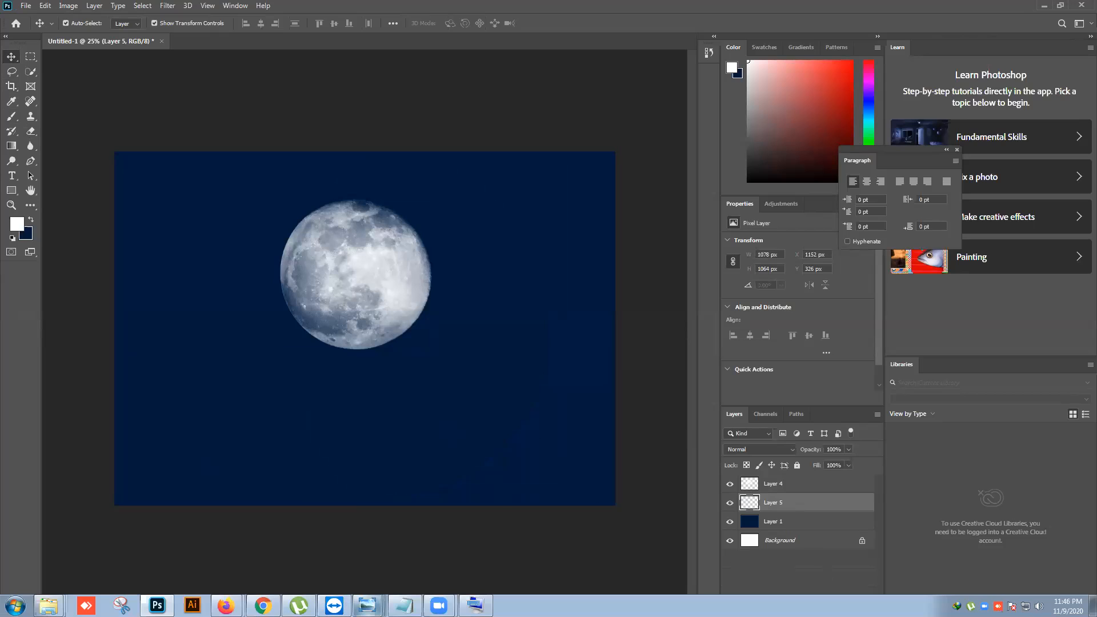
{"action": "mouse_move", "coordinate": [367, 606]}
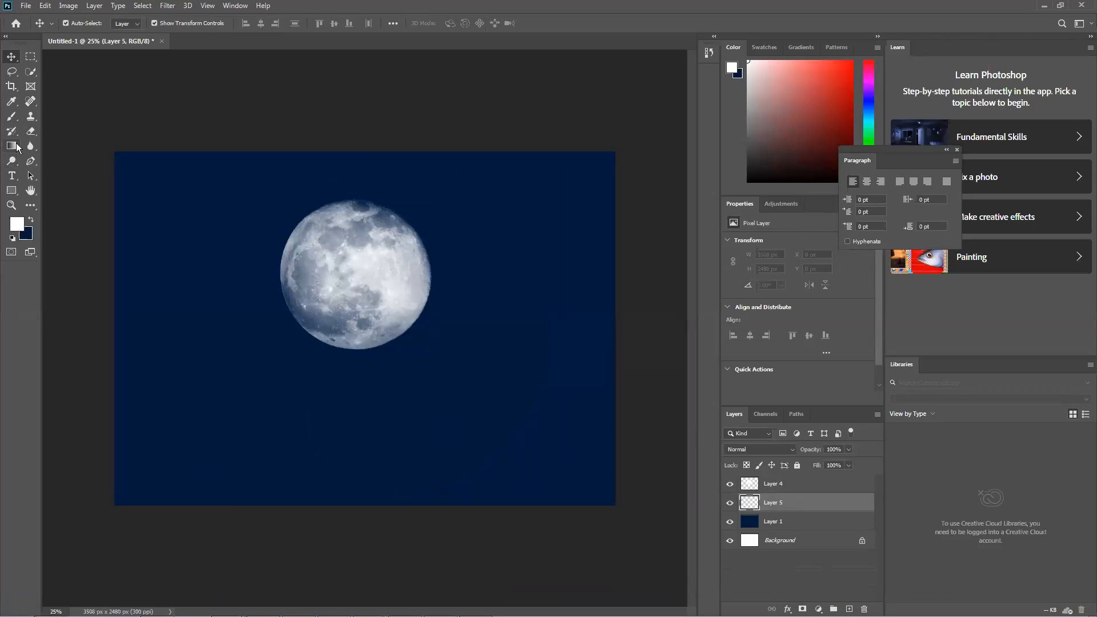
{"action": "left_click", "coordinate": [13, 116]}
{"action": "left_click", "coordinate": [80, 24]}
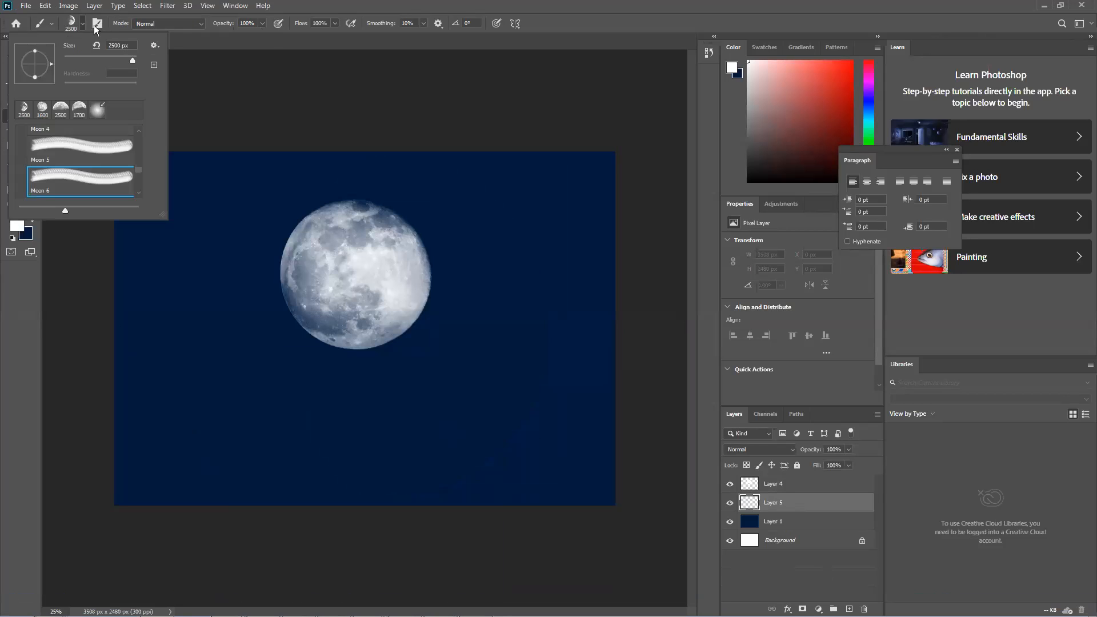
{"action": "left_click", "coordinate": [153, 45]}
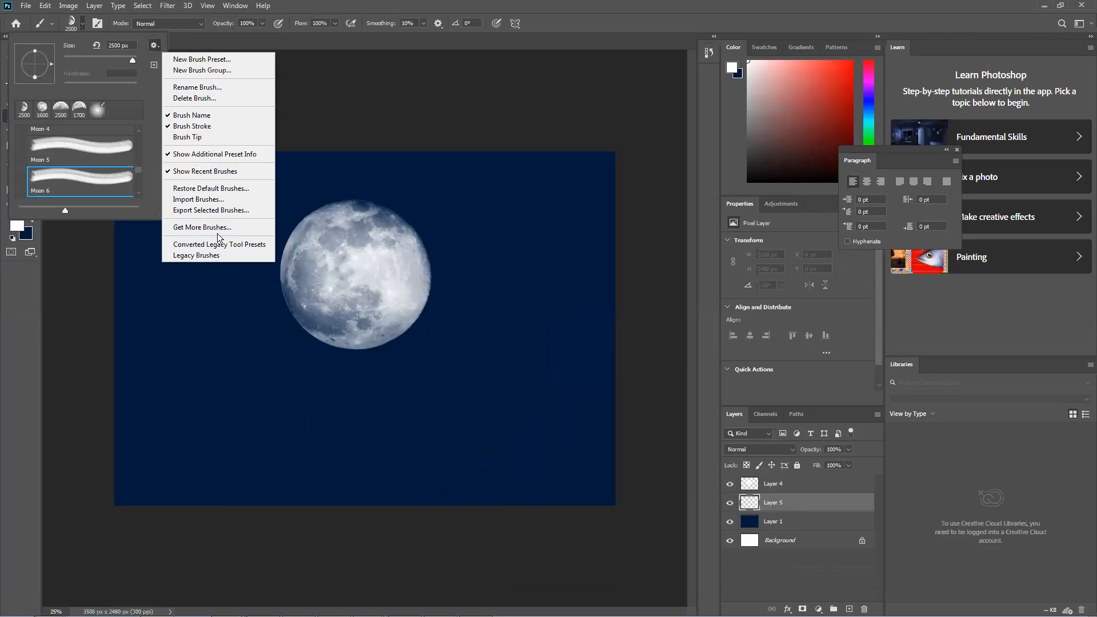
{"action": "left_click", "coordinate": [224, 199]}
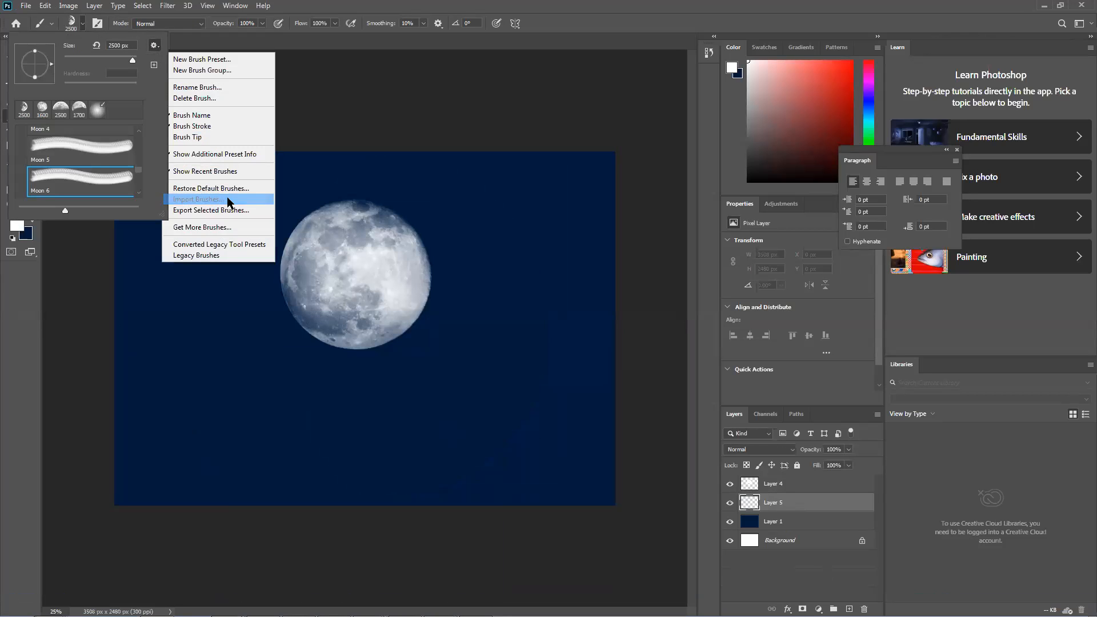
{"action": "left_click", "coordinate": [87, 28]}
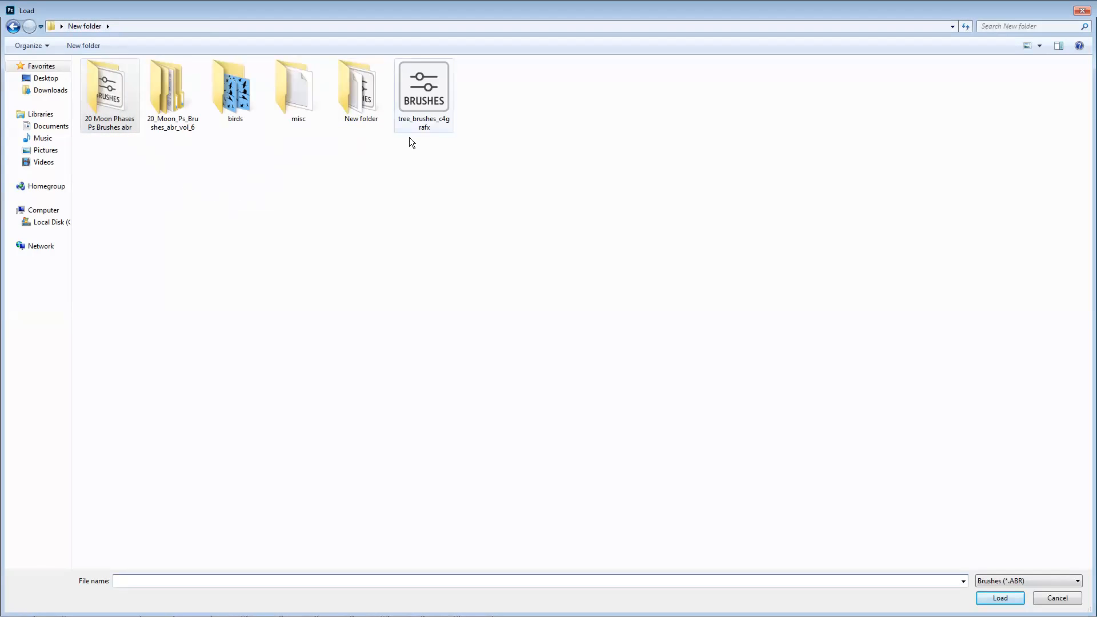
{"action": "double_click", "coordinate": [409, 121]}
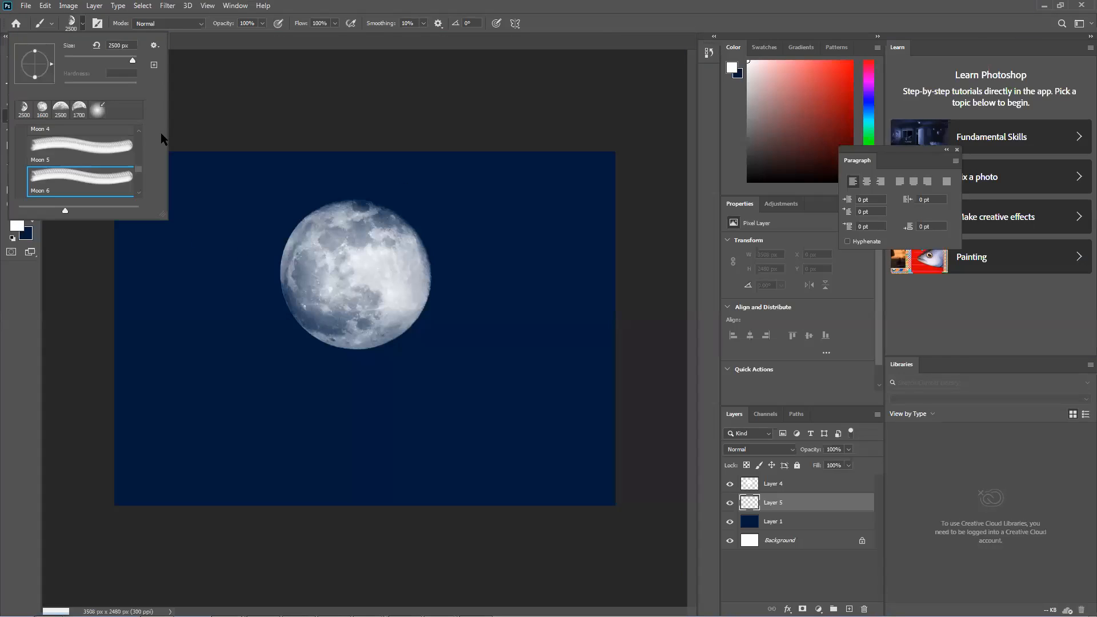
Step: Expand the imported tree_brushes_c4grafx brush group and choose its Tree_1 brush
{"action": "left_click_drag", "start_coordinate": [138, 170], "coordinate": [131, 191]}
{"action": "left_click", "coordinate": [31, 192]}
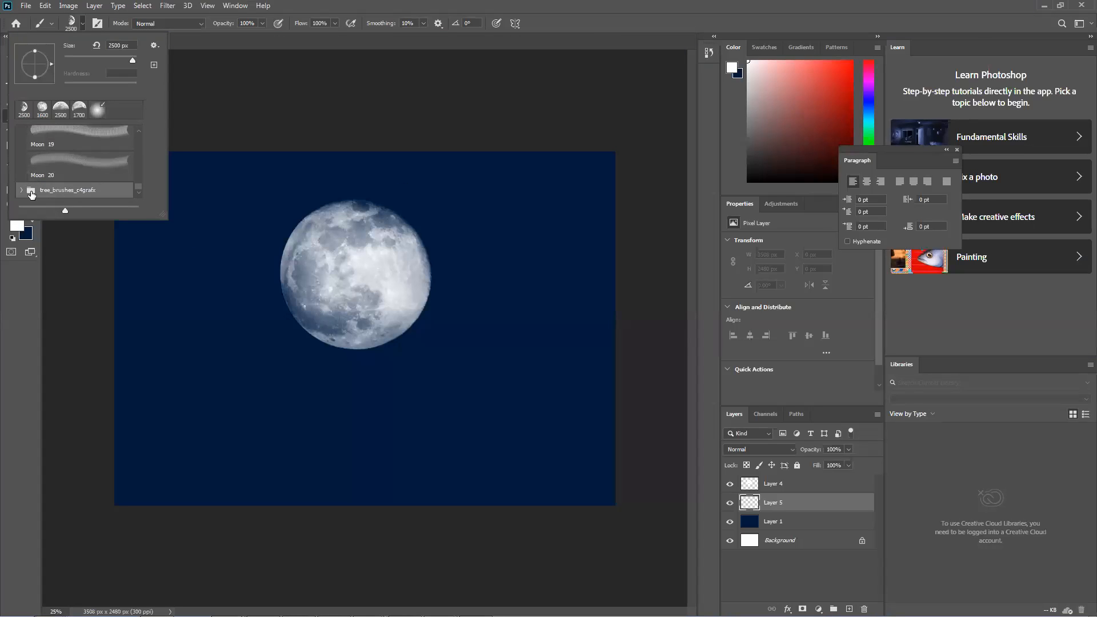
{"action": "scroll", "coordinate": [118, 166], "scroll_direction": "down", "scroll_amount": 3}
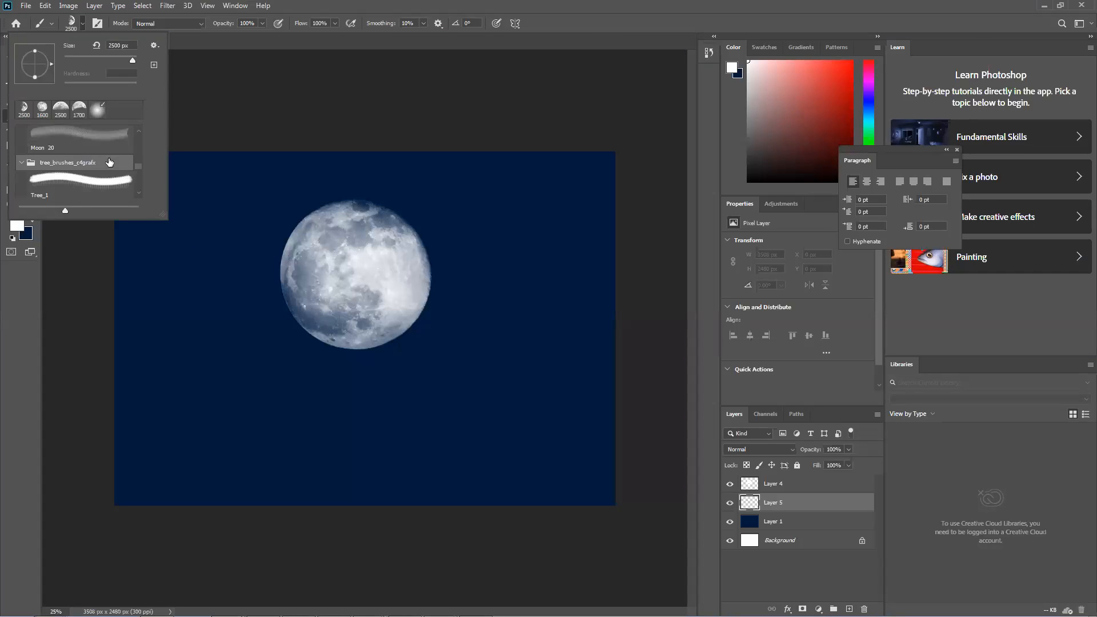
{"action": "left_click", "coordinate": [94, 166]}
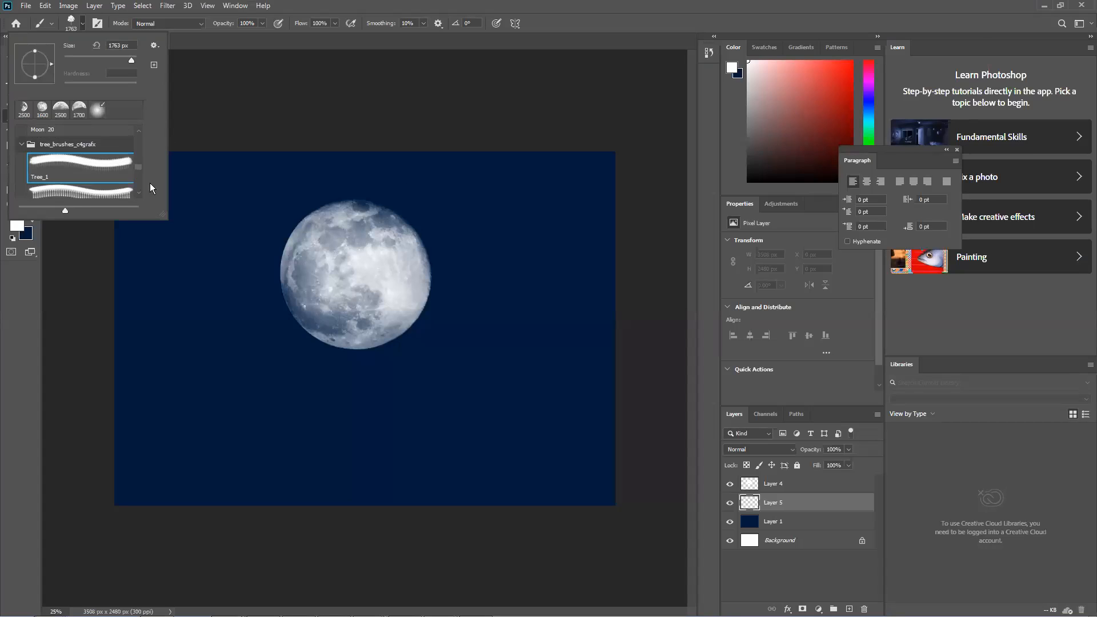
Step: Try the tree brush presets one after another from Tree_3 through Tree_4 and Tree_5 to Tree_6
{"action": "left_click", "coordinate": [62, 186]}
{"action": "scroll", "coordinate": [99, 176], "scroll_direction": "down", "scroll_amount": 1}
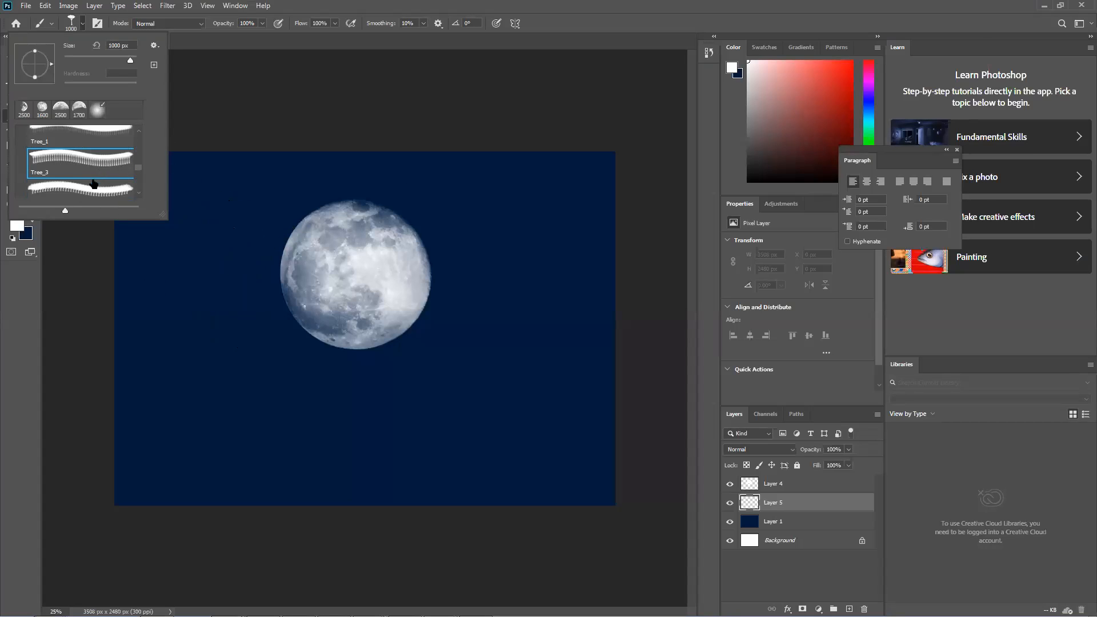
{"action": "left_click", "coordinate": [94, 184]}
{"action": "scroll", "coordinate": [92, 166], "scroll_direction": "down", "scroll_amount": 1}
{"action": "left_click", "coordinate": [94, 178]}
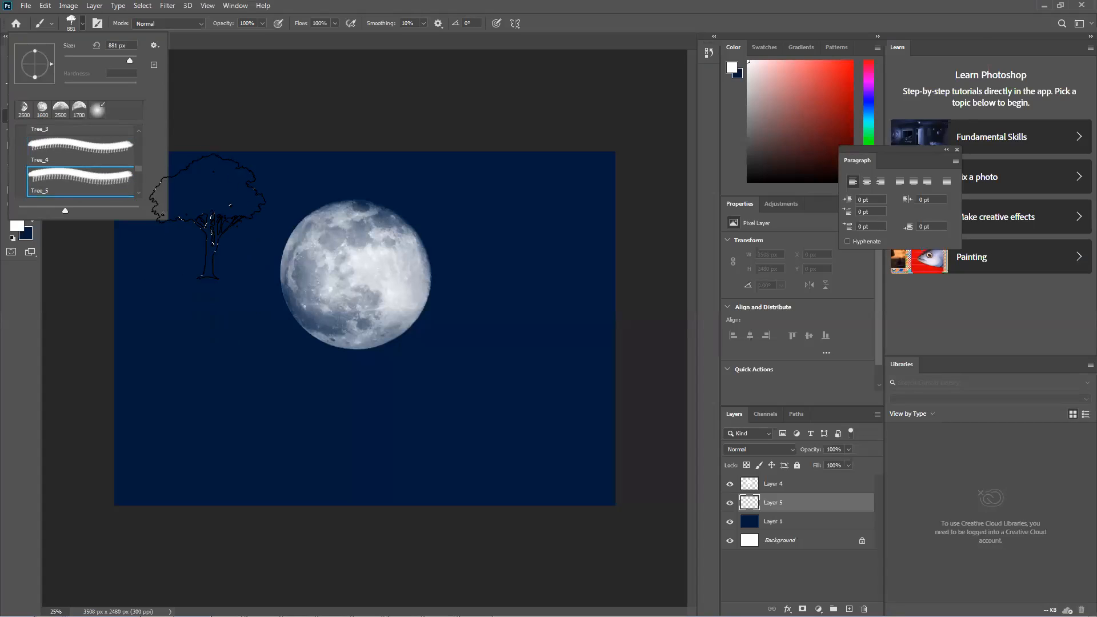
{"action": "scroll", "coordinate": [70, 191], "scroll_direction": "down", "scroll_amount": 1}
{"action": "left_click", "coordinate": [82, 189]}
{"action": "scroll", "coordinate": [118, 196], "scroll_direction": "down", "scroll_amount": 1}
{"action": "left_click", "coordinate": [110, 182]}
{"action": "scroll", "coordinate": [99, 181], "scroll_direction": "down", "scroll_amount": 1}
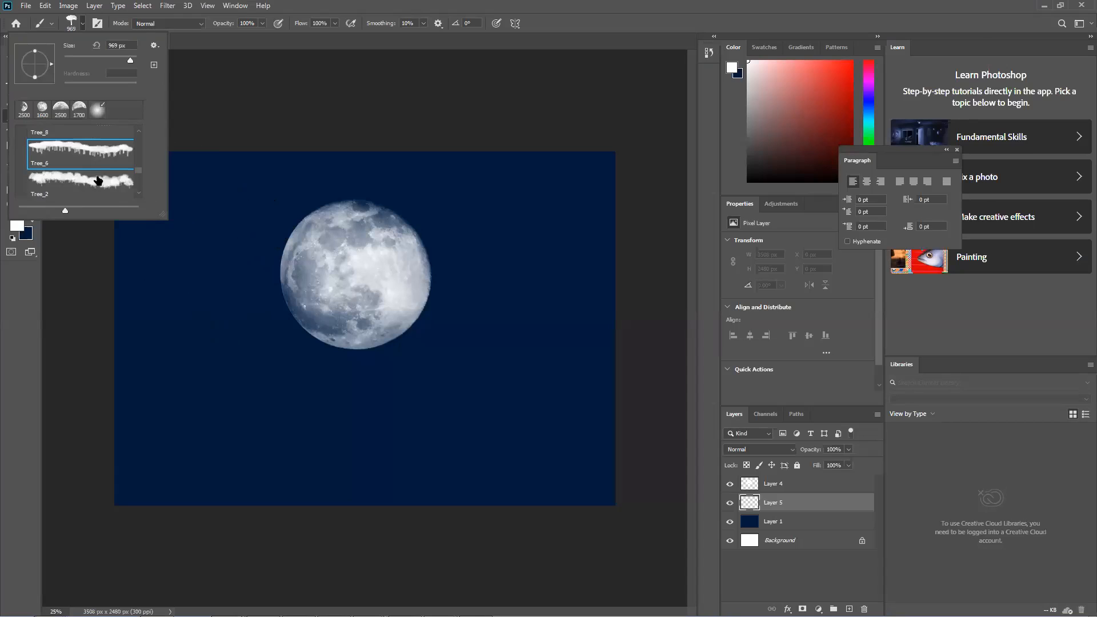
Step: Select the Tree_7 brush preset, and check Layers 4 and 5 by switching their visibility off and on
{"action": "left_click", "coordinate": [109, 158]}
{"action": "scroll", "coordinate": [109, 200], "scroll_direction": "down", "scroll_amount": 1}
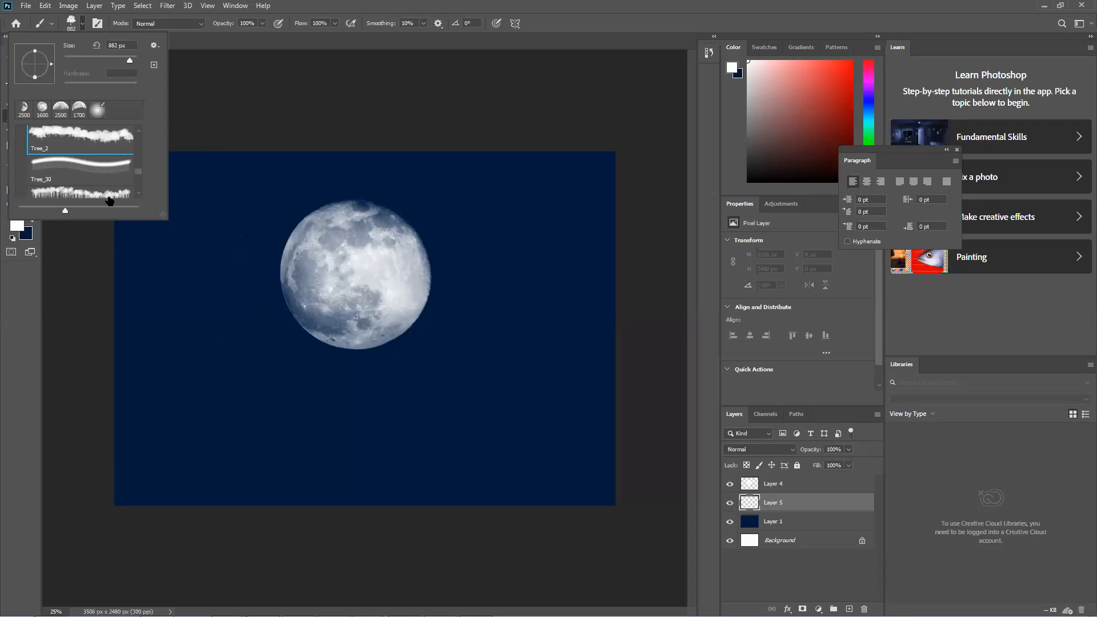
{"action": "left_click", "coordinate": [121, 163]}
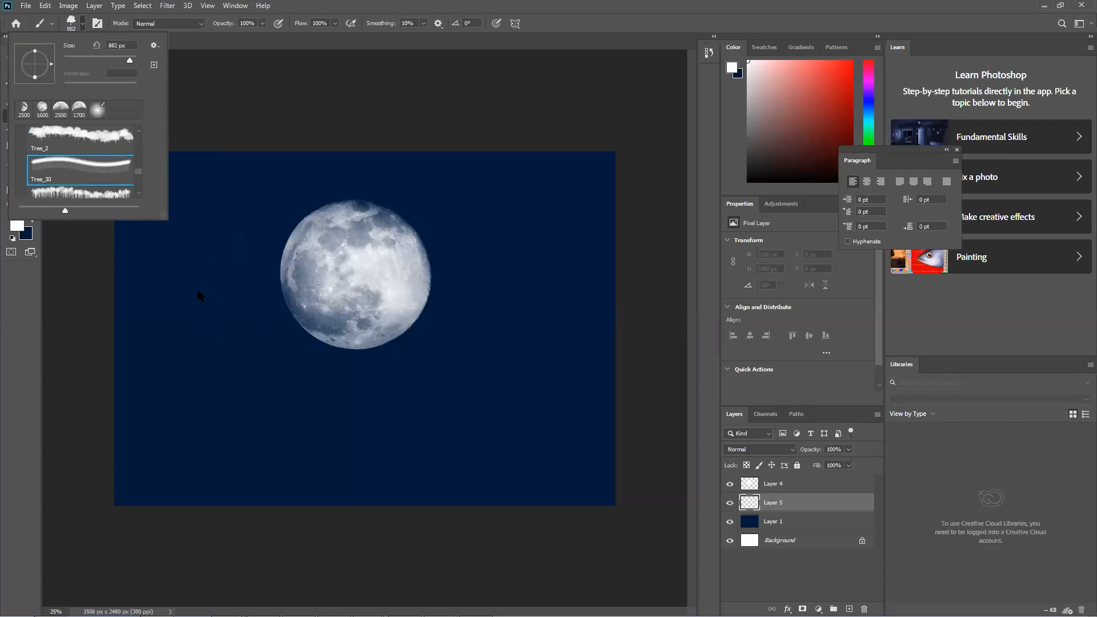
{"action": "left_click", "coordinate": [107, 196]}
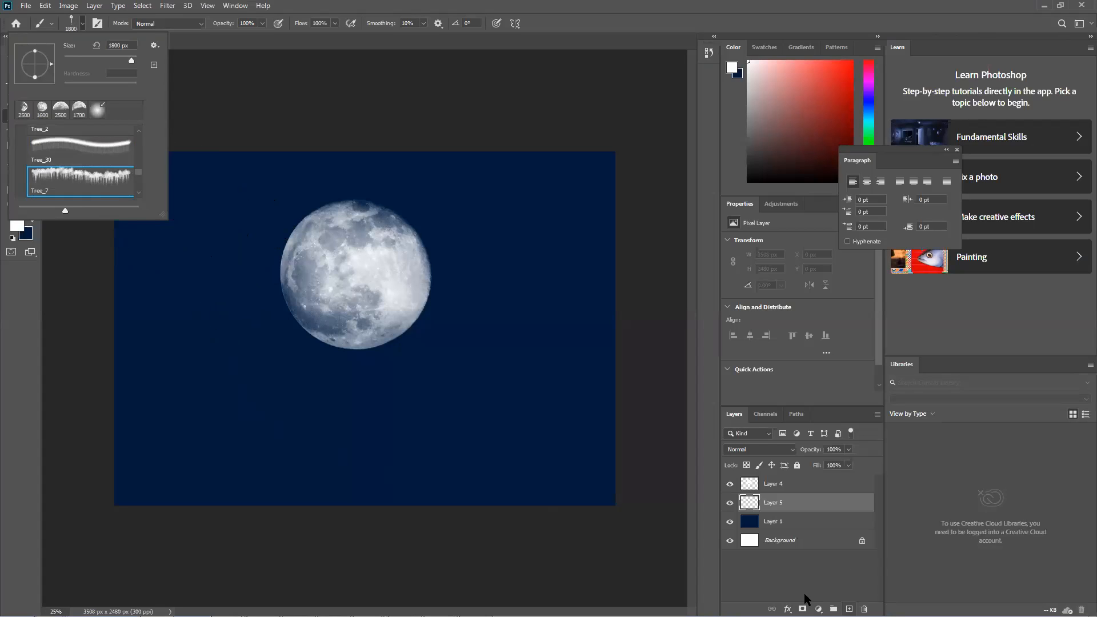
{"action": "left_click", "coordinate": [730, 487]}
{"action": "left_click", "coordinate": [731, 487]}
{"action": "left_click", "coordinate": [730, 505]}
{"action": "left_click", "coordinate": [730, 505]}
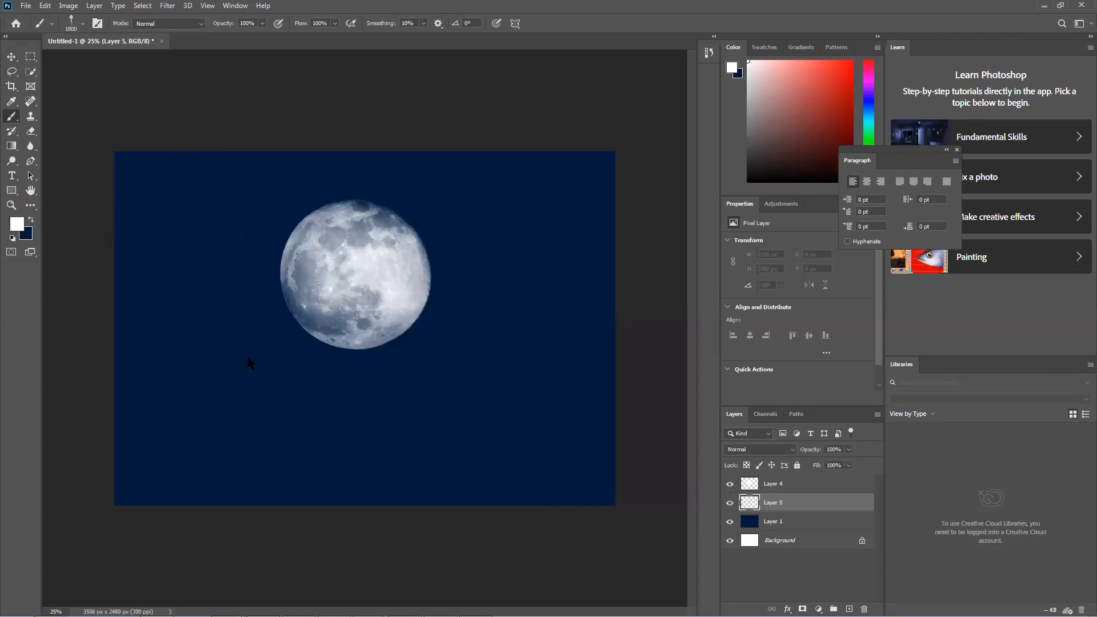
Step: Set the foreground color to black and stamp one palm tree on the left part of Layer 5
{"action": "left_click", "coordinate": [19, 229]}
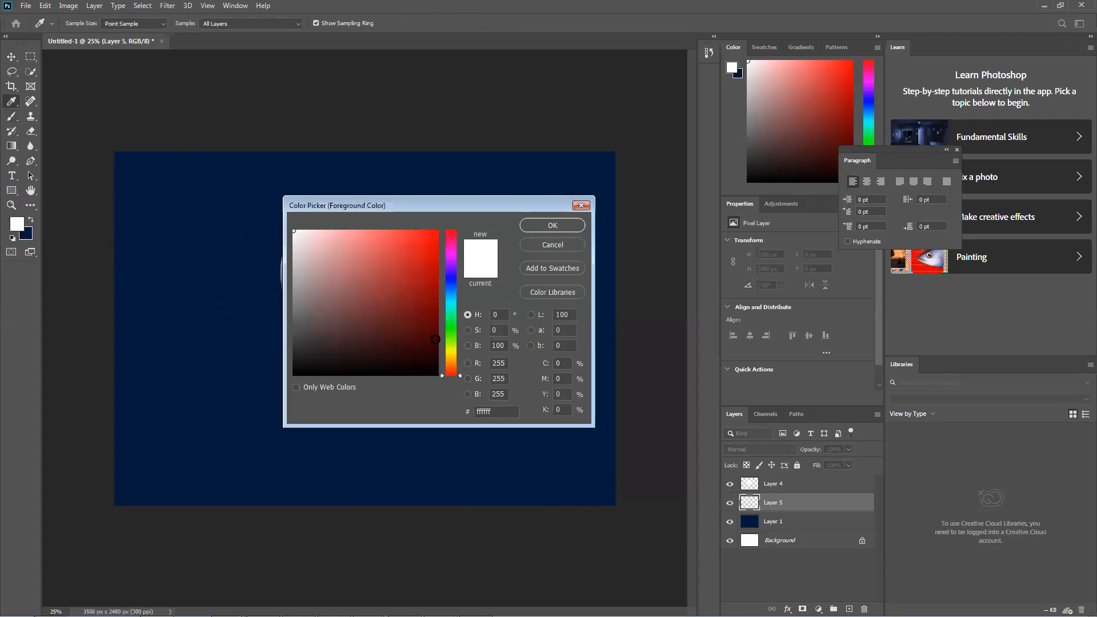
{"action": "left_click_drag", "start_coordinate": [437, 373], "coordinate": [447, 373]}
{"action": "left_click", "coordinate": [553, 225]}
{"action": "key", "text": "b"}
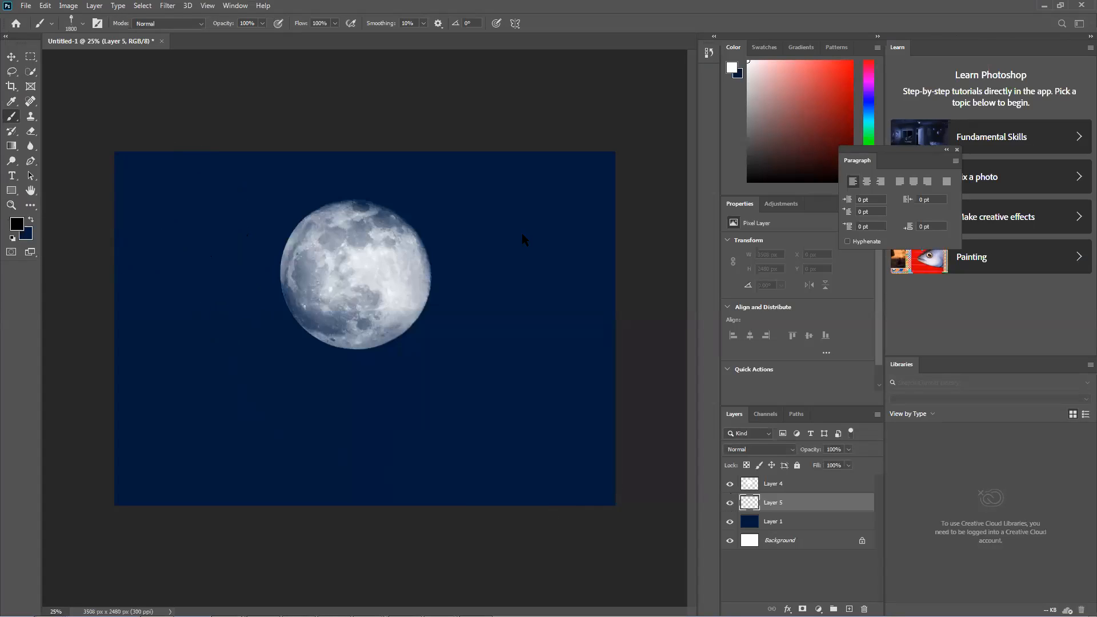
{"action": "left_click", "coordinate": [186, 397]}
Step: Move the palm tree to the canvas's lower-left area, at about X 142 px, Y 661 px, and deselect it
{"action": "left_click", "coordinate": [11, 56]}
{"action": "left_click", "coordinate": [113, 96]}
{"action": "left_click_drag", "start_coordinate": [185, 254], "coordinate": [189, 312]}
{"action": "left_click", "coordinate": [256, 513]}
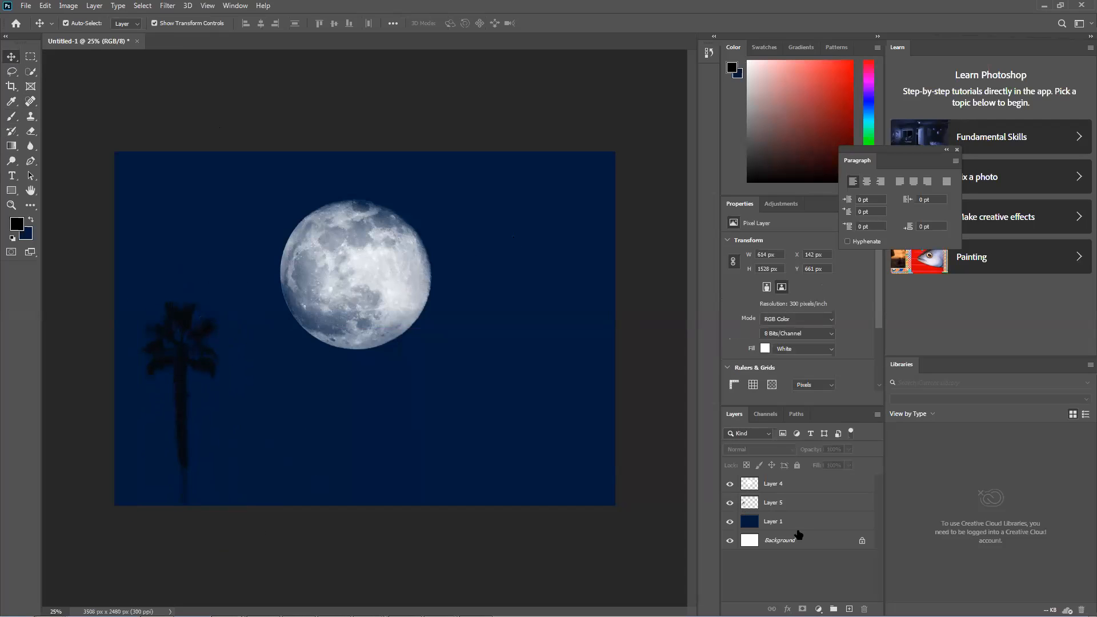
Step: Add a new layer directly above Layer 1 and set the foreground color to white (ffffff)
{"action": "left_click", "coordinate": [834, 525]}
{"action": "left_click", "coordinate": [850, 609]}
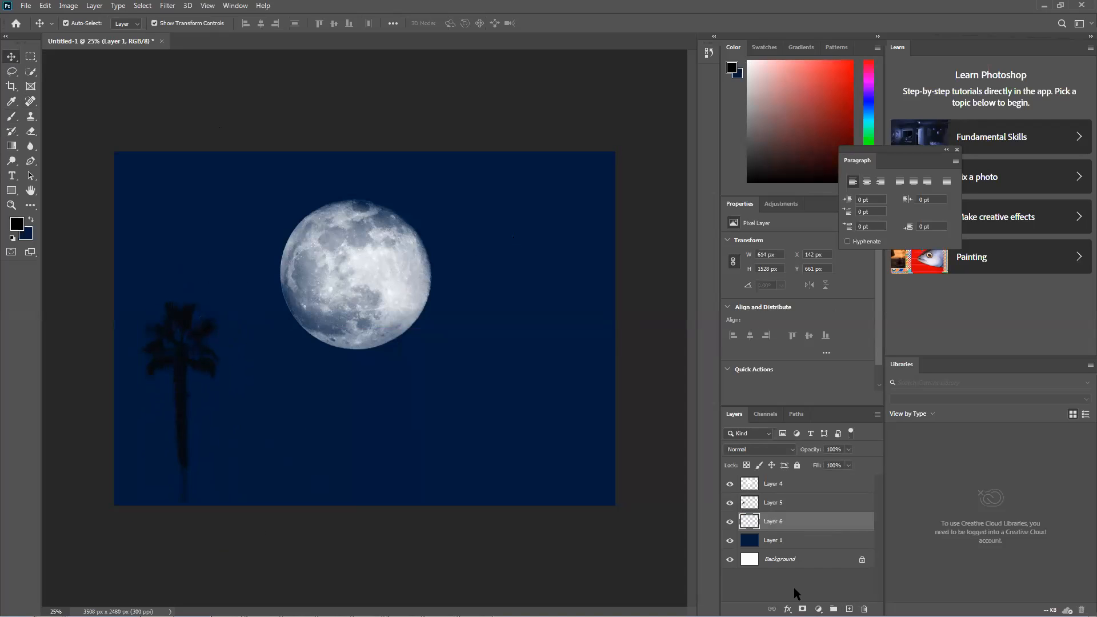
{"action": "left_click", "coordinate": [21, 225]}
{"action": "left_click_drag", "start_coordinate": [349, 282], "coordinate": [285, 223]}
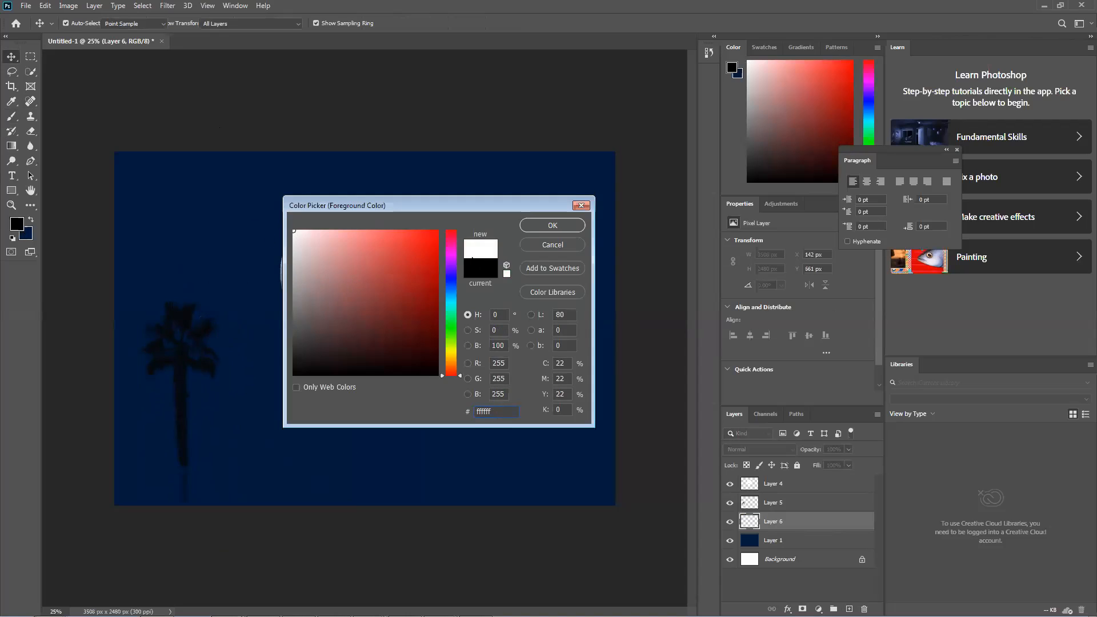
{"action": "left_click", "coordinate": [564, 226]}
Step: Move the moon to the canvas's upper-right area, at about X 2230 px, Y 58 px, and reselect Layer 6
{"action": "left_click_drag", "start_coordinate": [359, 259], "coordinate": [508, 218]}
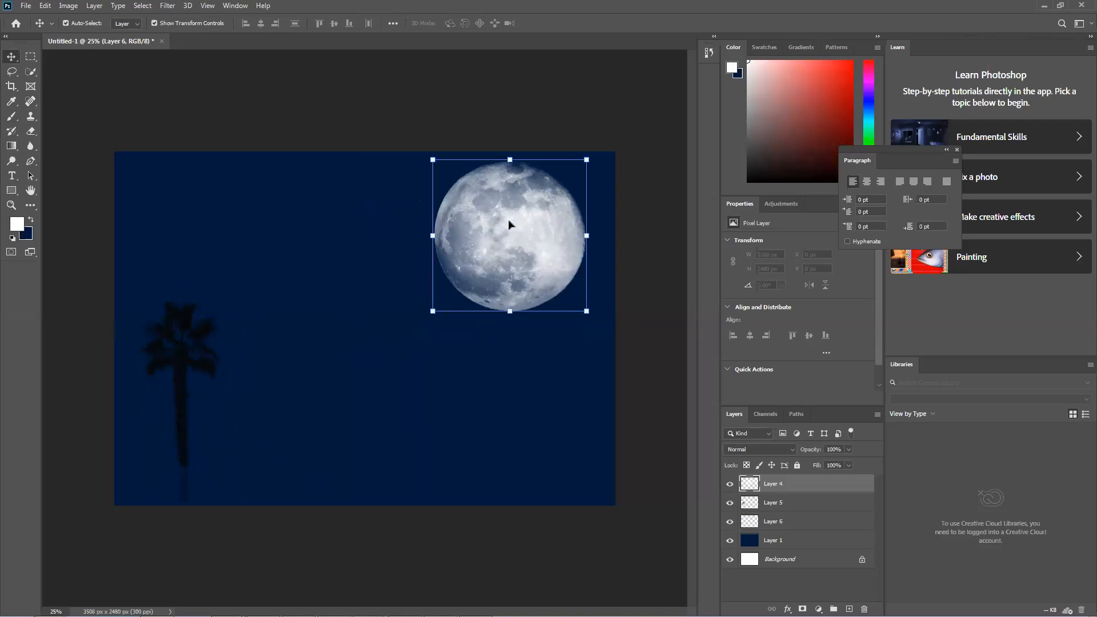
{"action": "left_click", "coordinate": [794, 524]}
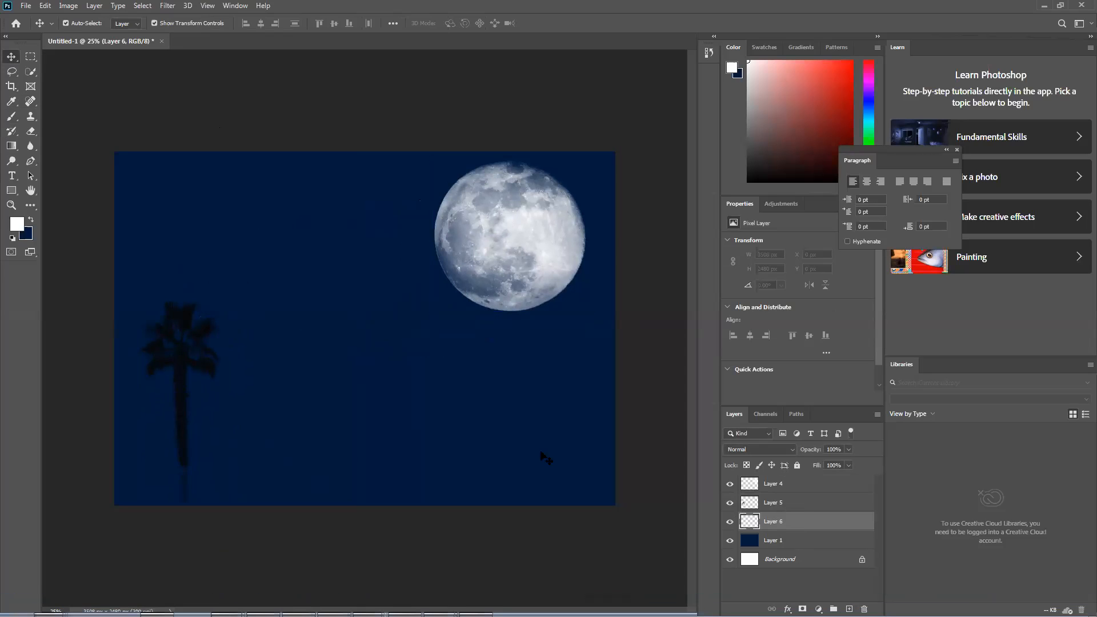
Step: Switch to the soft round brush, try a white glow dab over the moon on Layer 6, and undo it
{"action": "left_click", "coordinate": [11, 116]}
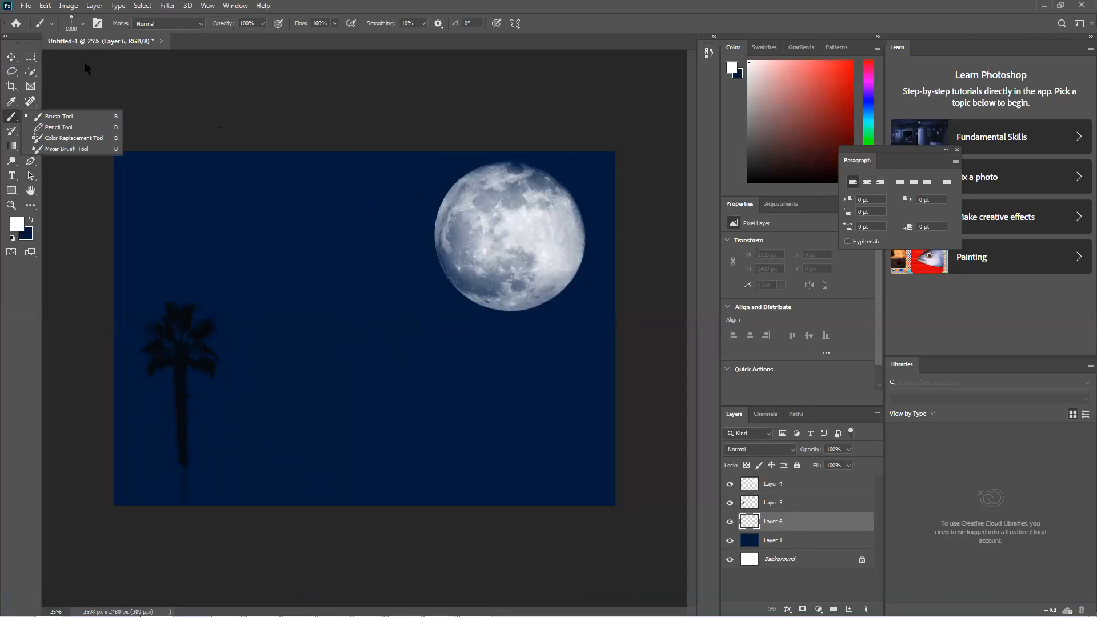
{"action": "left_click", "coordinate": [83, 24]}
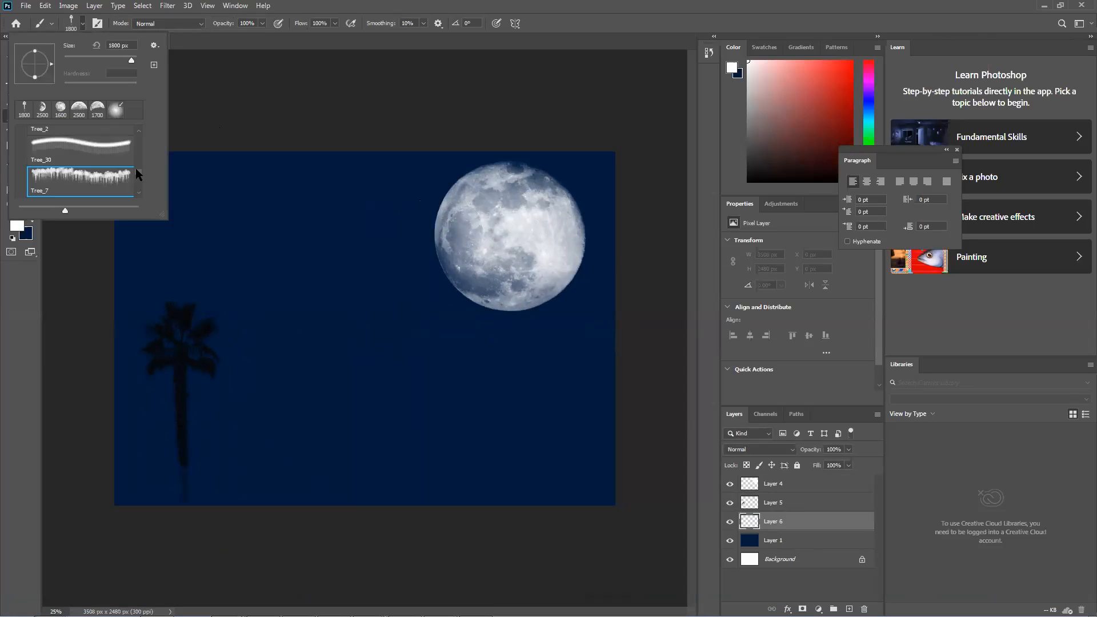
{"action": "left_click_drag", "start_coordinate": [136, 168], "coordinate": [141, 126]}
{"action": "left_click", "coordinate": [116, 111]}
{"action": "left_click", "coordinate": [473, 118]}
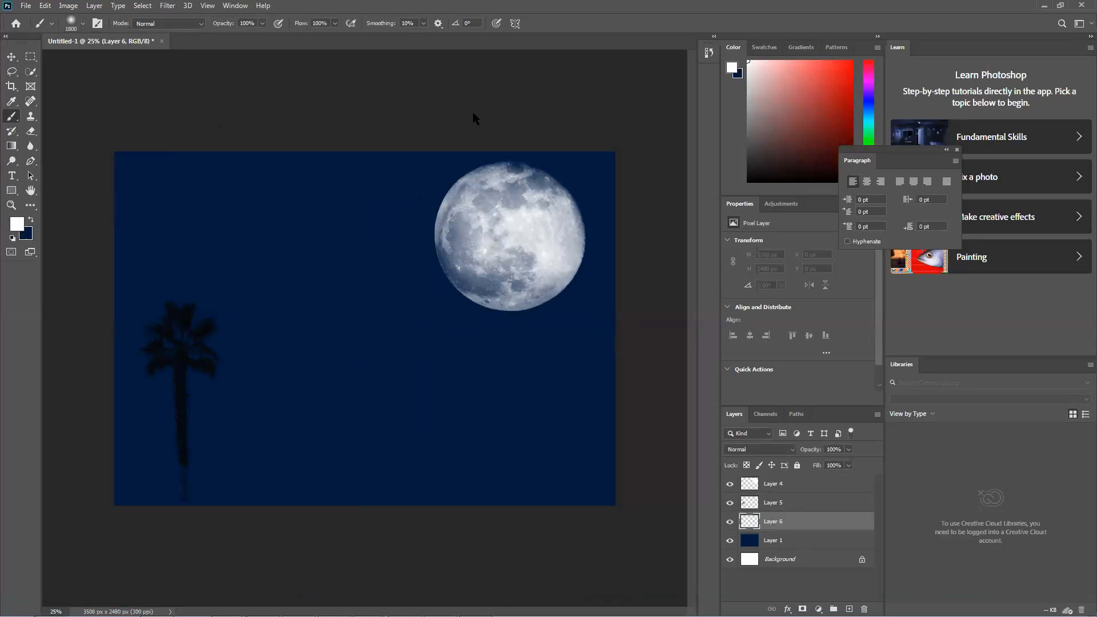
{"action": "left_click", "coordinate": [510, 236]}
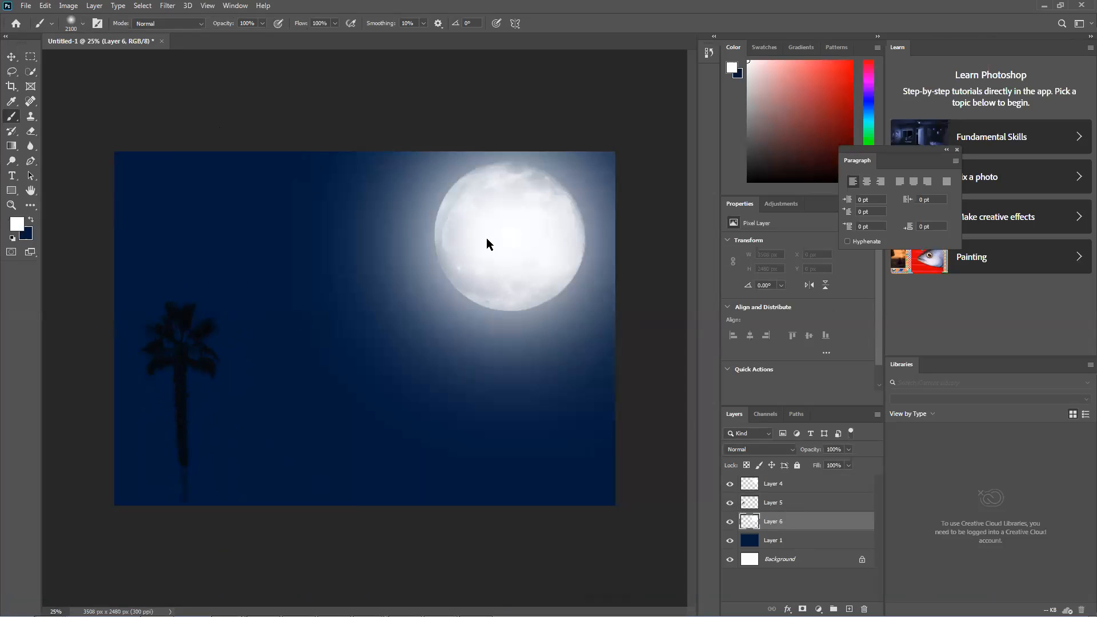
{"action": "key", "text": "ctrl+z"}
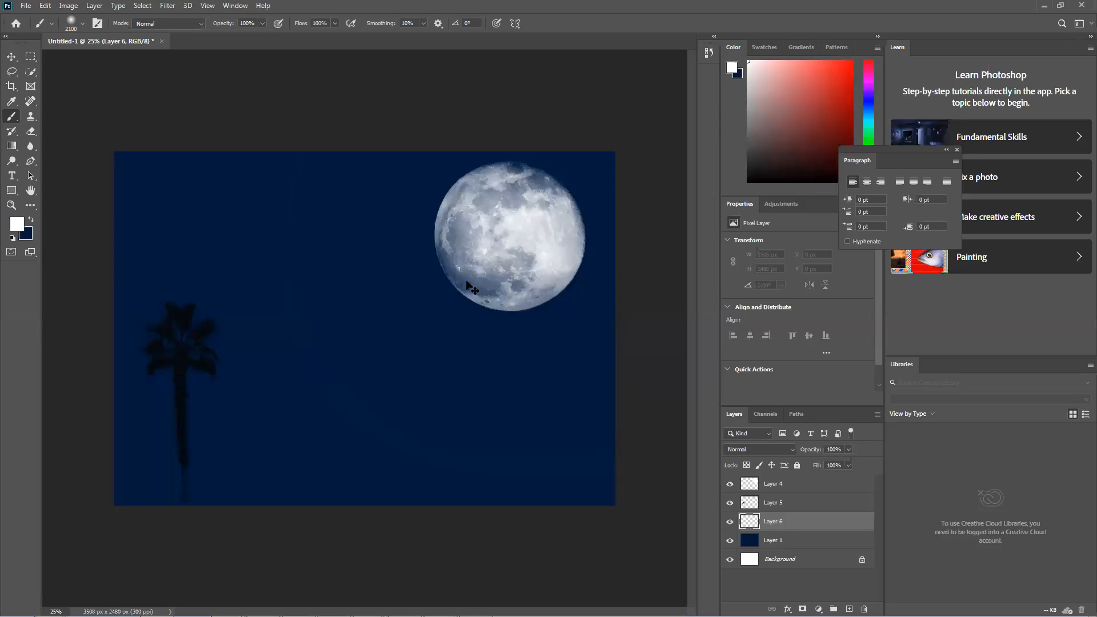
Step: Enlarge the soft round brush to 3400 px
{"action": "key", "text": "bracketright"}
{"action": "key", "text": "bracketright"}
{"action": "key", "text": "bracketright"}
{"action": "key", "text": "bracketright"}
{"action": "key", "text": "bracketright"}
{"action": "key", "text": "bracketright"}
{"action": "key", "text": "bracketright"}
{"action": "key", "text": "bracketright"}
{"action": "key", "text": "bracketright"}
{"action": "key", "text": "bracketright"}
{"action": "key", "text": "bracketright"}
{"action": "key", "text": "bracketright"}
{"action": "key", "text": "bracketright"}
Step: Try a larger white glow behind the moon on Layer 6, check it with the moon hidden, and undo it
{"action": "left_click", "coordinate": [529, 200]}
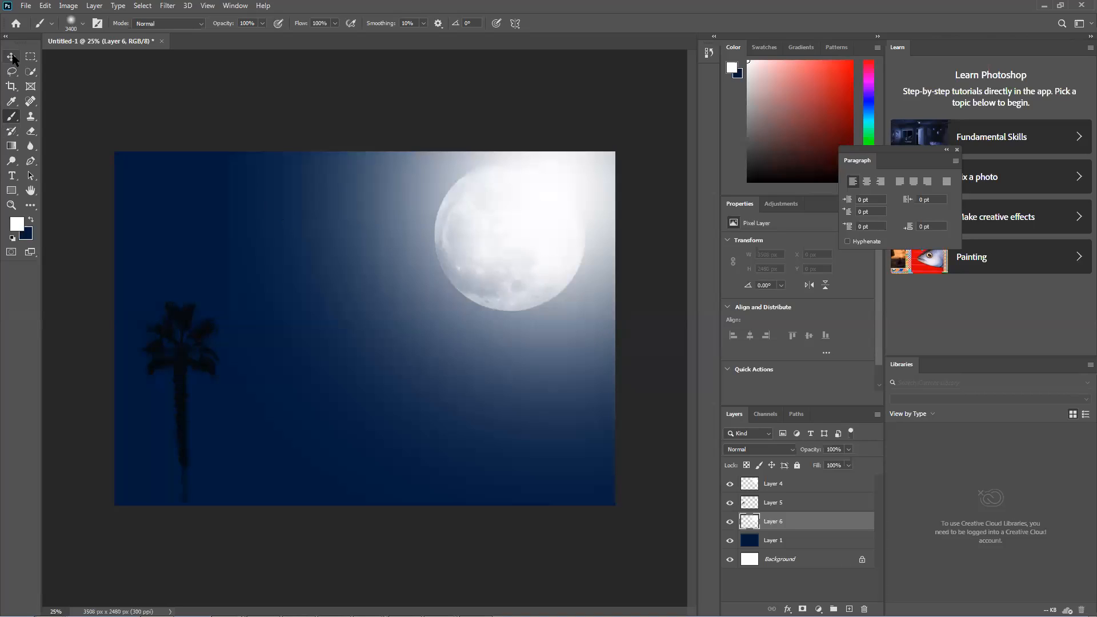
{"action": "key", "text": "ctrl+z"}
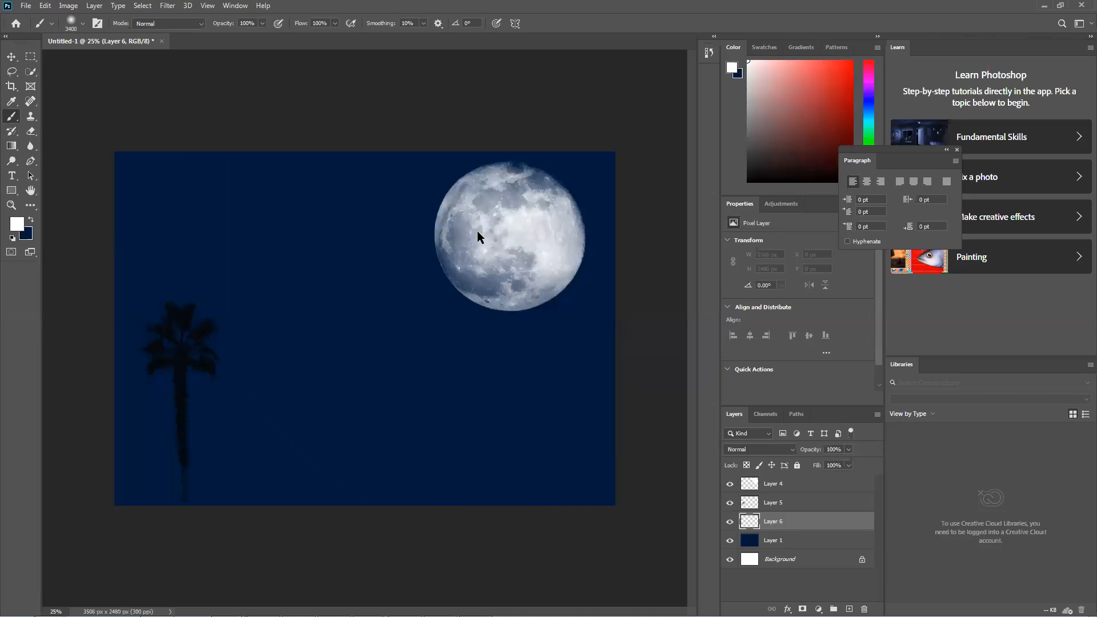
{"action": "key", "text": "ctrl+shift+z"}
{"action": "left_click", "coordinate": [11, 57]}
{"action": "left_click", "coordinate": [501, 261]}
{"action": "left_click", "coordinate": [500, 262]}
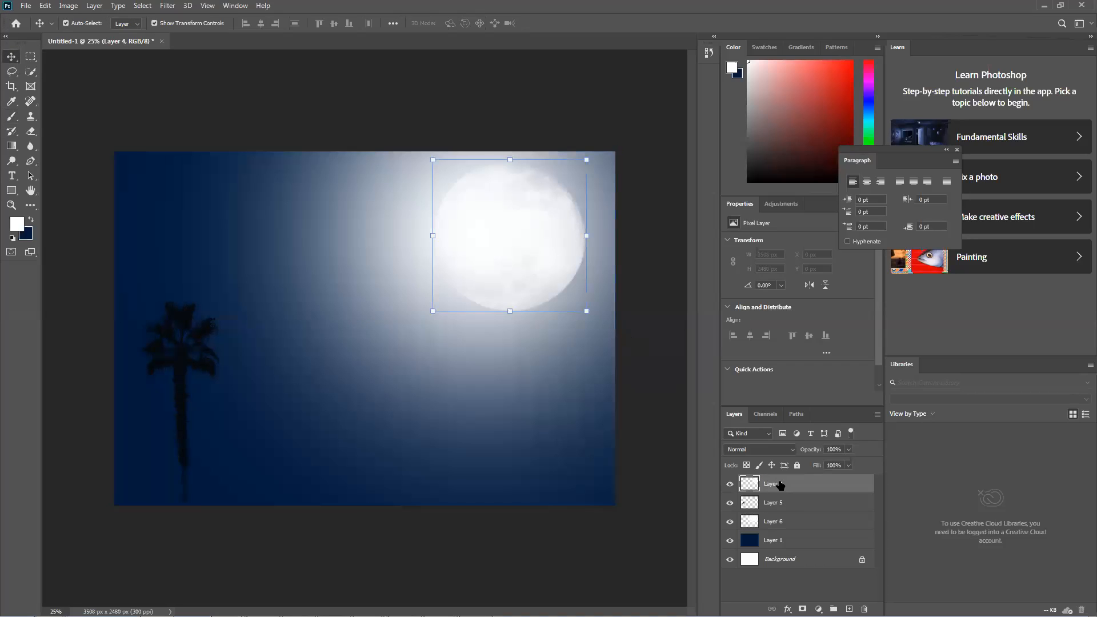
{"action": "left_click", "coordinate": [729, 487]}
{"action": "key", "text": "ctrl+z"}
{"action": "key", "text": "ctrl+z"}
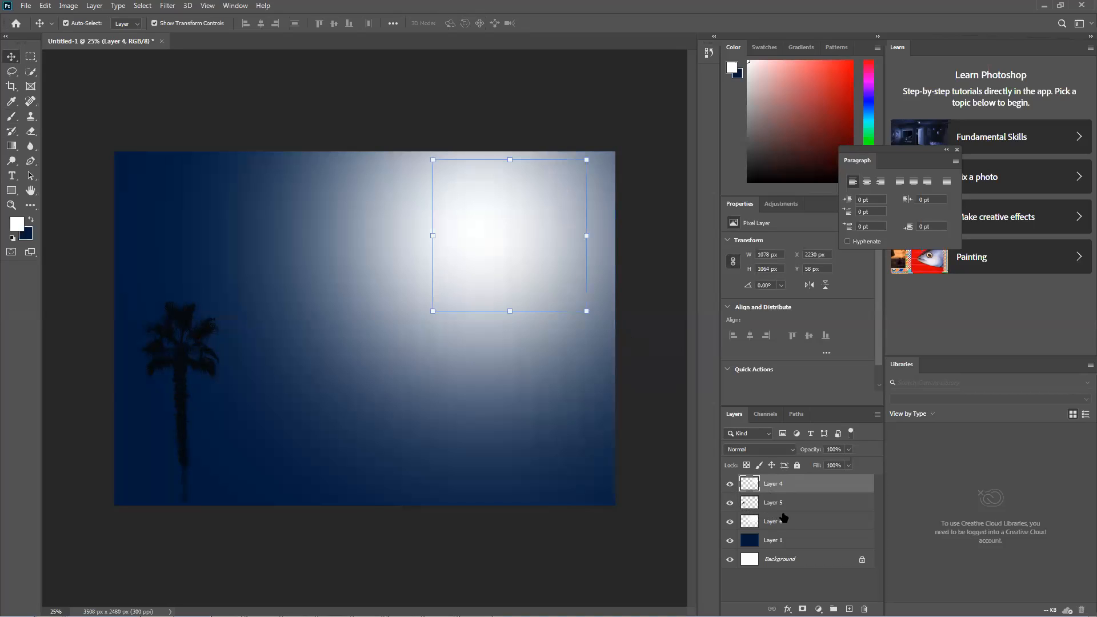
{"action": "key", "text": "ctrl+z"}
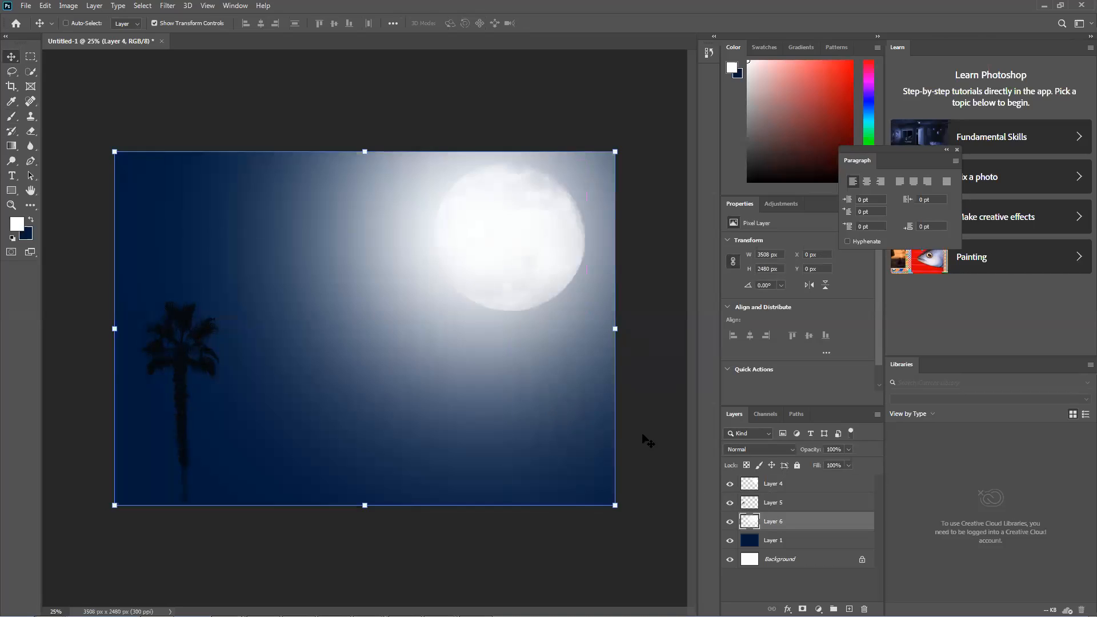
Step: Paint a large soft white glow over the moon on a new layer above Layer 4, and place that layer below Layer 6
{"action": "left_click", "coordinate": [729, 484]}
{"action": "left_click", "coordinate": [810, 502]}
{"action": "left_click", "coordinate": [809, 491]}
{"action": "left_click", "coordinate": [849, 609]}
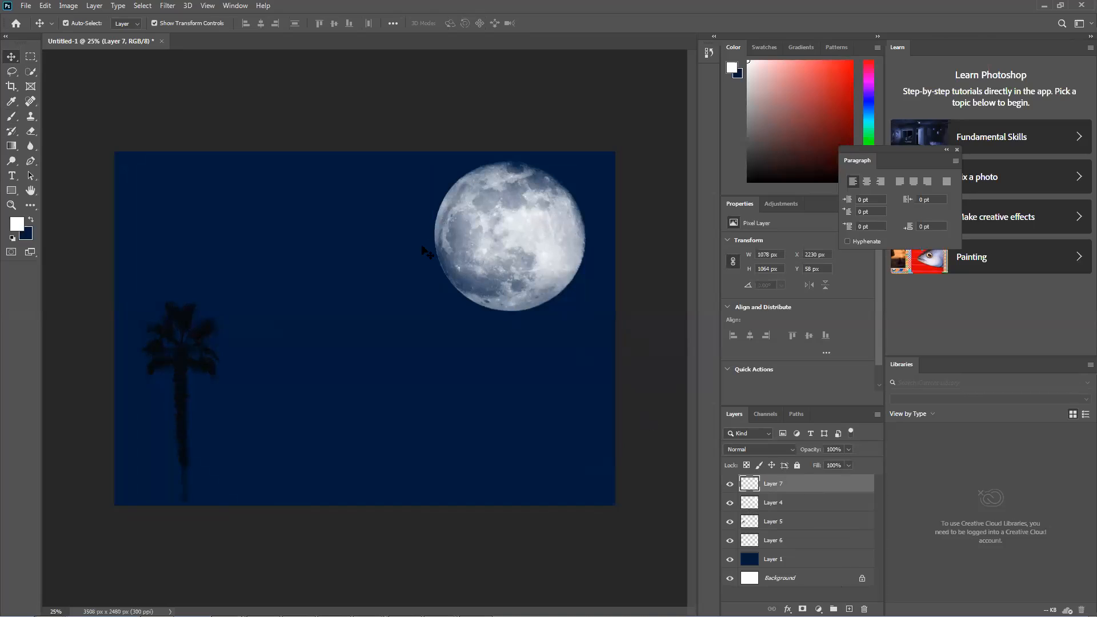
{"action": "left_click", "coordinate": [11, 116]}
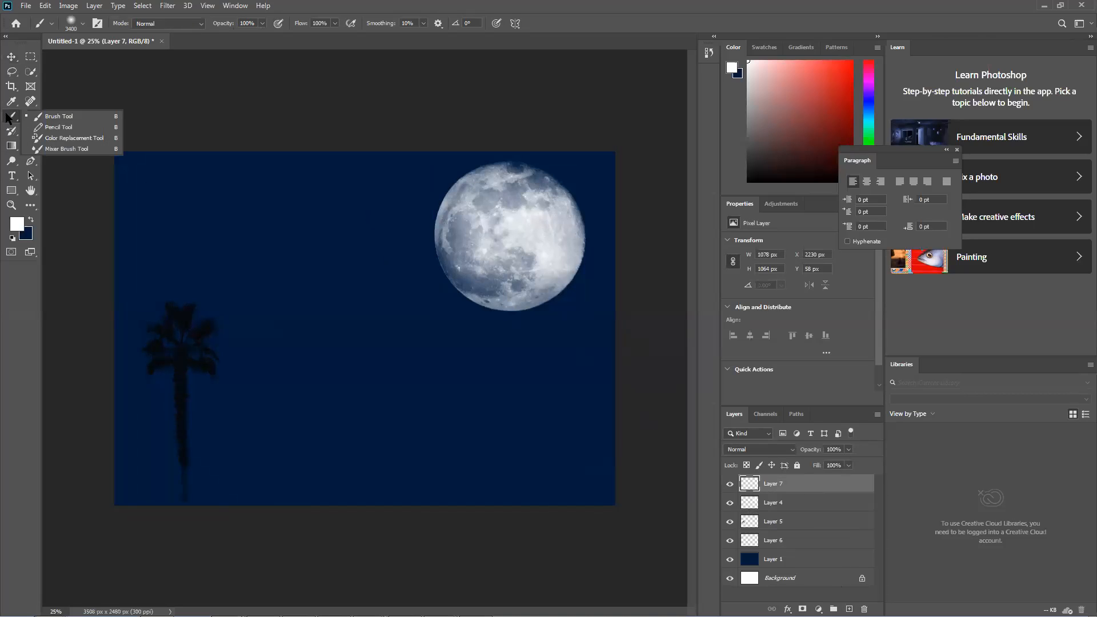
{"action": "left_click", "coordinate": [487, 251]}
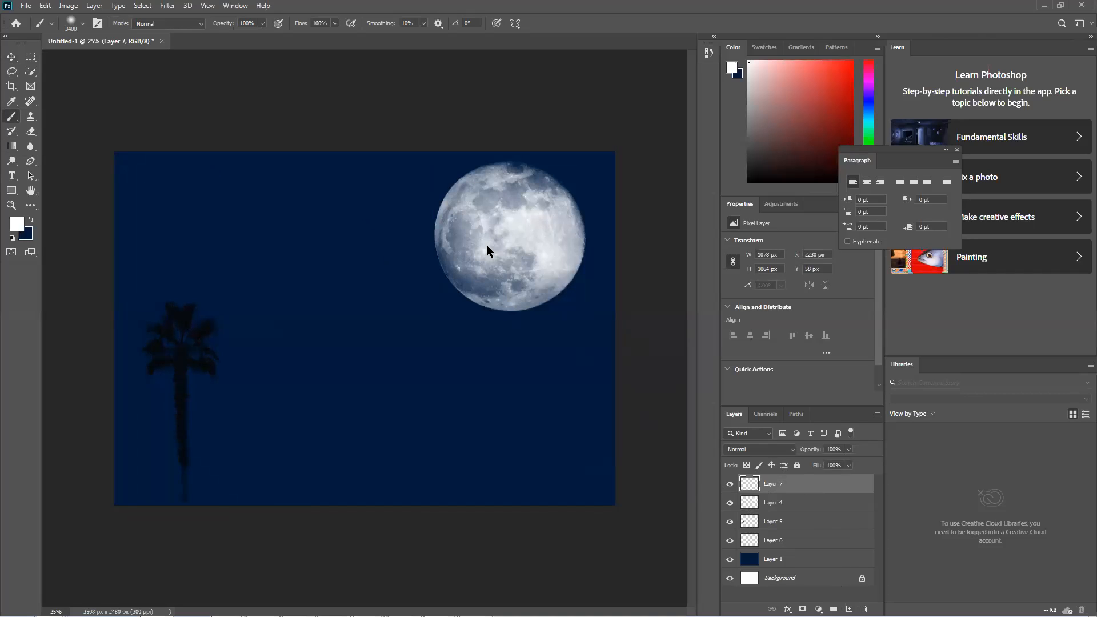
{"action": "left_click", "coordinate": [470, 245]}
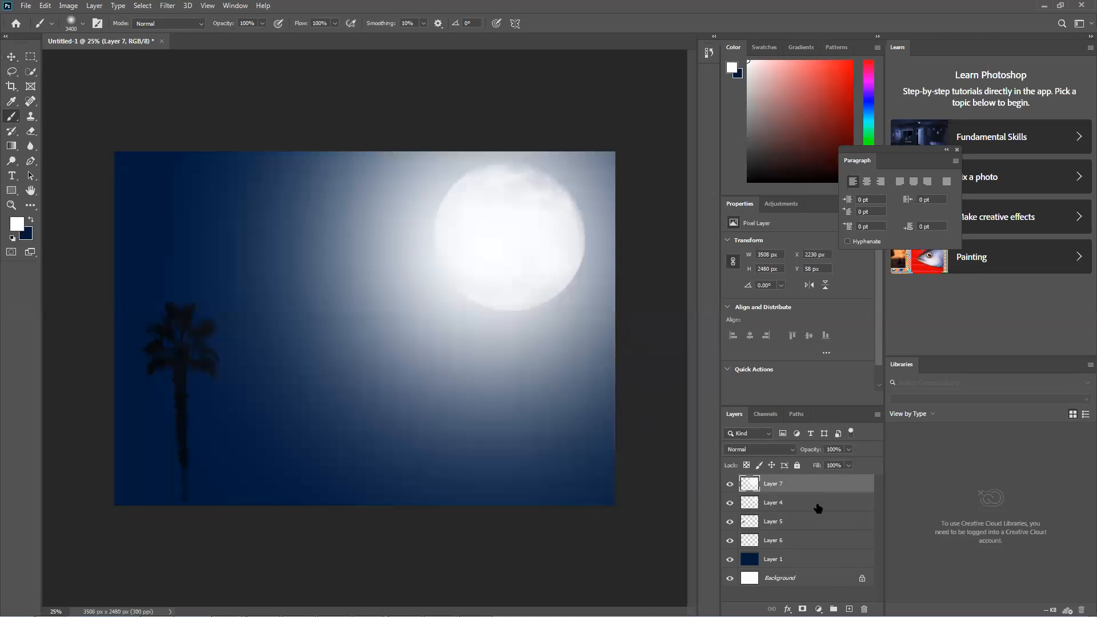
{"action": "left_click_drag", "start_coordinate": [804, 494], "coordinate": [776, 550]}
Step: Shift the glow on Layer 7 down and left of the moon, and return it to its place behind the moon
{"action": "left_click", "coordinate": [11, 57]}
{"action": "key", "text": "ctrl+t"}
{"action": "left_click_drag", "start_coordinate": [473, 227], "coordinate": [494, 313]}
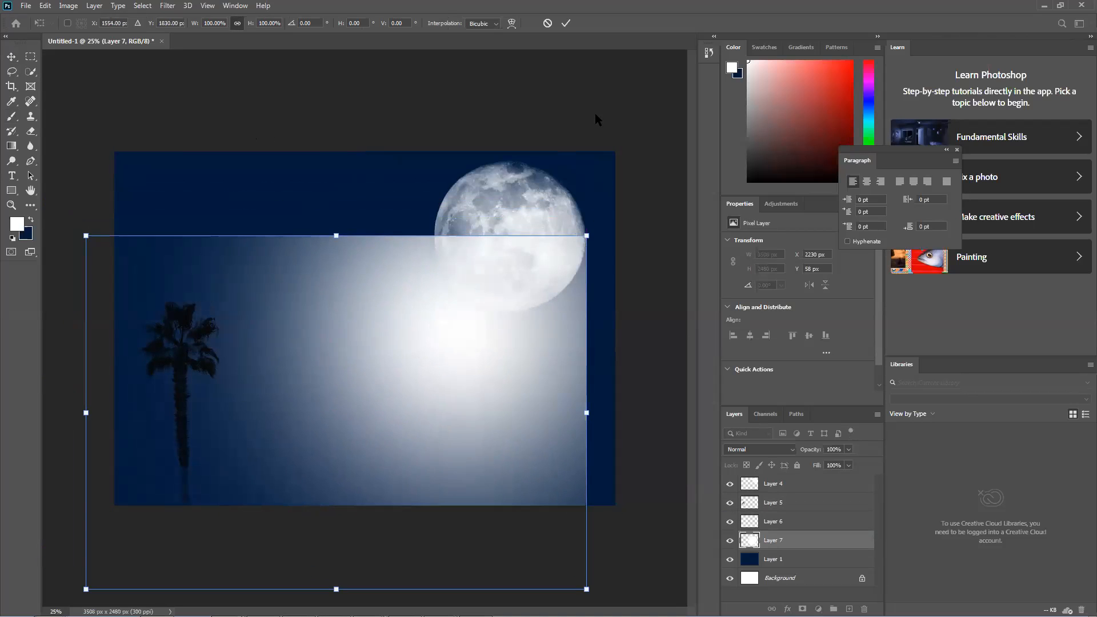
{"action": "key", "text": "Return"}
{"action": "left_click", "coordinate": [592, 183]}
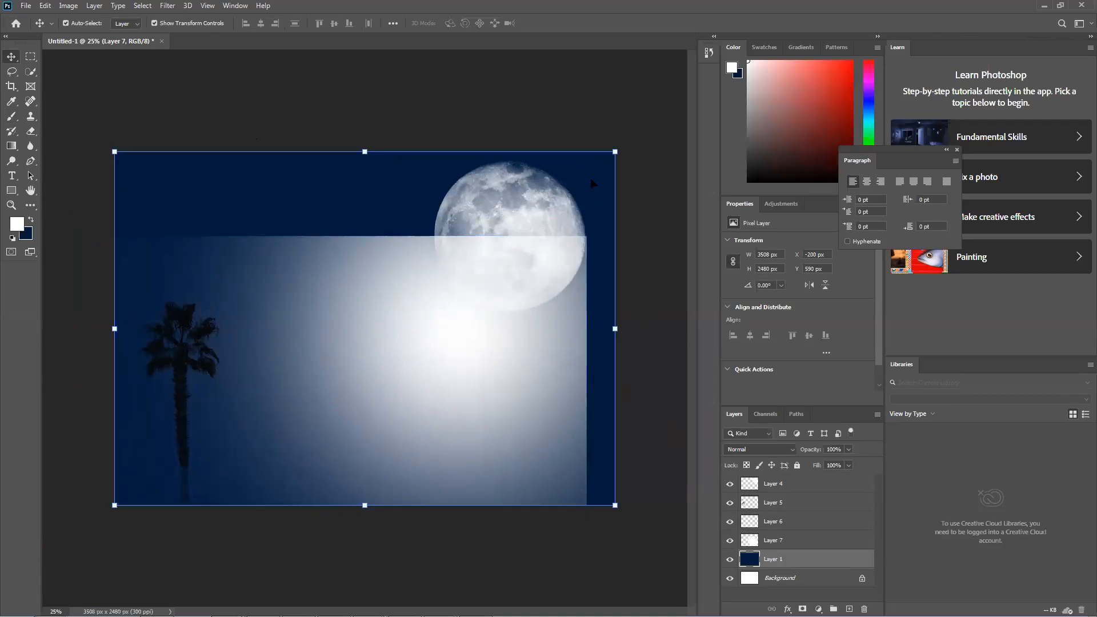
{"action": "left_click_drag", "start_coordinate": [491, 327], "coordinate": [512, 244]}
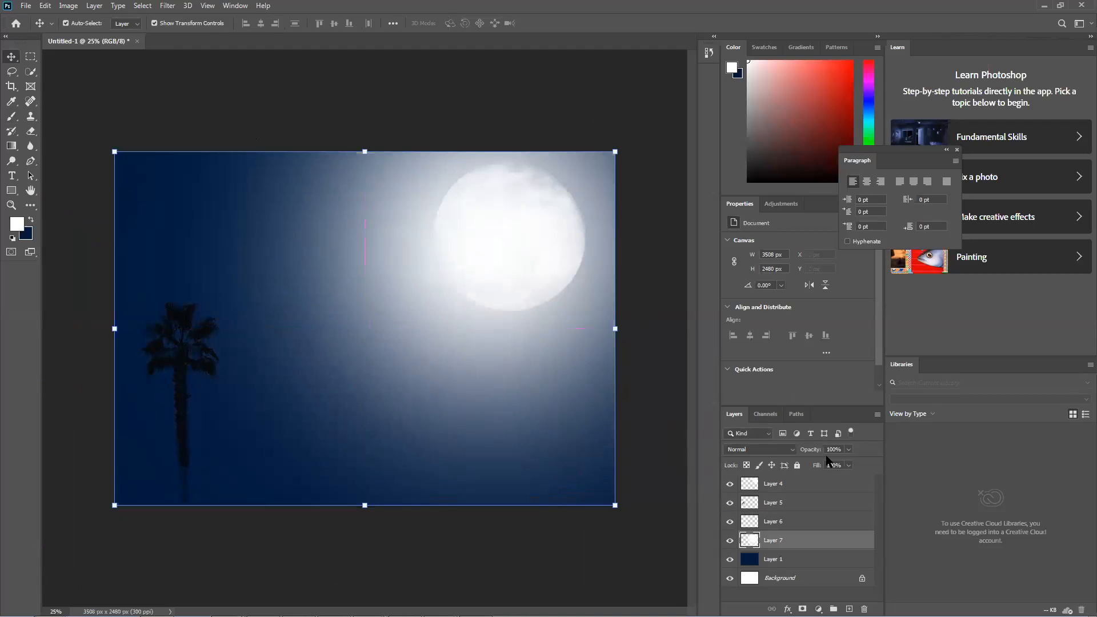
Step: Lower Layer 7's opacity to 36% and shift the moon slightly up and right, to about X 2358 px, Y 36 px
{"action": "left_click", "coordinate": [850, 449]}
{"action": "left_click_drag", "start_coordinate": [852, 463], "coordinate": [815, 463]}
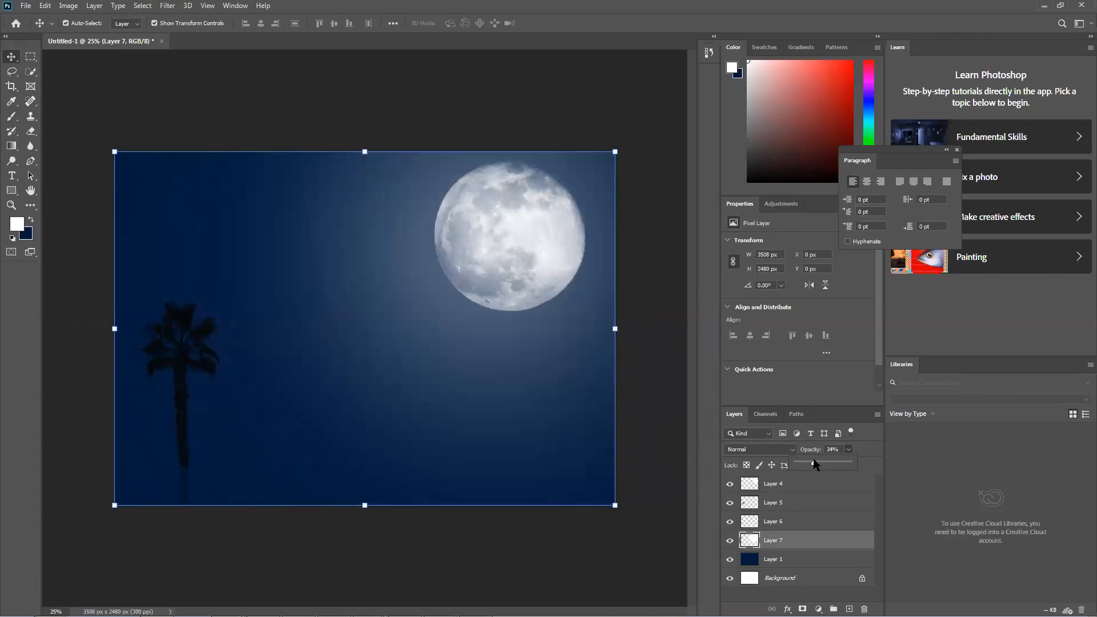
{"action": "left_click", "coordinate": [660, 169]}
{"action": "left_click_drag", "start_coordinate": [571, 259], "coordinate": [544, 231]}
{"action": "left_click", "coordinate": [635, 348]}
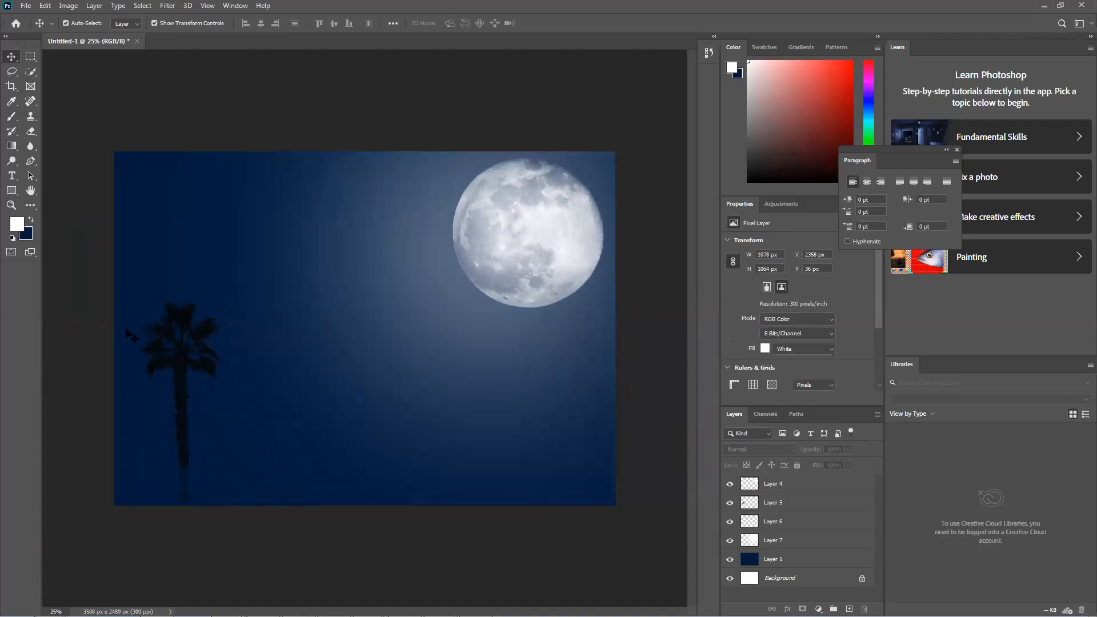
Step: Position the palm tree beneath the moon at the canvas's lower right, raise Layer 5 above Layer 4, and clear the layer selection
{"action": "left_click_drag", "start_coordinate": [195, 320], "coordinate": [557, 326]}
{"action": "left_click_drag", "start_coordinate": [786, 504], "coordinate": [791, 478]}
{"action": "left_click_drag", "start_coordinate": [545, 329], "coordinate": [542, 374]}
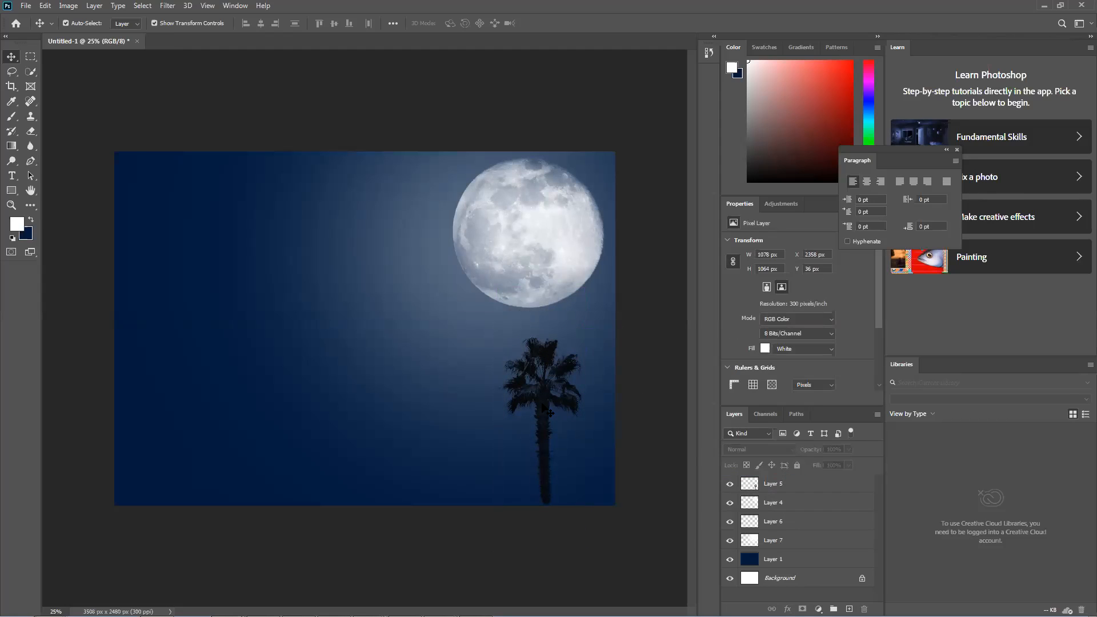
{"action": "left_click", "coordinate": [661, 417]}
{"action": "left_click", "coordinate": [526, 409]}
{"action": "left_click", "coordinate": [639, 445]}
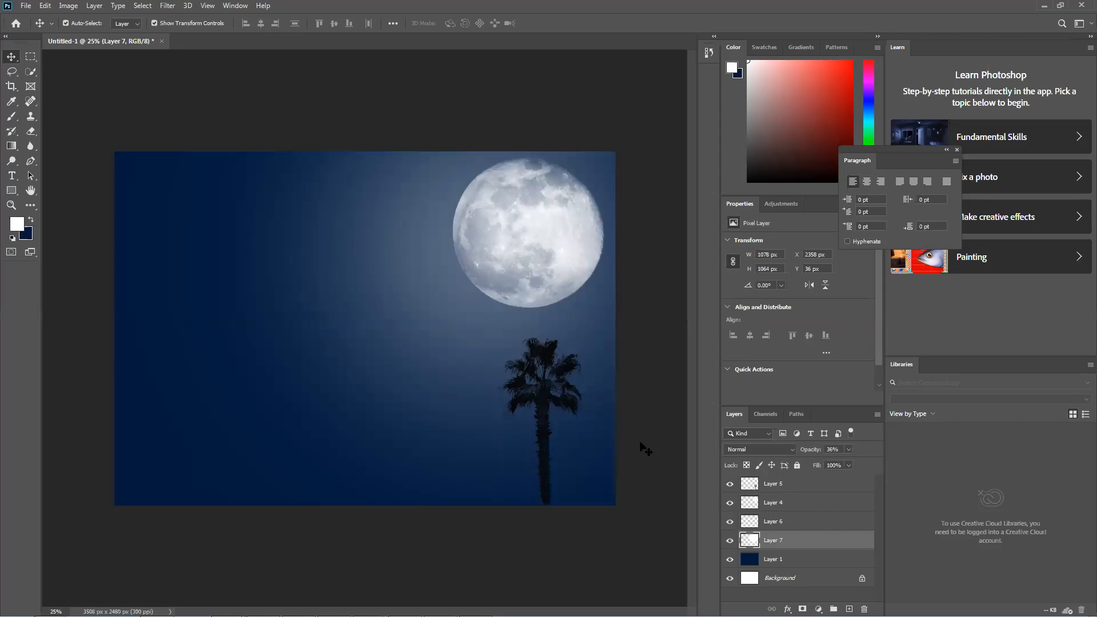
{"action": "left_click", "coordinate": [679, 547]}
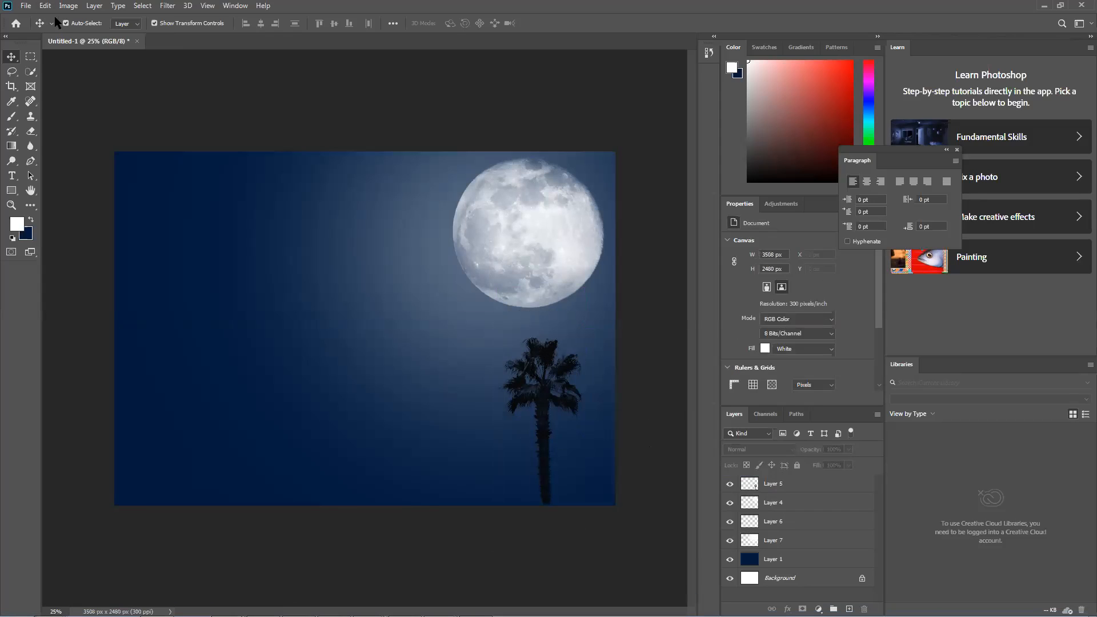
Step: Activate the Brush tool and add a new layer above the palm tree's Layer 5
{"action": "left_click", "coordinate": [9, 118]}
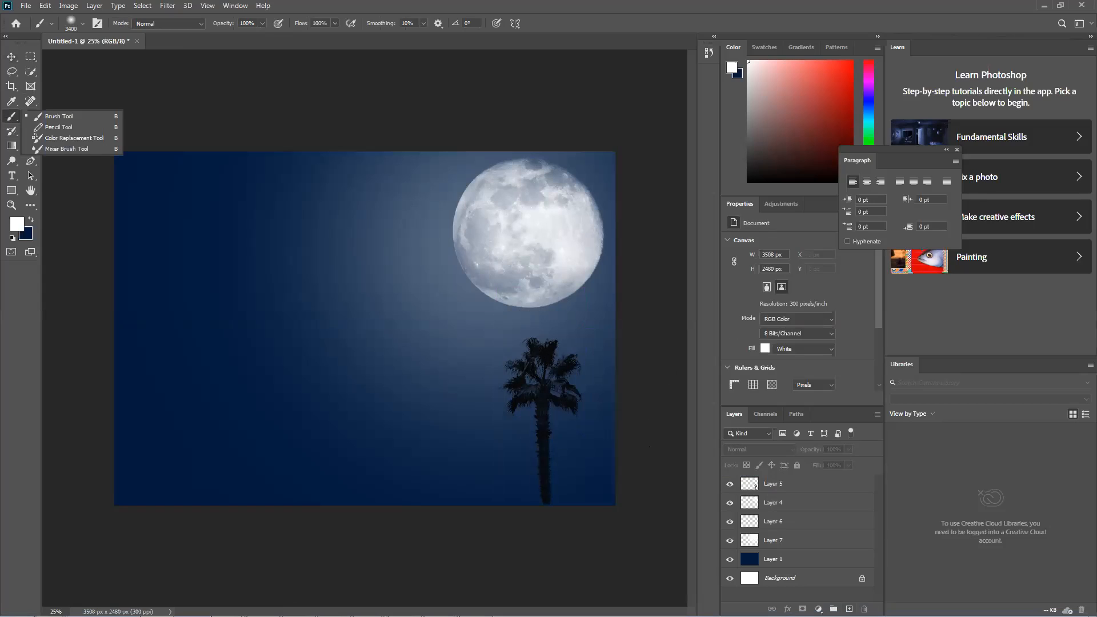
{"action": "key", "text": "ctrl+shift+alt+n"}
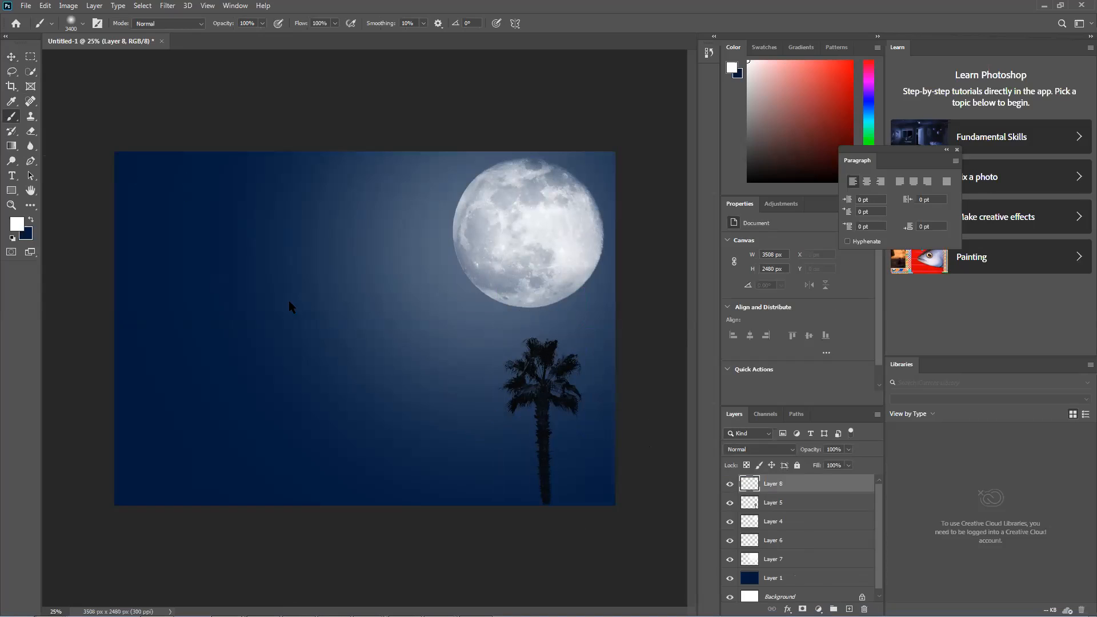
{"action": "left_click", "coordinate": [279, 321]}
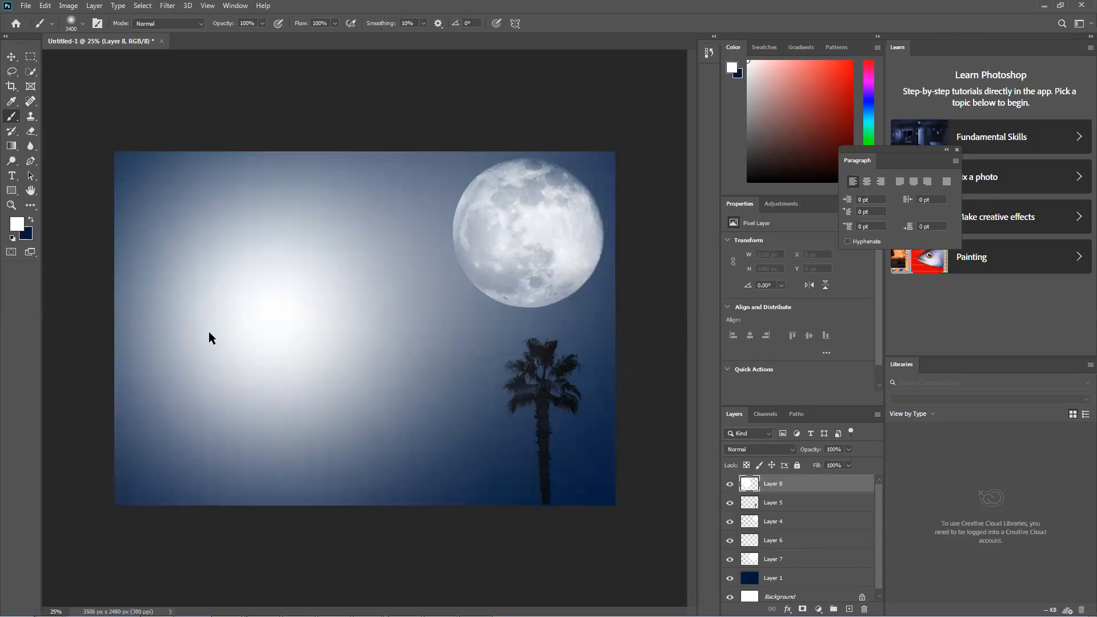
{"action": "key", "text": "ctrl+z"}
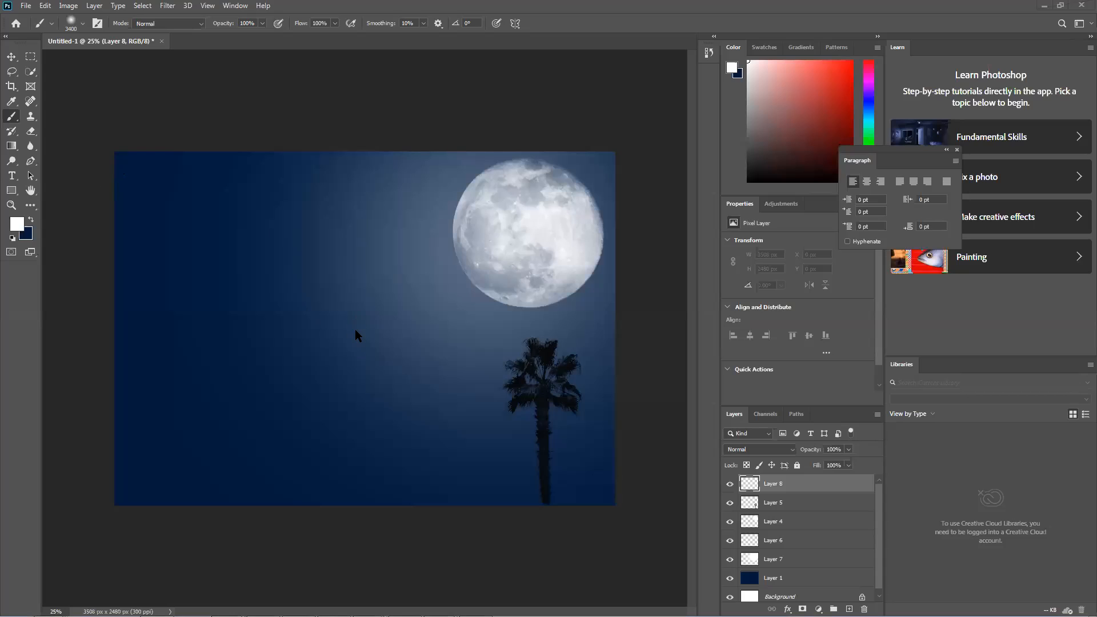
{"action": "left_click_drag", "start_coordinate": [352, 333], "coordinate": [171, 356]}
{"action": "key", "text": "ctrl+z"}
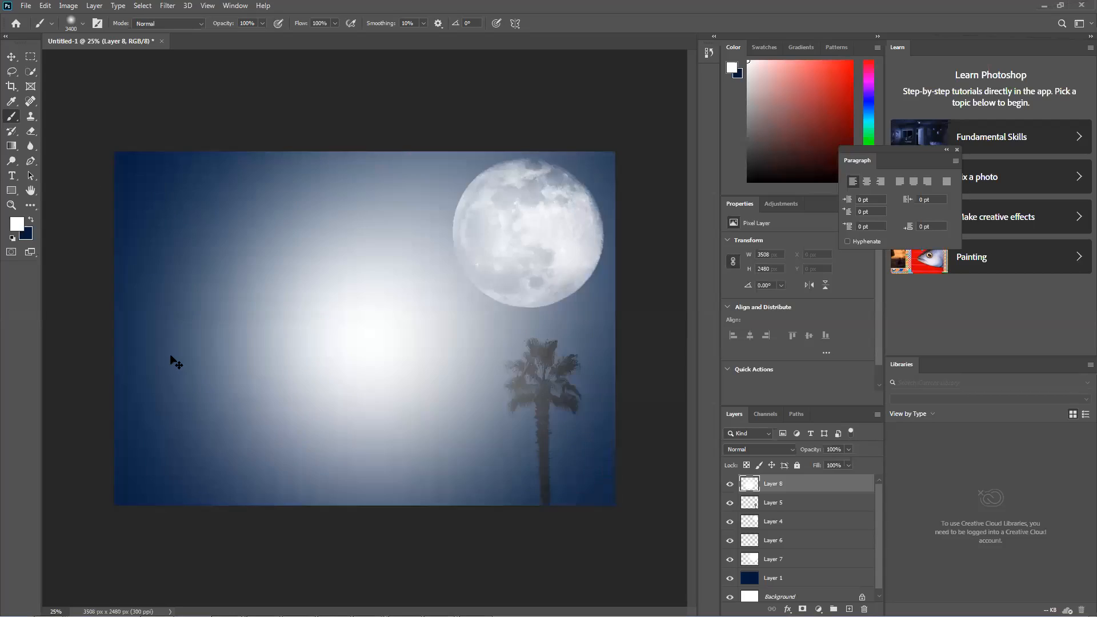
{"action": "key", "text": "ctrl+z"}
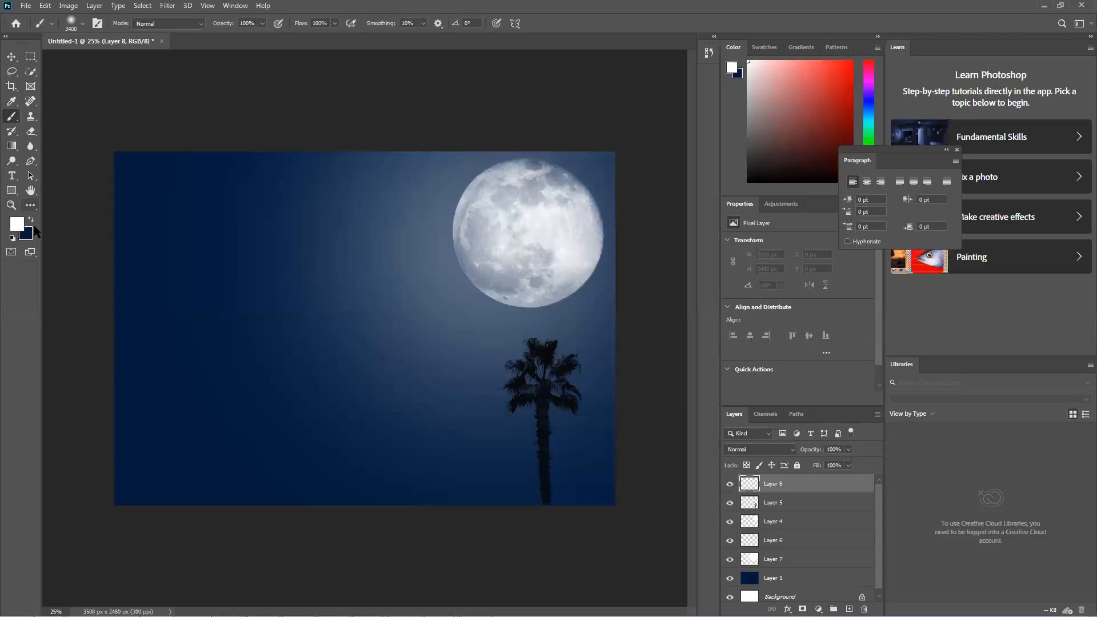
Step: Import the birds brush set from the birds folder into the brush presets
{"action": "right_click", "coordinate": [16, 113]}
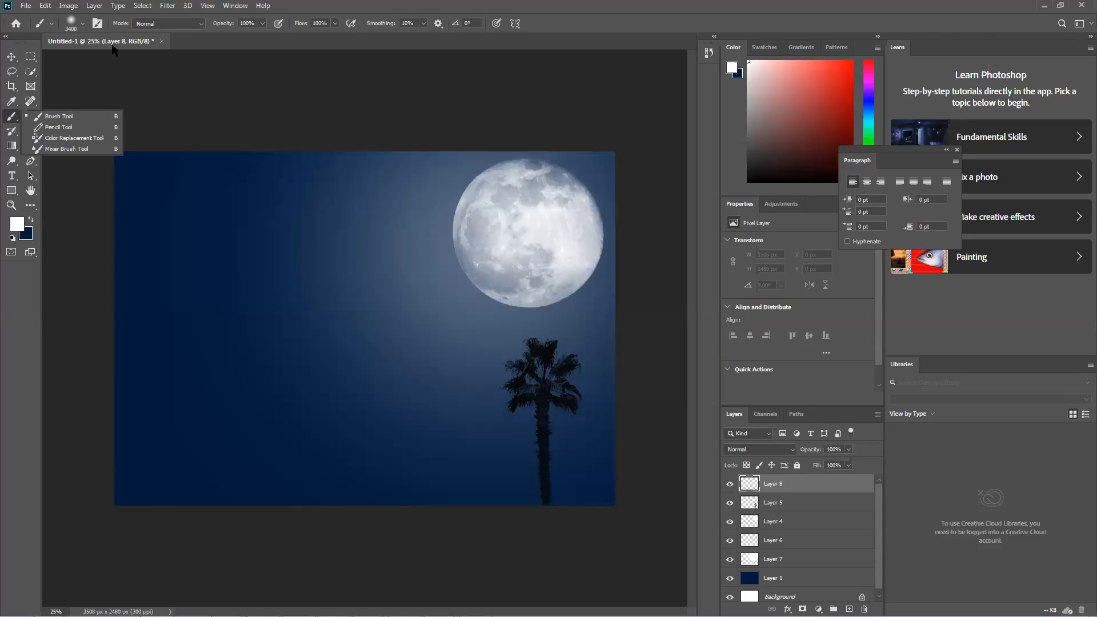
{"action": "left_click", "coordinate": [84, 25]}
{"action": "left_click", "coordinate": [154, 45]}
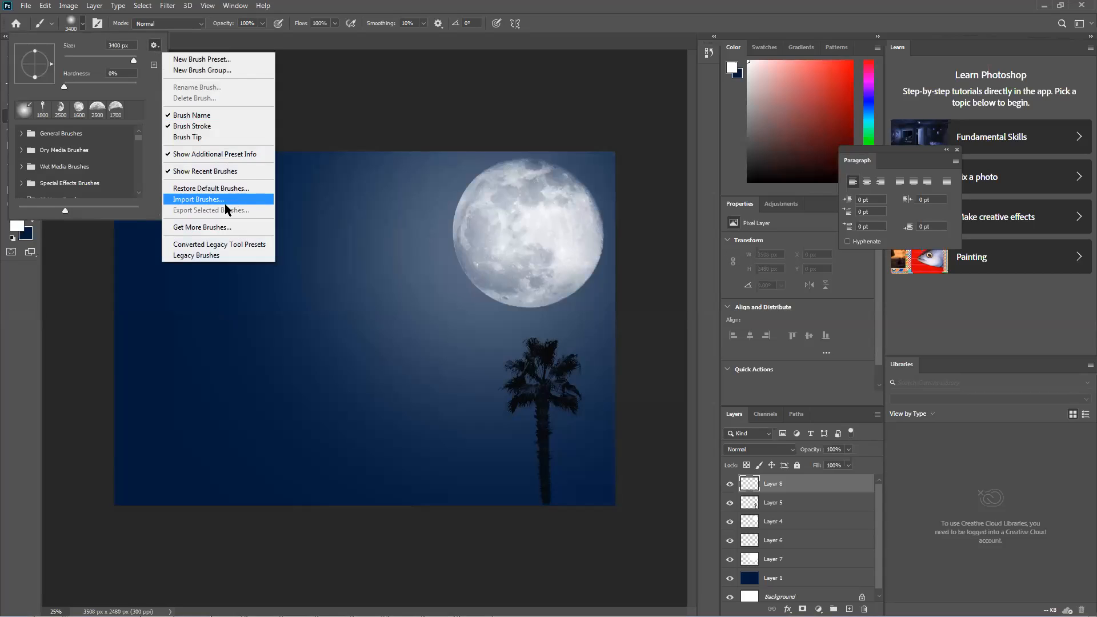
{"action": "left_click", "coordinate": [207, 200]}
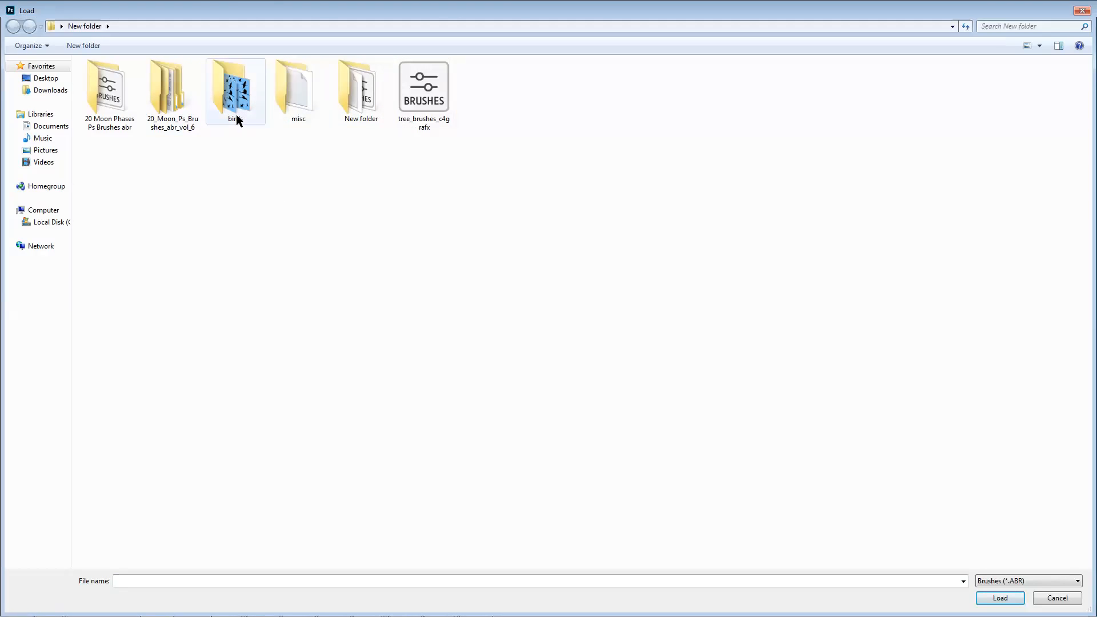
{"action": "double_click", "coordinate": [239, 90]}
{"action": "double_click", "coordinate": [204, 82]}
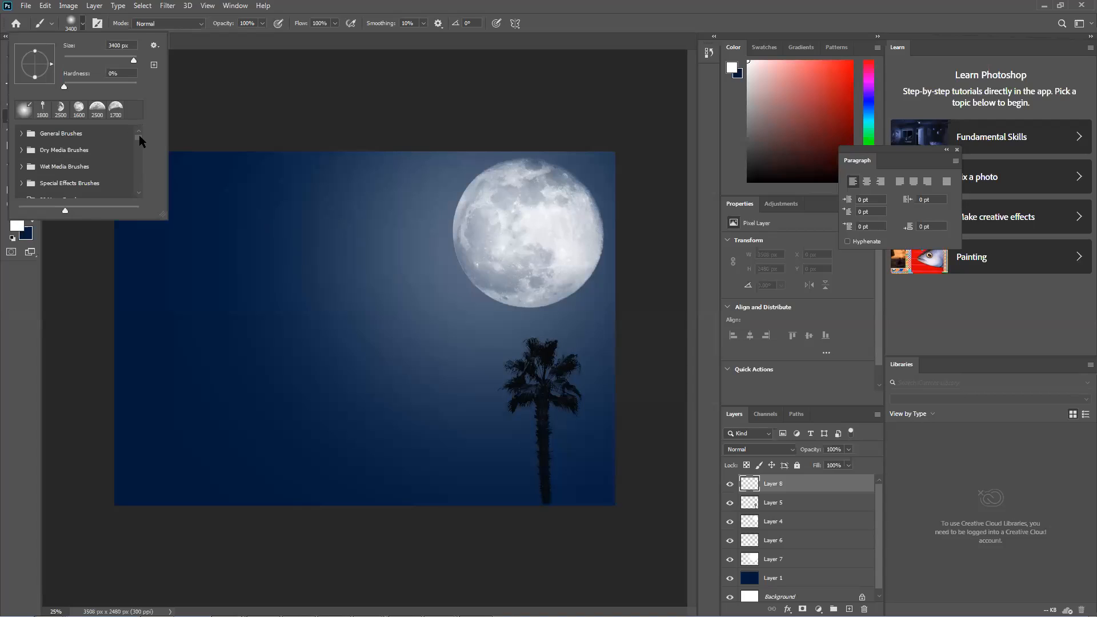
Step: Select brush 2 from the imported birds set and try stamping a white bird across the moon's lower edge
{"action": "left_click_drag", "start_coordinate": [139, 135], "coordinate": [133, 199]}
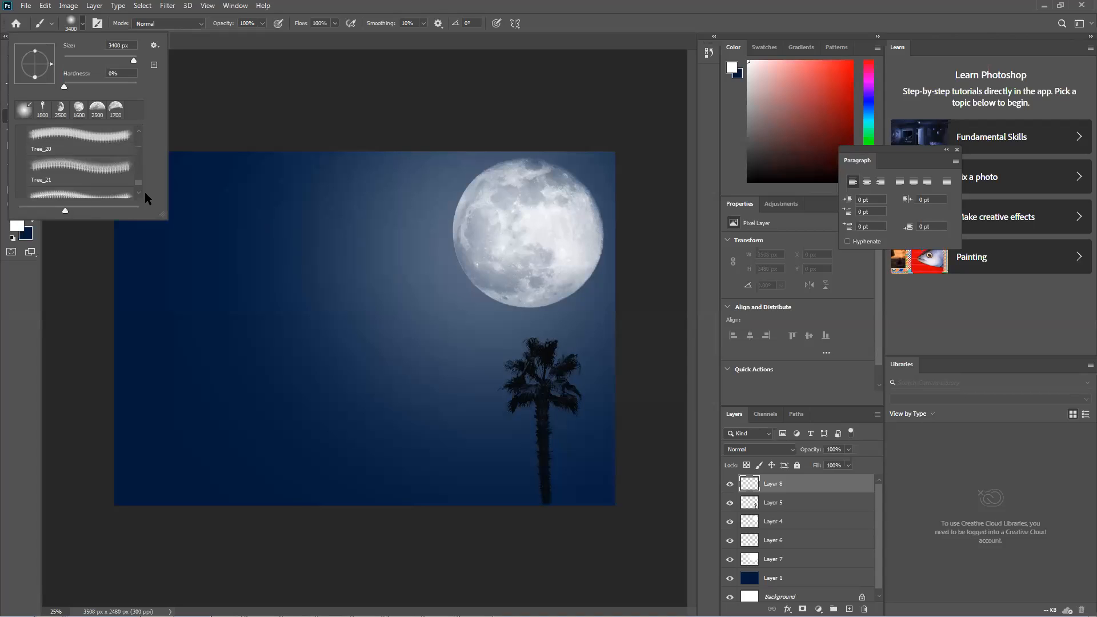
{"action": "scroll", "coordinate": [137, 181], "scroll_direction": "down", "scroll_amount": 3}
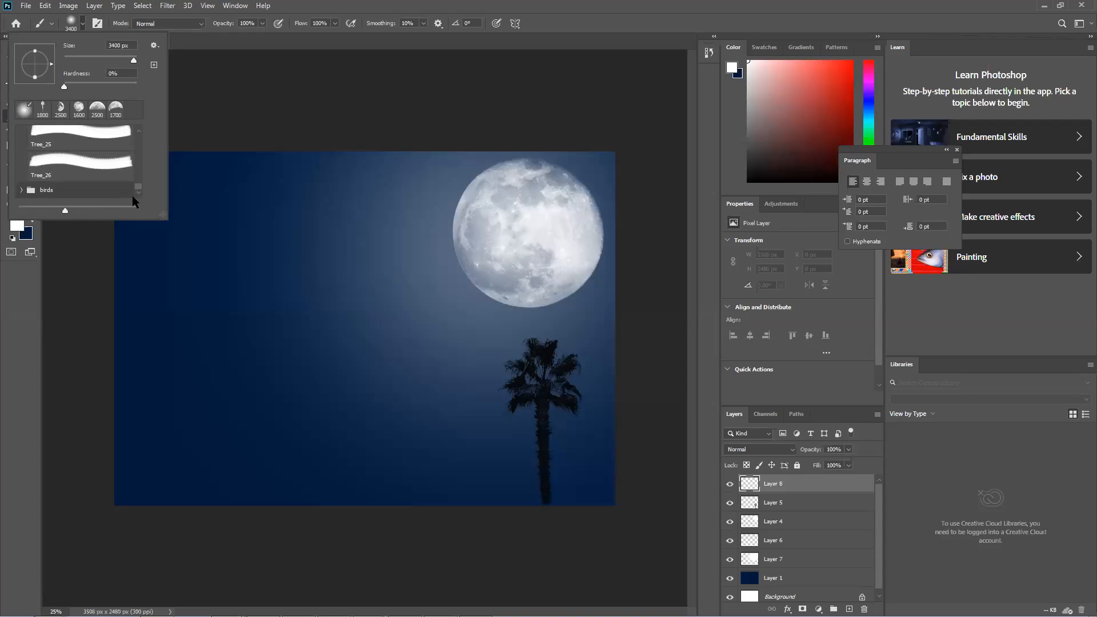
{"action": "left_click", "coordinate": [21, 190]}
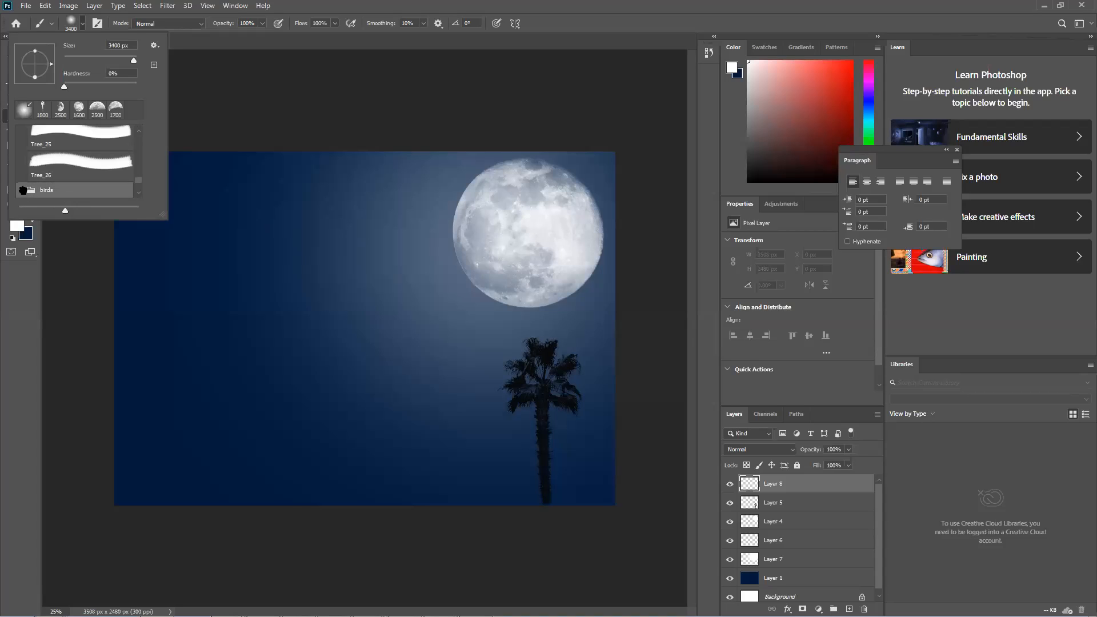
{"action": "scroll", "coordinate": [75, 163], "scroll_direction": "down", "scroll_amount": 3}
{"action": "left_click", "coordinate": [86, 169]}
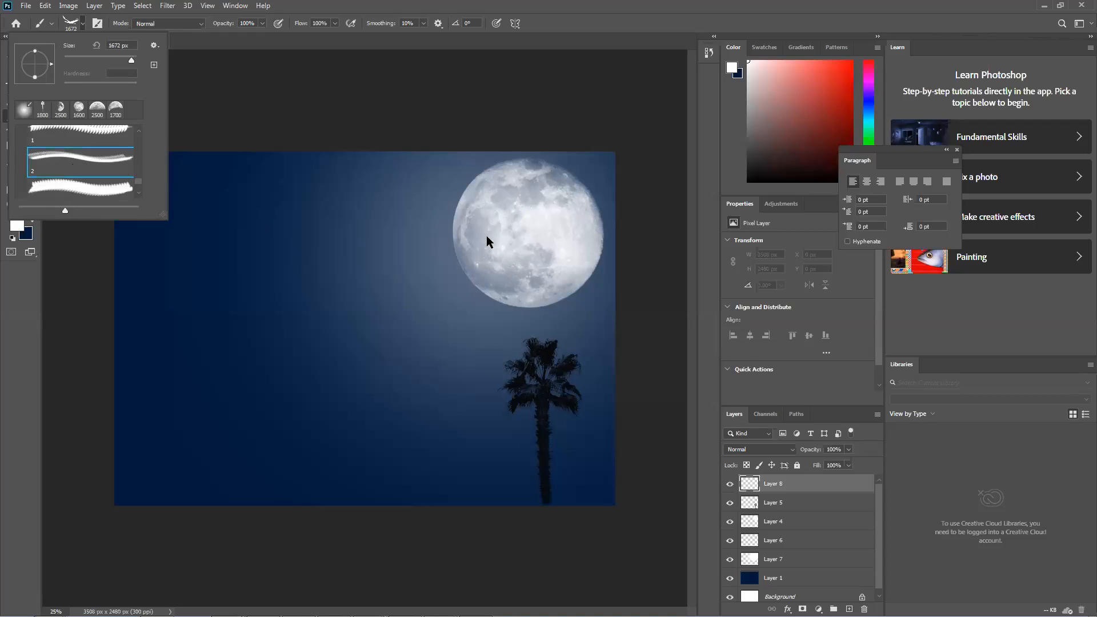
{"action": "left_click", "coordinate": [509, 269]}
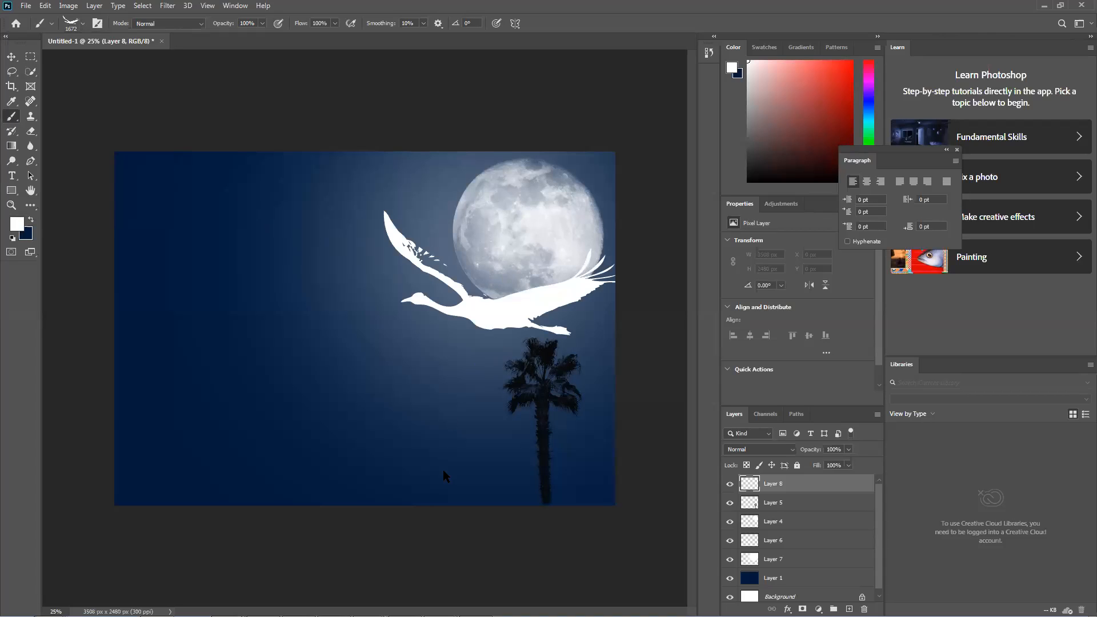
{"action": "key", "text": "ctrl+z"}
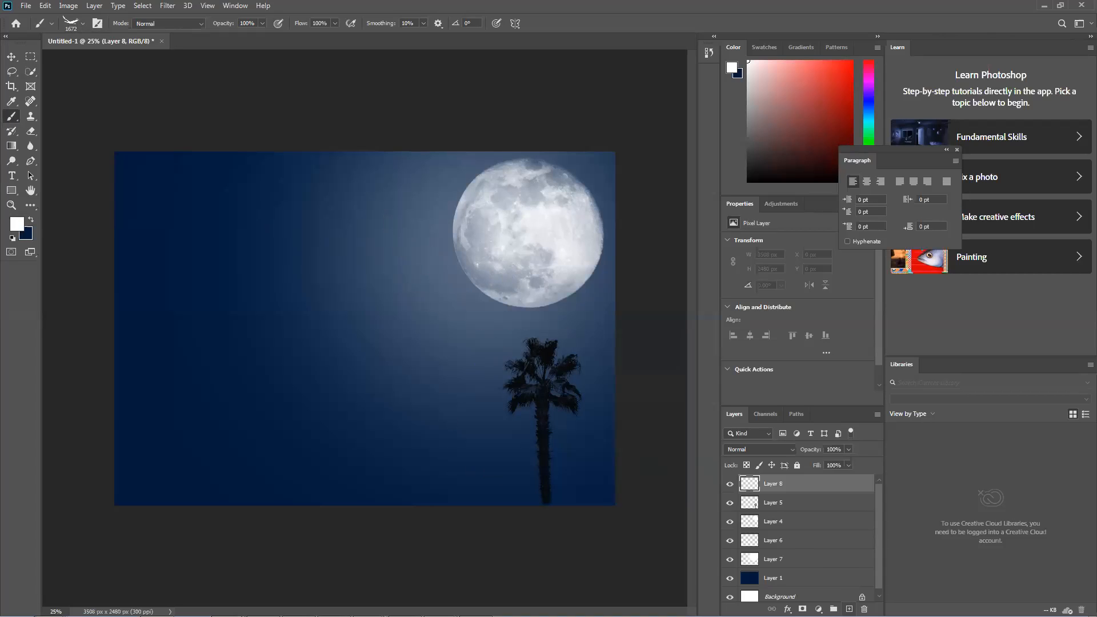
Step: Set the foreground color to black
{"action": "left_click", "coordinate": [17, 224]}
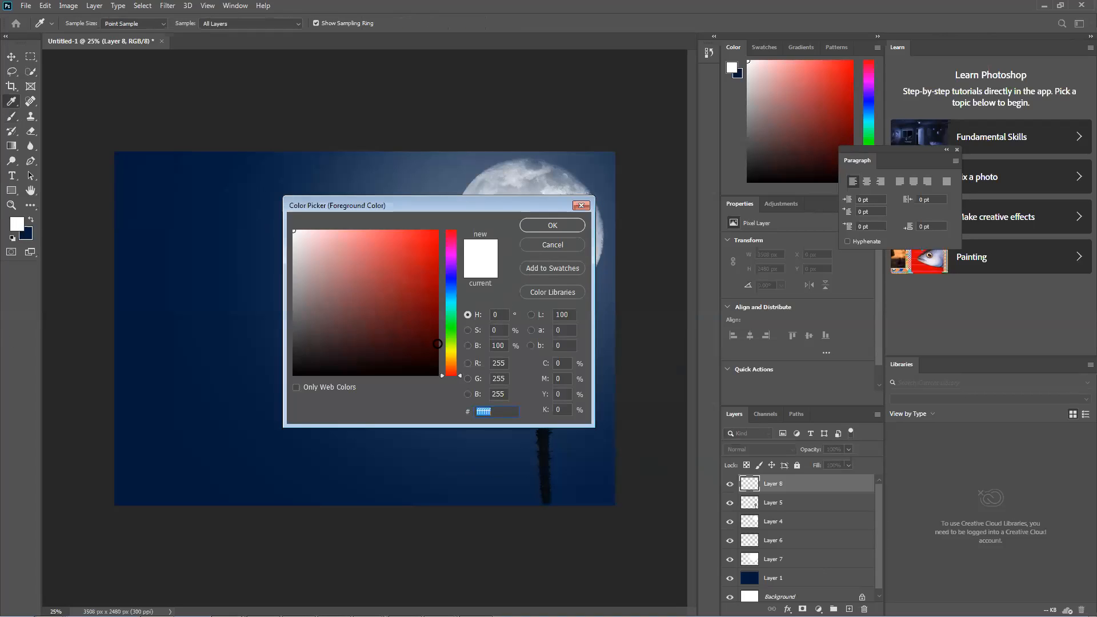
{"action": "left_click", "coordinate": [439, 375]}
{"action": "left_click", "coordinate": [552, 225]}
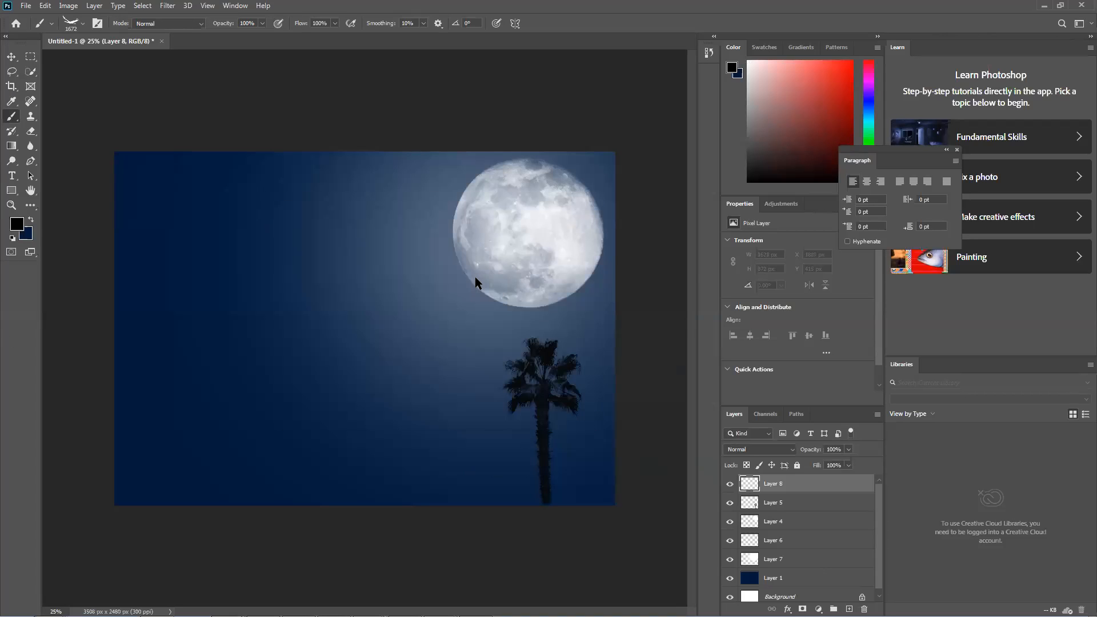
Step: Reduce the bird brush to 600 px and stamp one black flying bird on Layer 8 at the moon's lower edge
{"action": "left_click", "coordinate": [475, 277]}
{"action": "key", "text": "ctrl+z"}
{"action": "key", "text": "bracketleft"}
{"action": "key", "text": "bracketleft"}
{"action": "key", "text": "bracketleft"}
{"action": "key", "text": "bracketleft"}
{"action": "key", "text": "bracketleft"}
{"action": "key", "text": "bracketleft"}
{"action": "key", "text": "bracketleft"}
{"action": "key", "text": "bracketleft"}
{"action": "key", "text": "bracketleft"}
{"action": "key", "text": "bracketleft"}
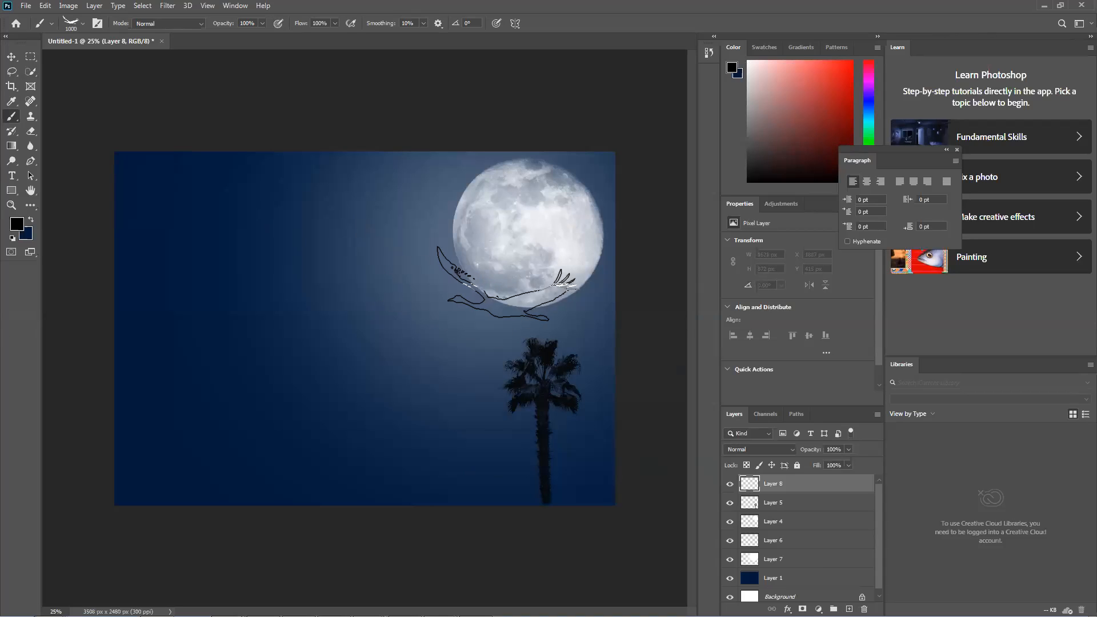
{"action": "key", "text": "bracketleft"}
{"action": "left_click", "coordinate": [503, 299]}
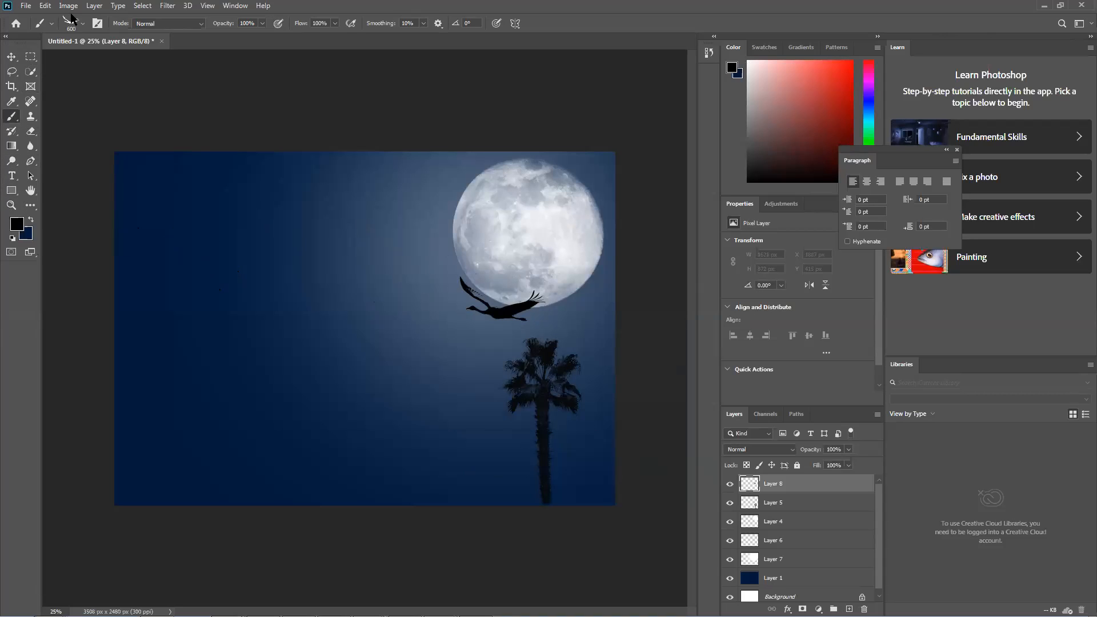
Step: Choose another single-bird brush from the birds set, reduce it to 200 px and stamp it just right of the first bird
{"action": "left_click", "coordinate": [82, 26]}
{"action": "scroll", "coordinate": [91, 197], "scroll_direction": "down", "scroll_amount": 2}
{"action": "left_click", "coordinate": [103, 174]}
{"action": "scroll", "coordinate": [106, 194], "scroll_direction": "down", "scroll_amount": 1}
{"action": "left_click", "coordinate": [94, 177]}
{"action": "left_click", "coordinate": [109, 157]}
{"action": "left_click", "coordinate": [515, 7]}
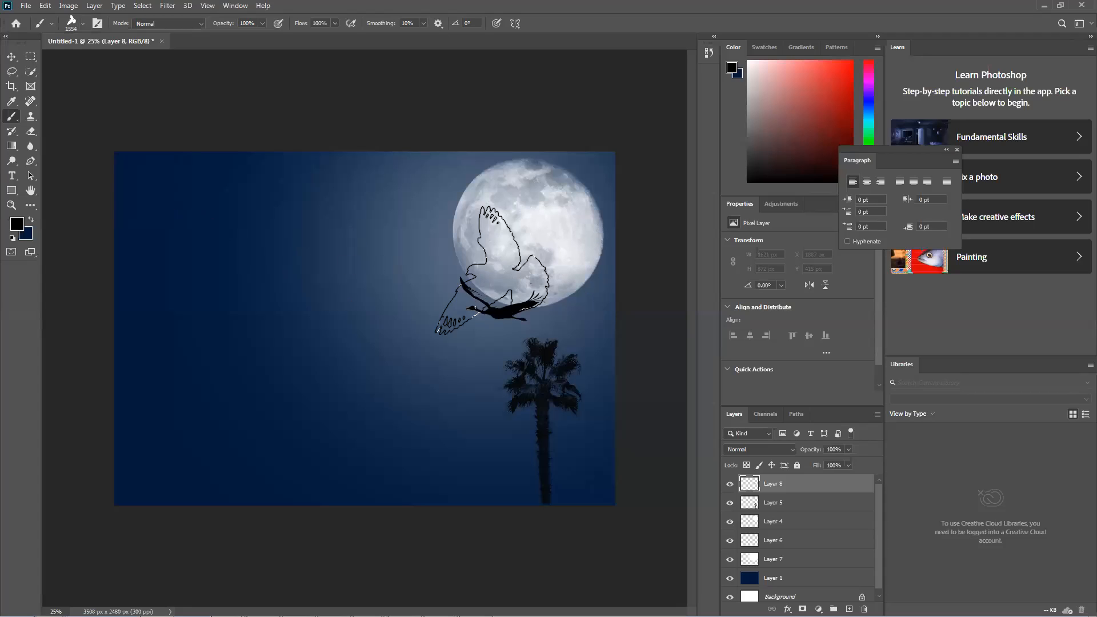
{"action": "key", "text": "bracketleft"}
{"action": "key", "text": "bracketleft"}
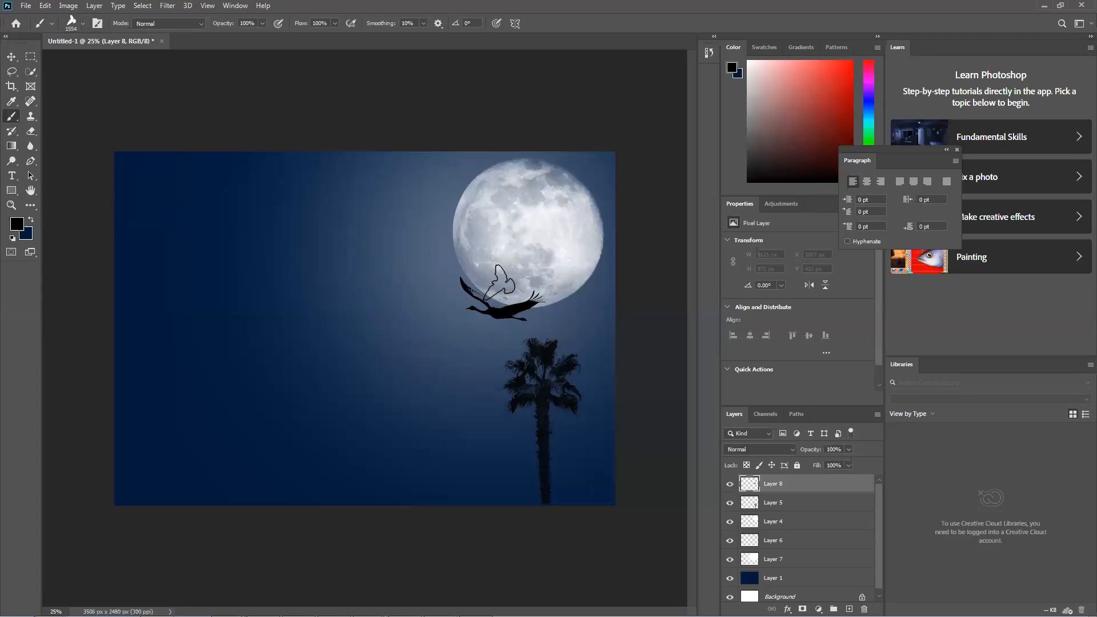
{"action": "left_click", "coordinate": [553, 307]}
Step: Select brush 7, the flock of four birds, from the birds brush set
{"action": "left_click", "coordinate": [82, 24]}
{"action": "scroll", "coordinate": [74, 166], "scroll_direction": "down", "scroll_amount": 1}
{"action": "left_click", "coordinate": [96, 153]}
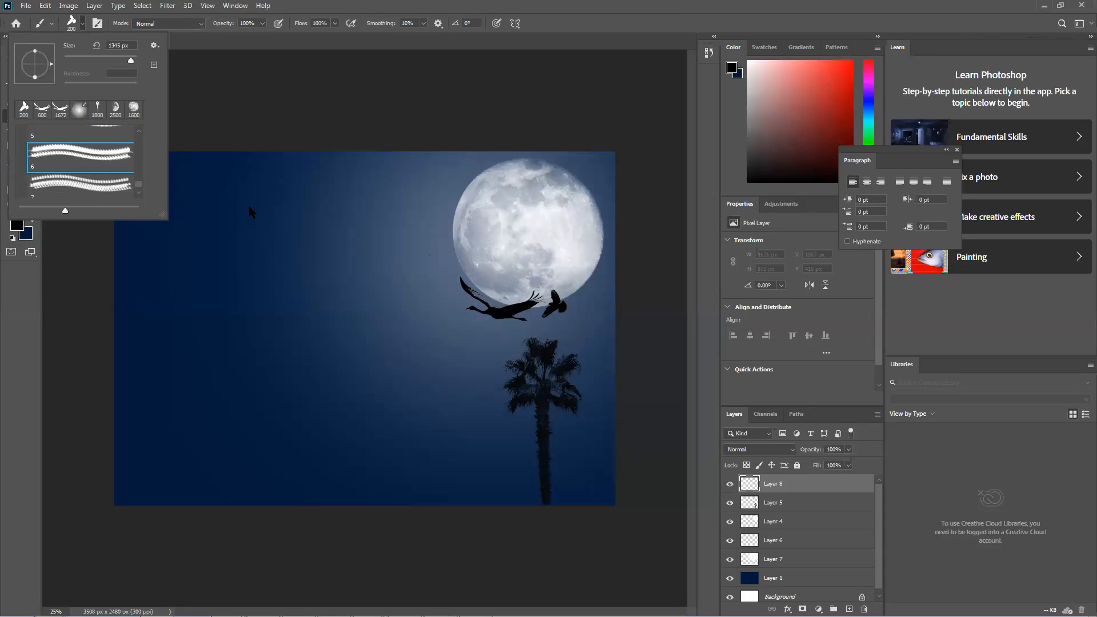
{"action": "left_click", "coordinate": [106, 183]}
{"action": "scroll", "coordinate": [102, 160], "scroll_direction": "down", "scroll_amount": 1}
{"action": "left_click", "coordinate": [96, 178]}
{"action": "left_click", "coordinate": [99, 140]}
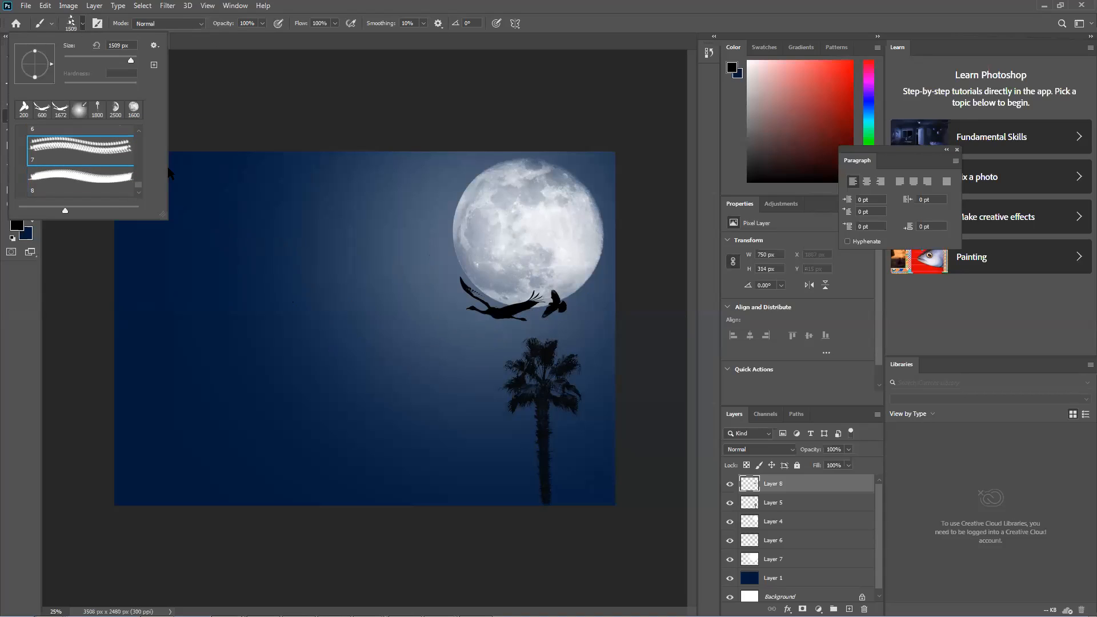
{"action": "left_click", "coordinate": [539, 6]}
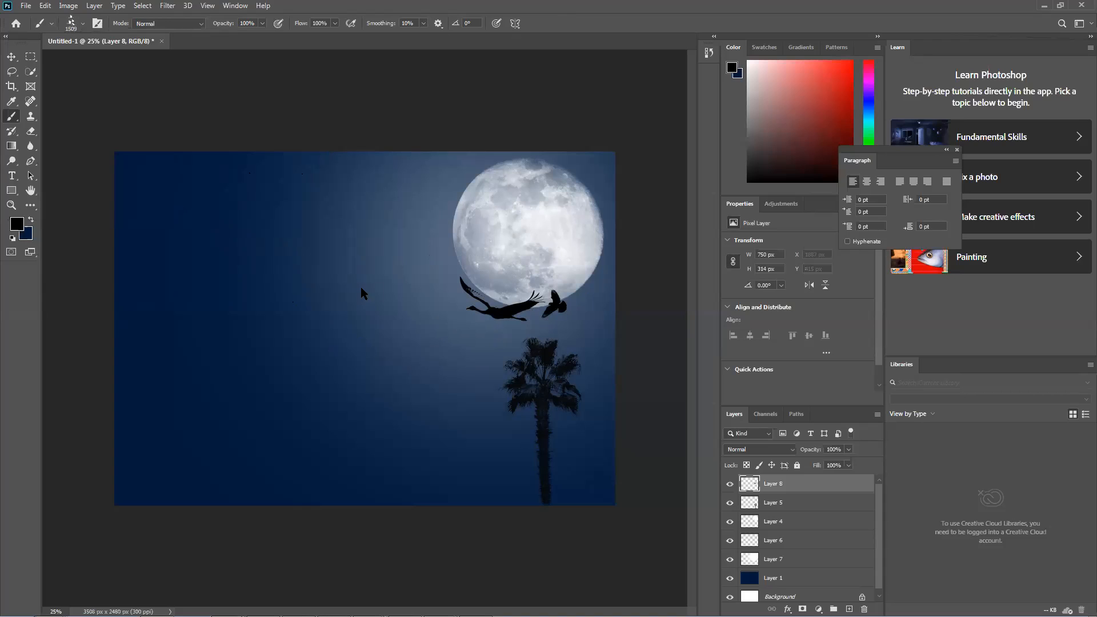
Step: Reduce the flock brush to 600 px and stamp the four birds beside the moon's left edge
{"action": "key", "text": "bracketleft"}
{"action": "key", "text": "bracketleft"}
{"action": "key", "text": "bracketleft"}
{"action": "key", "text": "bracketleft"}
{"action": "key", "text": "bracketleft"}
{"action": "key", "text": "bracketleft"}
{"action": "key", "text": "bracketleft"}
{"action": "key", "text": "bracketleft"}
{"action": "key", "text": "bracketleft"}
{"action": "key", "text": "bracketleft"}
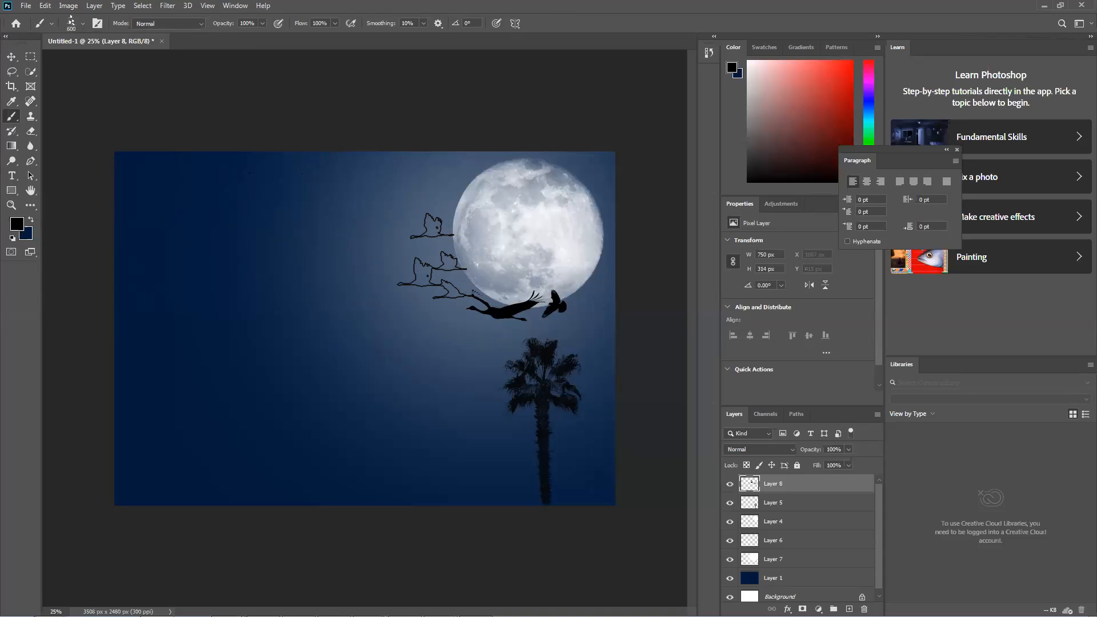
{"action": "left_click", "coordinate": [437, 258]}
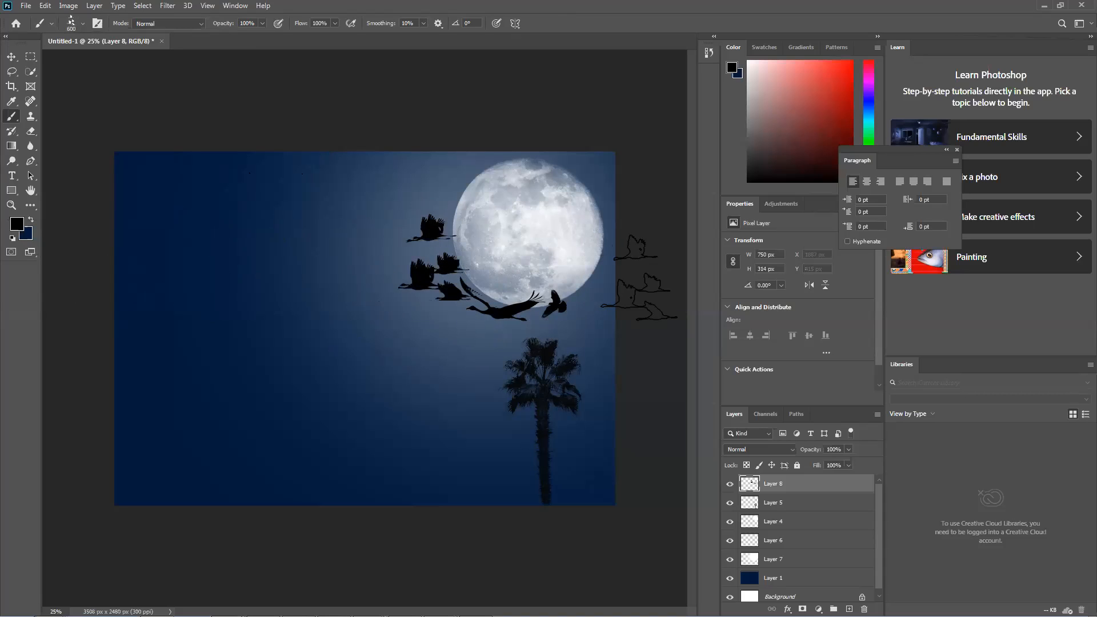
Step: Try stamping the flock at several positions across the moon, undoing the attempts
{"action": "key", "text": "ctrl+z"}
{"action": "left_click", "coordinate": [492, 257]}
{"action": "key", "text": "ctrl+z"}
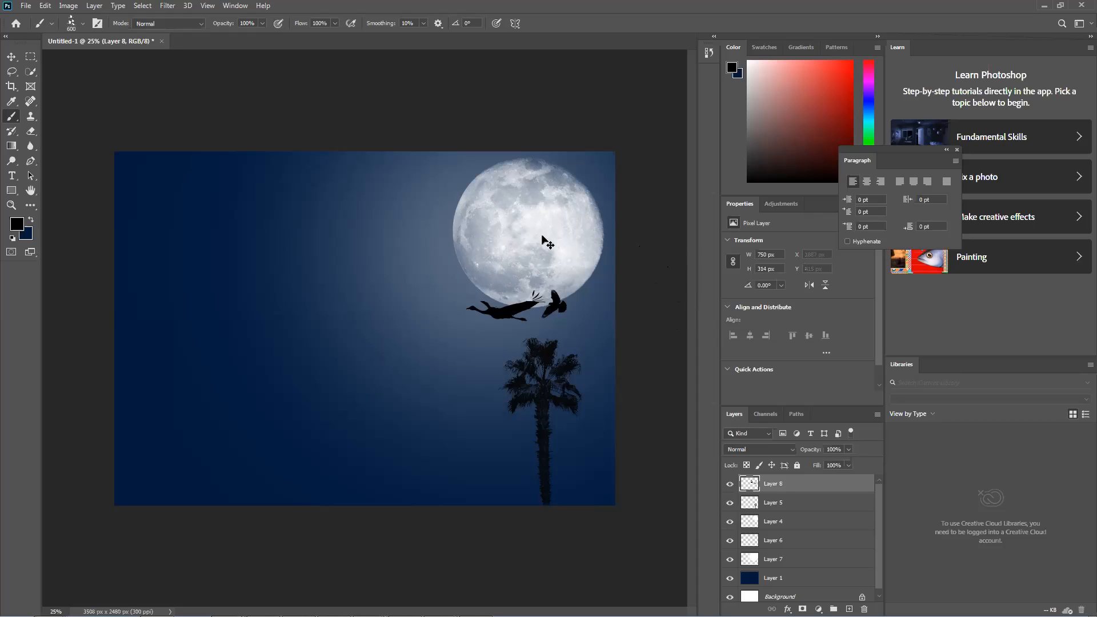
{"action": "left_click", "coordinate": [532, 236]}
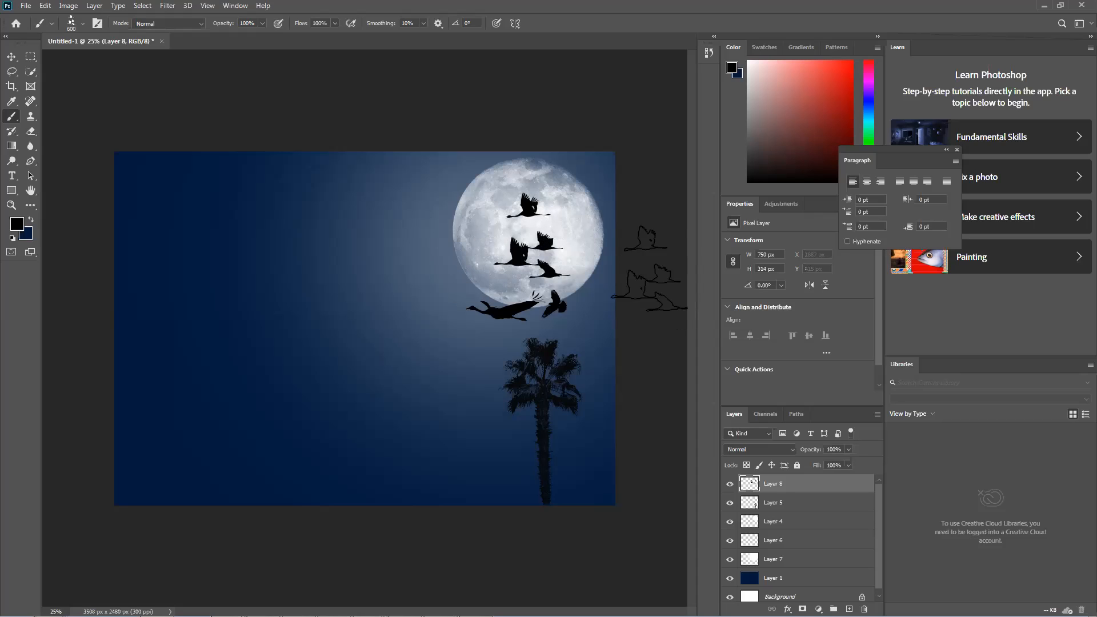
{"action": "key", "text": "ctrl+z"}
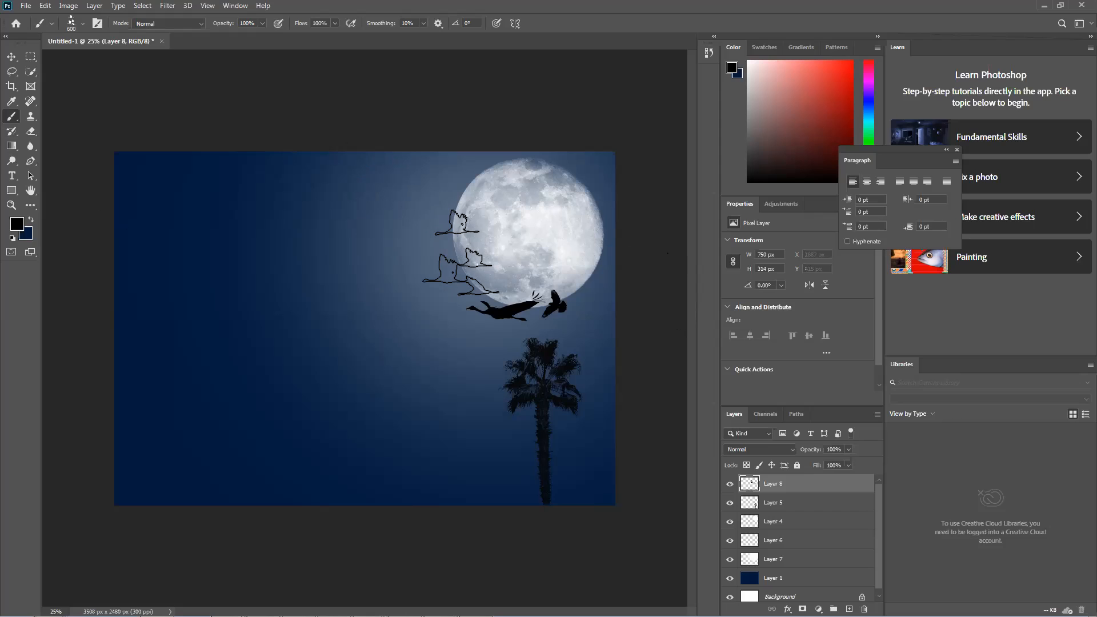
{"action": "left_click", "coordinate": [458, 255]}
{"action": "key", "text": "ctrl+z"}
{"action": "left_click", "coordinate": [524, 234]}
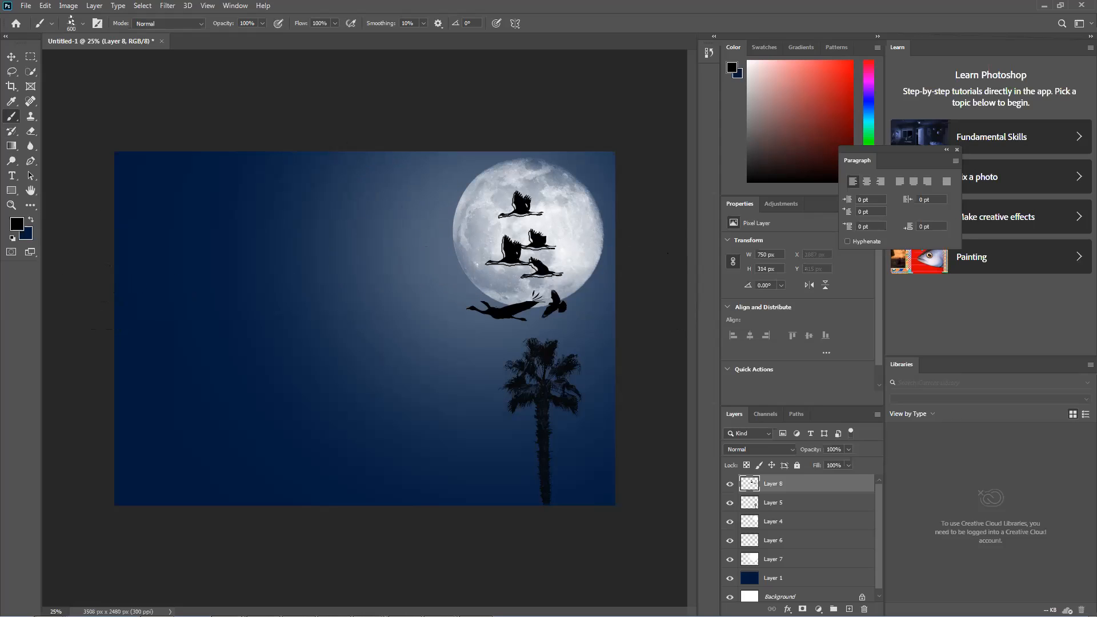
{"action": "key", "text": "ctrl+z"}
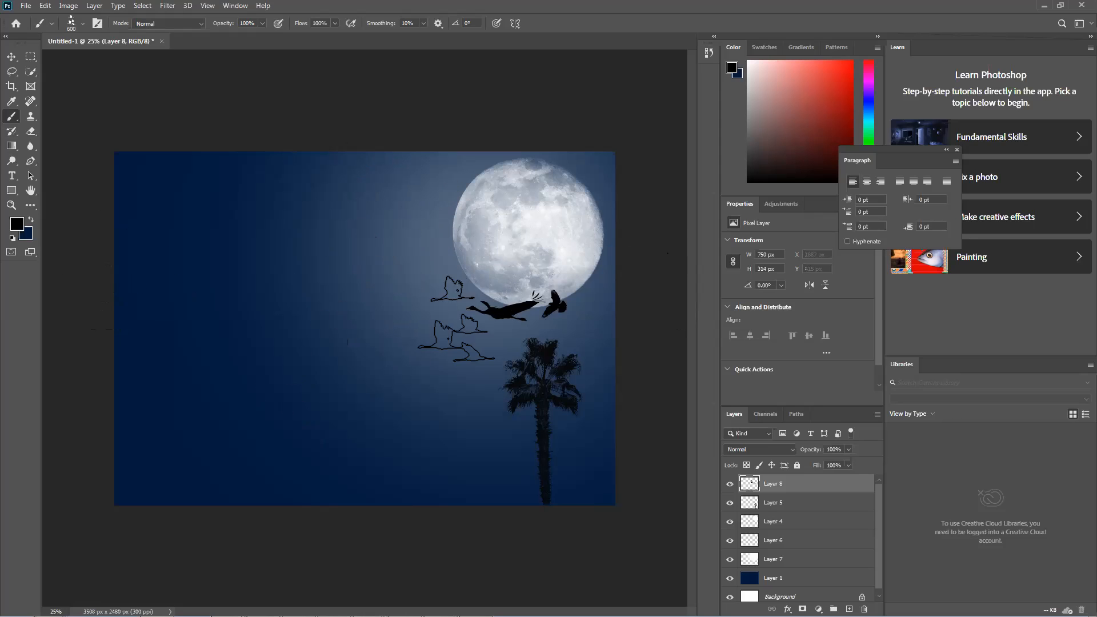
{"action": "left_click", "coordinate": [515, 252]}
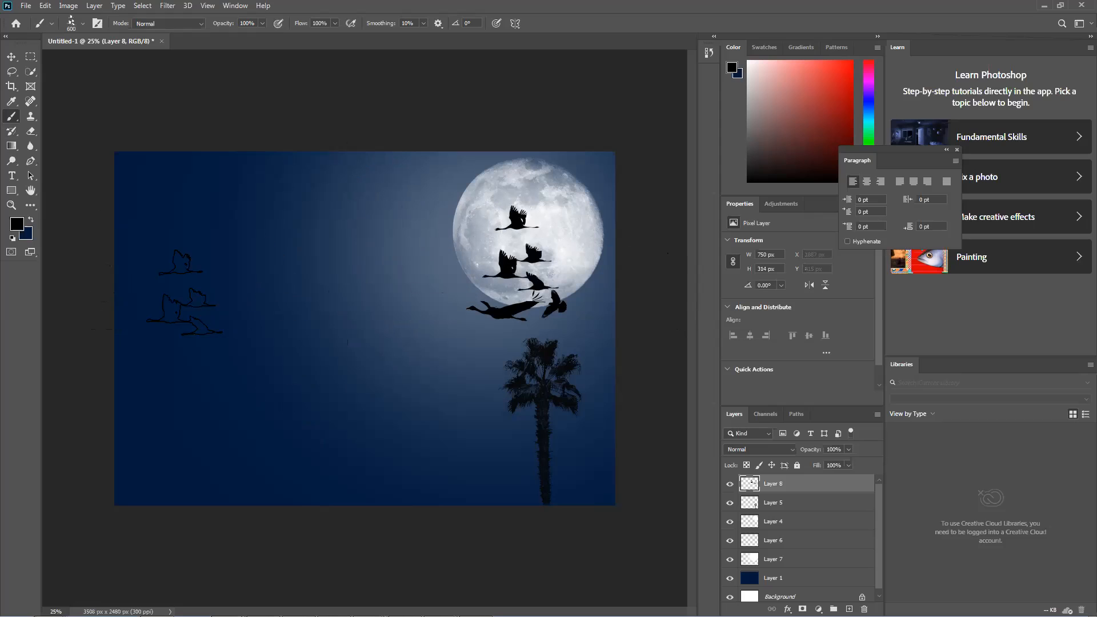
{"action": "left_click", "coordinate": [11, 57]}
{"action": "key", "text": "ctrl+z"}
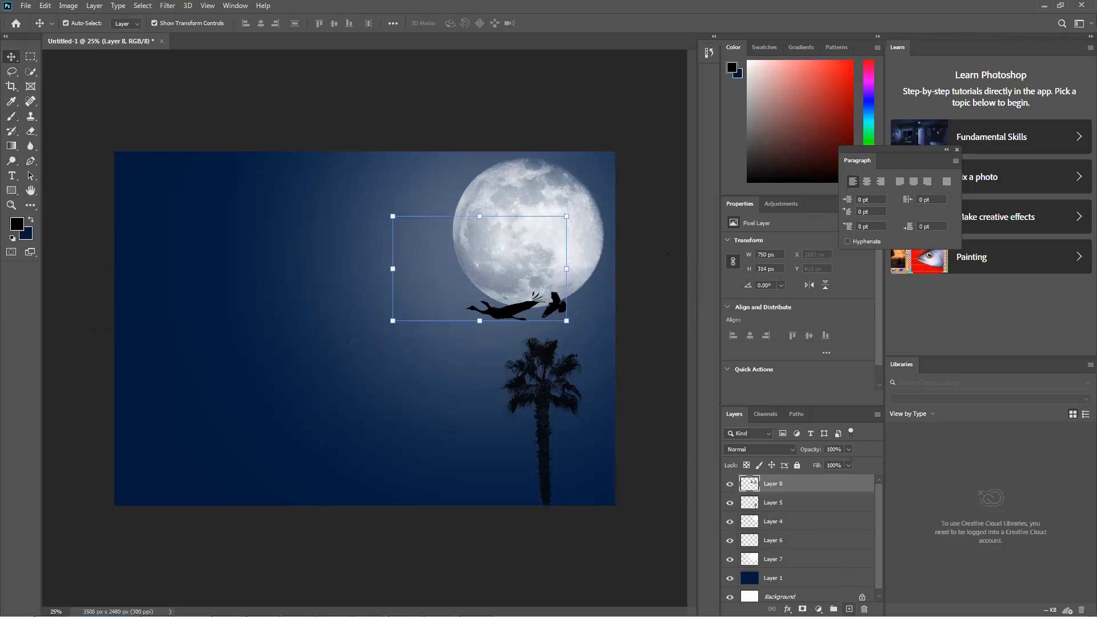
Step: Add a new layer and nudge the birds layer slightly downward near the moon
{"action": "left_click", "coordinate": [849, 609]}
{"action": "left_click", "coordinate": [12, 117]}
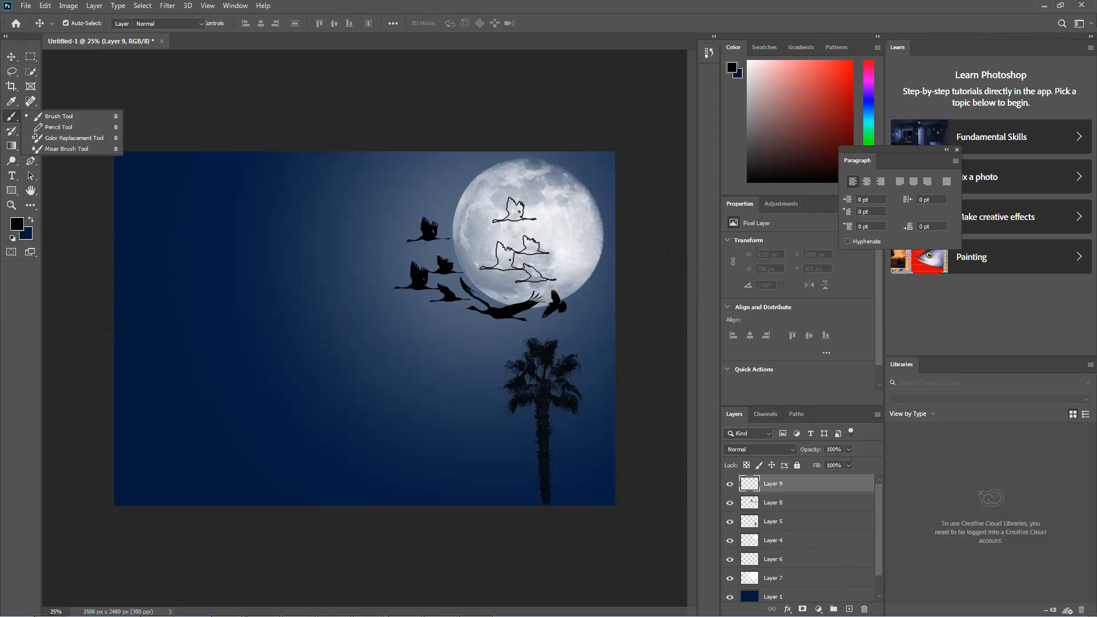
{"action": "left_click", "coordinate": [16, 58]}
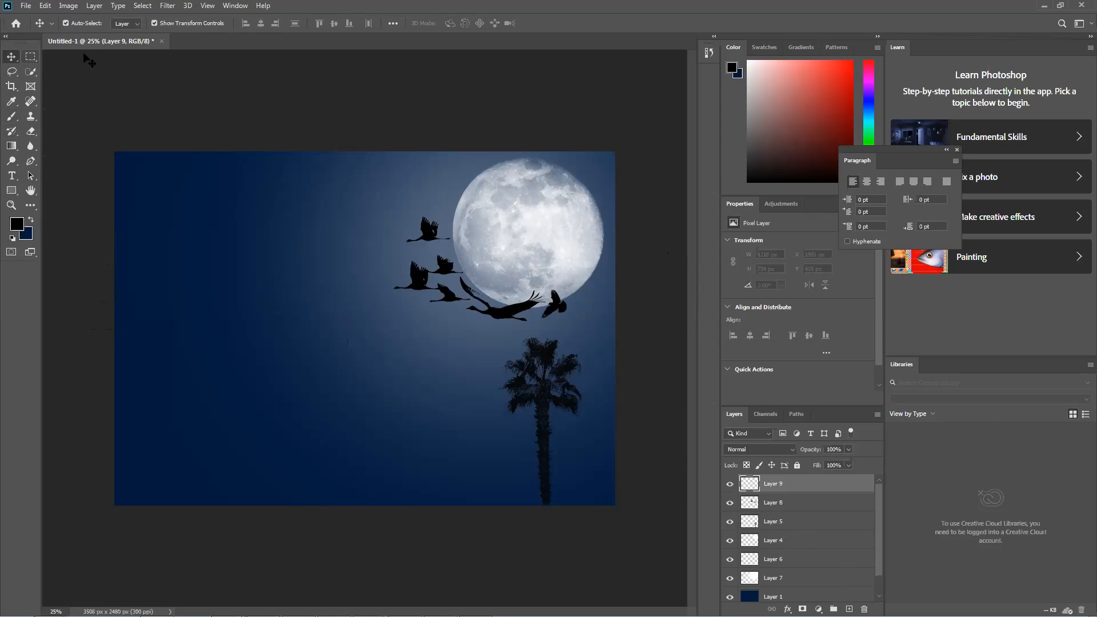
{"action": "left_click", "coordinate": [433, 278]}
{"action": "left_click_drag", "start_coordinate": [433, 279], "coordinate": [433, 285]}
{"action": "left_click", "coordinate": [362, 121]}
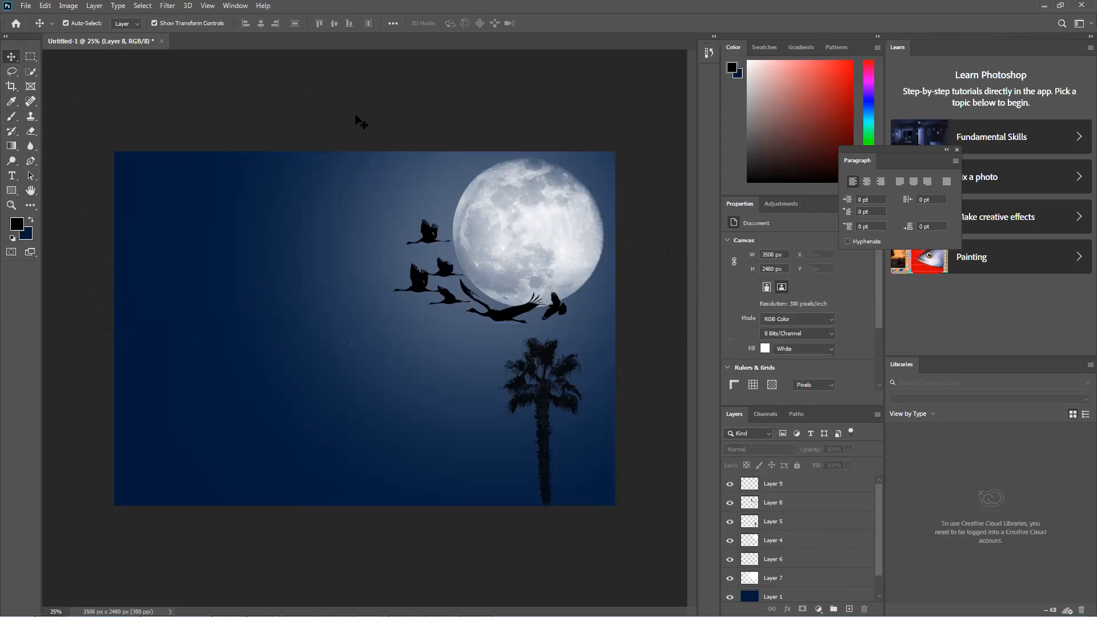
{"action": "left_click", "coordinate": [430, 289]}
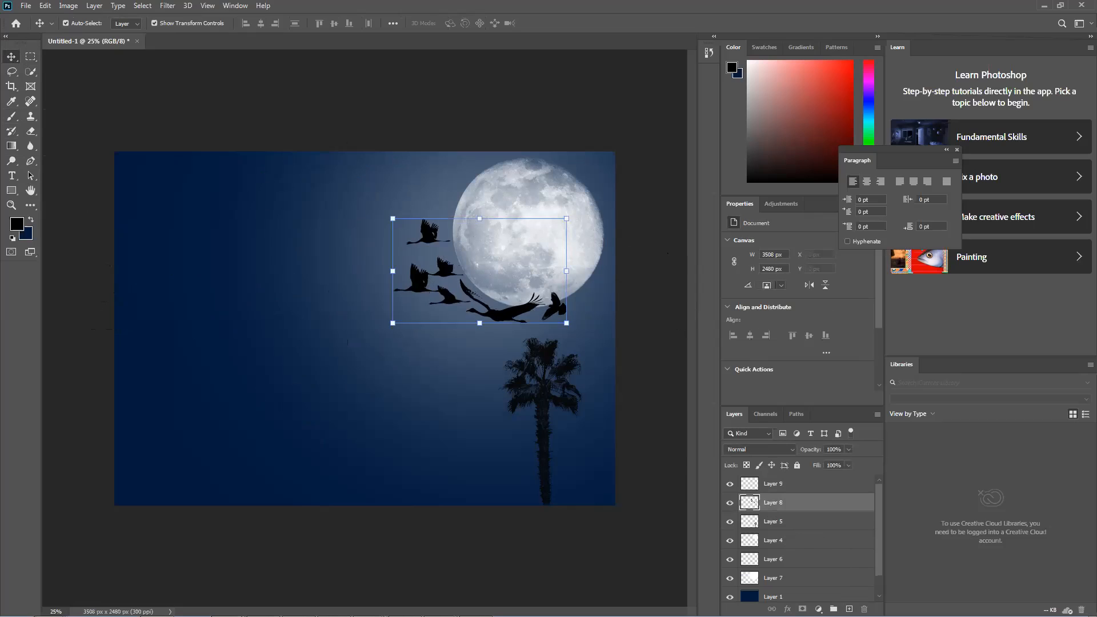
Step: Add a new empty layer directly above the palm tree's layer and activate the Brush tool
{"action": "left_click", "coordinate": [548, 429]}
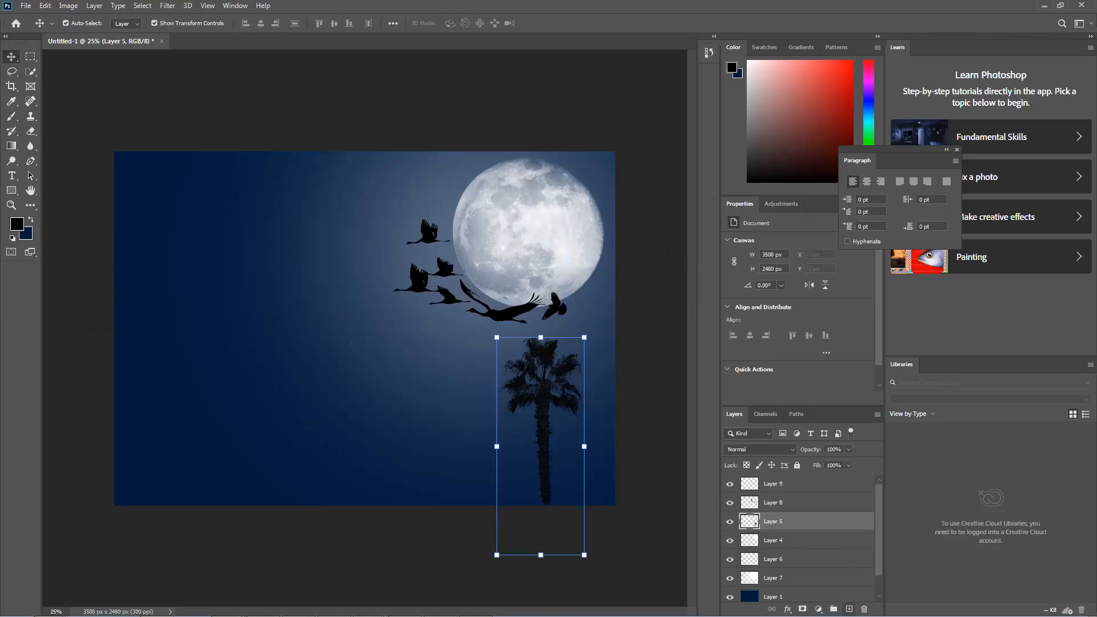
{"action": "key", "text": "ctrl+shift+alt+n"}
{"action": "left_click", "coordinate": [11, 119]}
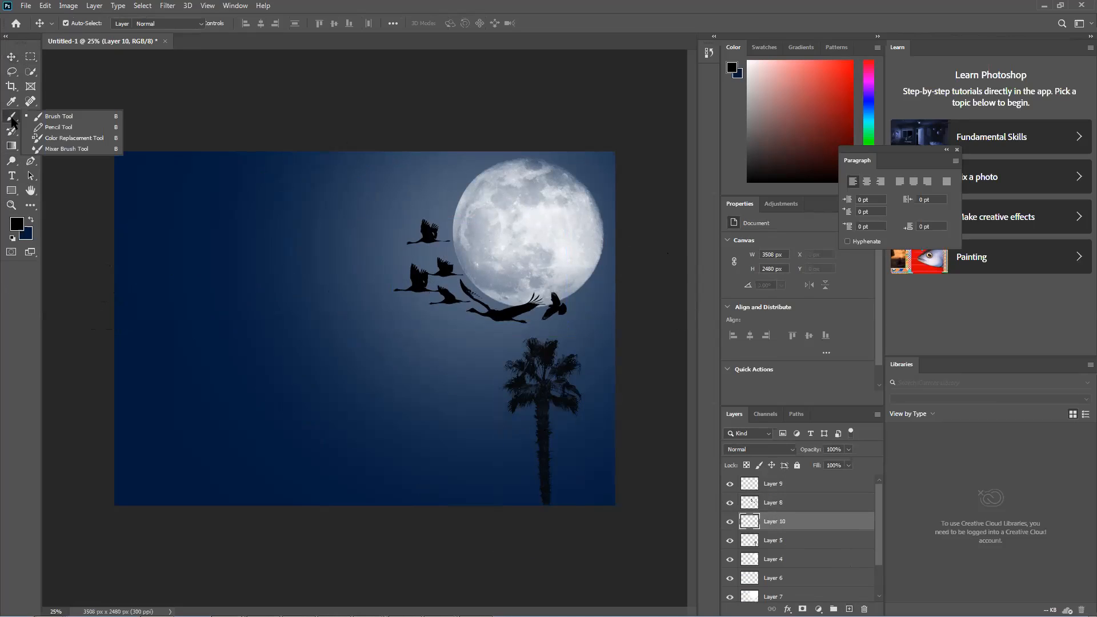
{"action": "left_click", "coordinate": [59, 116]}
Step: Browse back up through the brush presets to the tree brushes and collapse the birds brush set
{"action": "left_click", "coordinate": [82, 23]}
{"action": "scroll", "coordinate": [86, 171], "scroll_direction": "down", "scroll_amount": 5}
{"action": "scroll", "coordinate": [92, 199], "scroll_direction": "down", "scroll_amount": 1}
{"action": "scroll", "coordinate": [100, 170], "scroll_direction": "up", "scroll_amount": 7}
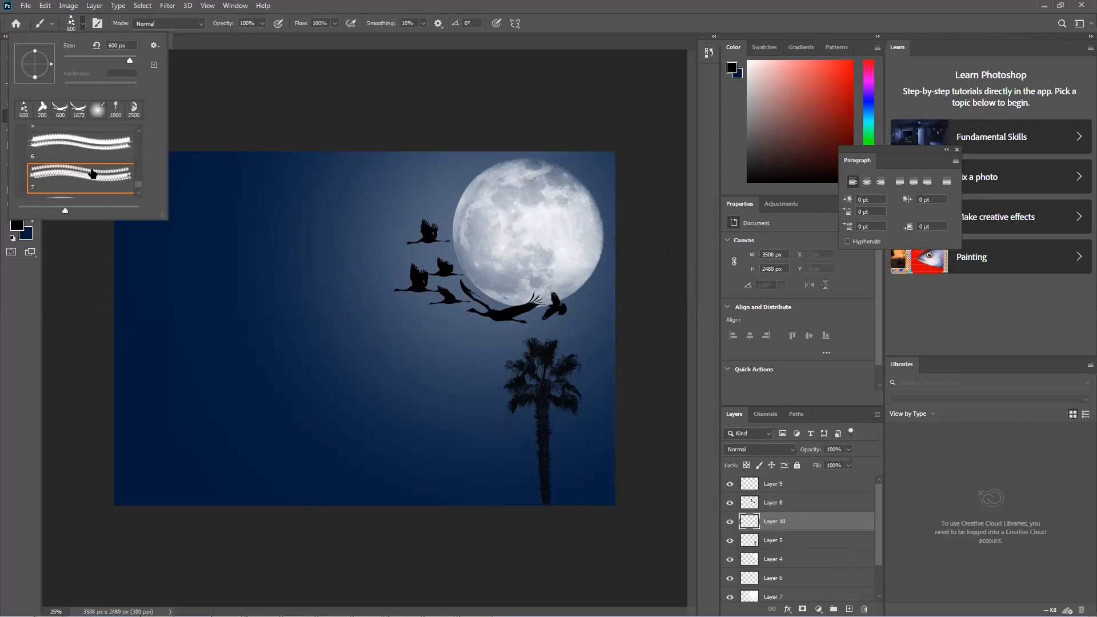
{"action": "scroll", "coordinate": [89, 167], "scroll_direction": "up", "scroll_amount": 3}
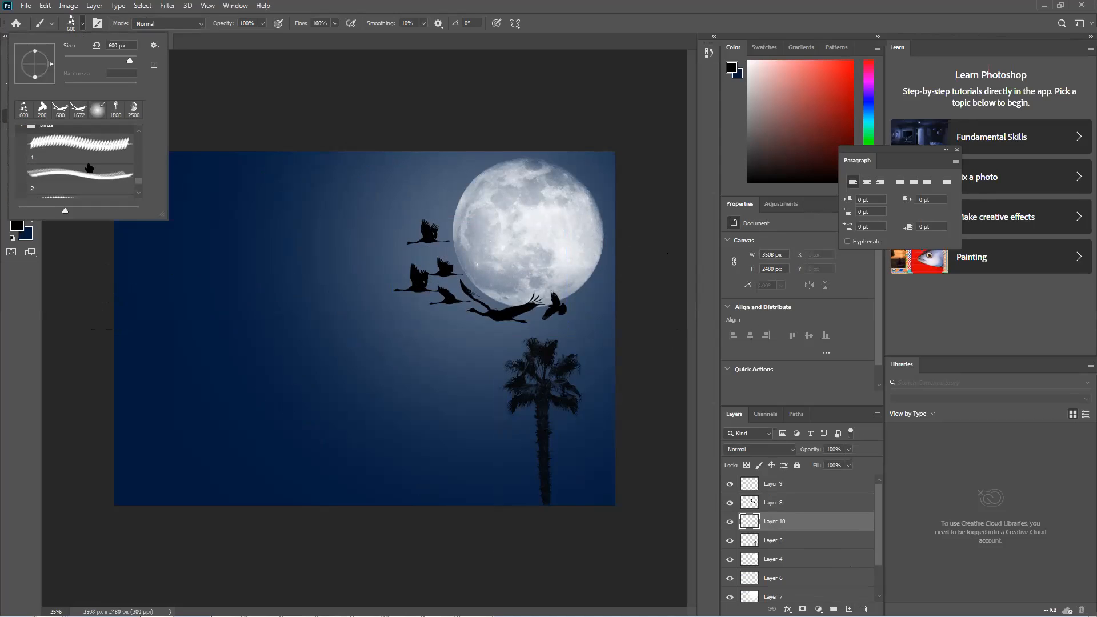
{"action": "left_click", "coordinate": [40, 160]}
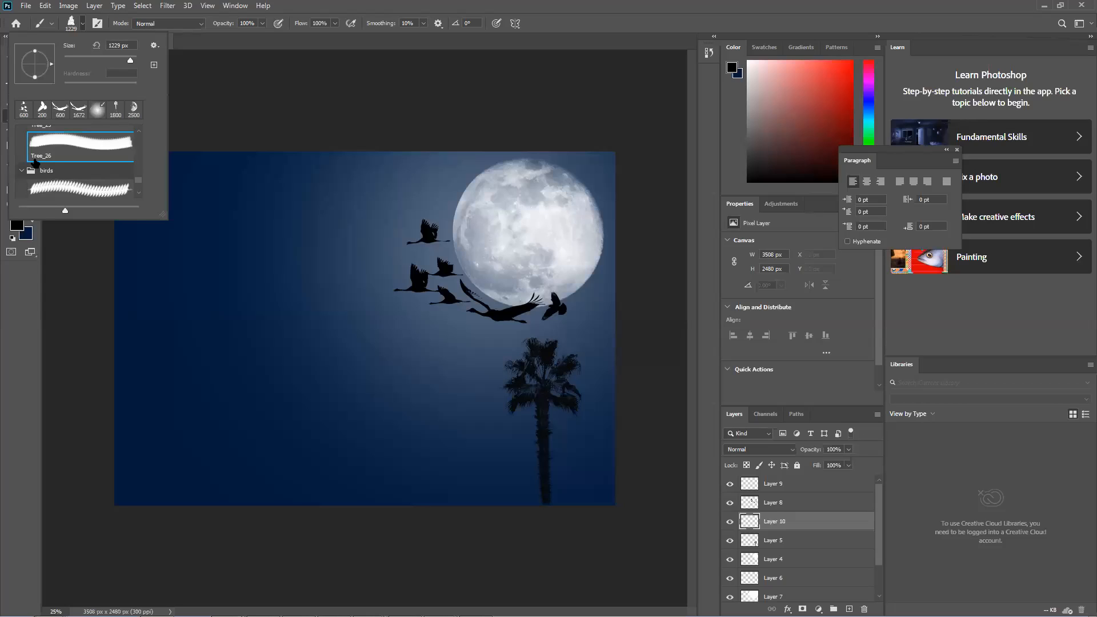
{"action": "left_click", "coordinate": [22, 172]}
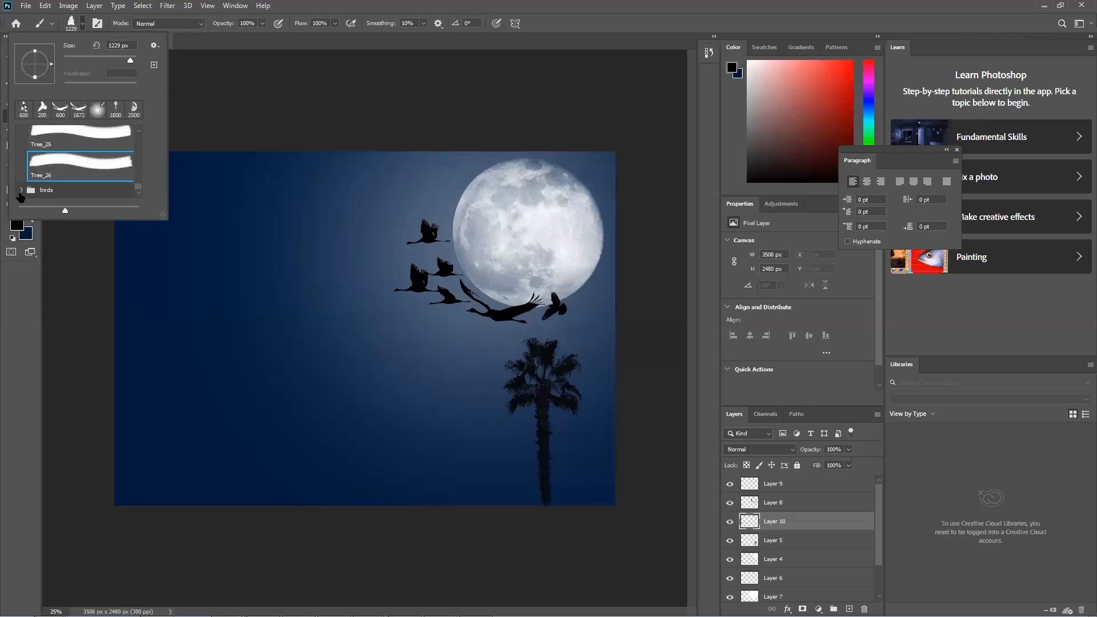
Step: Try several tree brushes and choose the Tree_25 brush at 1588 px
{"action": "scroll", "coordinate": [35, 185], "scroll_direction": "up", "scroll_amount": 1}
{"action": "left_click", "coordinate": [81, 139]}
{"action": "scroll", "coordinate": [98, 176], "scroll_direction": "up", "scroll_amount": 3}
{"action": "left_click", "coordinate": [90, 147]}
{"action": "scroll", "coordinate": [92, 159], "scroll_direction": "up", "scroll_amount": 3}
{"action": "left_click", "coordinate": [110, 150]}
{"action": "scroll", "coordinate": [128, 173], "scroll_direction": "down", "scroll_amount": 3}
{"action": "left_click", "coordinate": [124, 188]}
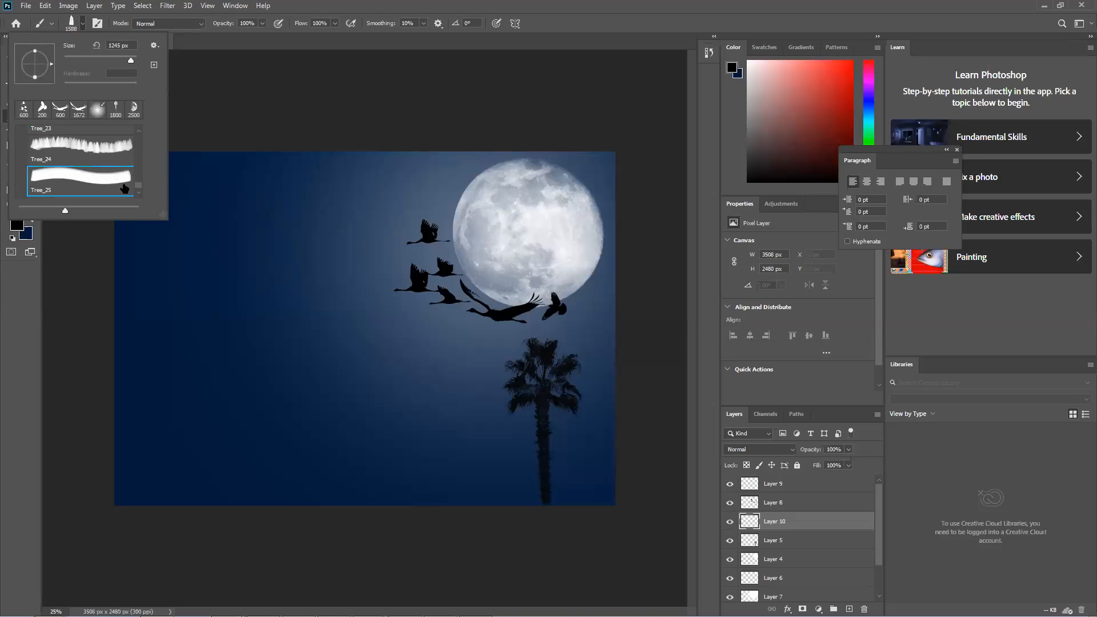
{"action": "left_click", "coordinate": [546, 7]}
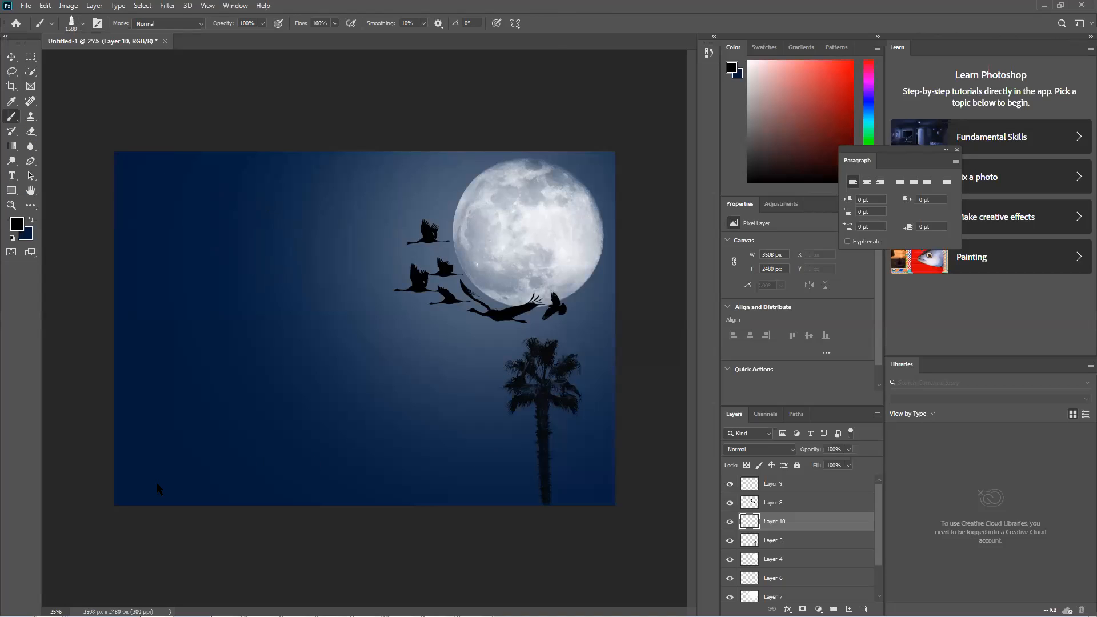
Step: Add another new layer and paint a black tree line along the canvas's lower edge, descending from the left side toward the palm
{"action": "key", "text": "ctrl+shift+alt+n"}
{"action": "left_click", "coordinate": [141, 506]}
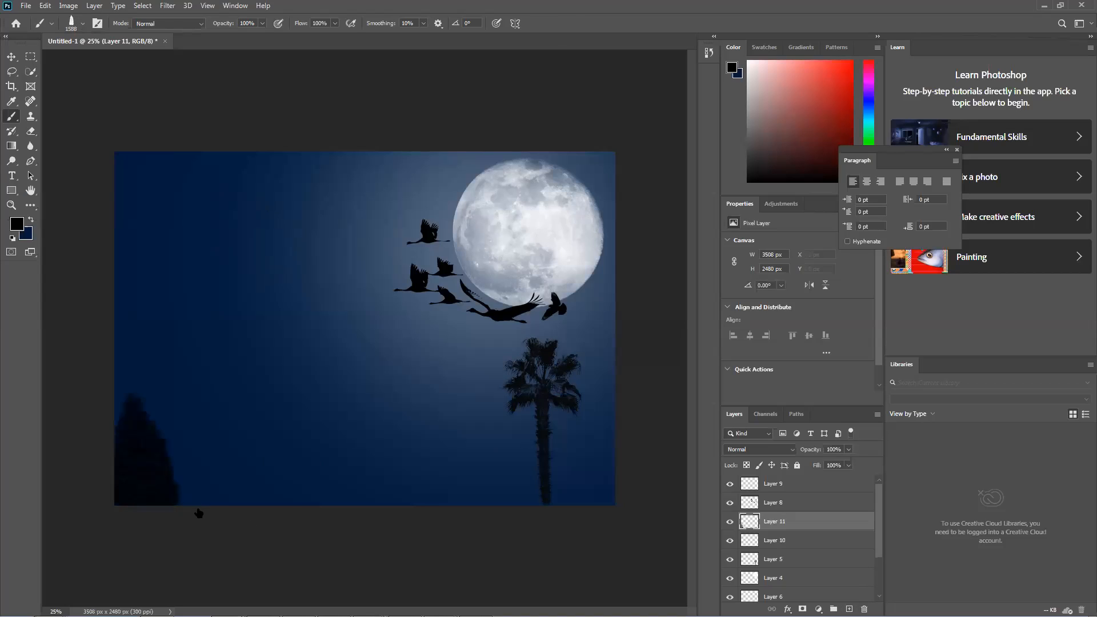
{"action": "left_click", "coordinate": [174, 509]}
{"action": "mouse_move", "coordinate": [190, 508]}
{"action": "left_mouse_down"}
{"action": "mouse_move", "coordinate": [217, 551]}
{"action": "mouse_move", "coordinate": [248, 559]}
{"action": "mouse_move", "coordinate": [472, 551]}
{"action": "mouse_move", "coordinate": [207, 526]}
{"action": "mouse_move", "coordinate": [182, 546]}
{"action": "mouse_move", "coordinate": [172, 520]}
{"action": "mouse_move", "coordinate": [188, 504]}
{"action": "mouse_move", "coordinate": [316, 525]}
{"action": "mouse_move", "coordinate": [397, 510]}
{"action": "left_mouse_up"}
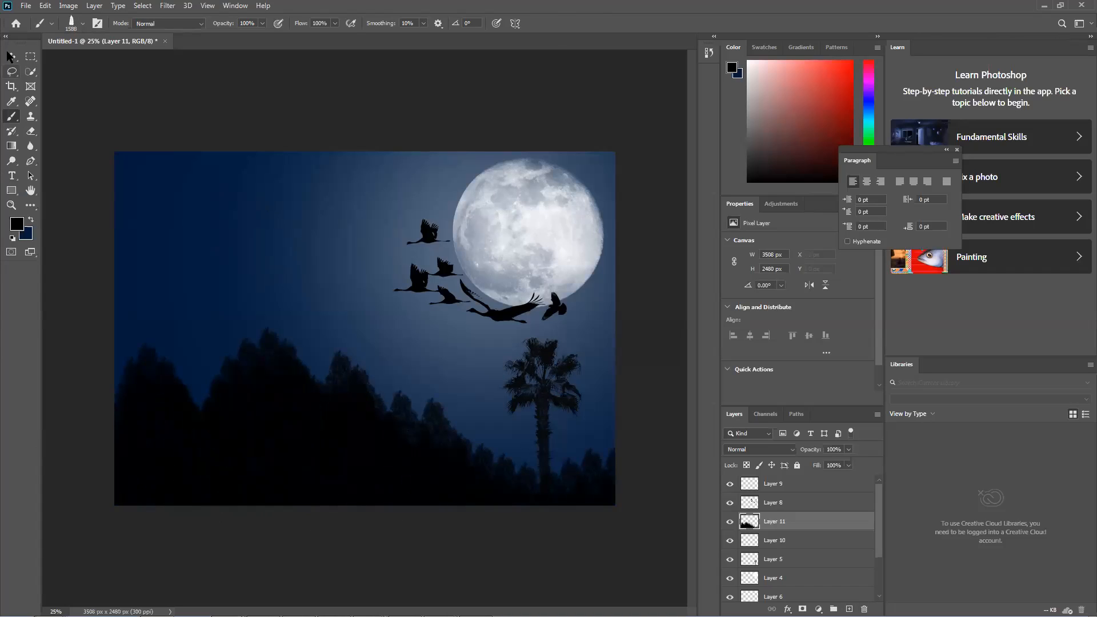
Step: Switch to the Tree_24 brush and stamp one tree just left of the palm trunk
{"action": "left_click", "coordinate": [77, 24]}
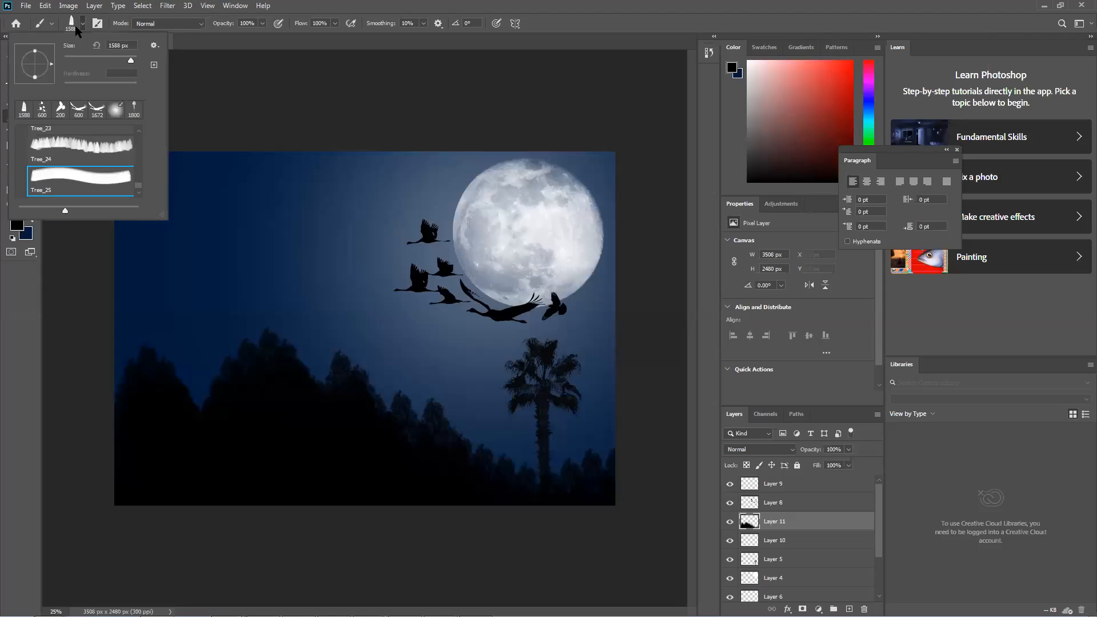
{"action": "left_click", "coordinate": [110, 150]}
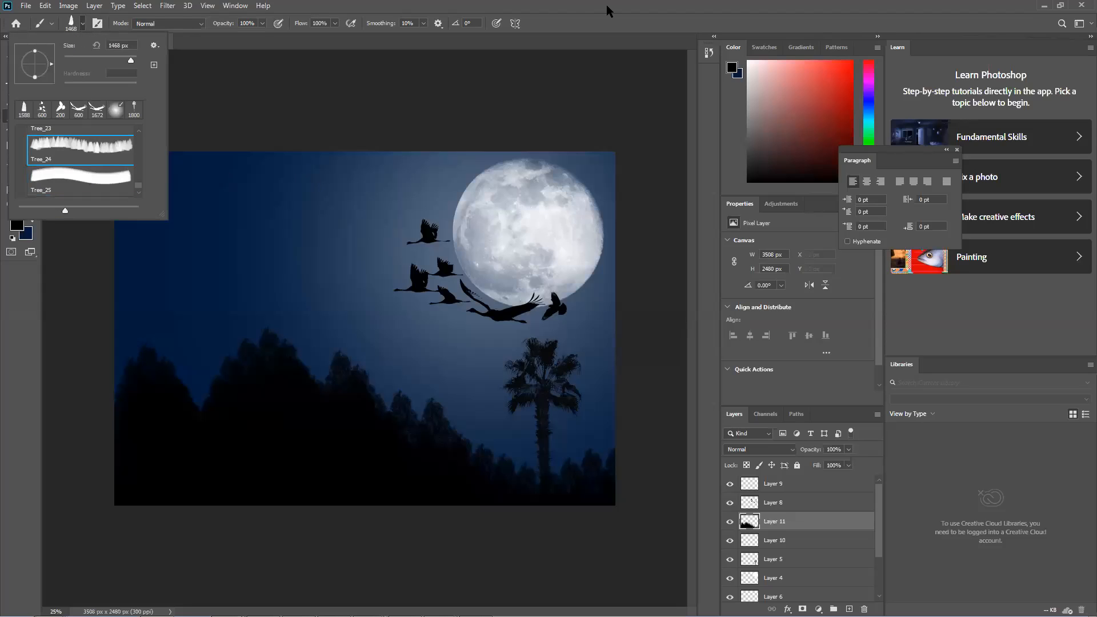
{"action": "left_click", "coordinate": [460, 494]}
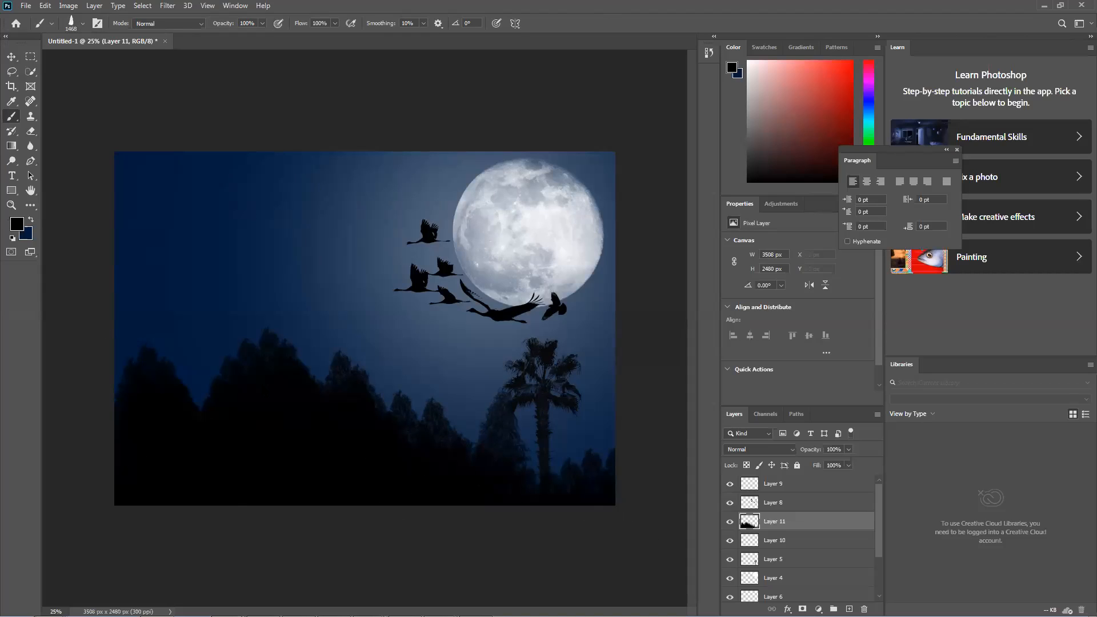
Step: Move the tree line layer slightly down to Y 1240 px and deselect it
{"action": "left_click", "coordinate": [12, 59]}
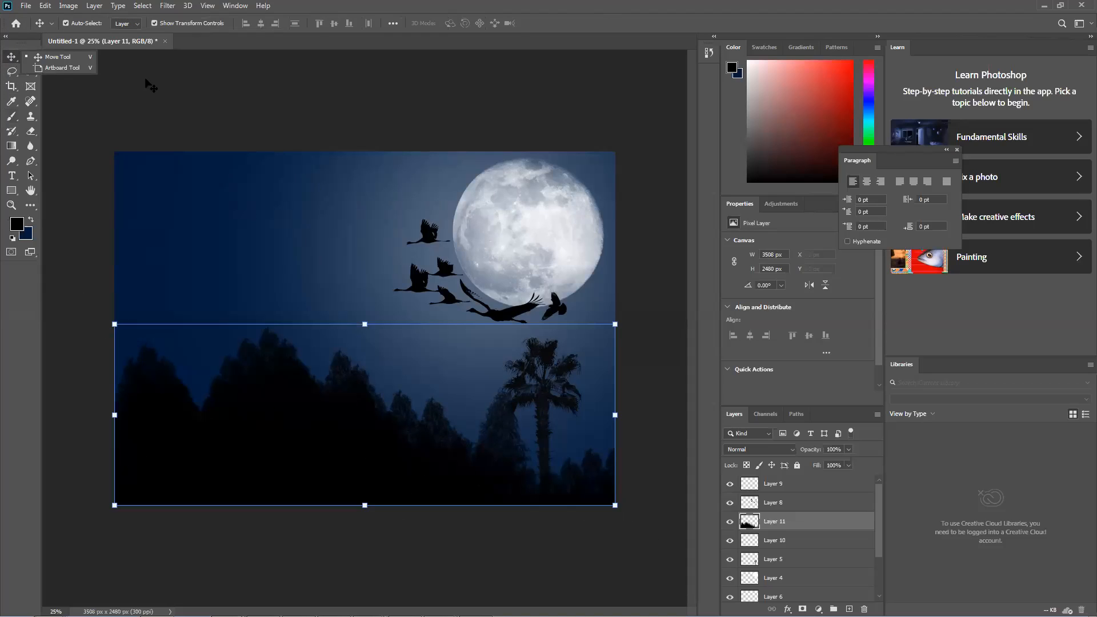
{"action": "left_click", "coordinate": [147, 84]}
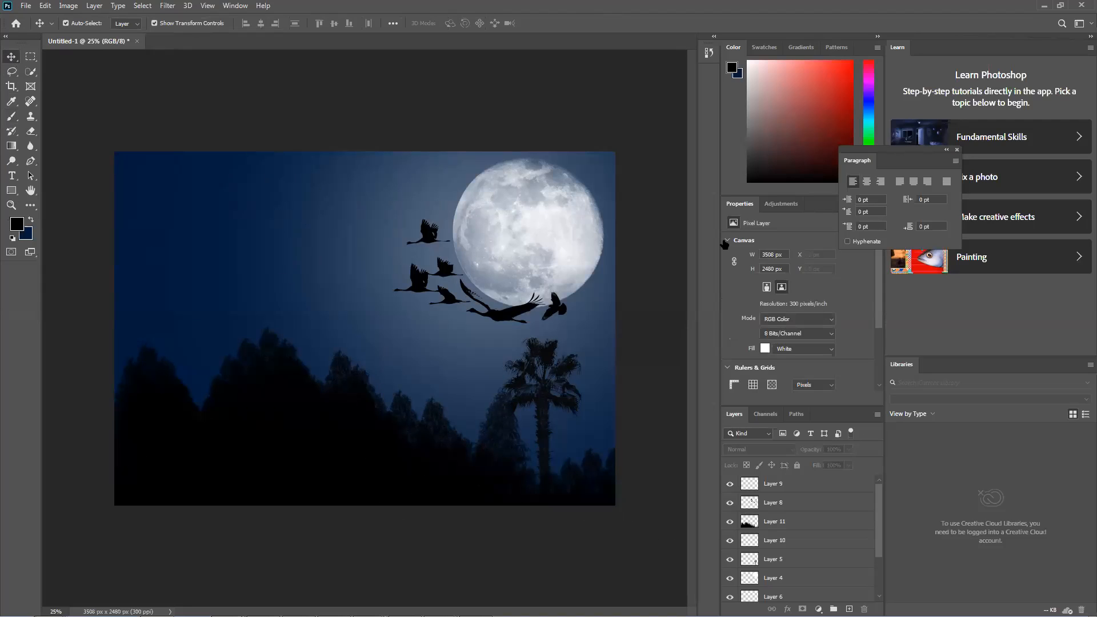
{"action": "left_click_drag", "start_coordinate": [326, 340], "coordinate": [316, 423]}
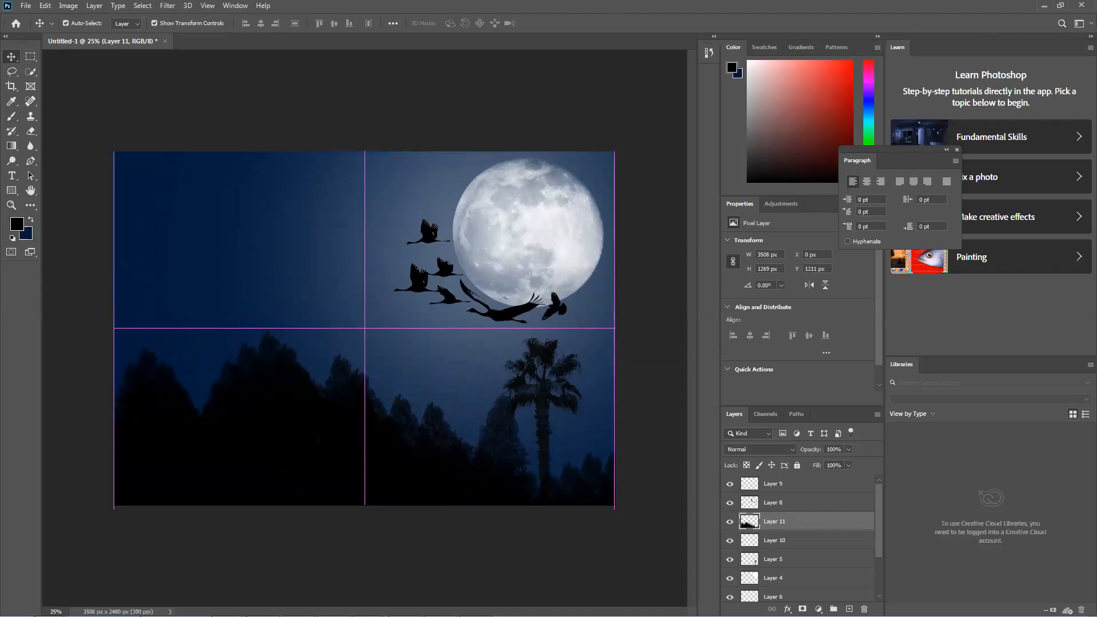
{"action": "left_click", "coordinate": [246, 550]}
Step: Select the tree line layer and choose the bare-tree brush Tree_22 at 899 px
{"action": "left_click", "coordinate": [252, 457]}
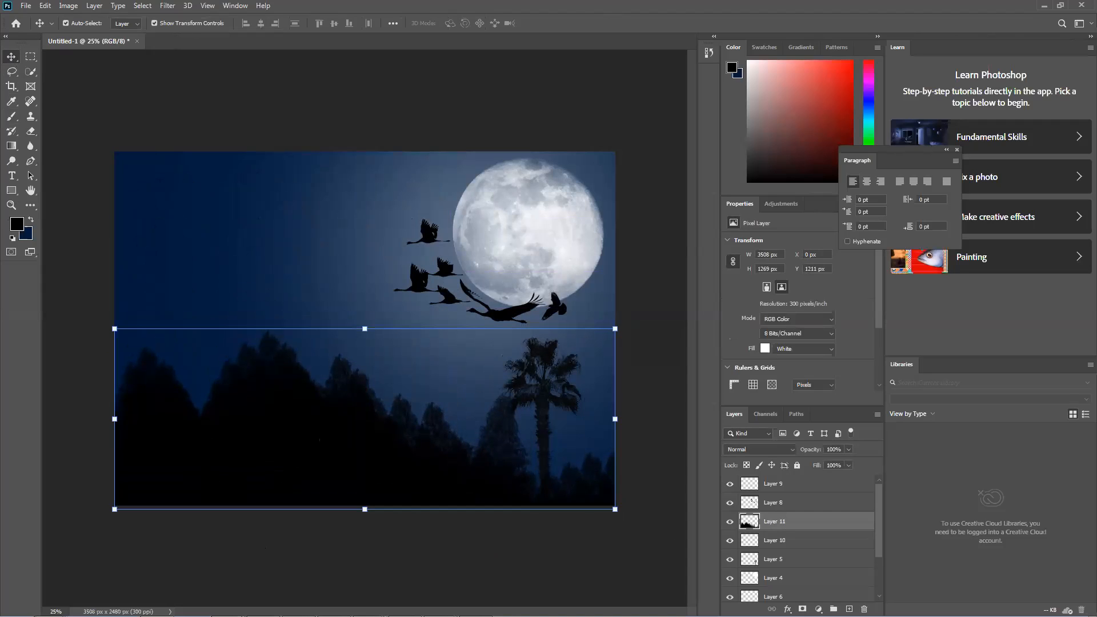
{"action": "left_click", "coordinate": [11, 117]}
{"action": "left_click", "coordinate": [83, 23]}
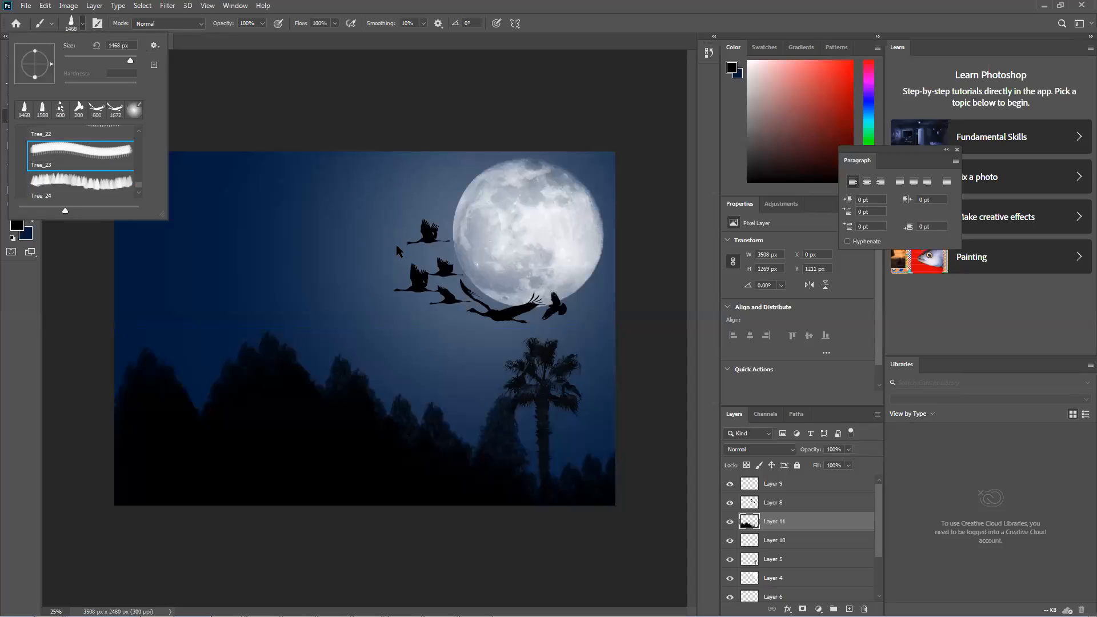
{"action": "scroll", "coordinate": [114, 166], "scroll_direction": "up", "scroll_amount": 1}
{"action": "left_click", "coordinate": [114, 167]}
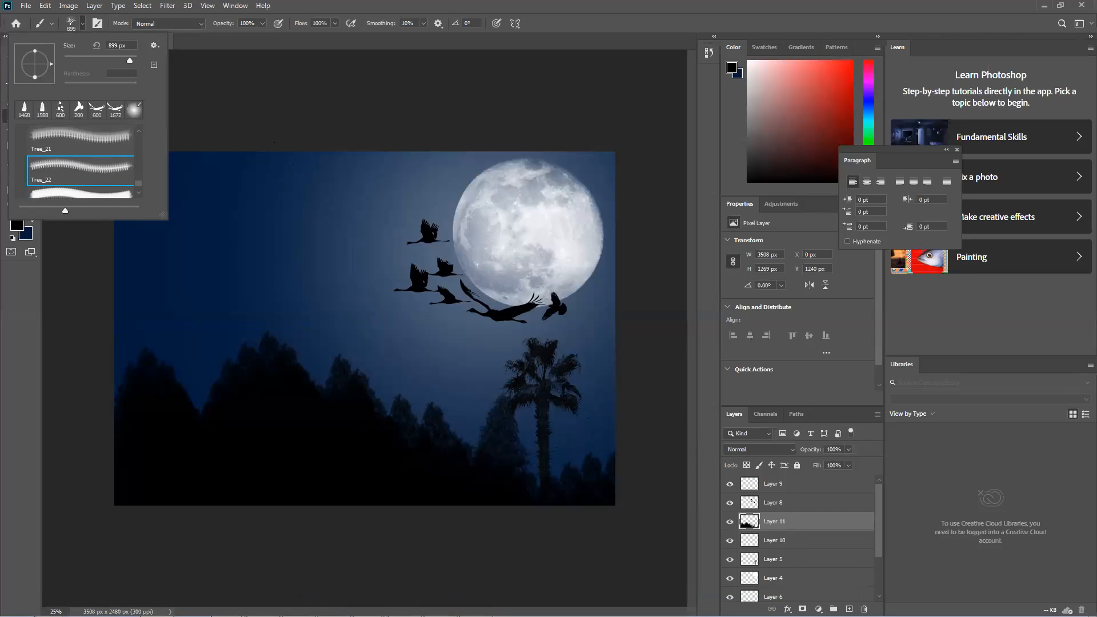
Step: Add a new layer above the tree line and stamp four bare trees across it, one of them right of the palm
{"action": "left_click", "coordinate": [849, 610]}
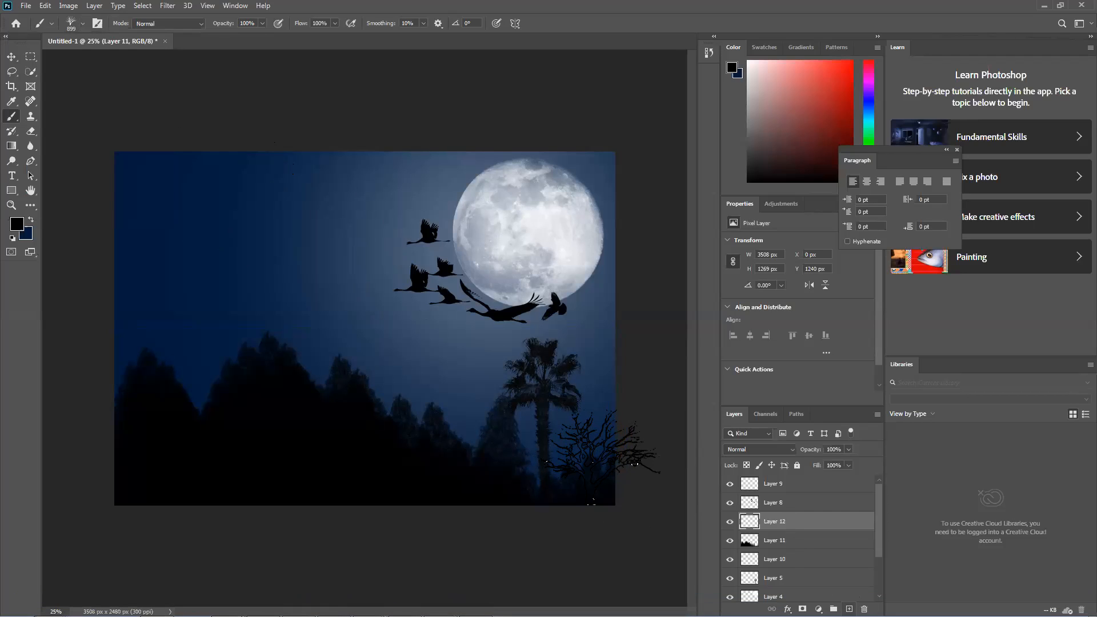
{"action": "left_click", "coordinate": [599, 452]}
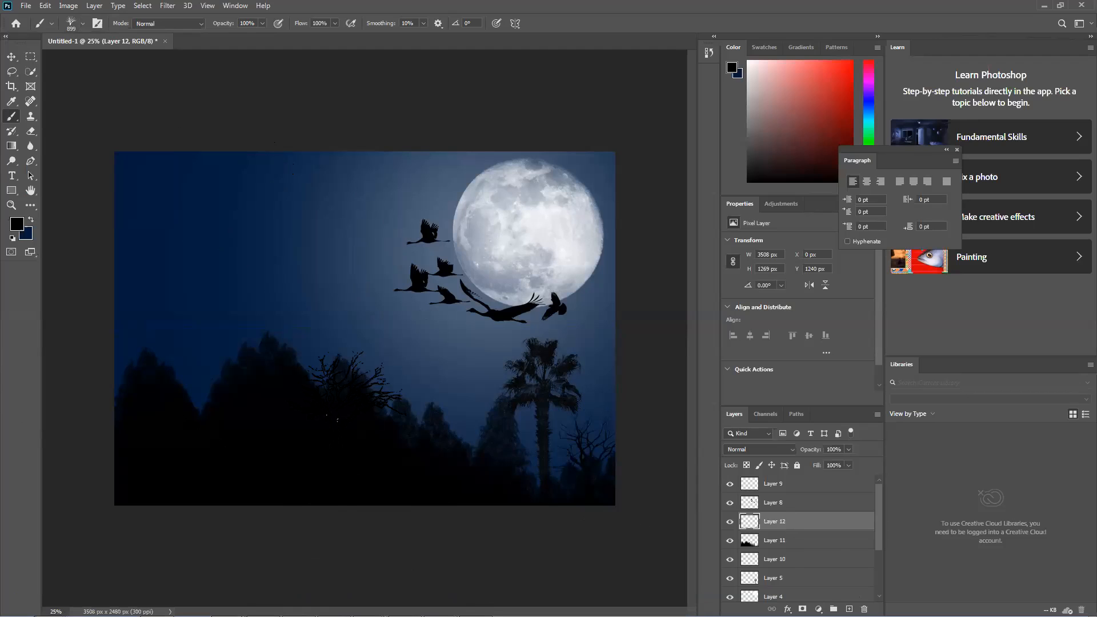
{"action": "left_click", "coordinate": [444, 396]}
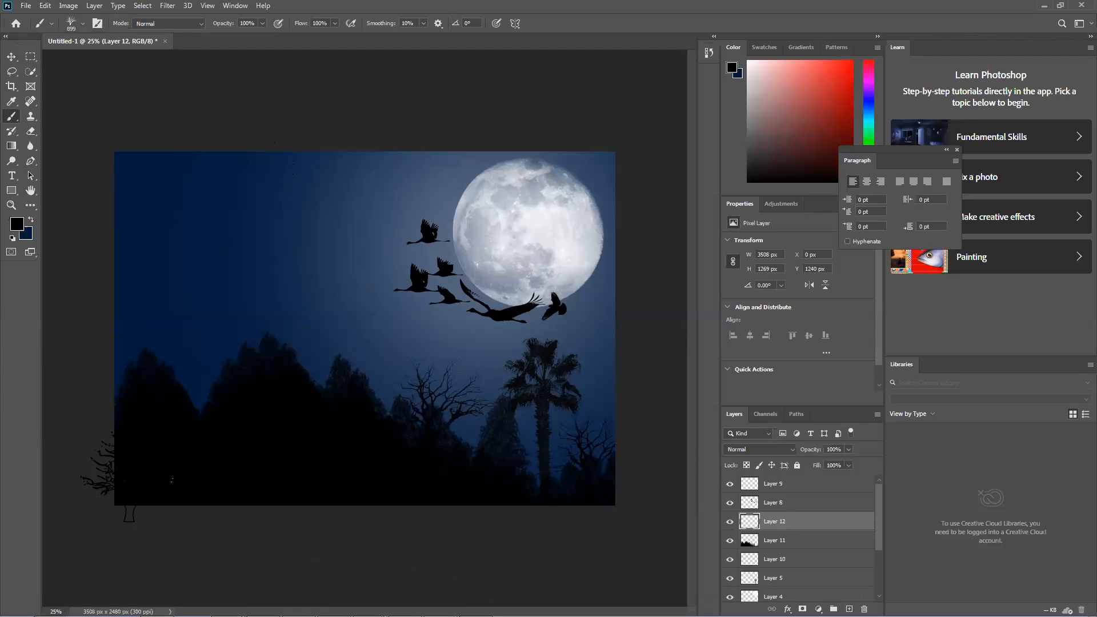
{"action": "left_click", "coordinate": [203, 377]}
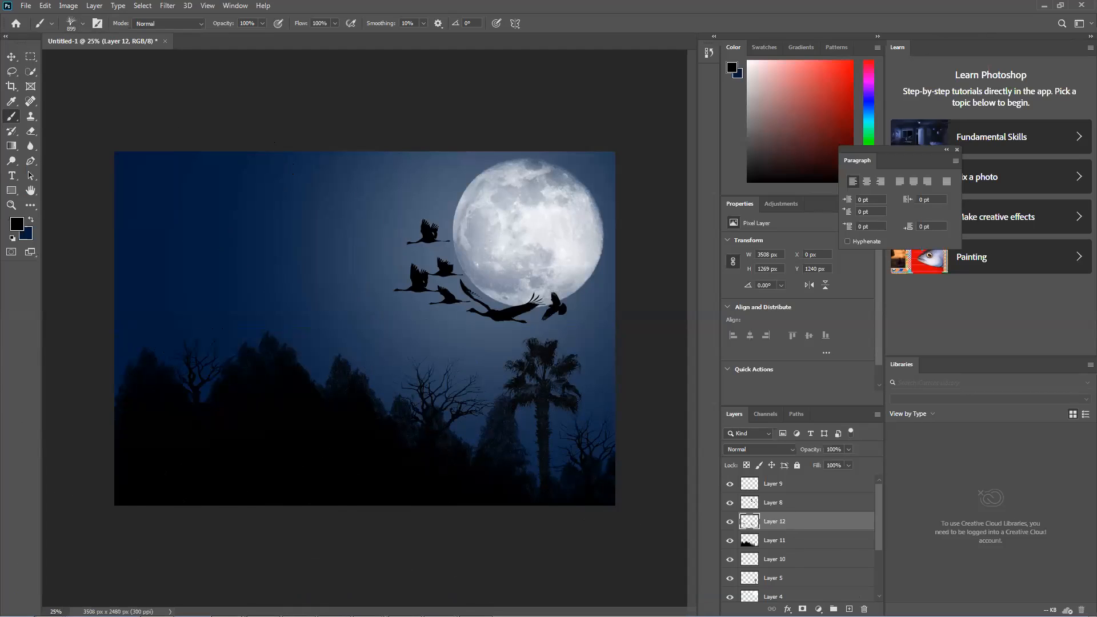
{"action": "left_click", "coordinate": [331, 360]}
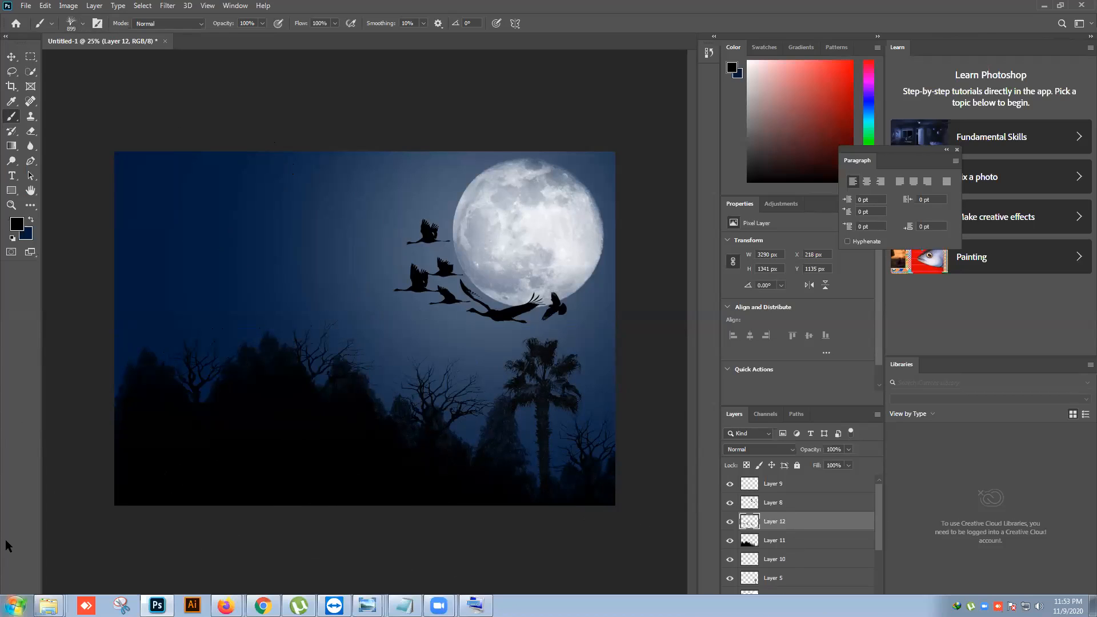
Step: Hide the bare-tree and tree-line layers, Layer 12 and Layer 11, and add a new empty layer above them
{"action": "left_click", "coordinate": [730, 540]}
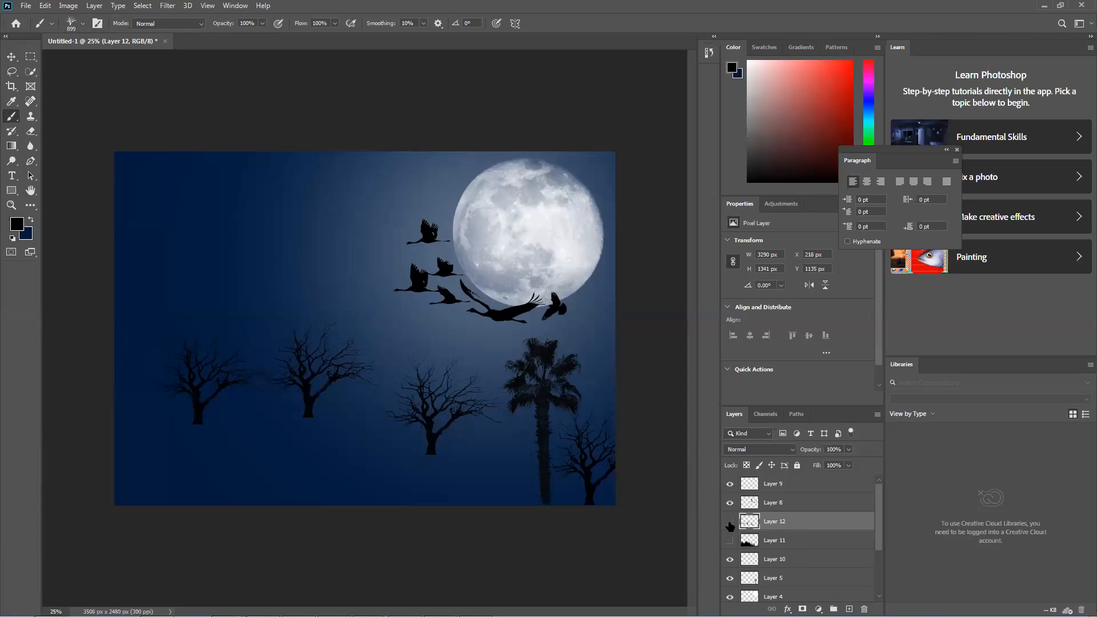
{"action": "left_click", "coordinate": [729, 522]}
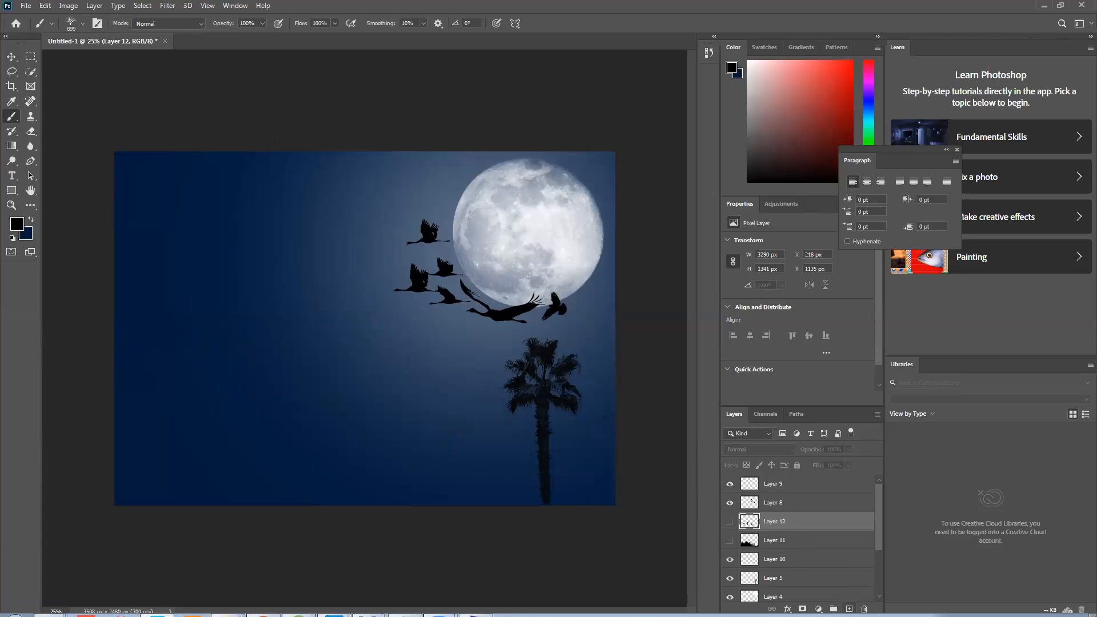
{"action": "left_click", "coordinate": [849, 609]}
Step: Try painting continuous rows of bare trees across the whole canvas, and undo the strokes
{"action": "mouse_move", "coordinate": [166, 452]}
{"action": "left_mouse_down"}
{"action": "mouse_move", "coordinate": [383, 451]}
{"action": "mouse_move", "coordinate": [412, 440]}
{"action": "left_mouse_up"}
{"action": "mouse_move", "coordinate": [257, 303]}
{"action": "left_mouse_down"}
{"action": "mouse_move", "coordinate": [440, 423]}
{"action": "mouse_move", "coordinate": [503, 286]}
{"action": "mouse_move", "coordinate": [572, 240]}
{"action": "left_mouse_up"}
{"action": "mouse_move", "coordinate": [494, 239]}
{"action": "left_mouse_down"}
{"action": "mouse_move", "coordinate": [170, 252]}
{"action": "mouse_move", "coordinate": [132, 355]}
{"action": "mouse_move", "coordinate": [695, 410]}
{"action": "mouse_move", "coordinate": [337, 429]}
{"action": "left_mouse_up"}
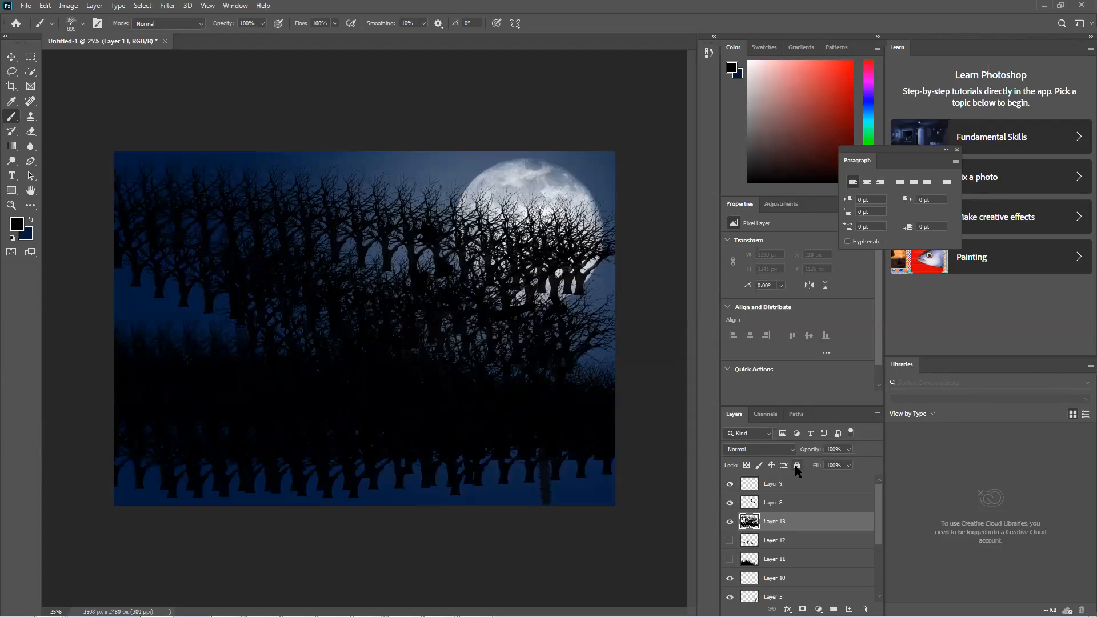
{"action": "key", "text": "ctrl+z"}
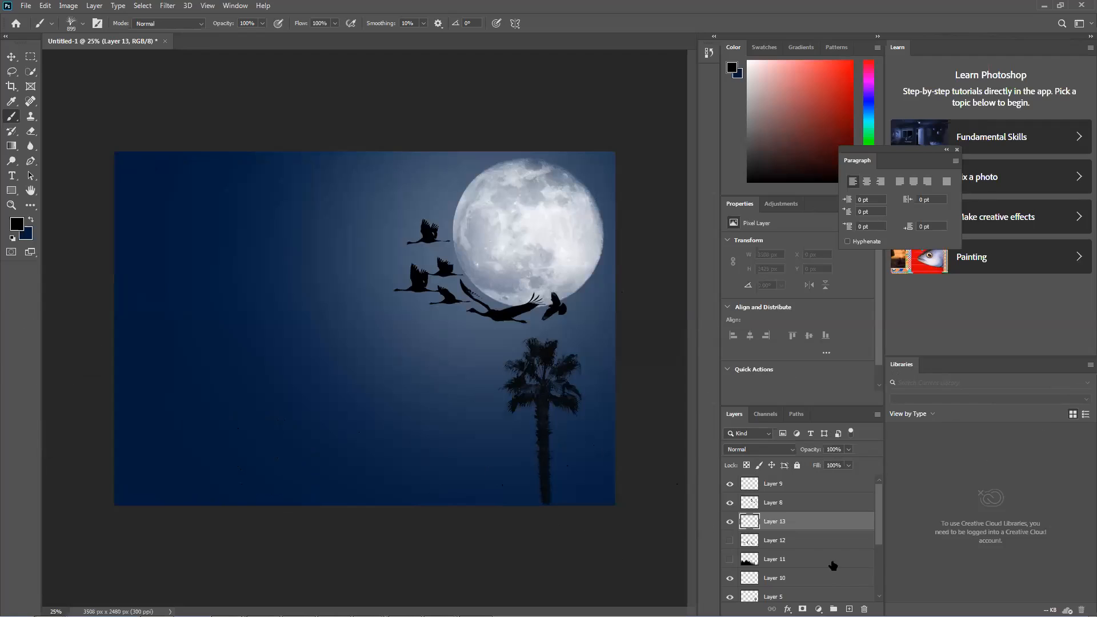
Step: Stamp a bare tree in the canvas's lower-left corner, and undo the extra stamp beside it
{"action": "left_click", "coordinate": [140, 467]}
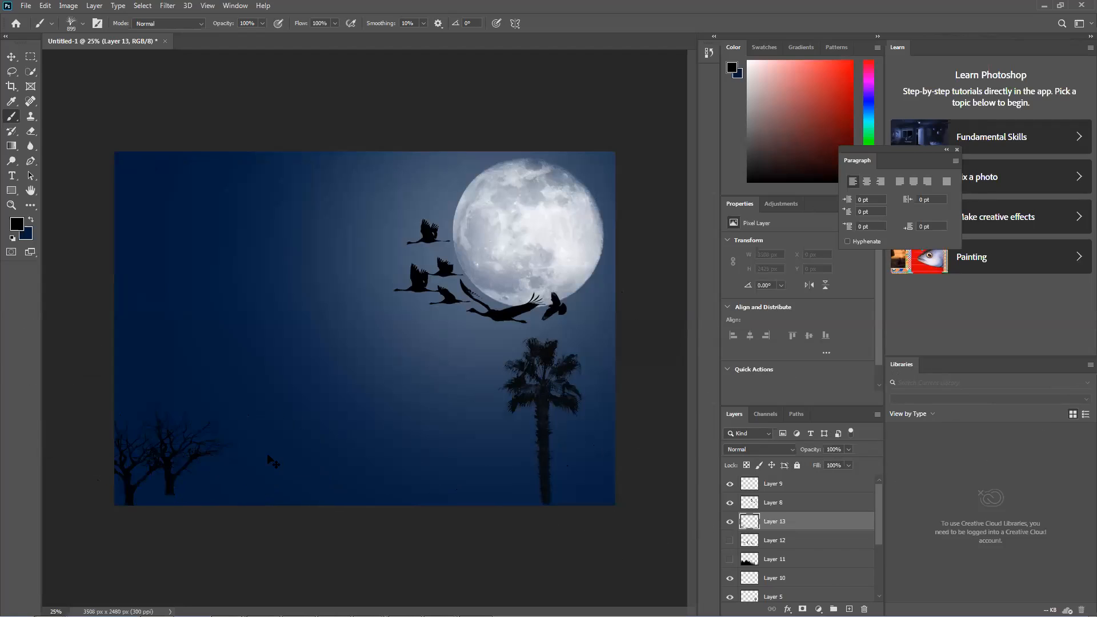
{"action": "left_click", "coordinate": [174, 469]}
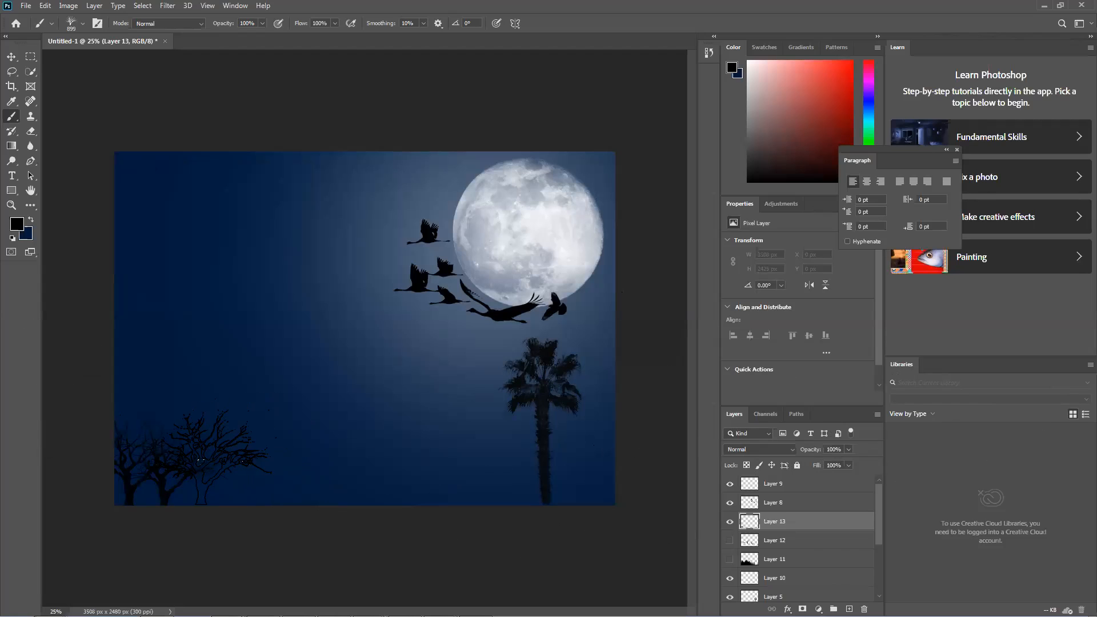
{"action": "key", "text": "ctrl+z"}
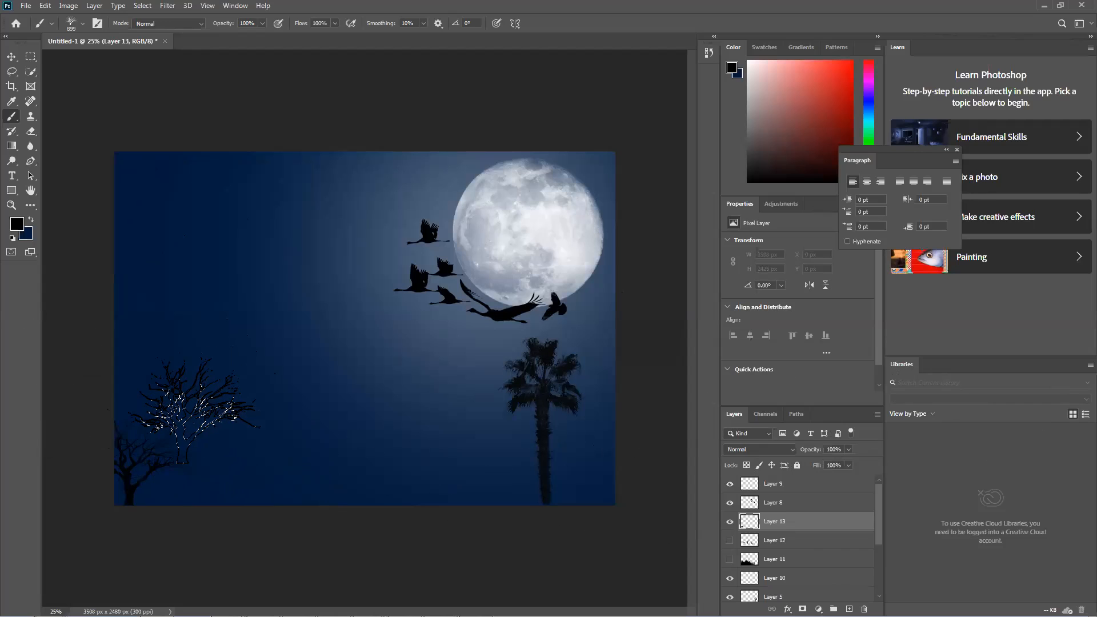
Step: Enlarge the bare-tree brush to 1500 px and stamp a larger tree beside the one in the canvas's lower-left corner
{"action": "key", "text": "bracketright"}
{"action": "key", "text": "bracketright"}
{"action": "key", "text": "bracketright"}
{"action": "key", "text": "bracketright"}
{"action": "key", "text": "bracketright"}
{"action": "key", "text": "bracketright"}
{"action": "key", "text": "bracketright"}
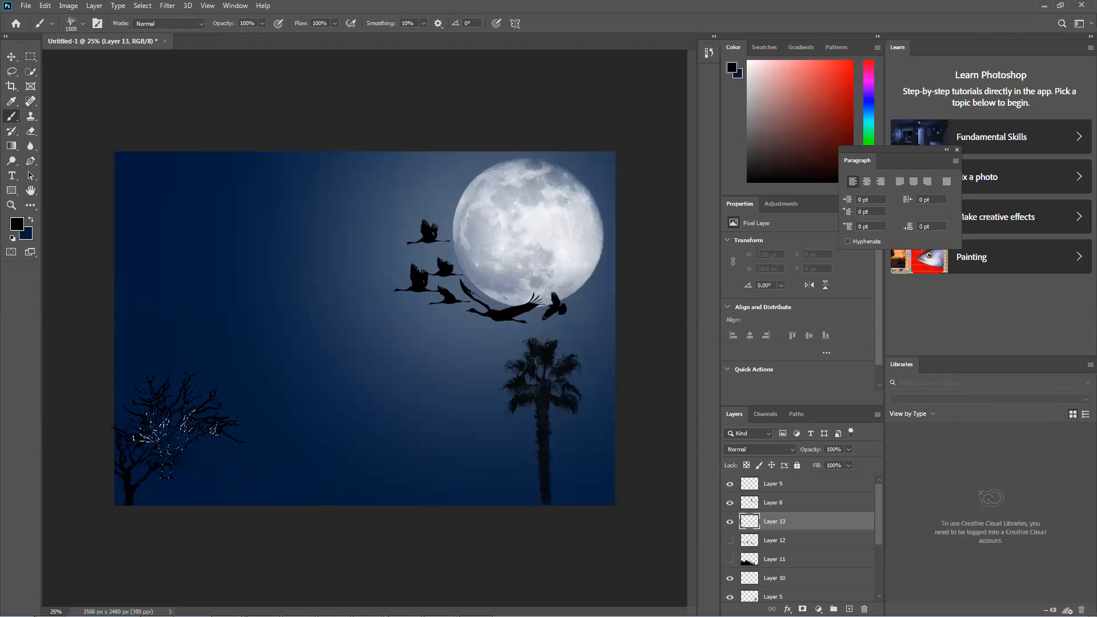
{"action": "left_click", "coordinate": [178, 427]}
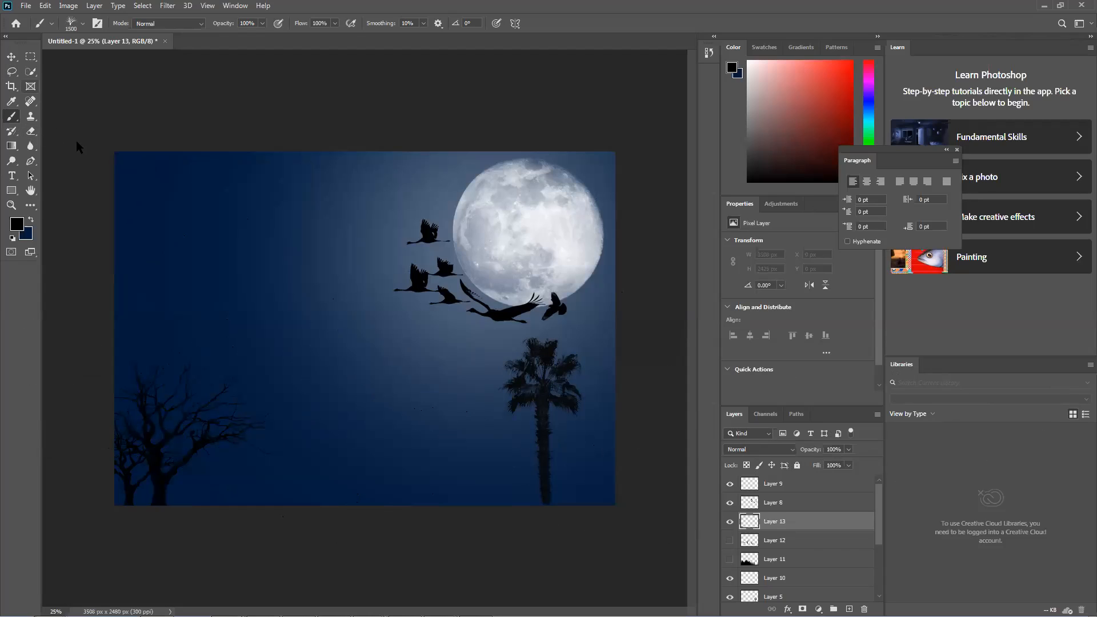
Step: Choose the Tree_21 brush, enlarge it to 1200 px and stamp a bare tree just left of the palm
{"action": "left_click", "coordinate": [81, 23]}
{"action": "left_click", "coordinate": [121, 138]}
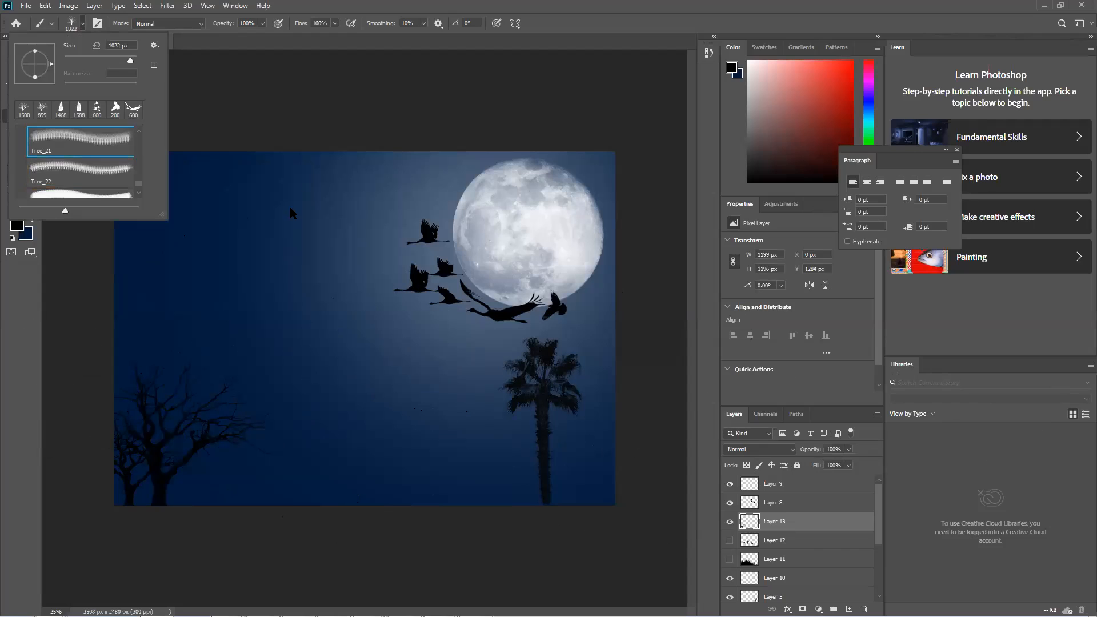
{"action": "left_click", "coordinate": [468, 6]}
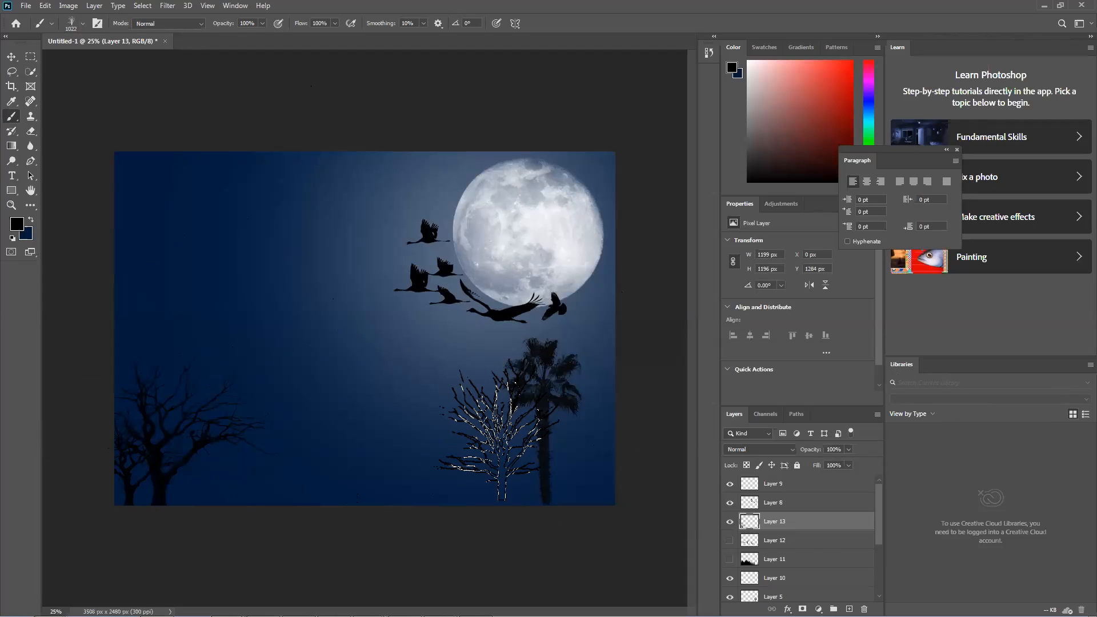
{"action": "key", "text": "bracketright"}
{"action": "key", "text": "bracketright"}
{"action": "left_click", "coordinate": [480, 434]}
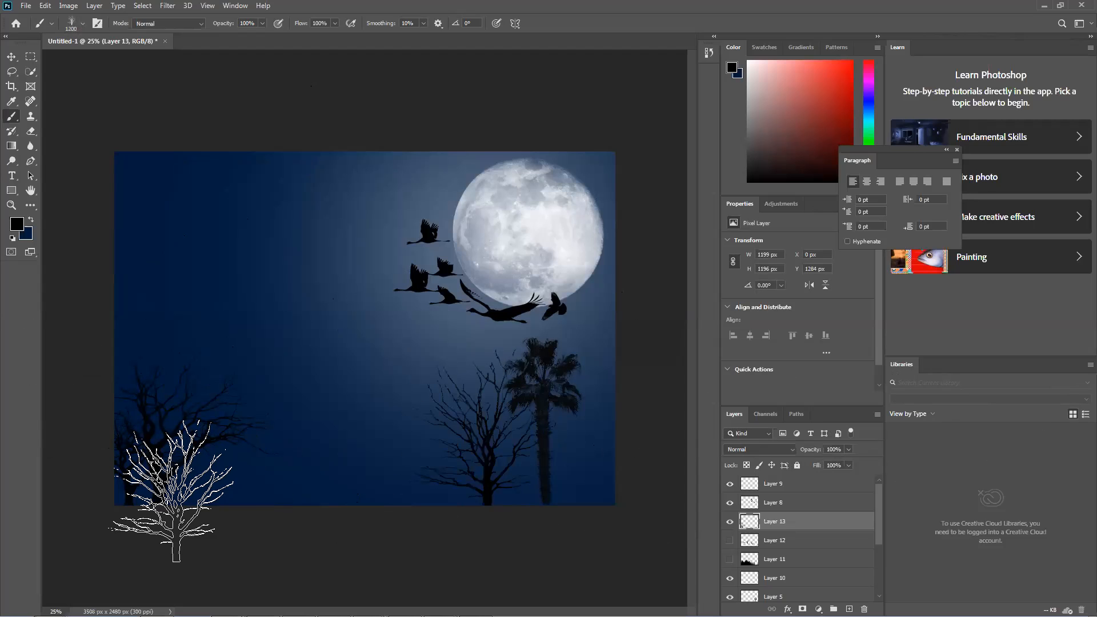
Step: Try stamping a Tree_20 tree at 900 px beside the bare tree left of the palm
{"action": "left_click", "coordinate": [81, 24]}
{"action": "scroll", "coordinate": [101, 163], "scroll_direction": "down", "scroll_amount": 4}
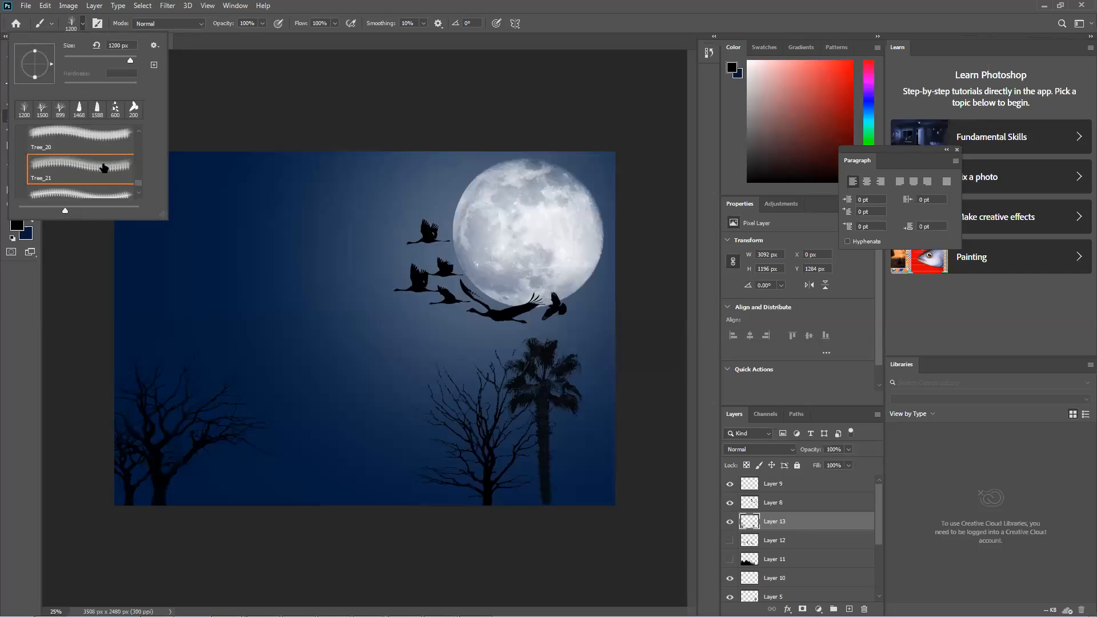
{"action": "left_click", "coordinate": [101, 158]}
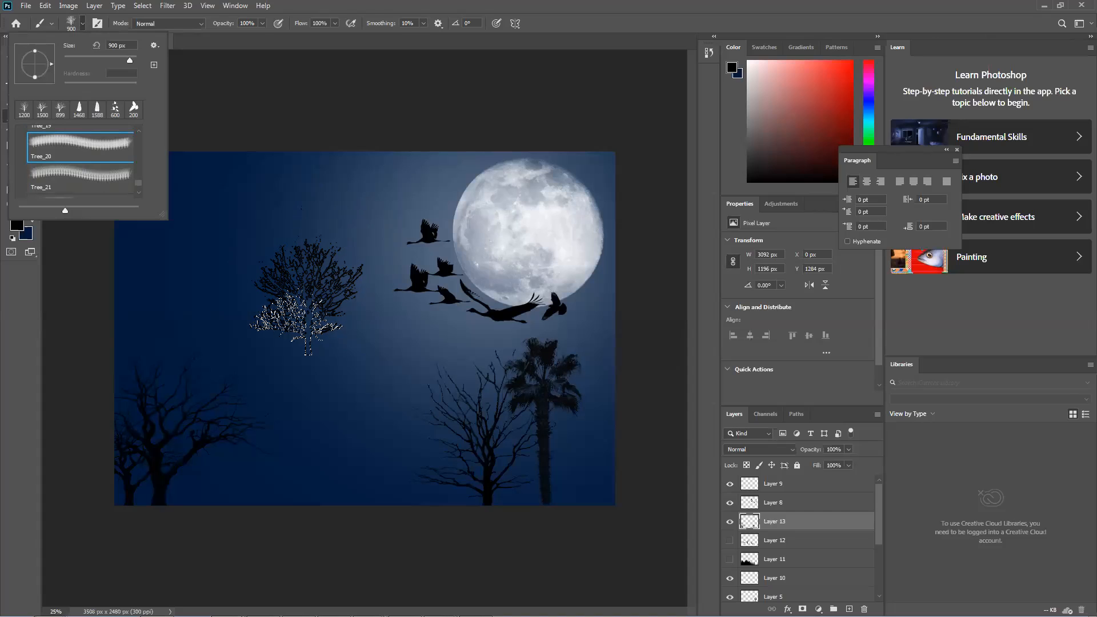
{"action": "left_click", "coordinate": [473, 33]}
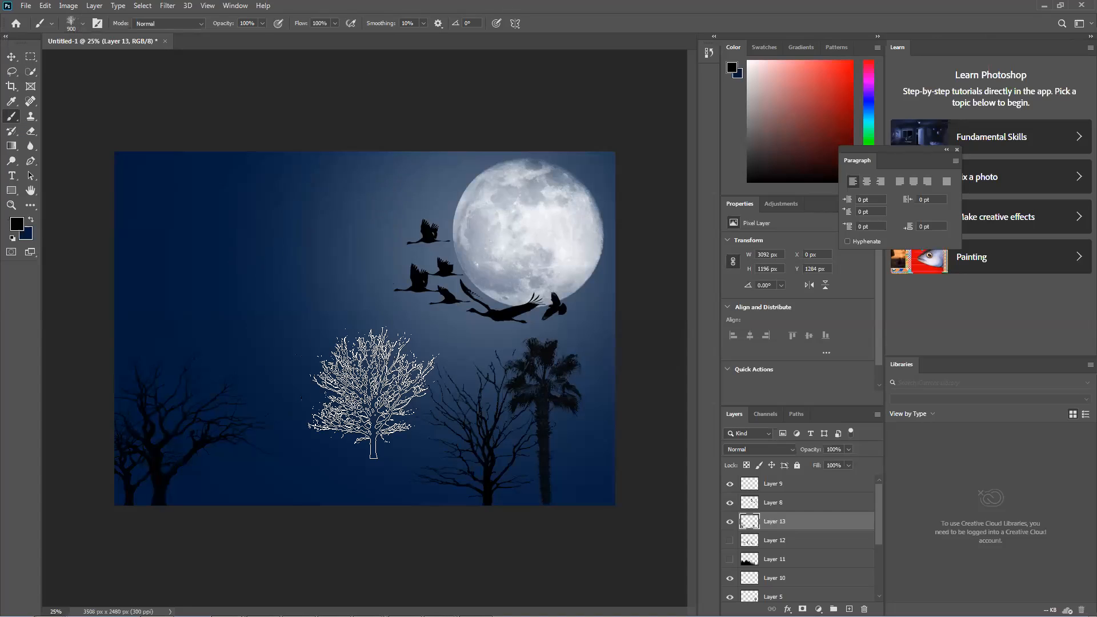
{"action": "key", "text": "bracketright"}
{"action": "key", "text": "bracketright"}
{"action": "key", "text": "bracketright"}
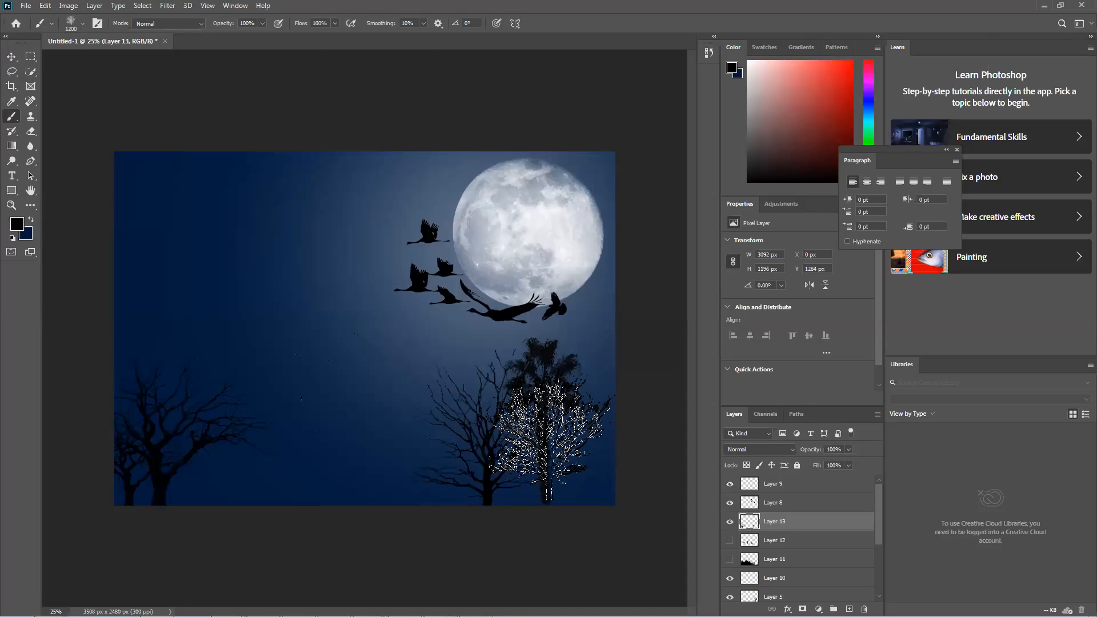
{"action": "key", "text": "bracketleft"}
{"action": "key", "text": "bracketleft"}
{"action": "key", "text": "bracketleft"}
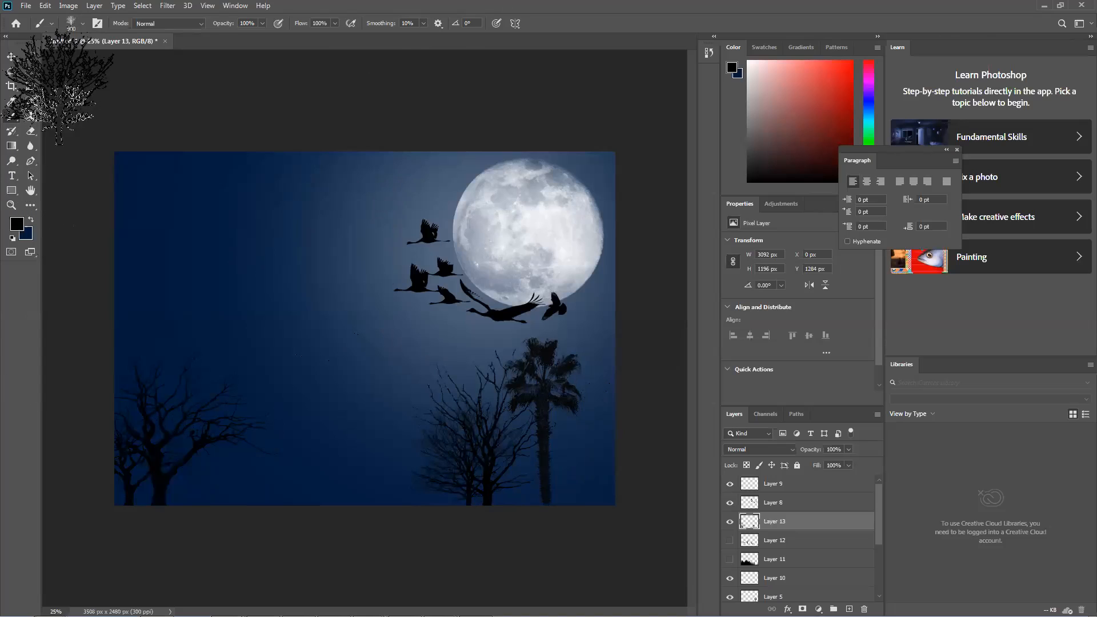
Step: Try stamping a Tree_15 tree at 1352 px between the bare tree and the palm
{"action": "left_click", "coordinate": [82, 24]}
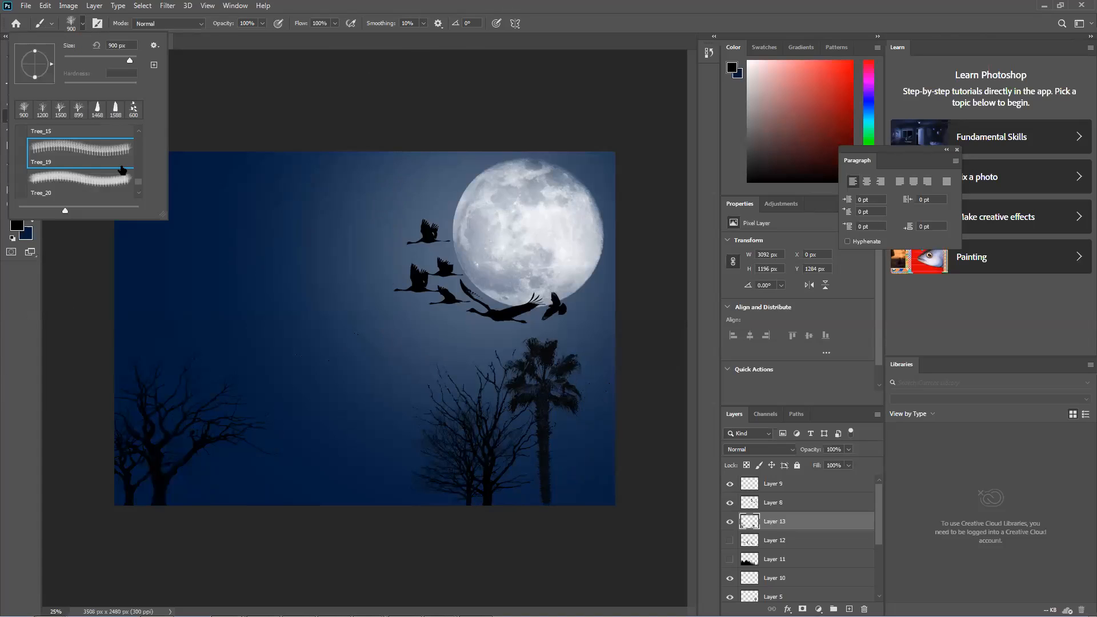
{"action": "scroll", "coordinate": [115, 163], "scroll_direction": "down", "scroll_amount": 1}
{"action": "left_click", "coordinate": [115, 169]}
{"action": "left_click", "coordinate": [114, 163]}
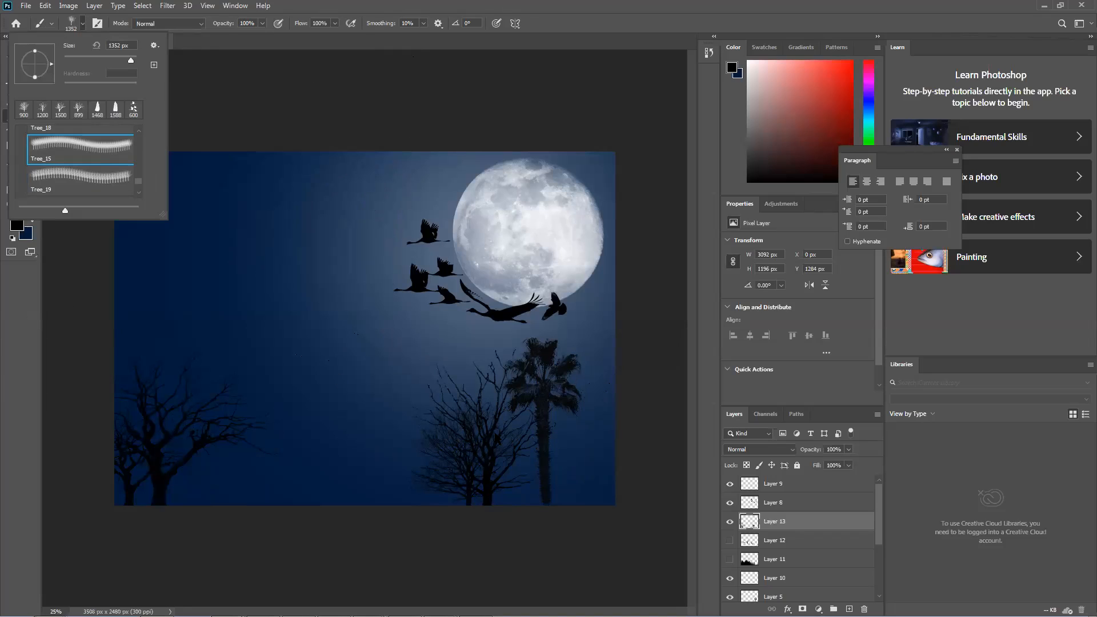
{"action": "left_click", "coordinate": [501, 440]}
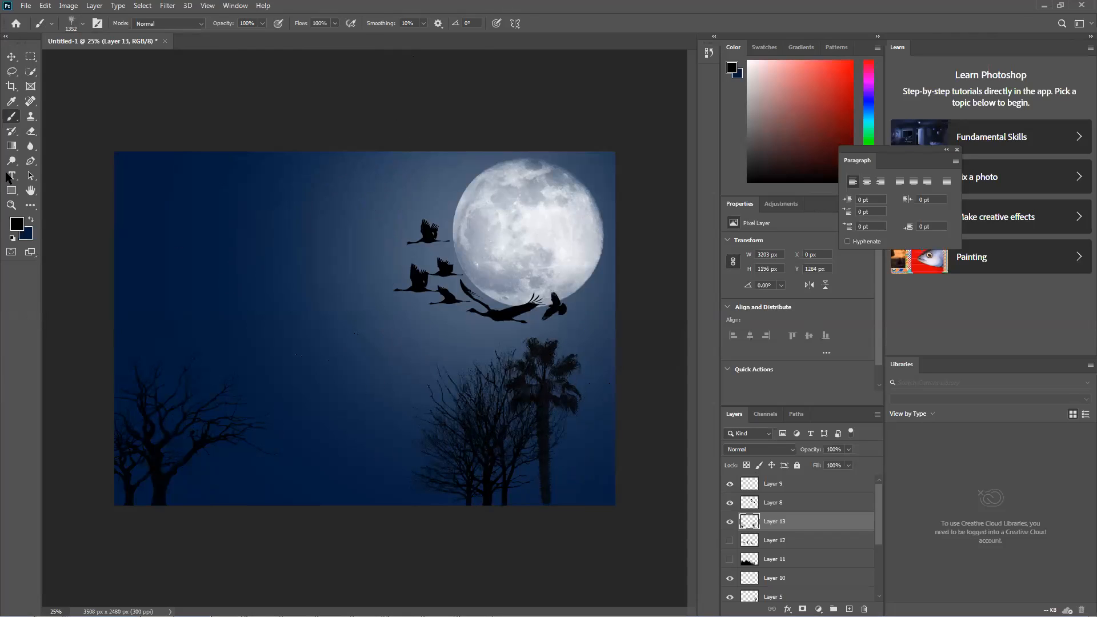
Step: Choose the Tree_18 brush at 1621 px and stamp four overlapping conifers between the left and right bare trees
{"action": "left_click", "coordinate": [82, 24]}
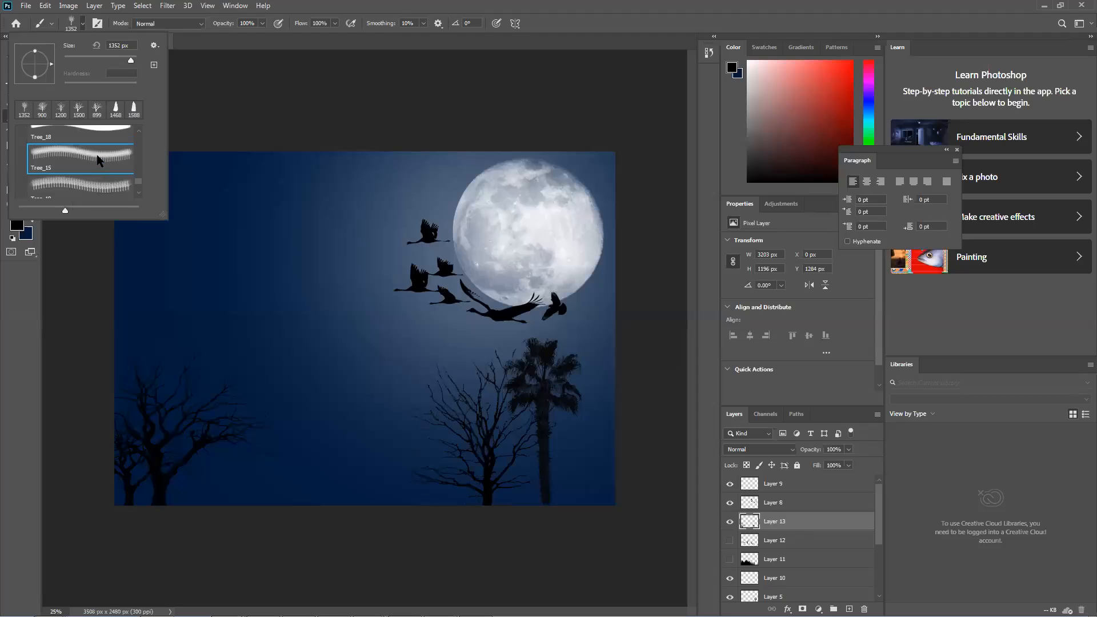
{"action": "left_click", "coordinate": [101, 146]}
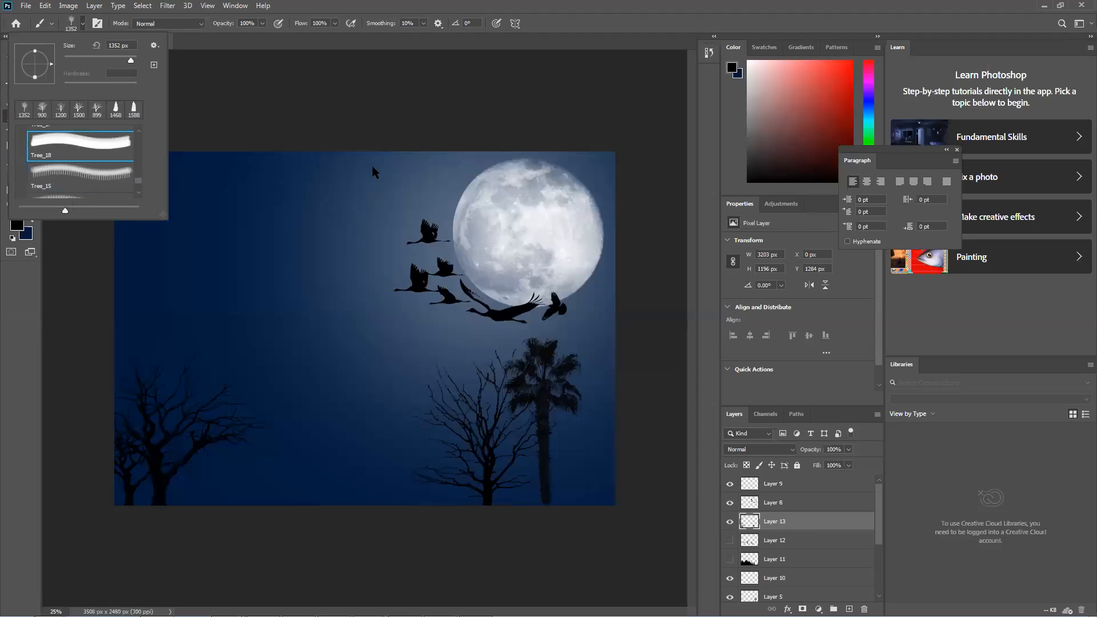
{"action": "left_click", "coordinate": [472, 8]}
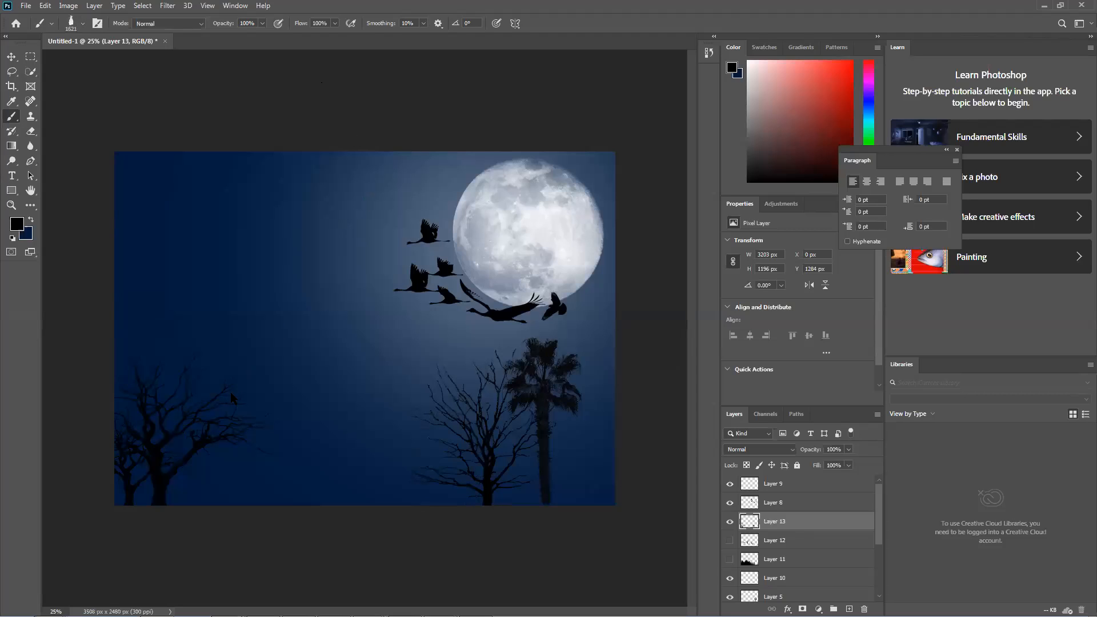
{"action": "left_click", "coordinate": [215, 493]}
{"action": "left_click", "coordinate": [283, 469]}
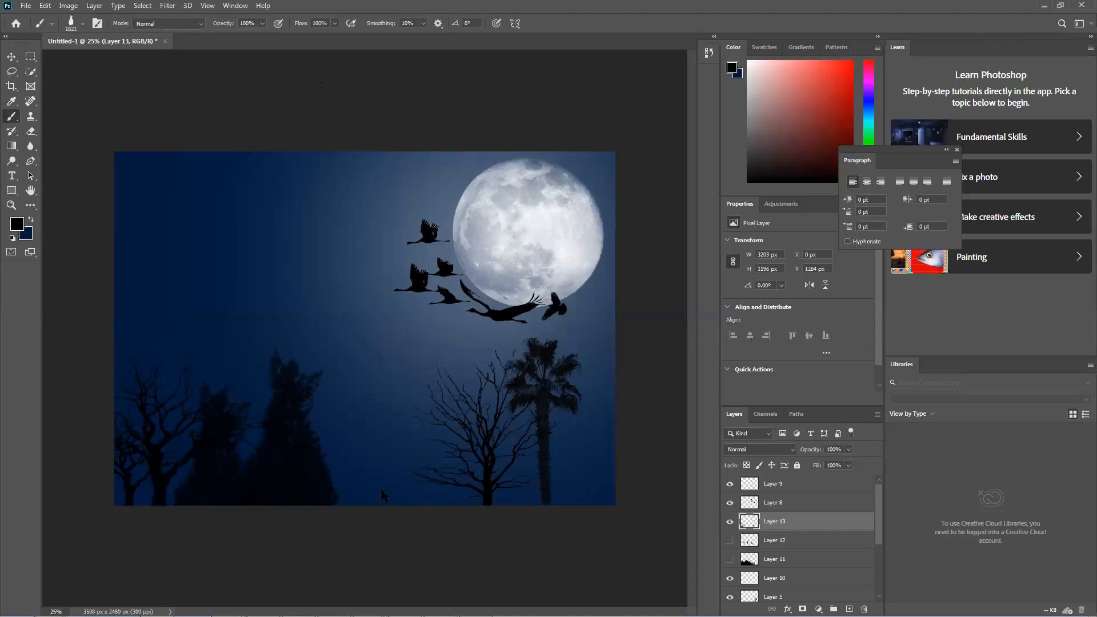
{"action": "left_click", "coordinate": [313, 498]}
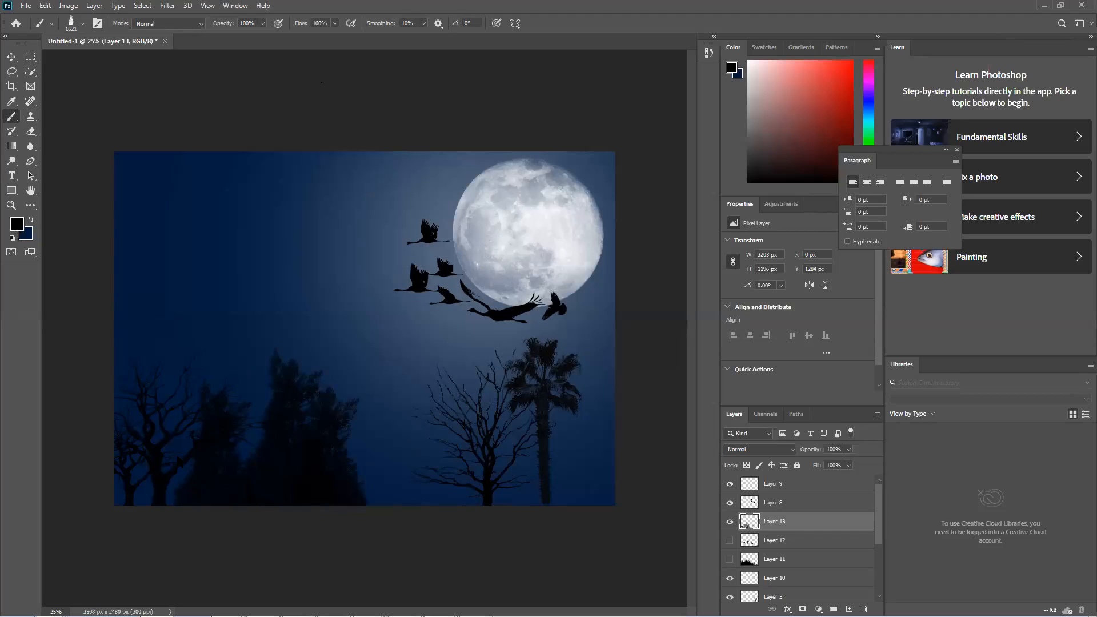
{"action": "left_click", "coordinate": [379, 484]}
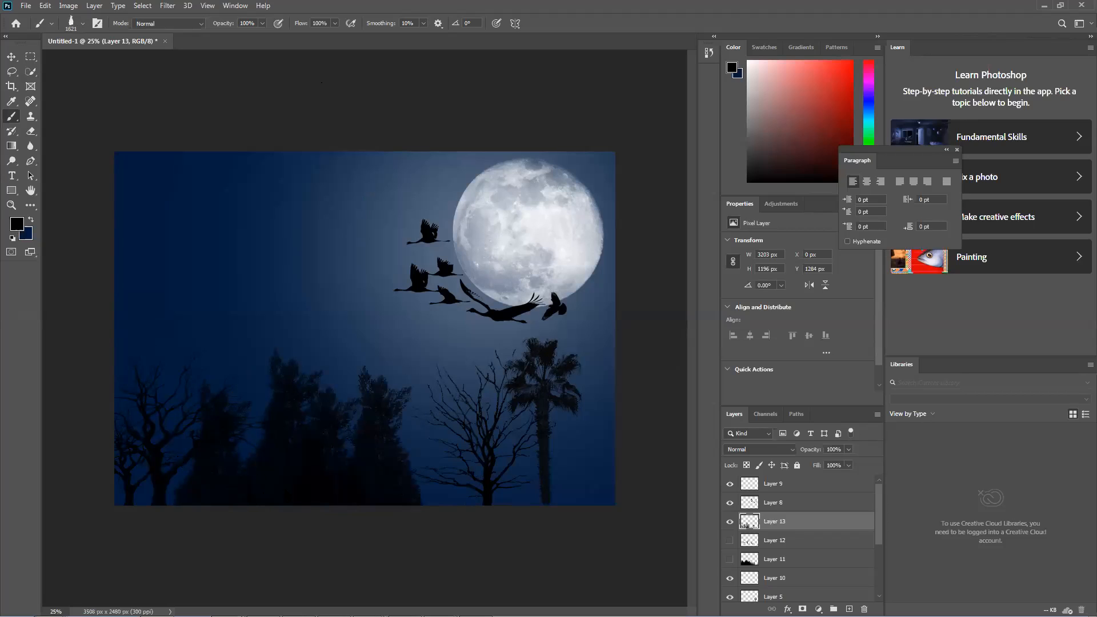
Step: Choose the Tree_17 brush at 995 px and stamp low foliage along the canvas's bottom edge, including below the left bare trees
{"action": "left_click", "coordinate": [82, 23]}
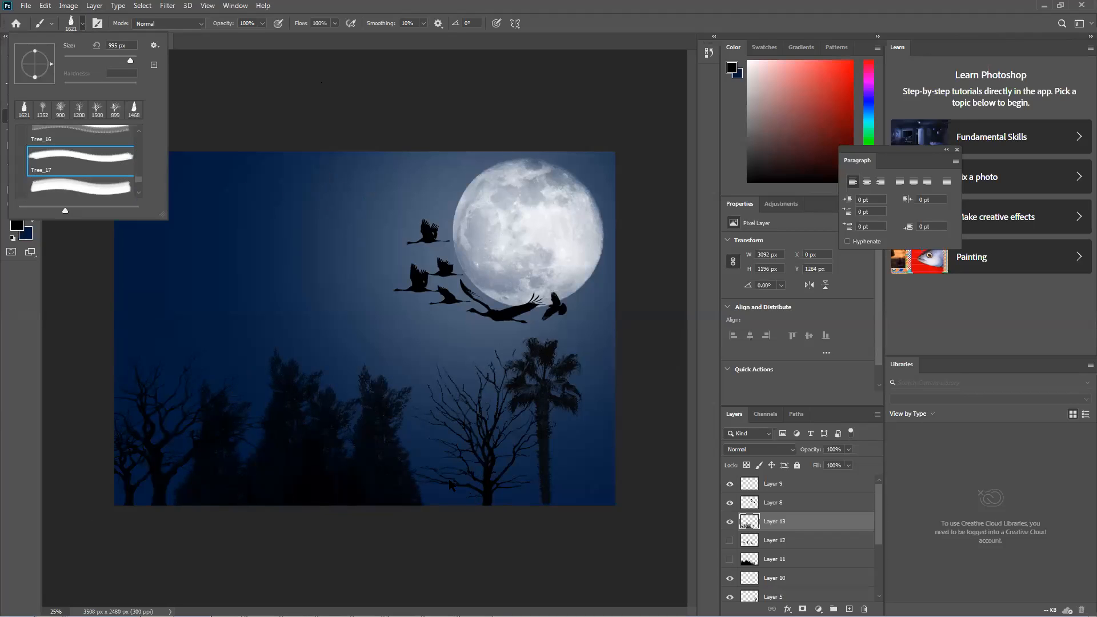
{"action": "left_click", "coordinate": [560, 500]}
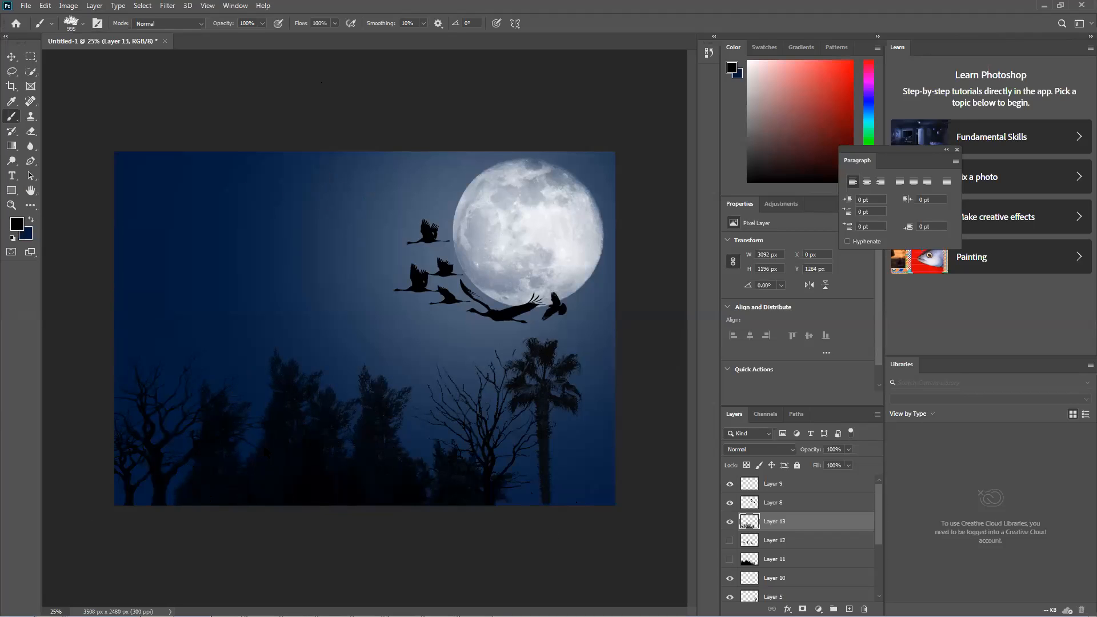
{"action": "left_click", "coordinate": [173, 521]}
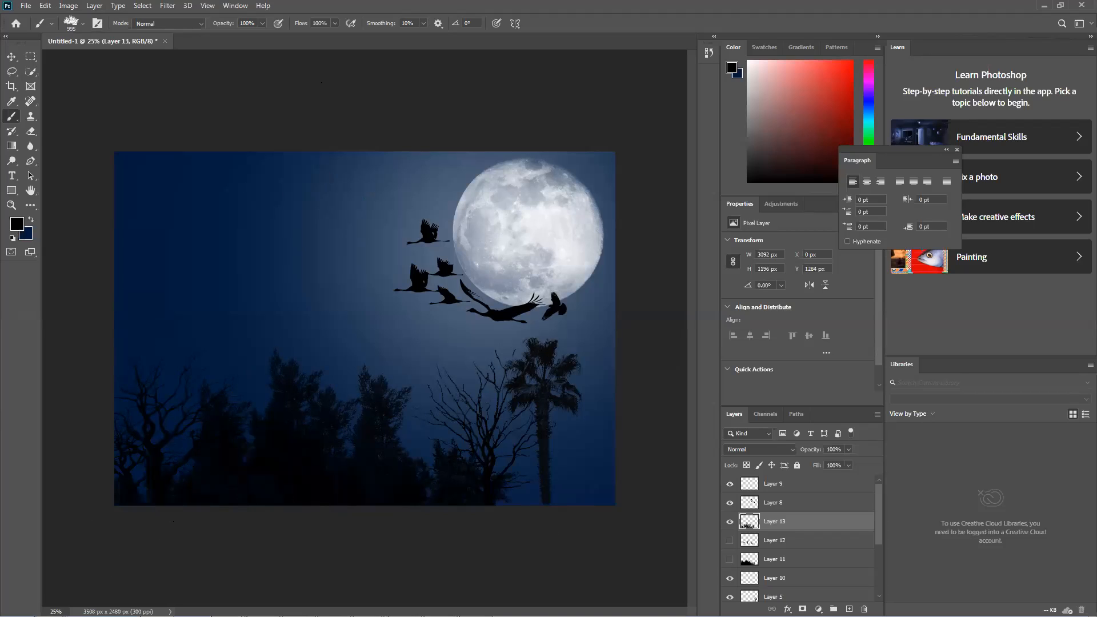
Step: Stamp a Tree_16 tree cluster at 1424 px right of the palm, undo it, and restamp it lower on a new layer above Layer 13
{"action": "left_click", "coordinate": [83, 24]}
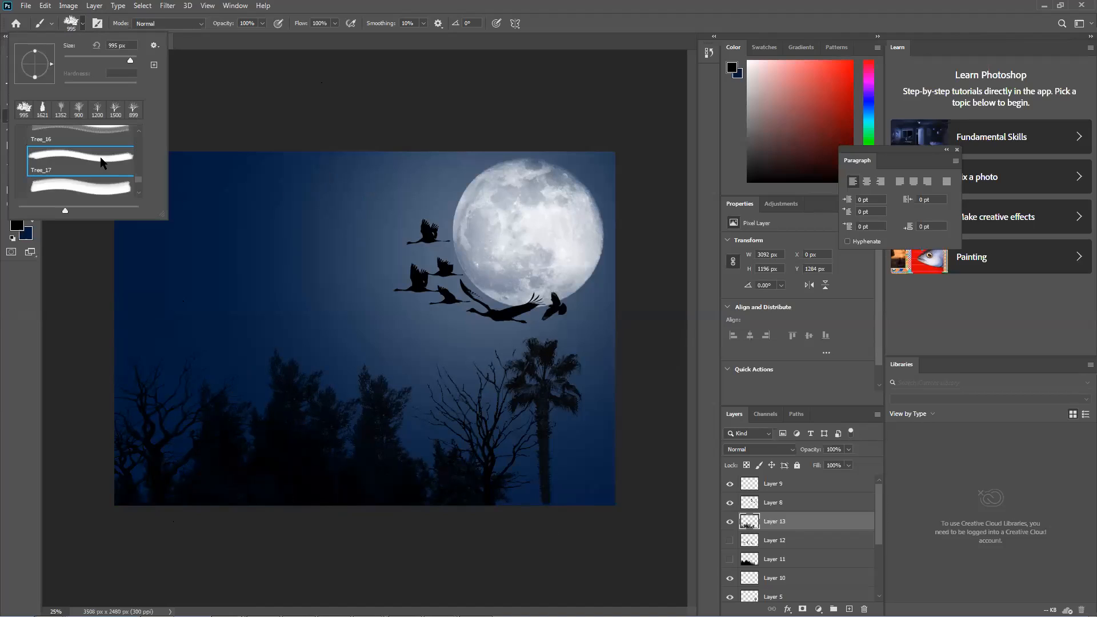
{"action": "key", "text": "comma"}
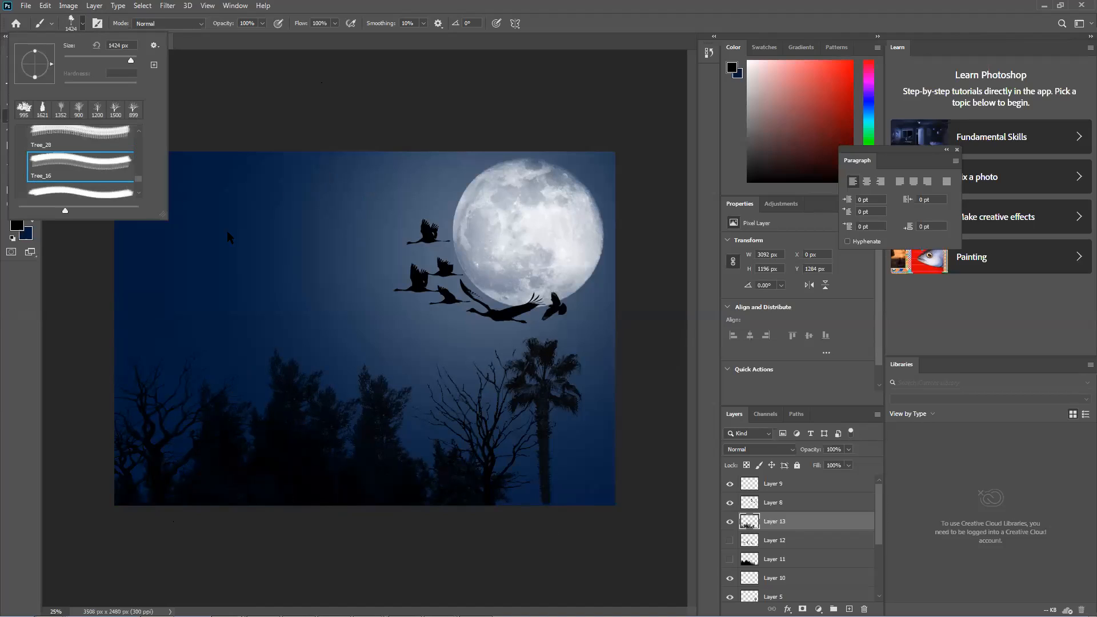
{"action": "left_click", "coordinate": [581, 436]}
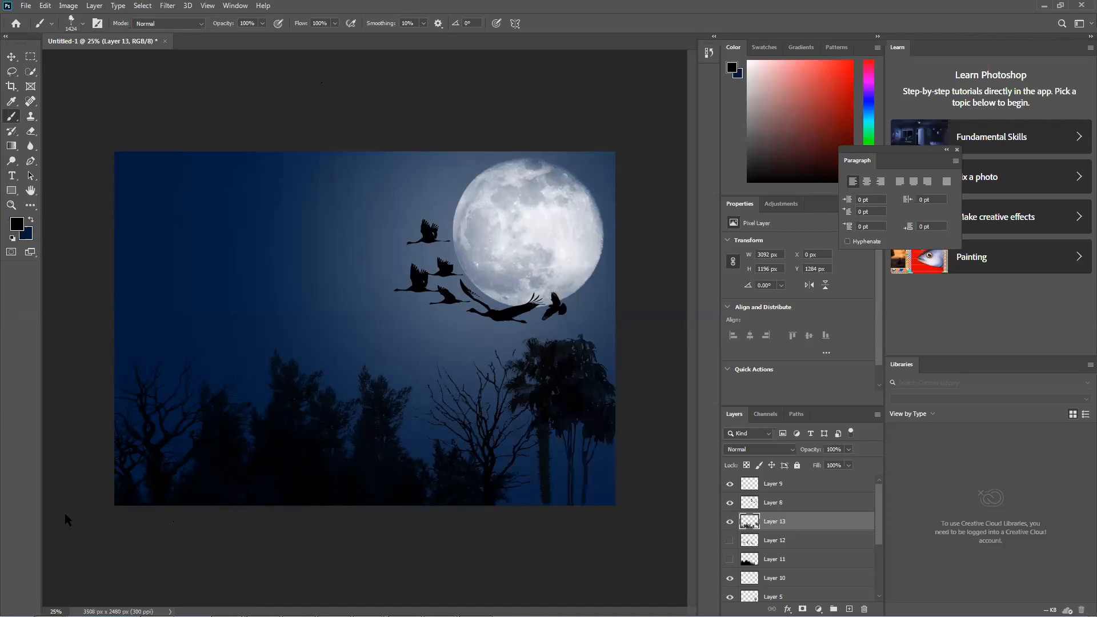
{"action": "key", "text": "ctrl+z"}
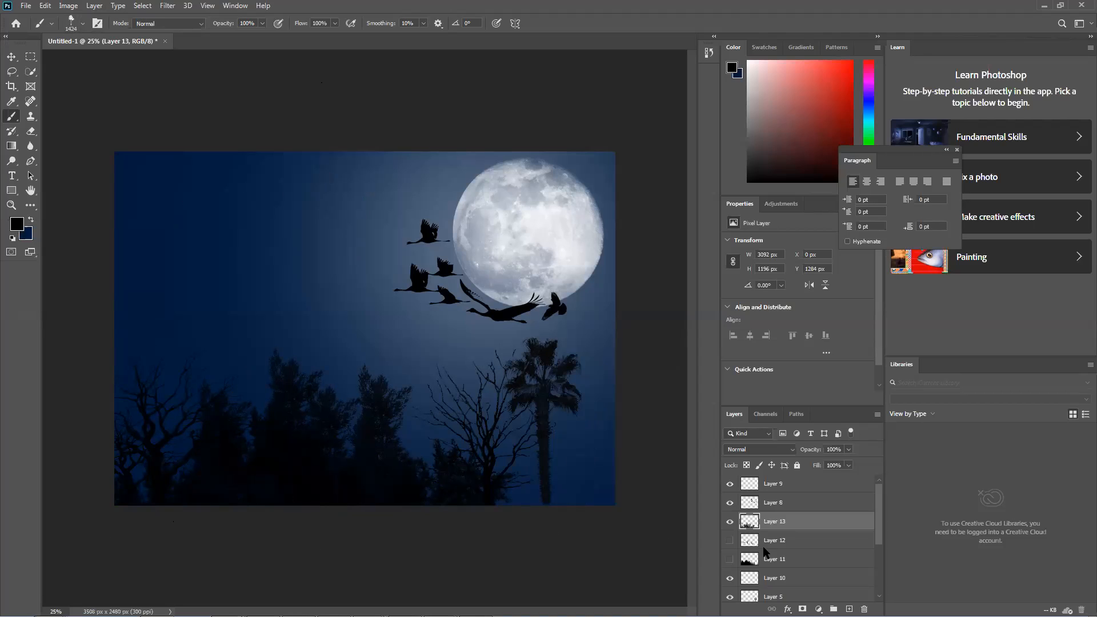
{"action": "key", "text": "ctrl+shift+alt+n"}
{"action": "left_click", "coordinate": [581, 460]}
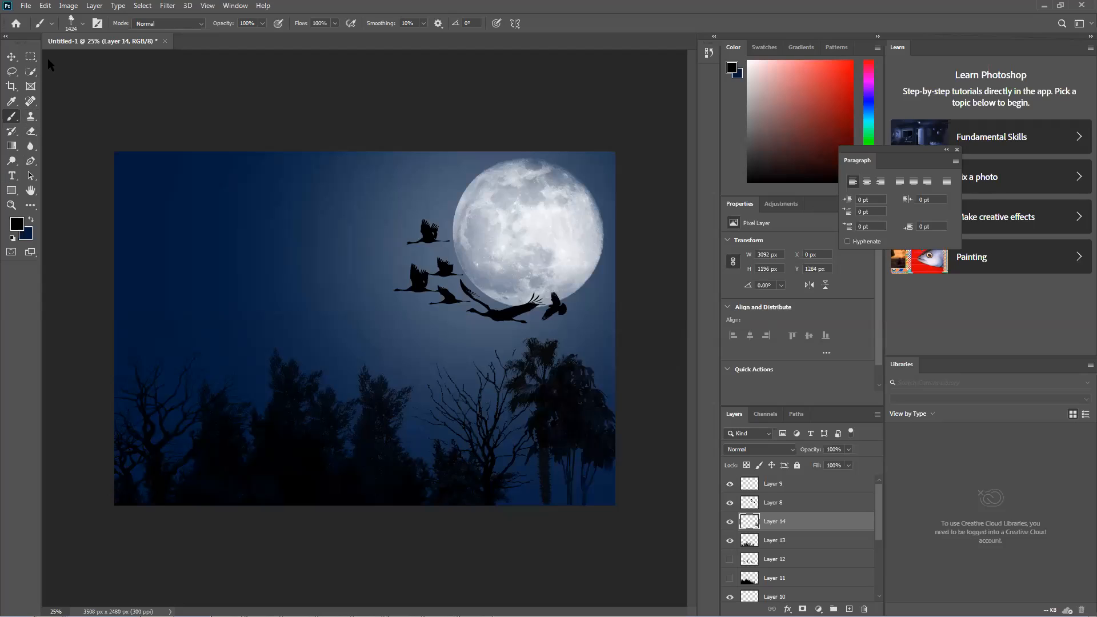
Step: Choose another tree brush at 1170 px and stamp a tree over the gap between the right bare tree and the palm
{"action": "left_click", "coordinate": [81, 24]}
{"action": "left_click", "coordinate": [118, 165]}
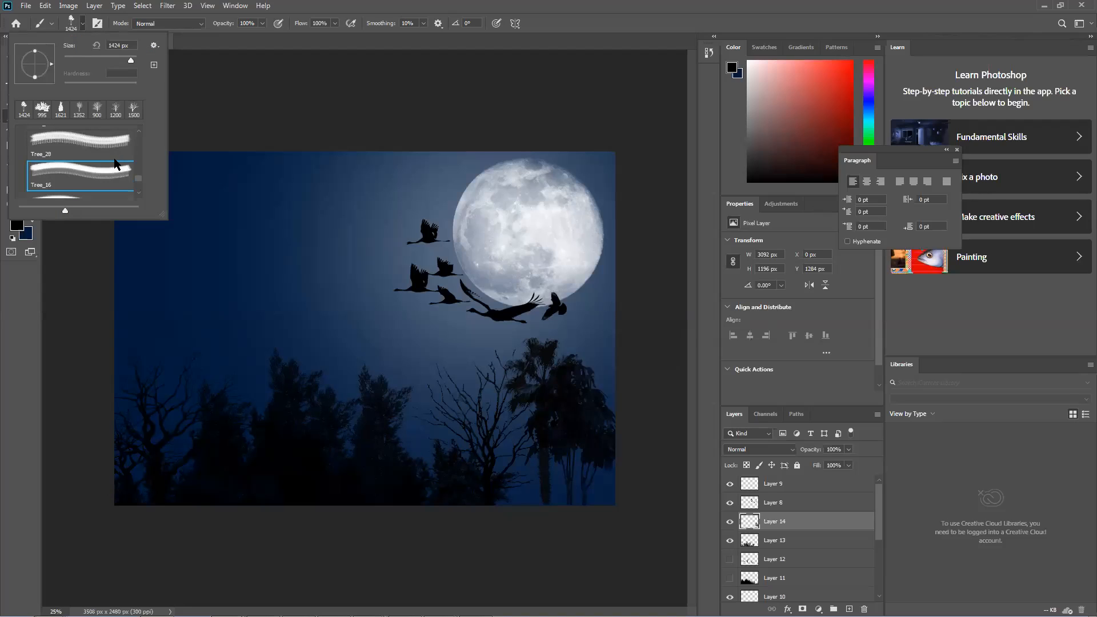
{"action": "left_click", "coordinate": [518, 482]}
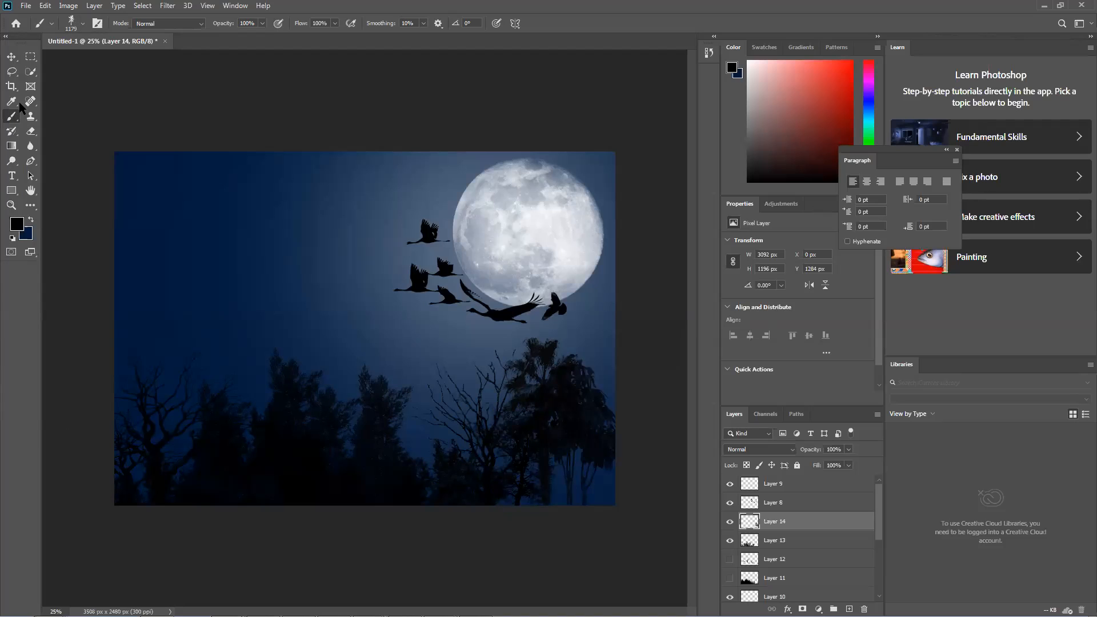
Step: Switch to the Move tool and examine which layers hold the tree silhouettes and the blue background by selecting them on the canvas
{"action": "left_click", "coordinate": [11, 56]}
{"action": "left_click", "coordinate": [240, 86]}
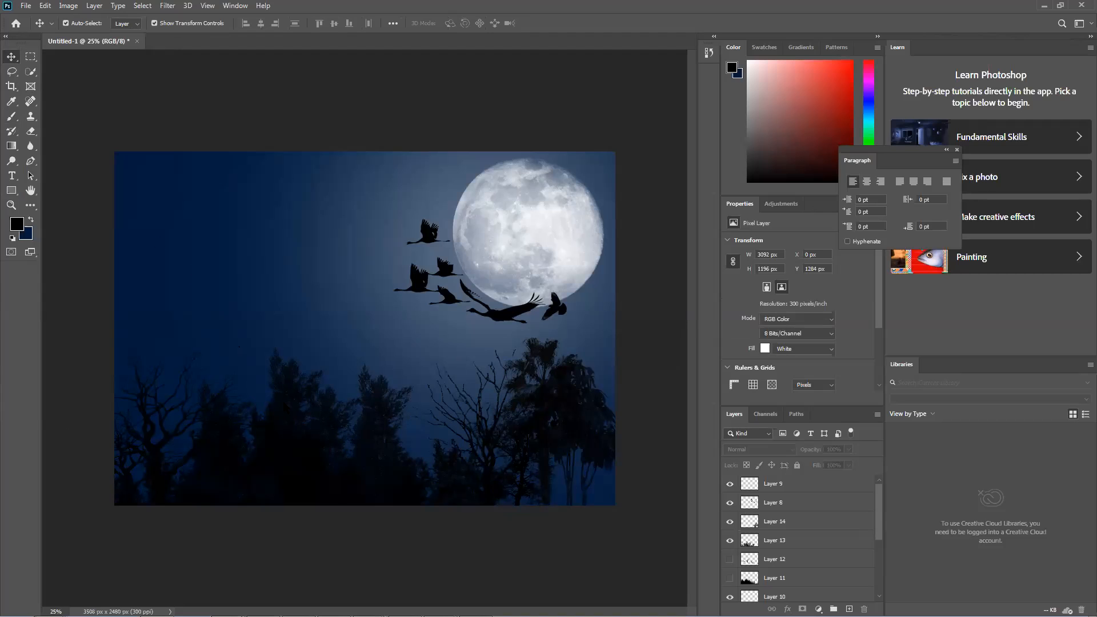
{"action": "left_click", "coordinate": [259, 406]}
{"action": "left_click", "coordinate": [256, 271]}
{"action": "left_click_drag", "start_coordinate": [153, 110], "coordinate": [574, 451]}
{"action": "left_click", "coordinate": [386, 132]}
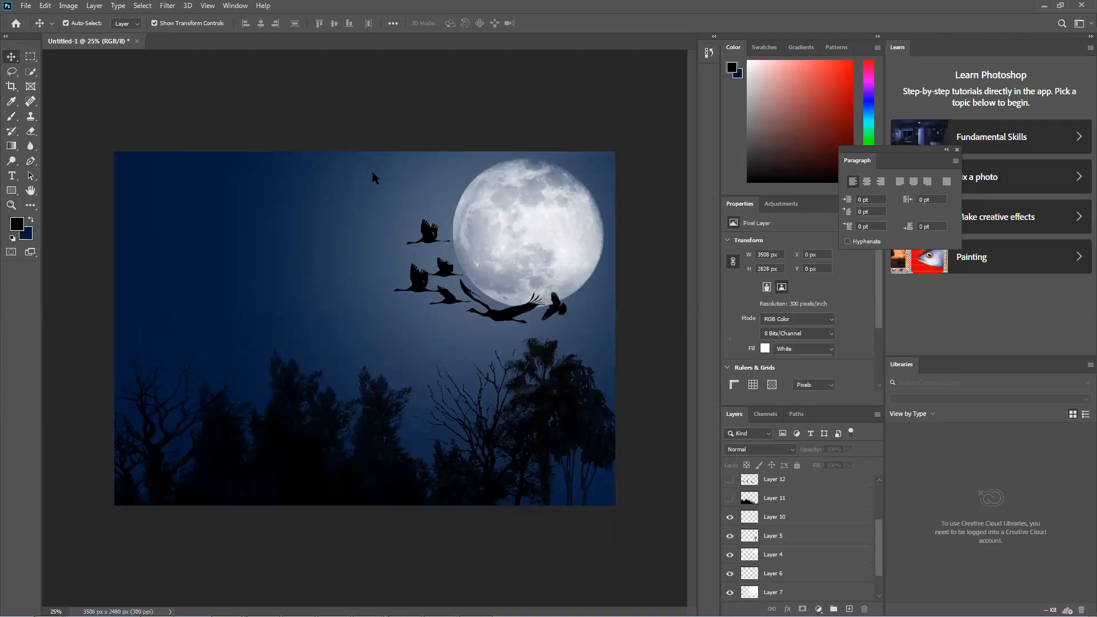
{"action": "left_click", "coordinate": [332, 402]}
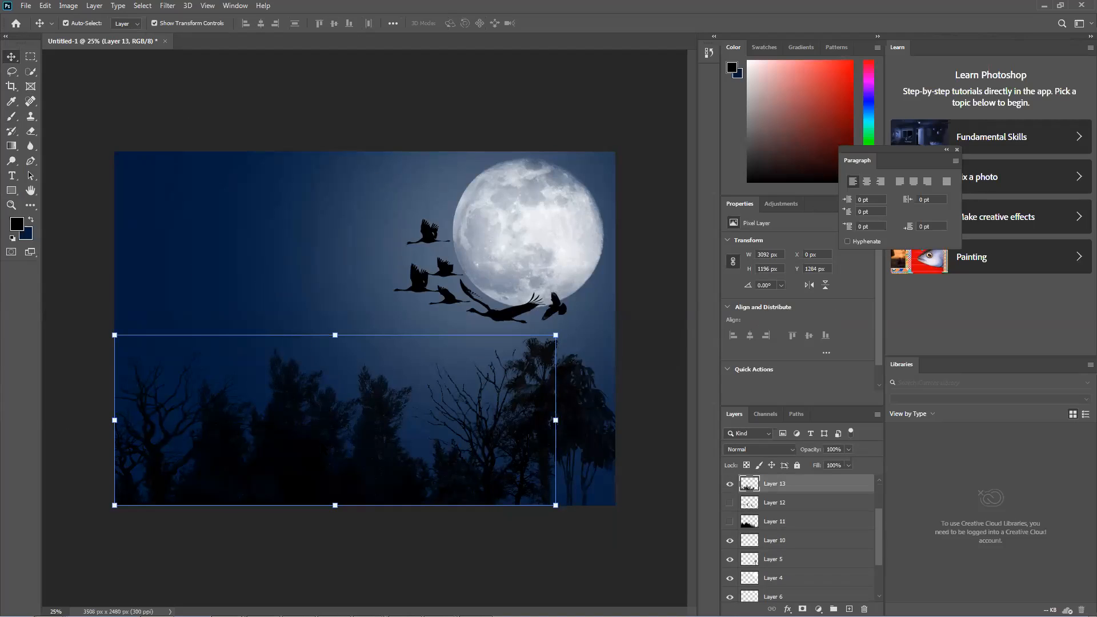
{"action": "left_click", "coordinate": [90, 191]}
{"action": "left_click", "coordinate": [211, 390]}
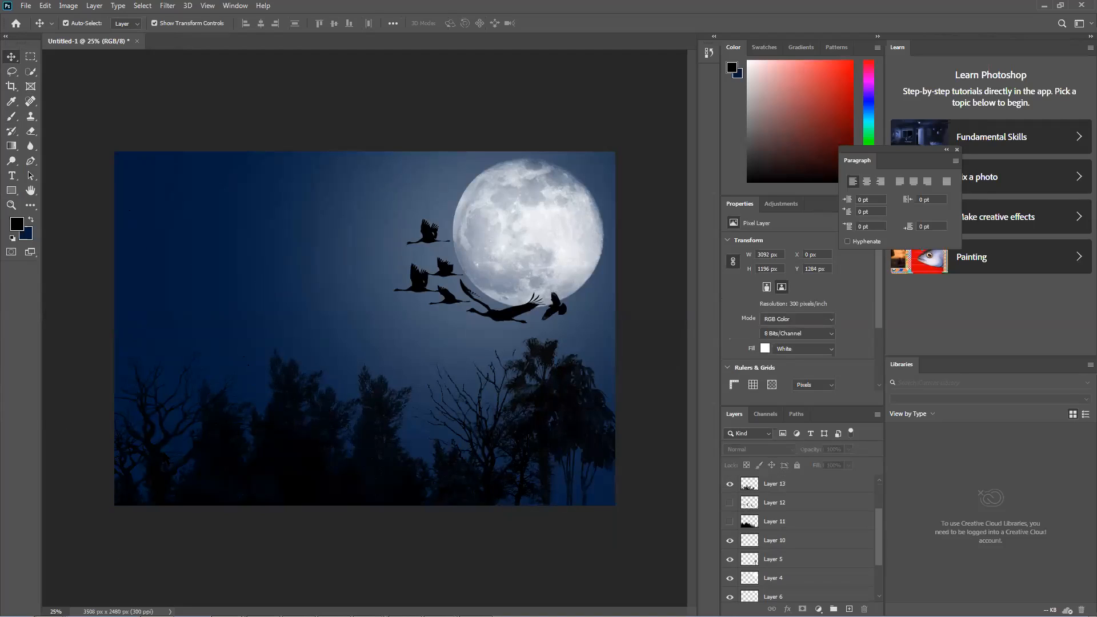
{"action": "left_click", "coordinate": [220, 399]}
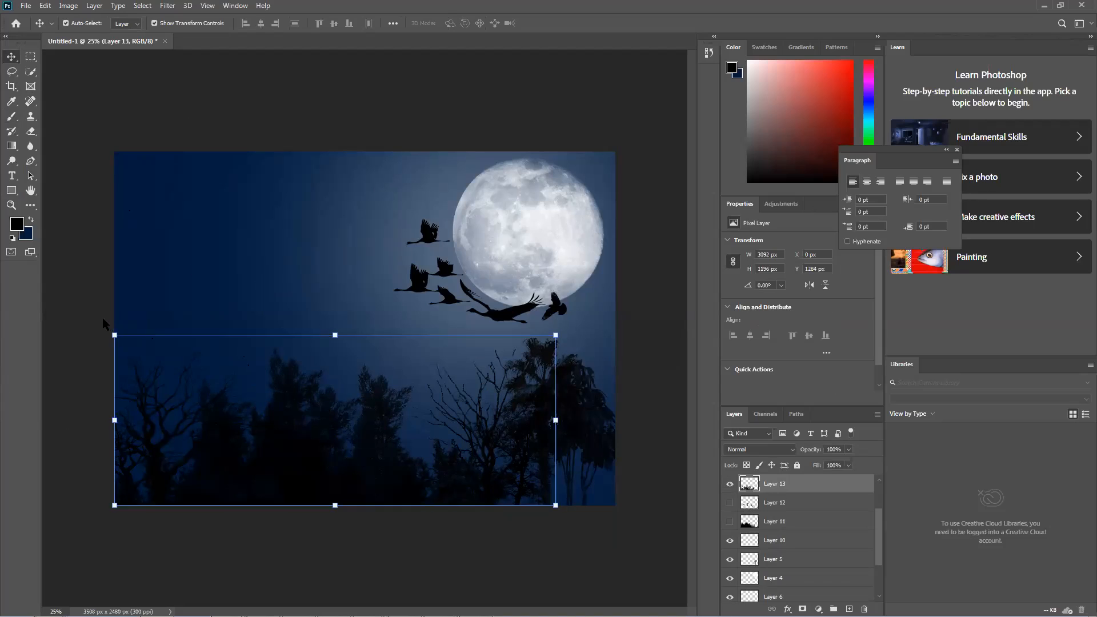
{"action": "left_click", "coordinate": [103, 318]}
{"action": "left_click", "coordinate": [131, 298]}
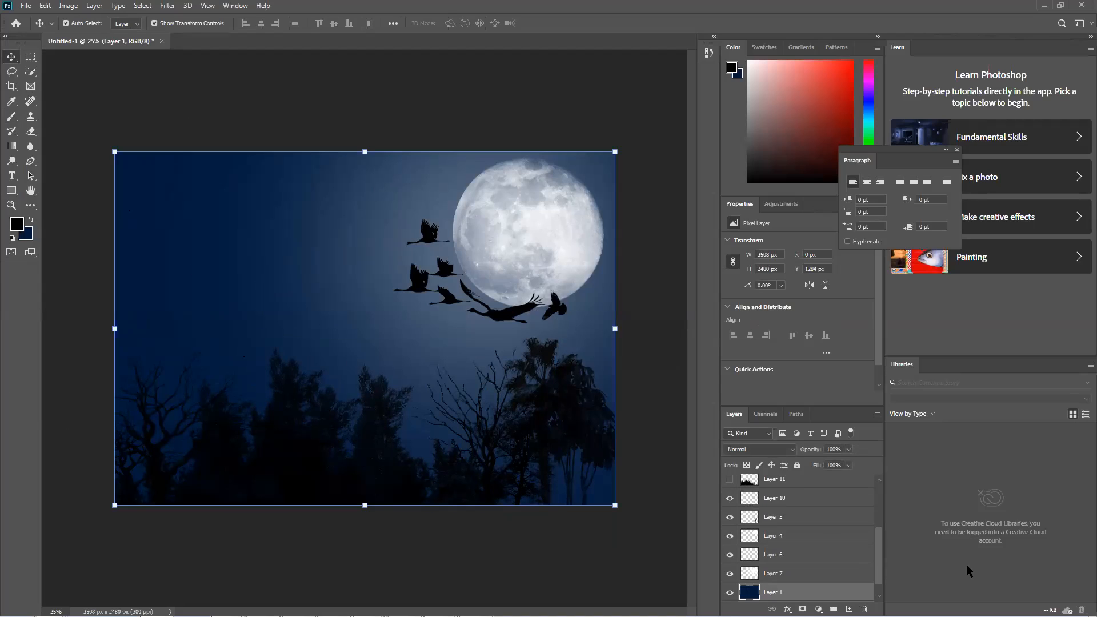
Step: Examine how the tree silhouettes are divided between Layers 13 and 14 by selecting and deselecting them on the canvas
{"action": "left_click", "coordinate": [629, 329]}
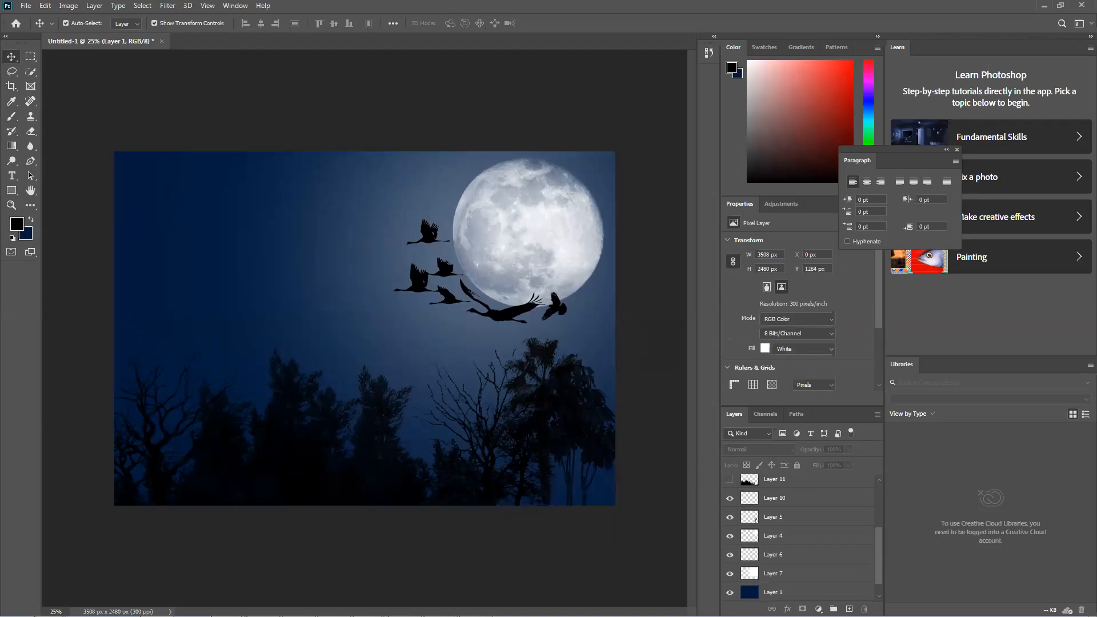
{"action": "left_click", "coordinate": [568, 399]}
{"action": "left_click", "coordinate": [389, 435]}
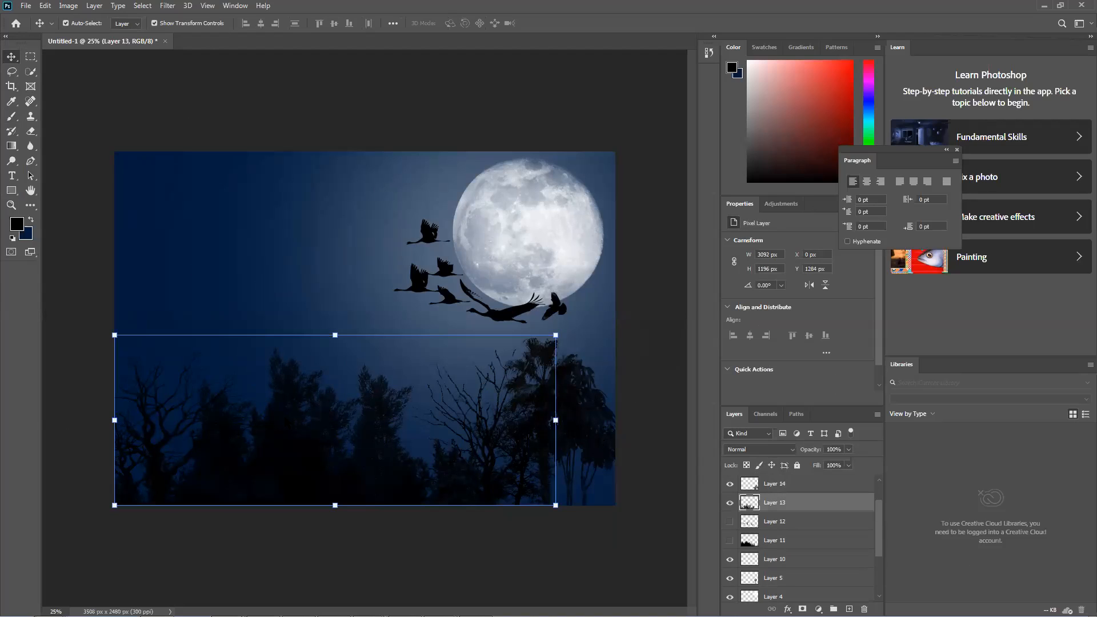
{"action": "left_click", "coordinate": [101, 267]}
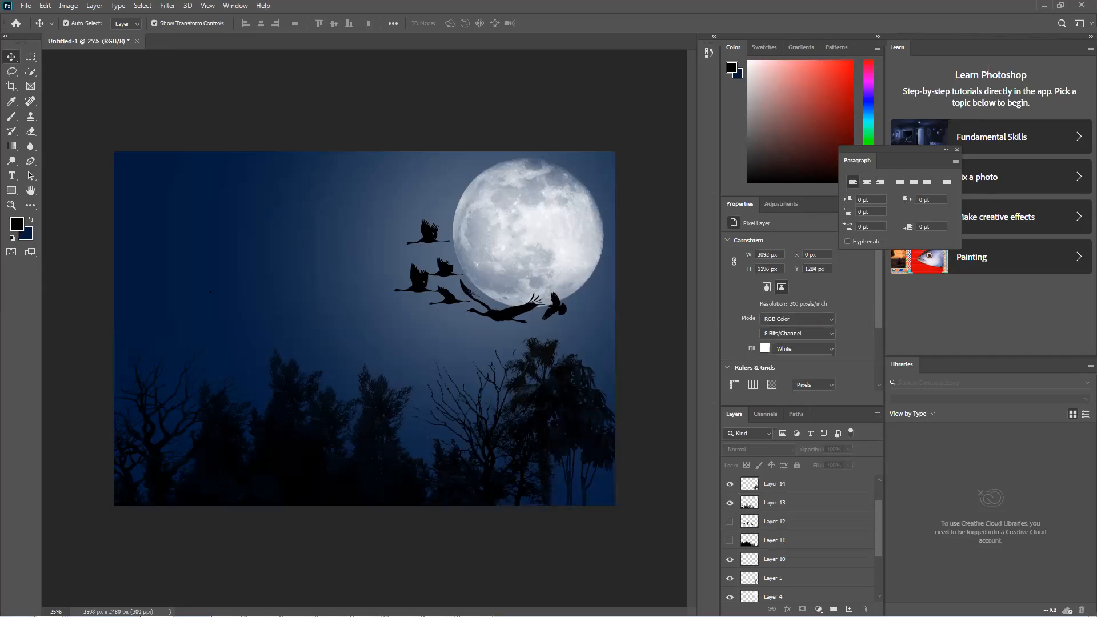
{"action": "left_click", "coordinate": [320, 449]}
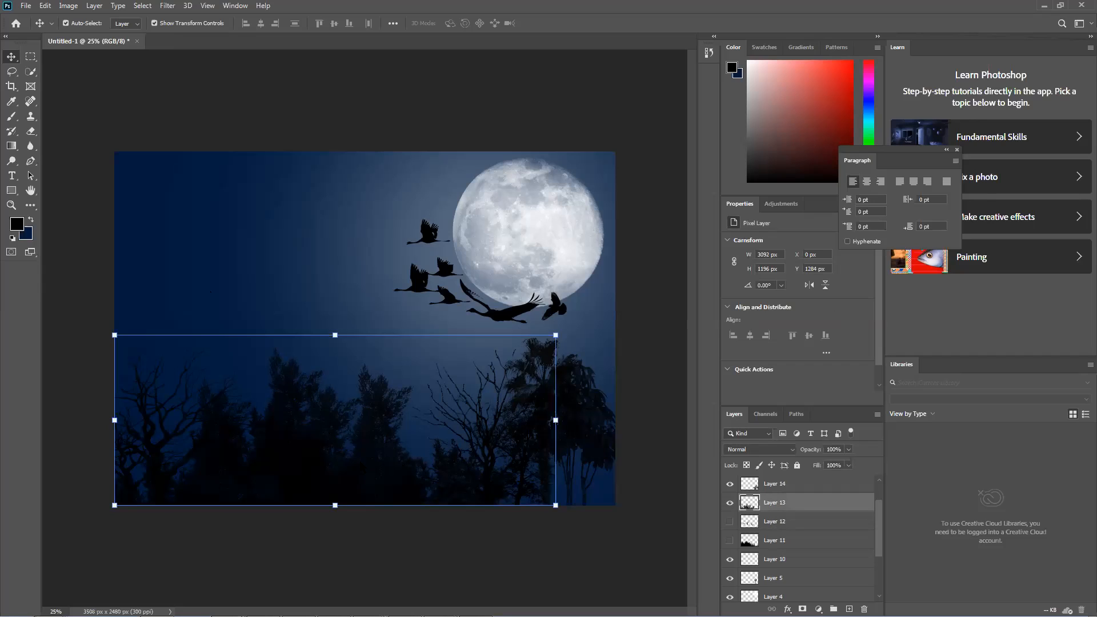
{"action": "left_click", "coordinate": [647, 441]}
{"action": "left_click", "coordinate": [581, 400]}
{"action": "left_click", "coordinate": [640, 383]}
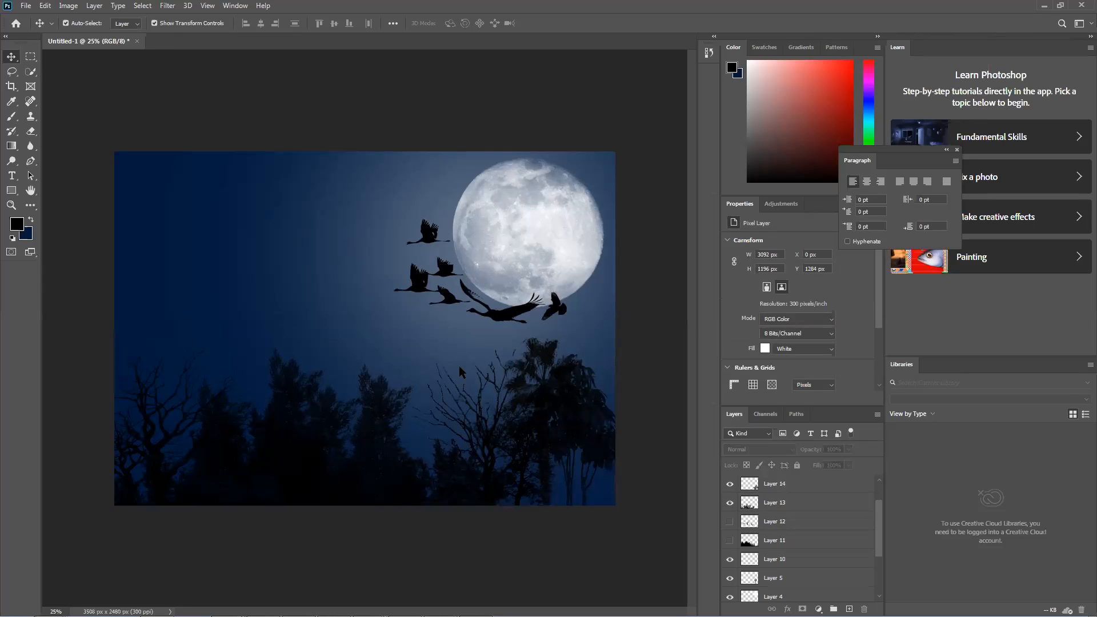
{"action": "left_click", "coordinate": [452, 343]}
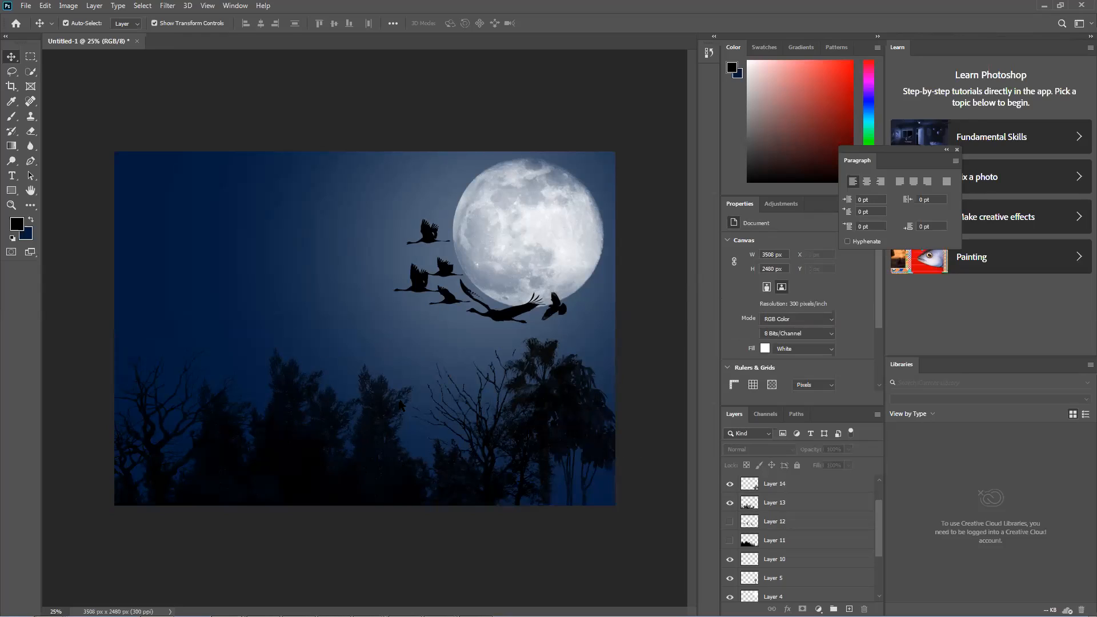
{"action": "left_click", "coordinate": [590, 407]}
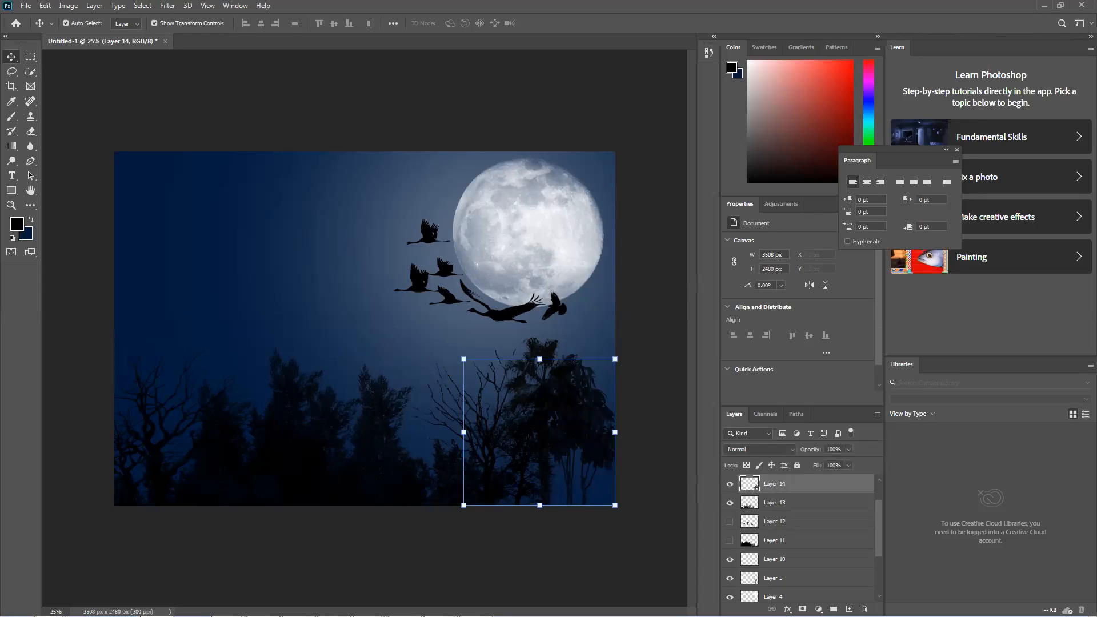
Step: Move the flock of birds on Layer 8 left and slightly down, to X 1767 px and Y 506 px
{"action": "left_click", "coordinate": [495, 294]}
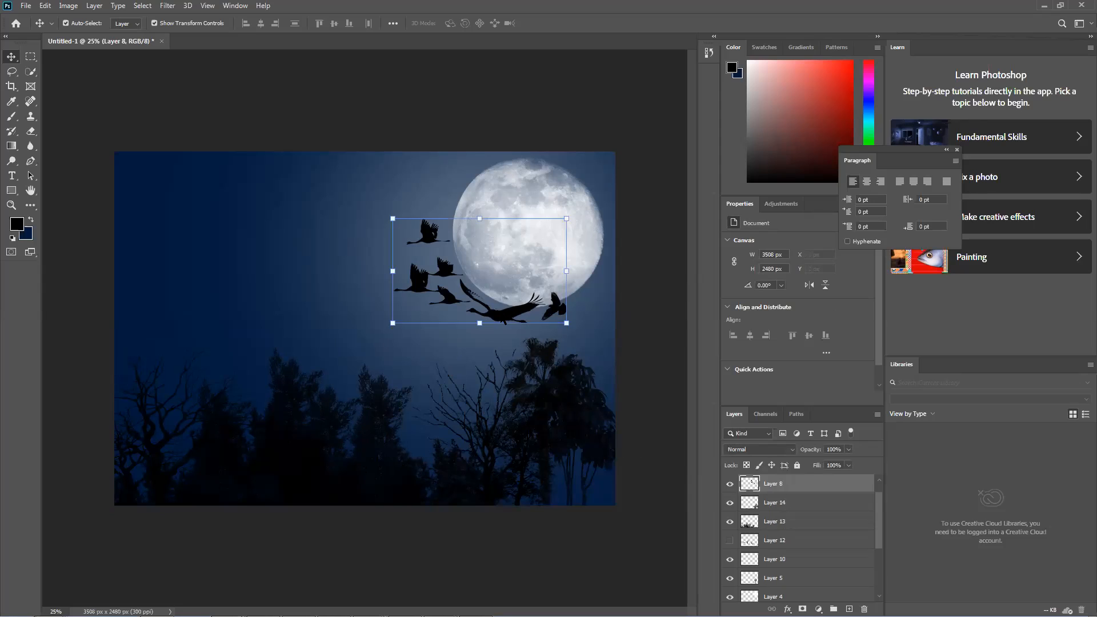
{"action": "left_click_drag", "start_coordinate": [496, 294], "coordinate": [470, 300]}
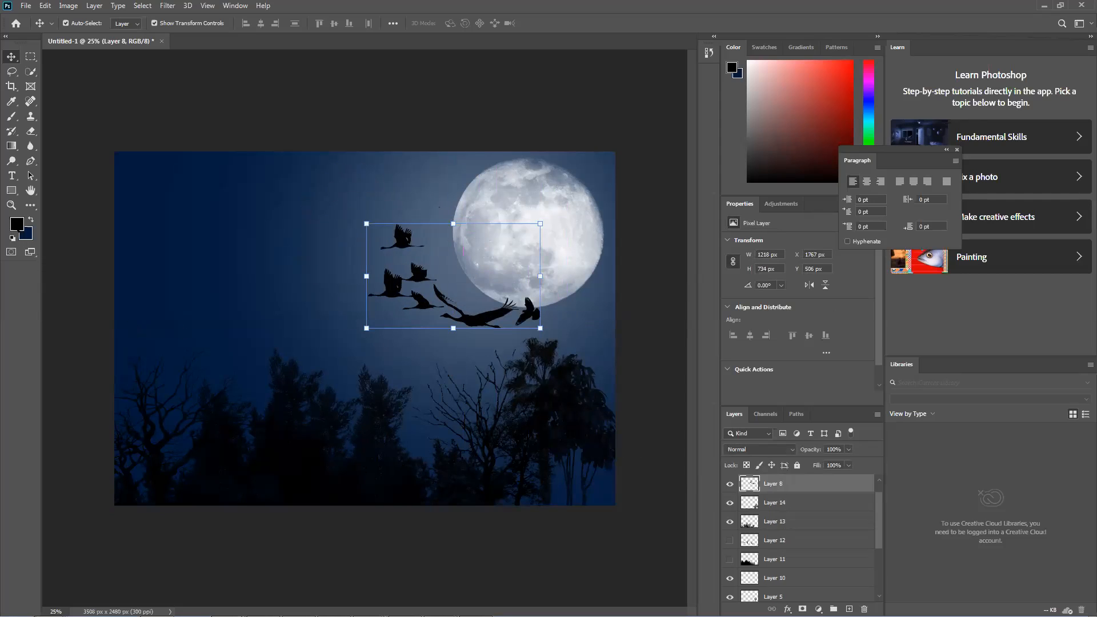
Step: Set the foreground colour to bright red, add a new layer above the birds, and stamp a 1179 px tree in the upper-left sky
{"action": "left_click", "coordinate": [16, 223]}
{"action": "type", "text": "ff0000"}
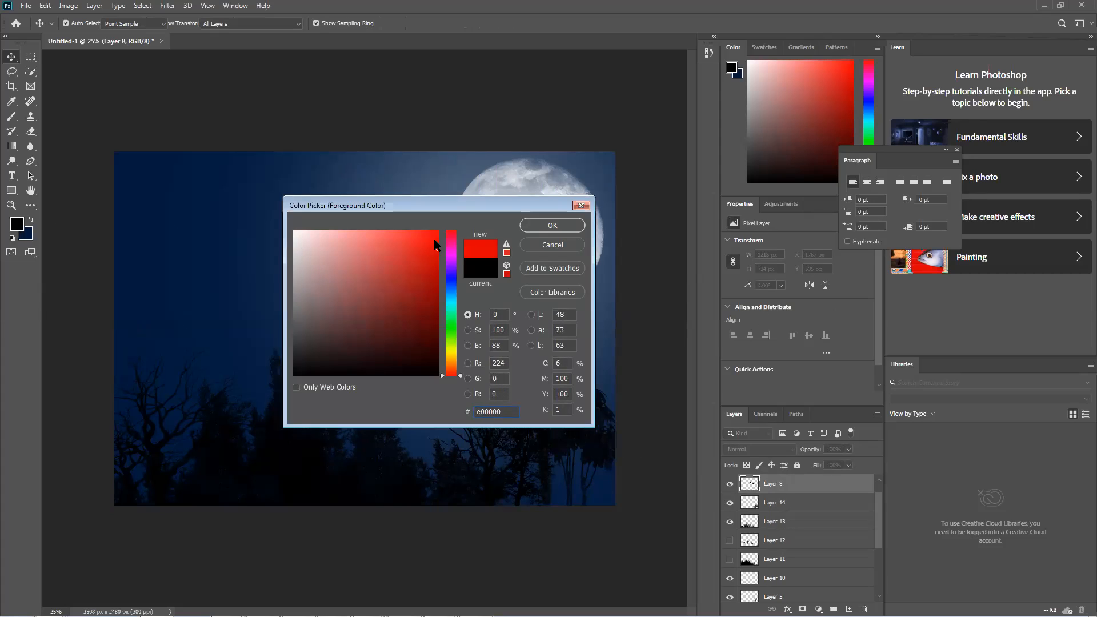
{"action": "left_click", "coordinate": [534, 224]}
{"action": "left_click", "coordinate": [850, 609]}
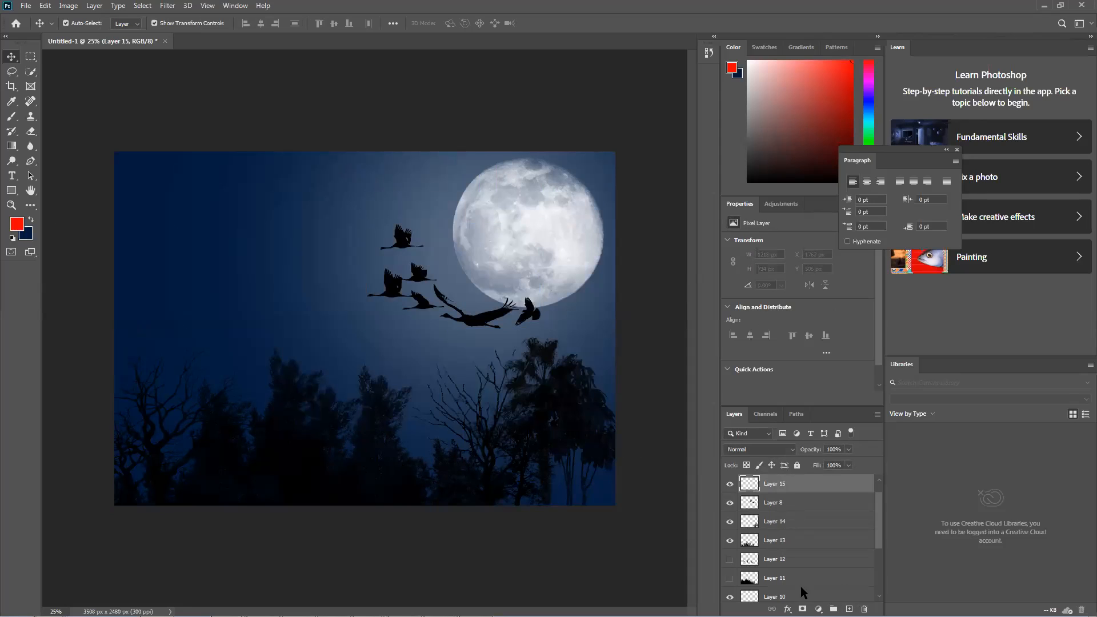
{"action": "left_click", "coordinate": [11, 116]}
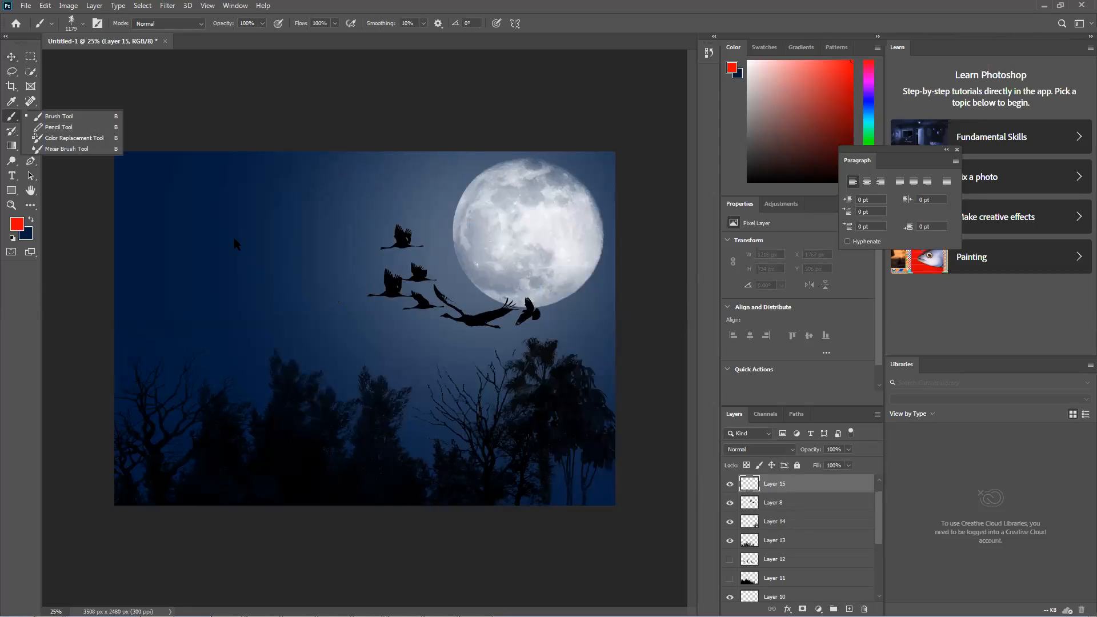
{"action": "left_click", "coordinate": [239, 252]}
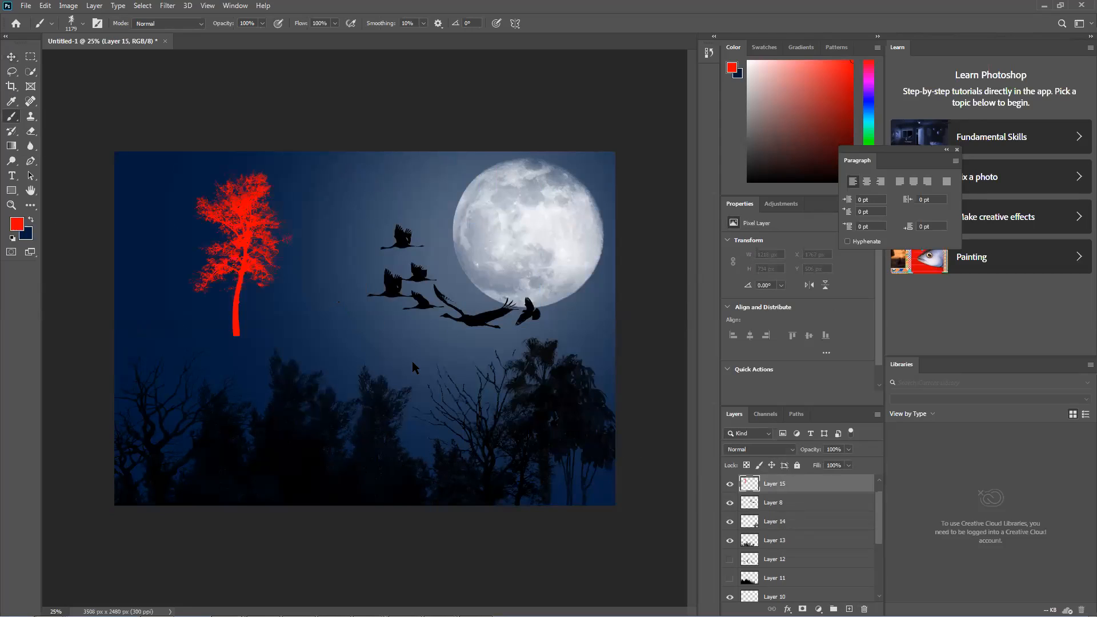
Step: Change the foreground colour to near-white and stamp another tree just right of the red one
{"action": "left_click", "coordinate": [17, 224]}
{"action": "type", "text": "ffffff"}
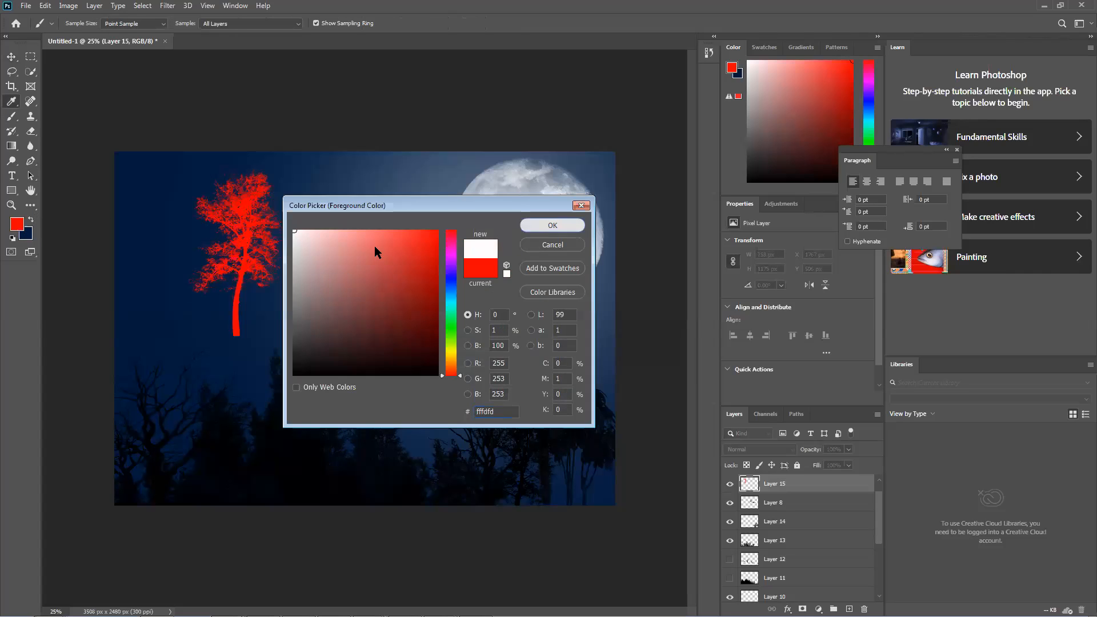
{"action": "key", "text": "Return"}
{"action": "left_click", "coordinate": [294, 245]}
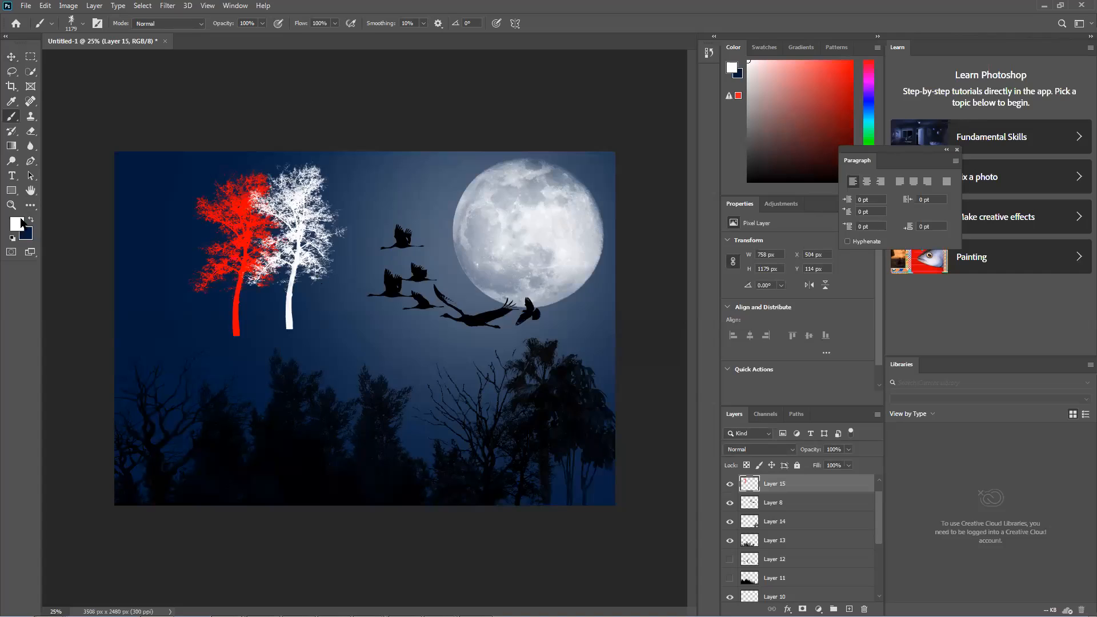
Step: Change the foreground colour to dark green #185109 and stamp three trees over and beside the red and white ones
{"action": "left_click", "coordinate": [17, 224]}
{"action": "left_click", "coordinate": [452, 333]}
{"action": "left_click", "coordinate": [422, 330]}
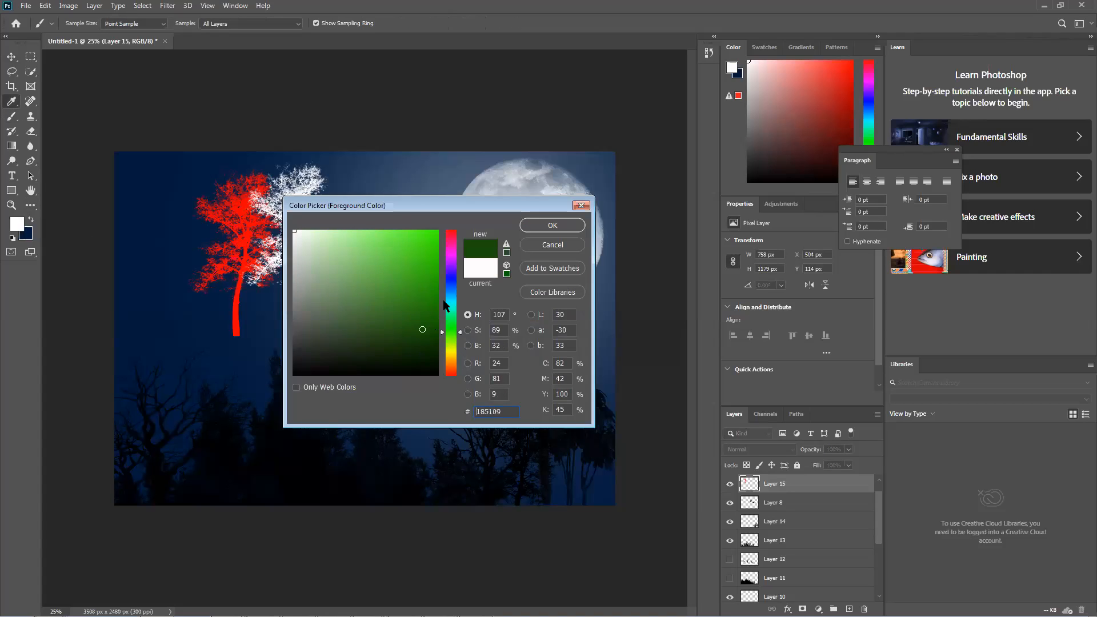
{"action": "left_click", "coordinate": [552, 226]}
{"action": "left_click", "coordinate": [275, 247]}
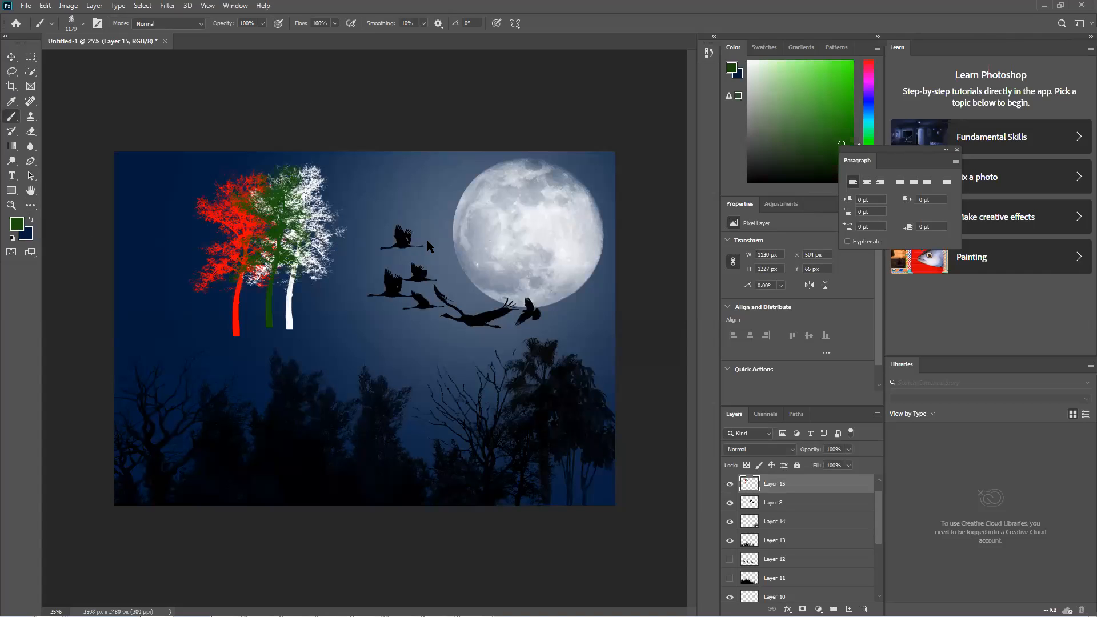
{"action": "left_click", "coordinate": [305, 250]}
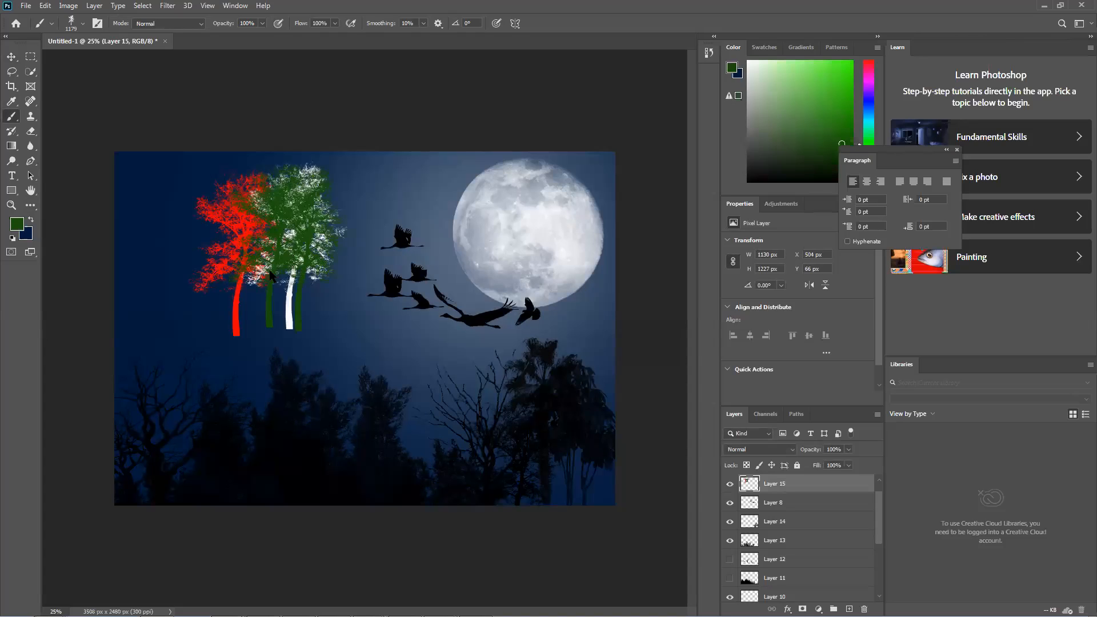
{"action": "left_click", "coordinate": [227, 260]}
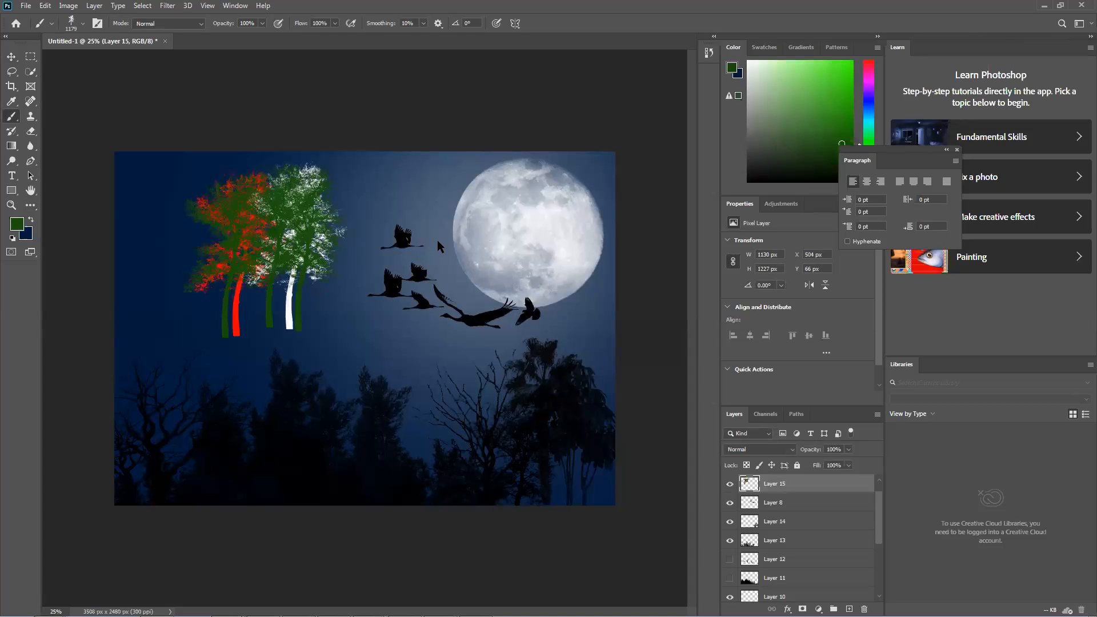
Step: Shift the coloured trees slightly left with the Move tool and delete their layer
{"action": "left_click", "coordinate": [11, 56]}
{"action": "left_click_drag", "start_coordinate": [276, 204], "coordinate": [280, 230]}
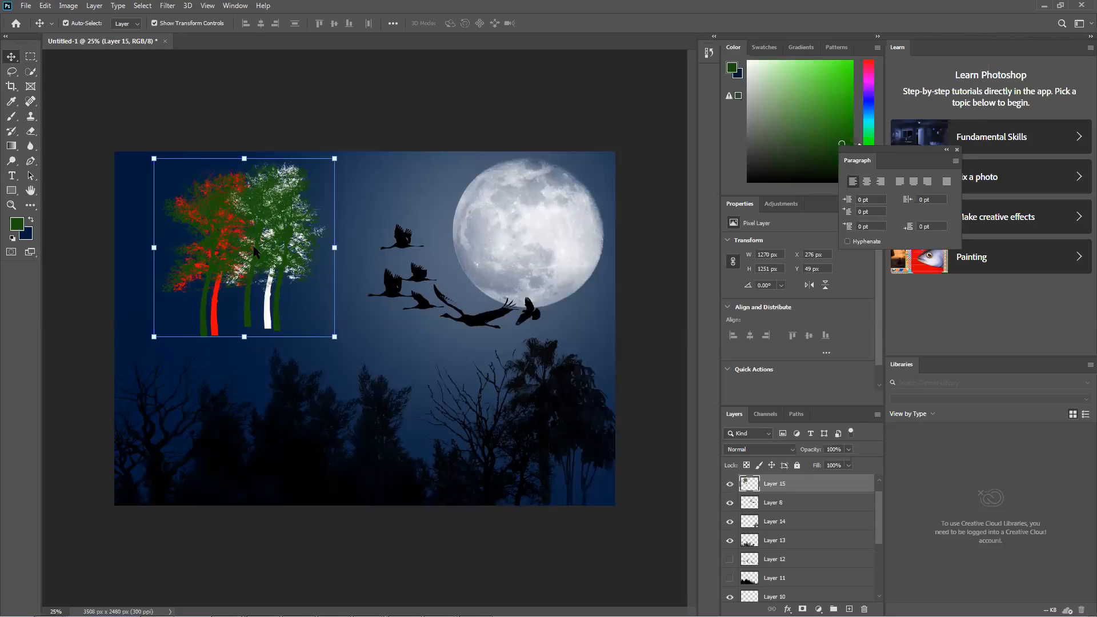
{"action": "key", "text": "Delete"}
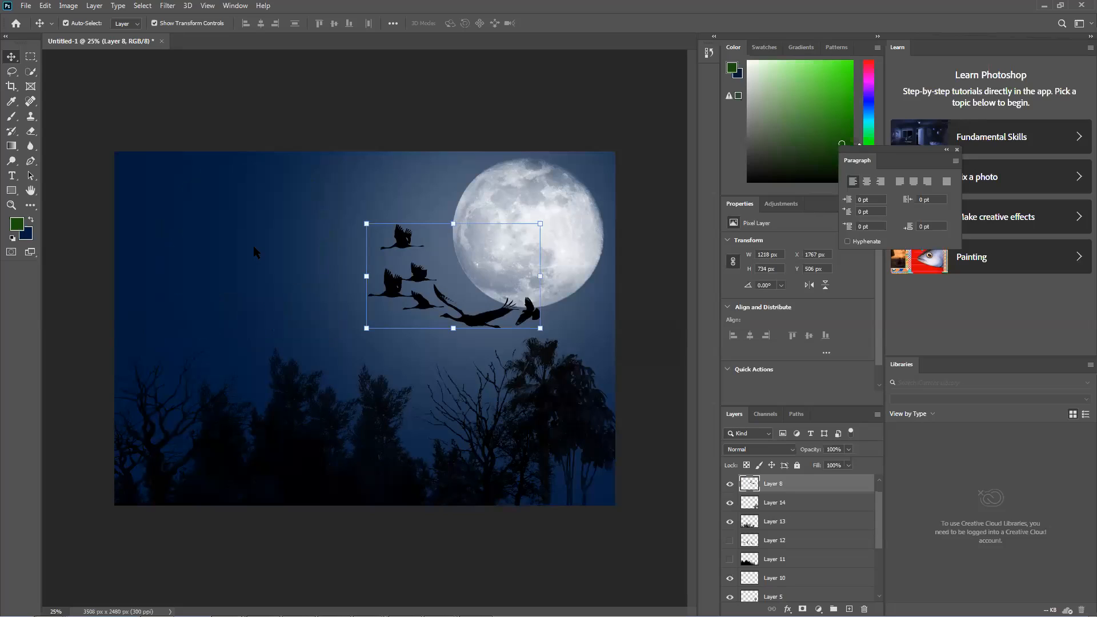
Step: Hide the tree silhouettes on Layers 12, 13 and 14 and the palm on Layer 5
{"action": "left_click", "coordinate": [89, 176]}
{"action": "left_click", "coordinate": [166, 452]}
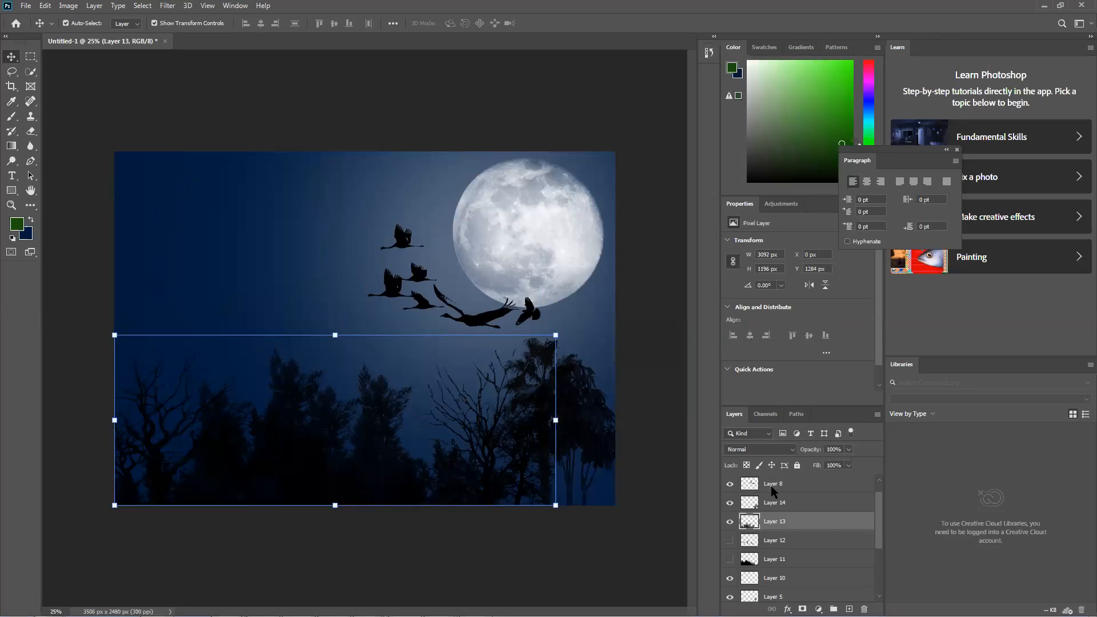
{"action": "left_click", "coordinate": [729, 536]}
{"action": "left_click", "coordinate": [729, 501]}
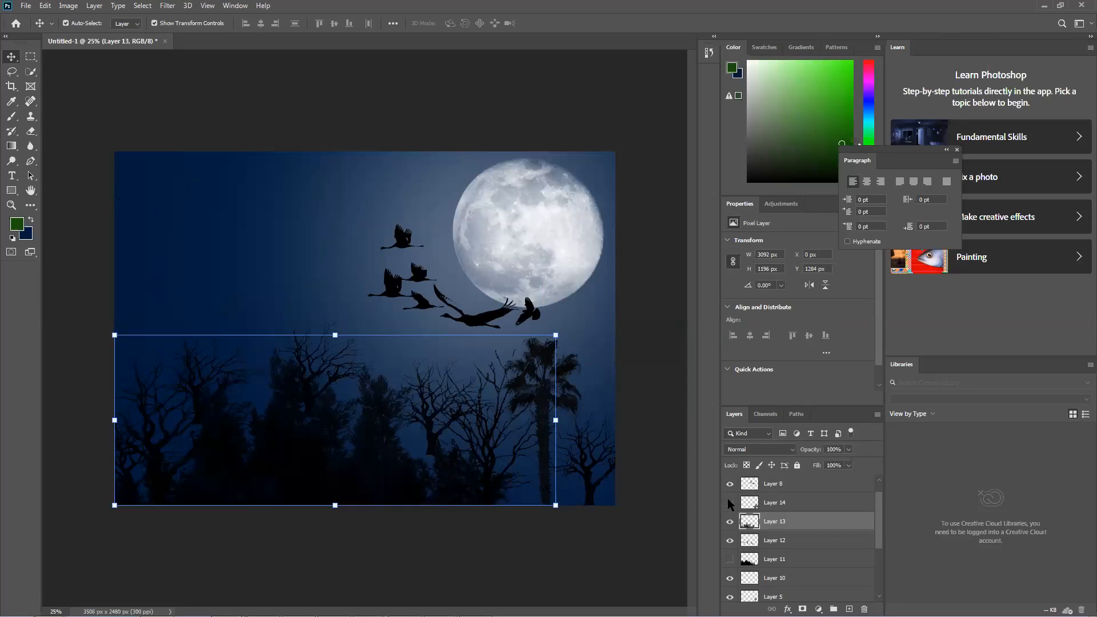
{"action": "left_click", "coordinate": [730, 489]}
{"action": "left_click", "coordinate": [729, 522]}
{"action": "left_click", "coordinate": [729, 540]}
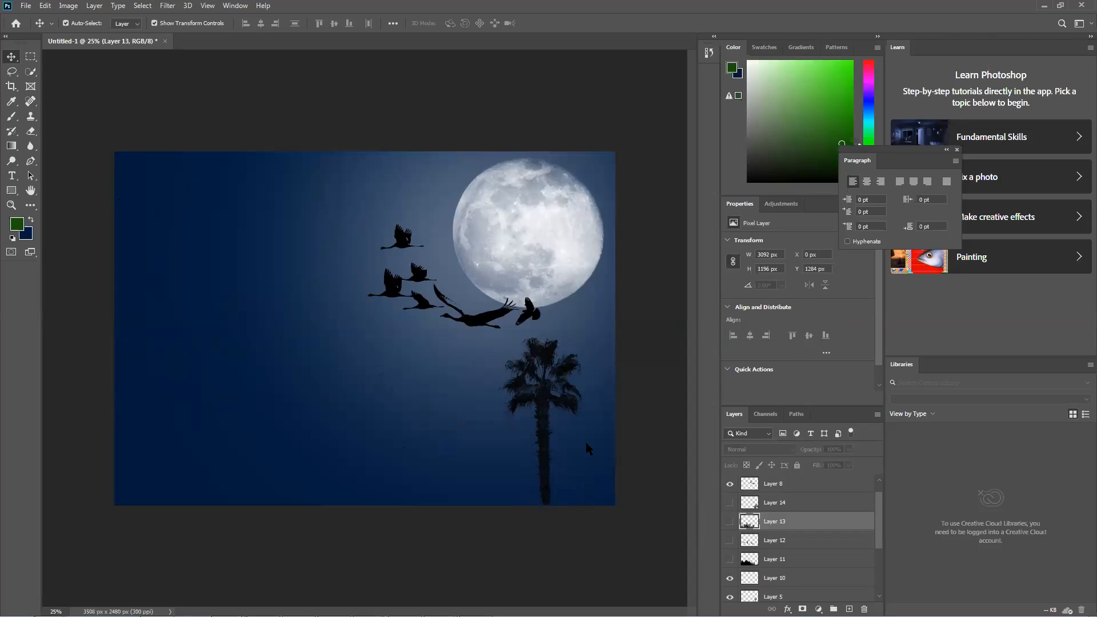
{"action": "left_click", "coordinate": [772, 597]}
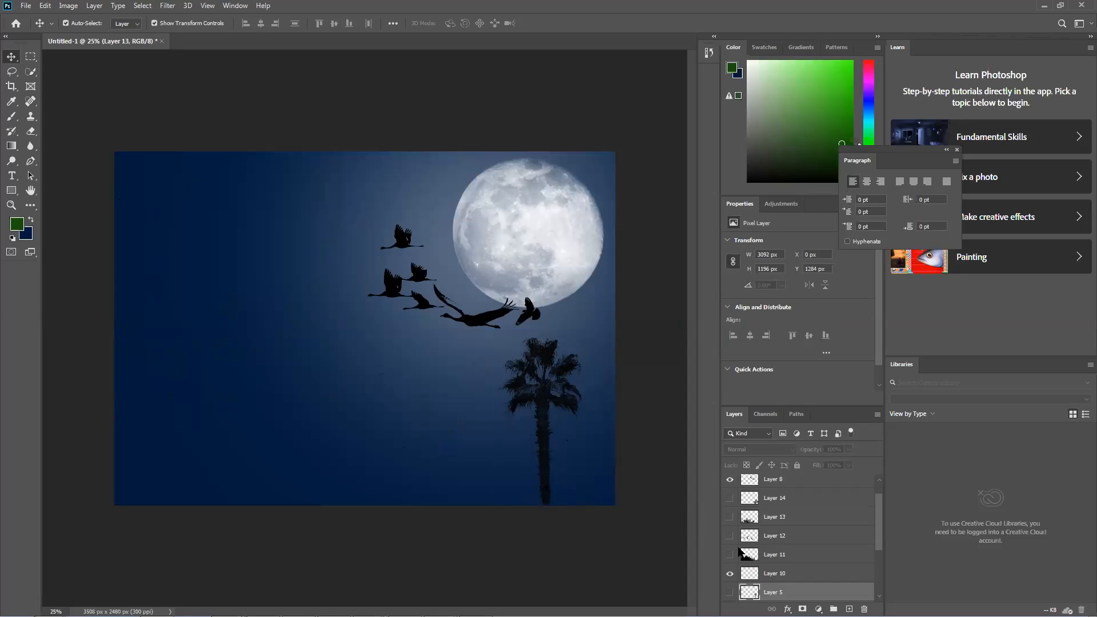
{"action": "left_click", "coordinate": [569, 552]}
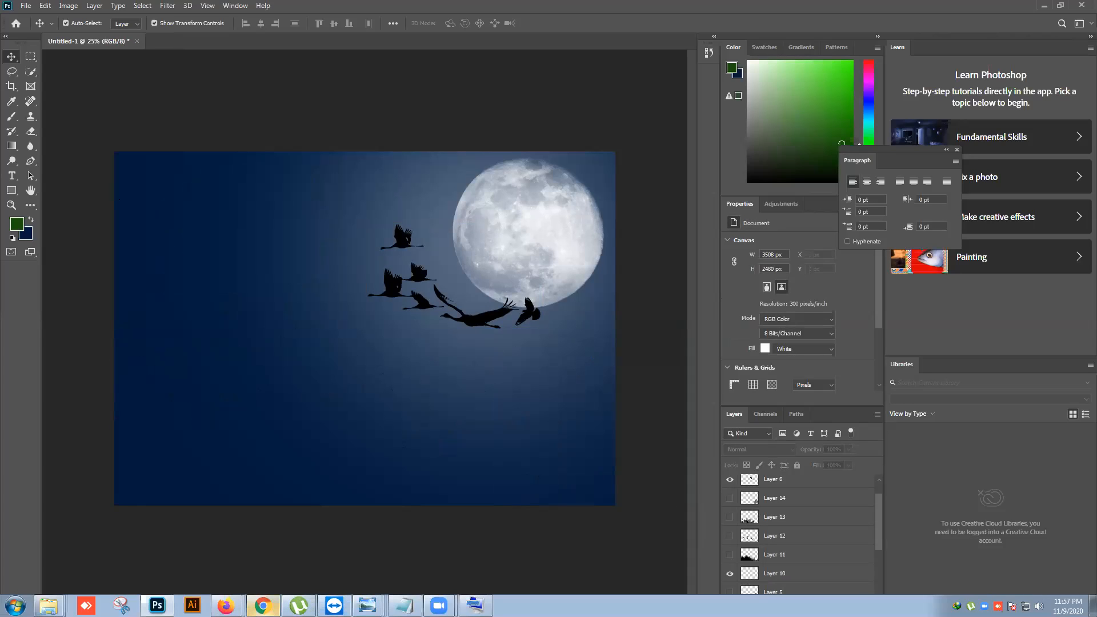
Step: Switch to Firefox, search Brusheezy for "river", and look through the brush results for suitable water brushes
{"action": "mouse_move", "coordinate": [226, 604]}
{"action": "left_click", "coordinate": [199, 579]}
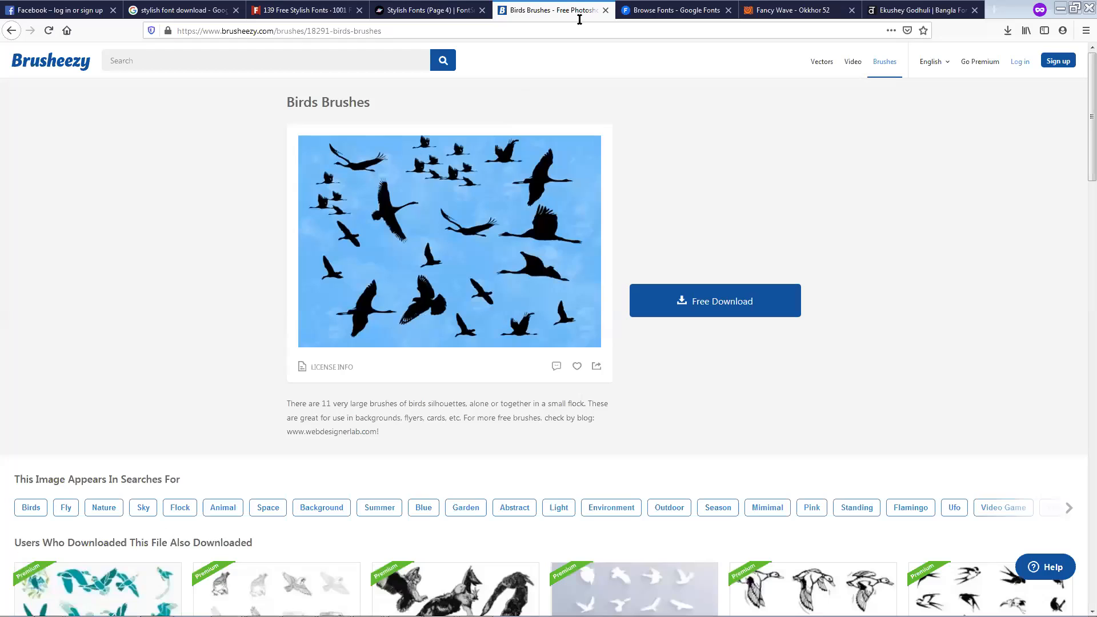
{"action": "left_click", "coordinate": [309, 63]}
{"action": "type", "text": "river"}
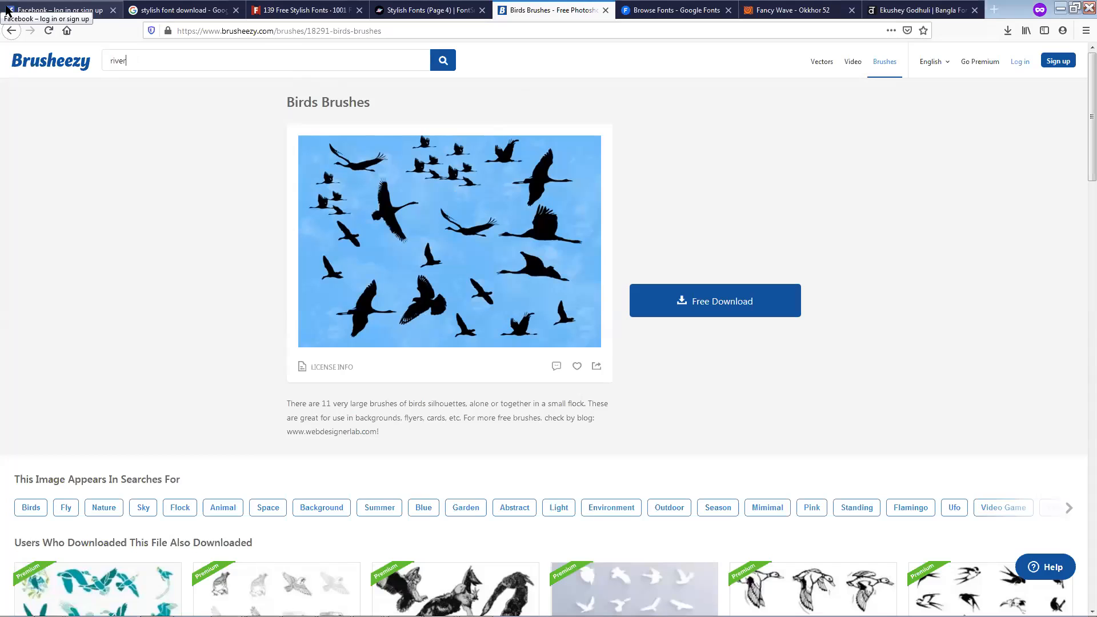
{"action": "key", "text": "Return"}
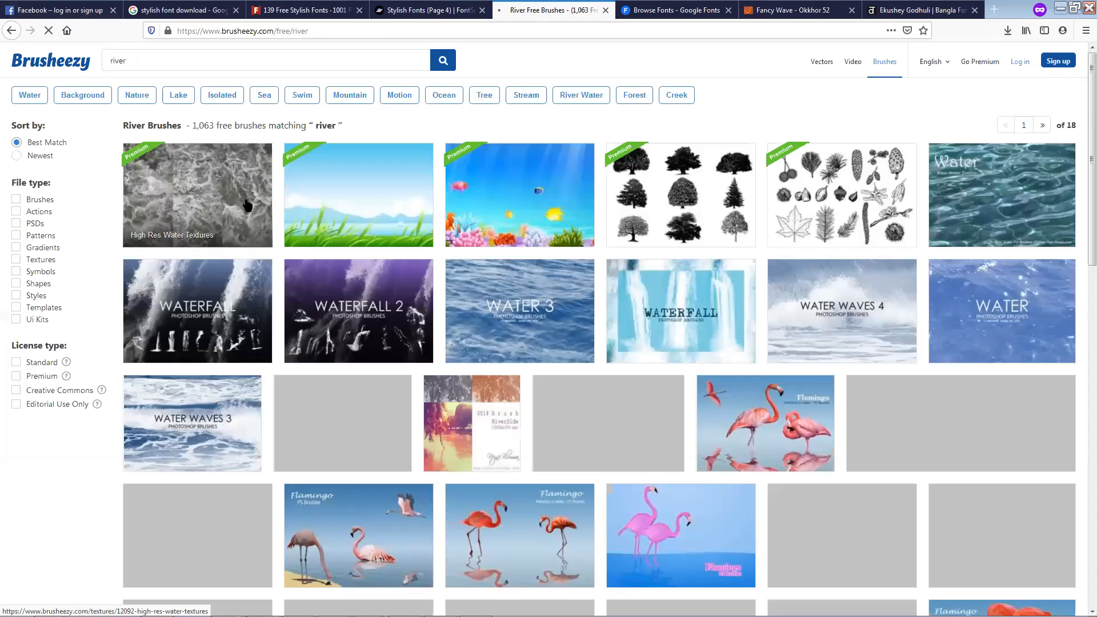
{"action": "scroll", "coordinate": [492, 326], "scroll_direction": "down", "scroll_amount": 1}
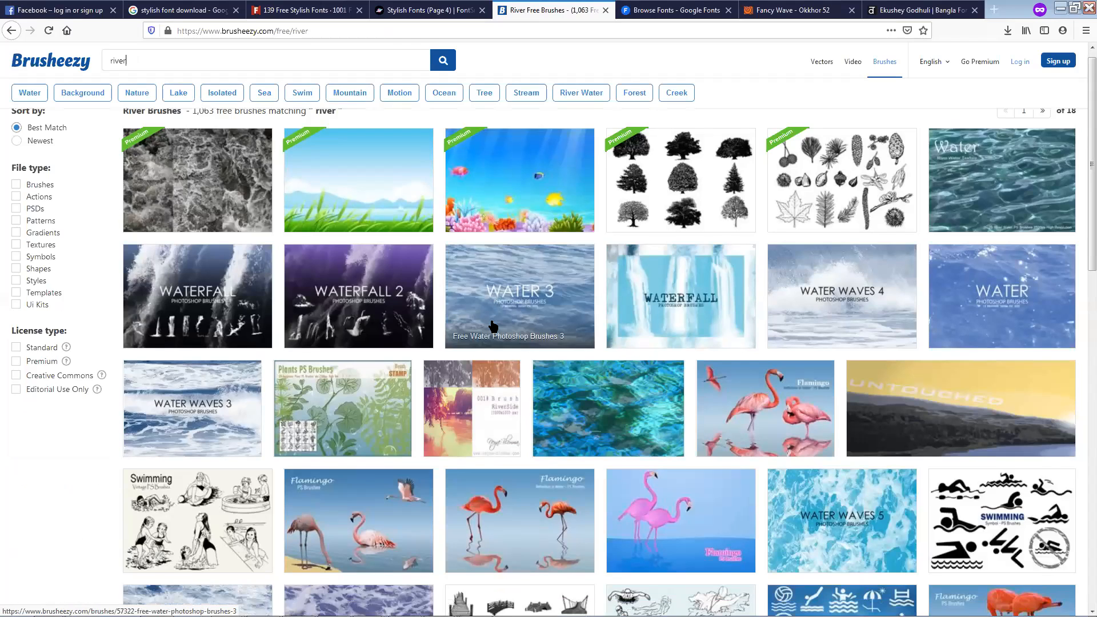
{"action": "scroll", "coordinate": [493, 326], "scroll_direction": "down", "scroll_amount": 3}
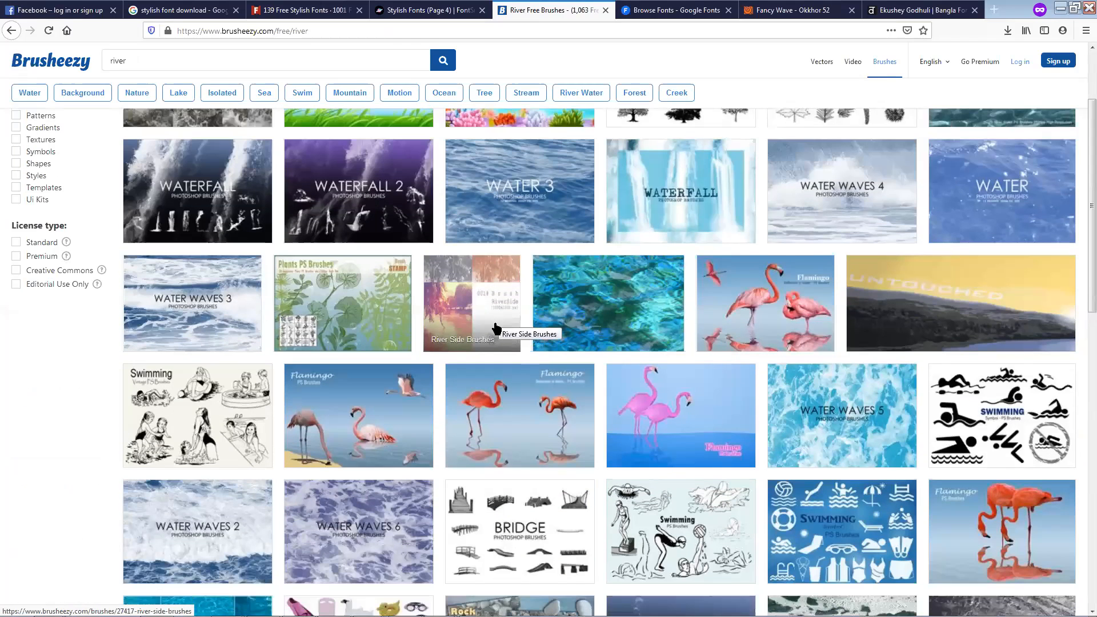
{"action": "scroll", "coordinate": [495, 326], "scroll_direction": "down", "scroll_amount": 7}
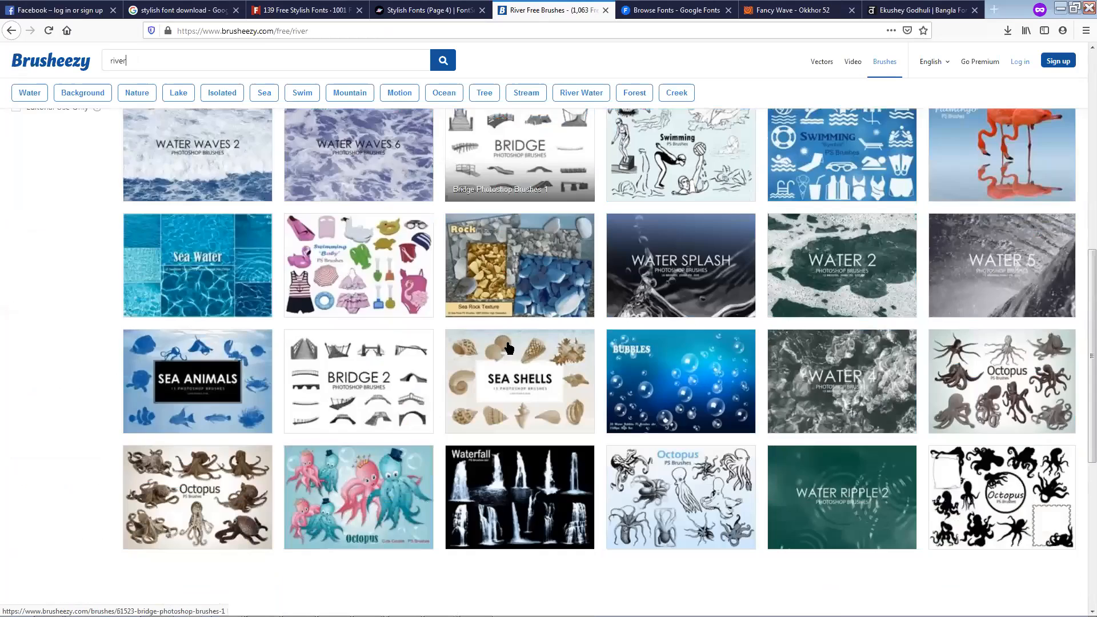
{"action": "scroll", "coordinate": [507, 348], "scroll_direction": "up", "scroll_amount": 5}
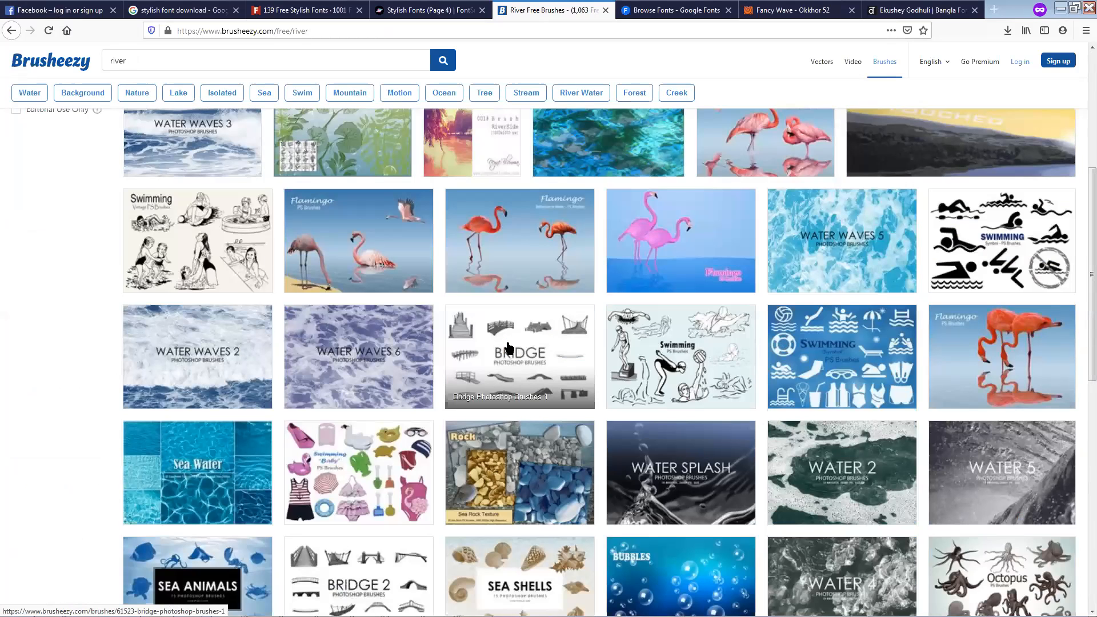
{"action": "scroll", "coordinate": [508, 351], "scroll_direction": "down", "scroll_amount": 4}
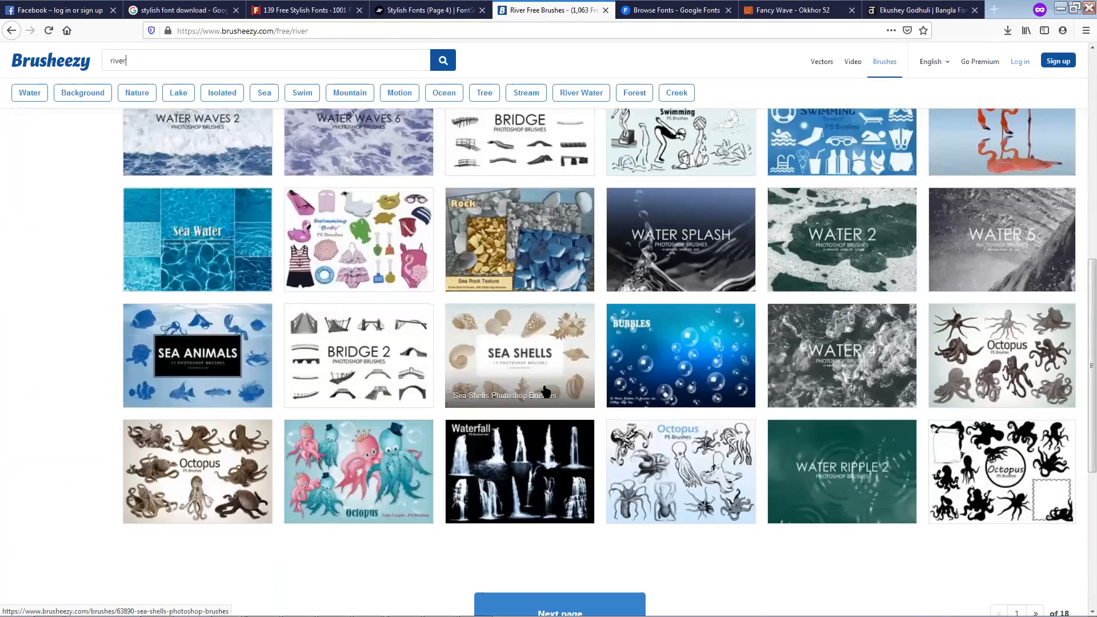
{"action": "scroll", "coordinate": [543, 390], "scroll_direction": "up", "scroll_amount": 3}
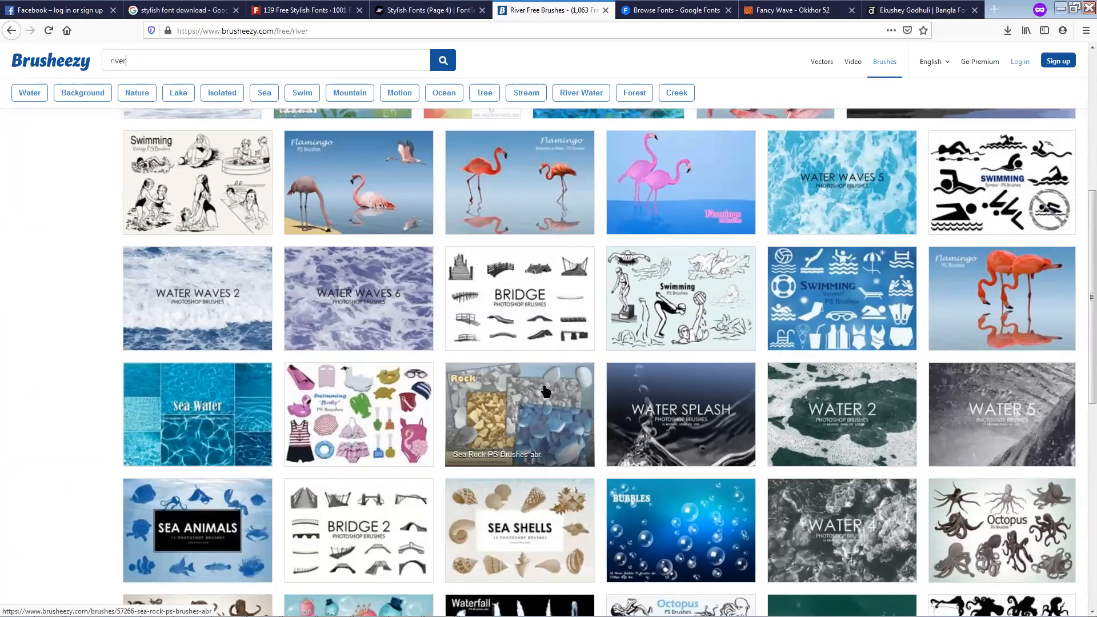
Step: Look through the river brush results and open the 20 Vintage Swimming PS Brushes page
{"action": "scroll", "coordinate": [546, 391], "scroll_direction": "up", "scroll_amount": 1}
{"action": "scroll", "coordinate": [546, 391], "scroll_direction": "up", "scroll_amount": 3}
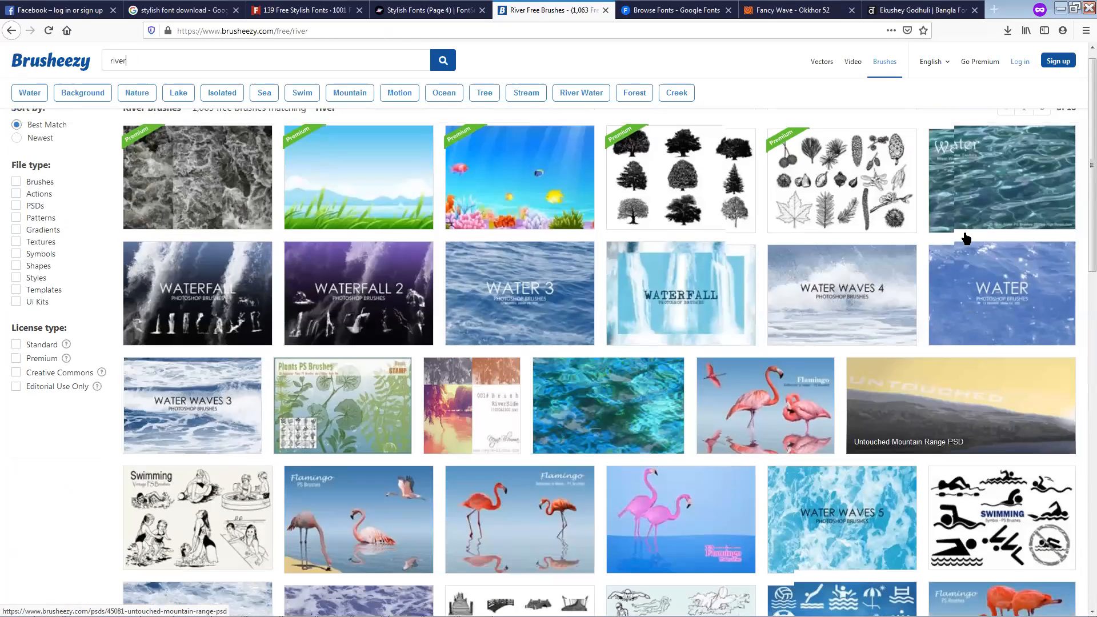
{"action": "scroll", "coordinate": [895, 336], "scroll_direction": "up", "scroll_amount": 1}
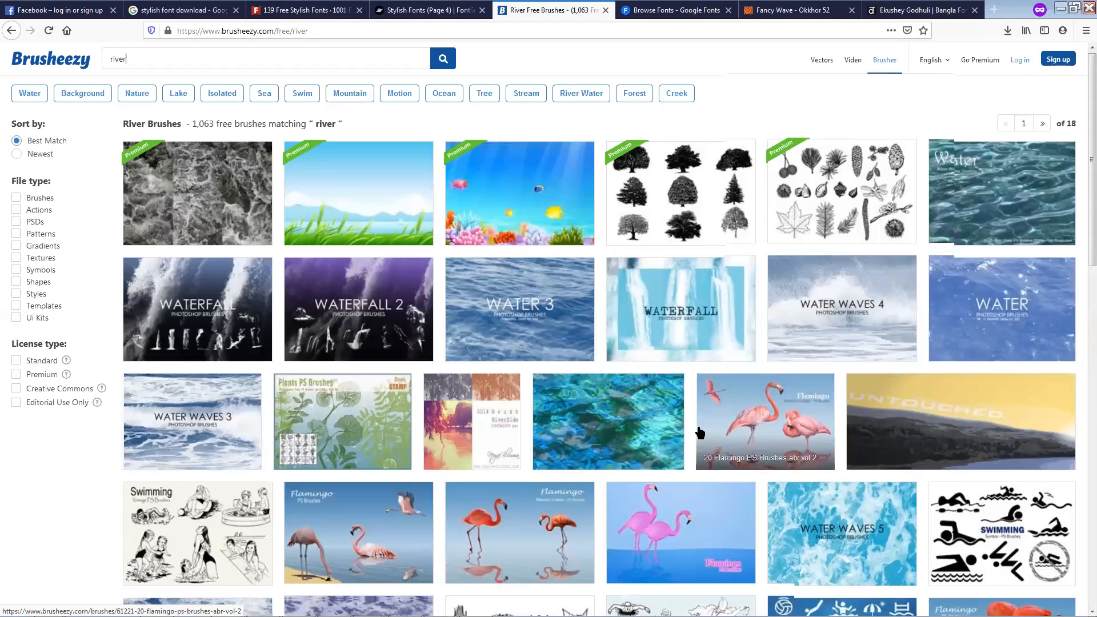
{"action": "scroll", "coordinate": [660, 424], "scroll_direction": "down", "scroll_amount": 2}
{"action": "scroll", "coordinate": [660, 424], "scroll_direction": "down", "scroll_amount": 2}
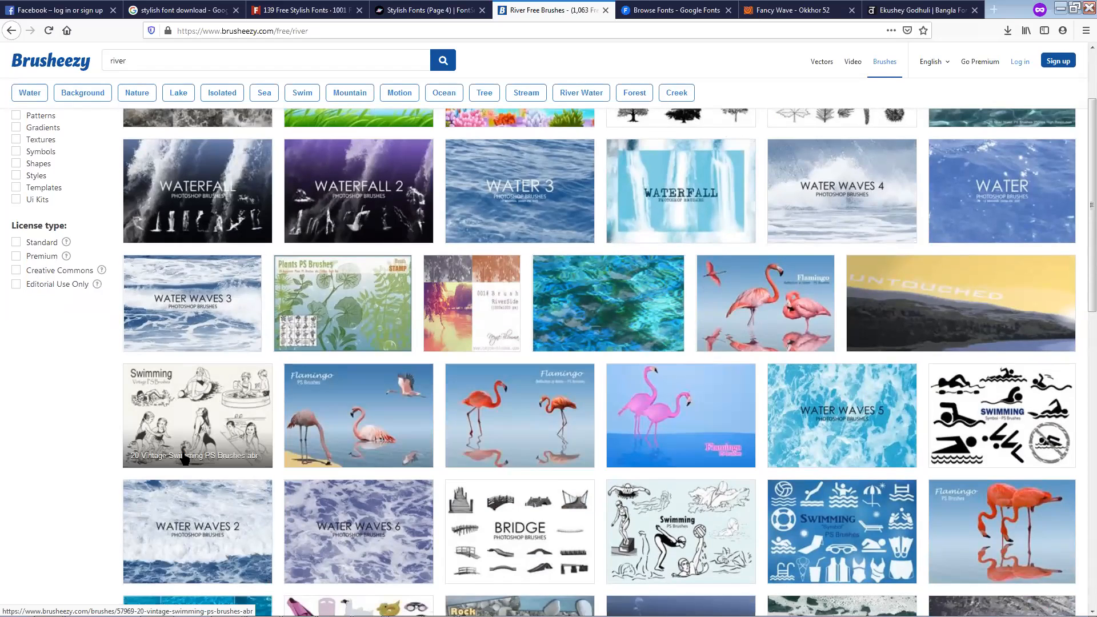
{"action": "left_click", "coordinate": [177, 436]}
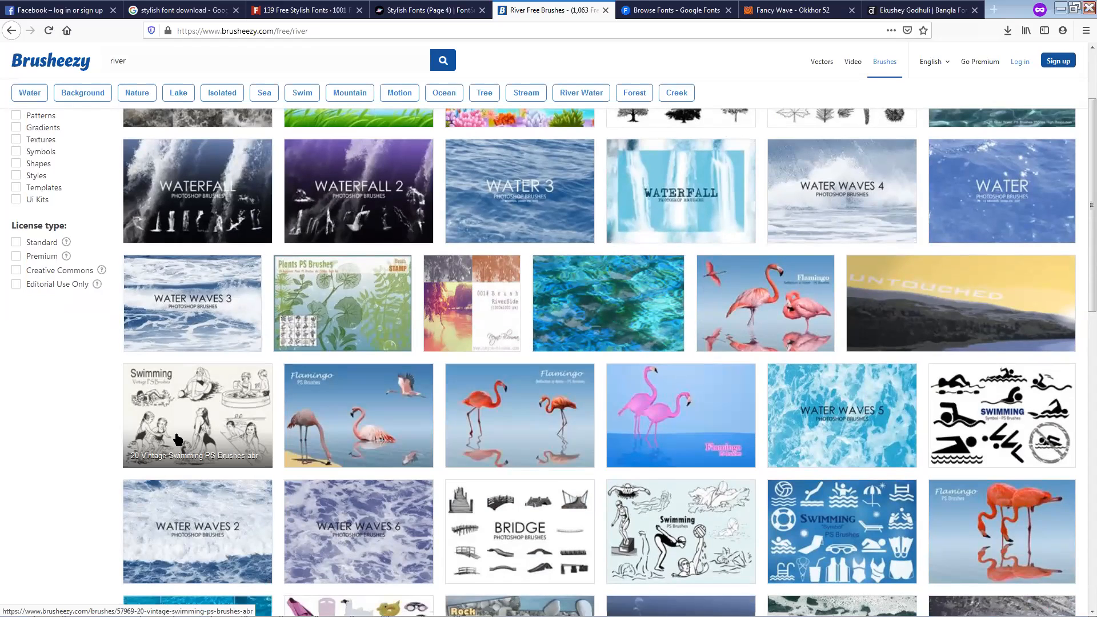
{"action": "left_click", "coordinate": [154, 416]}
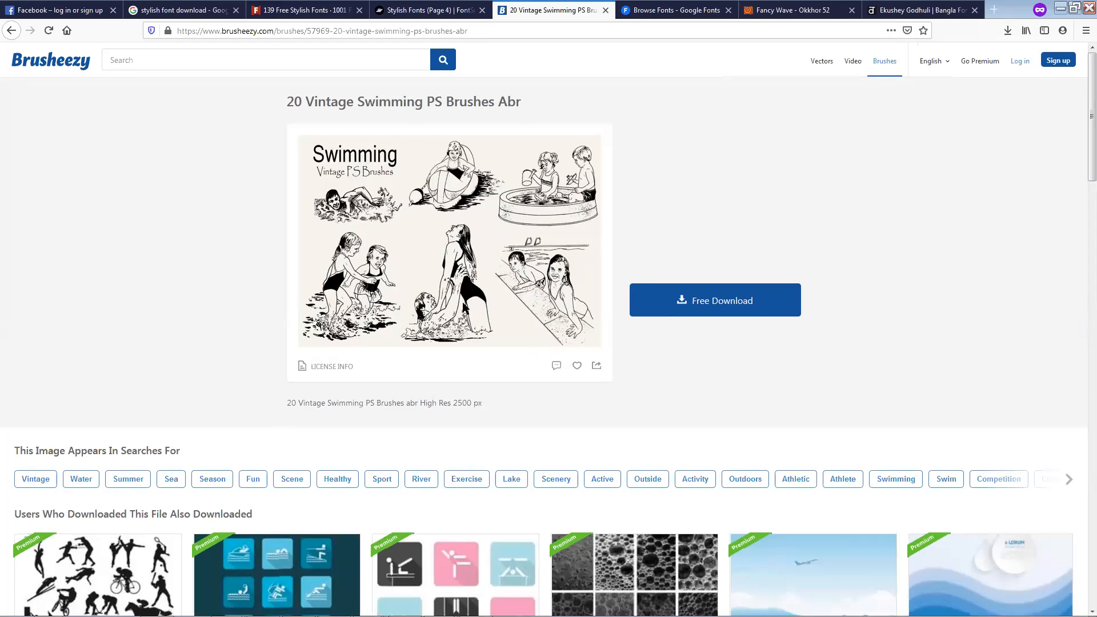
Step: Browse the related brush sets listed on the vintage swimming brushes page
{"action": "scroll", "coordinate": [472, 298], "scroll_direction": "down", "scroll_amount": 5}
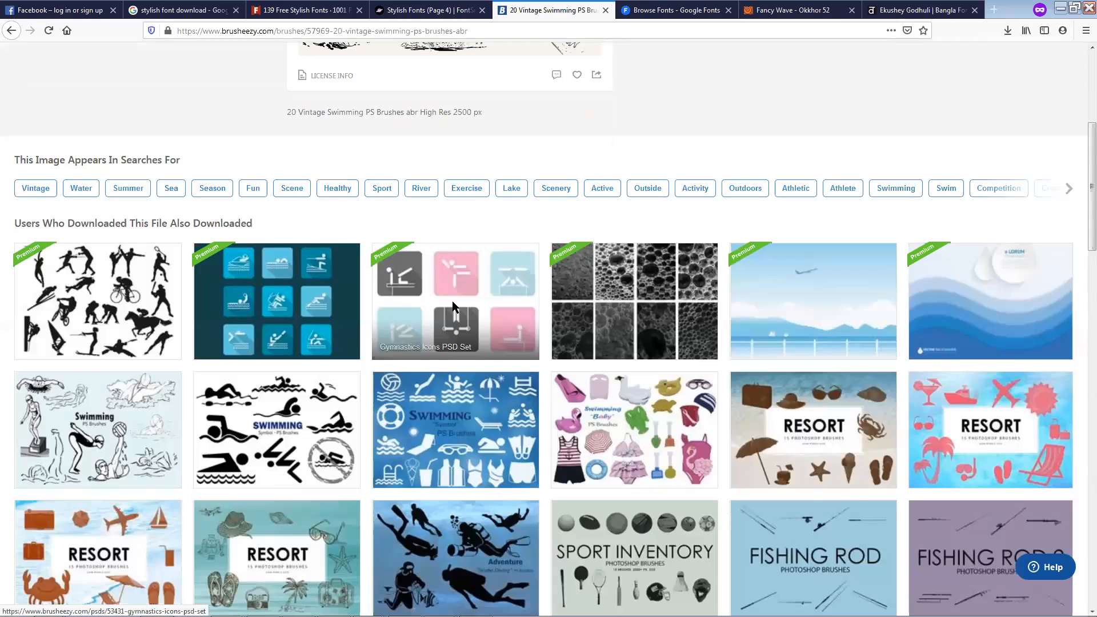
{"action": "scroll", "coordinate": [452, 301], "scroll_direction": "down", "scroll_amount": 2}
{"action": "scroll", "coordinate": [451, 312], "scroll_direction": "down", "scroll_amount": 6}
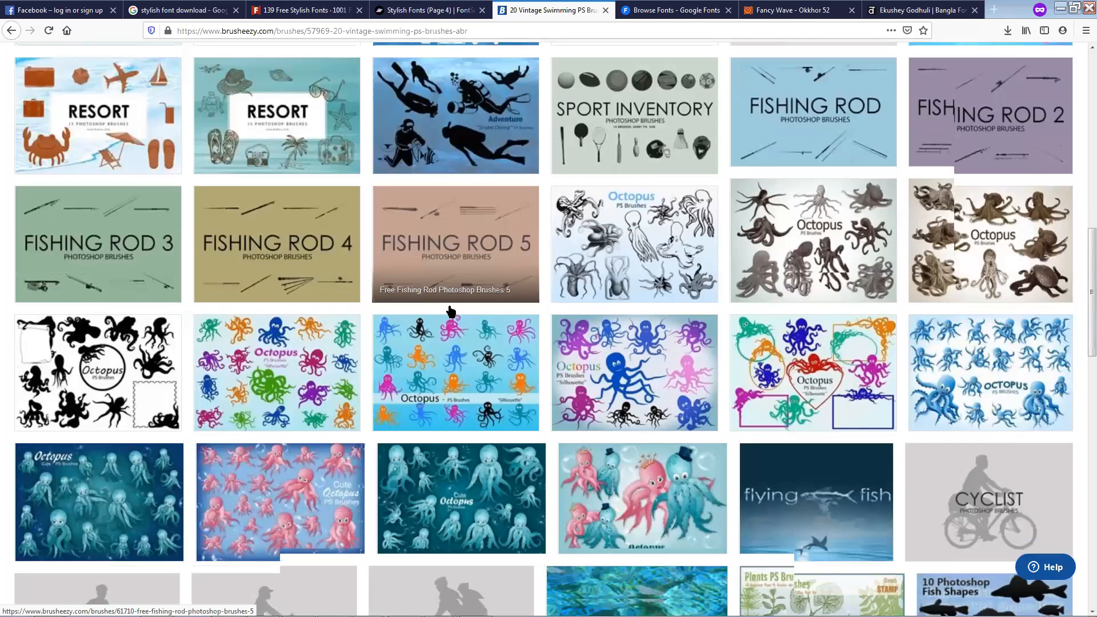
{"action": "scroll", "coordinate": [365, 312], "scroll_direction": "down", "scroll_amount": 3}
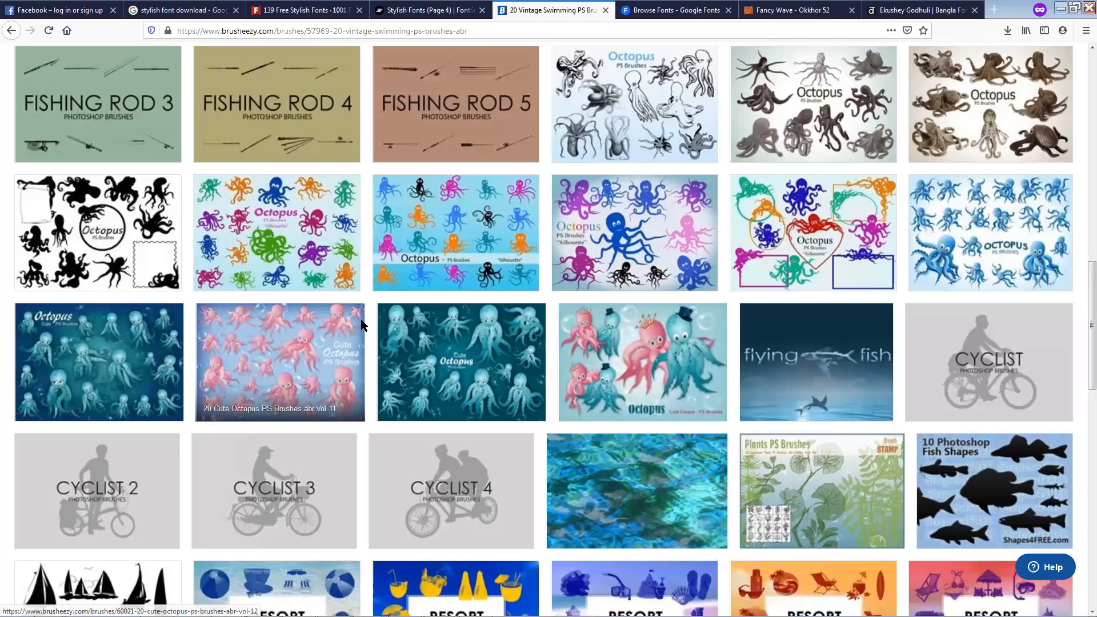
{"action": "key", "text": "Home"}
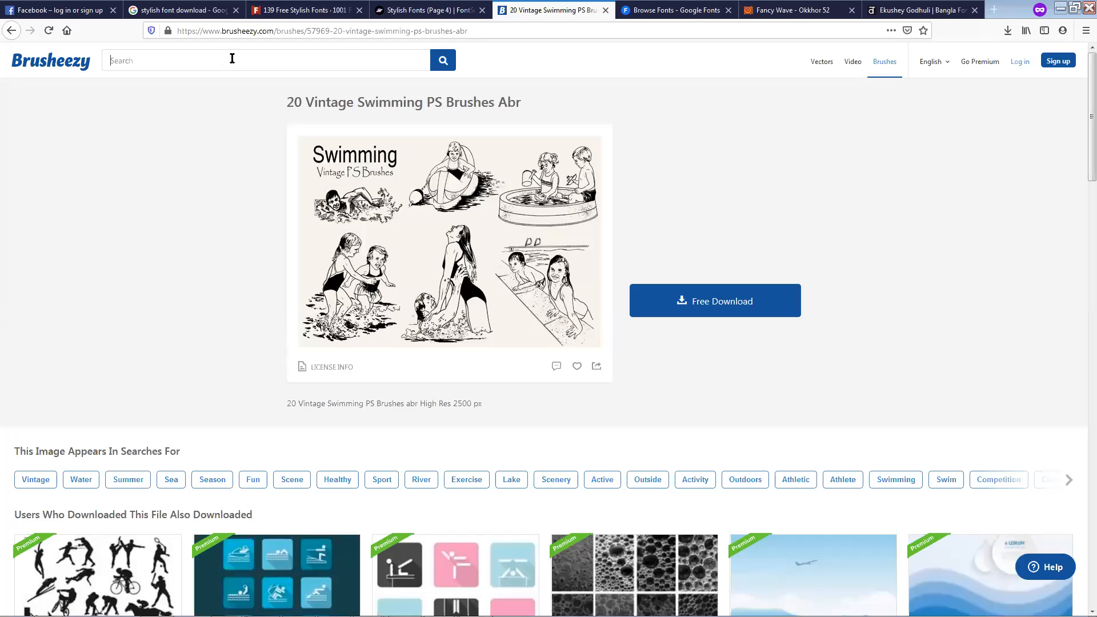
Step: Search Brusheezy for "couple" and look through the results for people silhouette brushes
{"action": "left_click", "coordinate": [232, 58]}
{"action": "type", "text": "couple"}
{"action": "key", "text": "Return"}
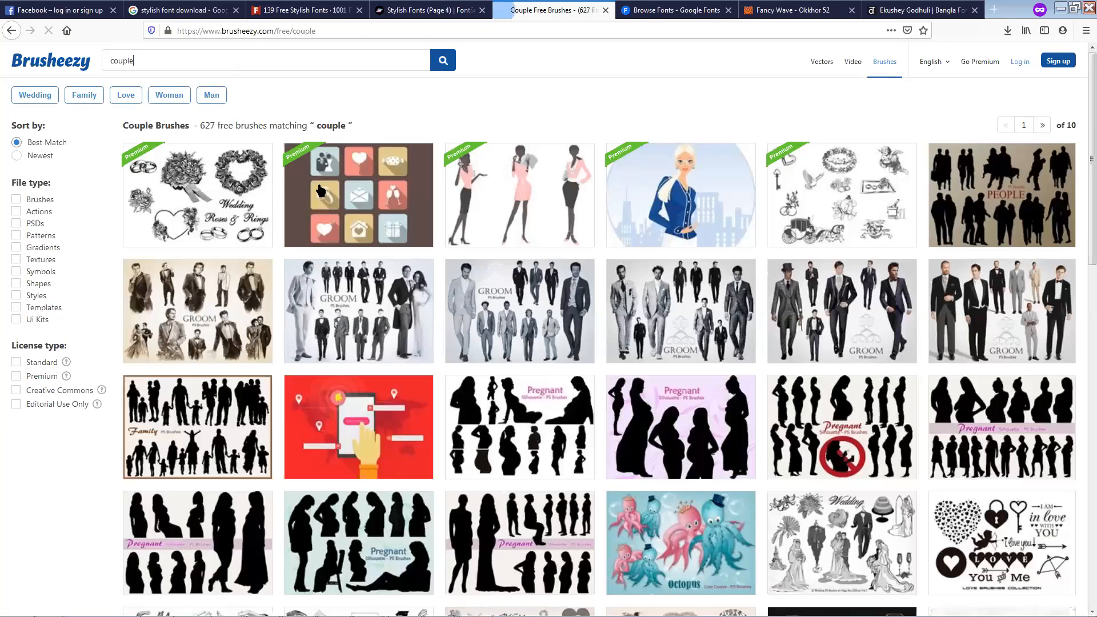
{"action": "scroll", "coordinate": [441, 238], "scroll_direction": "down", "scroll_amount": 3}
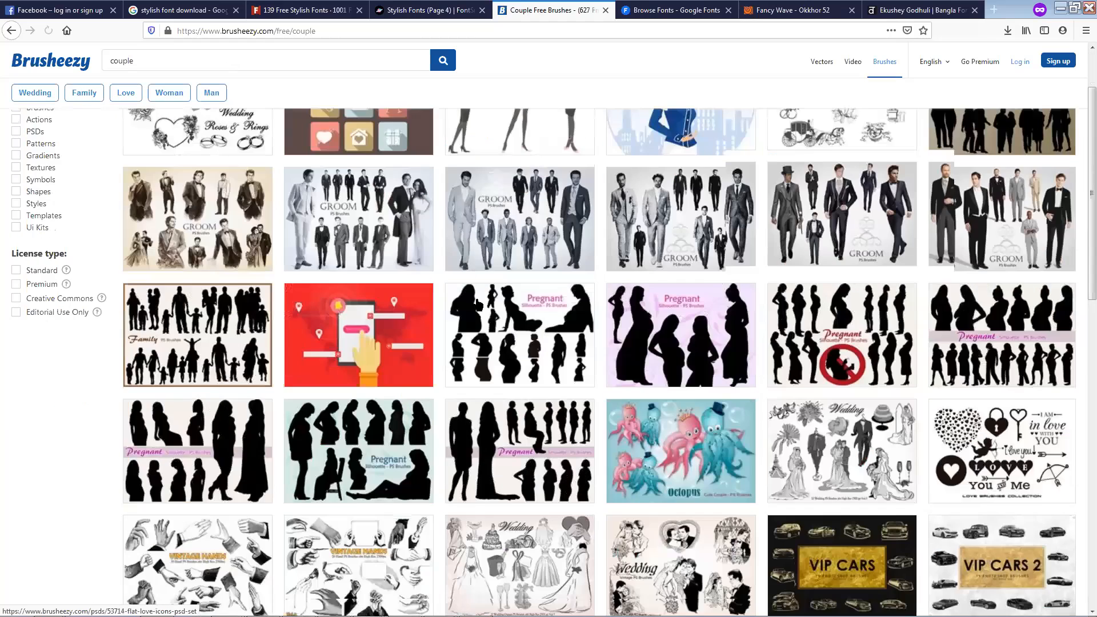
{"action": "scroll", "coordinate": [479, 304], "scroll_direction": "down", "scroll_amount": 1}
{"action": "scroll", "coordinate": [468, 323], "scroll_direction": "down", "scroll_amount": 4}
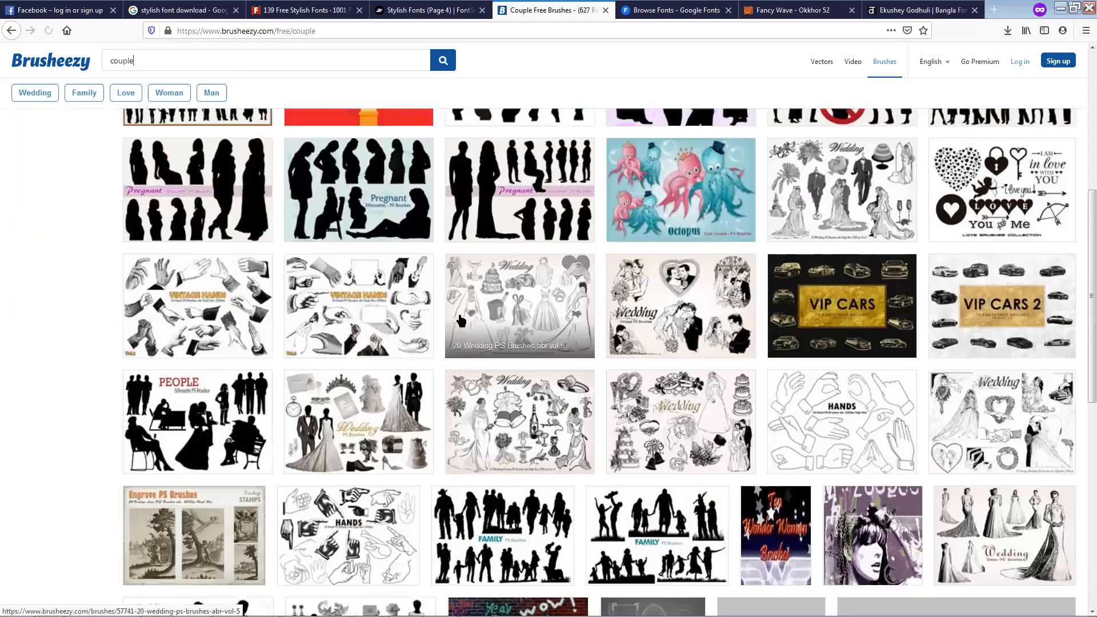
{"action": "scroll", "coordinate": [440, 336], "scroll_direction": "down", "scroll_amount": 2}
{"action": "scroll", "coordinate": [480, 352], "scroll_direction": "down", "scroll_amount": 1}
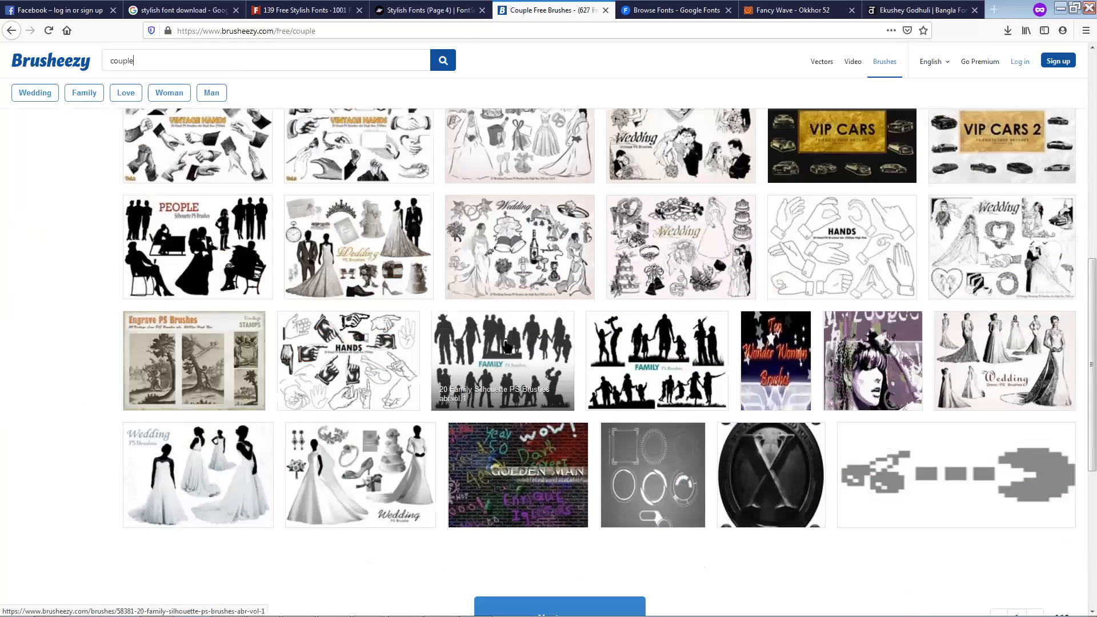
Step: Open the 20 Family Silhouette PS Brushes Abr.vol.2 set and download it for free, dismissing the account sign-up offer
{"action": "left_click", "coordinate": [652, 376]}
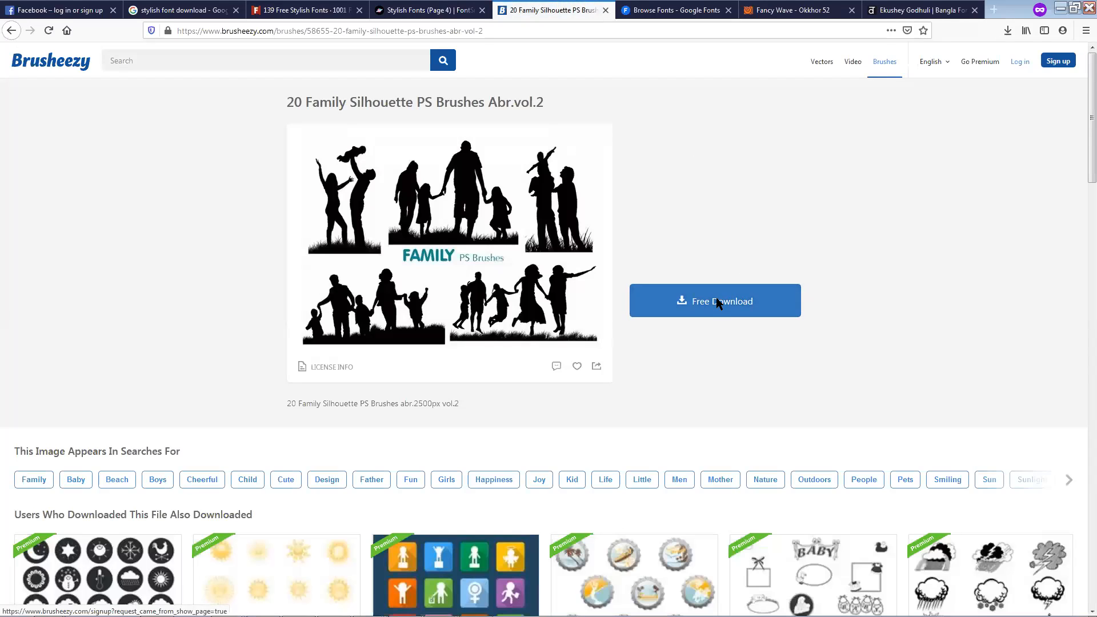
{"action": "left_click", "coordinate": [716, 299]}
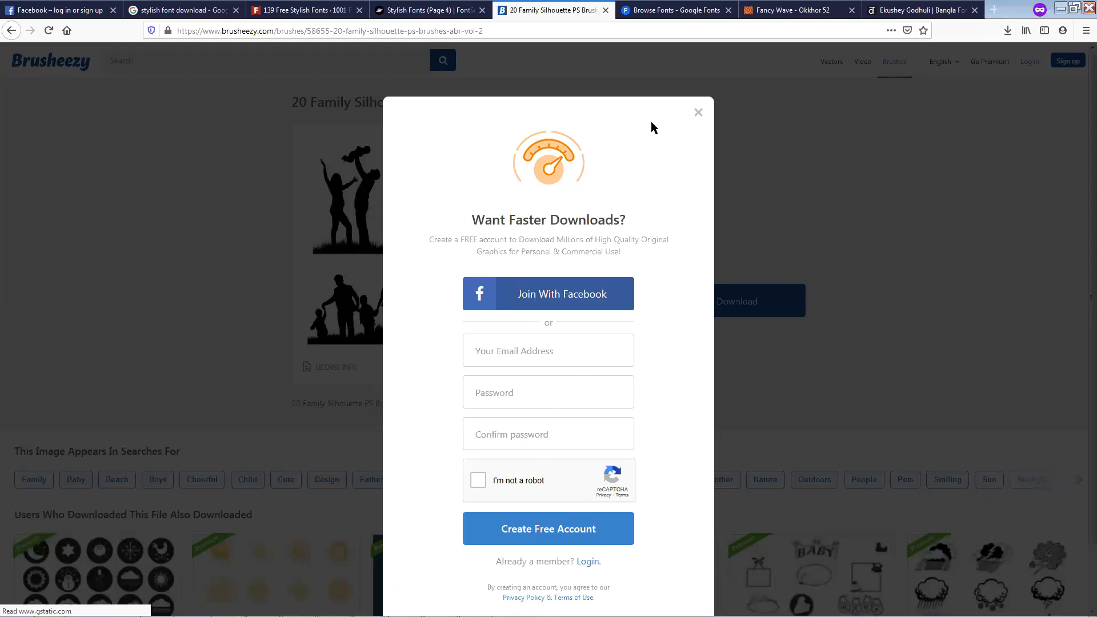
{"action": "left_click", "coordinate": [699, 112]}
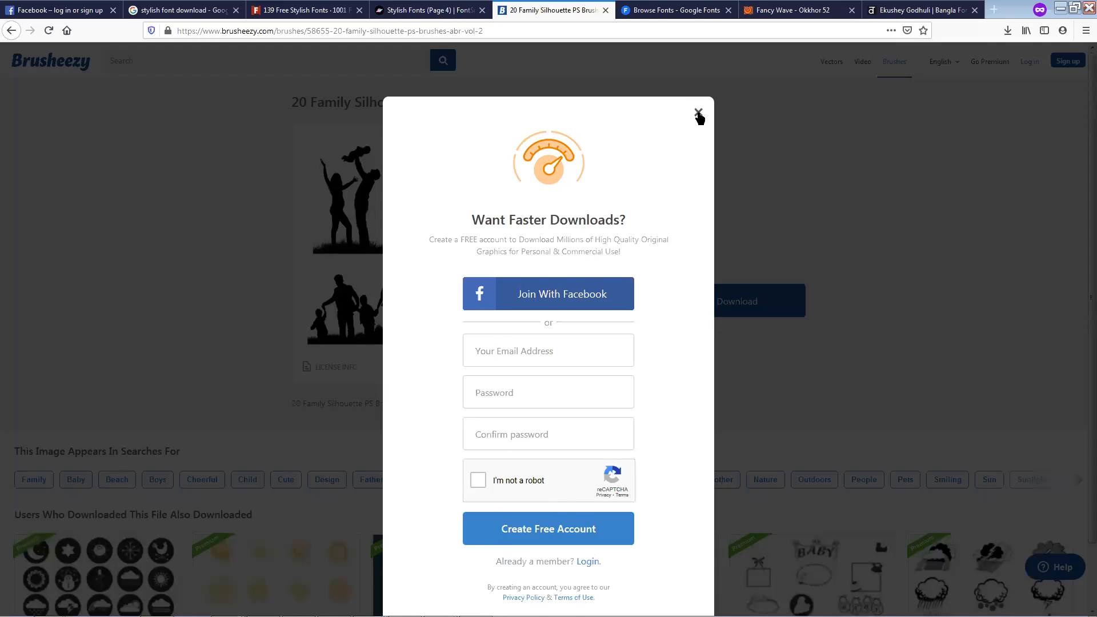
{"action": "left_click", "coordinate": [698, 113]}
{"action": "left_click", "coordinate": [707, 302]}
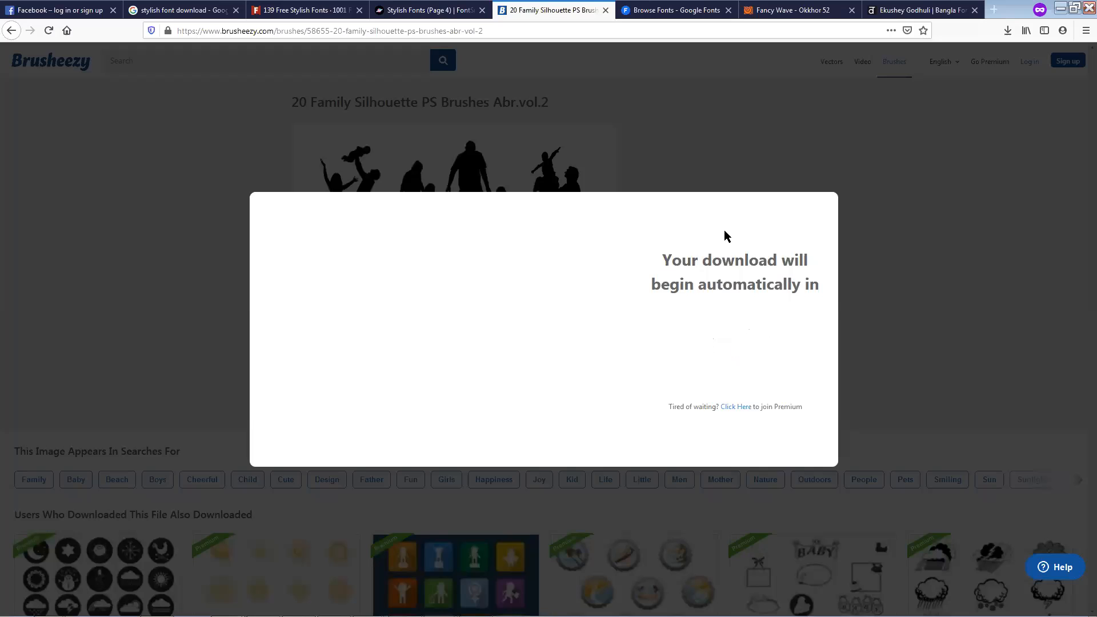
{"action": "left_click", "coordinate": [1008, 31]}
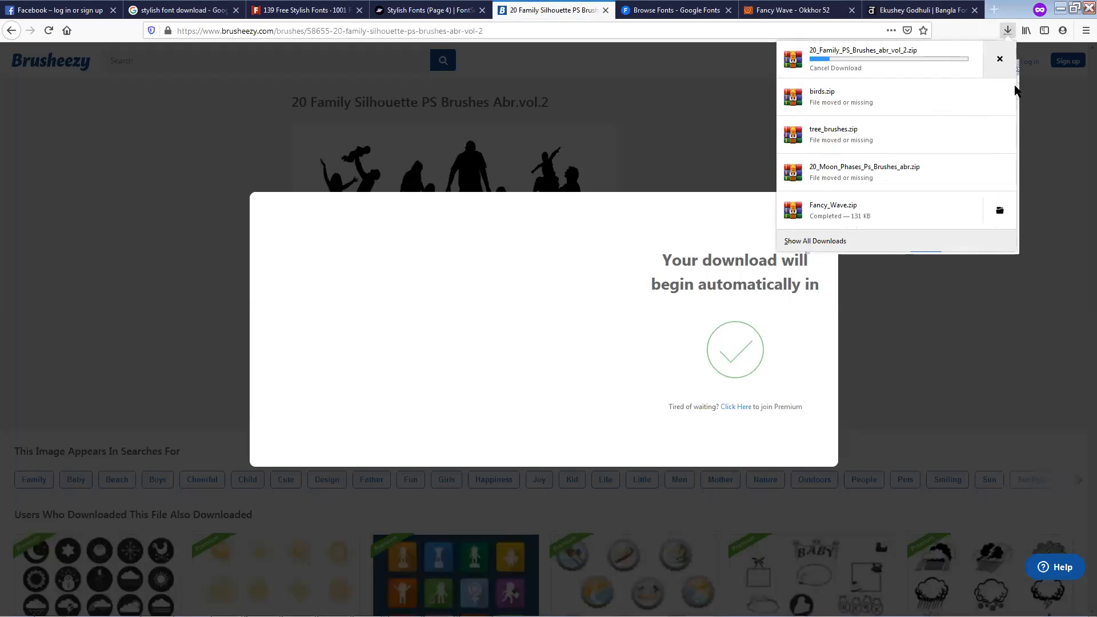
{"action": "left_click", "coordinate": [694, 544]}
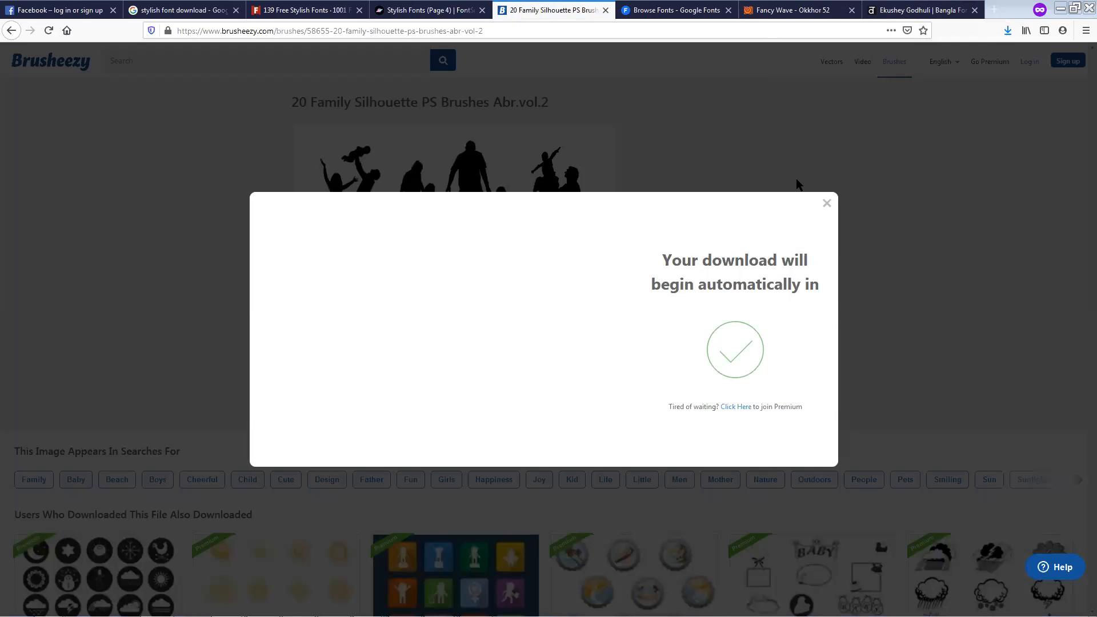
{"action": "left_click", "coordinate": [827, 203]}
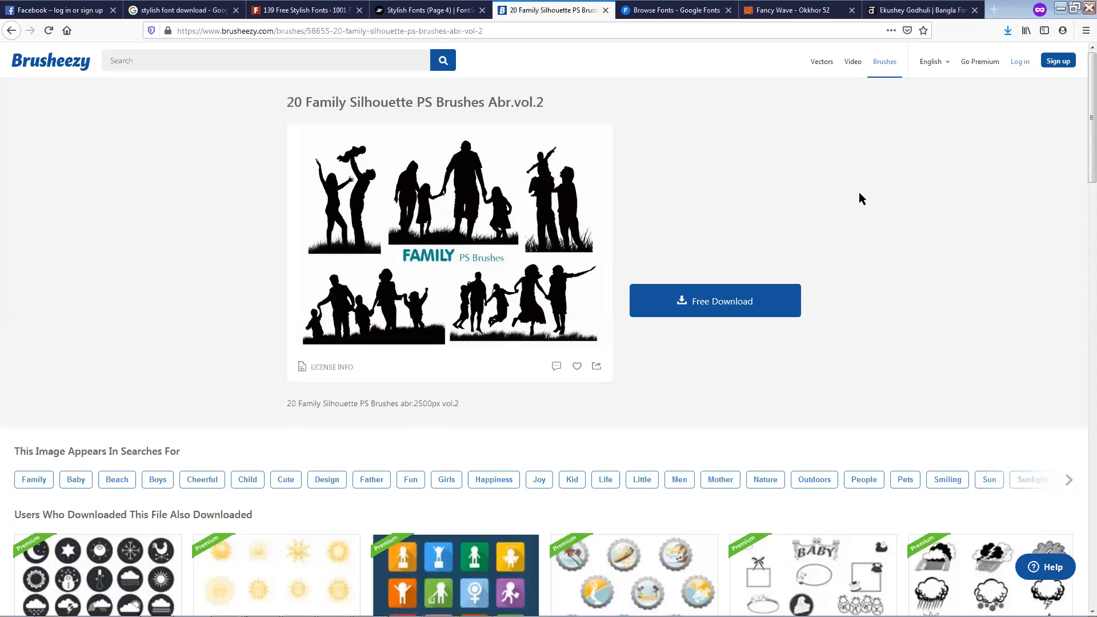
Step: Switch to Photoshop, add a new layer at the top of the layer stack, and activate the Brush tool
{"action": "left_click", "coordinate": [1060, 9]}
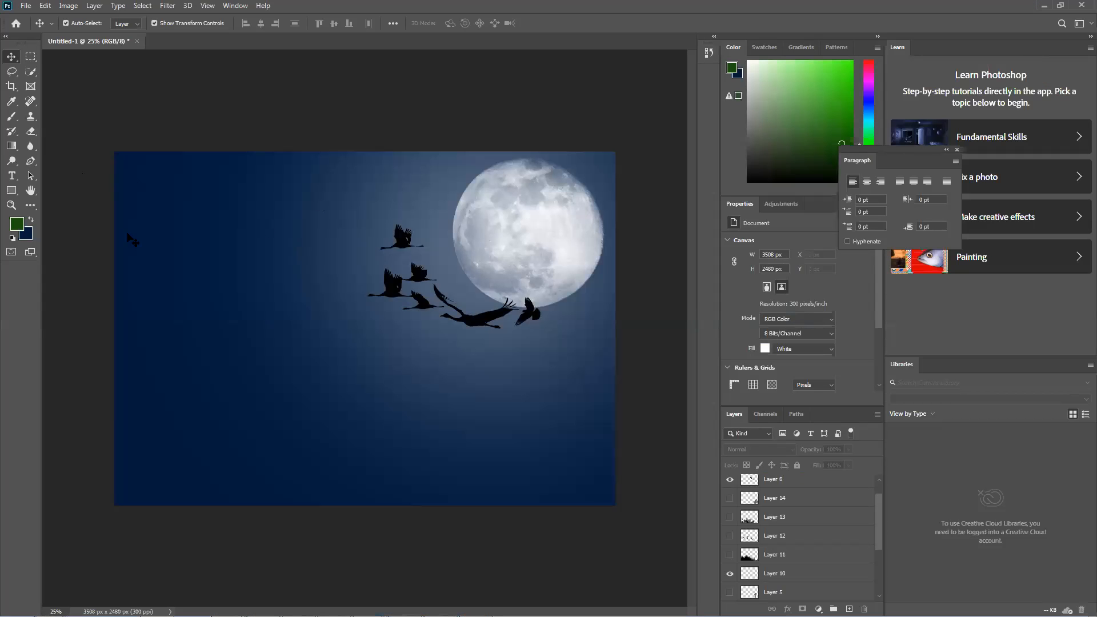
{"action": "left_click", "coordinate": [850, 610]}
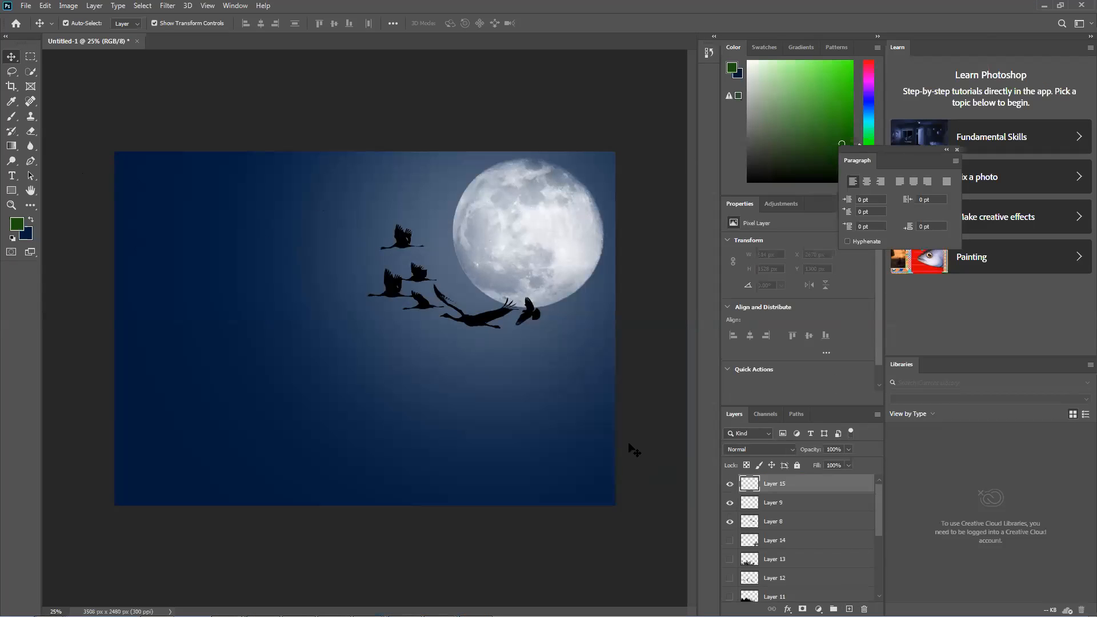
{"action": "left_click", "coordinate": [15, 116]}
{"action": "left_click", "coordinate": [287, 6]}
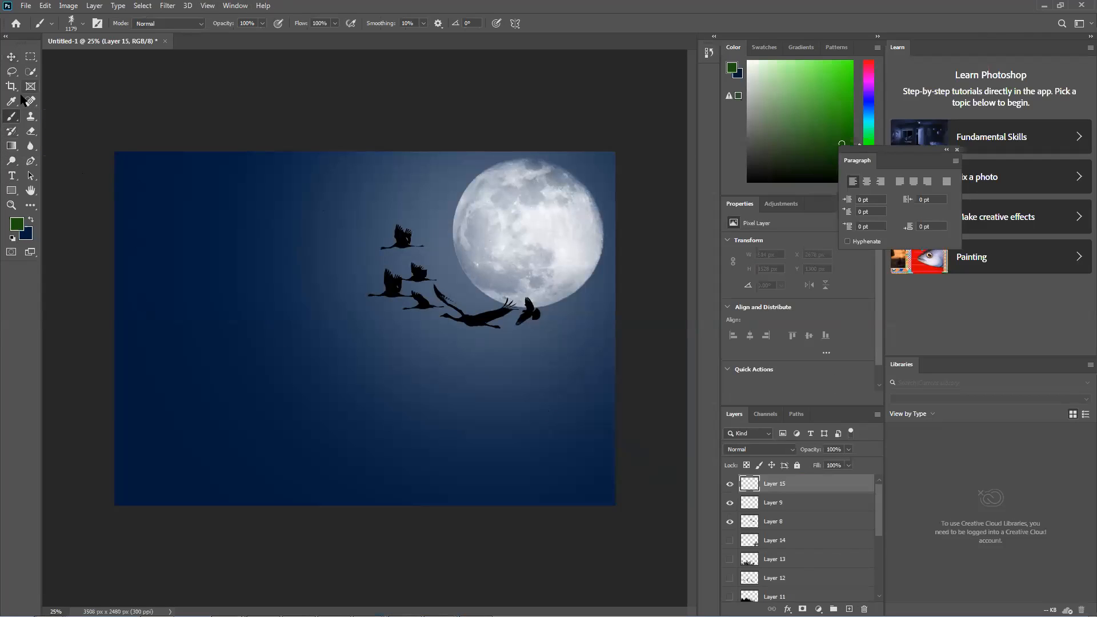
{"action": "left_click", "coordinate": [78, 21]}
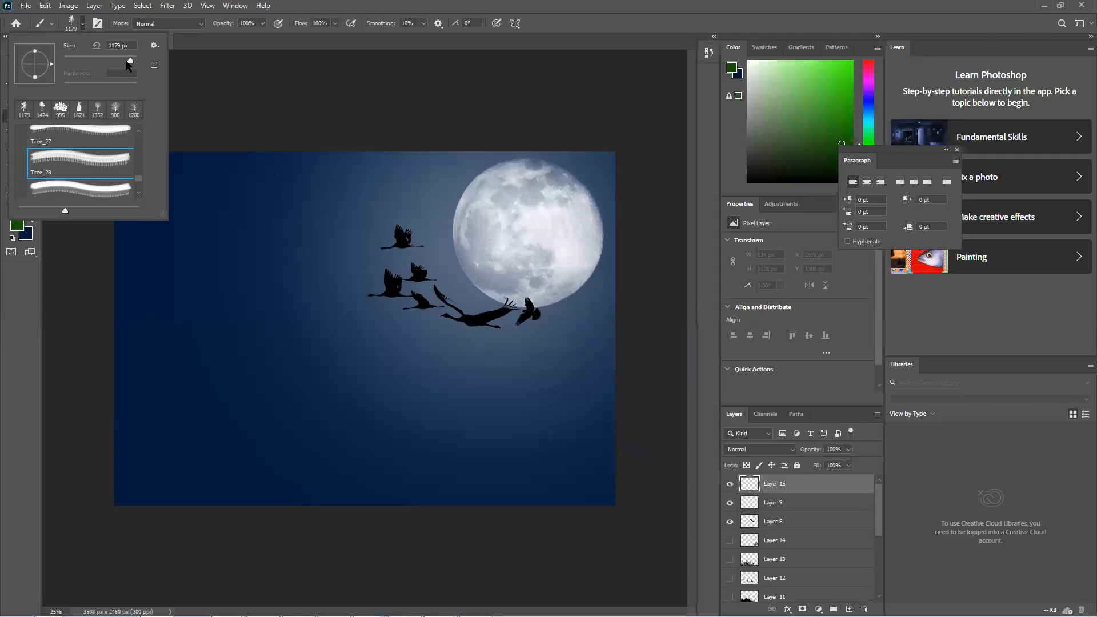
{"action": "left_click", "coordinate": [153, 45]}
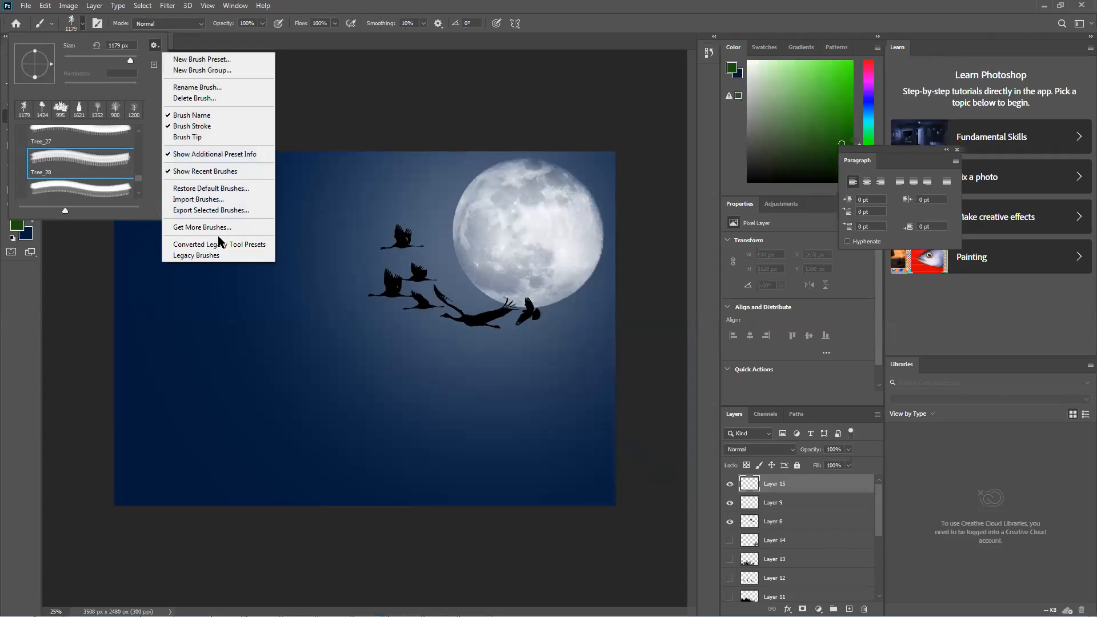
{"action": "left_click", "coordinate": [225, 200]}
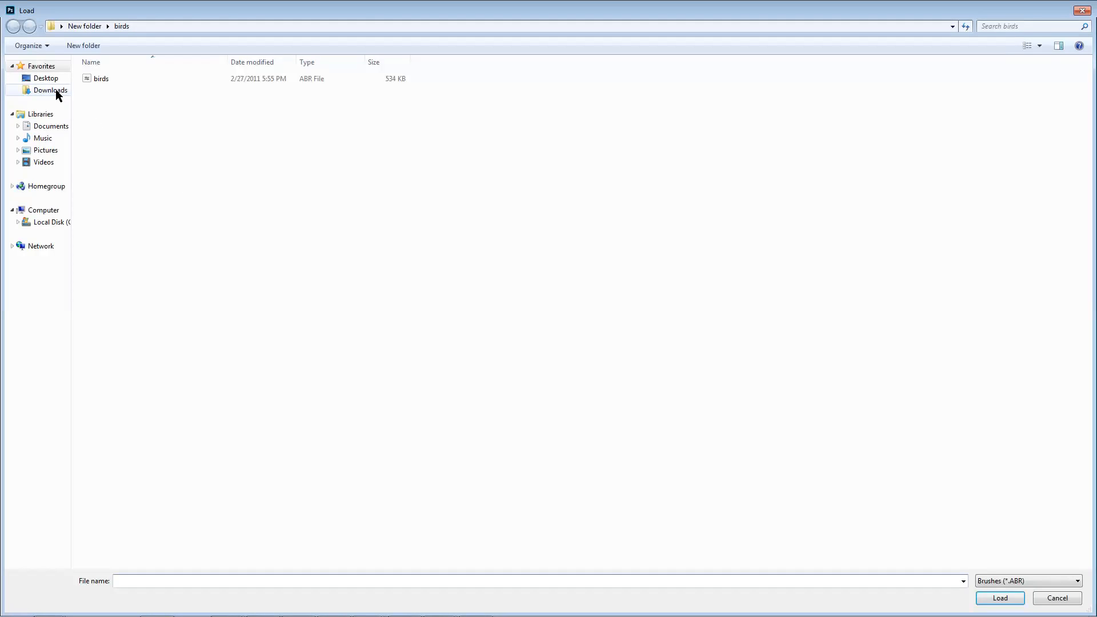
{"action": "left_click", "coordinate": [56, 90]}
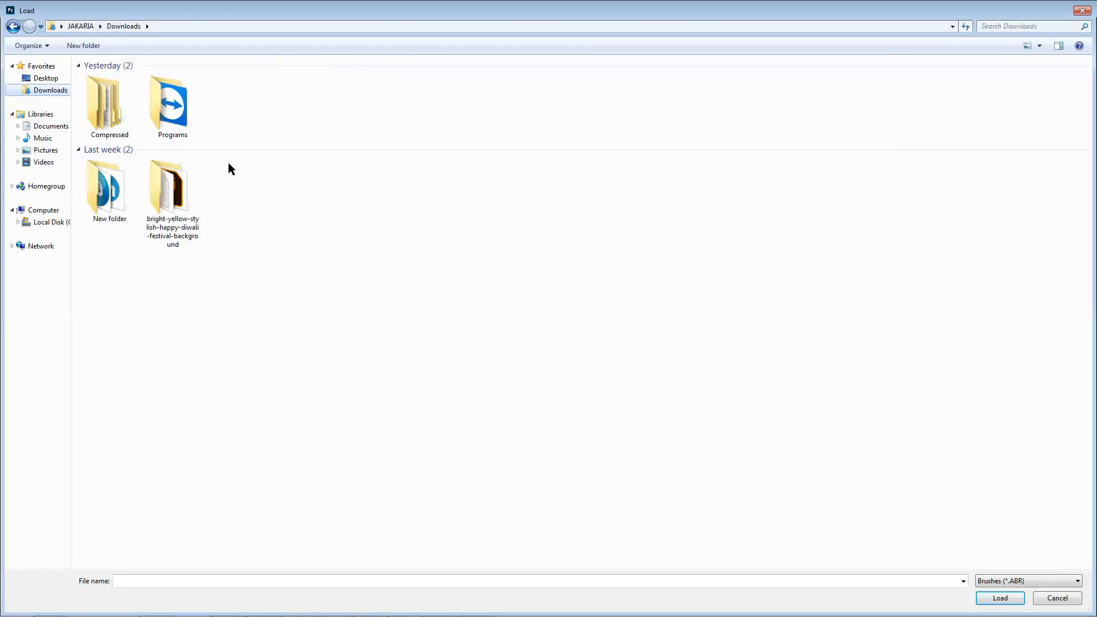
{"action": "double_click", "coordinate": [100, 119]}
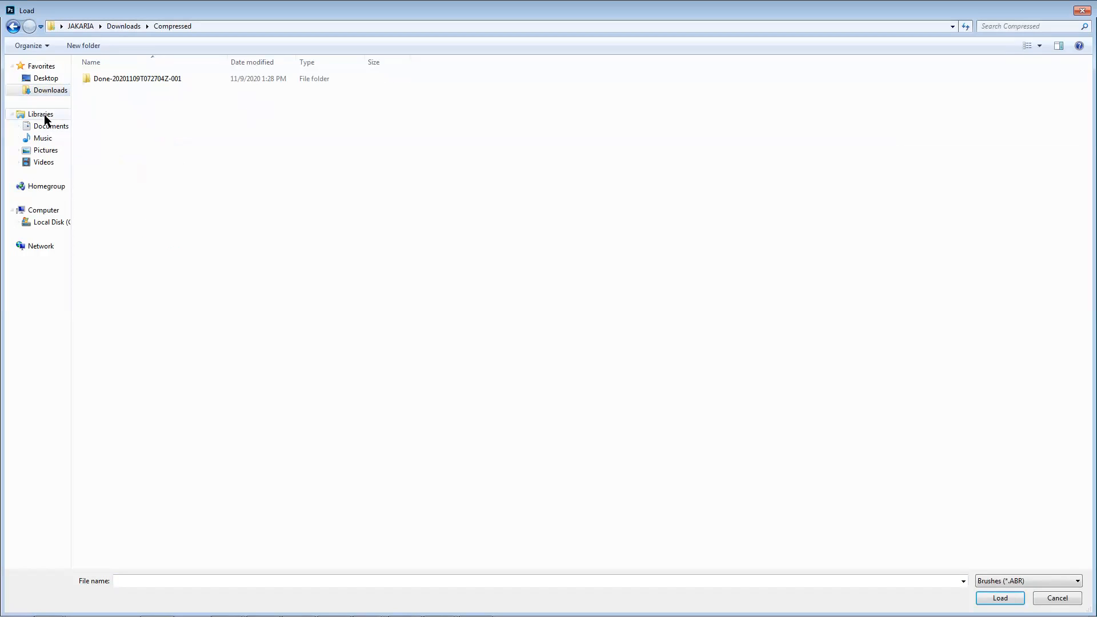
{"action": "left_click", "coordinate": [50, 90]}
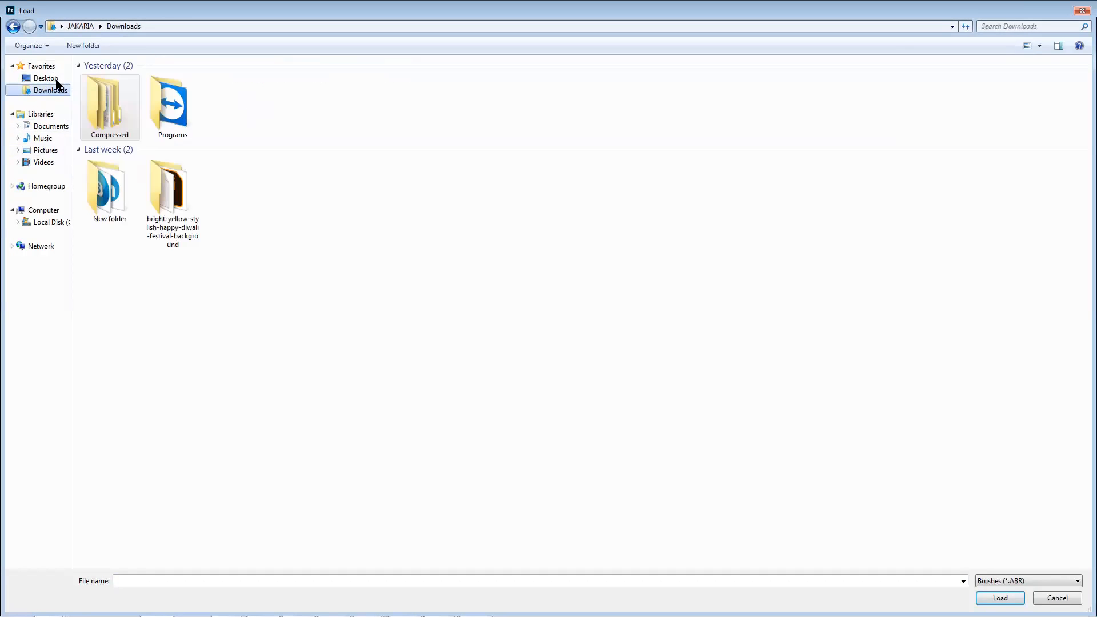
{"action": "left_click", "coordinate": [1085, 11]}
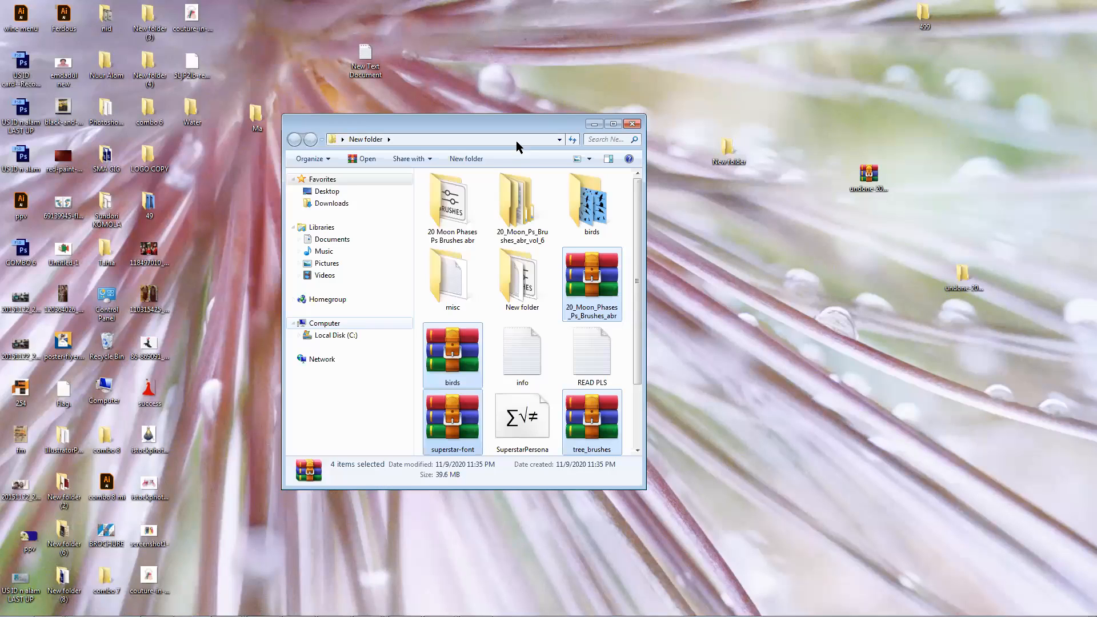
Step: Extract the 20_Family_PS_Brushes_abr_vol_2 archive directly into the Downloads folder
{"action": "double_click", "coordinate": [508, 126]}
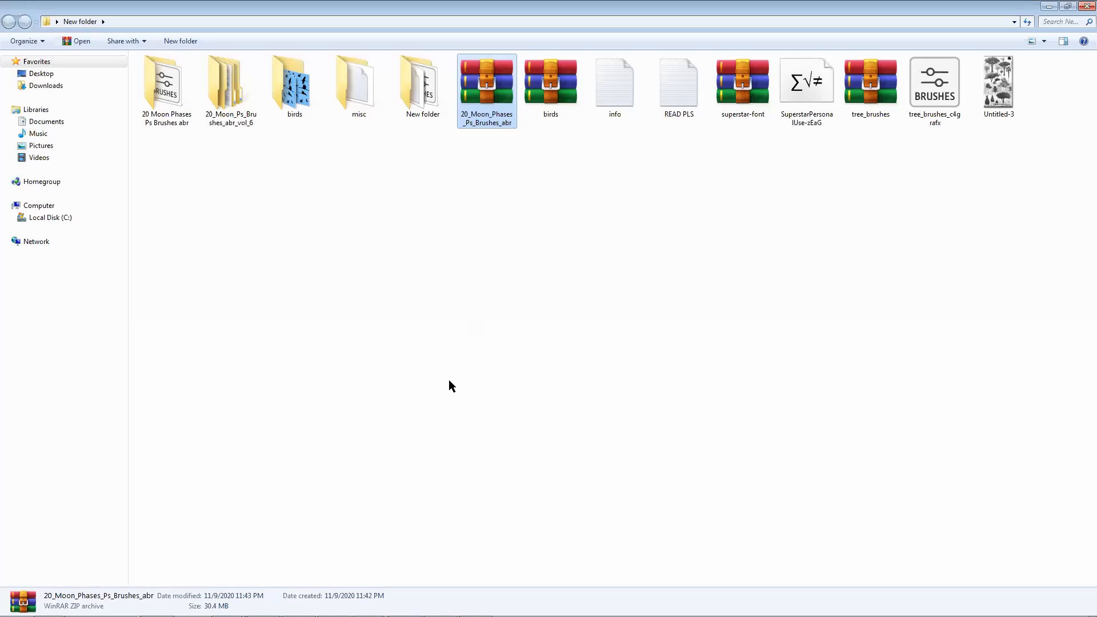
{"action": "left_click", "coordinate": [310, 312]}
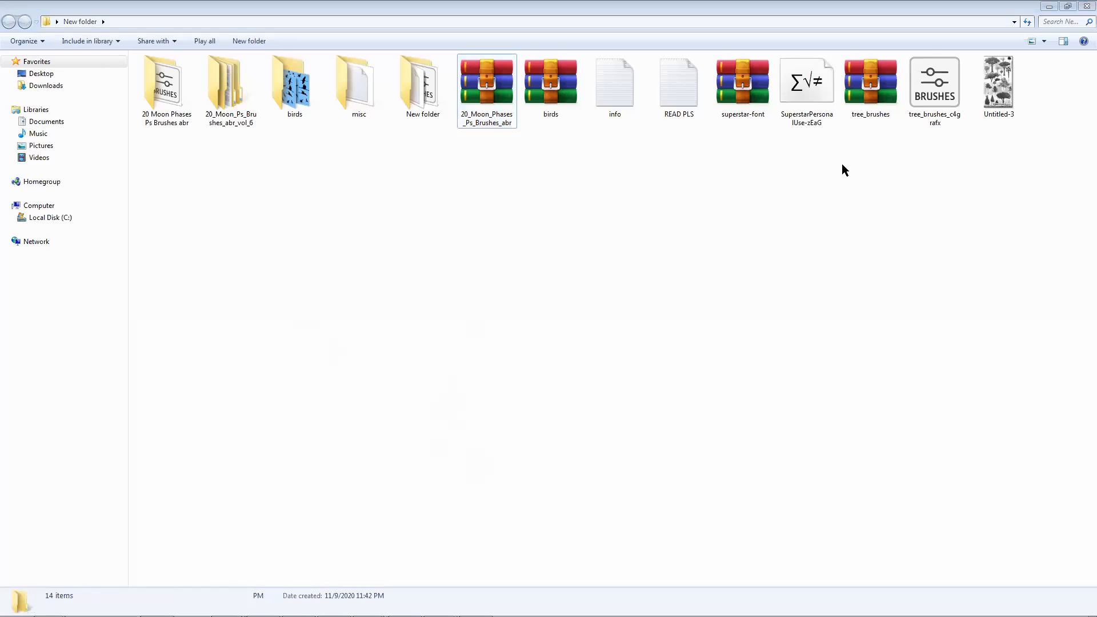
{"action": "left_click", "coordinate": [47, 85]}
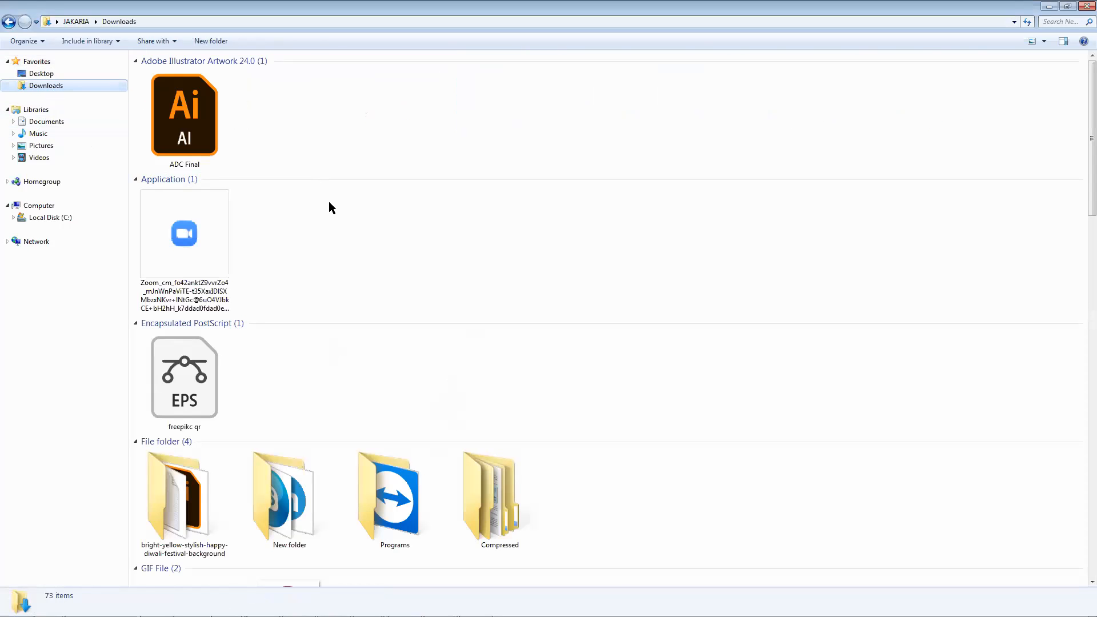
{"action": "scroll", "coordinate": [372, 235], "scroll_direction": "down", "scroll_amount": 15}
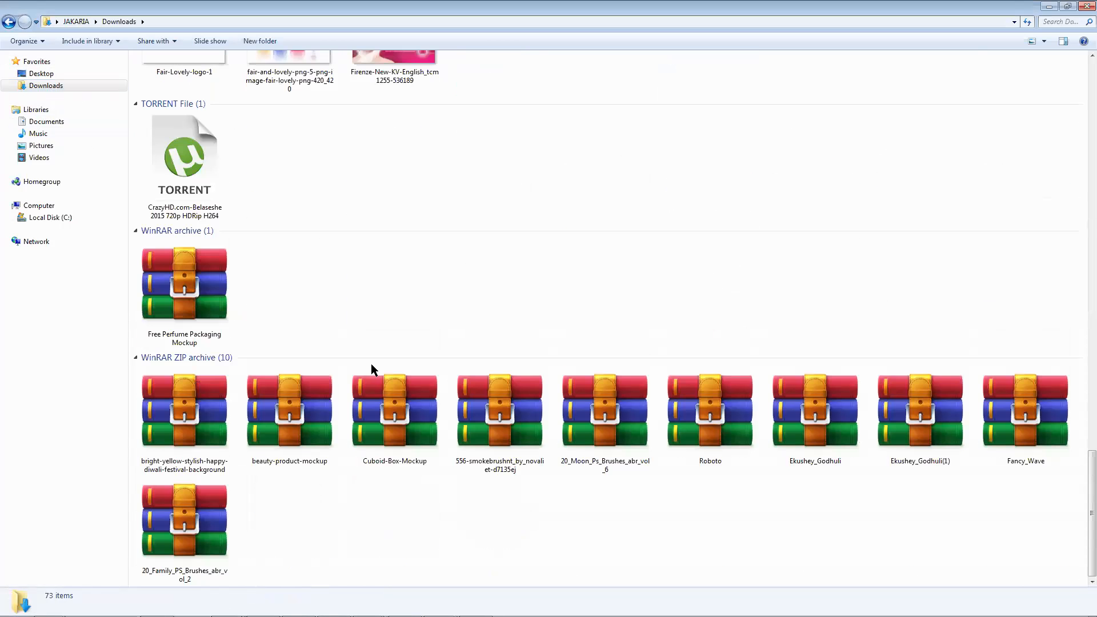
{"action": "left_click", "coordinate": [188, 303]}
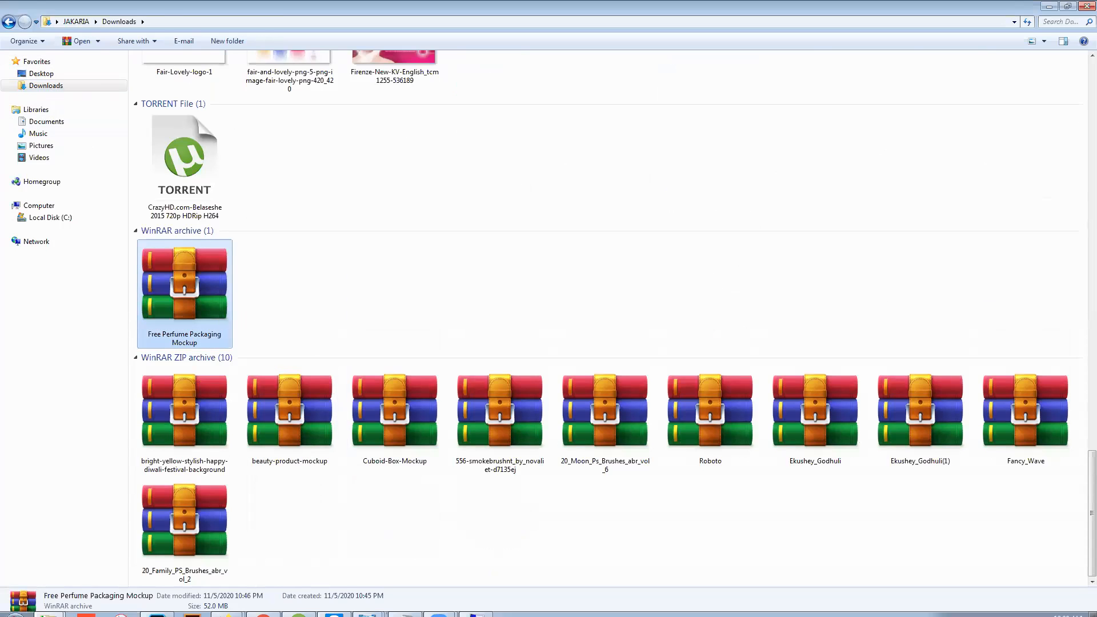
{"action": "right_click", "coordinate": [200, 525]}
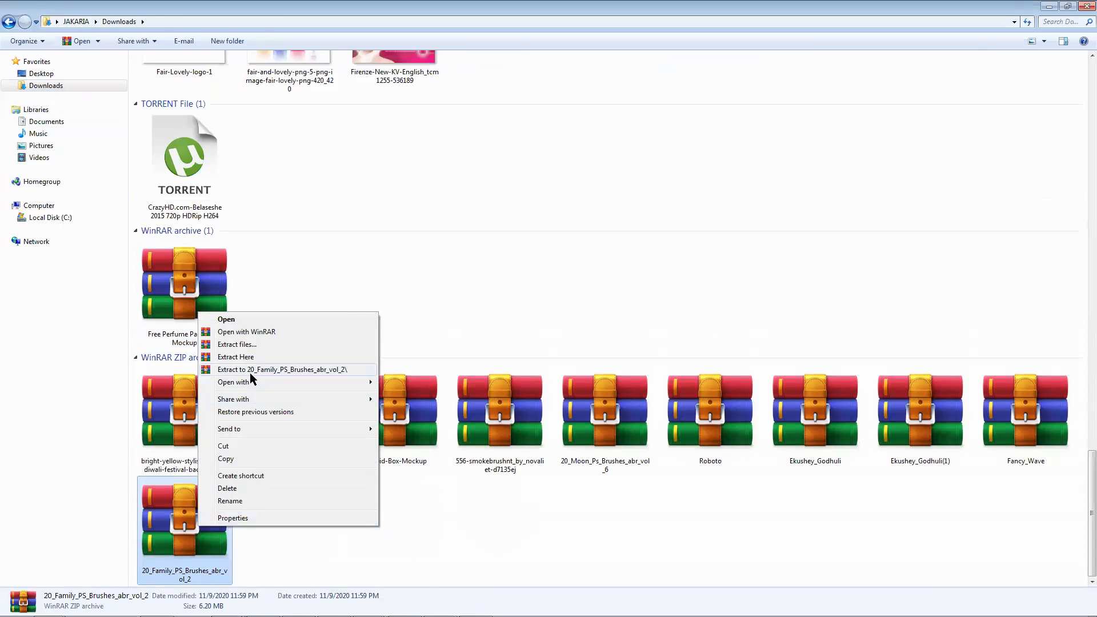
{"action": "left_click", "coordinate": [252, 357]}
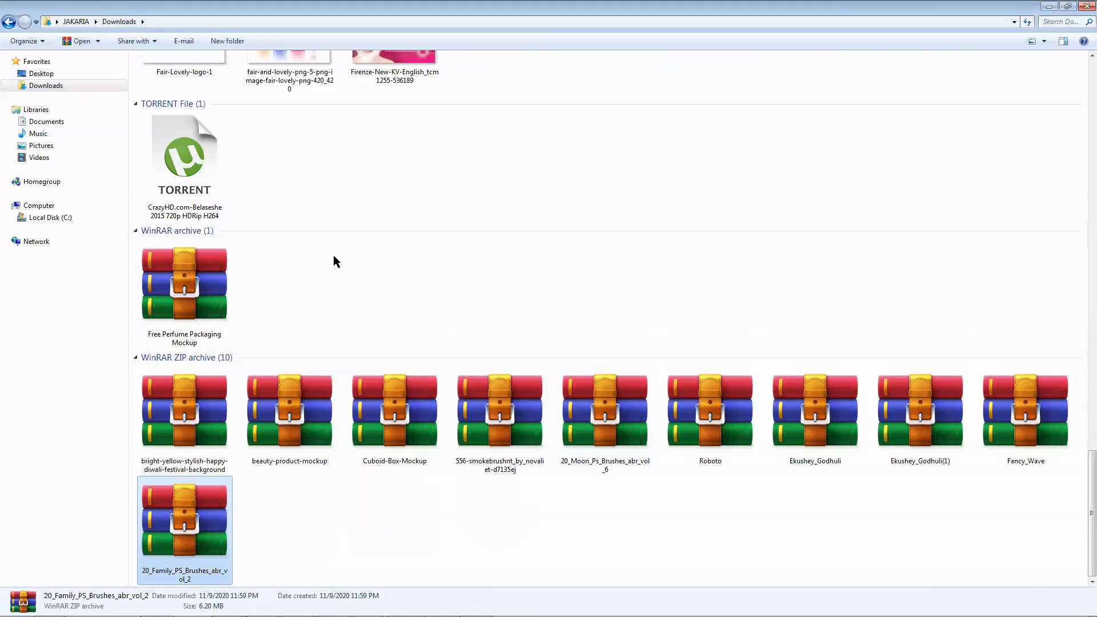
Step: Extract the family brushes archive once more into its own 20_Family_PS_Brushes_abr_vol_2 folder and close the file window
{"action": "right_click", "coordinate": [180, 544]}
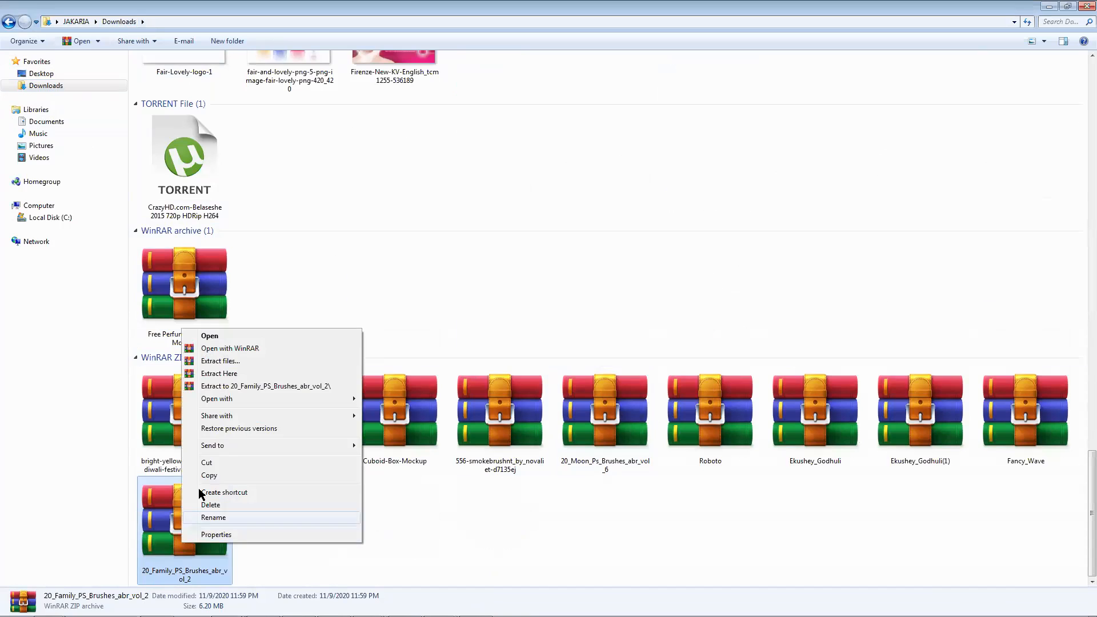
{"action": "left_click", "coordinate": [245, 364]}
{"action": "left_click", "coordinate": [583, 432]}
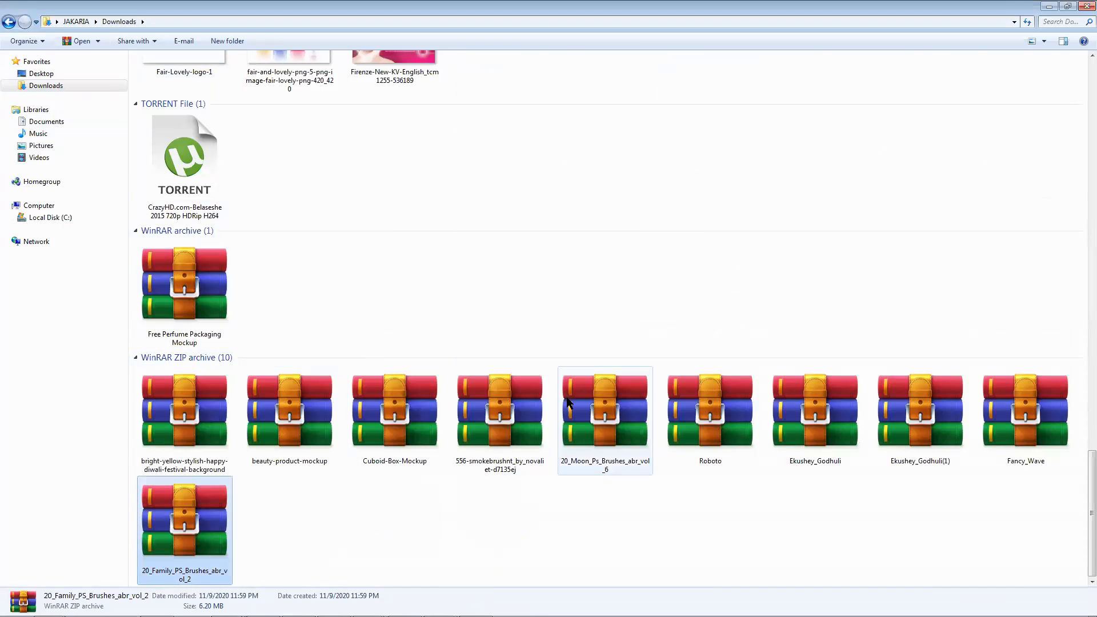
{"action": "left_click", "coordinate": [1086, 6]}
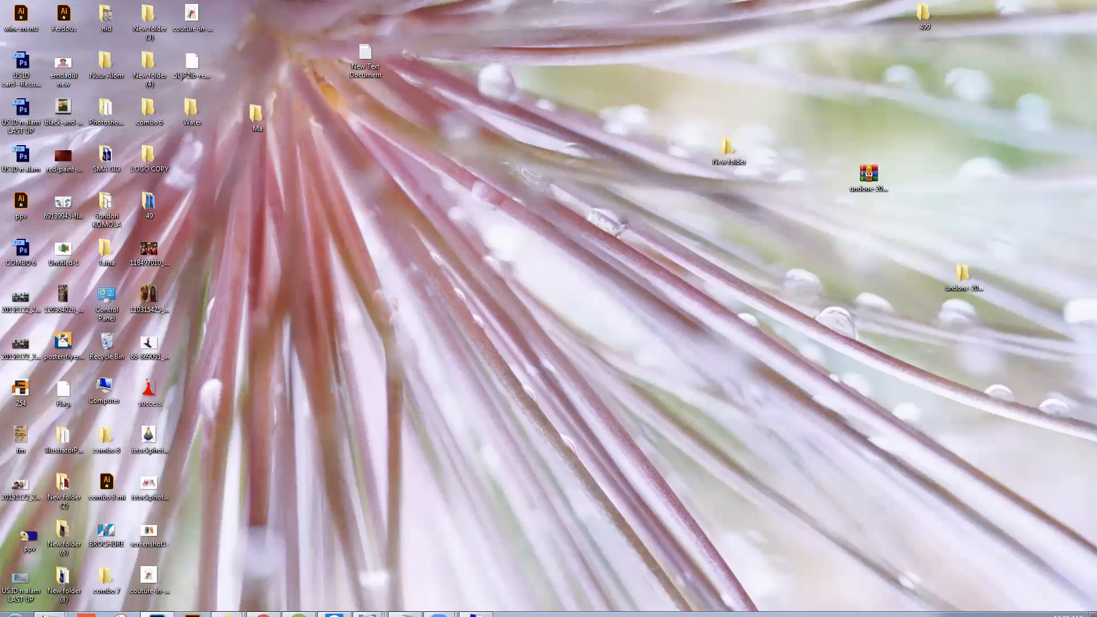
Step: Switch to Photoshop and import the brush file from the 20 Family PS Brushes abr vol.2 folder in Downloads
{"action": "left_click", "coordinate": [157, 615]}
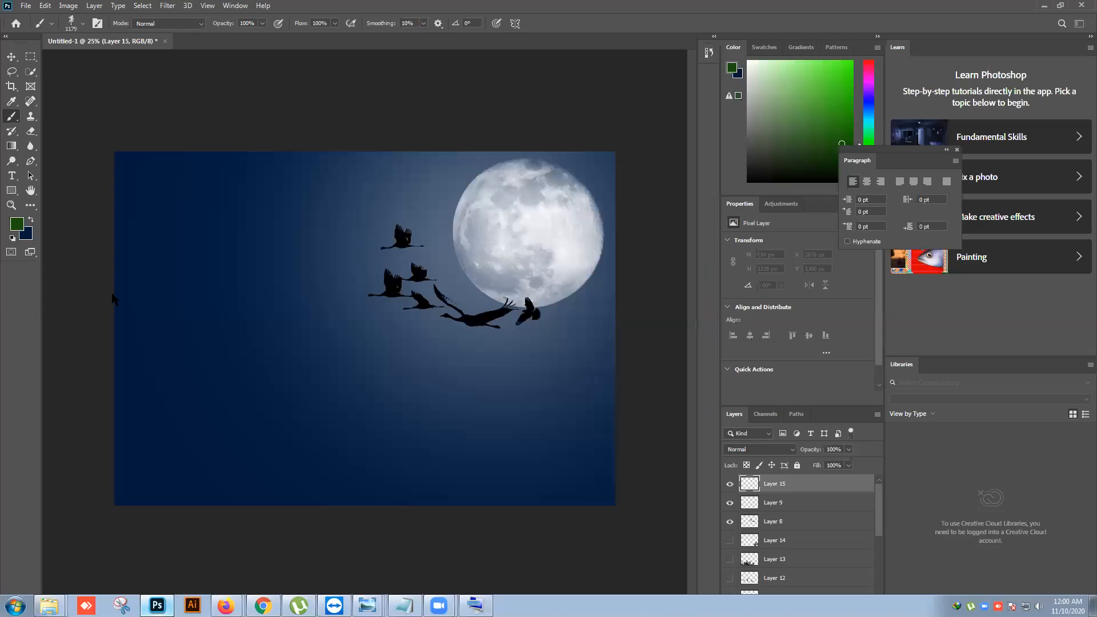
{"action": "right_click", "coordinate": [10, 118]}
{"action": "left_click", "coordinate": [82, 23]}
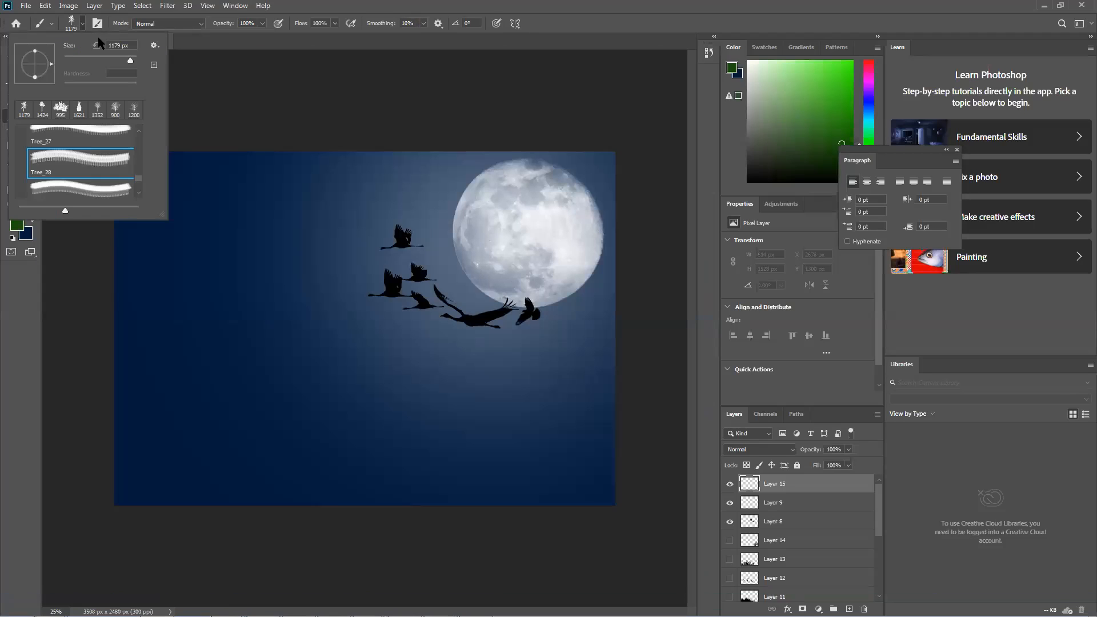
{"action": "left_click", "coordinate": [154, 46]}
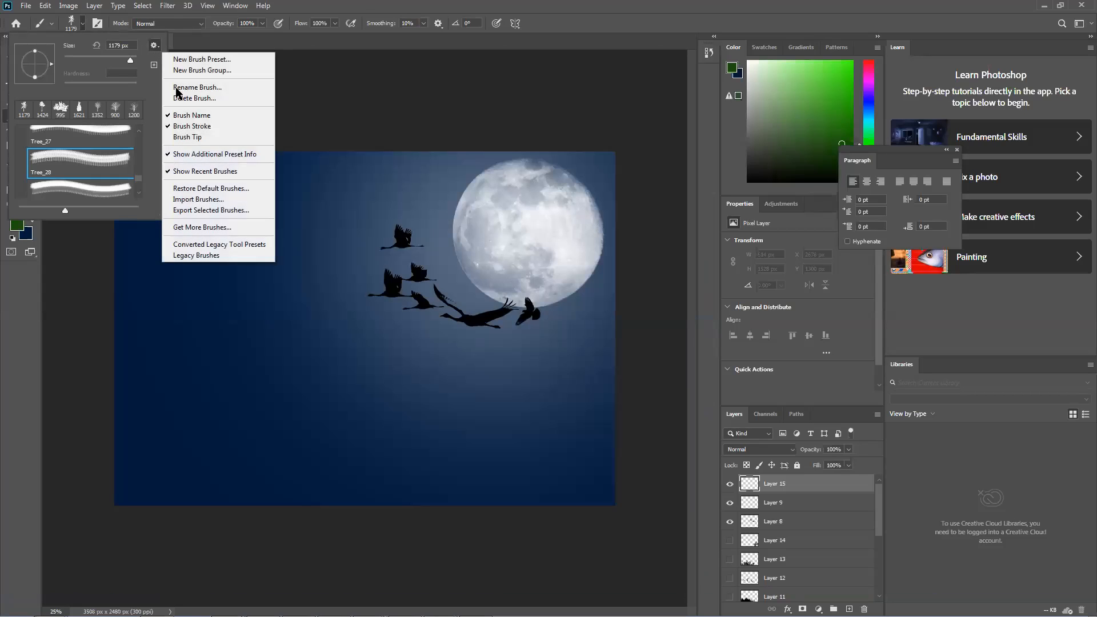
{"action": "left_click", "coordinate": [217, 200]}
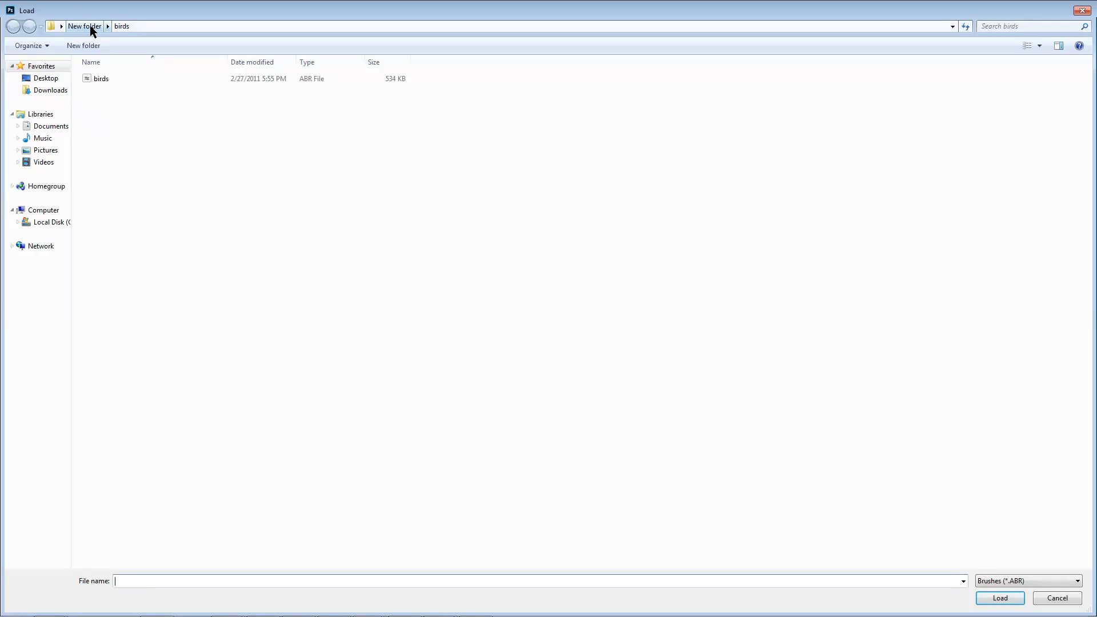
{"action": "left_click", "coordinate": [55, 92]}
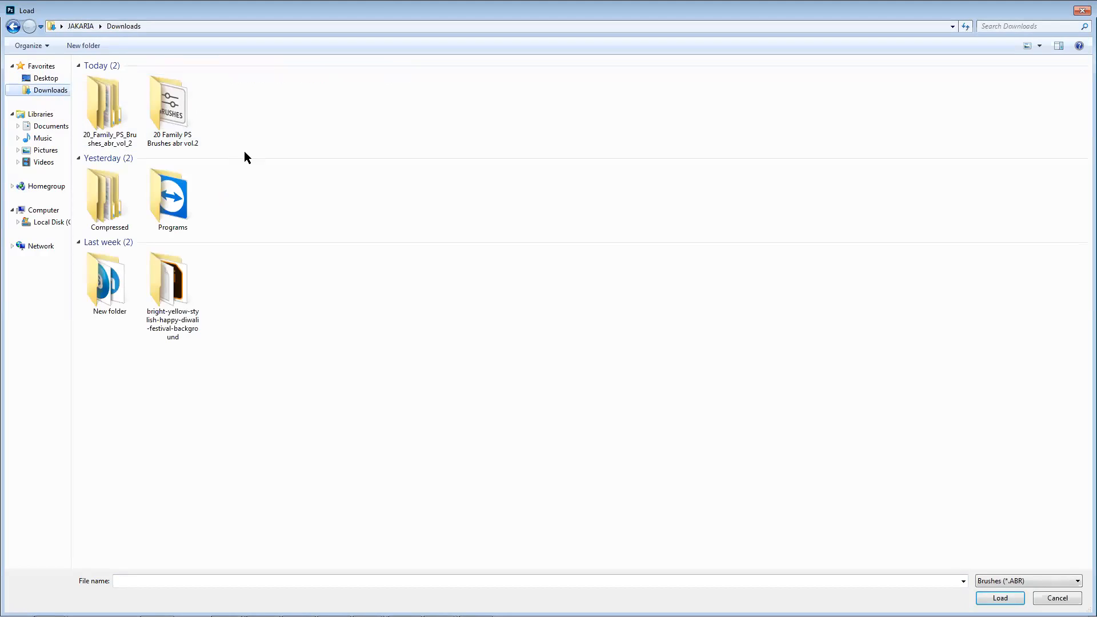
{"action": "double_click", "coordinate": [163, 120]}
{"action": "double_click", "coordinate": [142, 80]}
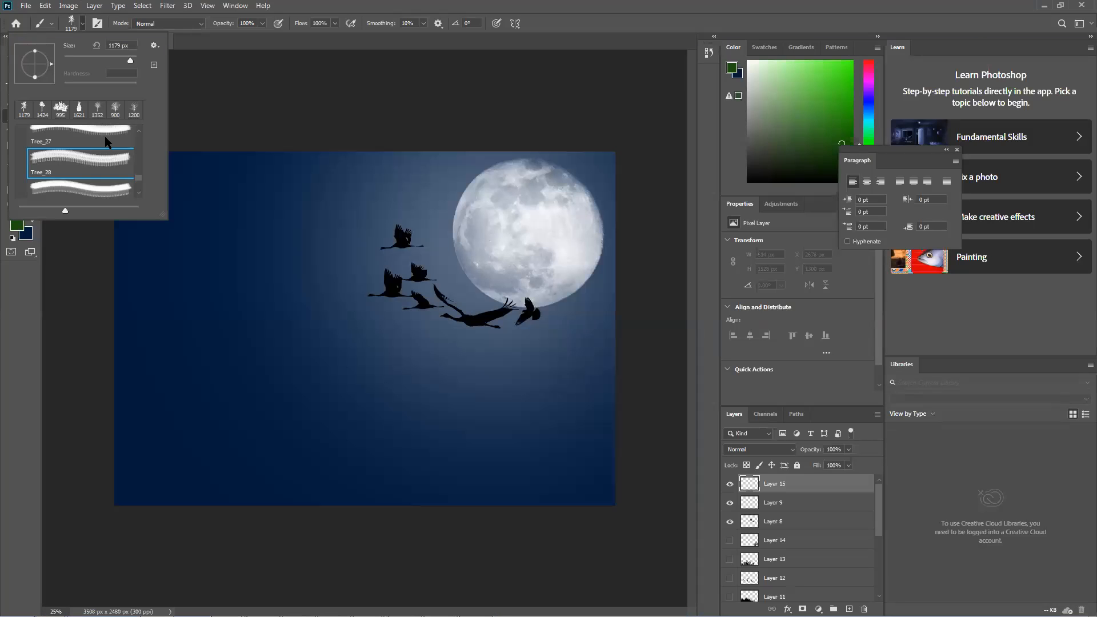
Step: Select the Family 2 brush from the 20 Family Brushes group
{"action": "scroll", "coordinate": [139, 178], "scroll_direction": "down", "scroll_amount": 5}
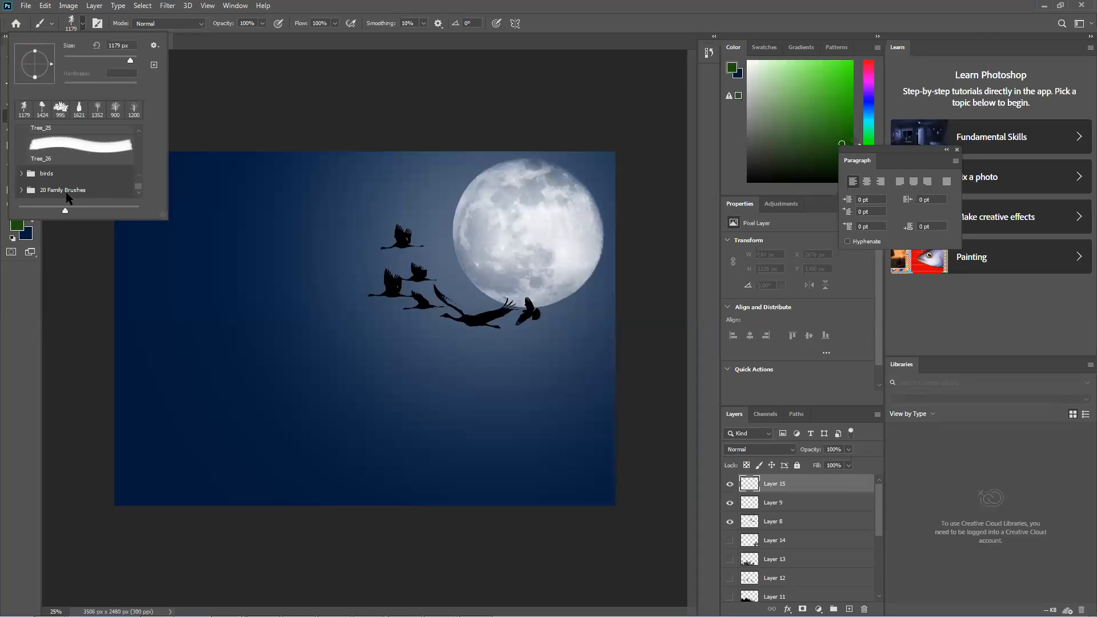
{"action": "left_click", "coordinate": [21, 190]}
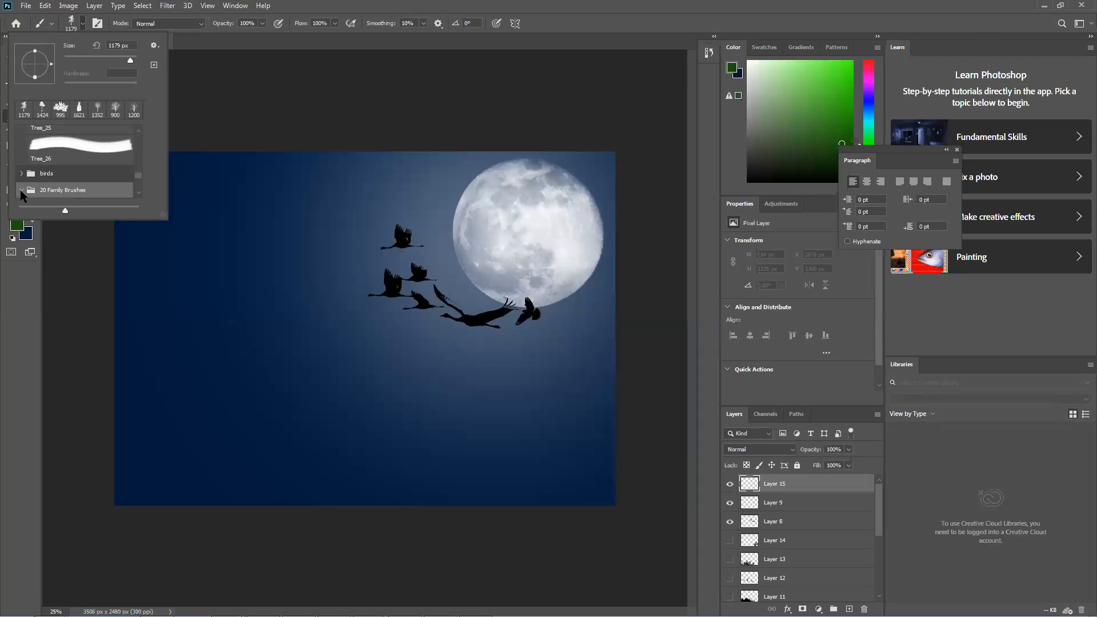
{"action": "scroll", "coordinate": [69, 191], "scroll_direction": "down", "scroll_amount": 2}
{"action": "left_click", "coordinate": [83, 149]}
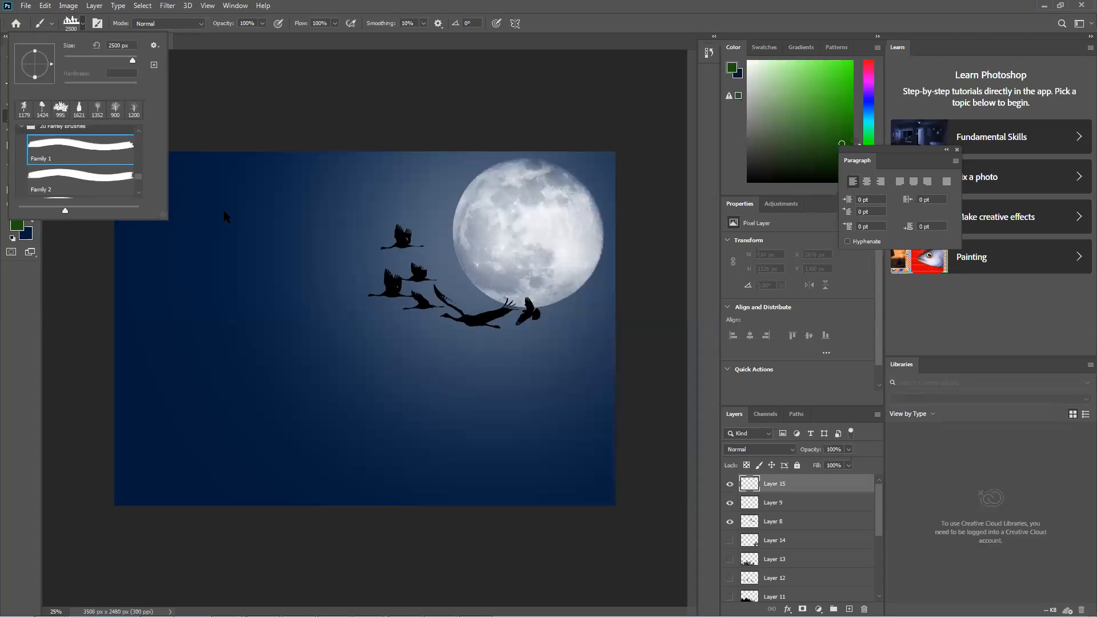
{"action": "left_click", "coordinate": [113, 179]}
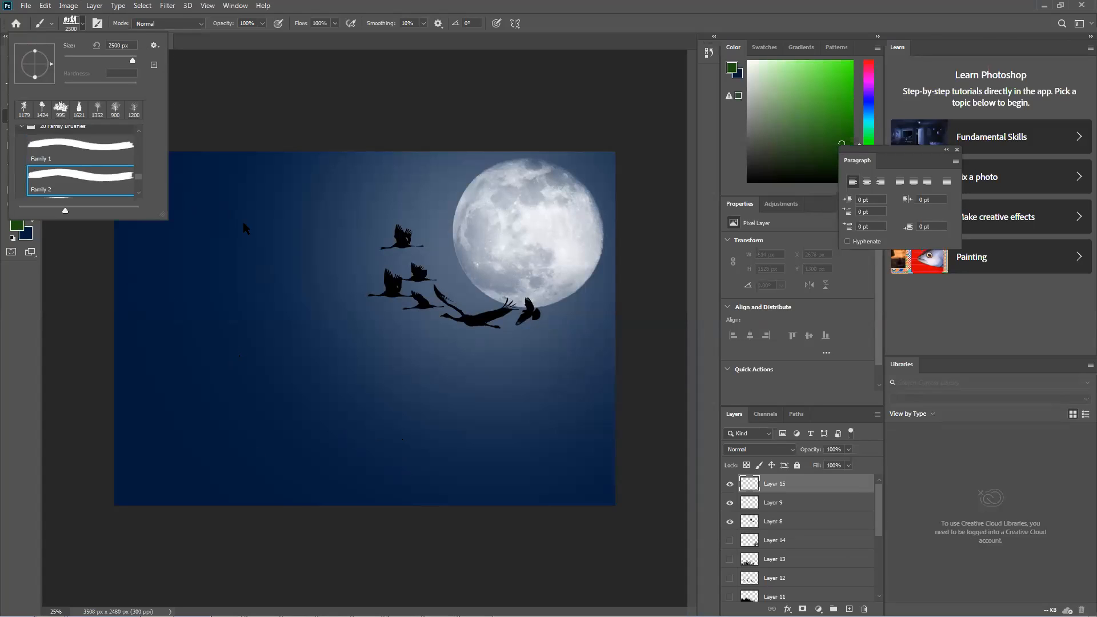
Step: Try stamping the Family 2 silhouette on the lower canvas in green and in white, undoing each stamp
{"action": "left_click", "coordinate": [338, 420]}
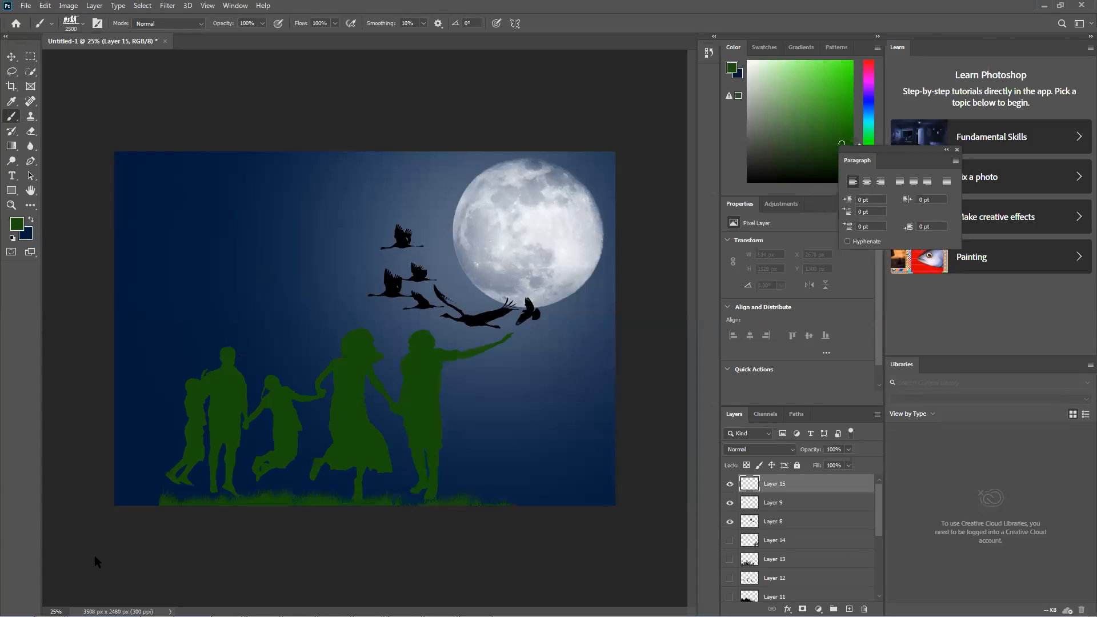
{"action": "key", "text": "ctrl+z"}
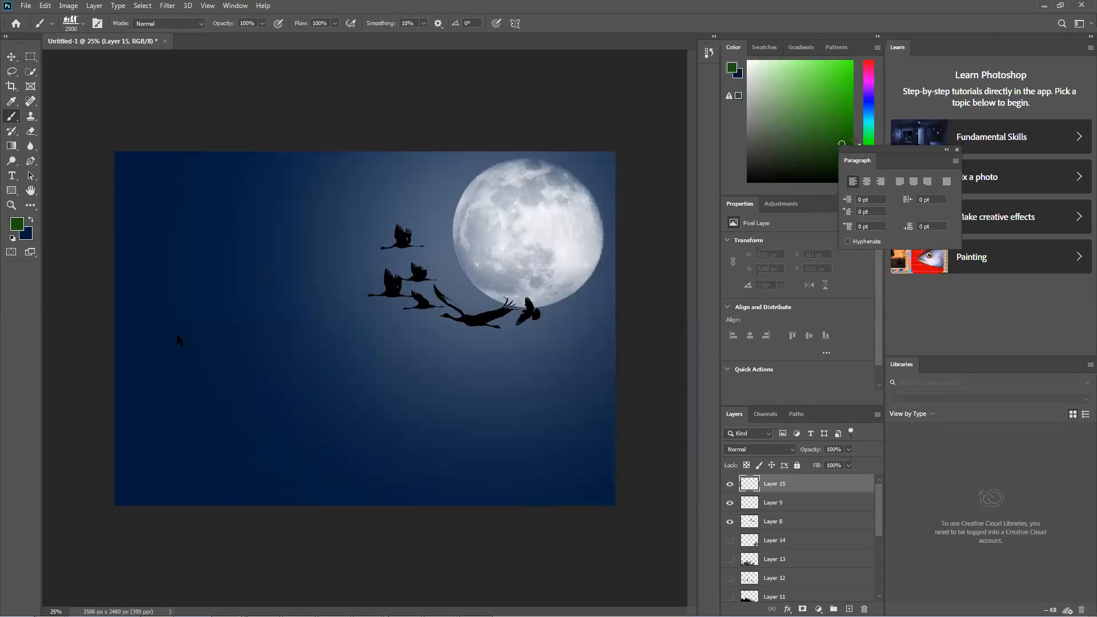
{"action": "left_click", "coordinate": [17, 224]}
{"action": "left_click_drag", "start_coordinate": [431, 285], "coordinate": [292, 235]}
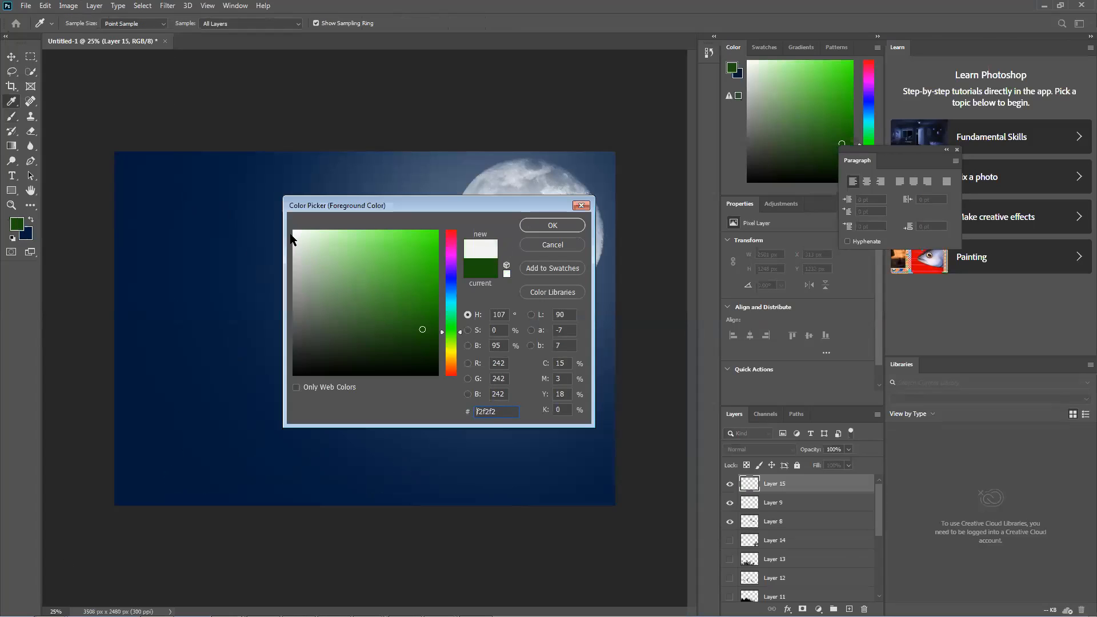
{"action": "left_click", "coordinate": [534, 224]}
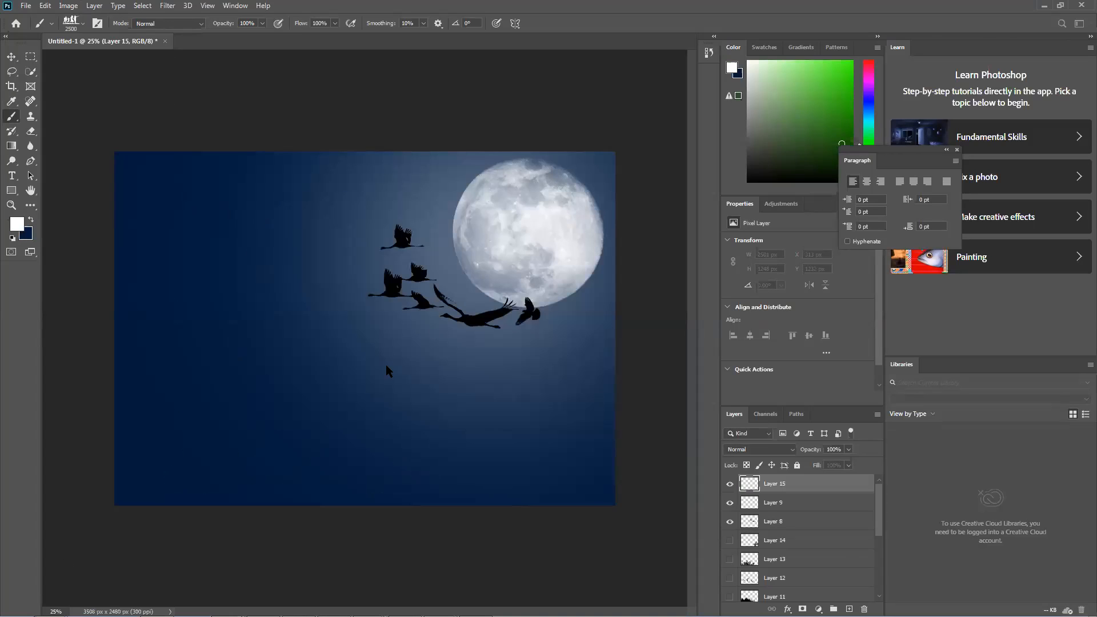
{"action": "left_click", "coordinate": [355, 420]}
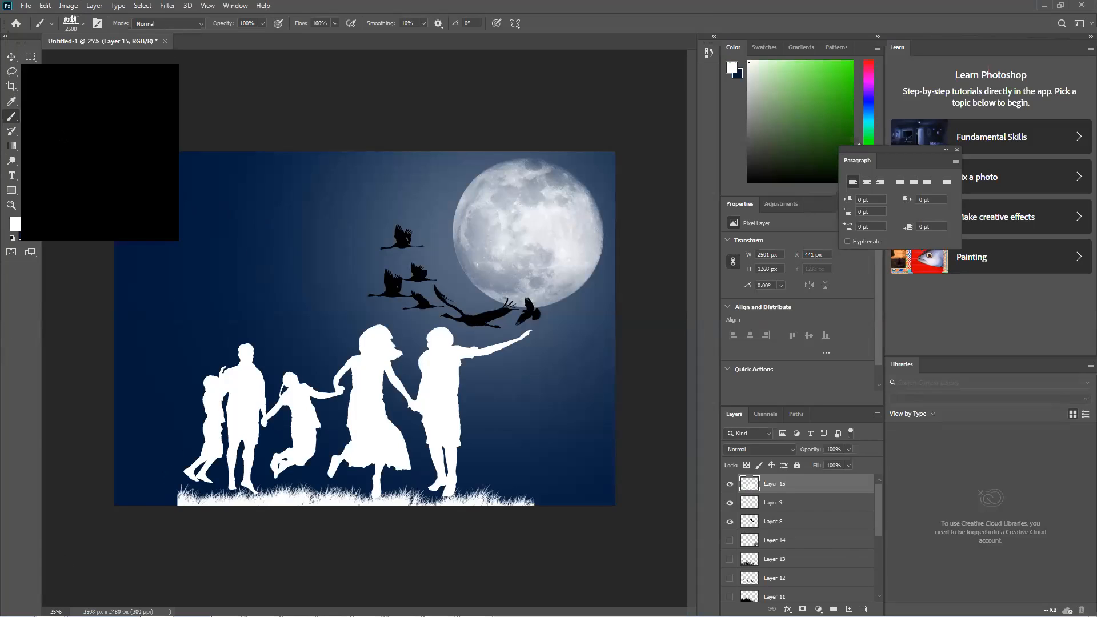
{"action": "key", "text": "ctrl+z"}
Step: Set the foreground colour to black and stamp the Family 2 silhouette once, with its grass along the canvas's lower edge
{"action": "left_click", "coordinate": [16, 224]}
{"action": "left_click_drag", "start_coordinate": [428, 309], "coordinate": [454, 383]}
{"action": "left_click", "coordinate": [557, 225]}
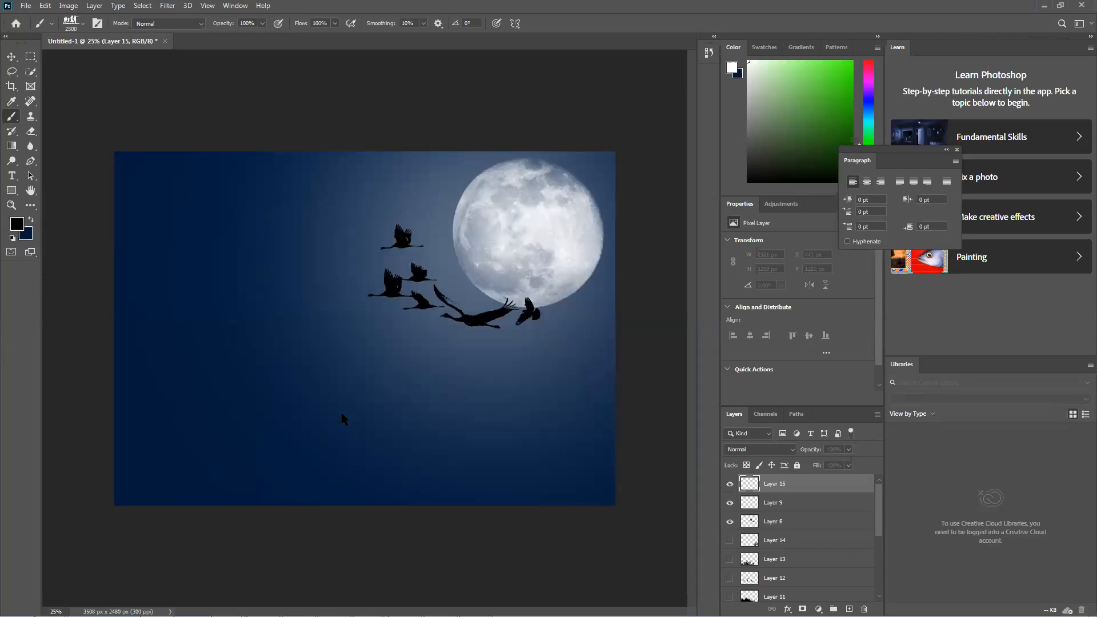
{"action": "left_click", "coordinate": [359, 413]}
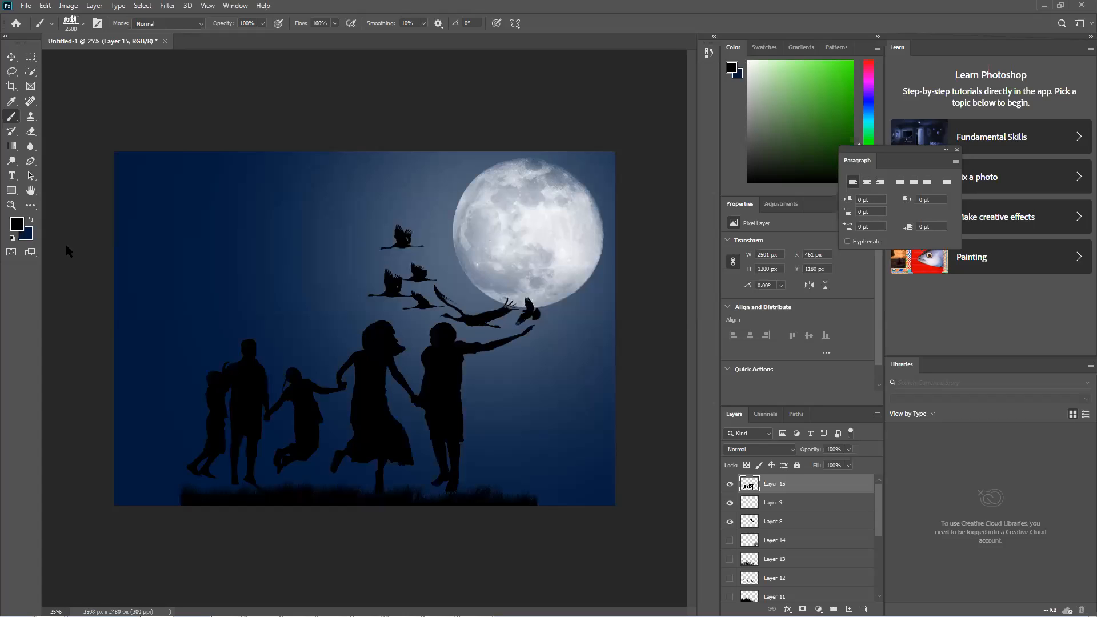
Step: Move the flying birds up so they overlap the moon, and shift the family silhouette slightly to the left
{"action": "left_click", "coordinate": [11, 57]}
{"action": "left_click_drag", "start_coordinate": [440, 233], "coordinate": [474, 166]}
{"action": "mouse_move", "coordinate": [452, 333]}
{"action": "left_mouse_down"}
{"action": "mouse_move", "coordinate": [431, 361]}
{"action": "mouse_move", "coordinate": [441, 350]}
{"action": "left_mouse_up"}
{"action": "left_click", "coordinate": [139, 161]}
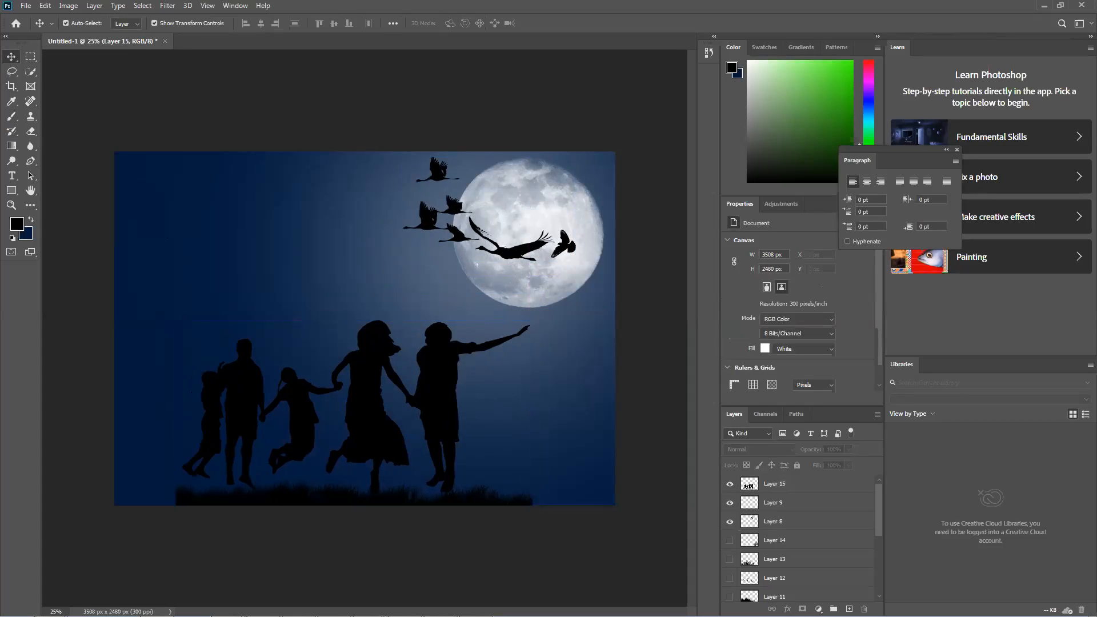
Step: Move the family silhouette to about X 1216 px, Y 1180 px, with its outstretched arm running past the canvas's right edge
{"action": "left_click", "coordinate": [283, 498]}
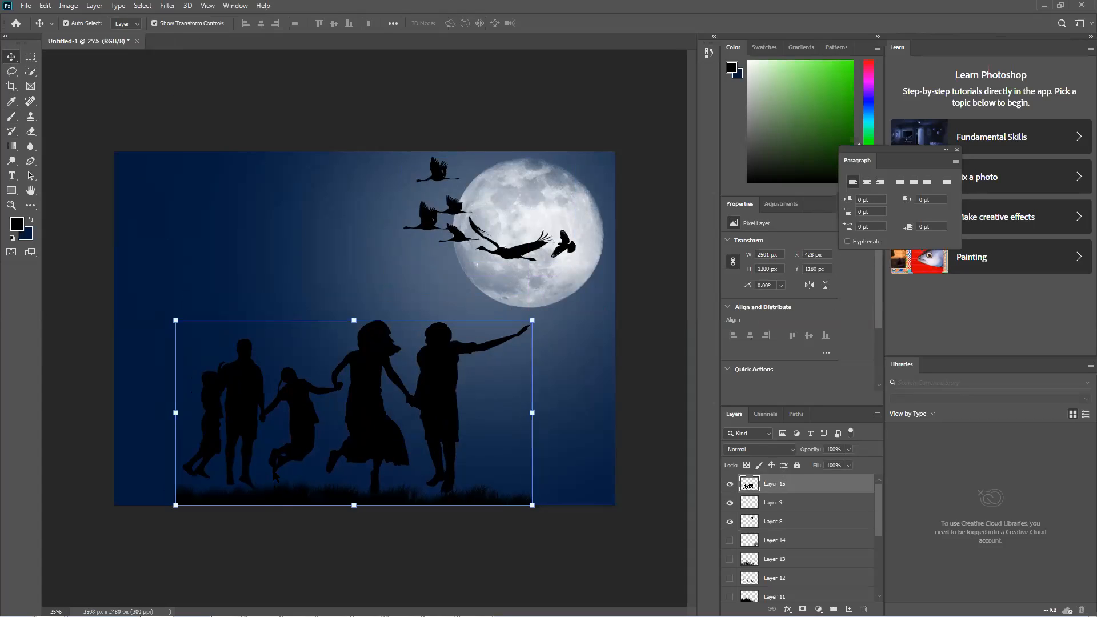
{"action": "left_click_drag", "start_coordinate": [360, 400], "coordinate": [474, 400]}
{"action": "left_click_drag", "start_coordinate": [479, 396], "coordinate": [482, 405]}
{"action": "left_click", "coordinate": [228, 501]}
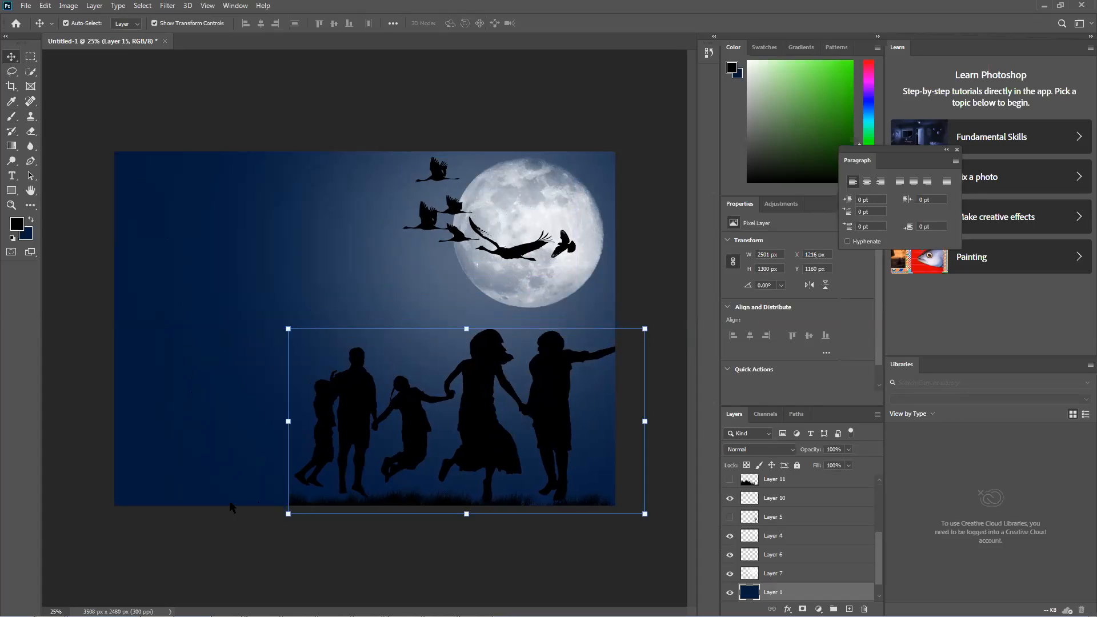
{"action": "left_click", "coordinate": [389, 434]}
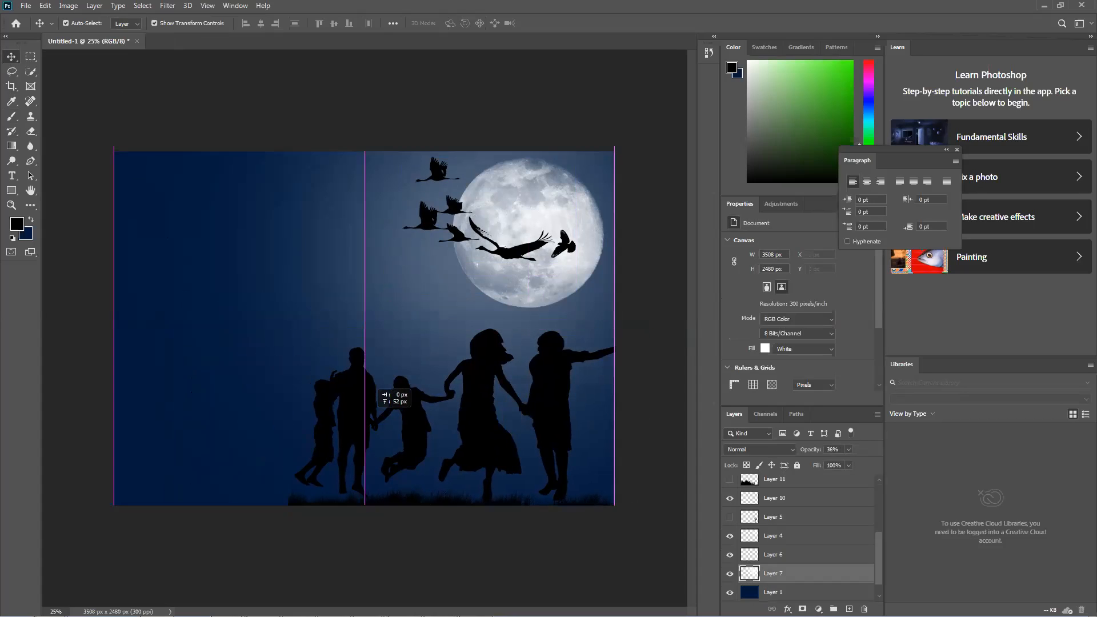
{"action": "left_click", "coordinate": [380, 387]}
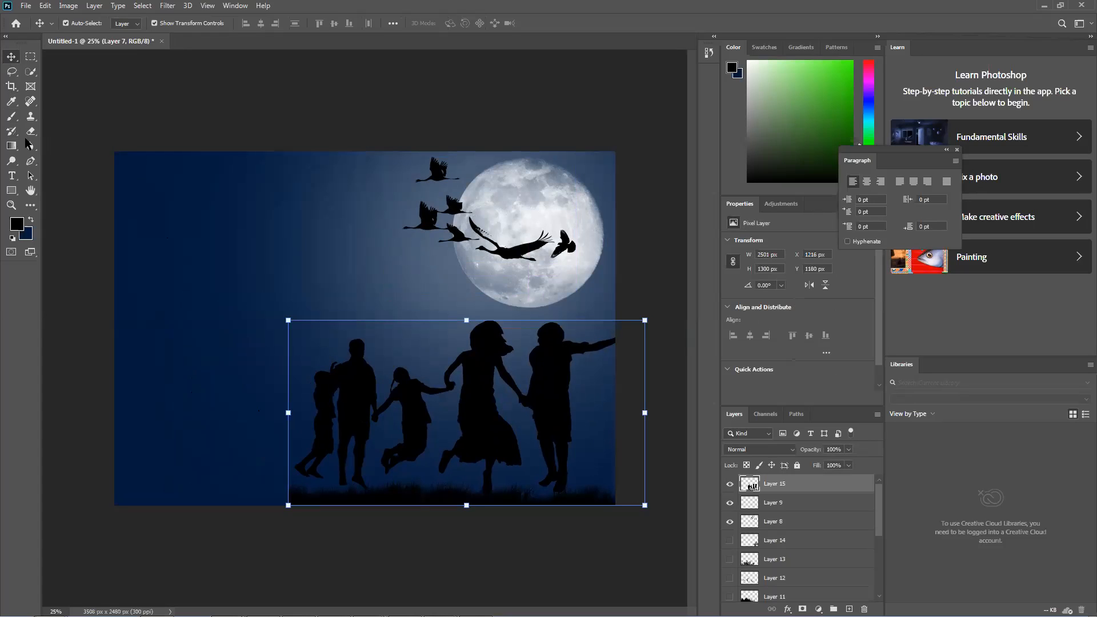
Step: Activate the Brush tool and select the Family 5 brush from the 20 Family Brushes group
{"action": "left_click", "coordinate": [17, 121]}
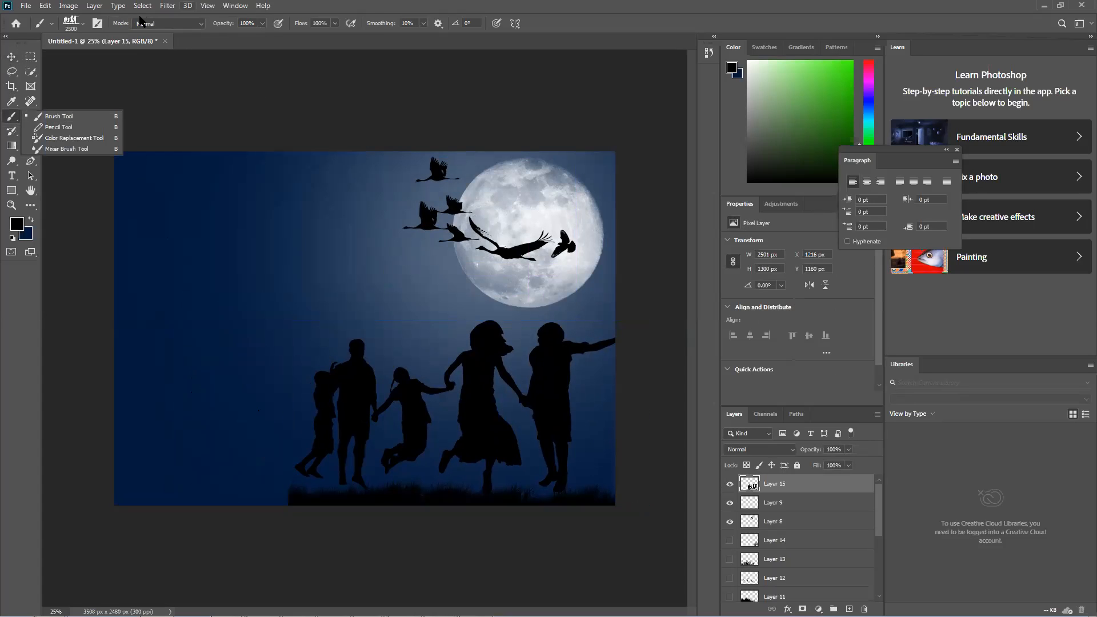
{"action": "left_click", "coordinate": [84, 23]}
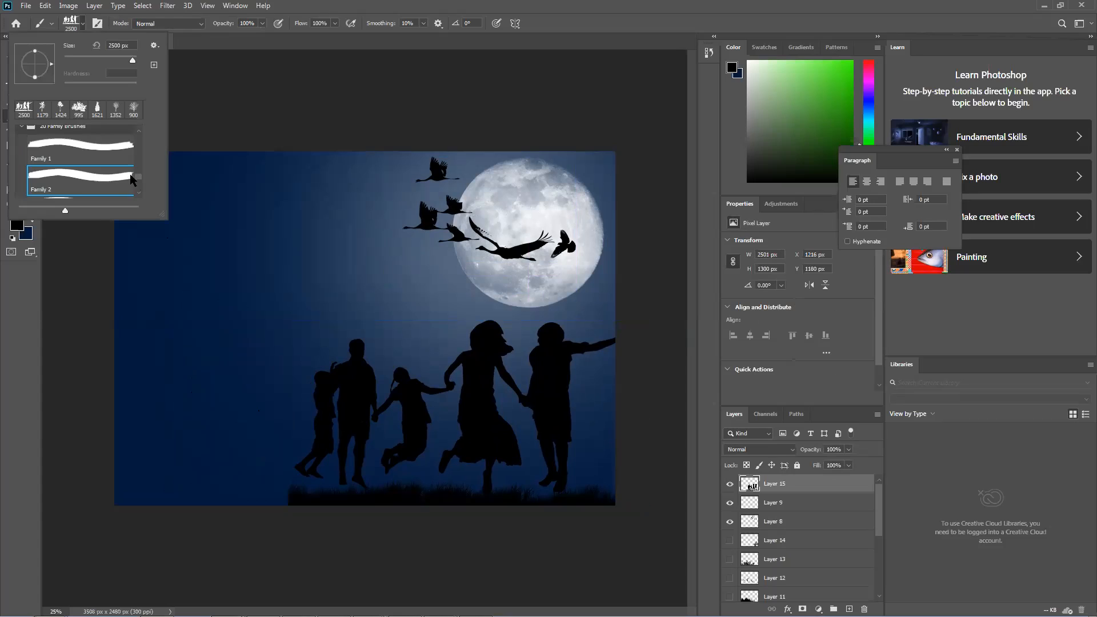
{"action": "scroll", "coordinate": [126, 189], "scroll_direction": "down", "scroll_amount": 2}
{"action": "left_click", "coordinate": [80, 173]}
{"action": "scroll", "coordinate": [108, 174], "scroll_direction": "down", "scroll_amount": 2}
{"action": "left_click", "coordinate": [108, 174]}
{"action": "scroll", "coordinate": [113, 199], "scroll_direction": "down", "scroll_amount": 2}
{"action": "left_click", "coordinate": [117, 178]}
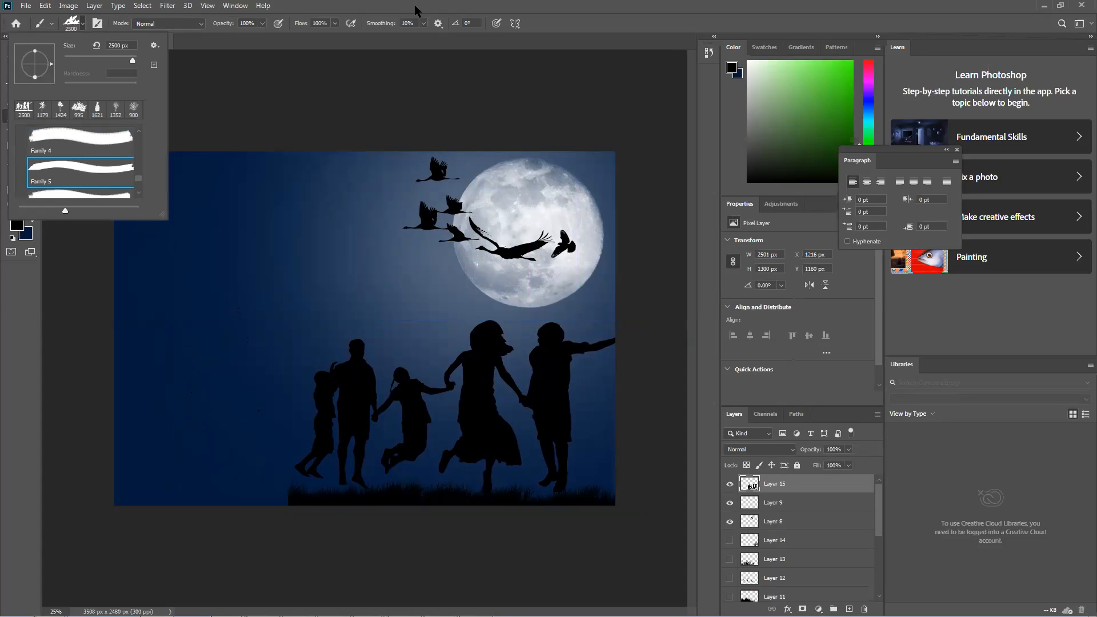
Step: Stamp the seated Family 5 silhouette at 1200 px in the canvas's lower-left corner and shift the silhouette layer to about X -87 px, Y 1100 px
{"action": "left_click", "coordinate": [551, 9]}
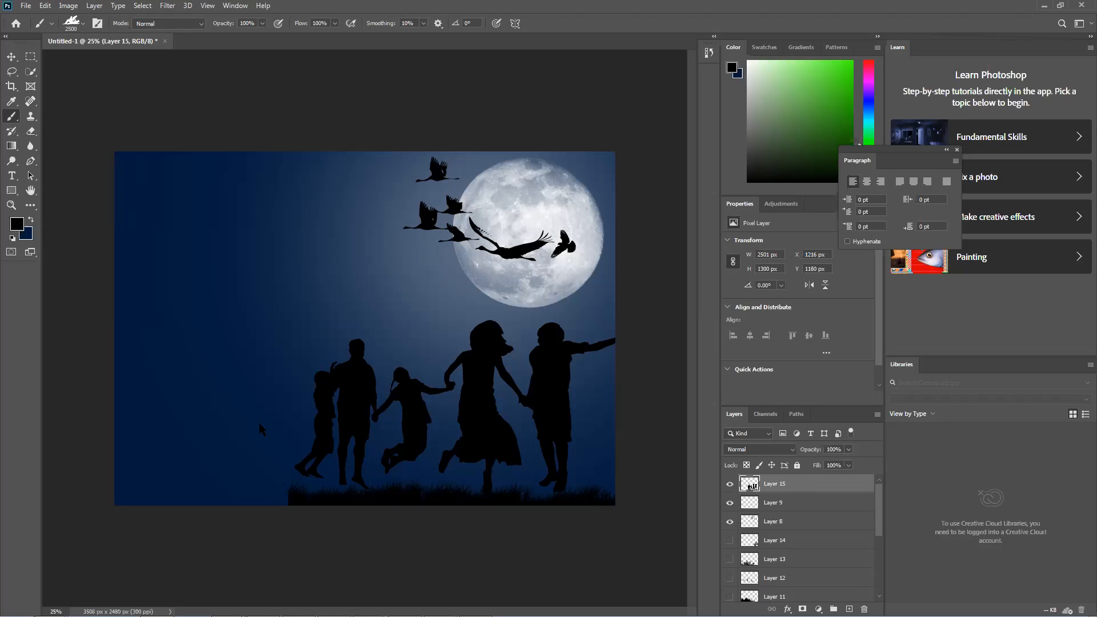
{"action": "left_click", "coordinate": [214, 457]}
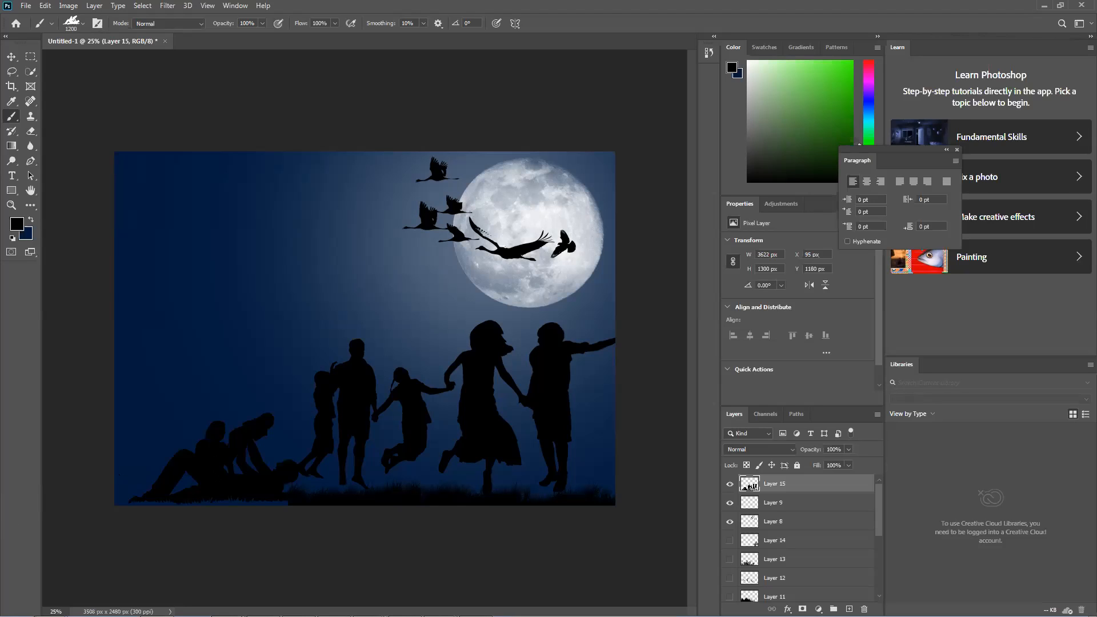
{"action": "key", "text": "ctrl+z"}
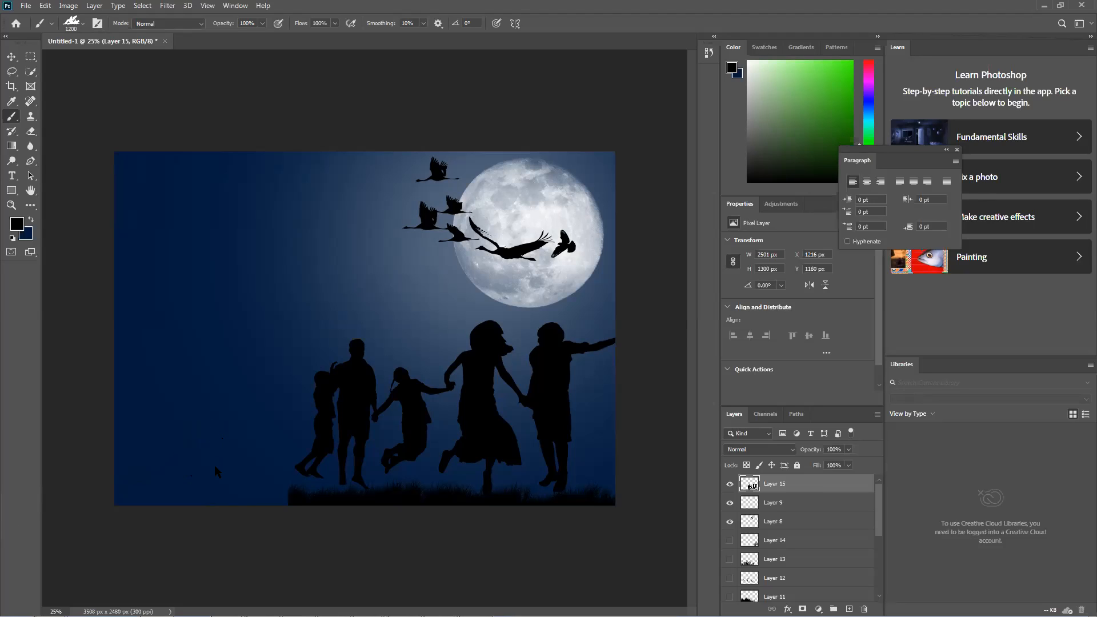
{"action": "left_click", "coordinate": [214, 465]}
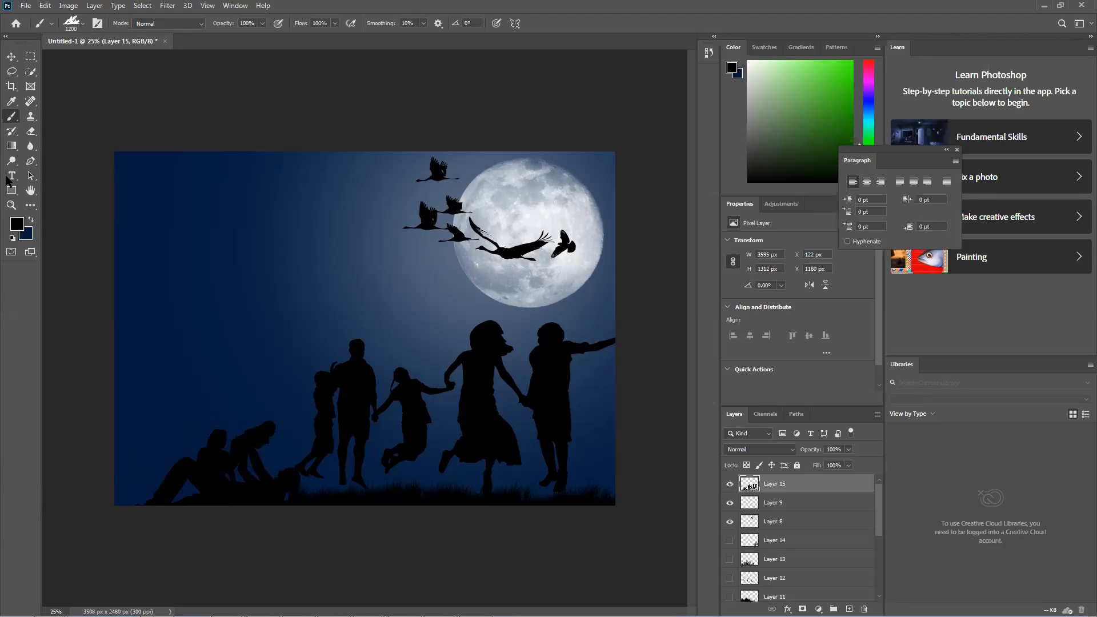
{"action": "left_click", "coordinate": [11, 57]}
{"action": "mouse_move", "coordinate": [351, 350]}
{"action": "left_mouse_down"}
{"action": "mouse_move", "coordinate": [334, 350]}
{"action": "mouse_move", "coordinate": [337, 330]}
{"action": "mouse_move", "coordinate": [321, 340]}
{"action": "left_mouse_up"}
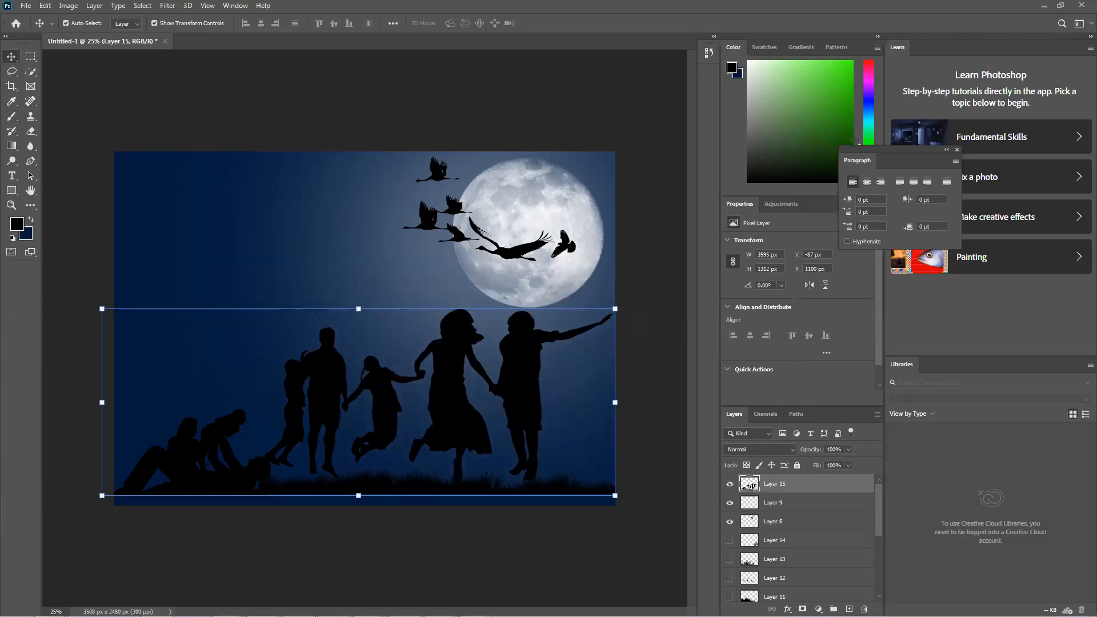
Step: Try recolouring the family silhouettes by loading Layer 15 as a selection and filling it with bright green
{"action": "left_click", "coordinate": [749, 484], "text": "ctrl"}
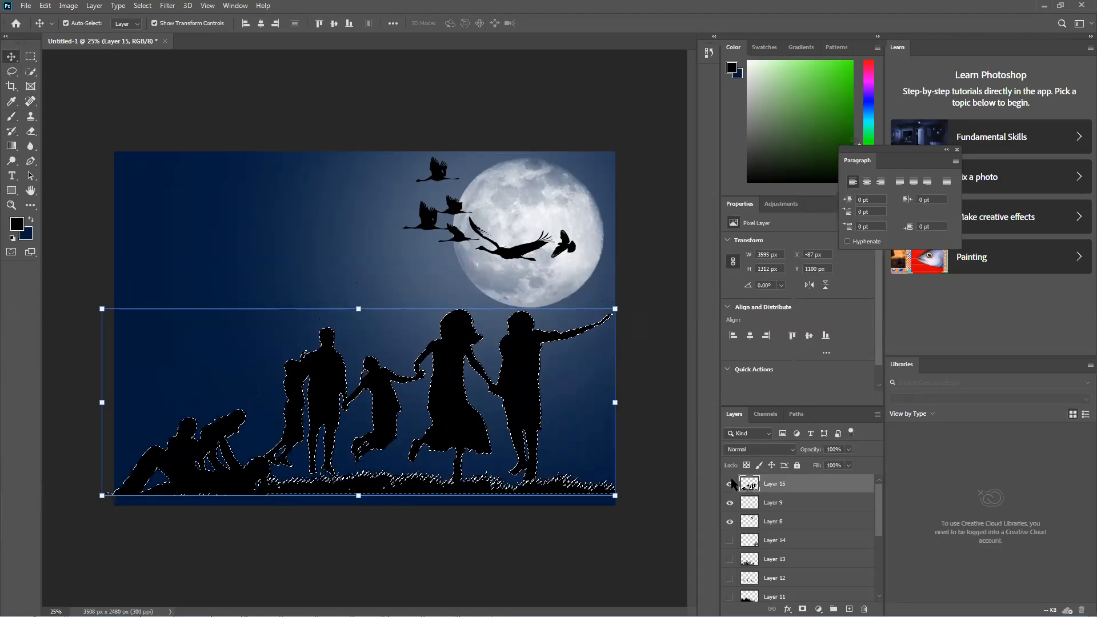
{"action": "left_click", "coordinate": [17, 224]}
{"action": "left_click", "coordinate": [437, 243]}
{"action": "left_click", "coordinate": [552, 225]}
{"action": "key", "text": "v"}
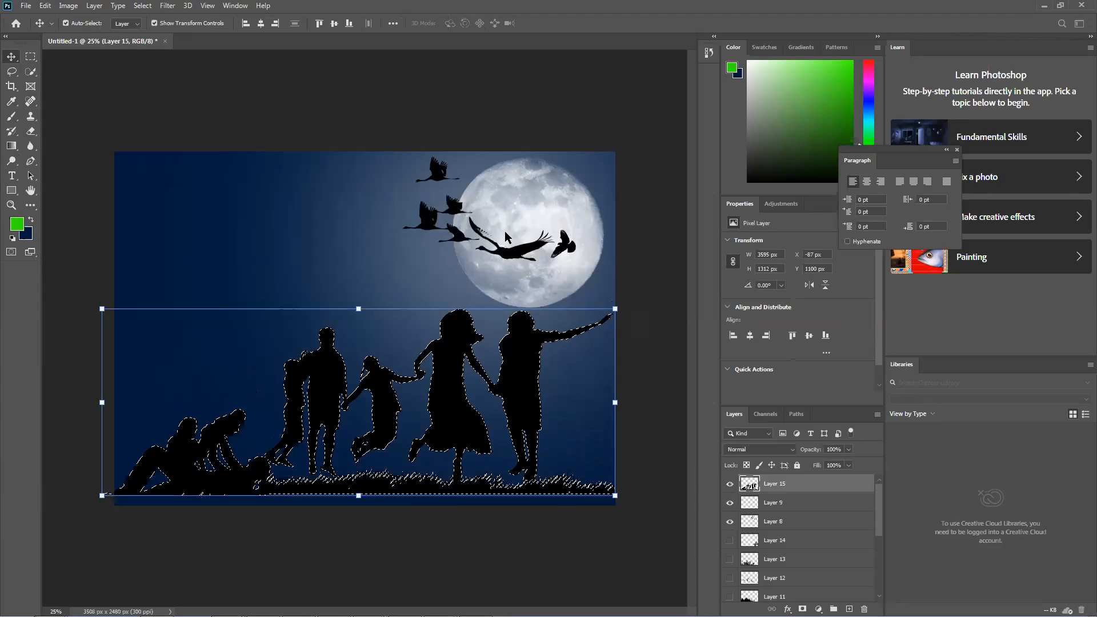
{"action": "key", "text": "alt+BackSpace"}
{"action": "key", "text": "ctrl+d"}
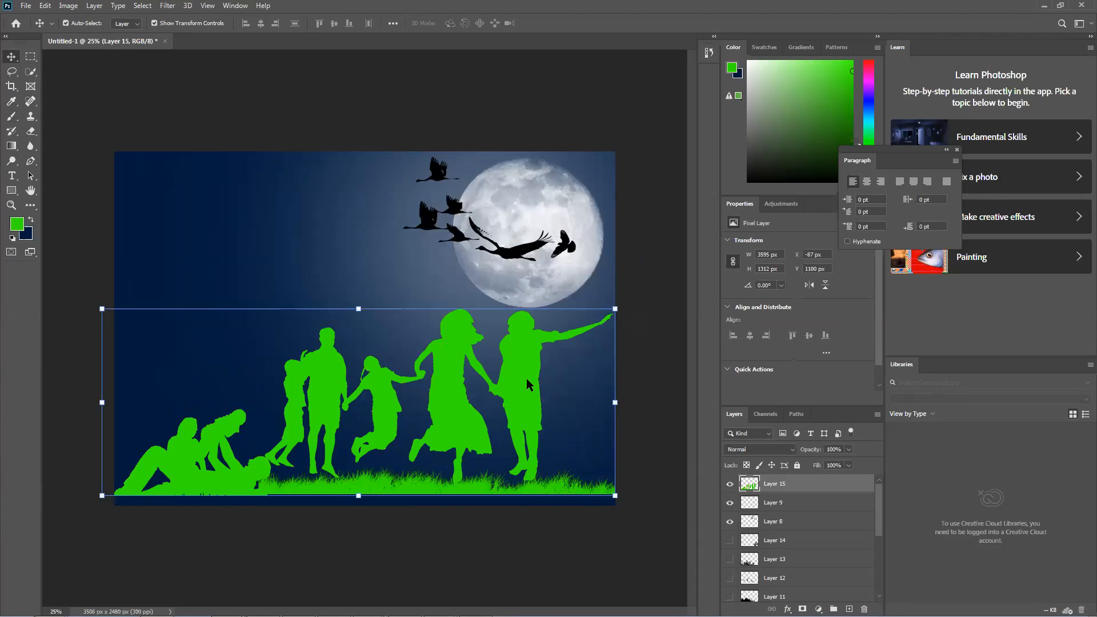
{"action": "key", "text": "ctrl+z"}
{"action": "key", "text": "ctrl+z"}
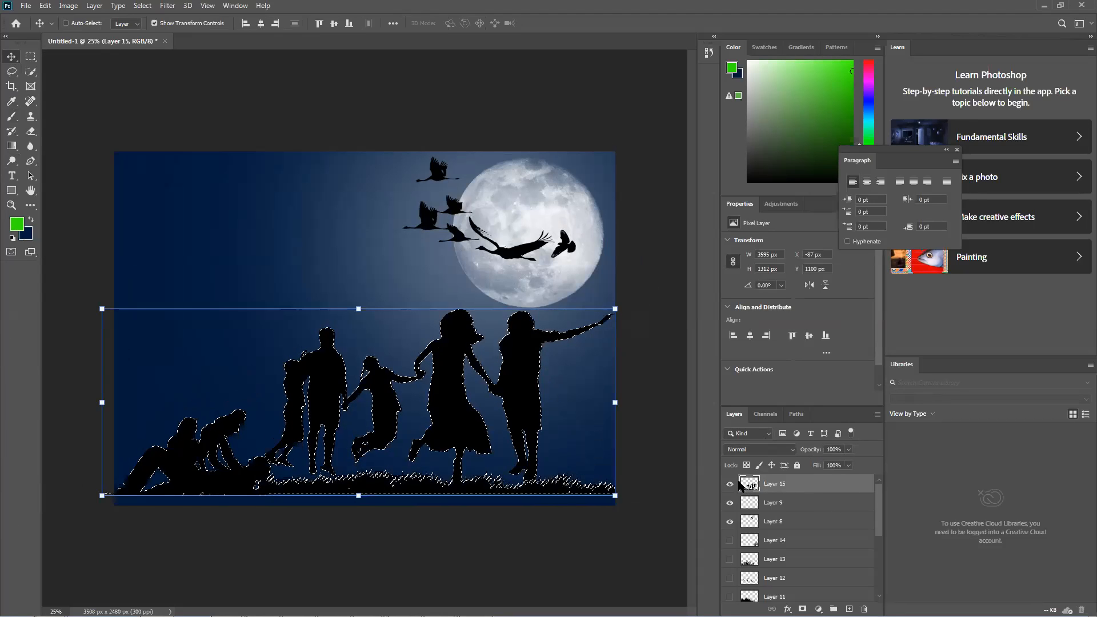
Step: Hide the family silhouette layer, Layer 15, and shrink the program window to reach the files on the desktop
{"action": "left_click", "coordinate": [730, 484]}
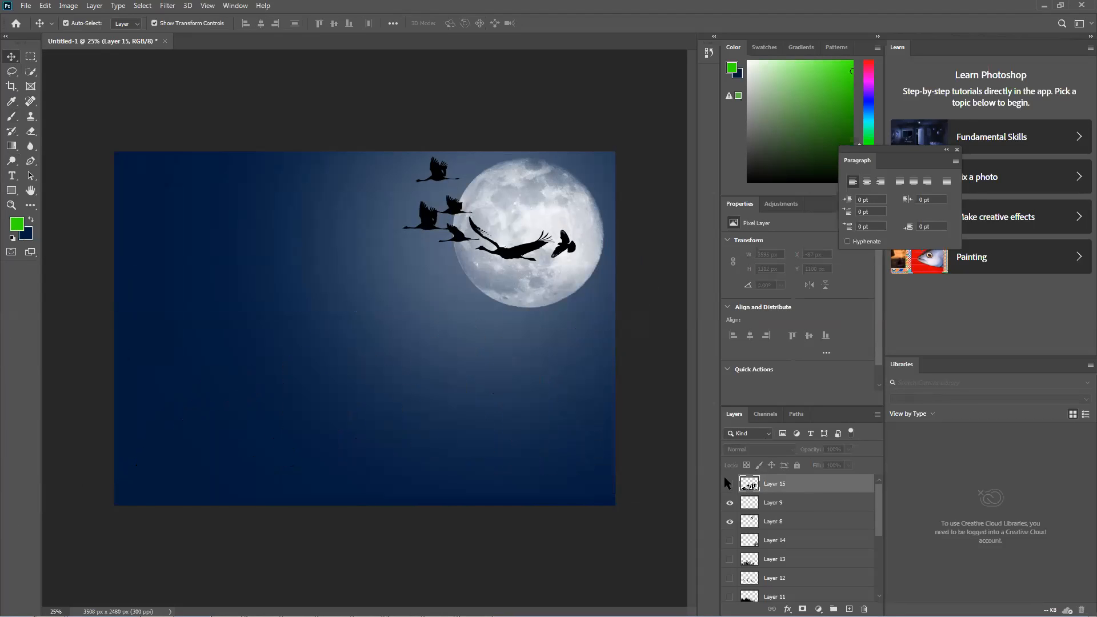
{"action": "left_click", "coordinate": [470, 539]}
{"action": "double_click", "coordinate": [385, 11]}
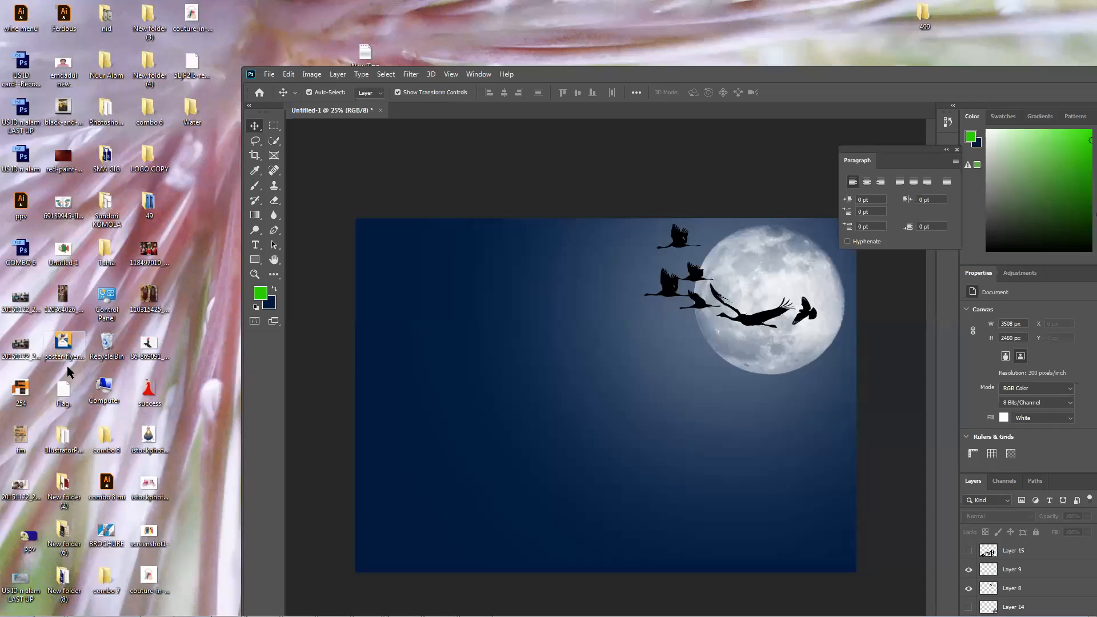
Step: Look through New folder (6) and New folder (8) on the desktop for an image to place
{"action": "left_click", "coordinate": [74, 543]}
{"action": "double_click", "coordinate": [74, 543]}
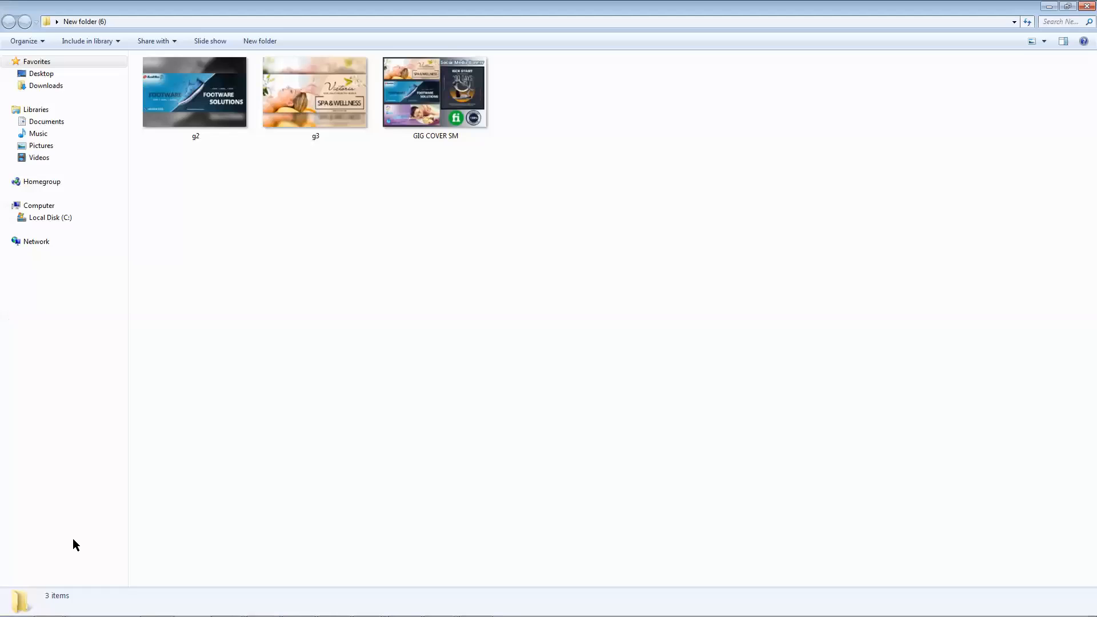
{"action": "left_click", "coordinate": [1088, 9]}
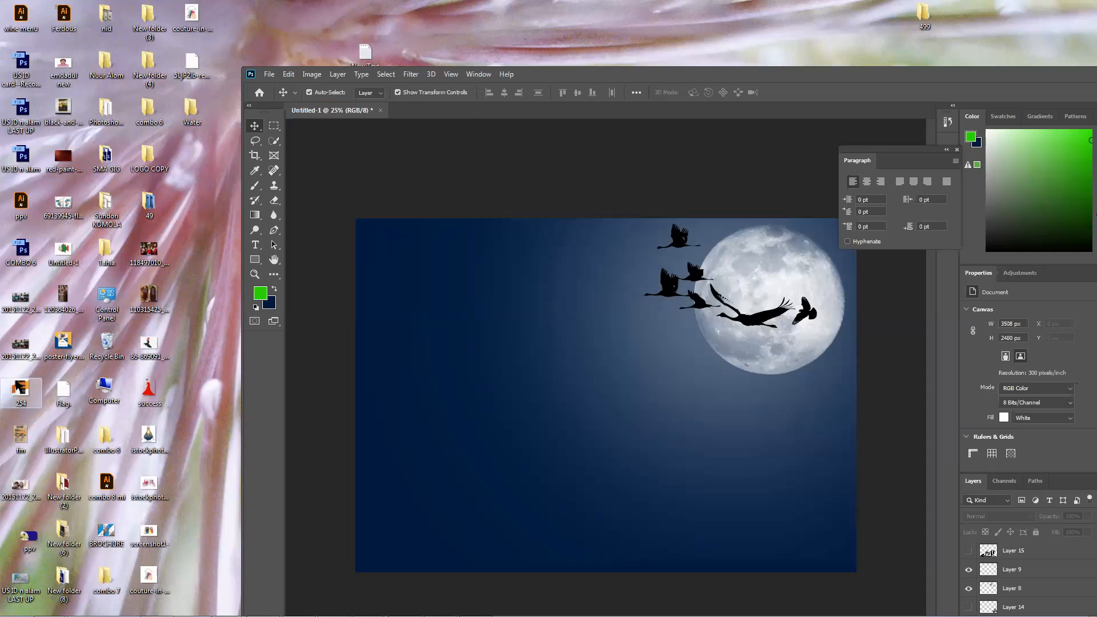
{"action": "double_click", "coordinate": [72, 577]}
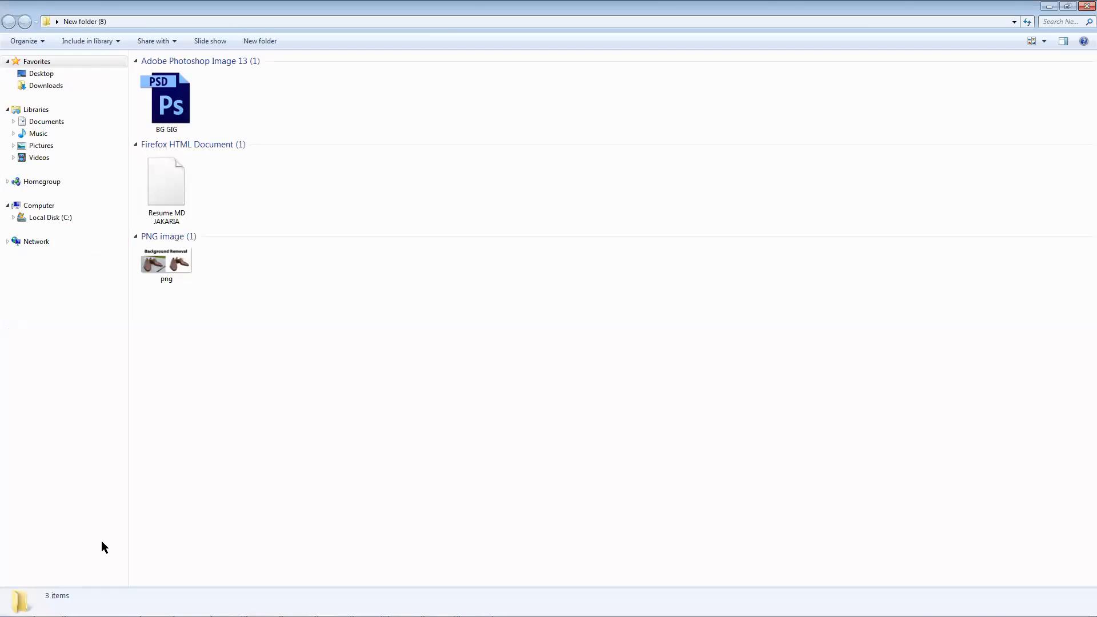
{"action": "left_click", "coordinate": [1088, 9]}
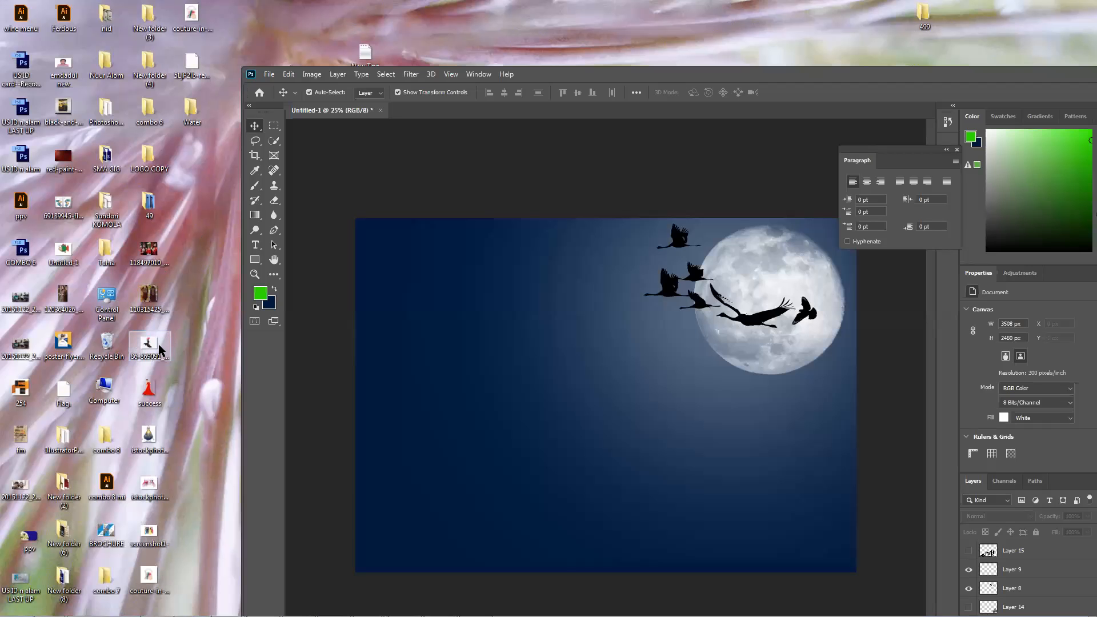
{"action": "left_click_drag", "start_coordinate": [147, 350], "coordinate": [474, 432]}
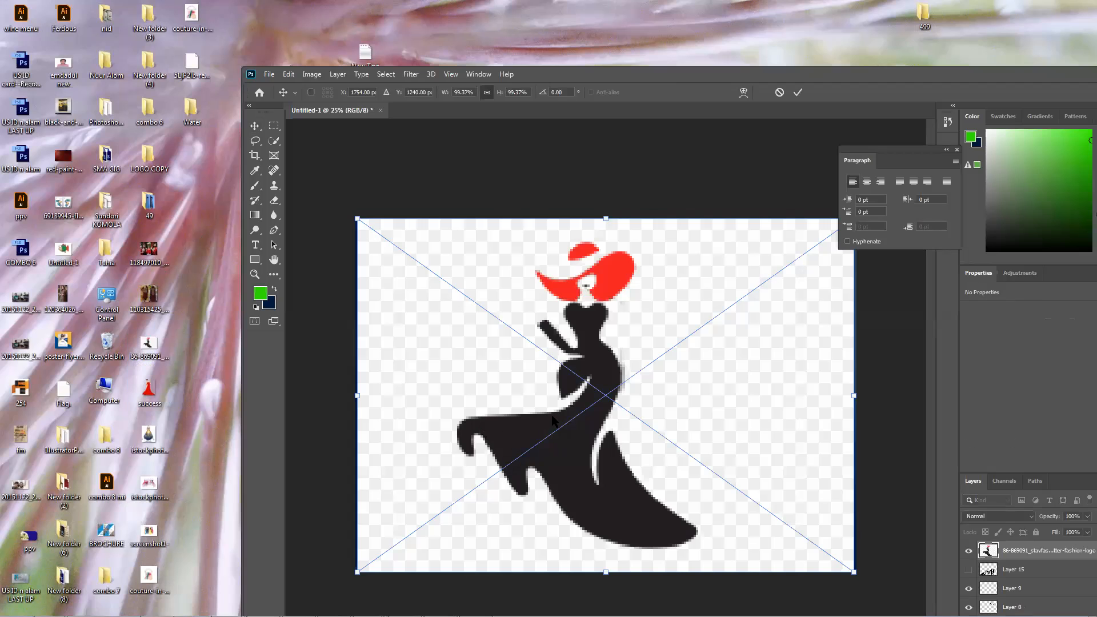
{"action": "key", "text": "Escape"}
{"action": "left_click", "coordinate": [148, 343]}
{"action": "left_click_drag", "start_coordinate": [149, 340], "coordinate": [183, 297]}
Step: Place the success image of the woman in a red dress at about X 1858 px, Y 397 px and rasterize its layer
{"action": "left_click_drag", "start_coordinate": [151, 391], "coordinate": [592, 457]}
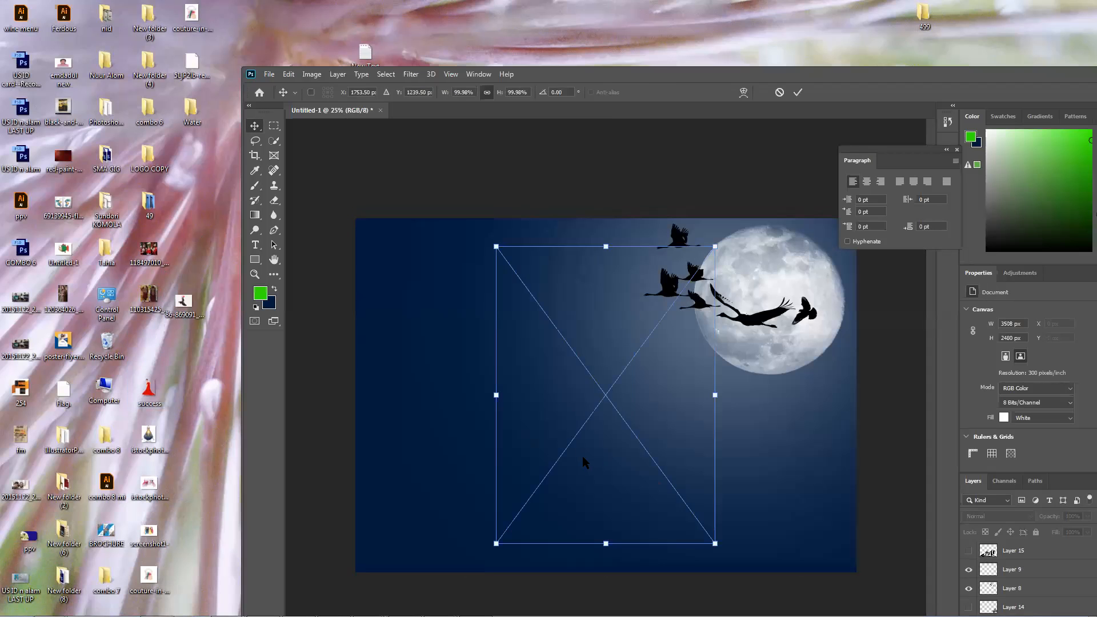
{"action": "double_click", "coordinate": [700, 79]}
{"action": "key", "text": "Return"}
{"action": "left_click_drag", "start_coordinate": [379, 412], "coordinate": [475, 405]}
{"action": "right_click", "coordinate": [839, 488]}
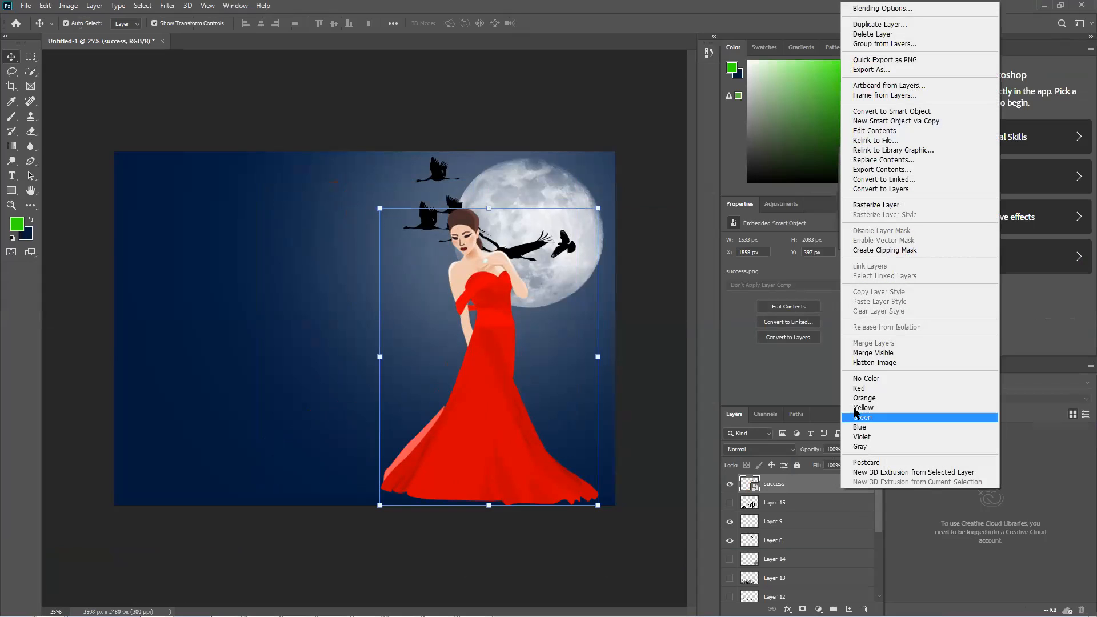
{"action": "left_click", "coordinate": [878, 206]}
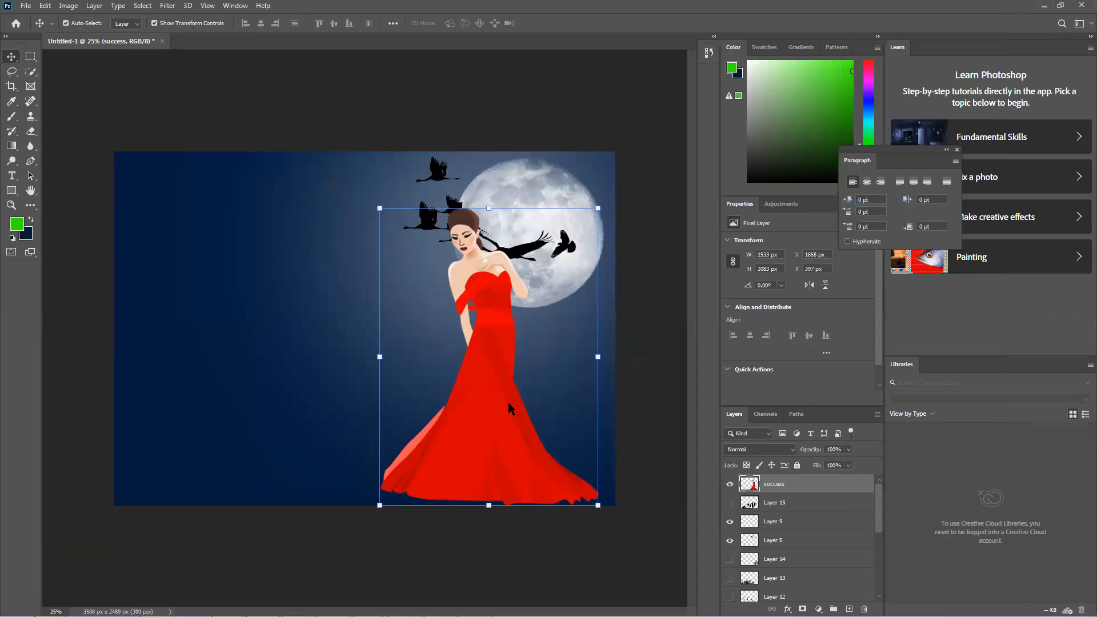
{"action": "left_click", "coordinate": [68, 6]}
{"action": "mouse_move", "coordinate": [109, 38]}
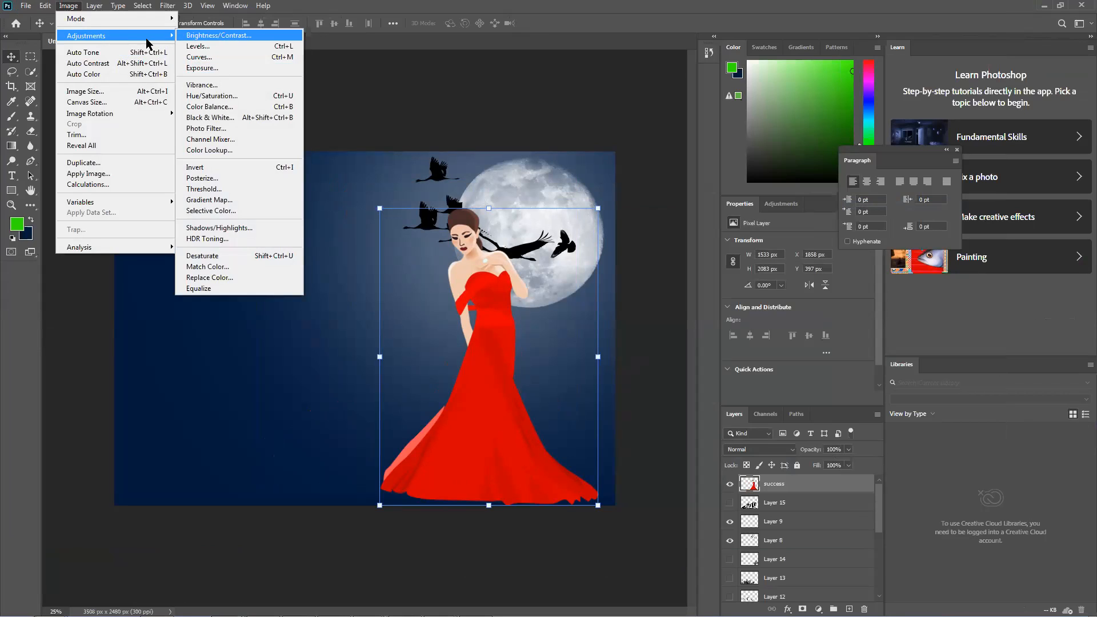
{"action": "left_click", "coordinate": [240, 68]}
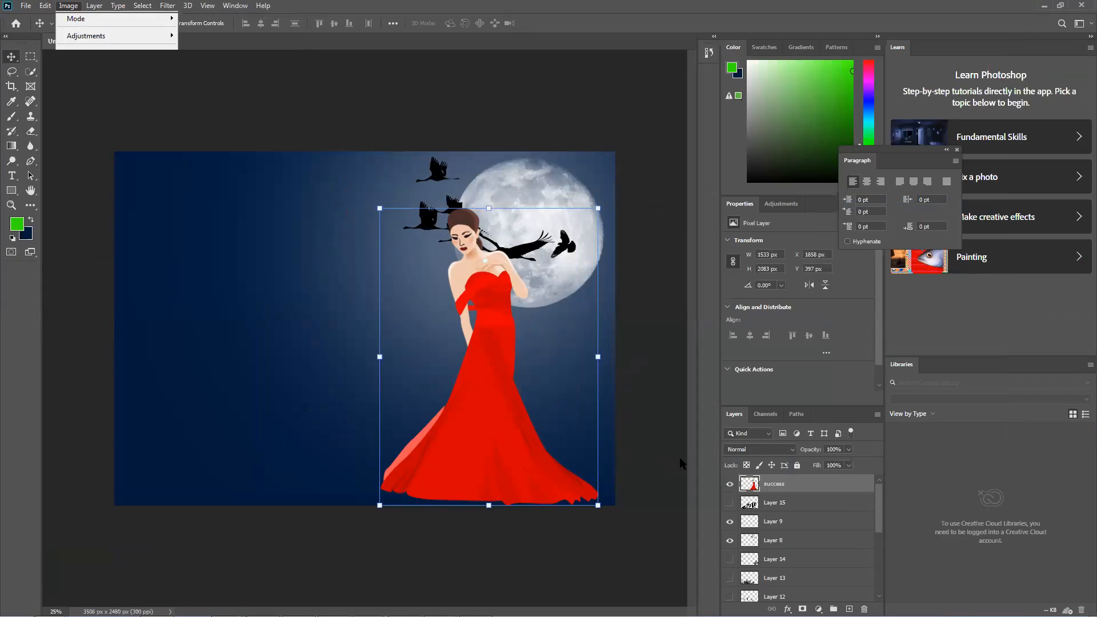
{"action": "right_click", "coordinate": [791, 483]}
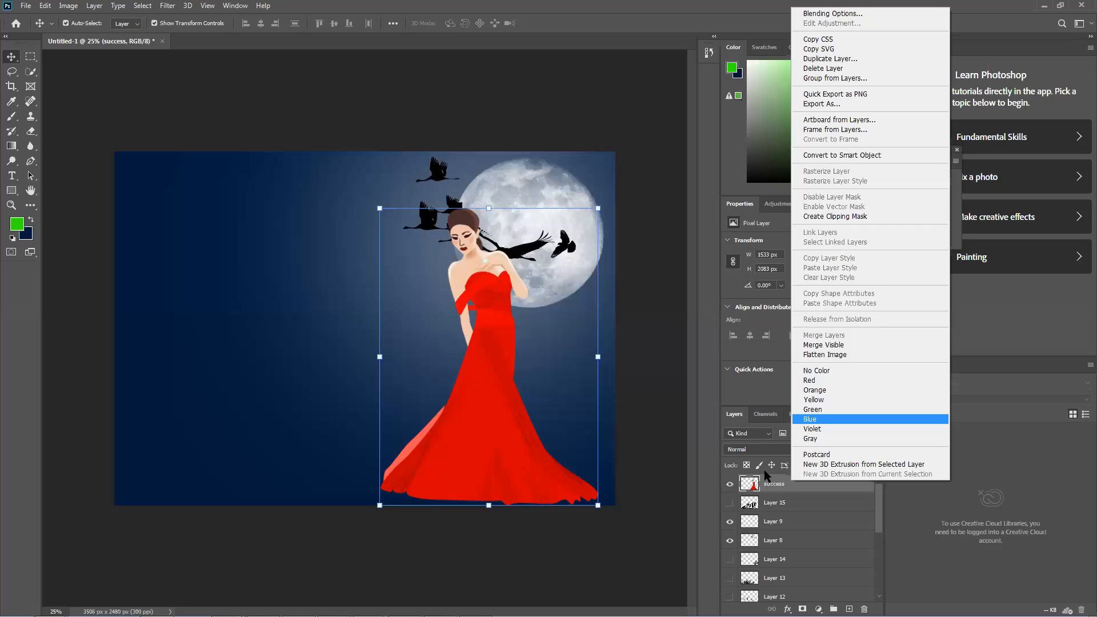
{"action": "left_click", "coordinate": [763, 485]}
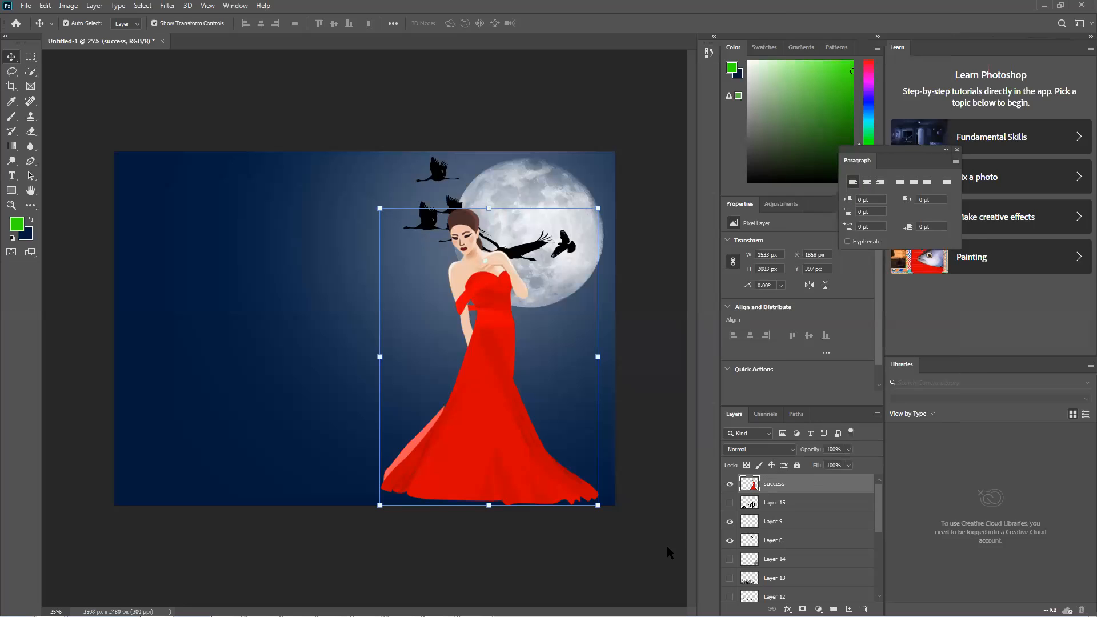
Step: Add a Color Overlay in black (000000) to the woman's layer
{"action": "right_click", "coordinate": [788, 483]}
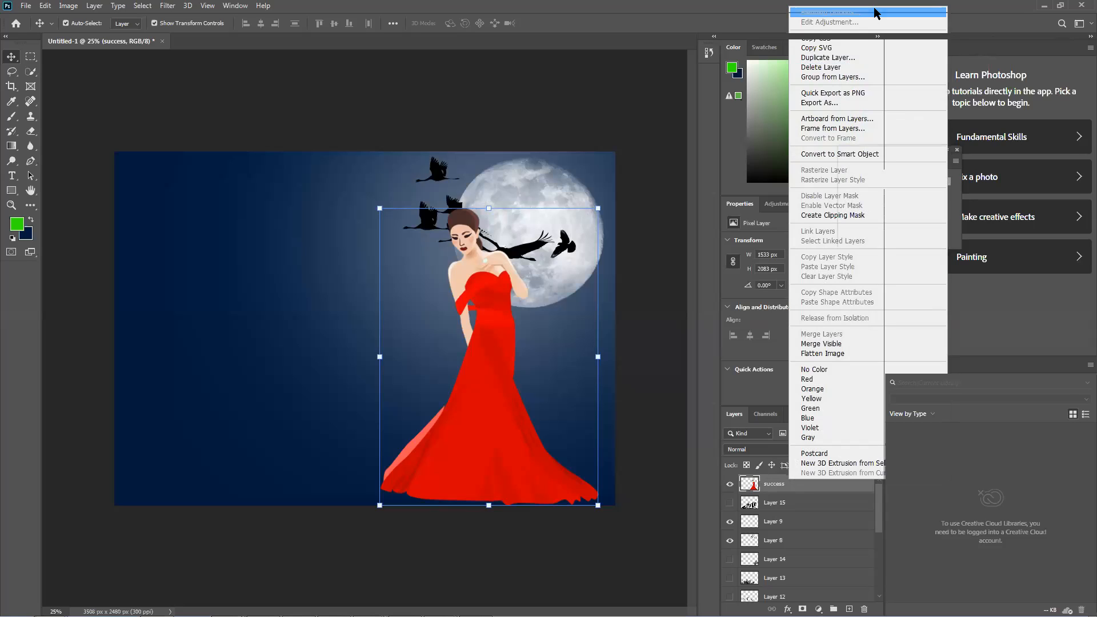
{"action": "left_click", "coordinate": [874, 11]}
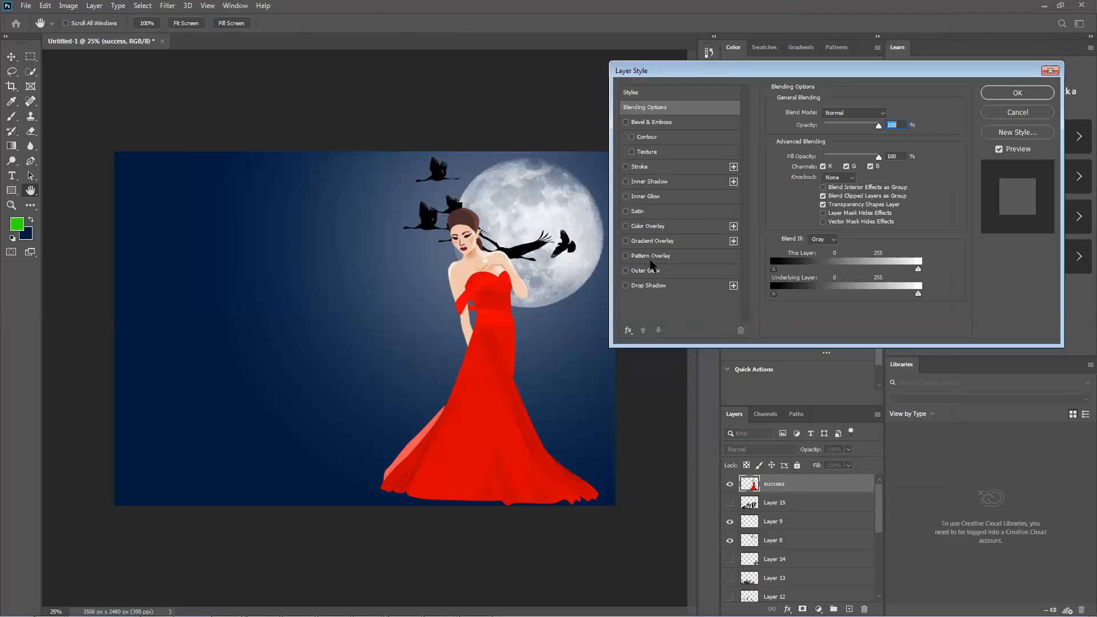
{"action": "left_click", "coordinate": [641, 227]}
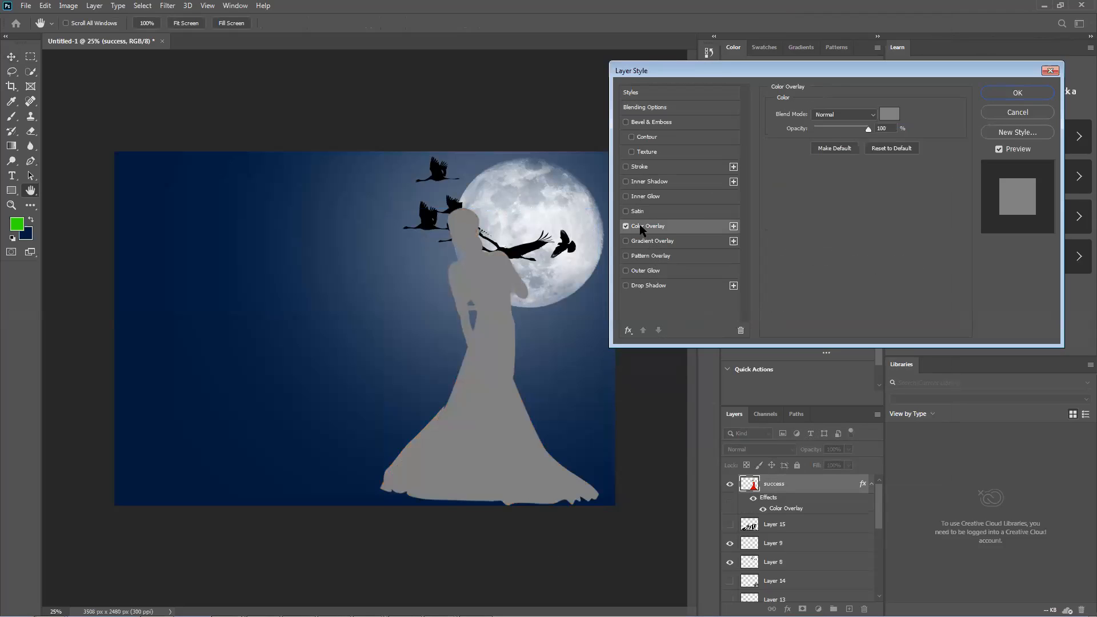
{"action": "left_click", "coordinate": [887, 113]}
{"action": "type", "text": "ff0000"}
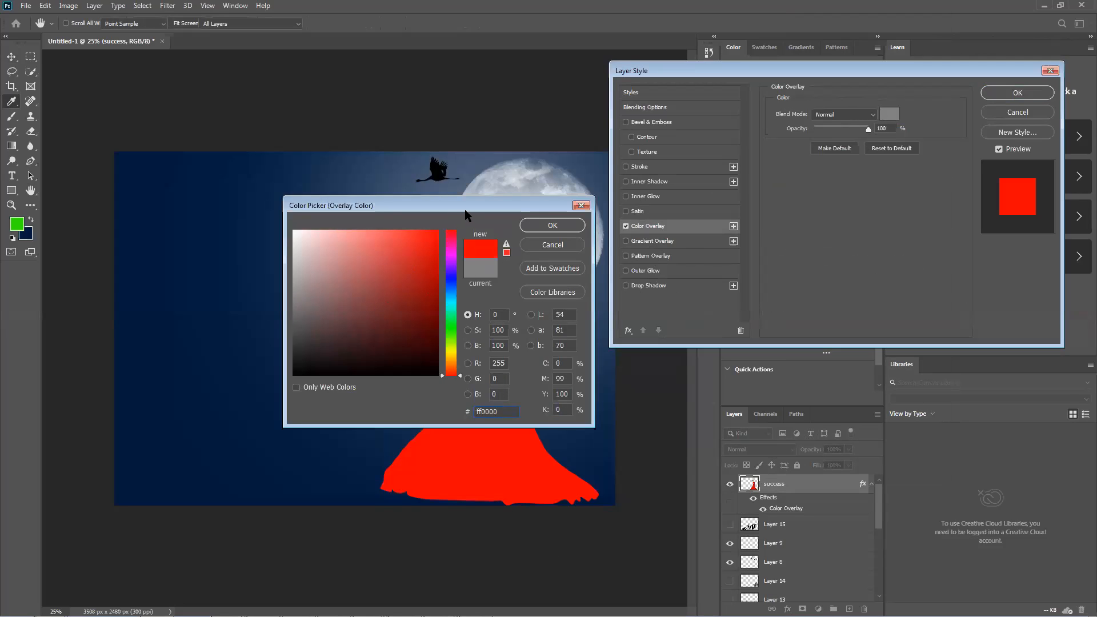
{"action": "left_click_drag", "start_coordinate": [466, 215], "coordinate": [232, 289]}
{"action": "left_click_drag", "start_coordinate": [152, 416], "coordinate": [217, 475]}
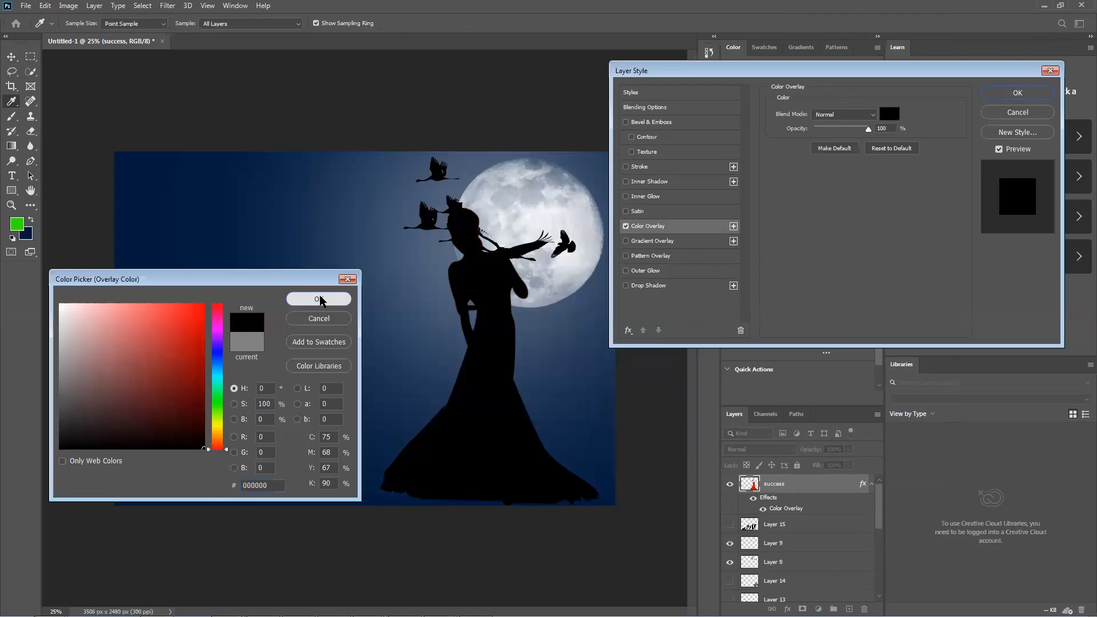
{"action": "left_click", "coordinate": [321, 299]}
{"action": "left_click", "coordinate": [1032, 93]}
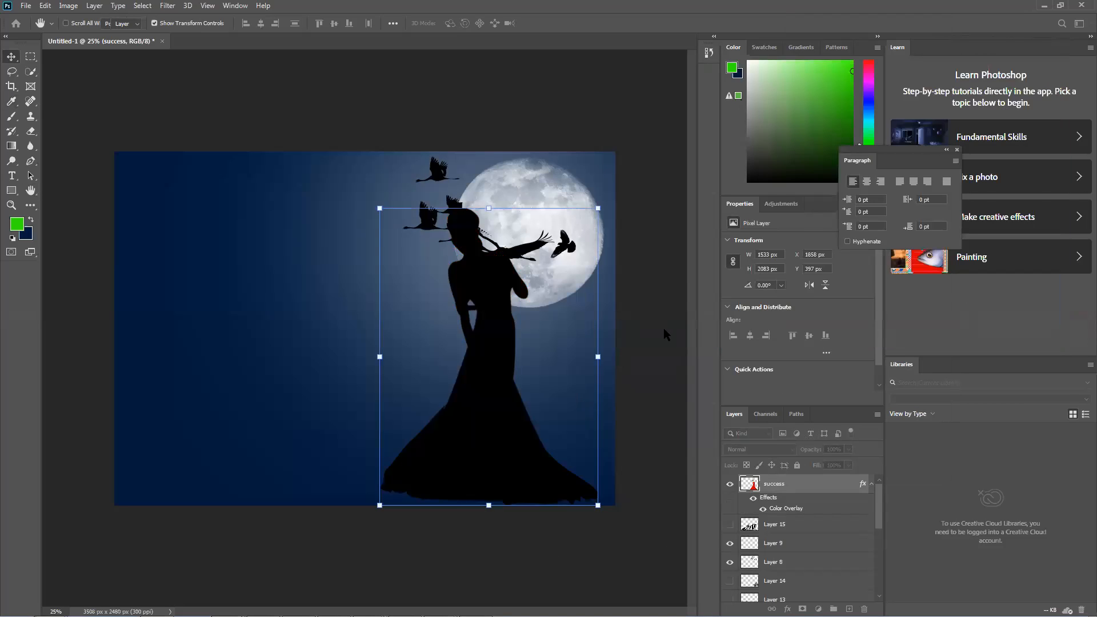
Step: Move the black woman silhouette to the canvas's left side, and undo the moves together with the Color Overlay
{"action": "left_click_drag", "start_coordinate": [421, 350], "coordinate": [309, 346]}
{"action": "left_click_drag", "start_coordinate": [324, 337], "coordinate": [296, 327]}
{"action": "key", "text": "ctrl+z"}
{"action": "key", "text": "ctrl+z"}
{"action": "key", "text": "ctrl+z"}
{"action": "key", "text": "ctrl+z"}
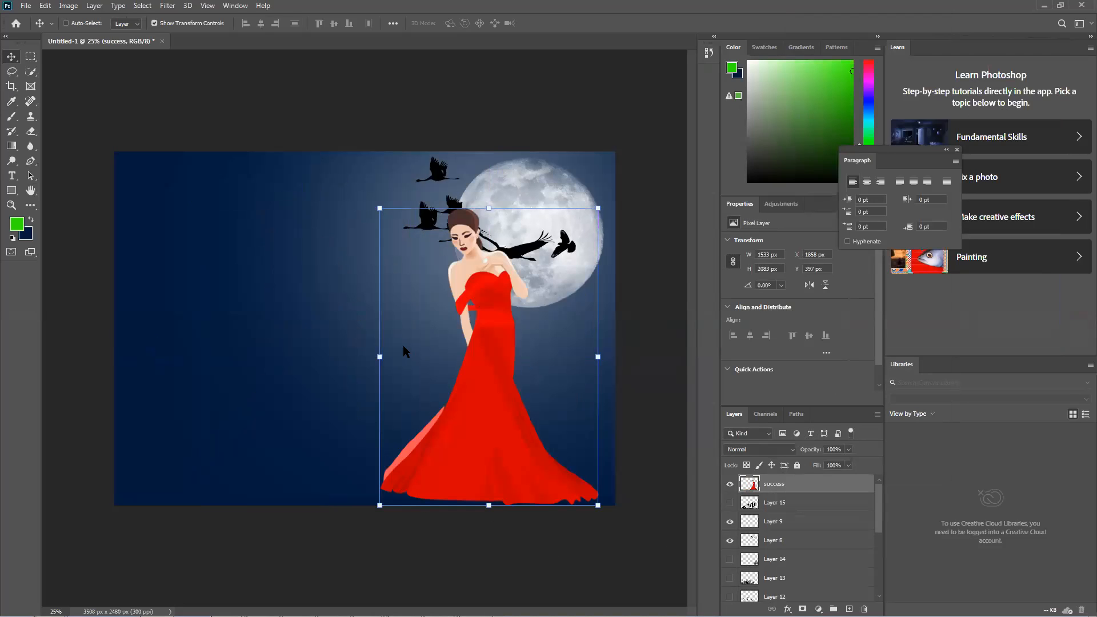
Step: Duplicate the woman in the red dress and place the copy near the moon at about X 1754 px, Y 337 px
{"action": "mouse_move", "coordinate": [463, 374]}
{"action": "left_mouse_down"}
{"action": "mouse_move", "coordinate": [272, 356]}
{"action": "mouse_move", "coordinate": [462, 354]}
{"action": "left_mouse_up"}
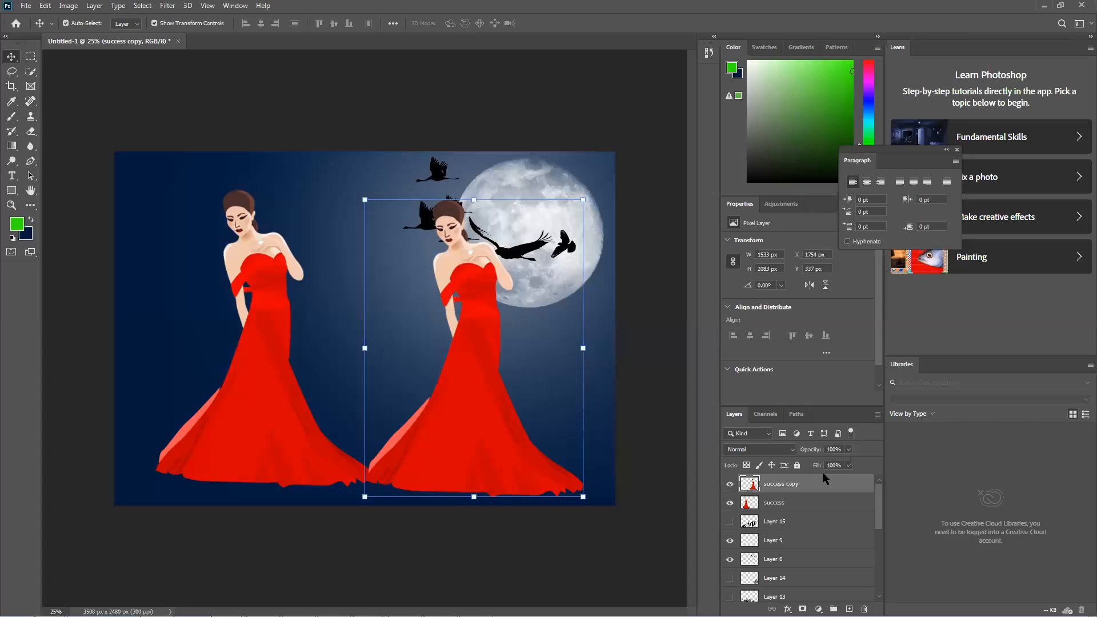
Step: Try Color Overlays in red (f10808), cyan and black (000000) on the success copy layer
{"action": "right_click", "coordinate": [810, 486]}
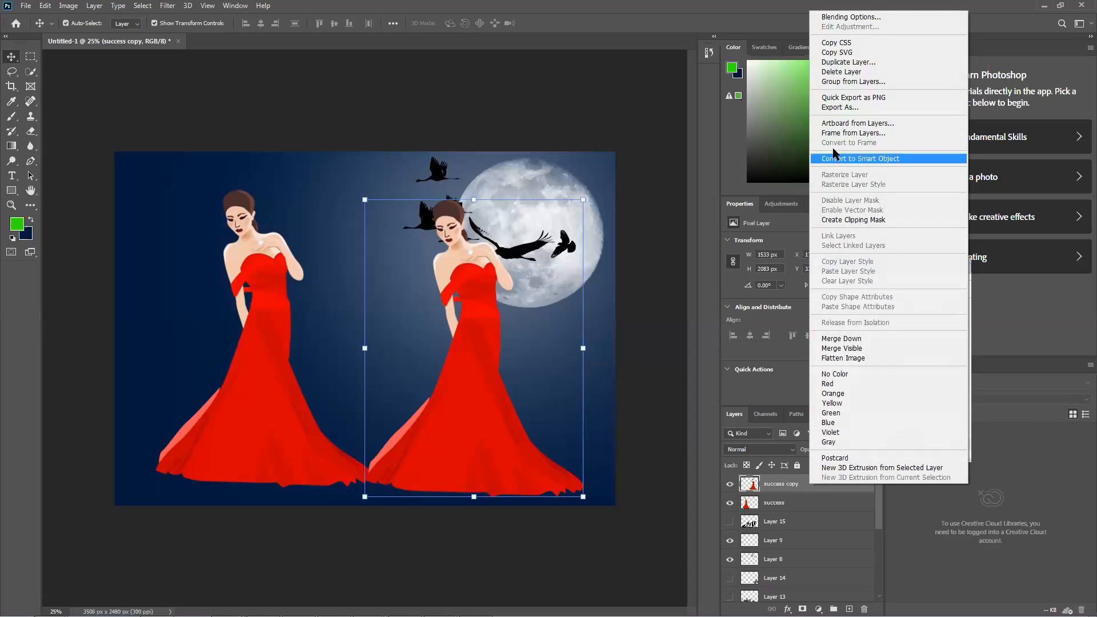
{"action": "left_click", "coordinate": [855, 18]}
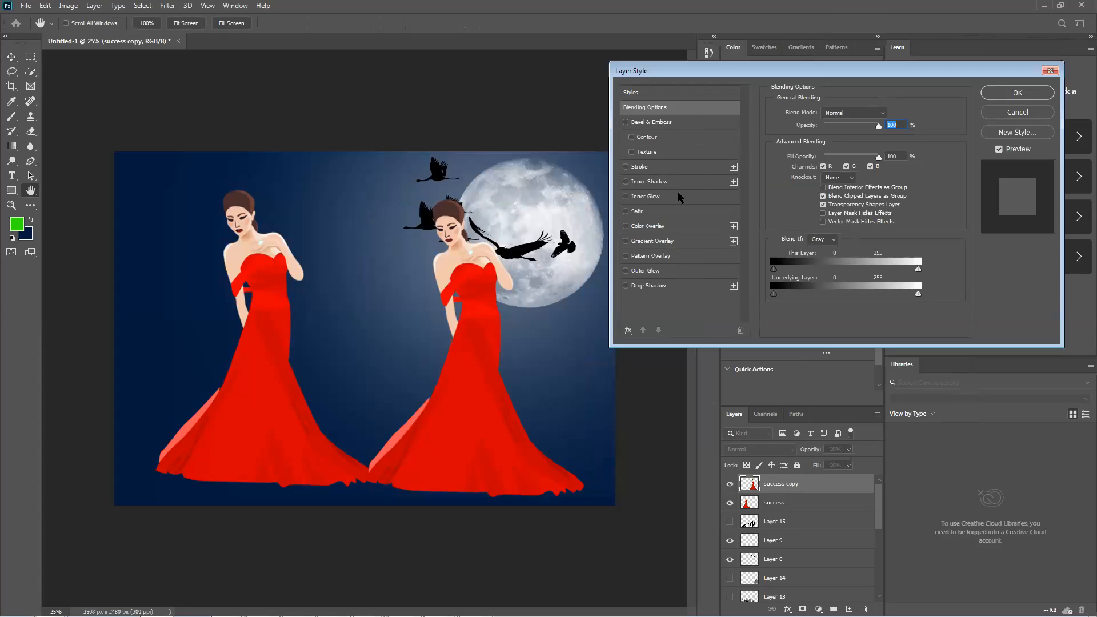
{"action": "left_click", "coordinate": [651, 227]}
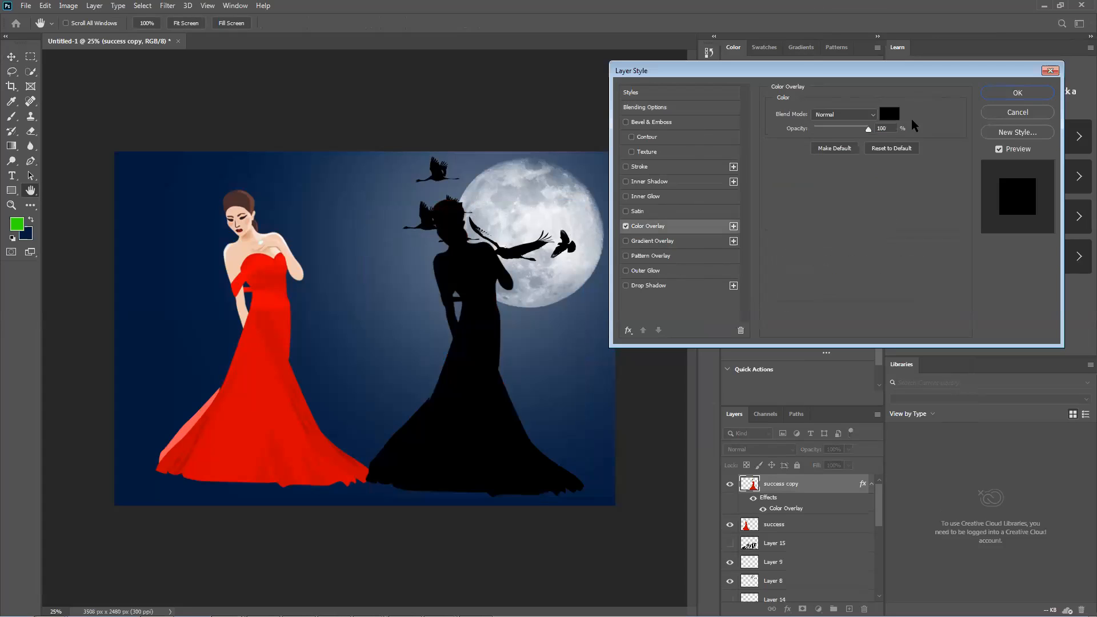
{"action": "left_click", "coordinate": [889, 115]}
{"action": "left_click", "coordinate": [198, 321]}
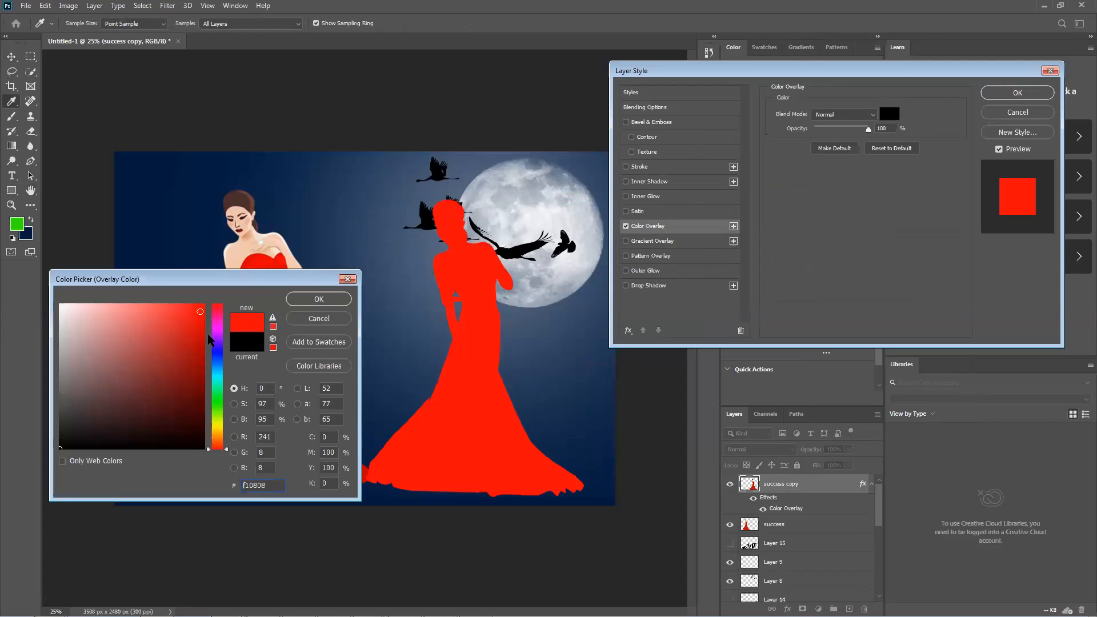
{"action": "left_click", "coordinate": [217, 377]}
{"action": "left_click", "coordinate": [190, 311]}
{"action": "left_click_drag", "start_coordinate": [188, 328], "coordinate": [204, 449]}
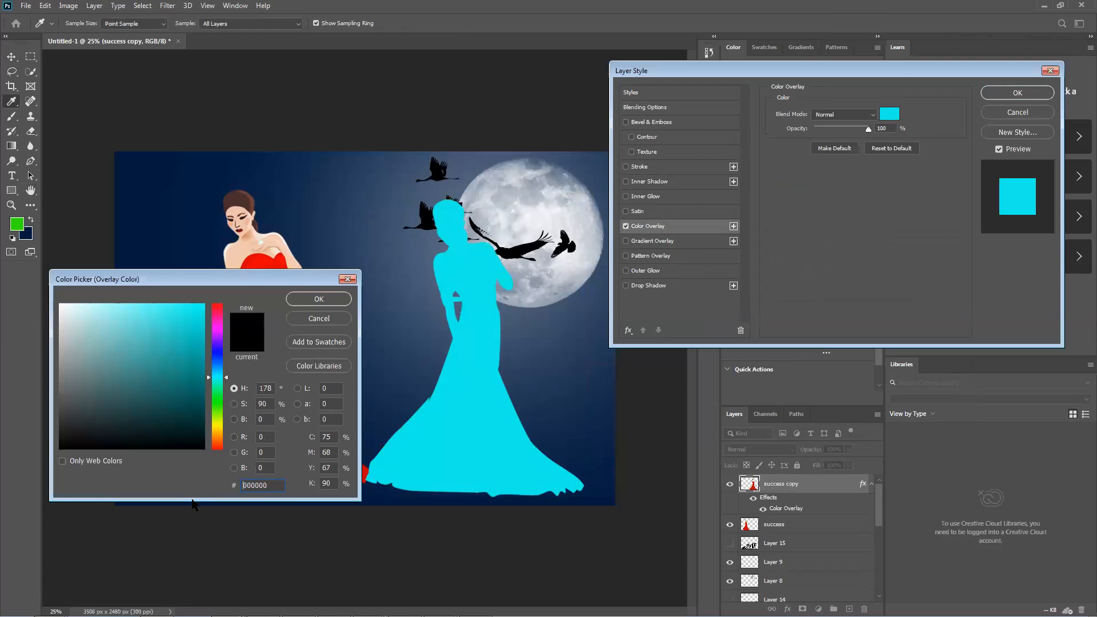
{"action": "left_click", "coordinate": [317, 300]}
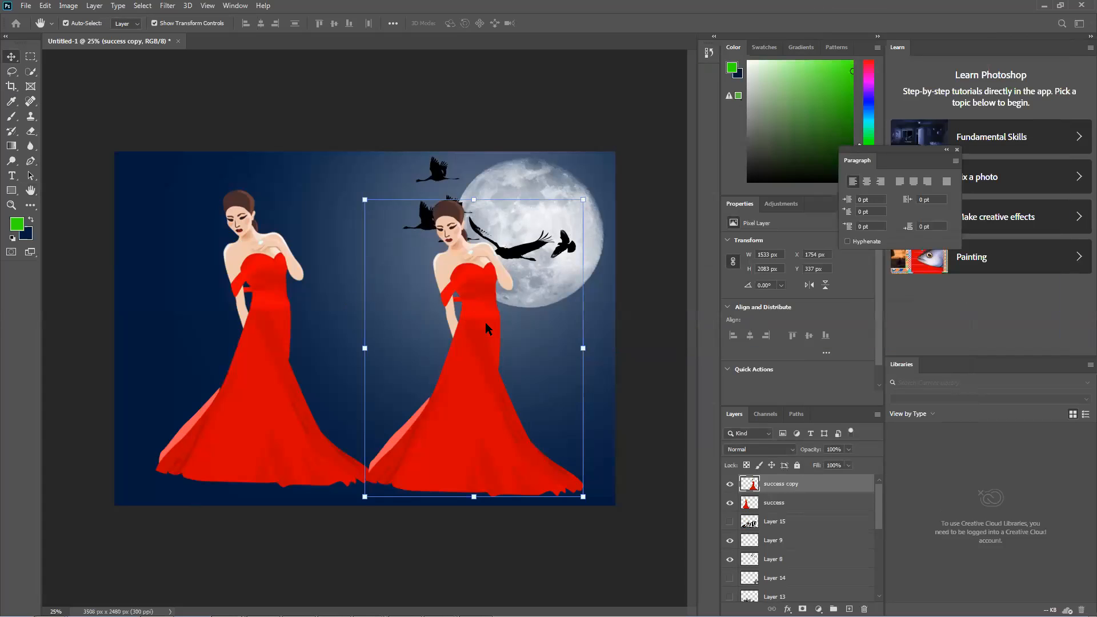
Step: Move the woman's copy to about X 1700 px, Y 105 px, and fill its selected outline with the green foreground colour
{"action": "left_click_drag", "start_coordinate": [485, 322], "coordinate": [477, 289]}
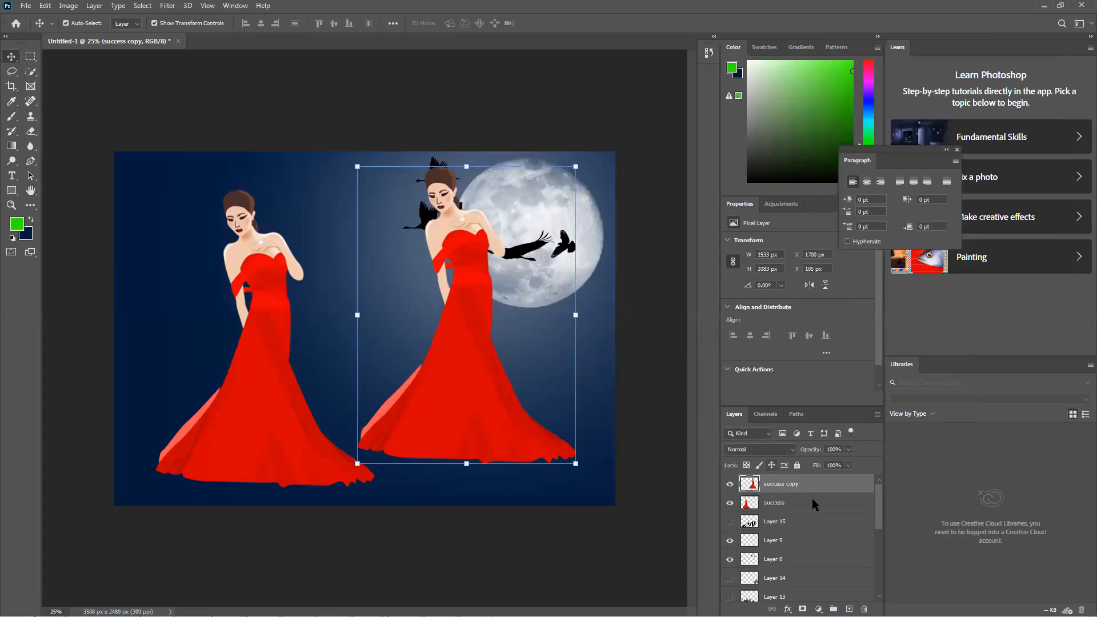
{"action": "left_click", "coordinate": [752, 488], "text": "ctrl"}
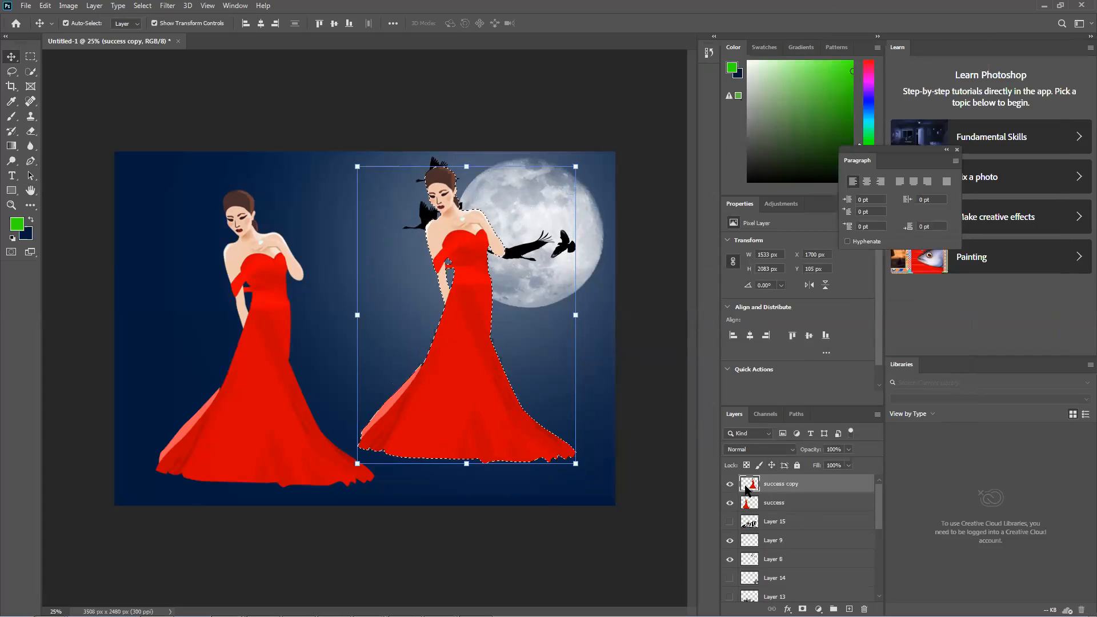
{"action": "key", "text": "alt+BackSpace"}
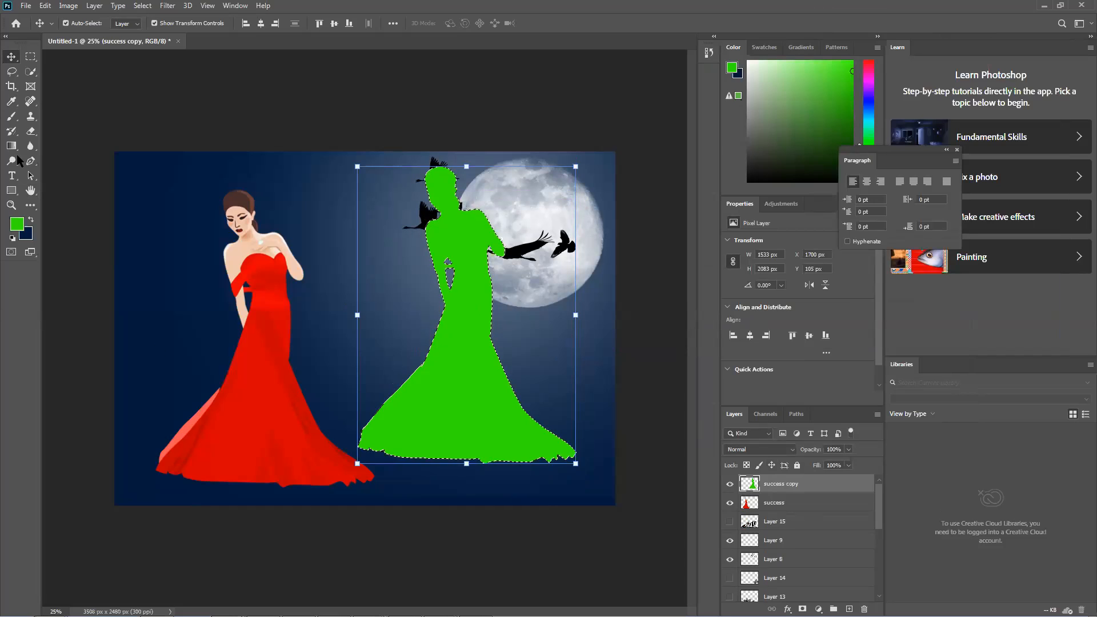
Step: Set the foreground colour to black (000000), fill the selected figure of the copy with it and deselect
{"action": "left_click", "coordinate": [16, 223]}
{"action": "type", "text": "000000"}
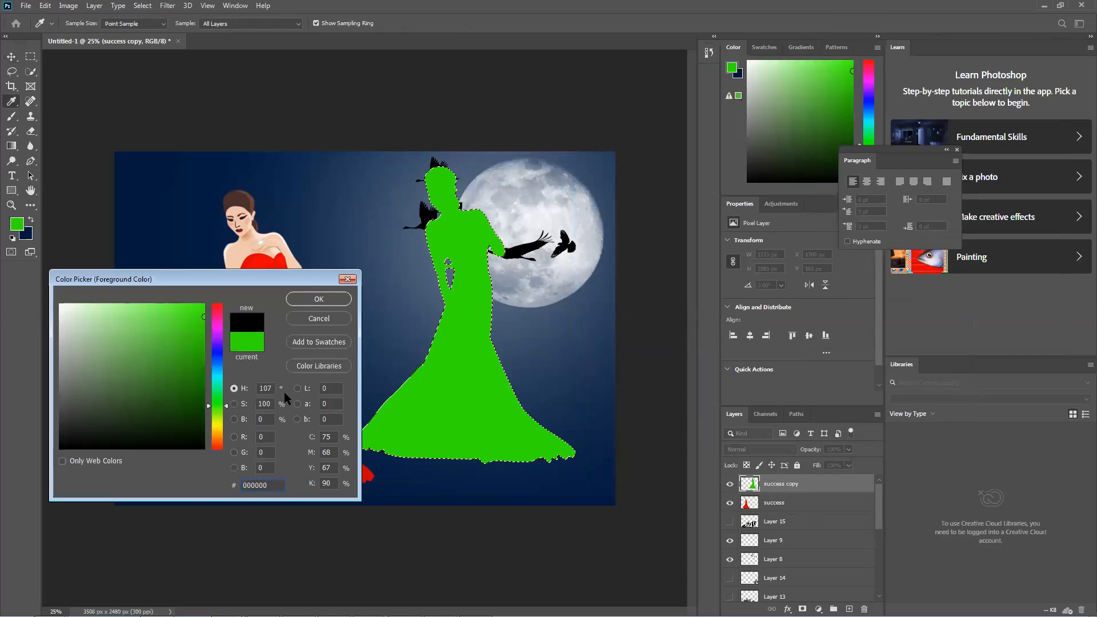
{"action": "left_click", "coordinate": [327, 303]}
{"action": "key", "text": "alt+BackSpace"}
{"action": "key", "text": "ctrl+d"}
Step: Stack the black success copy layer beneath the success layer and move it just behind the woman, at about X 398 px
{"action": "mouse_move", "coordinate": [471, 300]}
{"action": "left_mouse_down"}
{"action": "mouse_move", "coordinate": [469, 337]}
{"action": "mouse_move", "coordinate": [437, 357]}
{"action": "mouse_move", "coordinate": [472, 357]}
{"action": "mouse_move", "coordinate": [470, 318]}
{"action": "left_mouse_up"}
{"action": "left_click_drag", "start_coordinate": [486, 422], "coordinate": [377, 422]}
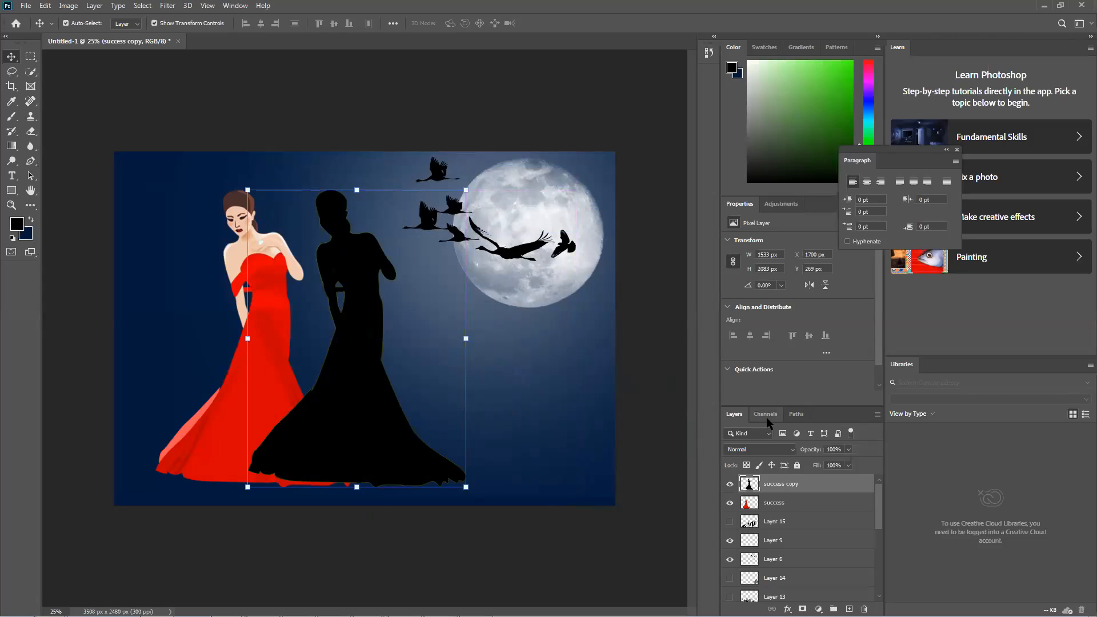
{"action": "left_click", "coordinate": [595, 517]}
{"action": "left_click_drag", "start_coordinate": [479, 411], "coordinate": [472, 410]}
{"action": "left_click_drag", "start_coordinate": [529, 447], "coordinate": [533, 448]}
{"action": "left_click", "coordinate": [509, 545]}
{"action": "left_click_drag", "start_coordinate": [366, 435], "coordinate": [333, 435]}
{"action": "left_click_drag", "start_coordinate": [773, 486], "coordinate": [774, 511]}
{"action": "left_click_drag", "start_coordinate": [340, 410], "coordinate": [300, 403]}
Step: Distort the black silhouette into a low shadow slanting to the right behind the woman, about 1661 px wide and 1112 px high
{"action": "key", "text": "ctrl+t"}
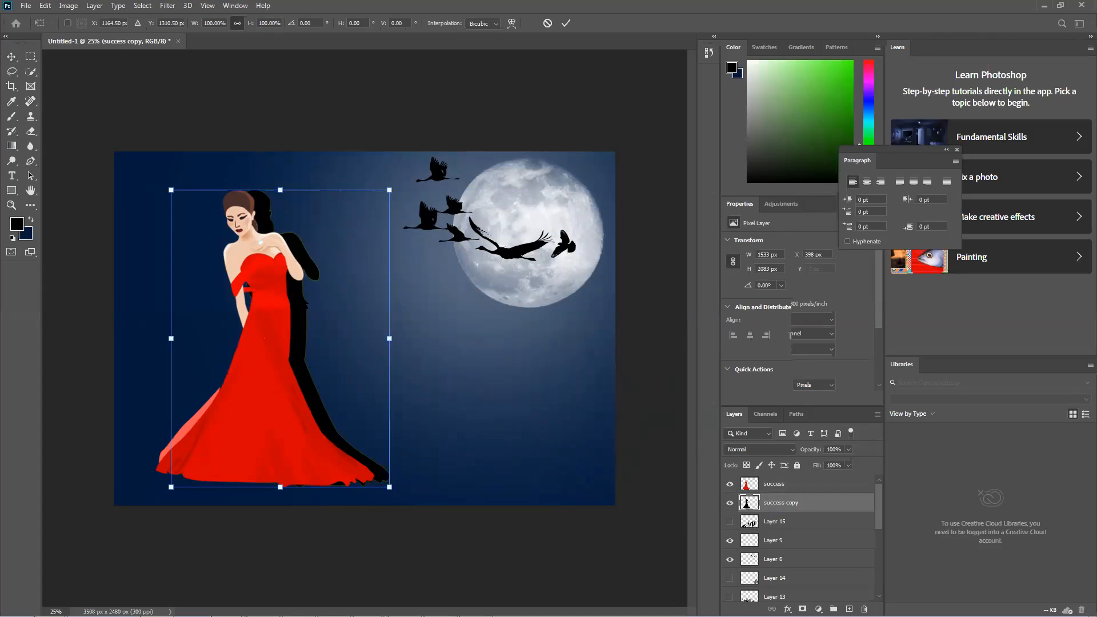
{"action": "right_click", "coordinate": [303, 298]}
{"action": "left_click", "coordinate": [325, 349]}
{"action": "left_click_drag", "start_coordinate": [280, 189], "coordinate": [423, 331]}
{"action": "key", "text": "Return"}
Step: Nudge the slanted shadow up and left to X 294 px, Y 1192 px so its base meets the hem of the red dress
{"action": "left_click", "coordinate": [360, 533]}
{"action": "left_click_drag", "start_coordinate": [383, 391], "coordinate": [370, 391]}
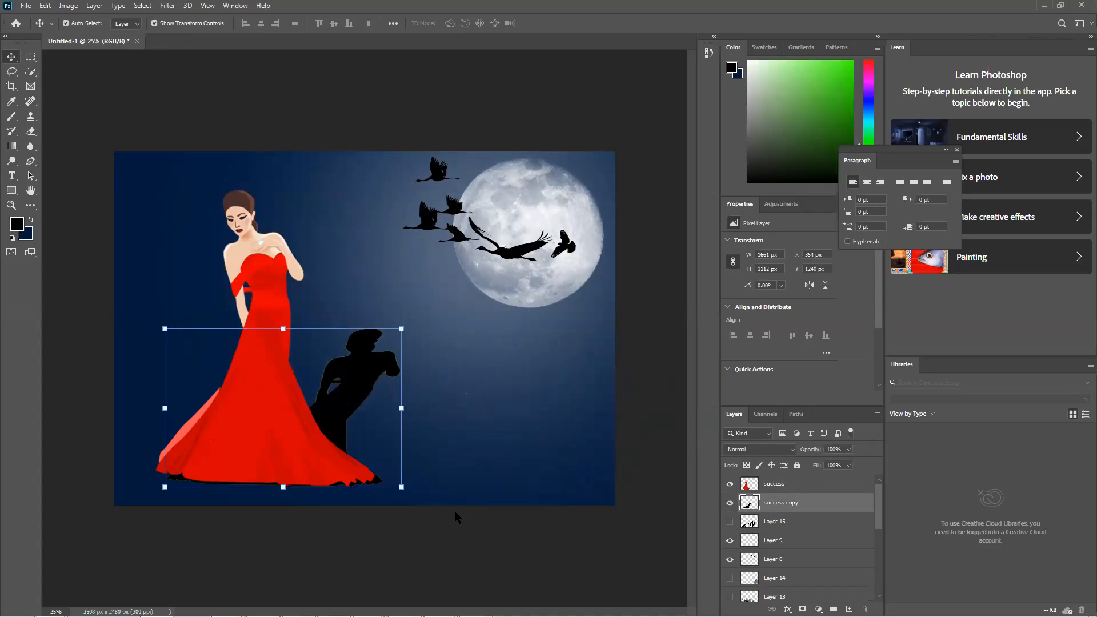
{"action": "key", "text": "Up"}
{"action": "key", "text": "Up"}
{"action": "key", "text": "Up"}
{"action": "key", "text": "Up"}
{"action": "key", "text": "Up"}
{"action": "key", "text": "Up"}
{"action": "key", "text": "Up"}
{"action": "key", "text": "Up"}
{"action": "key", "text": "Up"}
{"action": "key", "text": "Up"}
{"action": "key", "text": "Up"}
{"action": "key", "text": "Up"}
{"action": "key", "text": "Up"}
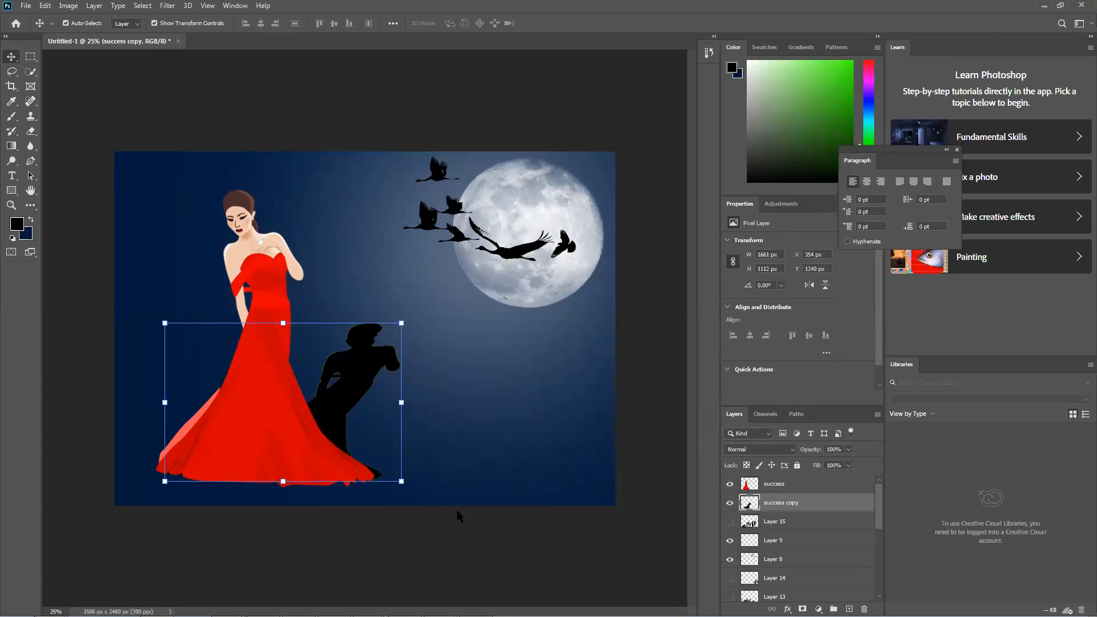
{"action": "key", "text": "Left"}
{"action": "key", "text": "Left"}
{"action": "key", "text": "Left"}
{"action": "key", "text": "Left"}
{"action": "key", "text": "Left"}
{"action": "key", "text": "Left"}
{"action": "key", "text": "Left"}
{"action": "key", "text": "Left"}
{"action": "key", "text": "Left"}
{"action": "key", "text": "Left"}
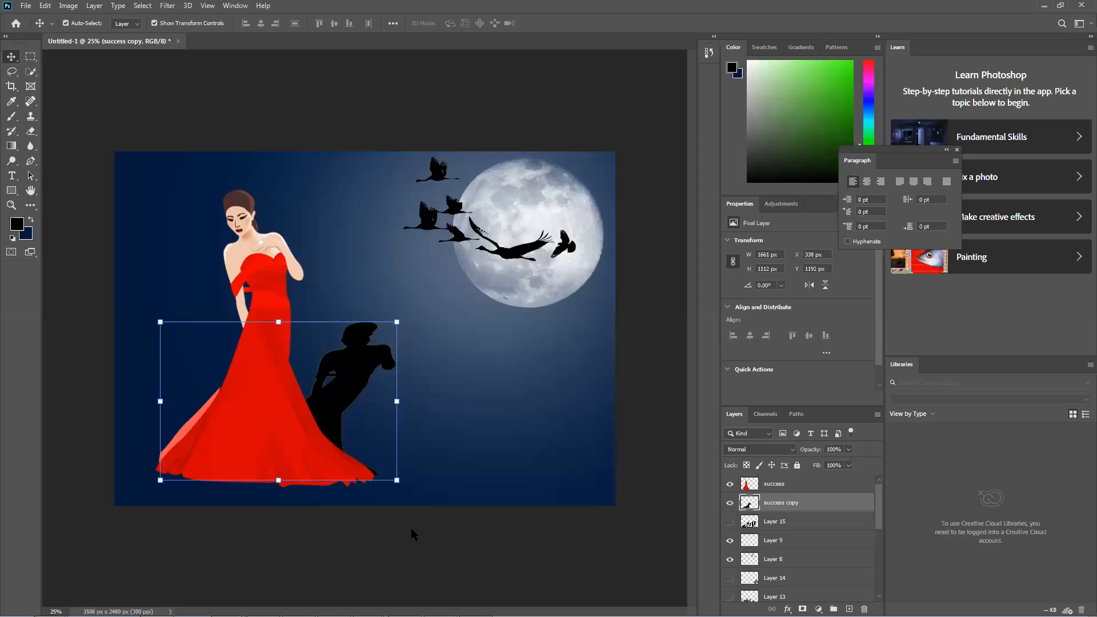
{"action": "left_click", "coordinate": [410, 528]}
{"action": "left_click", "coordinate": [358, 392]}
{"action": "key", "text": "Left"}
{"action": "key", "text": "Left"}
{"action": "key", "text": "Left"}
{"action": "key", "text": "Left"}
{"action": "key", "text": "Left"}
{"action": "key", "text": "Left"}
{"action": "key", "text": "Left"}
{"action": "key", "text": "Left"}
{"action": "key", "text": "Left"}
{"action": "key", "text": "Left"}
{"action": "key", "text": "Left"}
{"action": "key", "text": "Left"}
{"action": "key", "text": "Left"}
{"action": "key", "text": "Left"}
{"action": "key", "text": "Left"}
{"action": "key", "text": "Left"}
{"action": "key", "text": "Left"}
{"action": "key", "text": "Left"}
{"action": "key", "text": "Left"}
{"action": "key", "text": "Left"}
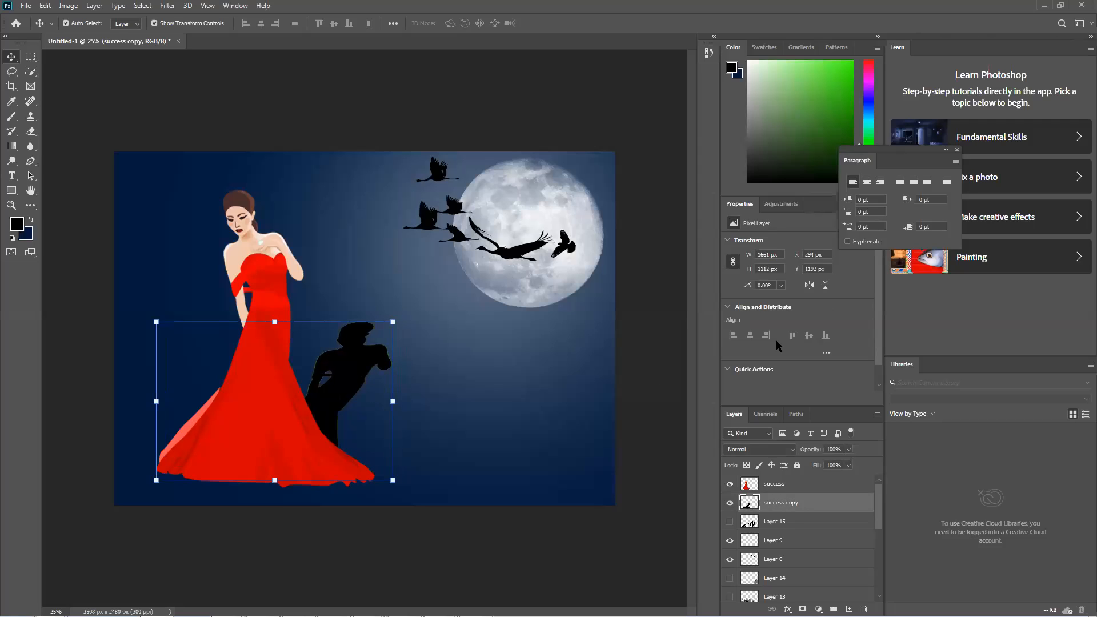
Step: Reduce the shadow layer's opacity to 27% and check the shadow with its layer deselected and reselected
{"action": "left_click", "coordinate": [424, 102]}
{"action": "left_click", "coordinate": [365, 374]}
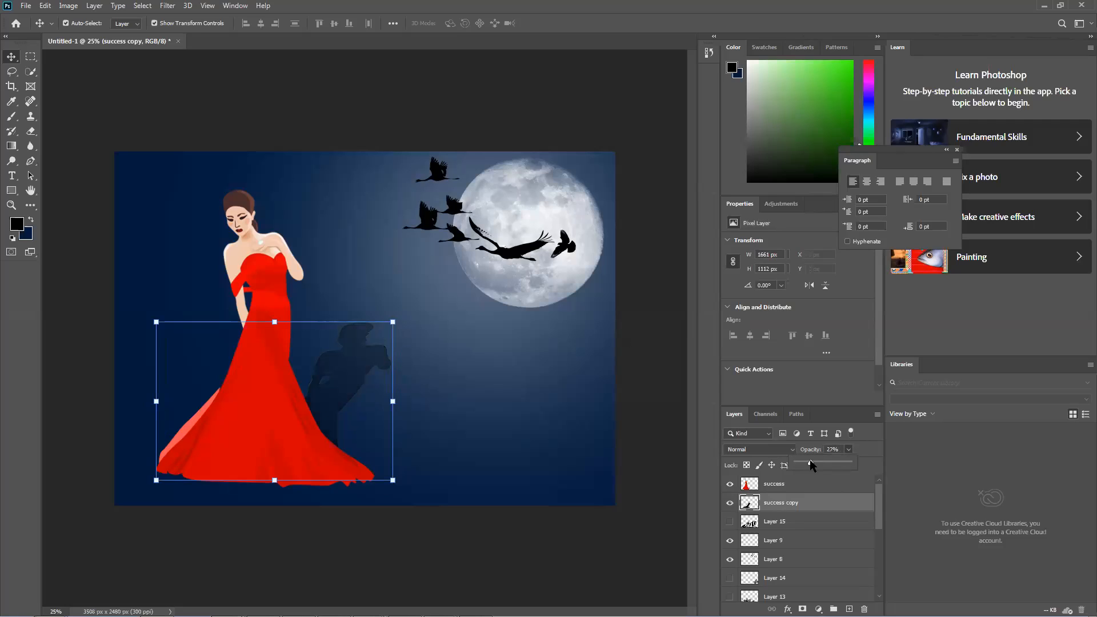
{"action": "left_click", "coordinate": [656, 421]}
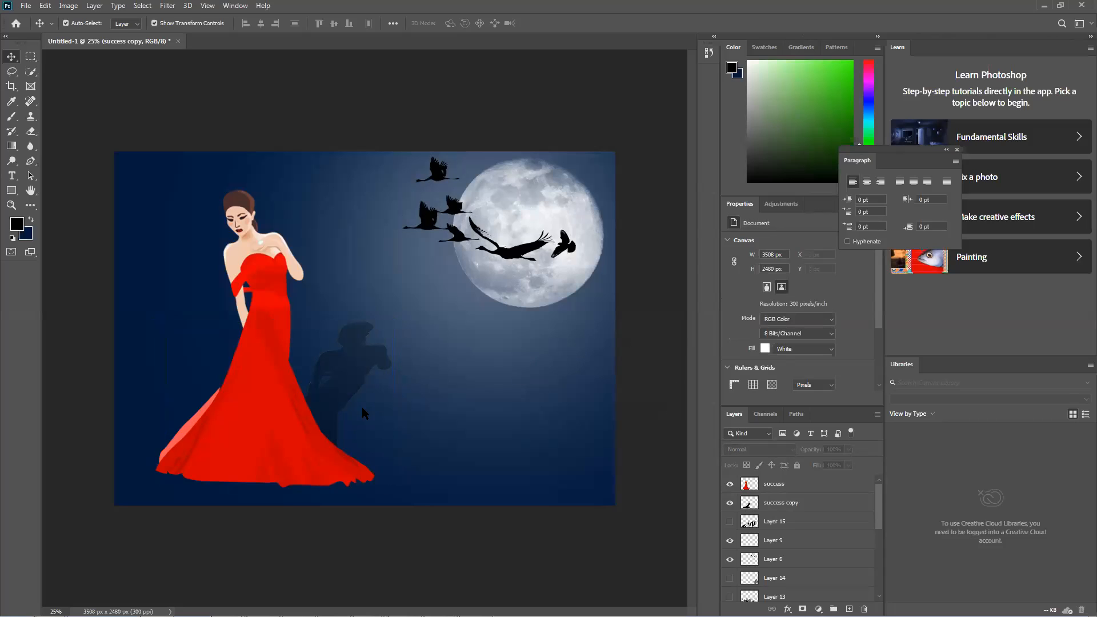
{"action": "left_click", "coordinate": [321, 411]}
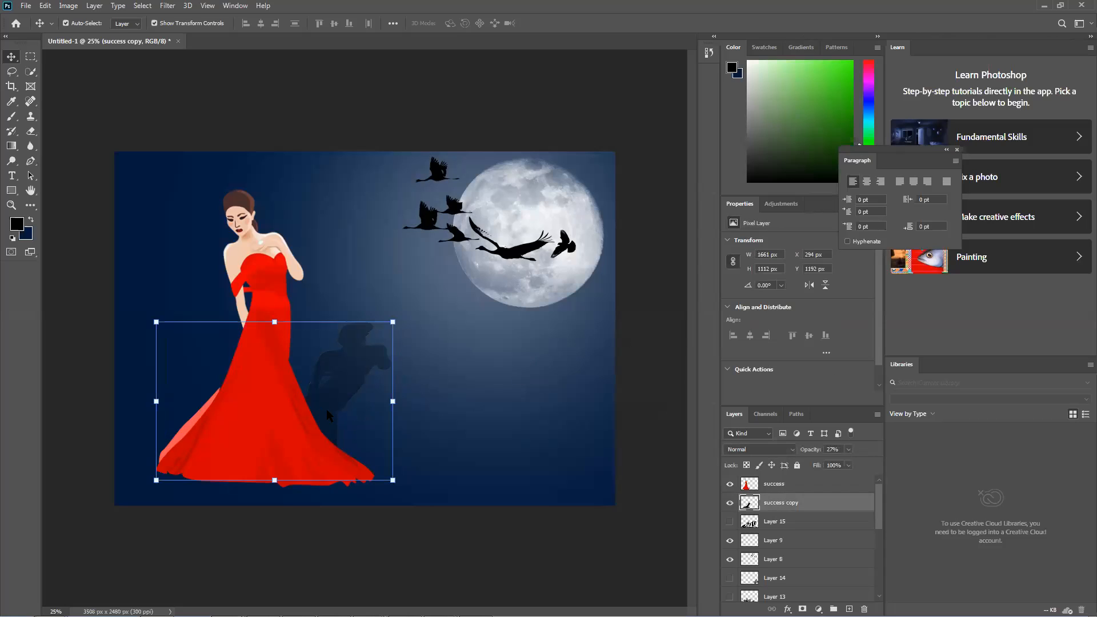
Step: Delete both the woman in the red dress and her dark shadow layer from the moonlit night scene
{"action": "mouse_move", "coordinate": [327, 409]}
{"action": "left_mouse_down"}
{"action": "mouse_move", "coordinate": [265, 400]}
{"action": "mouse_move", "coordinate": [321, 397]}
{"action": "left_mouse_up"}
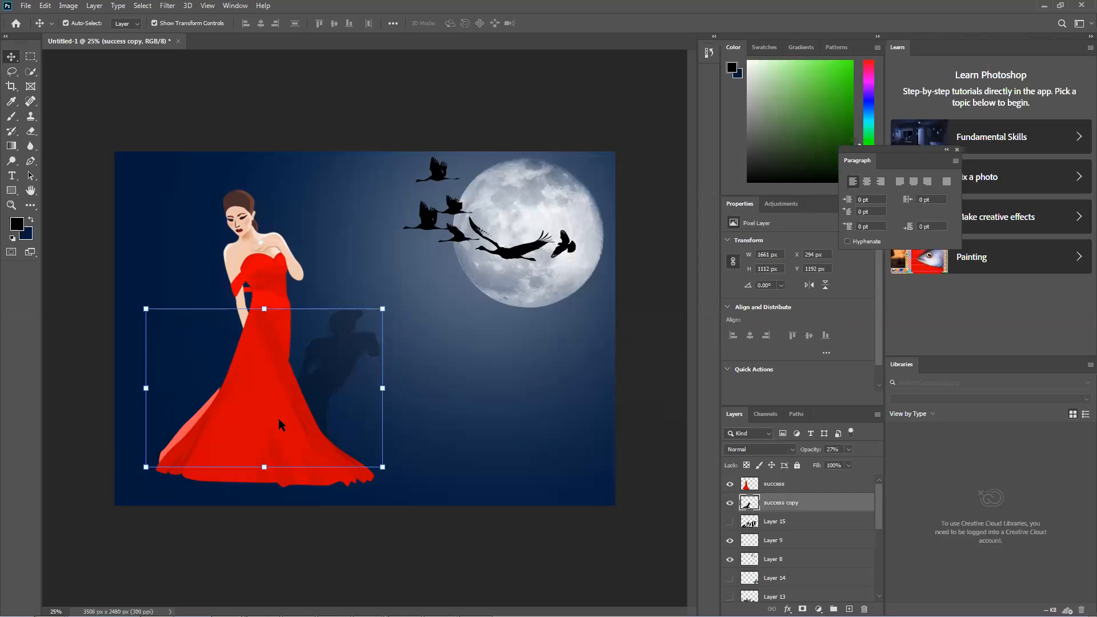
{"action": "left_click", "coordinate": [279, 419]}
{"action": "left_click", "coordinate": [320, 379]}
{"action": "key", "text": "Delete"}
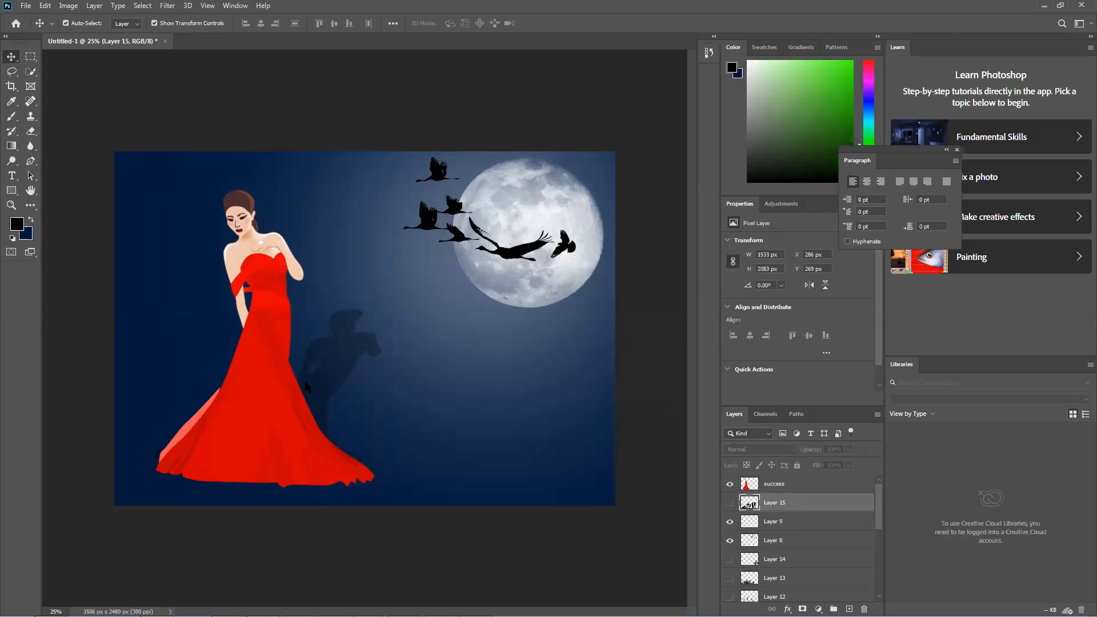
{"action": "left_click", "coordinate": [285, 383]}
{"action": "key", "text": "Delete"}
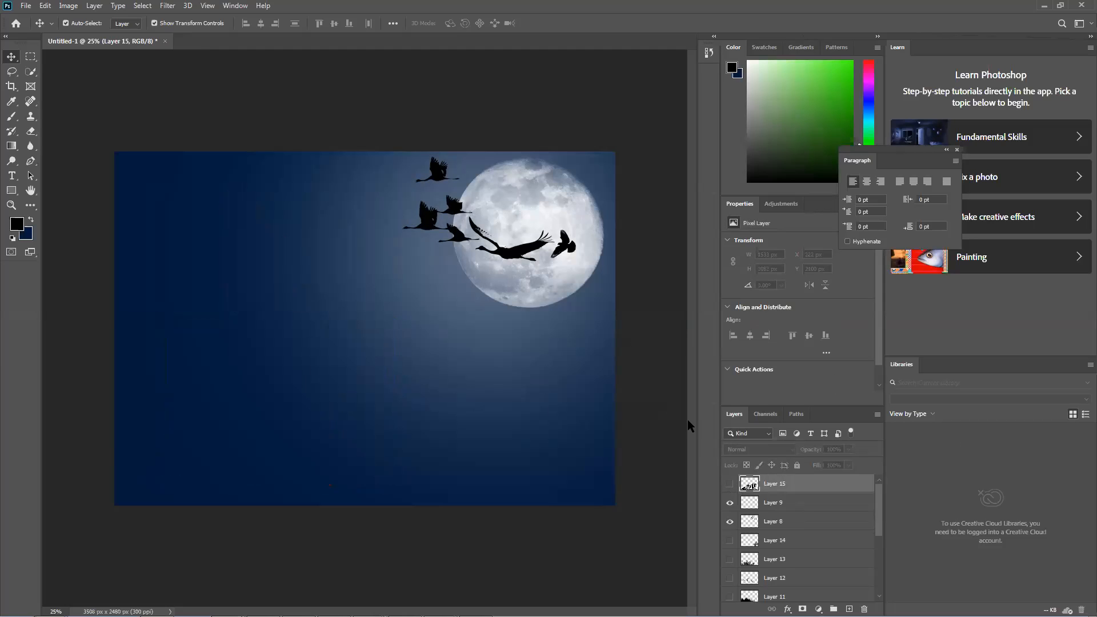
Step: Switch to Firefox and search Google Images for "messi png" in a new tab
{"action": "left_click", "coordinate": [1046, 6]}
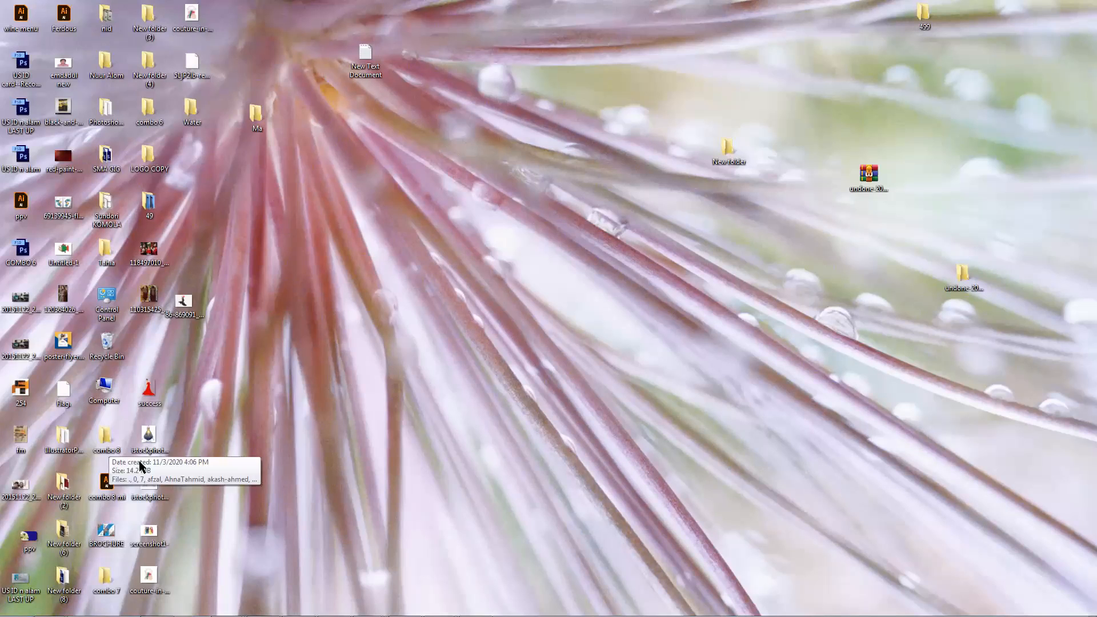
{"action": "left_click", "coordinate": [226, 603]}
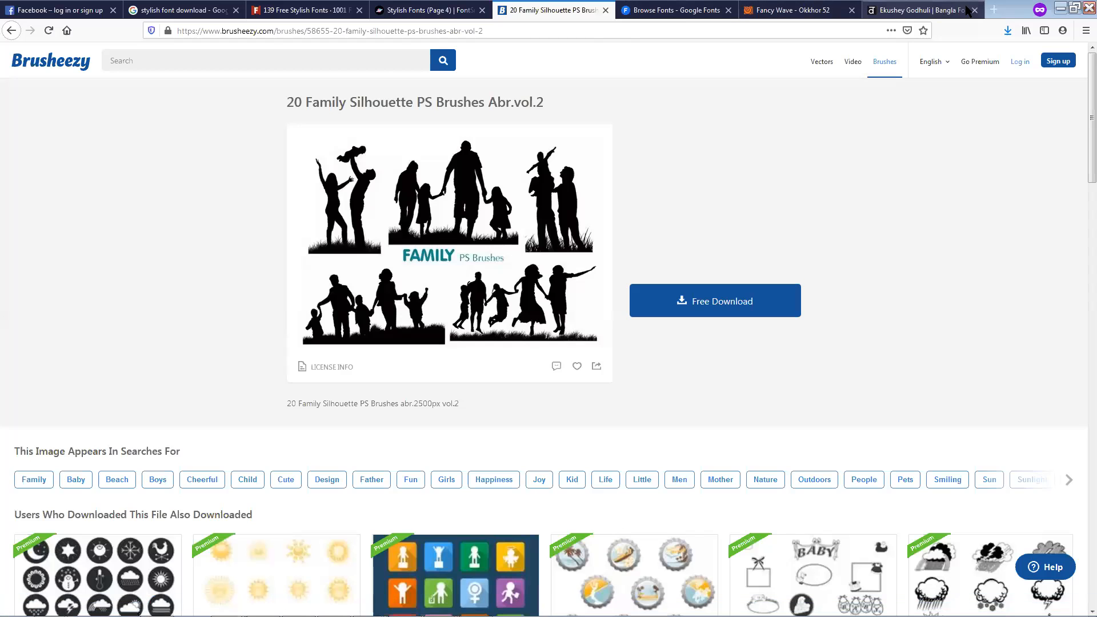
{"action": "left_click", "coordinate": [994, 10]}
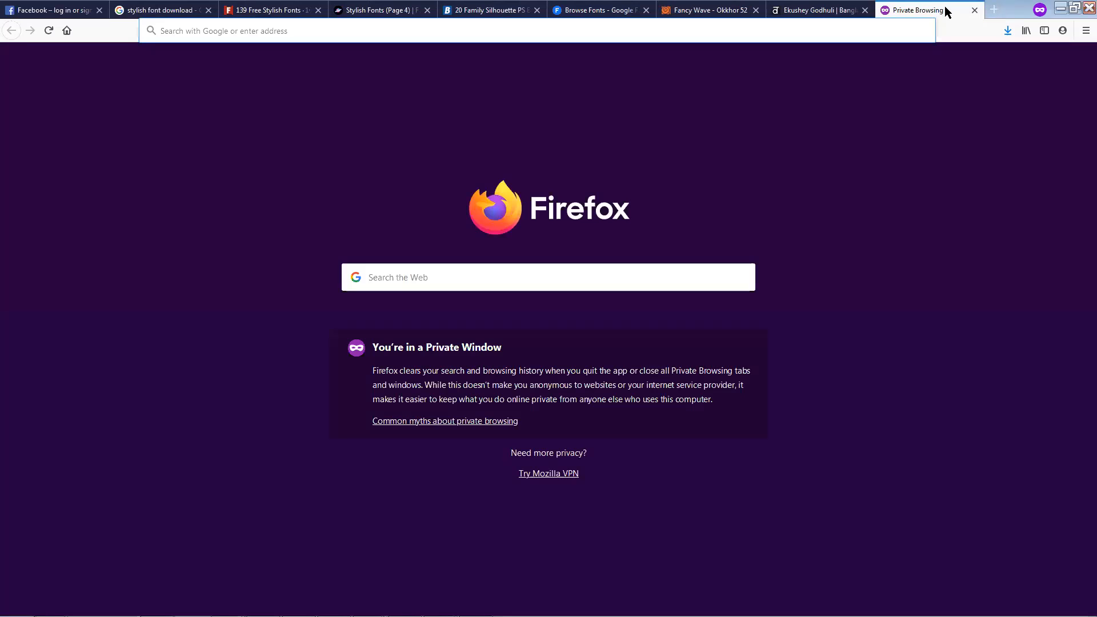
{"action": "type", "text": "messi"}
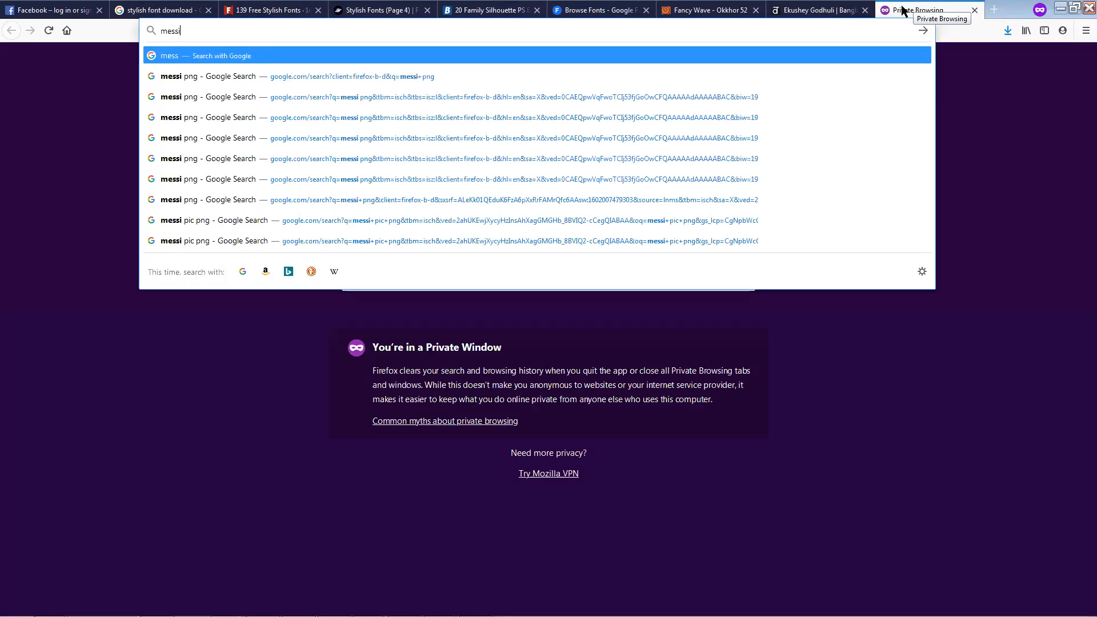
{"action": "key", "text": "Down"}
{"action": "key", "text": "Return"}
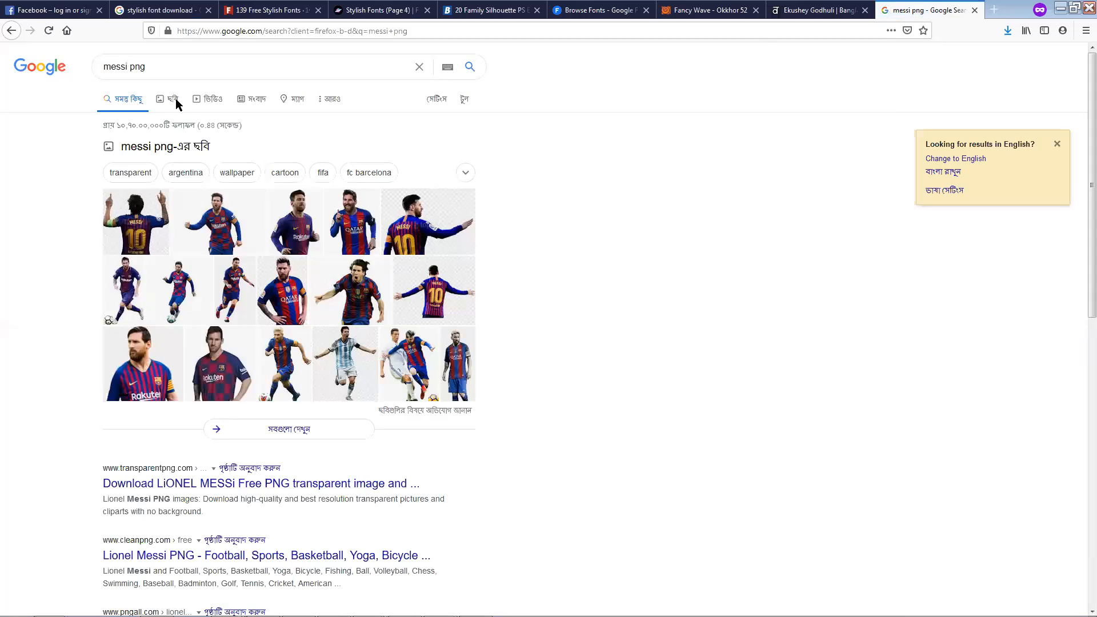
{"action": "left_click", "coordinate": [172, 101]}
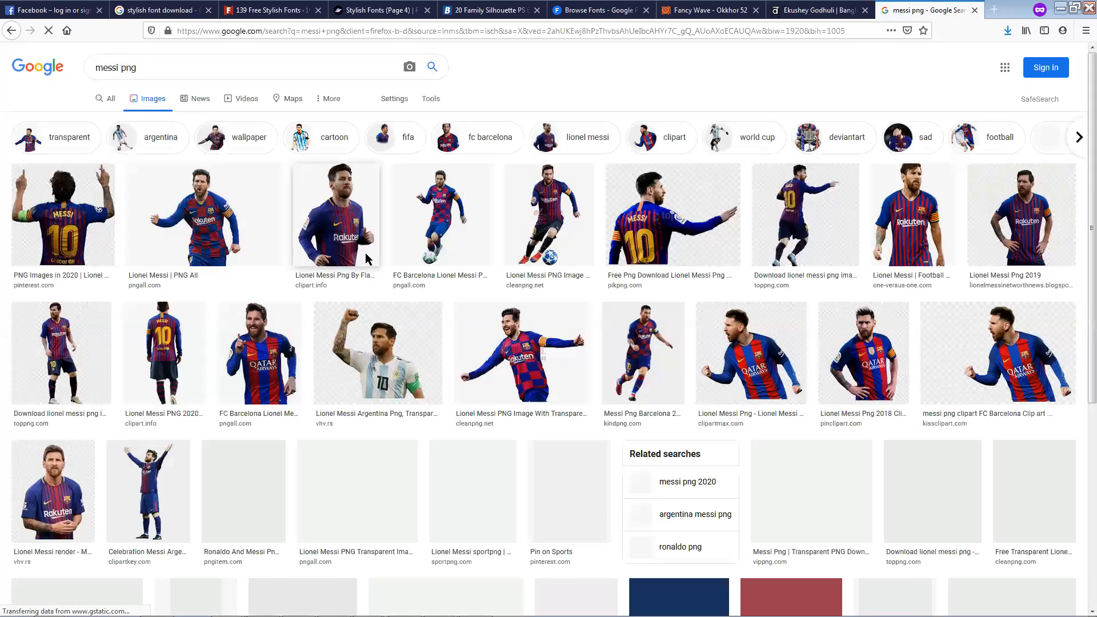
Step: Save the FC Barcelona Lionel Messi image from pngall.com to the Desktop as a PNG named unnamed
{"action": "left_click", "coordinate": [445, 224]}
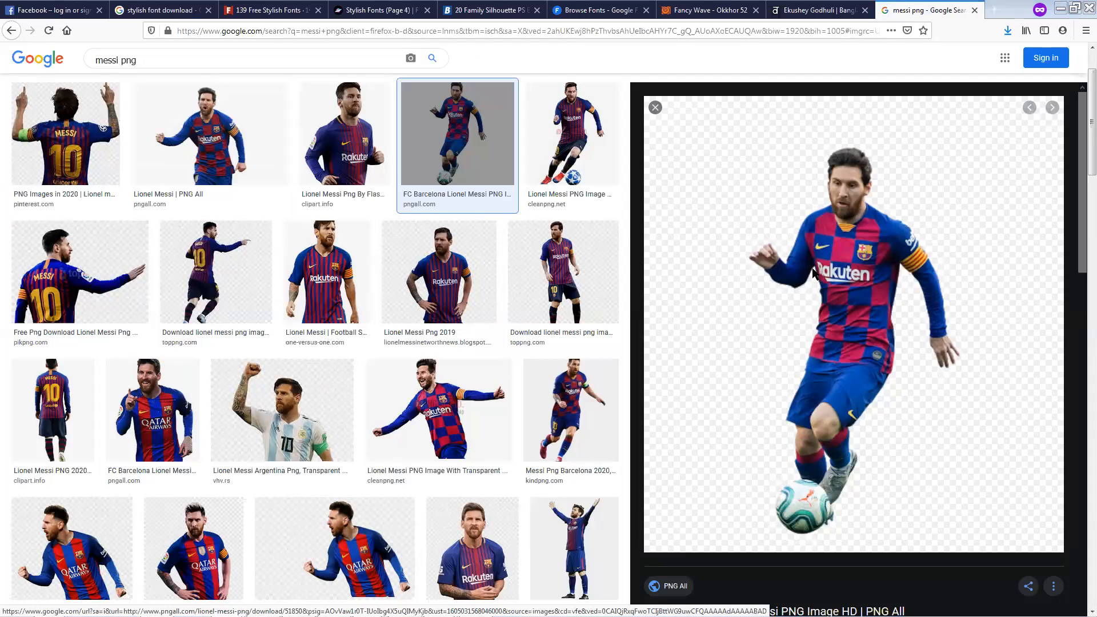
{"action": "right_click", "coordinate": [868, 255]}
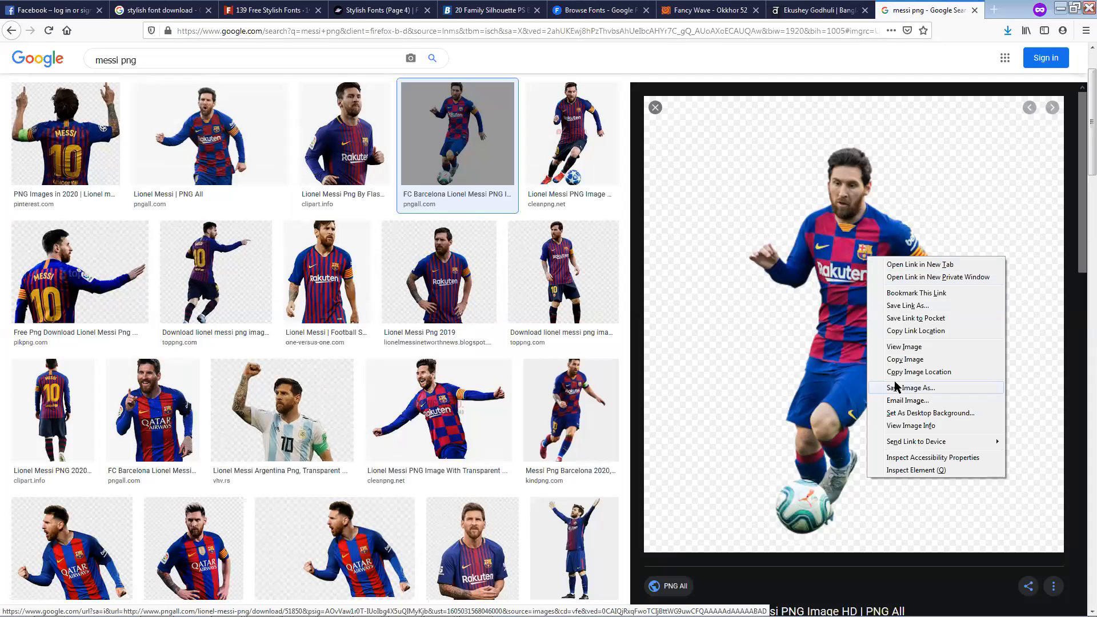
{"action": "left_click", "coordinate": [897, 388]}
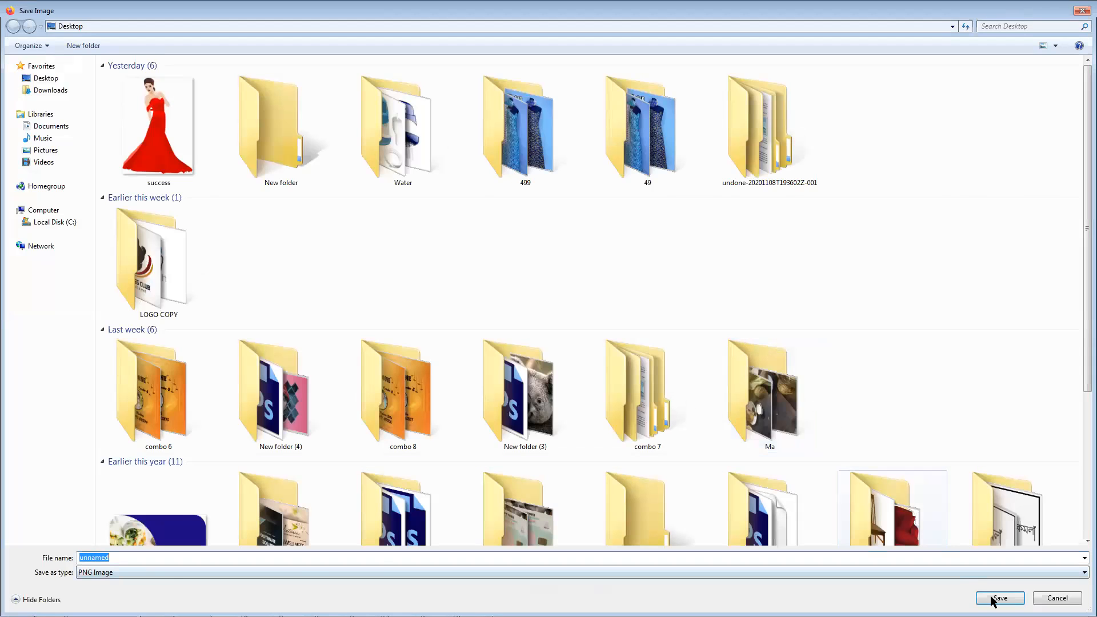
{"action": "left_click", "coordinate": [991, 596]}
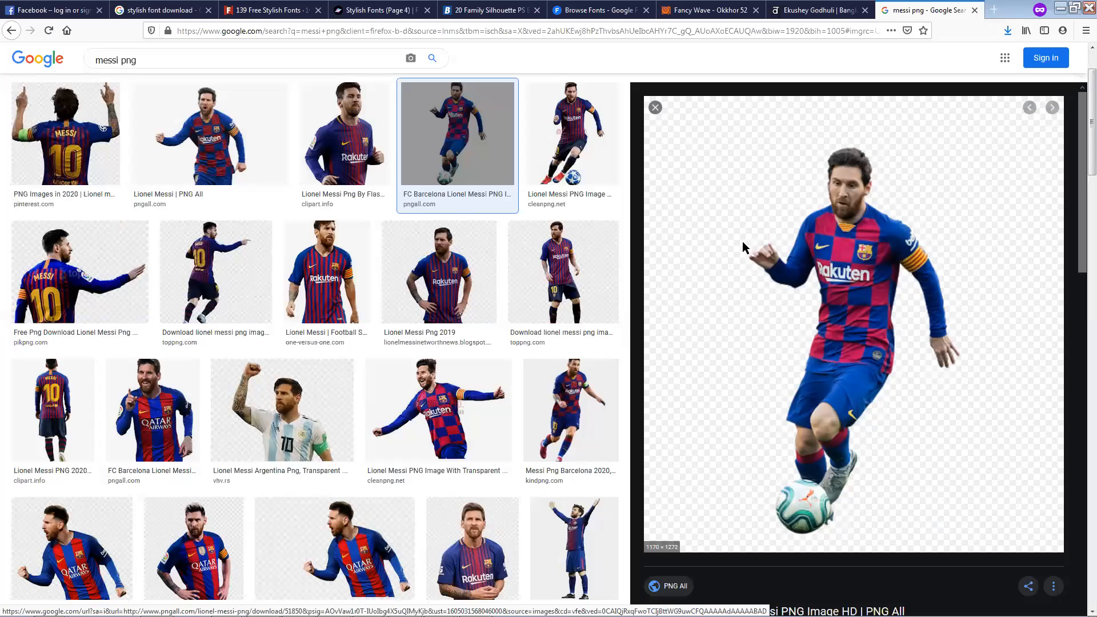
Step: Find the downloaded unnamed.png in its folder and place it into the night-scene document in Photoshop
{"action": "left_click", "coordinate": [1009, 31]}
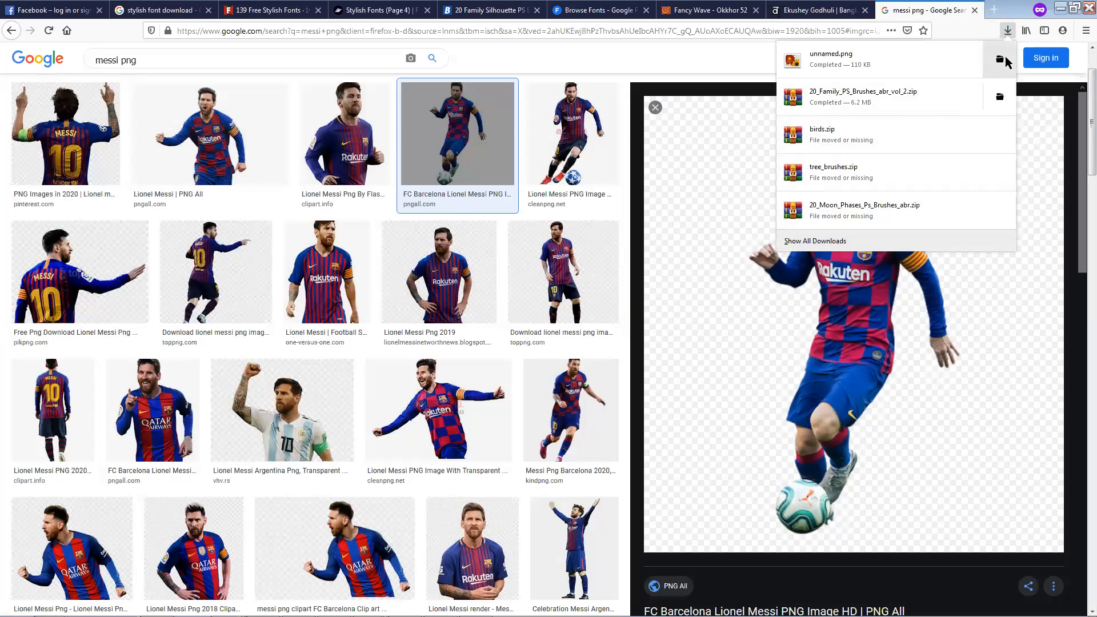
{"action": "left_click", "coordinate": [1004, 54]}
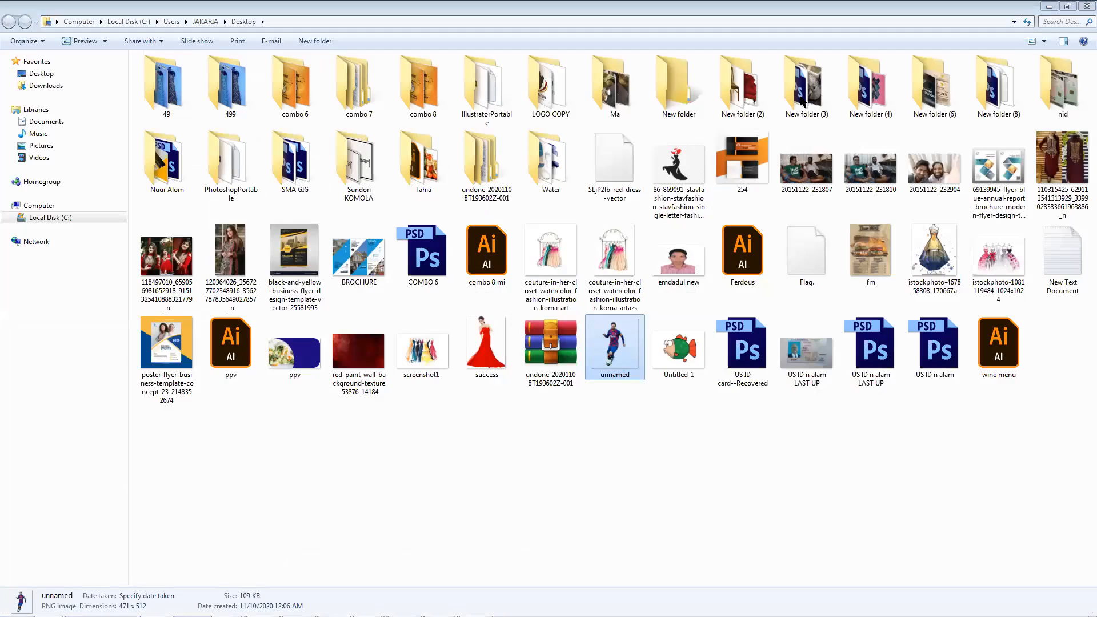
{"action": "left_click_drag", "start_coordinate": [620, 341], "coordinate": [194, 483]}
{"action": "left_click", "coordinate": [328, 481]}
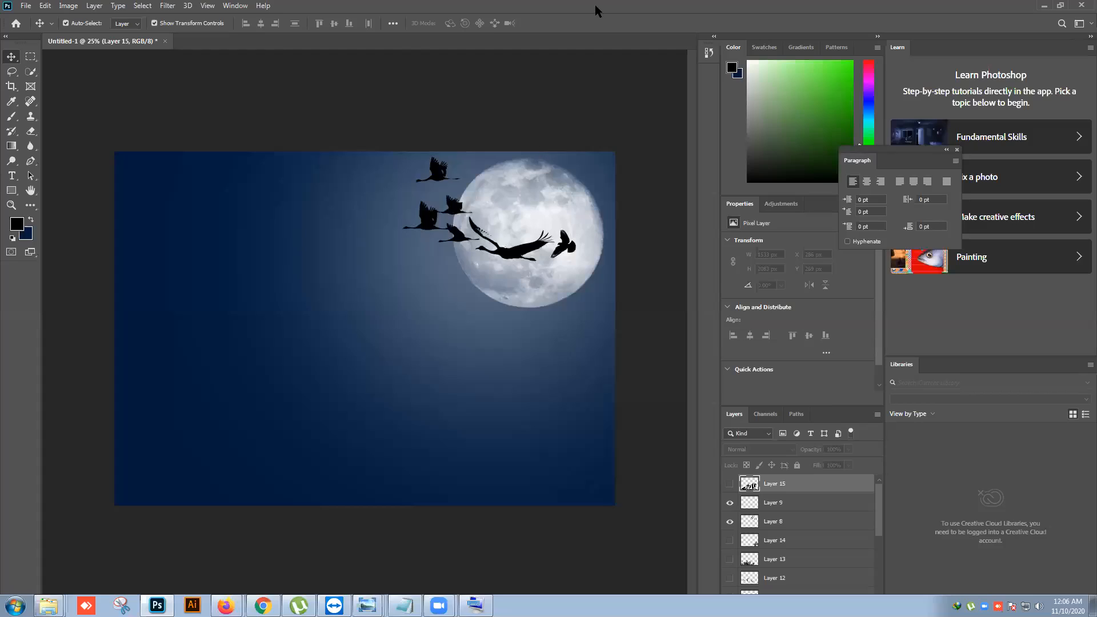
{"action": "left_click_drag", "start_coordinate": [595, 5], "coordinate": [353, 388]}
{"action": "left_click_drag", "start_coordinate": [625, 357], "coordinate": [622, 501]}
{"action": "double_click", "coordinate": [601, 395]}
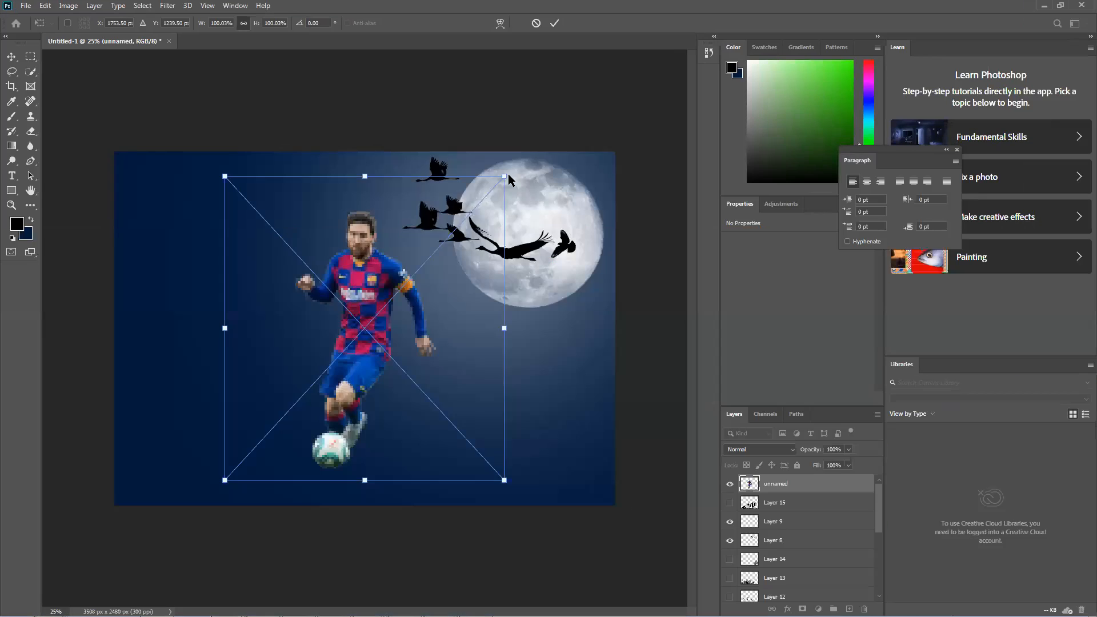
Step: Scale the placed footballer to about 76% and position him near the lower middle of the canvas
{"action": "left_click_drag", "start_coordinate": [514, 176], "coordinate": [438, 243]}
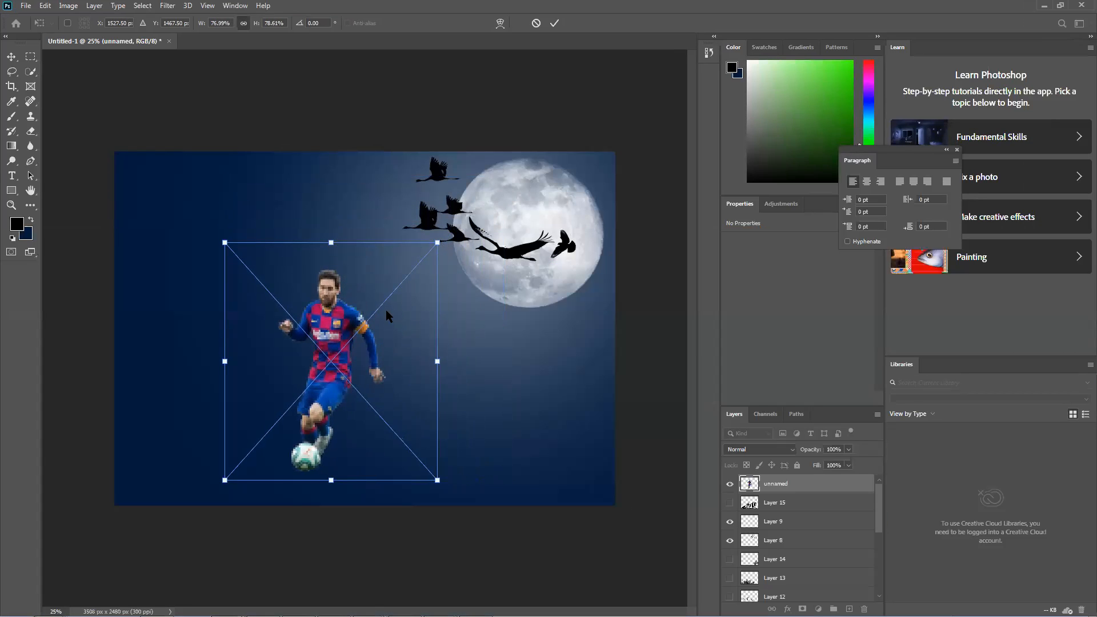
{"action": "left_click_drag", "start_coordinate": [386, 341], "coordinate": [492, 331]}
{"action": "key", "text": "Return"}
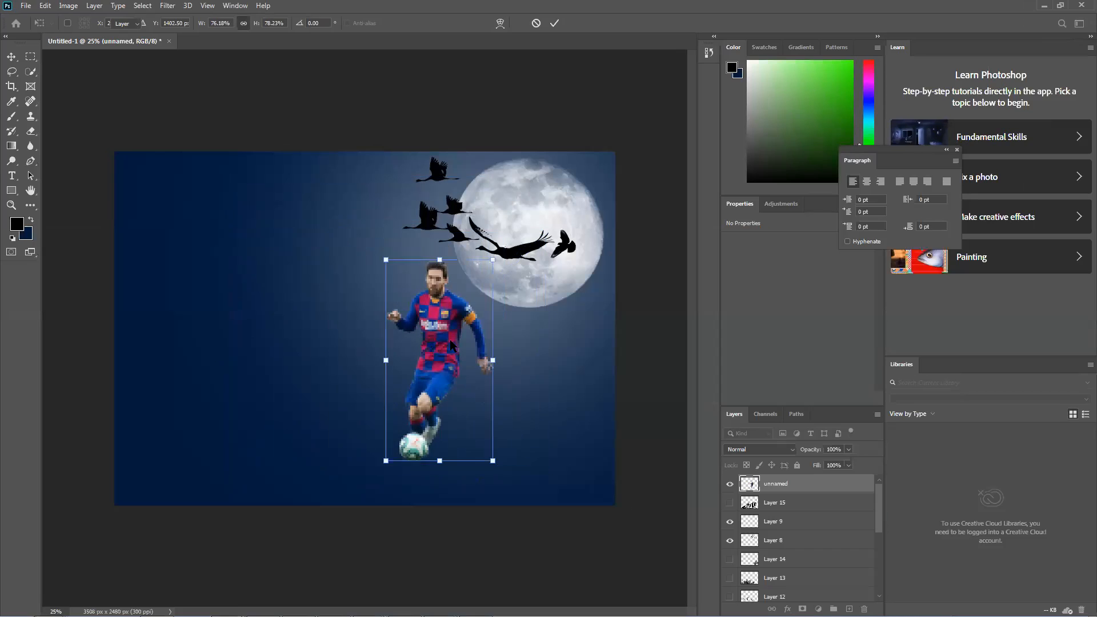
{"action": "left_click_drag", "start_coordinate": [447, 347], "coordinate": [420, 359]}
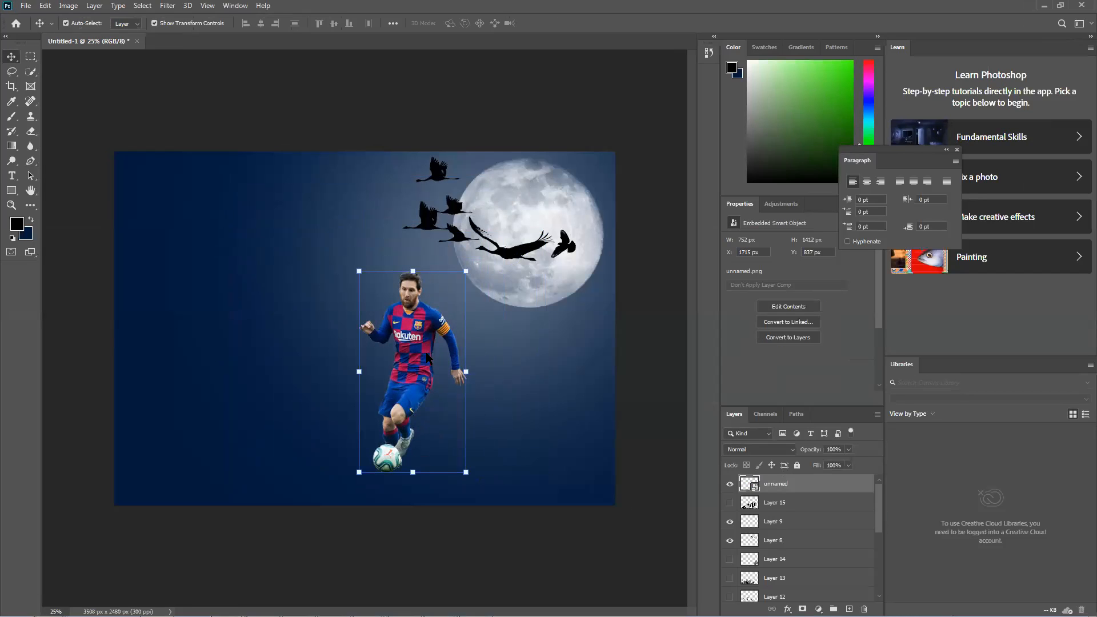
Step: Rasterize the unnamed layer and place a duplicate of the footballer to the right of the original
{"action": "right_click", "coordinate": [789, 489]}
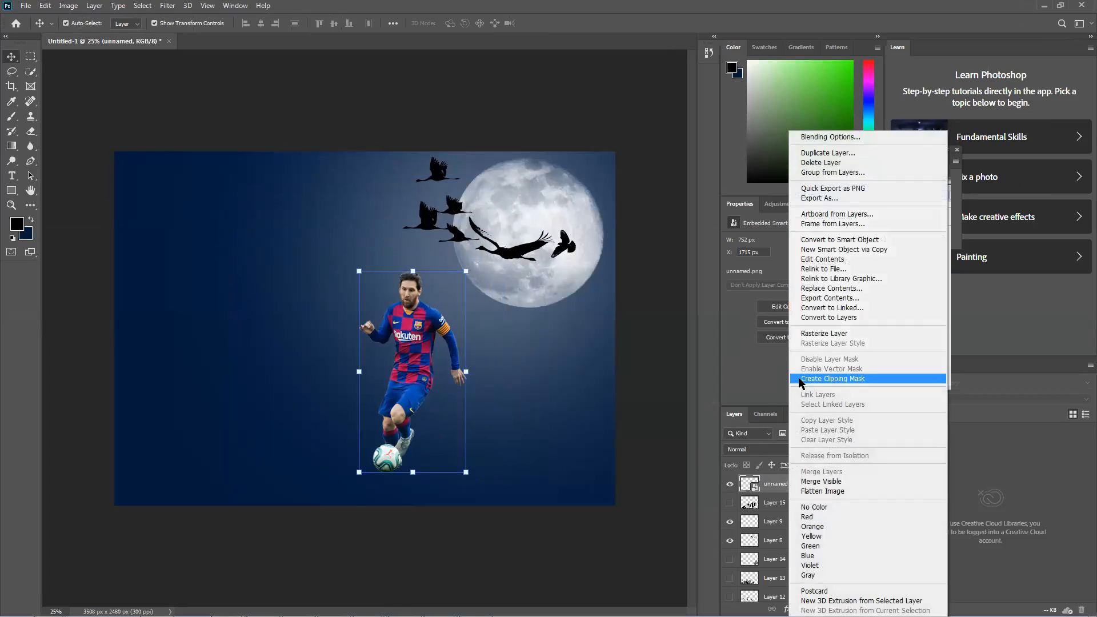
{"action": "left_click", "coordinate": [819, 341]}
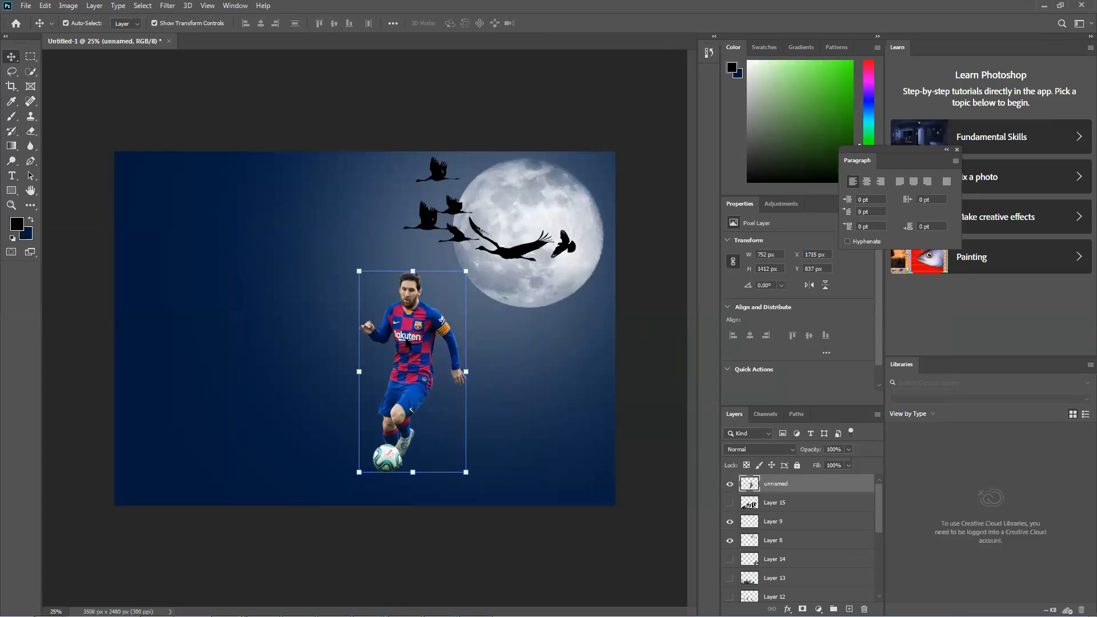
{"action": "left_click_drag", "start_coordinate": [412, 372], "coordinate": [527, 392], "text": "alt"}
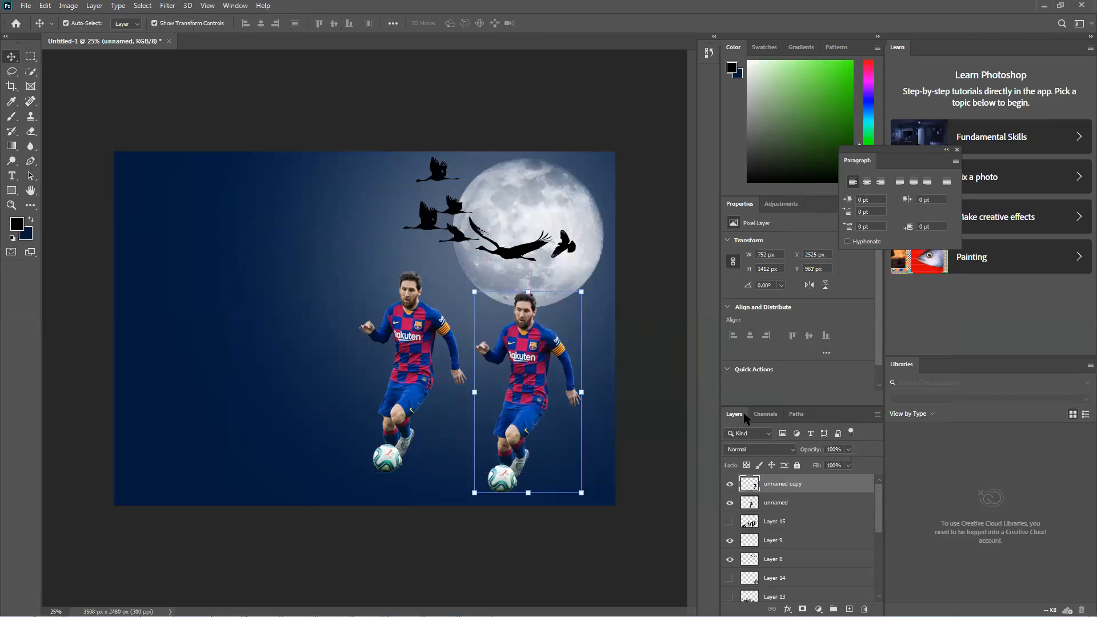
Step: Apply a black Color Overlay at 100% opacity with Normal blend mode to the unnamed copy layer
{"action": "right_click", "coordinate": [827, 490]}
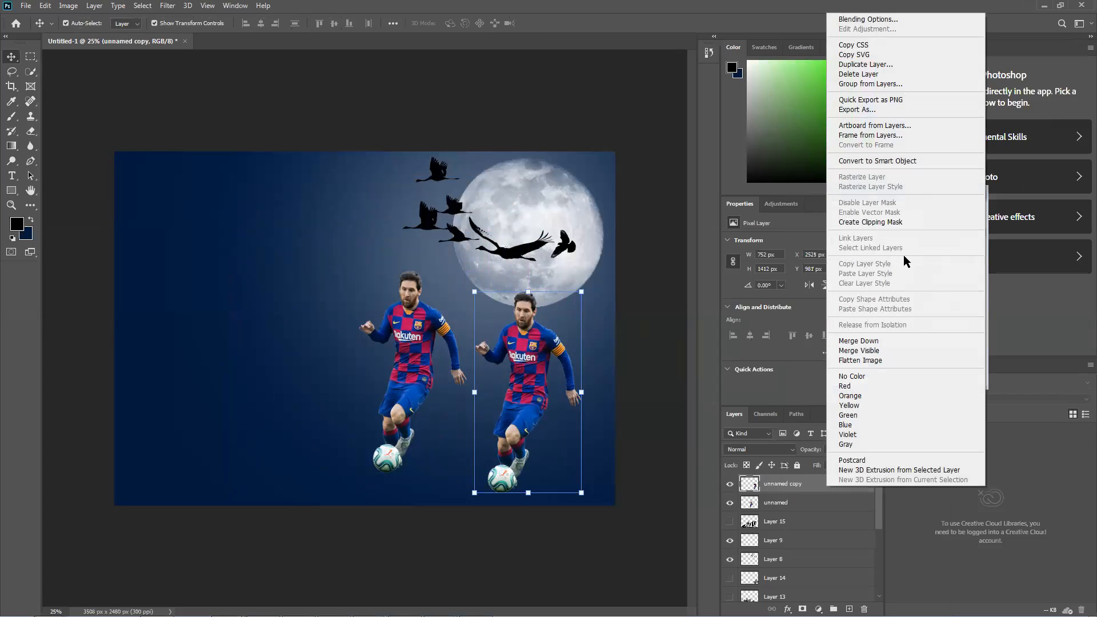
{"action": "left_click", "coordinate": [894, 22]}
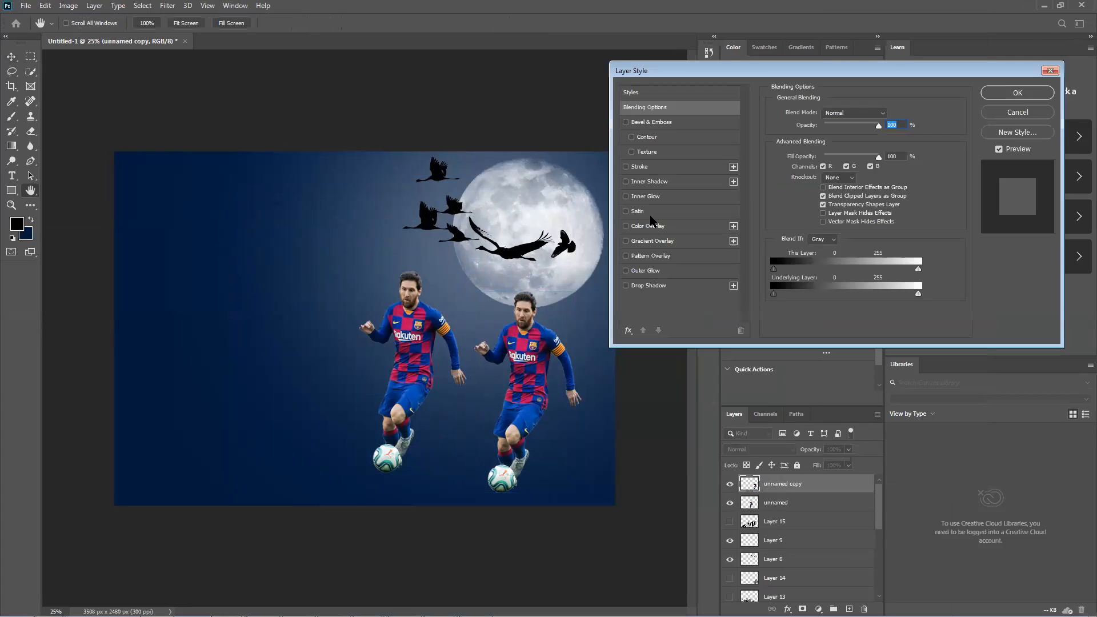
{"action": "left_click", "coordinate": [657, 228]}
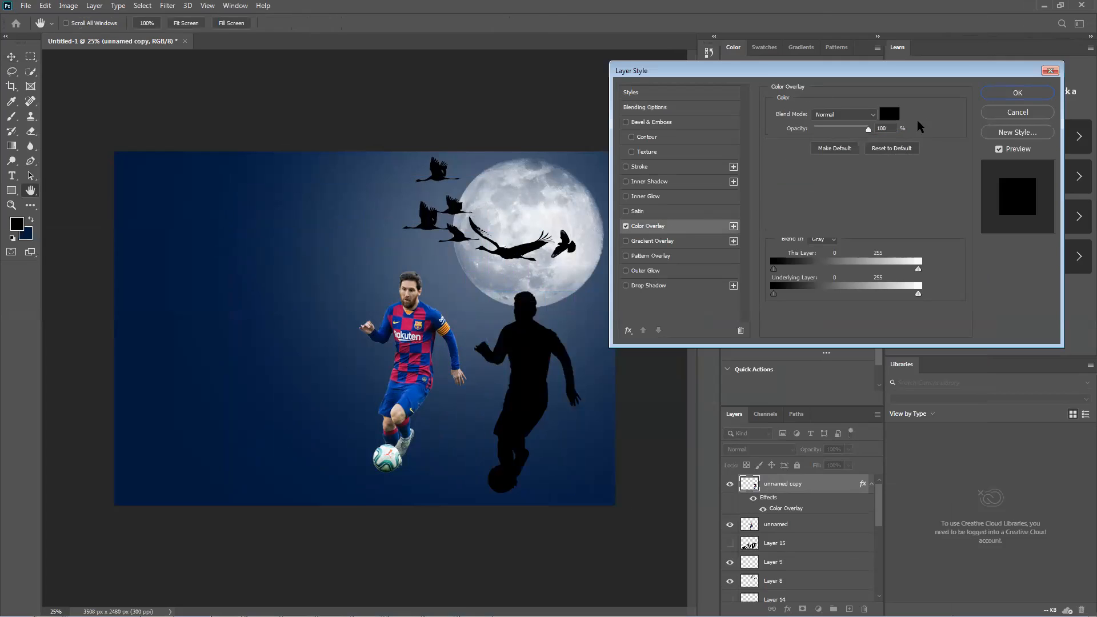
{"action": "left_click_drag", "start_coordinate": [859, 125], "coordinate": [896, 121]}
{"action": "left_click", "coordinate": [999, 91]}
{"action": "key", "text": "v"}
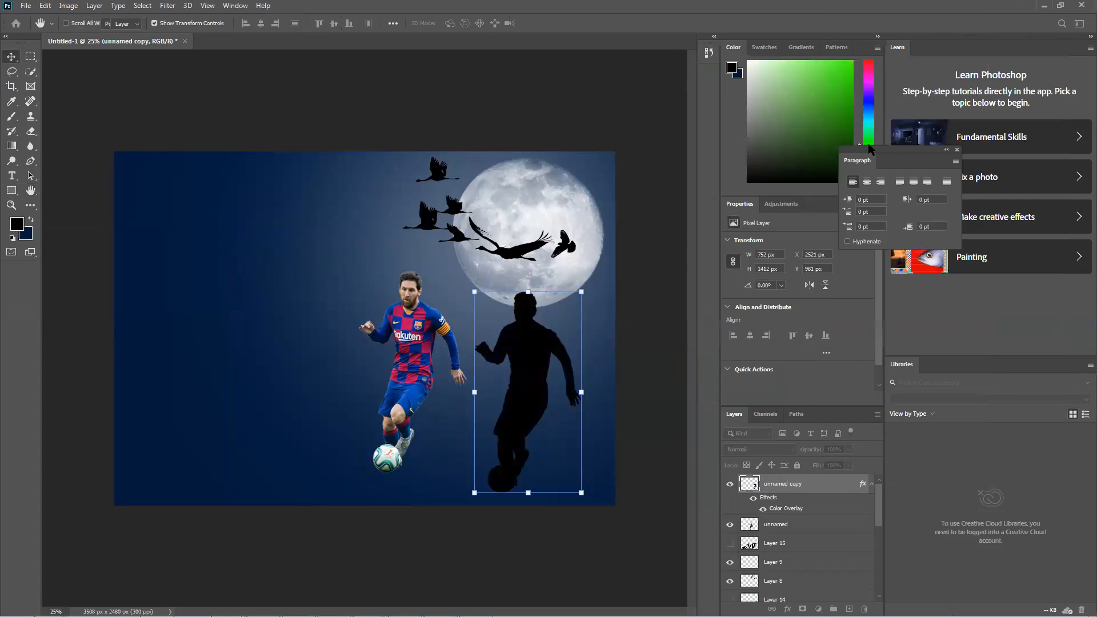
Step: Move the unnamed copy layer below the unnamed layer and align the black silhouette directly behind the footballer
{"action": "left_click_drag", "start_coordinate": [530, 302], "coordinate": [418, 316]}
{"action": "left_click_drag", "start_coordinate": [780, 487], "coordinate": [779, 535]}
{"action": "left_click_drag", "start_coordinate": [463, 388], "coordinate": [417, 396]}
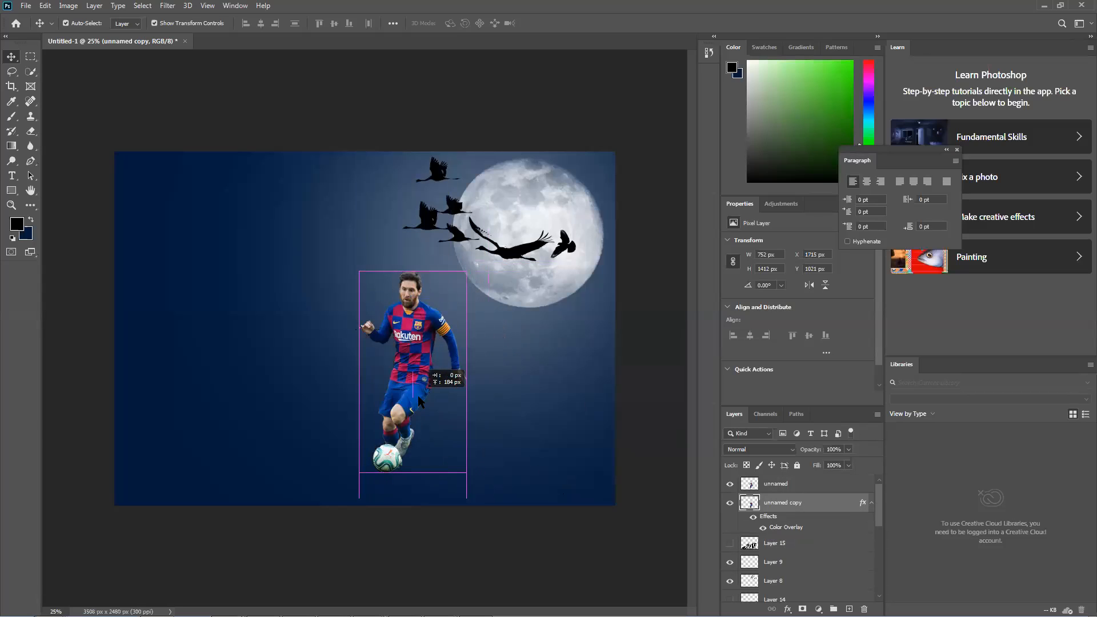
Step: Distort the black silhouette into a shortened shadow leaning right from the footballer's feet
{"action": "key", "text": "ctrl+t"}
{"action": "right_click", "coordinate": [421, 319]}
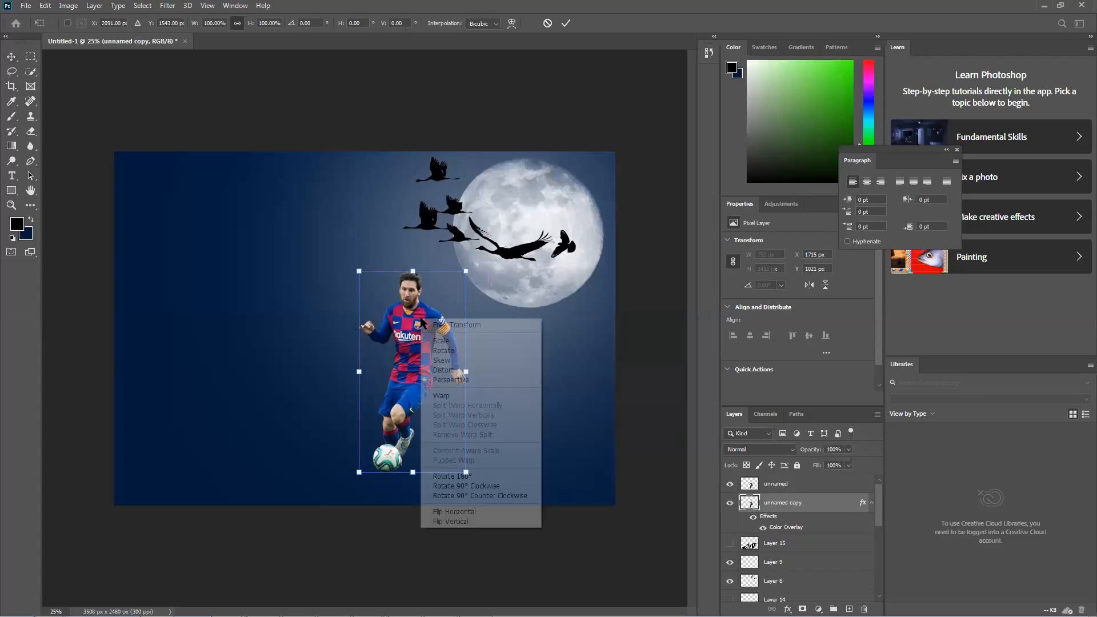
{"action": "left_click", "coordinate": [451, 370]}
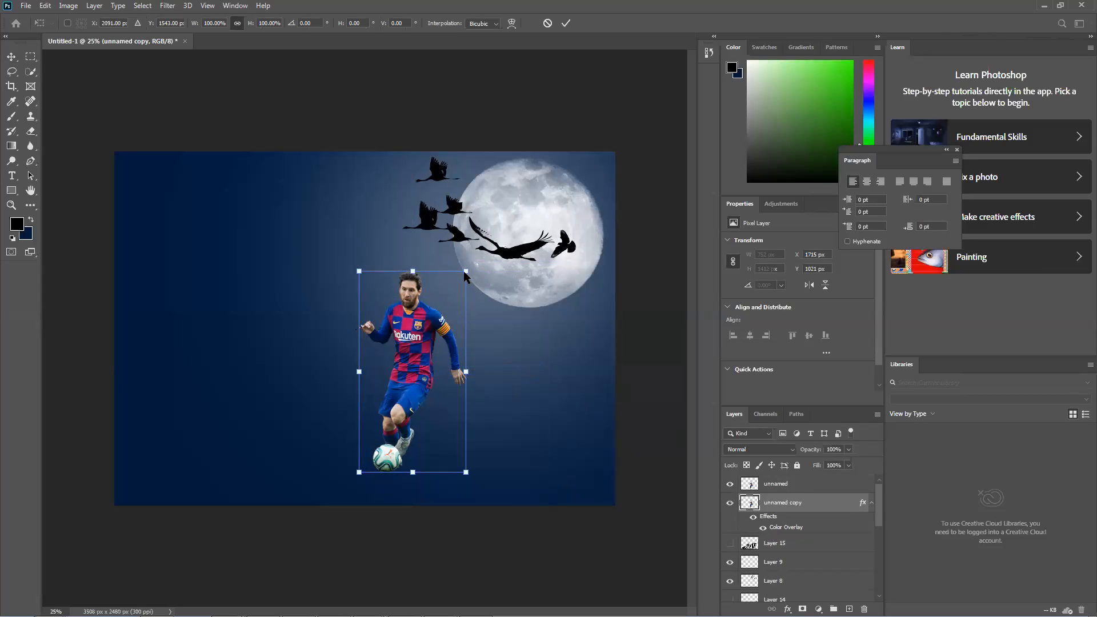
{"action": "left_click_drag", "start_coordinate": [464, 274], "coordinate": [572, 225]}
{"action": "key", "text": "ctrl+z"}
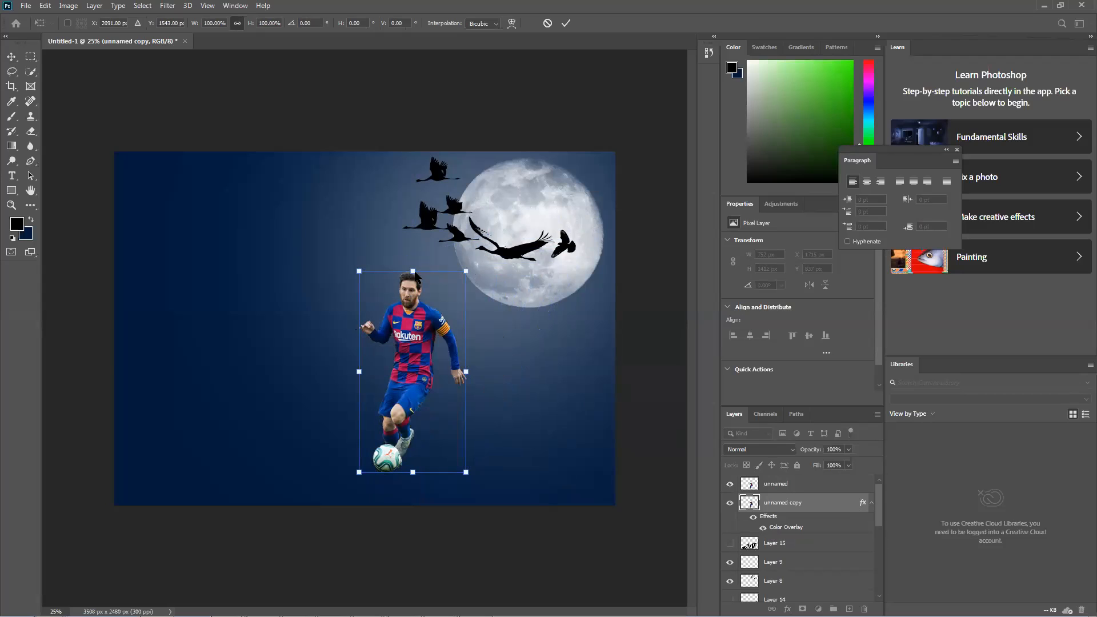
{"action": "left_click_drag", "start_coordinate": [415, 274], "coordinate": [490, 349]}
{"action": "key", "text": "Return"}
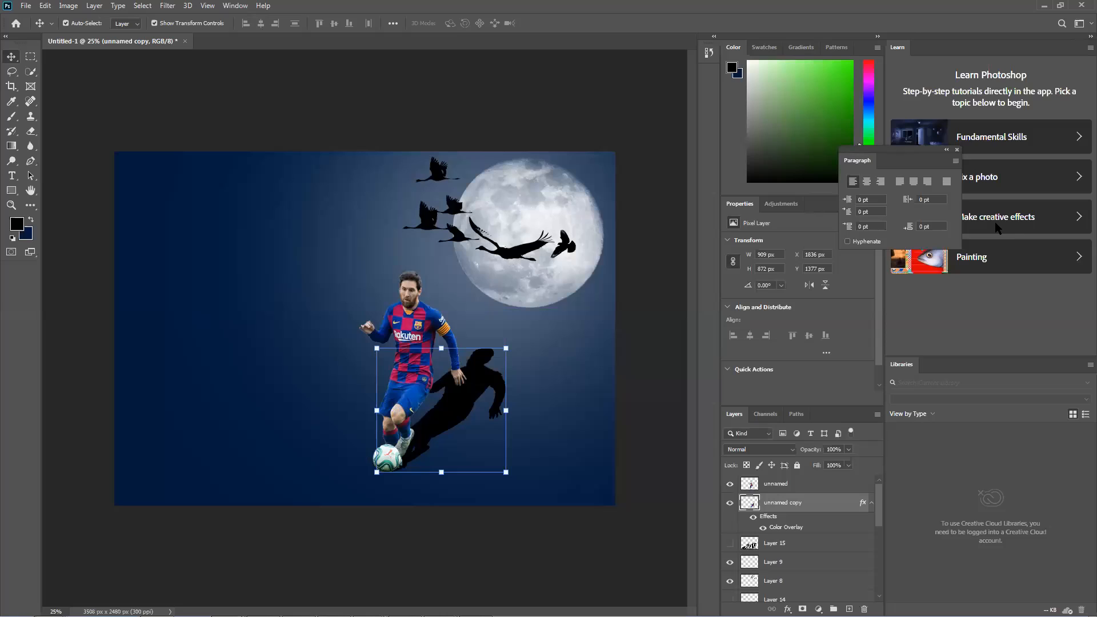
Step: Lower the unnamed copy layer's opacity so the black silhouette becomes a faint, translucent shadow
{"action": "left_click_drag", "start_coordinate": [820, 462], "coordinate": [810, 465]}
Step: Hide the navy Layer 1 background and the flying birds on Layer 8, and make Layer 7 the active layer
{"action": "left_click", "coordinate": [560, 482]}
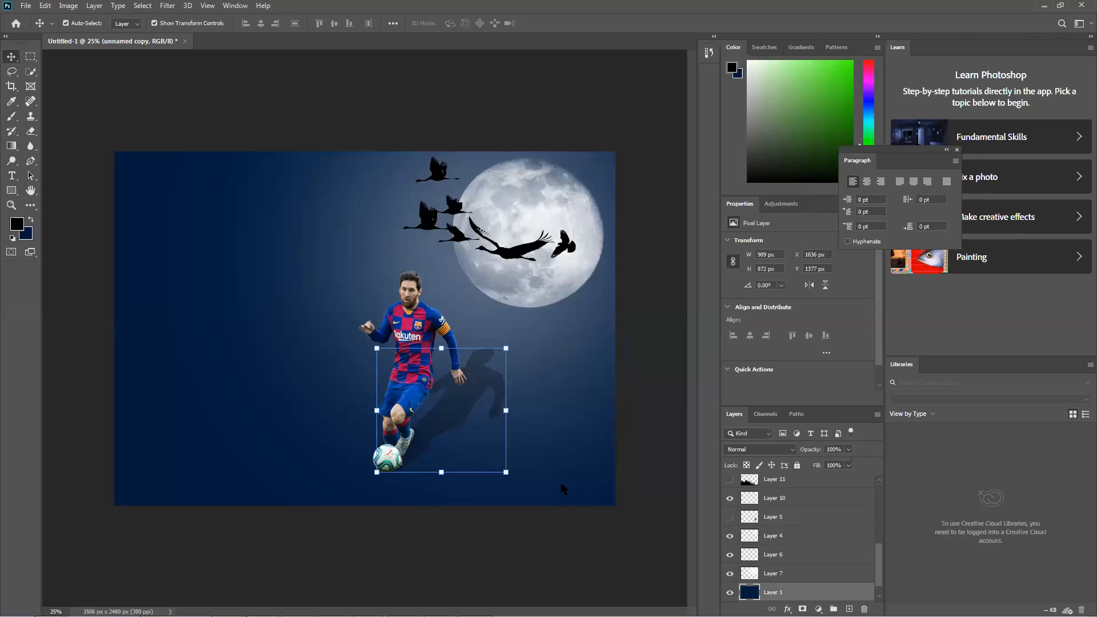
{"action": "left_click", "coordinate": [730, 573]}
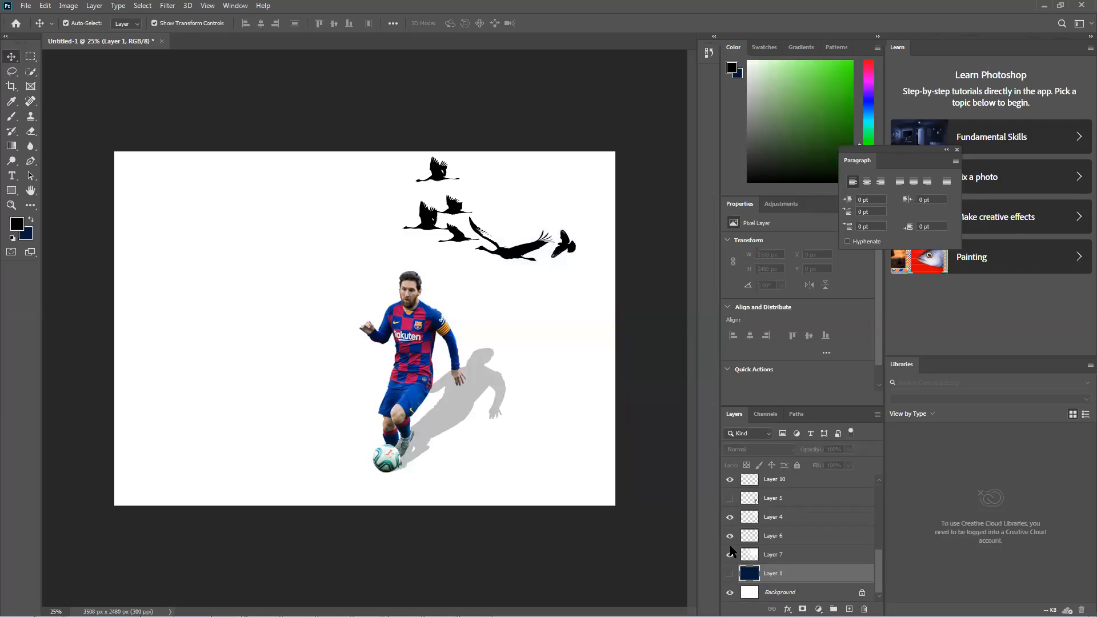
{"action": "left_click", "coordinate": [519, 257]}
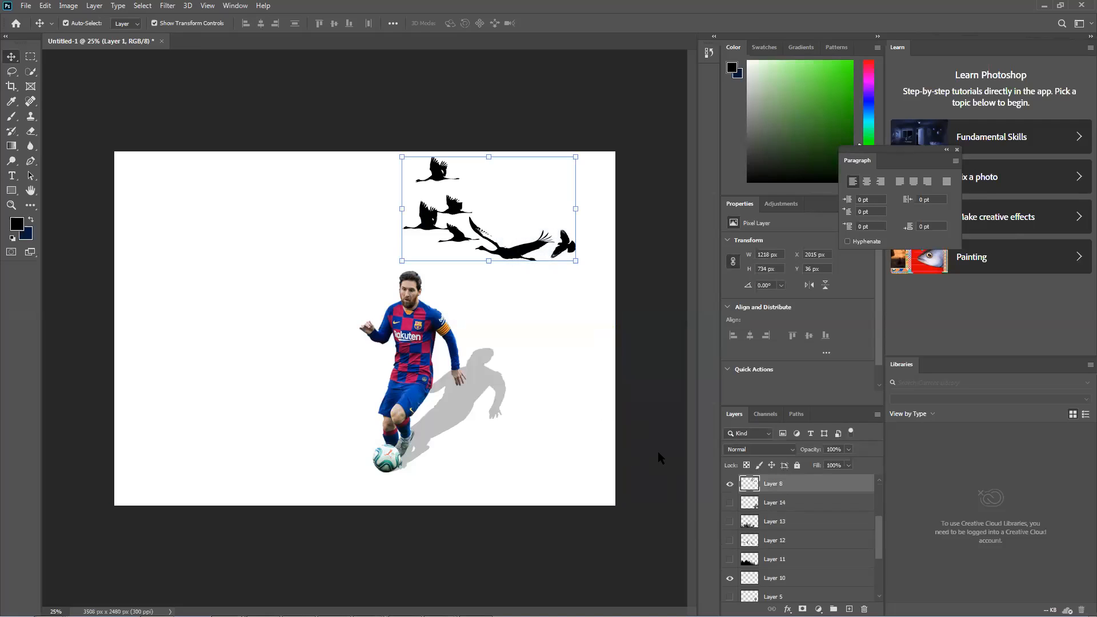
{"action": "left_click", "coordinate": [730, 485]}
{"action": "left_click", "coordinate": [587, 429]}
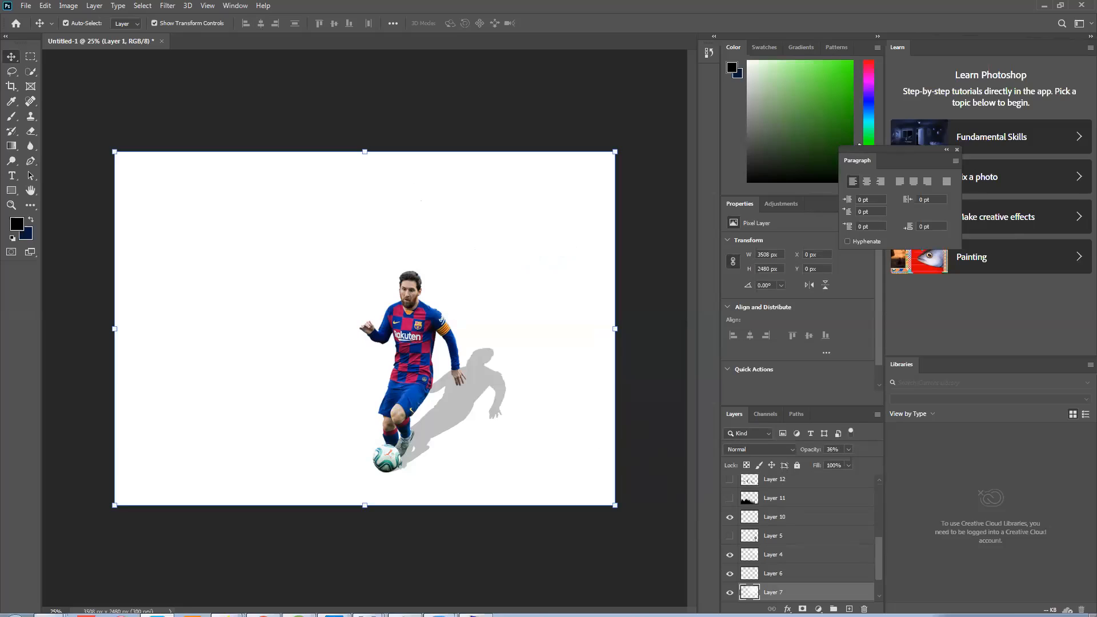
Step: Switch to Chrome and search Google Images for "football field" in a new browser tab
{"action": "mouse_move", "coordinate": [282, 604]}
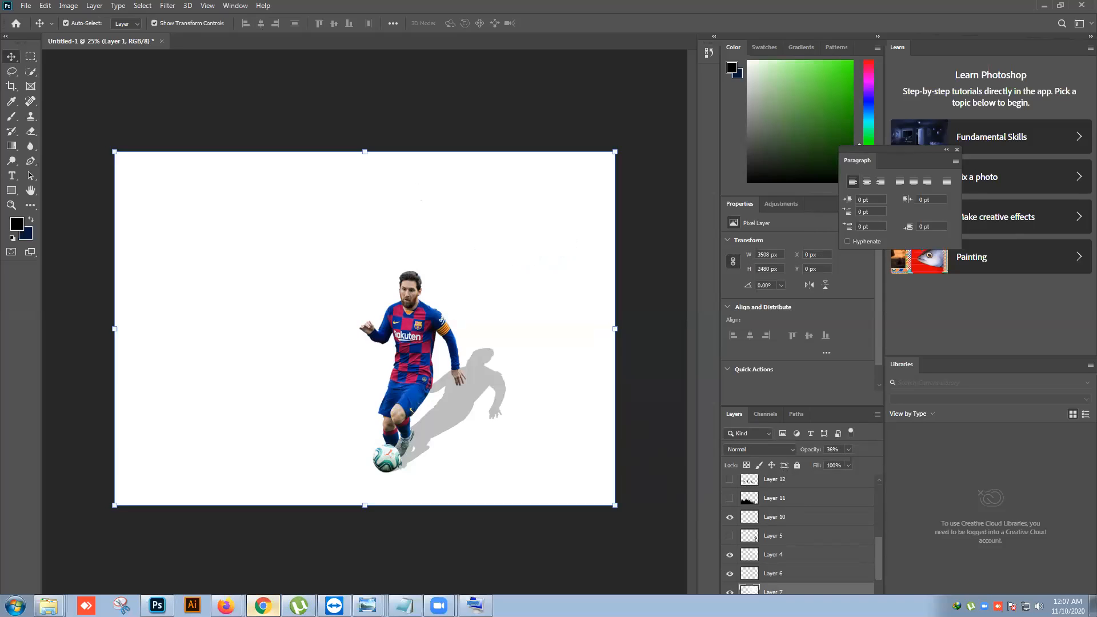
{"action": "left_click", "coordinate": [263, 605]}
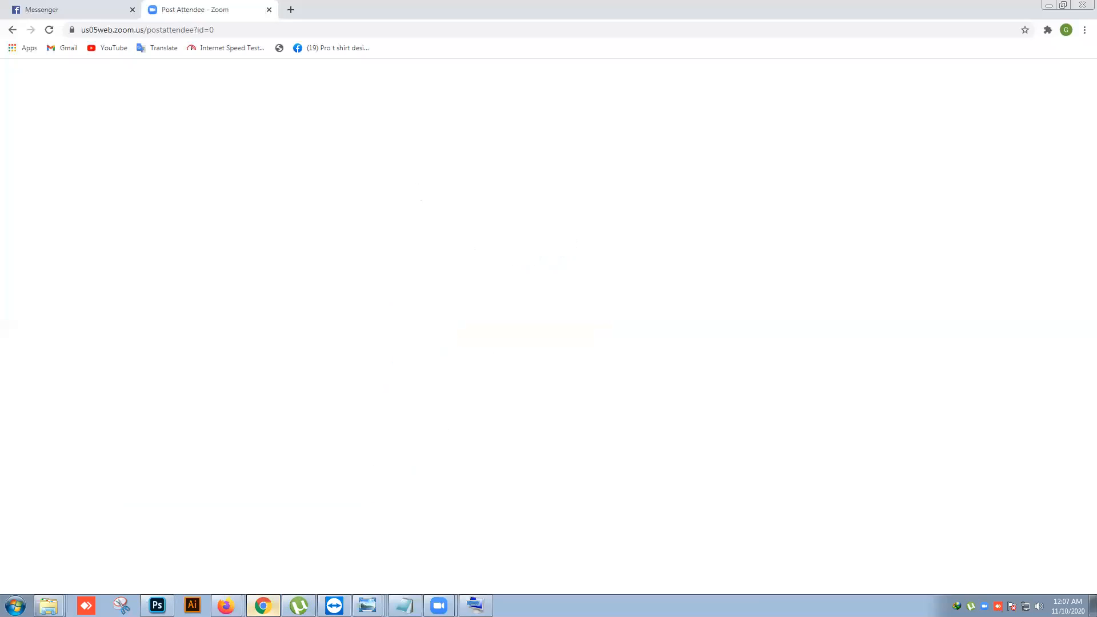
{"action": "left_click", "coordinate": [291, 10]}
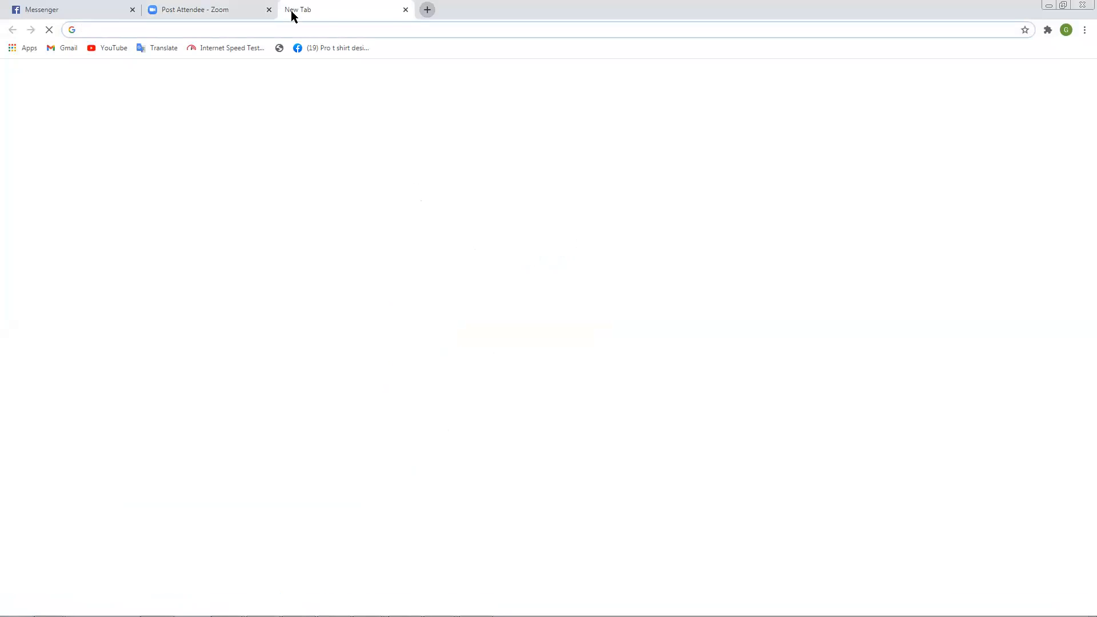
{"action": "left_click", "coordinate": [360, 30]}
{"action": "type", "text": "foo"}
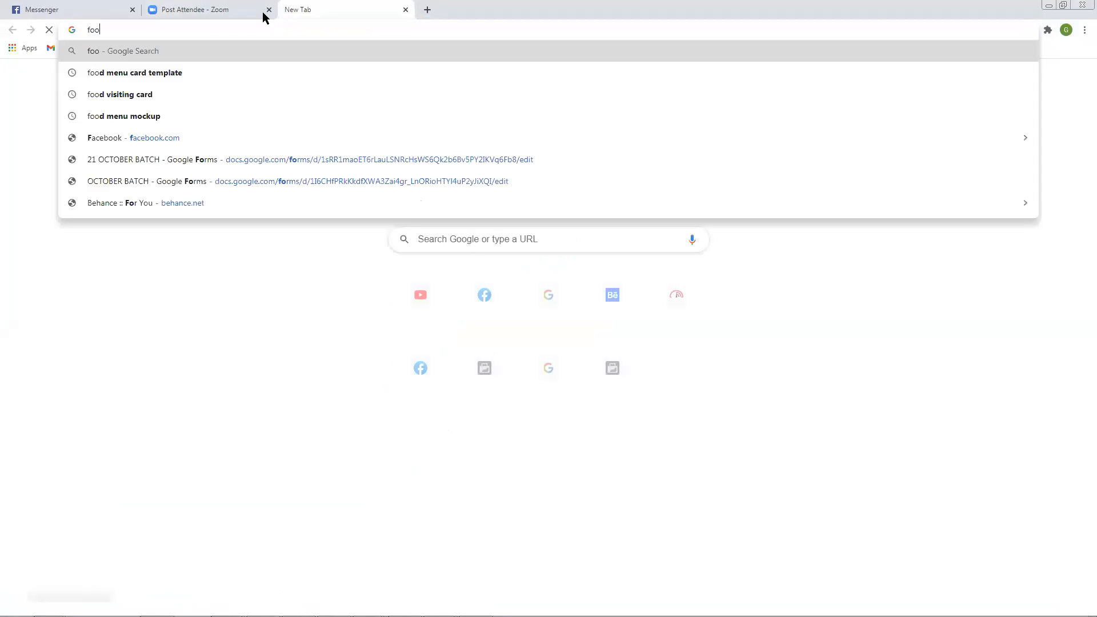
{"action": "type", "text": "tball"}
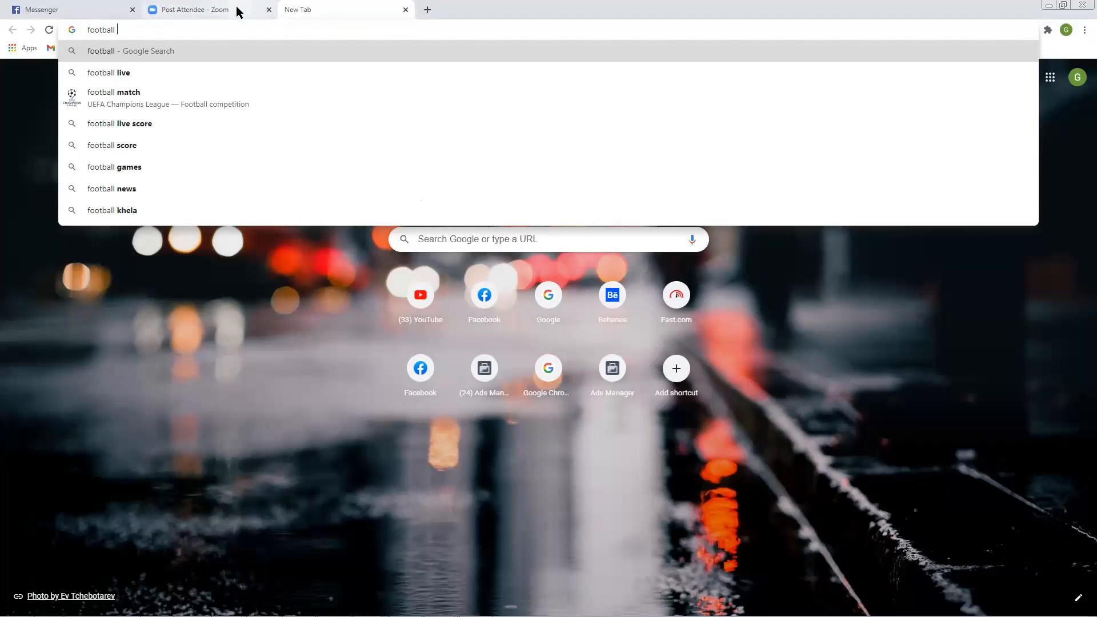
{"action": "type", "text": " f"}
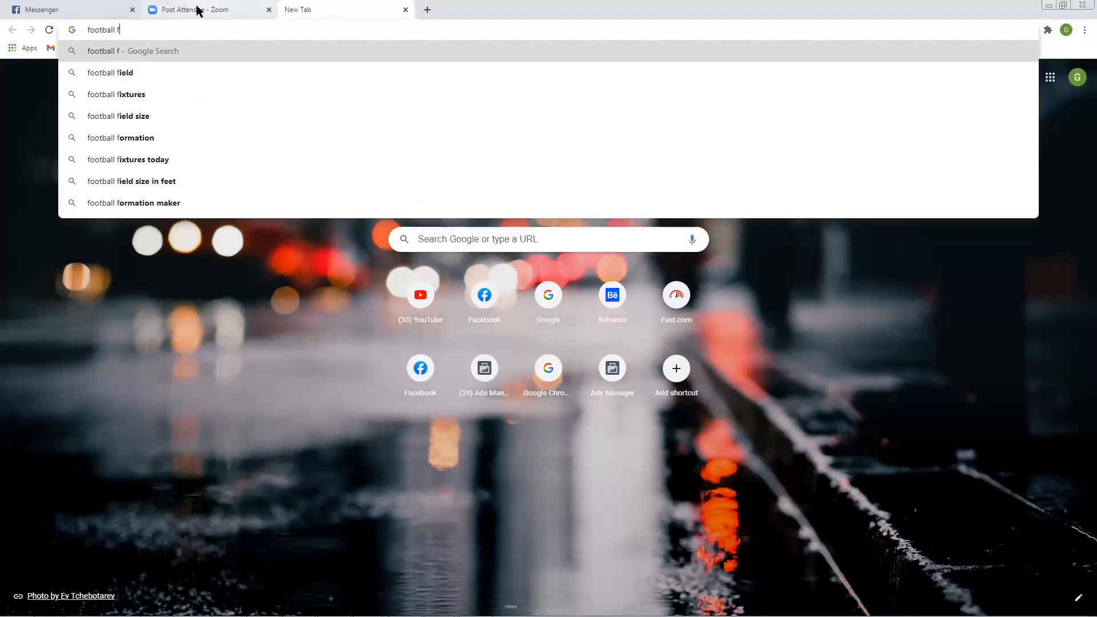
{"action": "key", "text": "Down"}
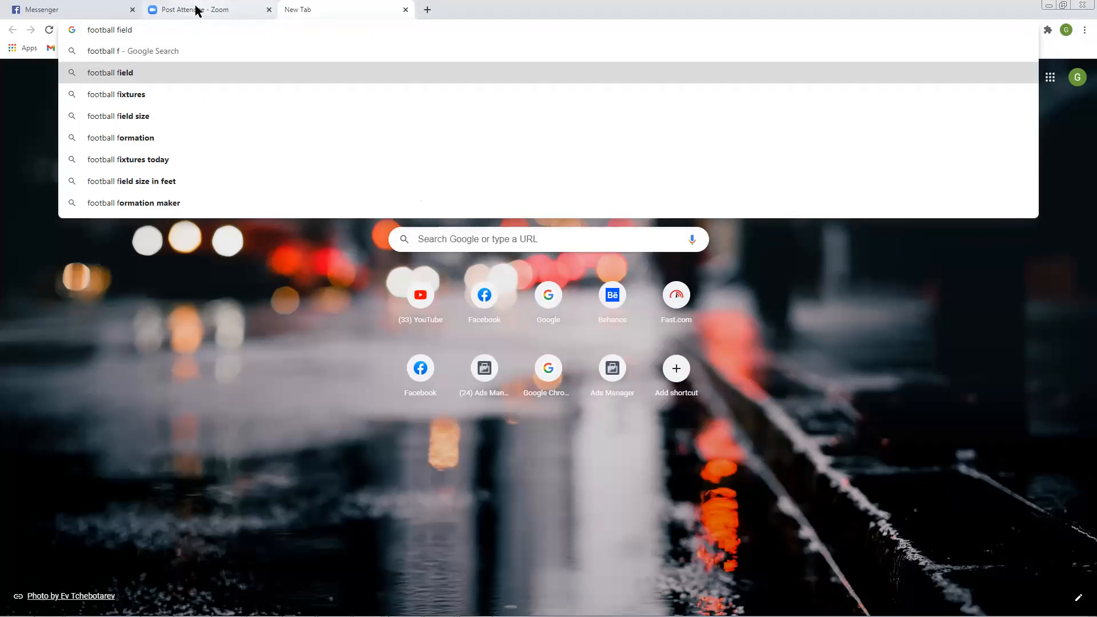
{"action": "key", "text": "Return"}
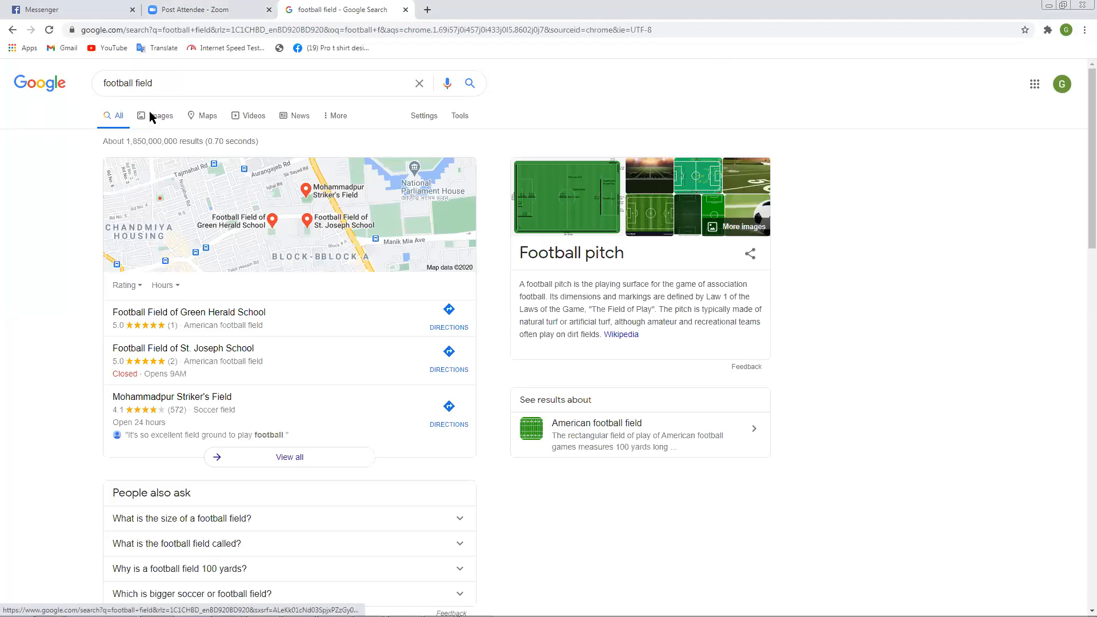
{"action": "left_click", "coordinate": [152, 117]}
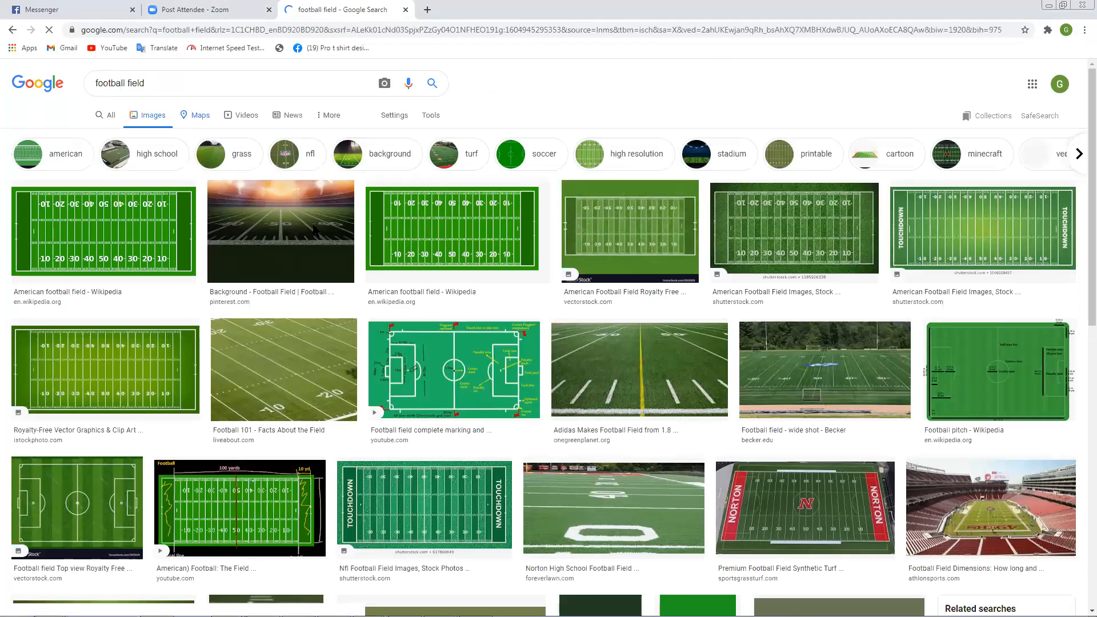
Step: Open the preview of the Pexels Green Football Field photo from the image results
{"action": "scroll", "coordinate": [521, 355], "scroll_direction": "down", "scroll_amount": 2}
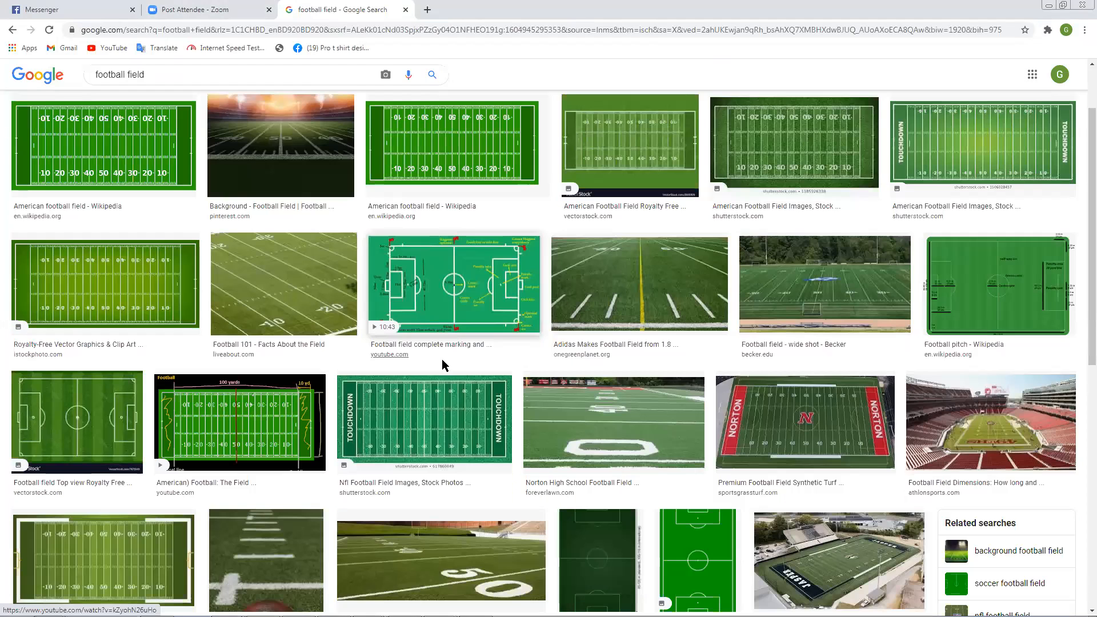
{"action": "scroll", "coordinate": [444, 365], "scroll_direction": "down", "scroll_amount": 3}
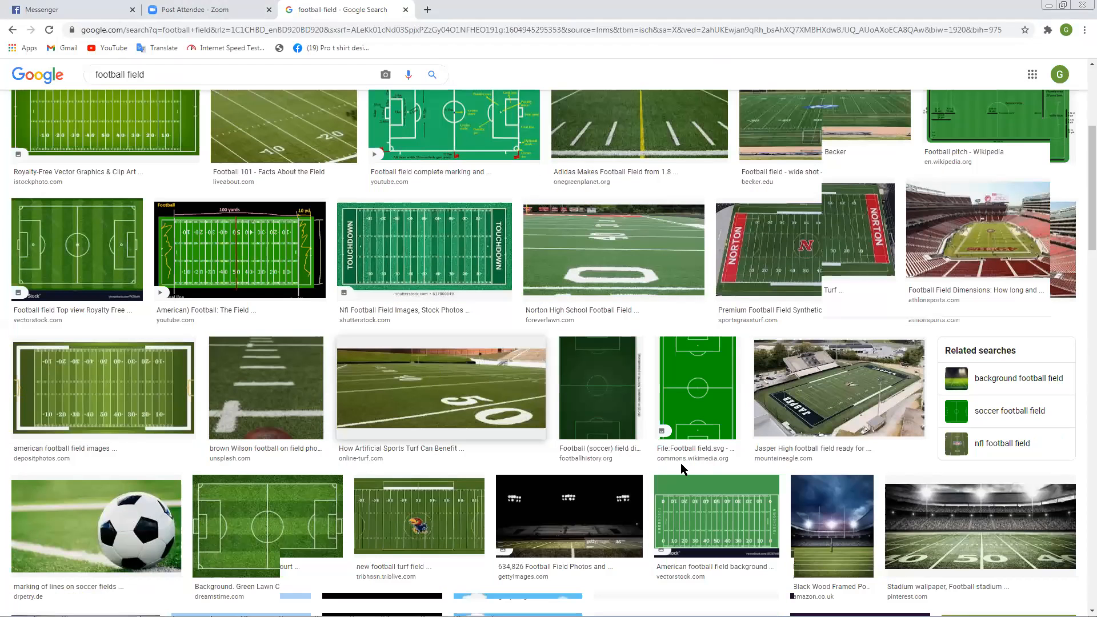
{"action": "left_click", "coordinate": [905, 496]}
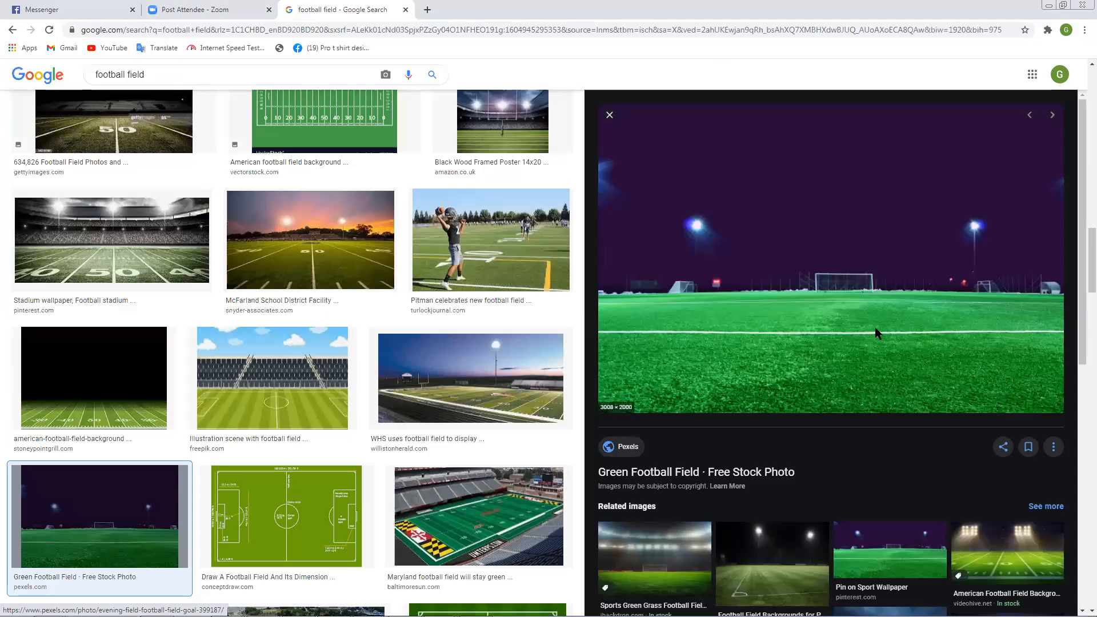
{"action": "right_click", "coordinate": [811, 197]}
{"action": "left_click", "coordinate": [847, 299]}
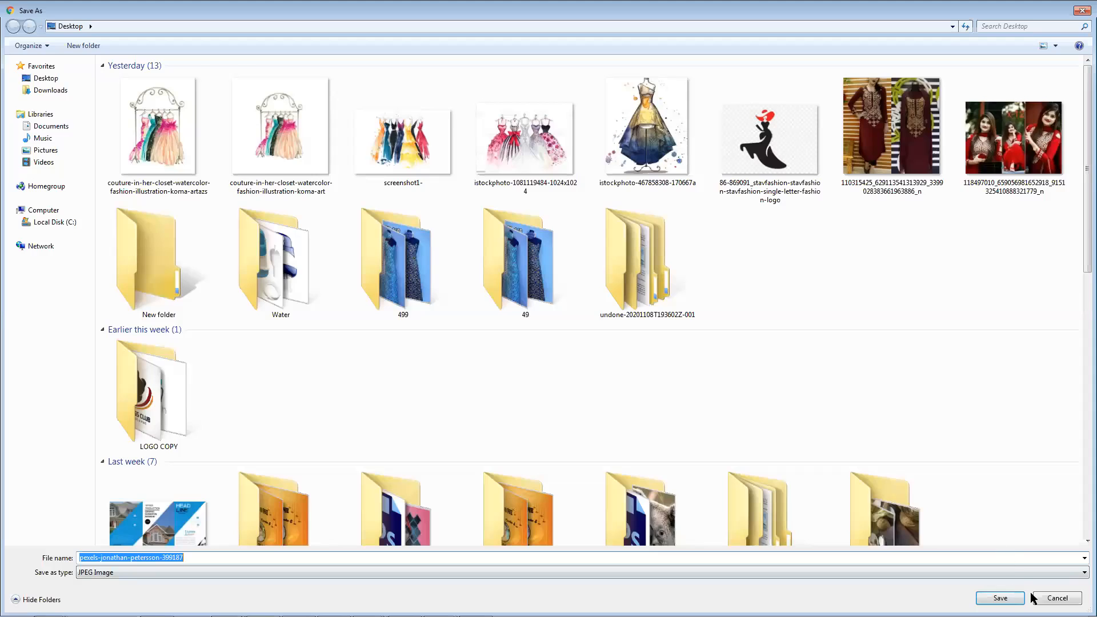
{"action": "left_click", "coordinate": [1033, 596]}
Step: Copy the green football field photo and paste it into the Photoshop document above Layer 7
{"action": "right_click", "coordinate": [867, 353]}
{"action": "left_click", "coordinate": [159, 605]}
{"action": "key", "text": "ctrl+v"}
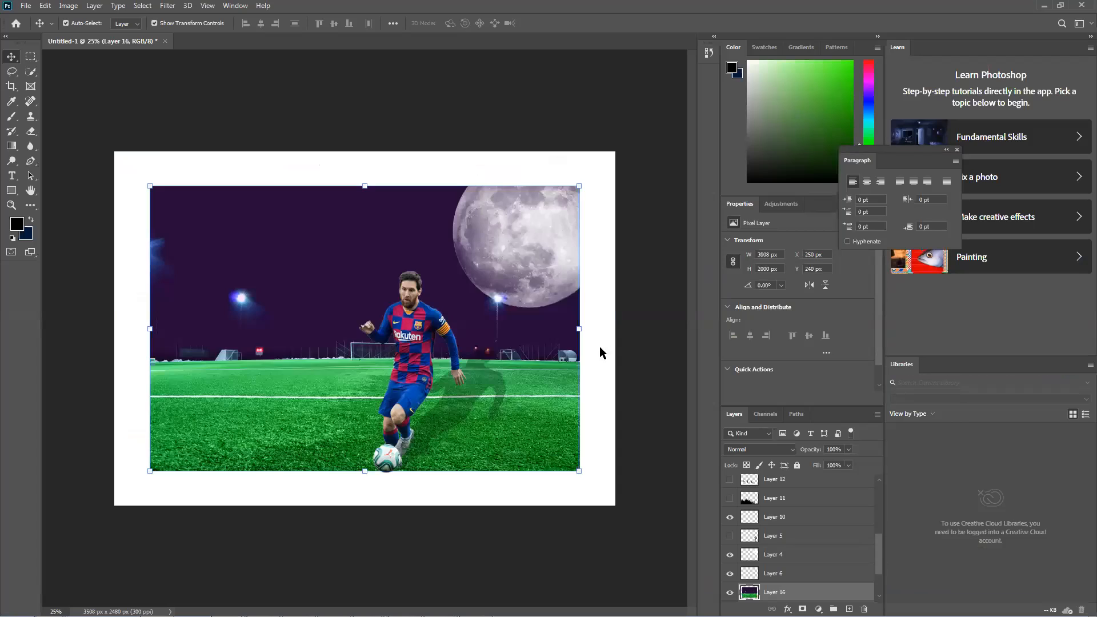
Step: Align the football field photo with the canvas's upper-left corner and scale it to about 126.78% so it covers the whole canvas
{"action": "mouse_move", "coordinate": [517, 325]}
{"action": "left_mouse_down"}
{"action": "mouse_move", "coordinate": [506, 296]}
{"action": "mouse_move", "coordinate": [521, 305]}
{"action": "left_mouse_up"}
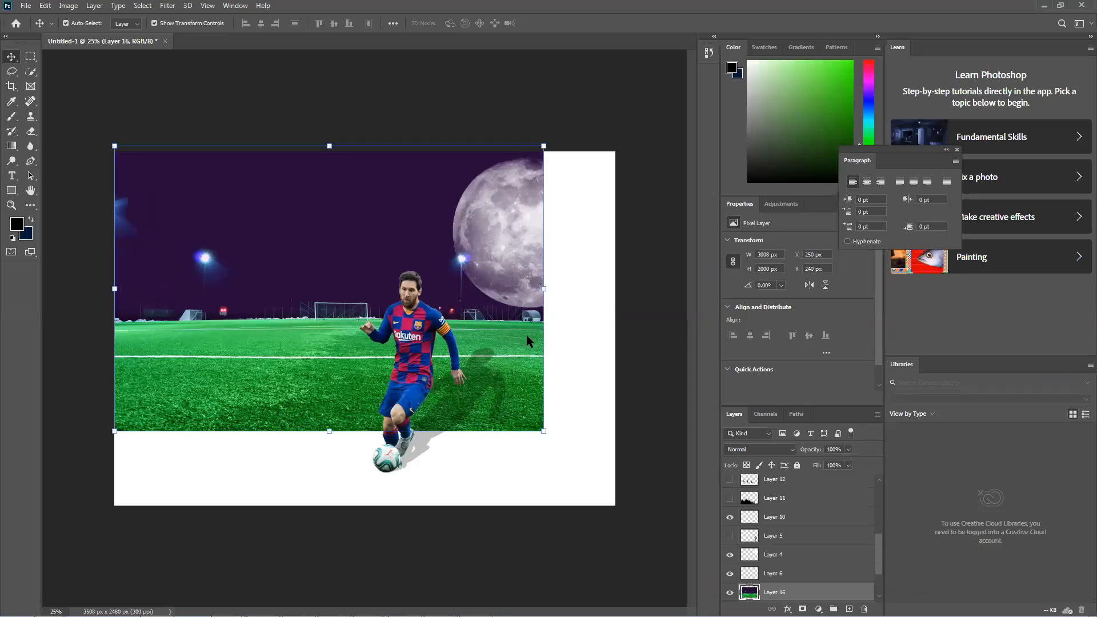
{"action": "left_click_drag", "start_coordinate": [544, 439], "coordinate": [658, 513]}
{"action": "left_click_drag", "start_coordinate": [570, 460], "coordinate": [560, 459]}
{"action": "key", "text": "Return"}
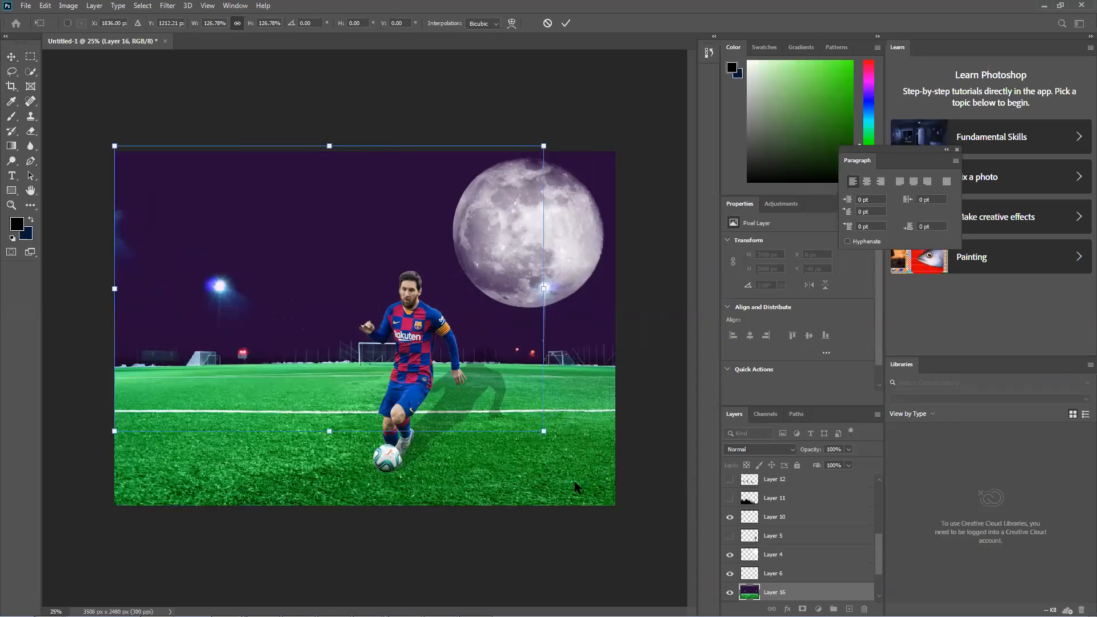
Step: Move the footballer and then his shadow left and slightly down on the pitch, keeping the shadow attached at his feet
{"action": "left_click", "coordinate": [424, 334]}
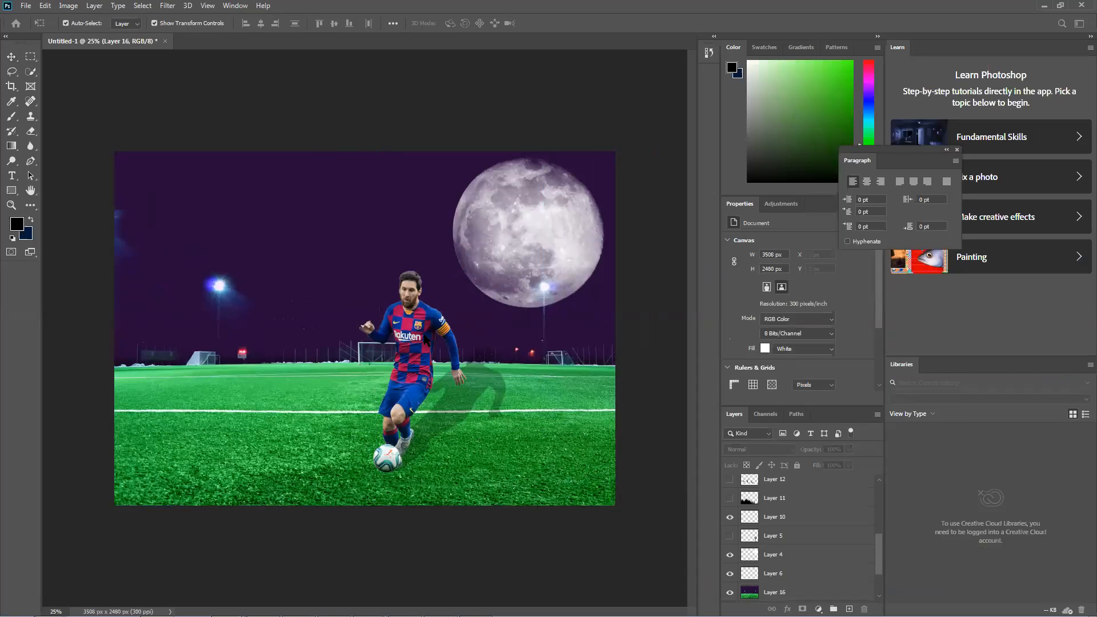
{"action": "left_click", "coordinate": [414, 469]}
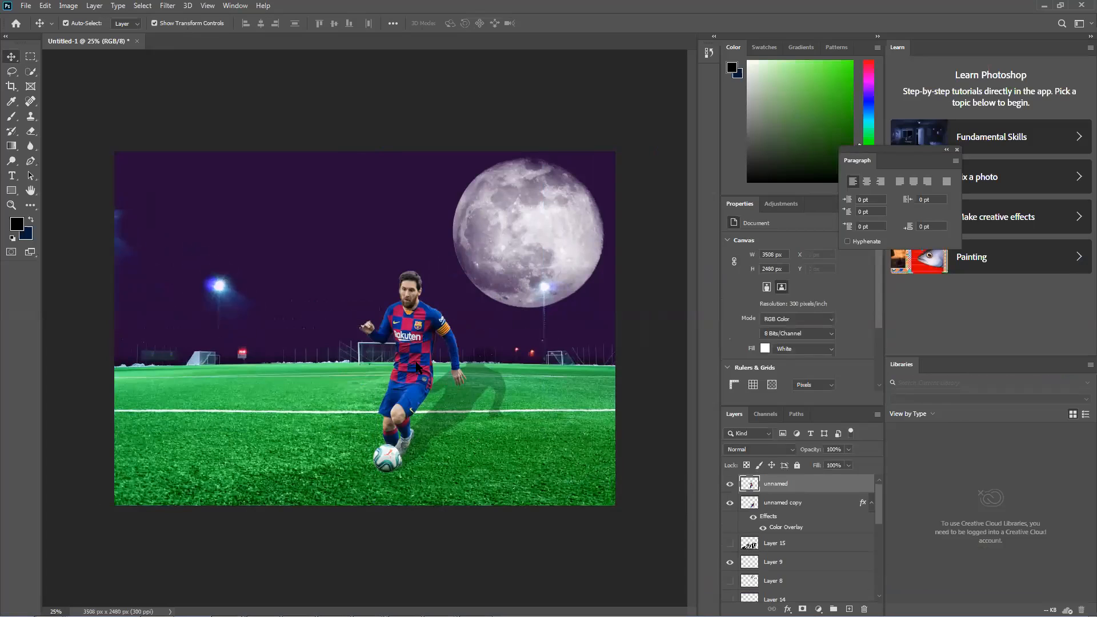
{"action": "left_click_drag", "start_coordinate": [391, 465], "coordinate": [301, 480]}
{"action": "left_click_drag", "start_coordinate": [444, 405], "coordinate": [348, 425]}
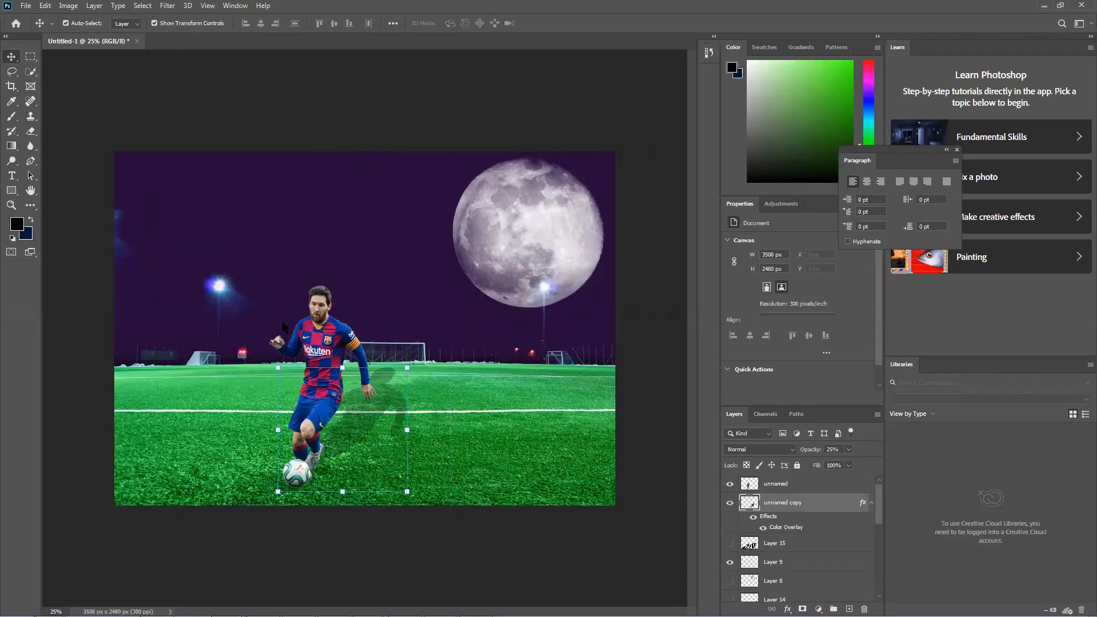
{"action": "left_click", "coordinate": [193, 81]}
Step: Scale the moon on Layer 4 to about 55.52%, place it in the canvas's upper-right corner, and hide its layer
{"action": "left_click_drag", "start_coordinate": [516, 249], "coordinate": [434, 226]}
{"action": "left_click_drag", "start_coordinate": [509, 306], "coordinate": [431, 247]}
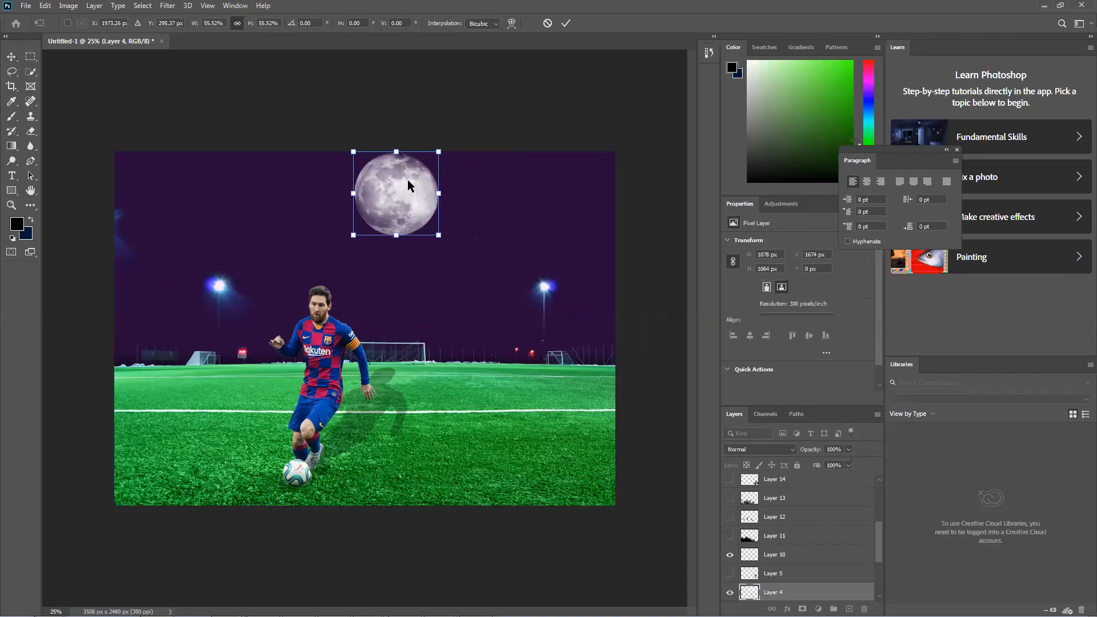
{"action": "left_click_drag", "start_coordinate": [439, 197], "coordinate": [607, 198]}
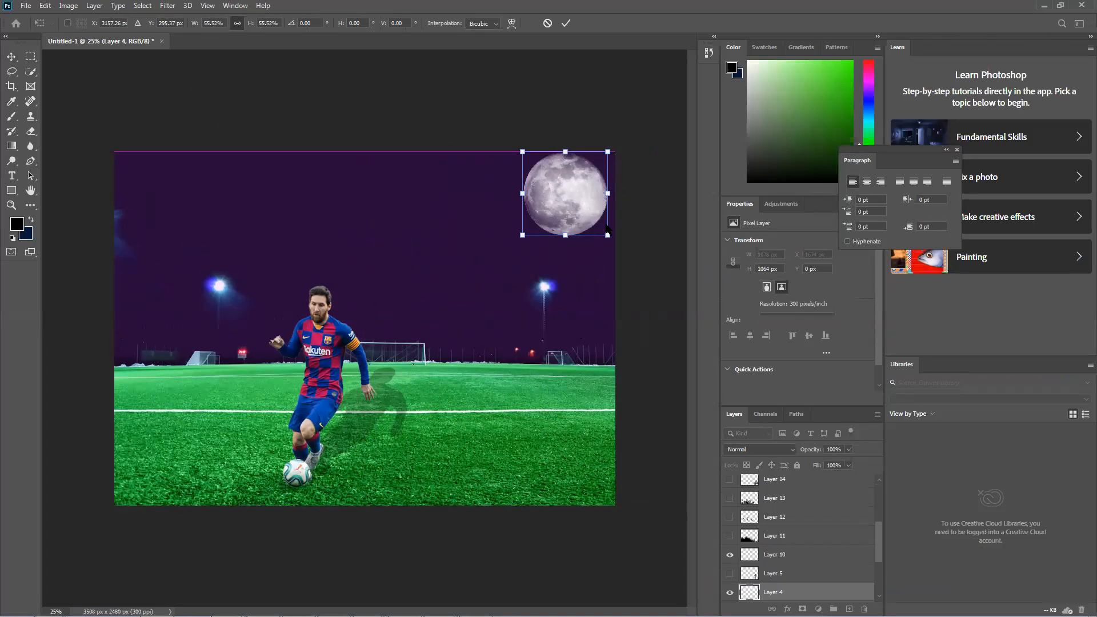
{"action": "key", "text": "Return"}
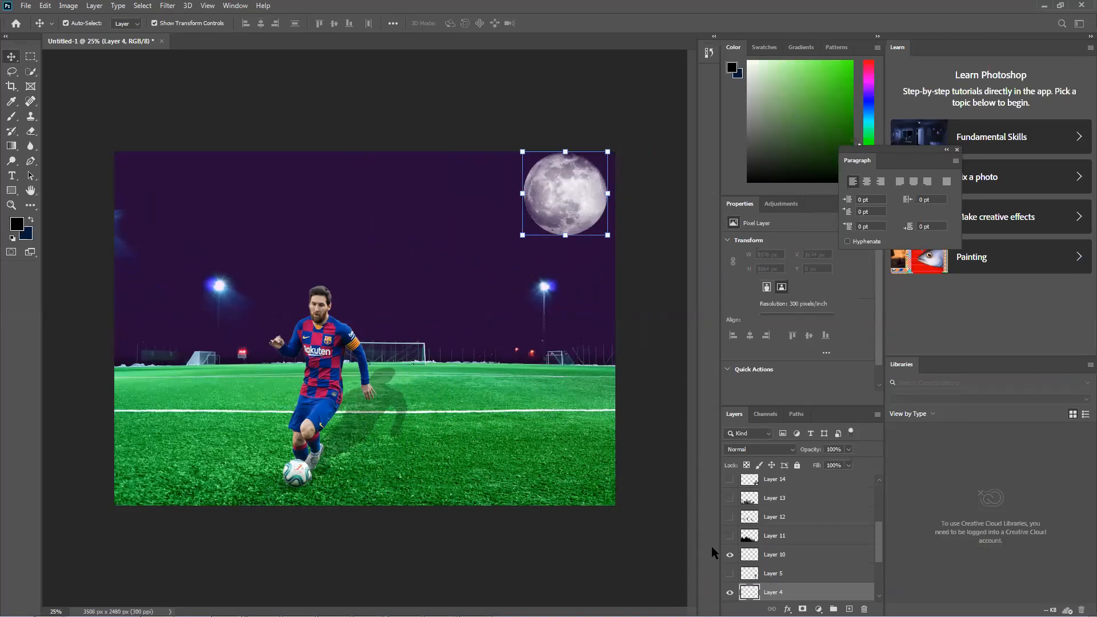
{"action": "left_click", "coordinate": [659, 478]}
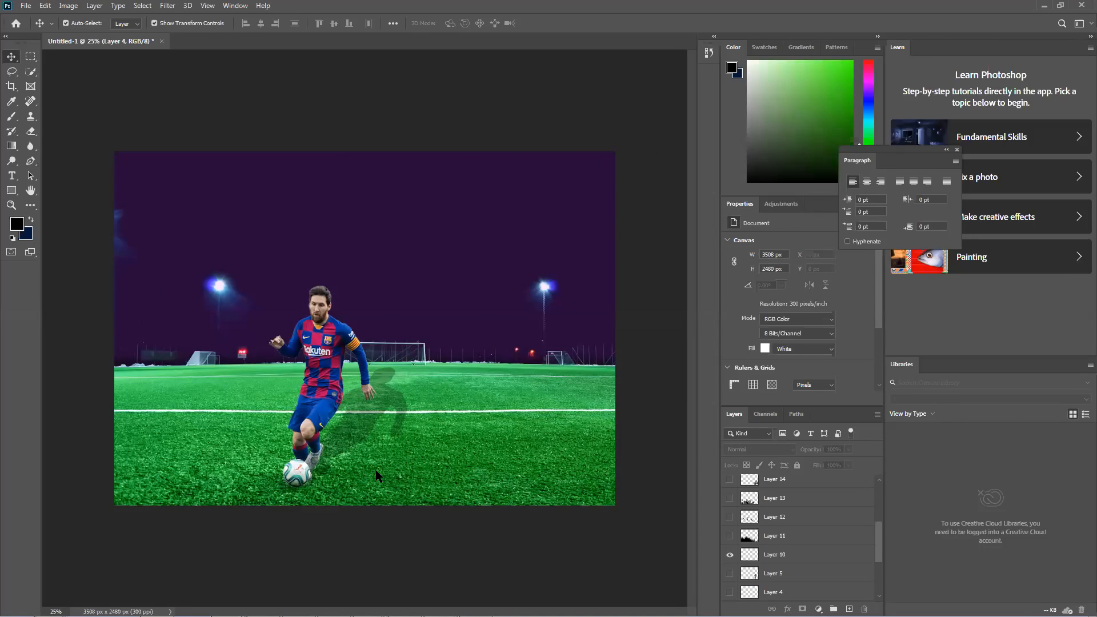
Step: Move the footballer up and left, away from his shadow, and hide both the unnamed copy and unnamed layers
{"action": "left_click_drag", "start_coordinate": [324, 406], "coordinate": [264, 349]}
{"action": "mouse_move", "coordinate": [371, 377]}
{"action": "left_mouse_down"}
{"action": "mouse_move", "coordinate": [368, 317]}
{"action": "mouse_move", "coordinate": [341, 283]}
{"action": "mouse_move", "coordinate": [368, 243]}
{"action": "mouse_move", "coordinate": [371, 389]}
{"action": "left_mouse_up"}
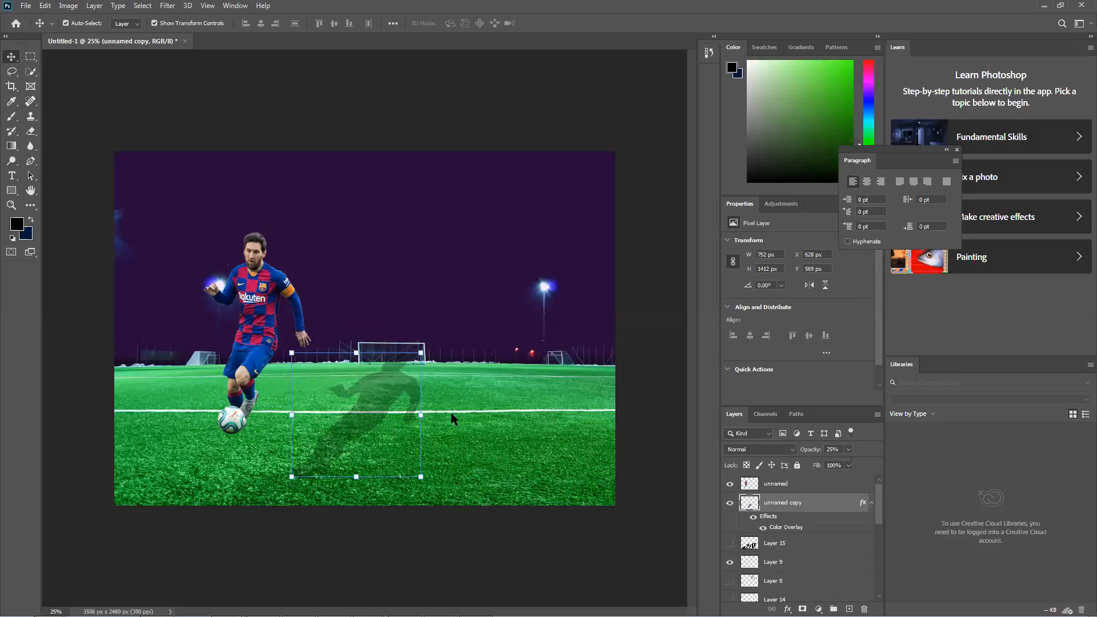
{"action": "left_click", "coordinate": [730, 503]}
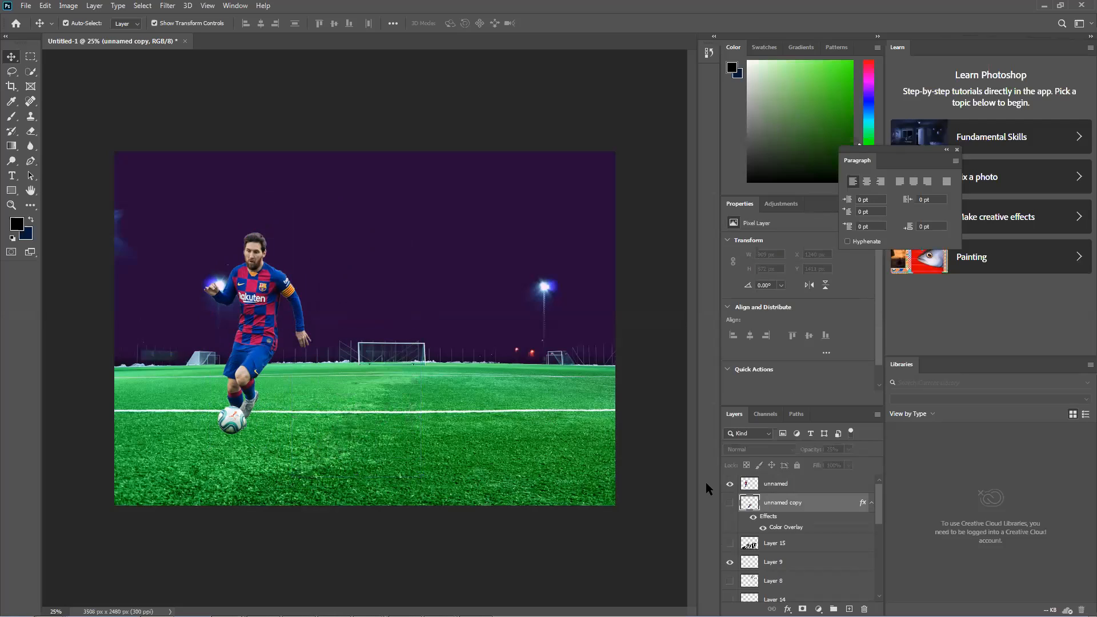
{"action": "left_click", "coordinate": [773, 485]}
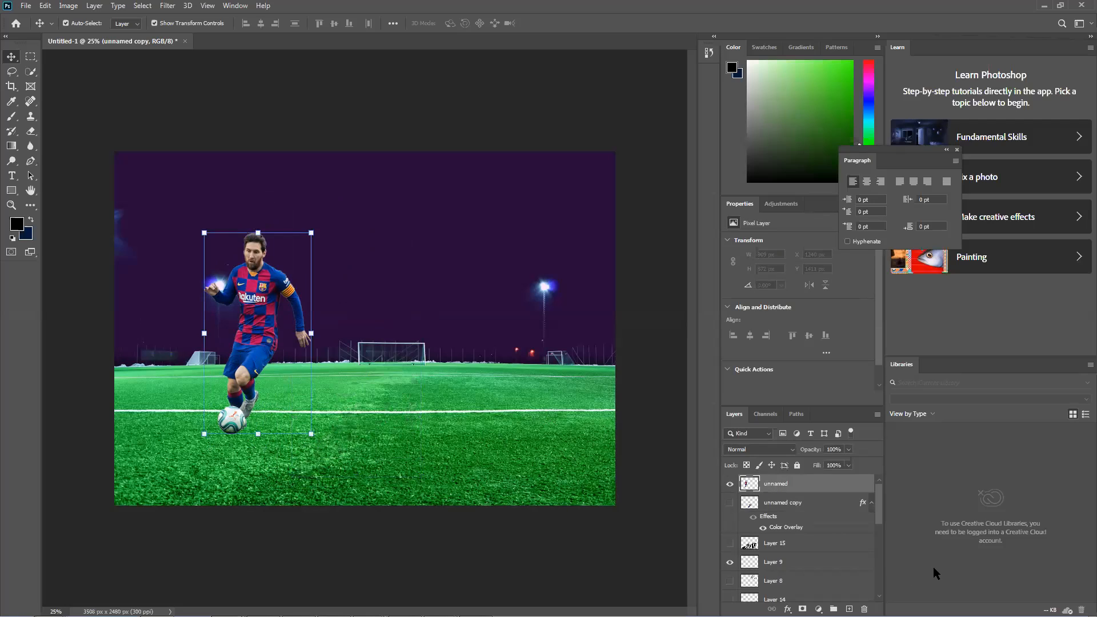
{"action": "left_click", "coordinate": [729, 484]}
Step: Create a navy-filled rectangle about 780 by 512 px on a new layer and move it lower on the pitch with Free Transform
{"action": "key", "text": "m"}
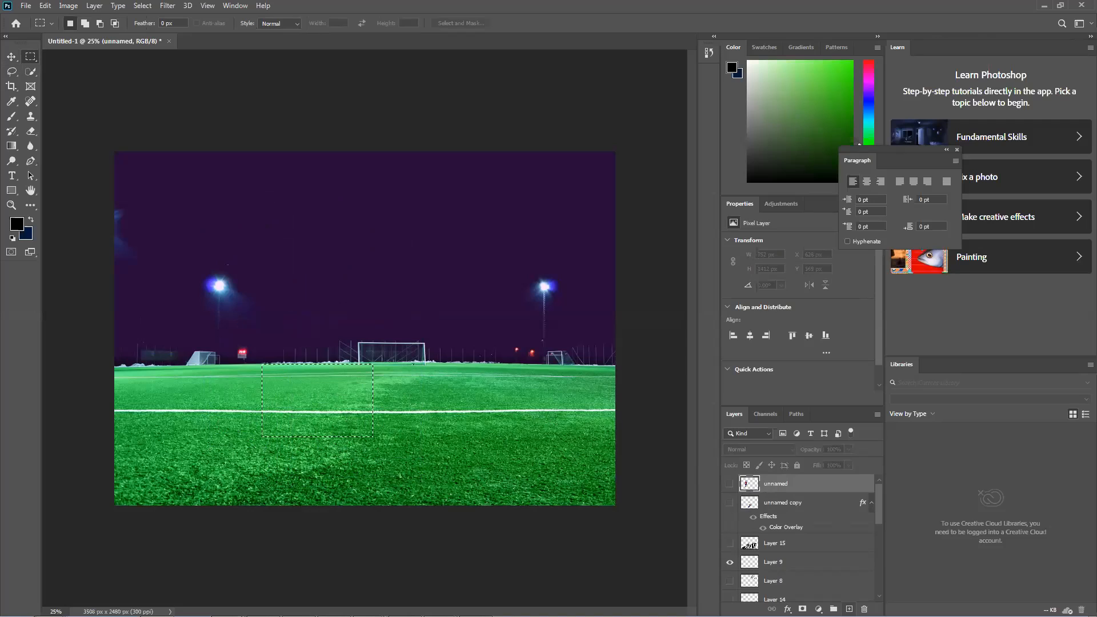
{"action": "key", "text": "ctrl+shift+alt+n"}
{"action": "key", "text": "ctrl+BackSpace"}
{"action": "key", "text": "ctrl+d"}
{"action": "key", "text": "ctrl+t"}
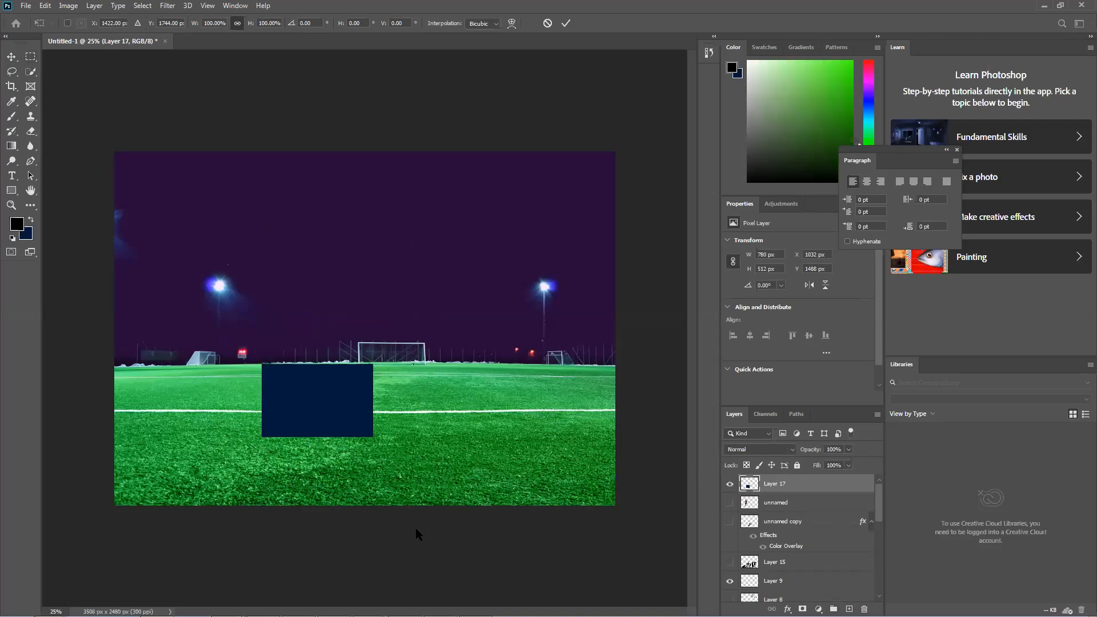
{"action": "left_click_drag", "start_coordinate": [342, 408], "coordinate": [365, 444]}
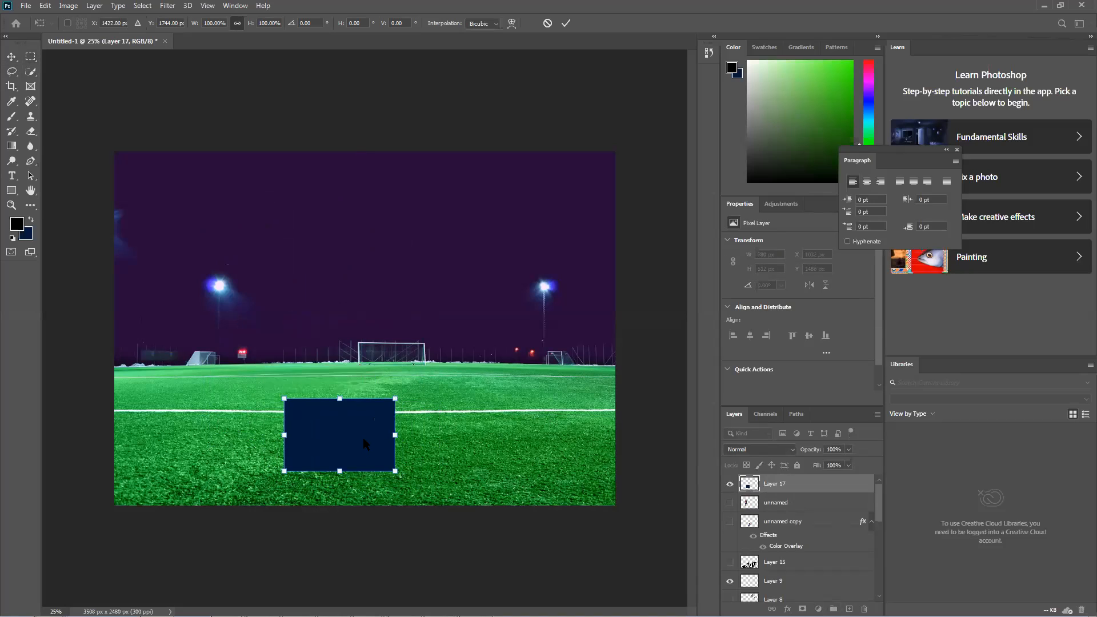
Step: Try to skew the navy rectangle by moving its two upper corners, and undo both corner changes
{"action": "right_click", "coordinate": [364, 443]}
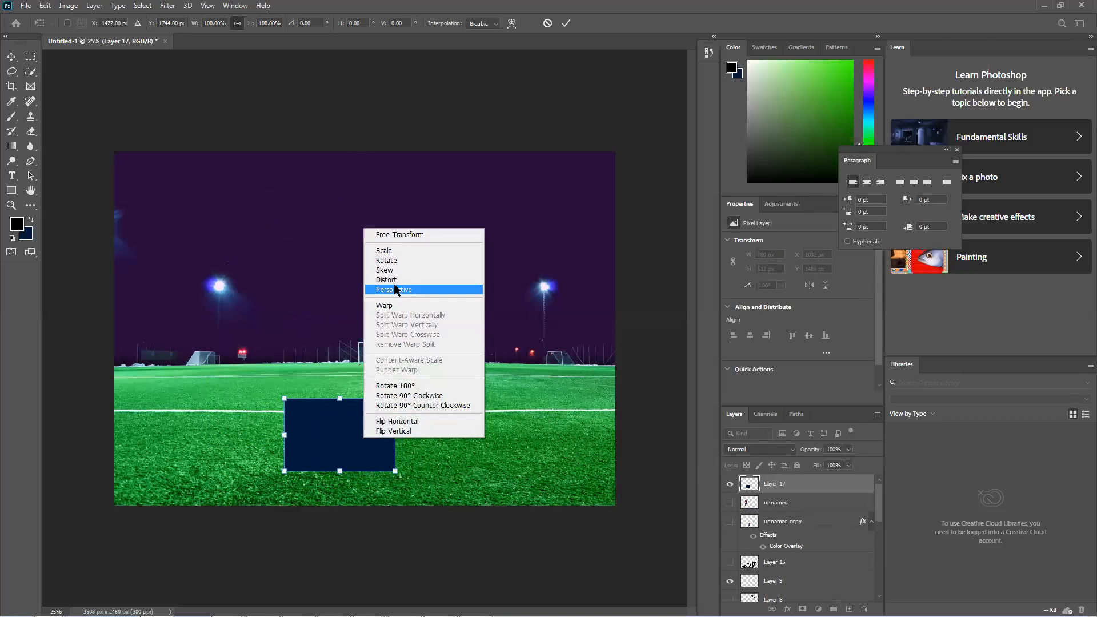
{"action": "left_click", "coordinate": [387, 269]}
{"action": "left_click_drag", "start_coordinate": [406, 396], "coordinate": [454, 422]}
{"action": "left_click_drag", "start_coordinate": [285, 402], "coordinate": [339, 430]}
{"action": "key", "text": "ctrl+z"}
{"action": "key", "text": "ctrl+z"}
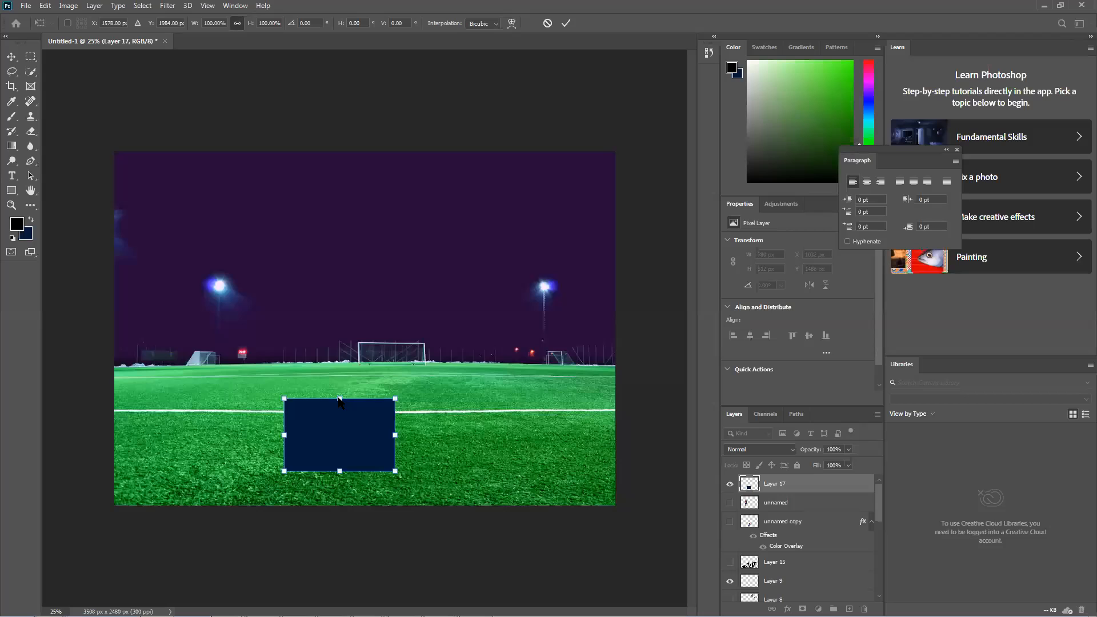
Step: Try to skew the navy rectangle sideways by shifting its upper edge, and undo all the trial changes
{"action": "left_click_drag", "start_coordinate": [339, 402], "coordinate": [556, 417]}
{"action": "left_click_drag", "start_coordinate": [486, 427], "coordinate": [378, 397]}
{"action": "left_click_drag", "start_coordinate": [448, 389], "coordinate": [481, 390]}
{"action": "key", "text": "ctrl+z"}
{"action": "key", "text": "ctrl+z"}
{"action": "key", "text": "ctrl+z"}
Step: Move the navy rectangle slightly up and to the right on the pitch, to about X 1630, Y 1852 px
{"action": "left_click_drag", "start_coordinate": [320, 426], "coordinate": [319, 418]}
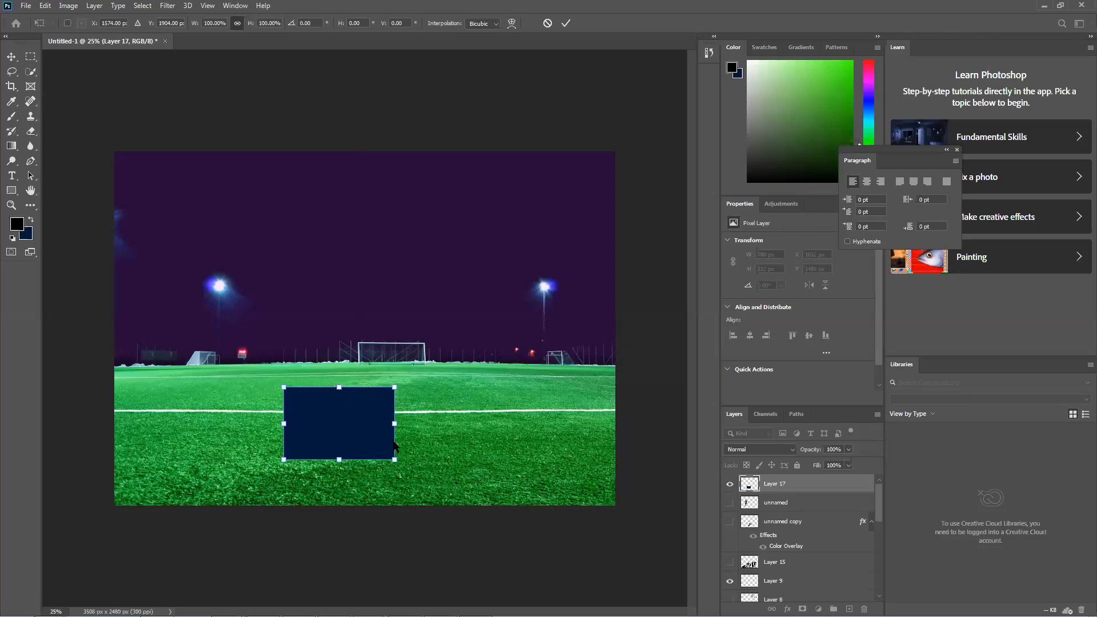
{"action": "mouse_move", "coordinate": [395, 423]}
{"action": "left_mouse_down"}
{"action": "mouse_move", "coordinate": [399, 396]}
{"action": "mouse_move", "coordinate": [398, 433]}
{"action": "left_mouse_up"}
{"action": "right_click", "coordinate": [373, 418]}
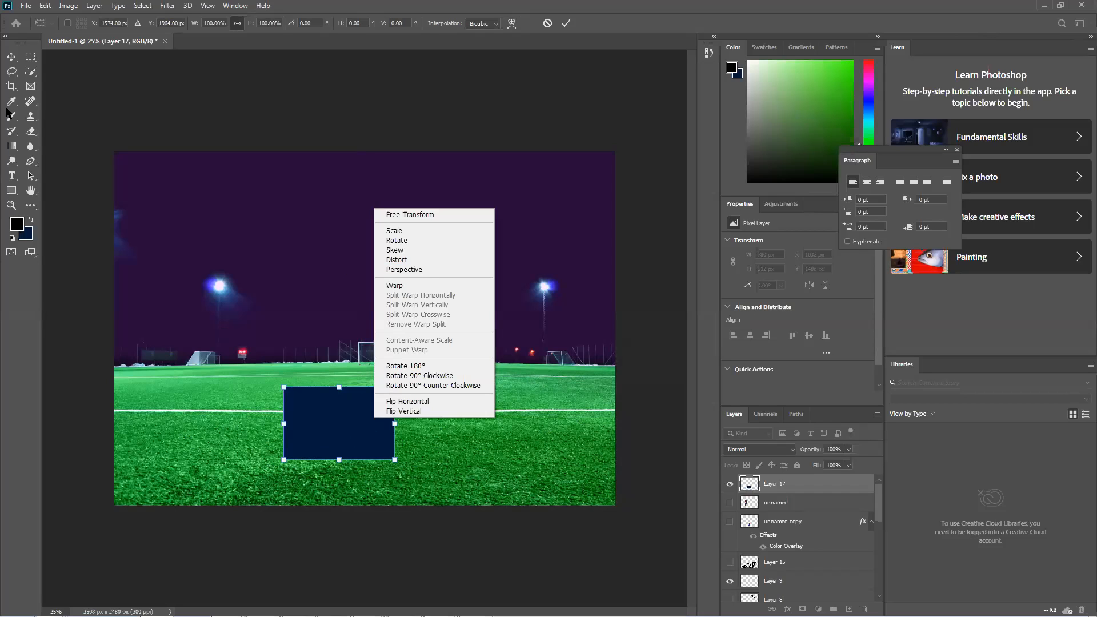
{"action": "left_click", "coordinate": [19, 53]}
{"action": "left_click_drag", "start_coordinate": [361, 398], "coordinate": [398, 400]}
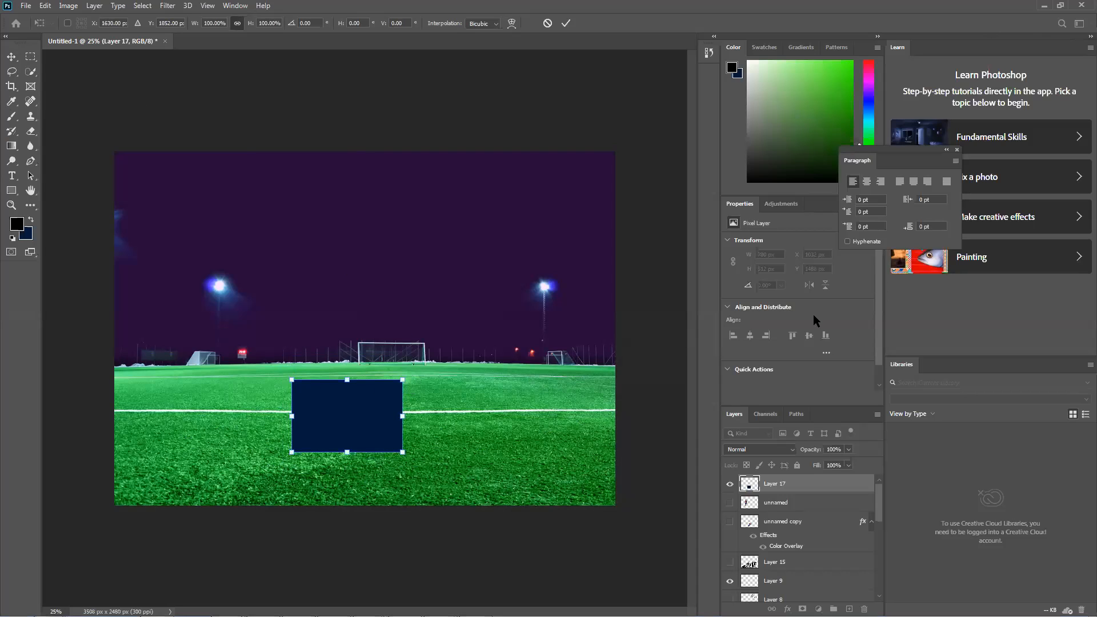
Step: Apply a Perspective transform to the navy rectangle, narrowing its upper edge symmetrically into a trapezoid
{"action": "right_click", "coordinate": [362, 398]}
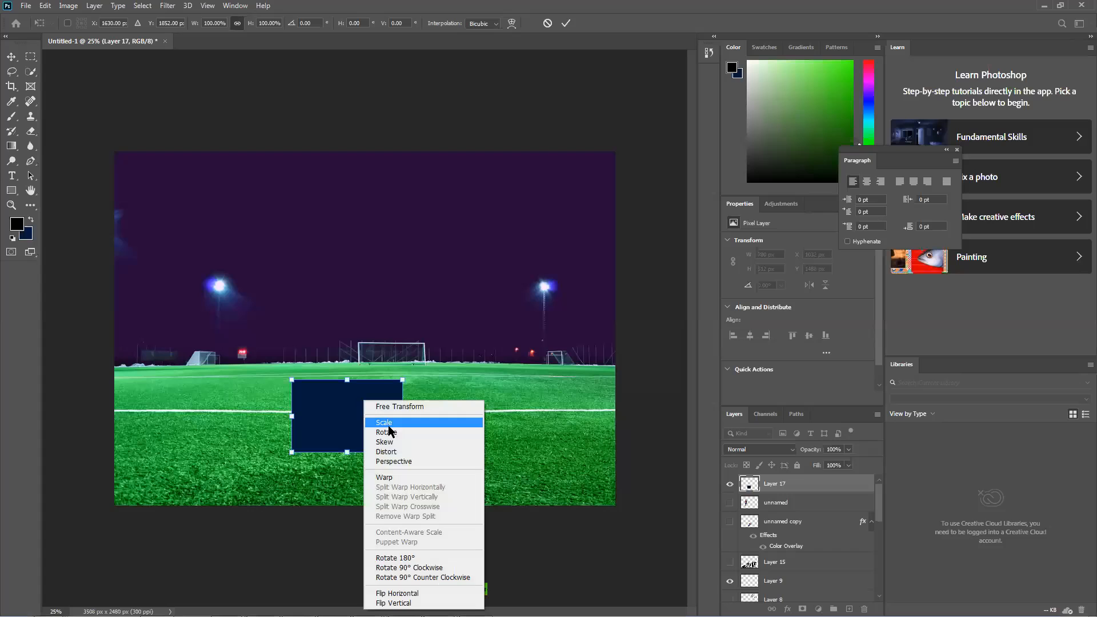
{"action": "left_click", "coordinate": [404, 459]}
{"action": "mouse_move", "coordinate": [404, 382]}
{"action": "left_mouse_down"}
{"action": "mouse_move", "coordinate": [398, 345]}
{"action": "mouse_move", "coordinate": [403, 390]}
{"action": "mouse_move", "coordinate": [403, 378]}
{"action": "left_mouse_up"}
{"action": "left_click_drag", "start_coordinate": [292, 382], "coordinate": [354, 367]}
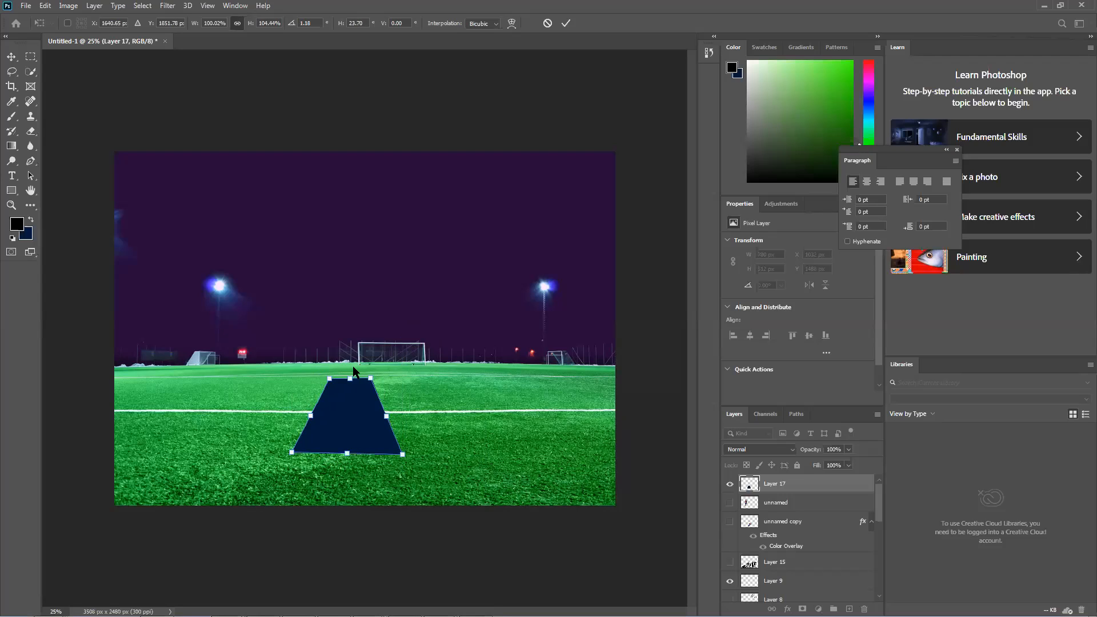
{"action": "key", "text": "Return"}
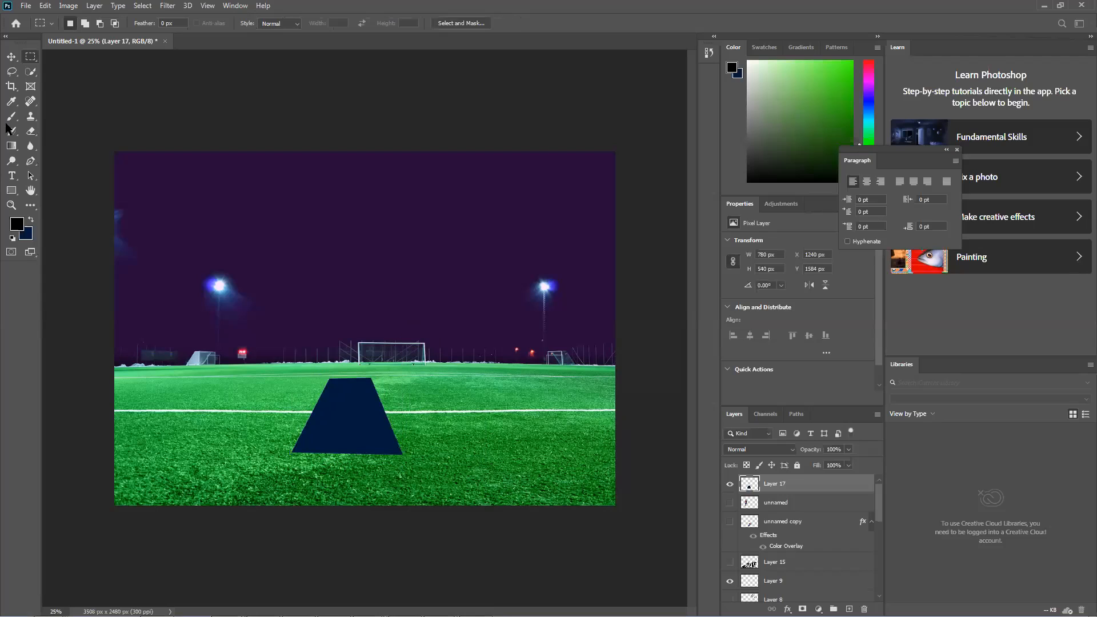
Step: Move the navy trapezoid to the right on the pitch and hide Layer 17
{"action": "left_click", "coordinate": [11, 57]}
{"action": "left_click", "coordinate": [338, 469]}
{"action": "left_click_drag", "start_coordinate": [345, 415], "coordinate": [429, 427]}
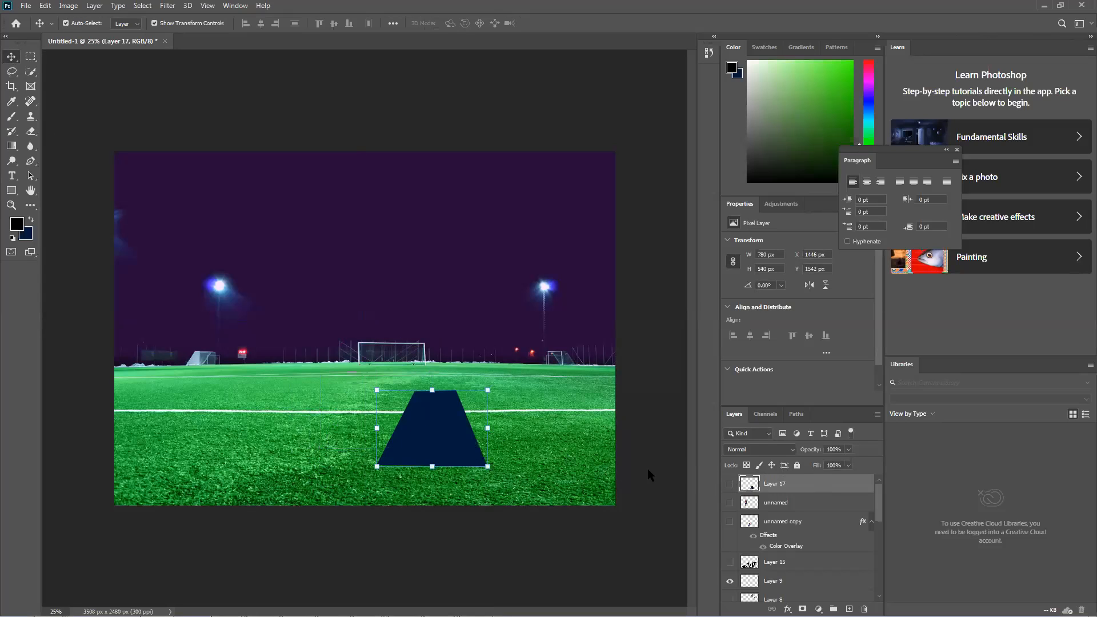
Step: Place the fm beer-menu image from the Desktop folder into the document, scaled to about 26.71% and set on the pitch before the goal
{"action": "double_click", "coordinate": [369, 4]}
{"action": "left_click", "coordinate": [1050, 7]}
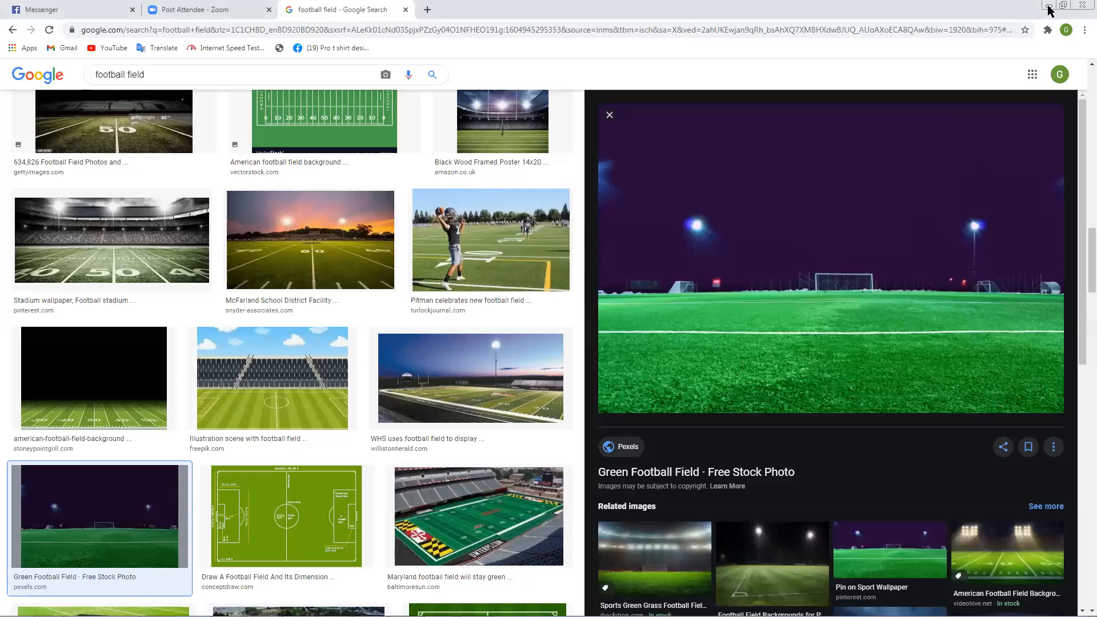
{"action": "left_click", "coordinate": [643, 550]}
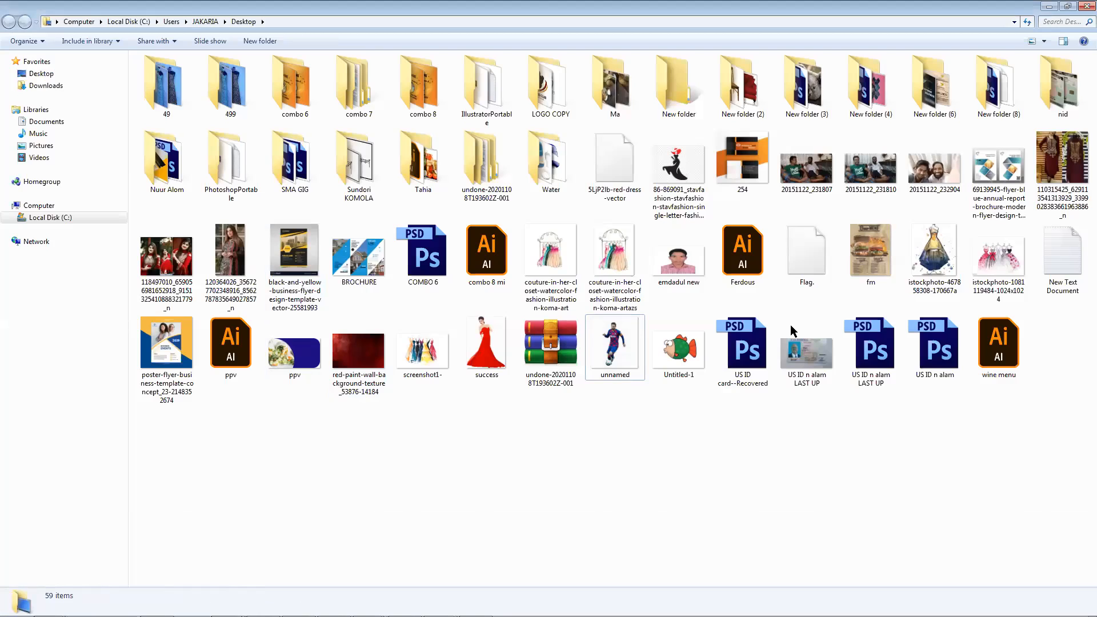
{"action": "left_click_drag", "start_coordinate": [871, 251], "coordinate": [664, 533]}
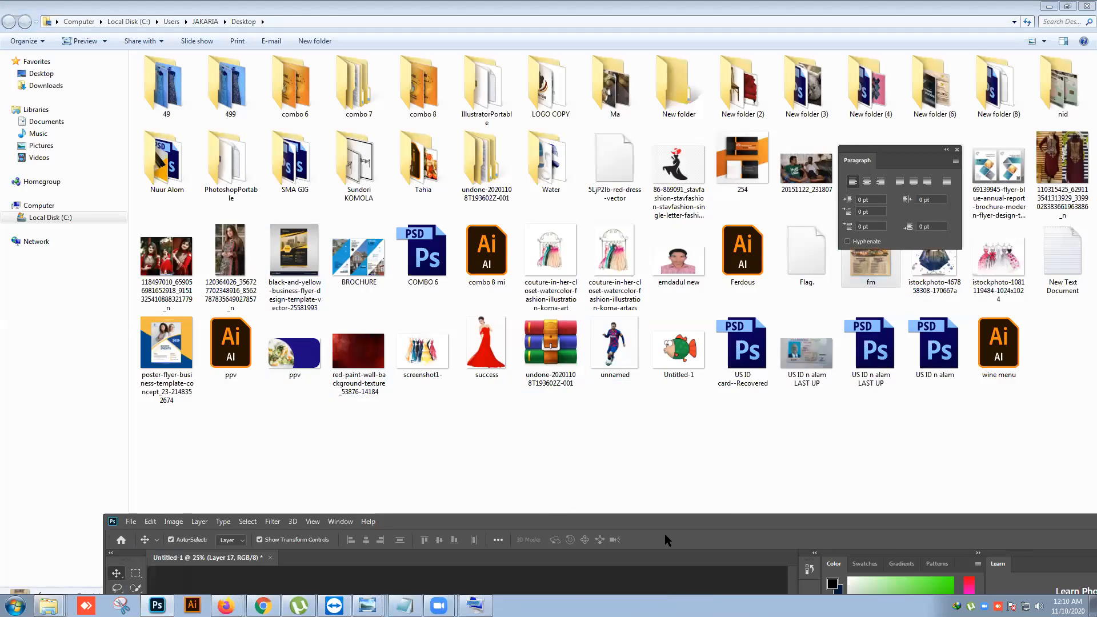
{"action": "double_click", "coordinate": [715, 521]}
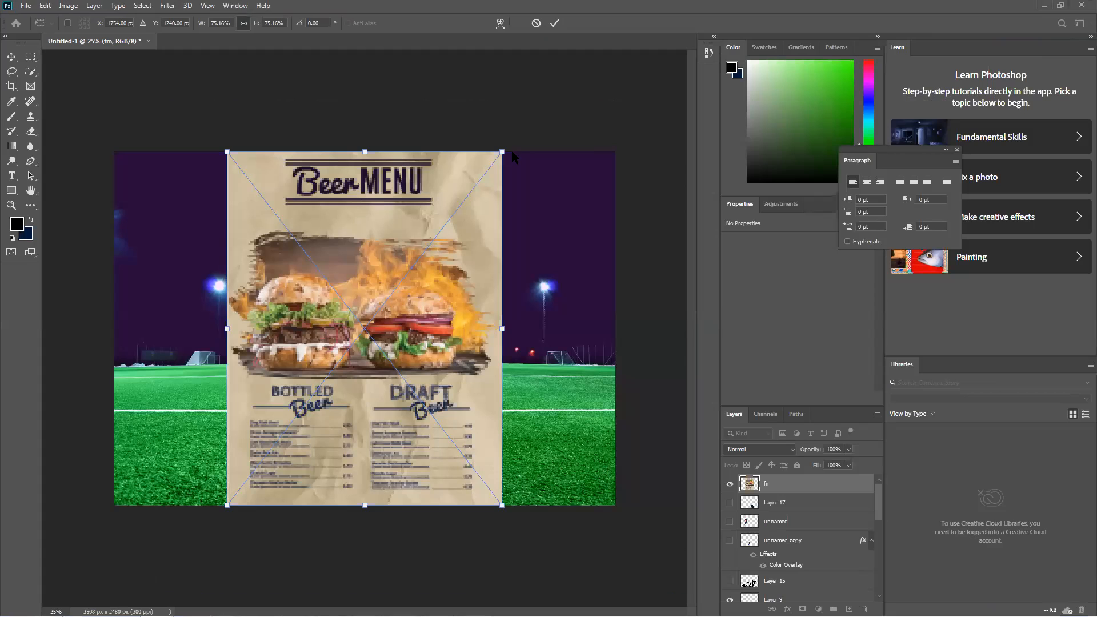
{"action": "left_click_drag", "start_coordinate": [504, 155], "coordinate": [337, 387]}
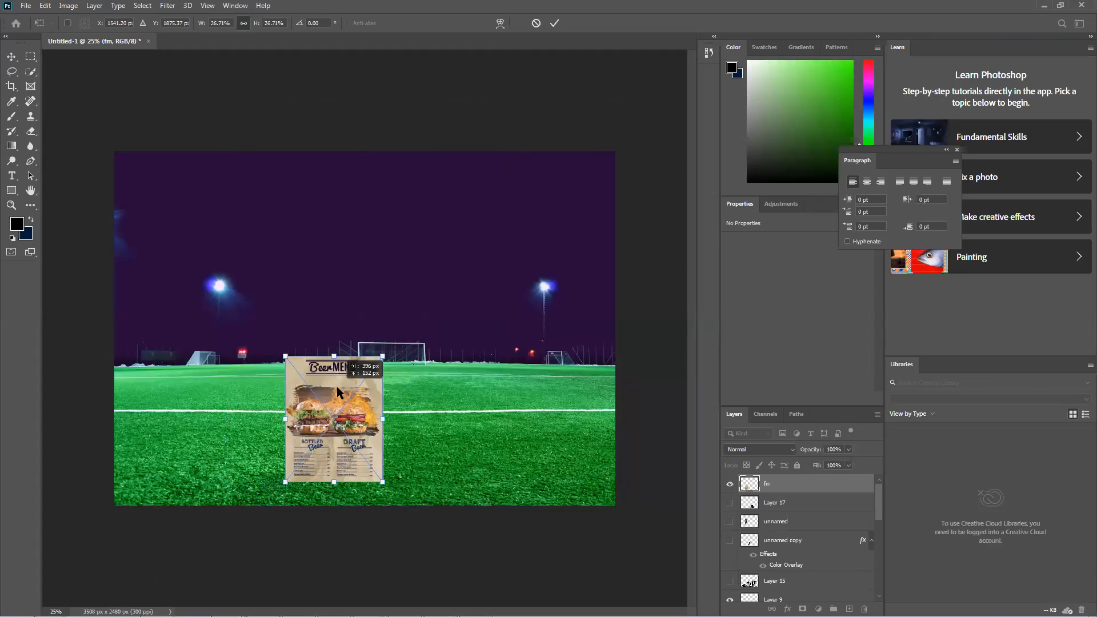
{"action": "key", "text": "Return"}
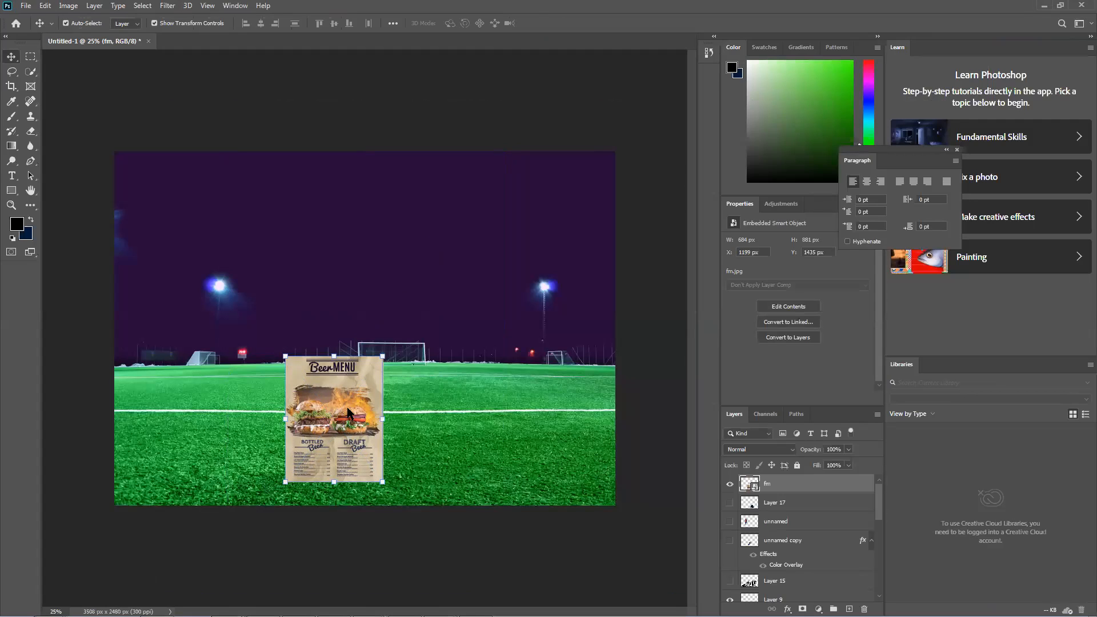
Step: Apply a Perspective transform to the beer menu, narrowing its upper edge so it lies along the pitch, and deselect it
{"action": "right_click", "coordinate": [348, 410]}
{"action": "left_click", "coordinate": [335, 394]}
{"action": "key", "text": "ctrl+t"}
{"action": "right_click", "coordinate": [335, 392]}
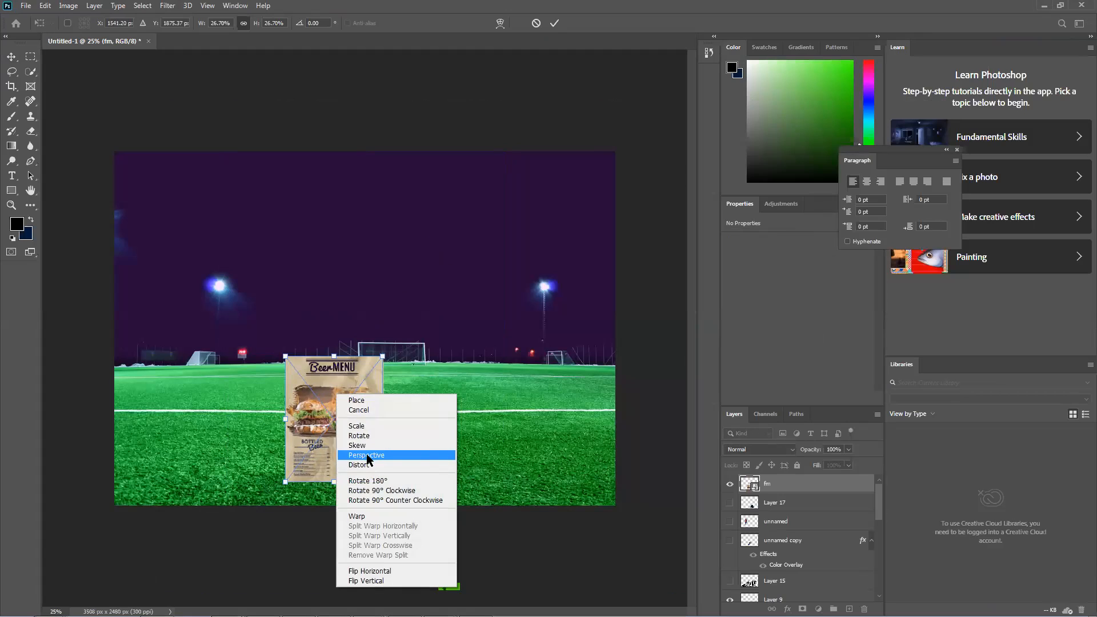
{"action": "left_click", "coordinate": [367, 456]}
{"action": "left_click_drag", "start_coordinate": [286, 357], "coordinate": [333, 376]}
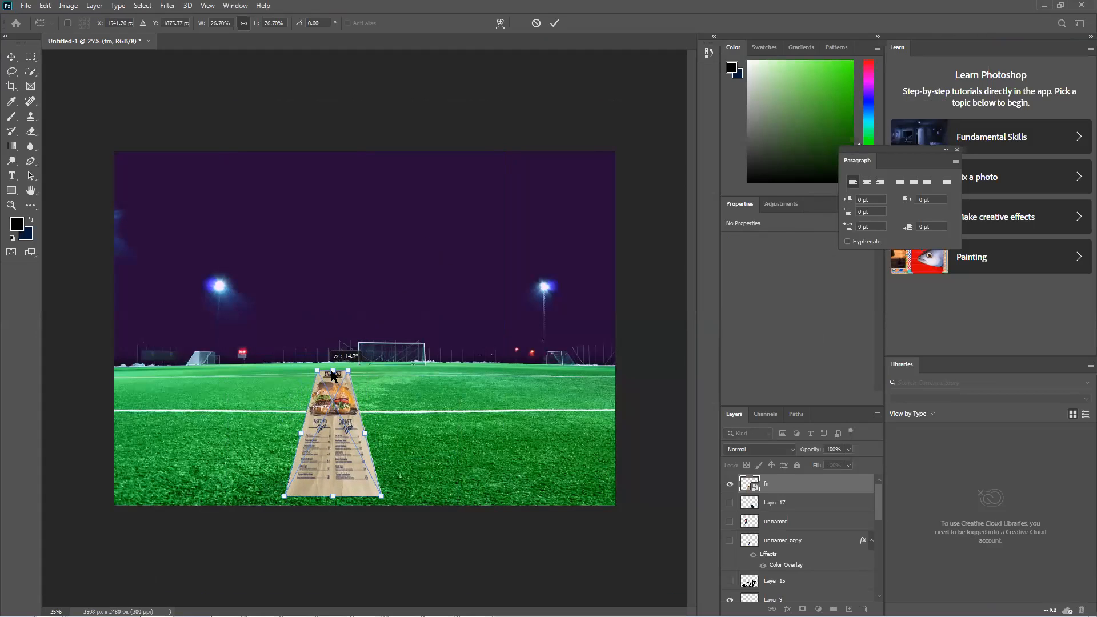
{"action": "key", "text": "Return"}
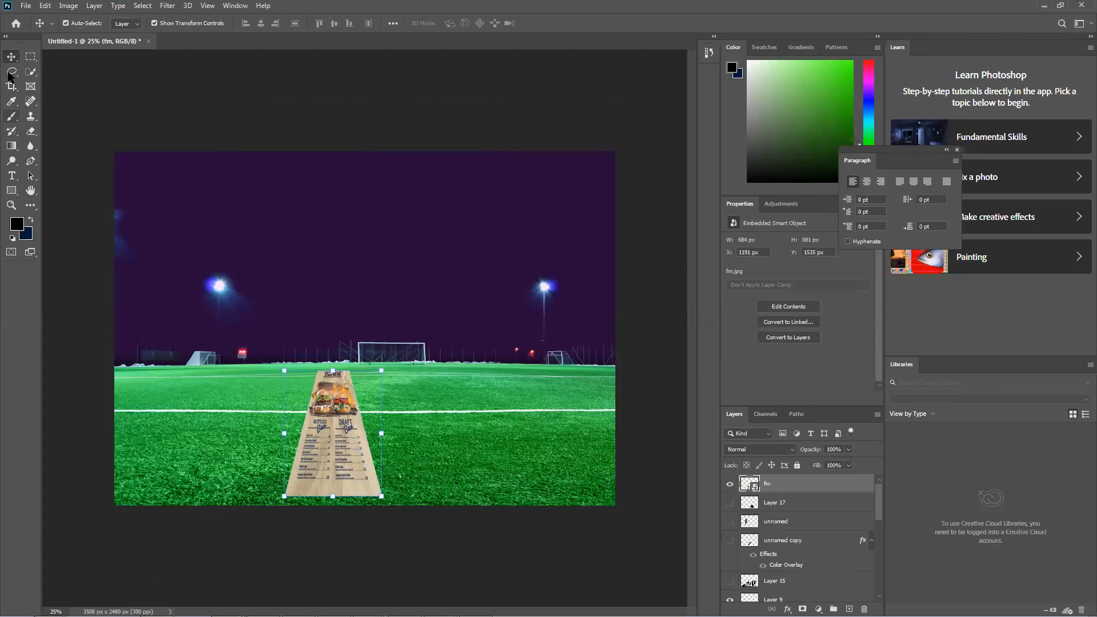
{"action": "left_click", "coordinate": [283, 207]}
{"action": "left_click", "coordinate": [353, 408]}
{"action": "left_click", "coordinate": [331, 355]}
{"action": "left_click", "coordinate": [341, 415]}
{"action": "left_click", "coordinate": [334, 545]}
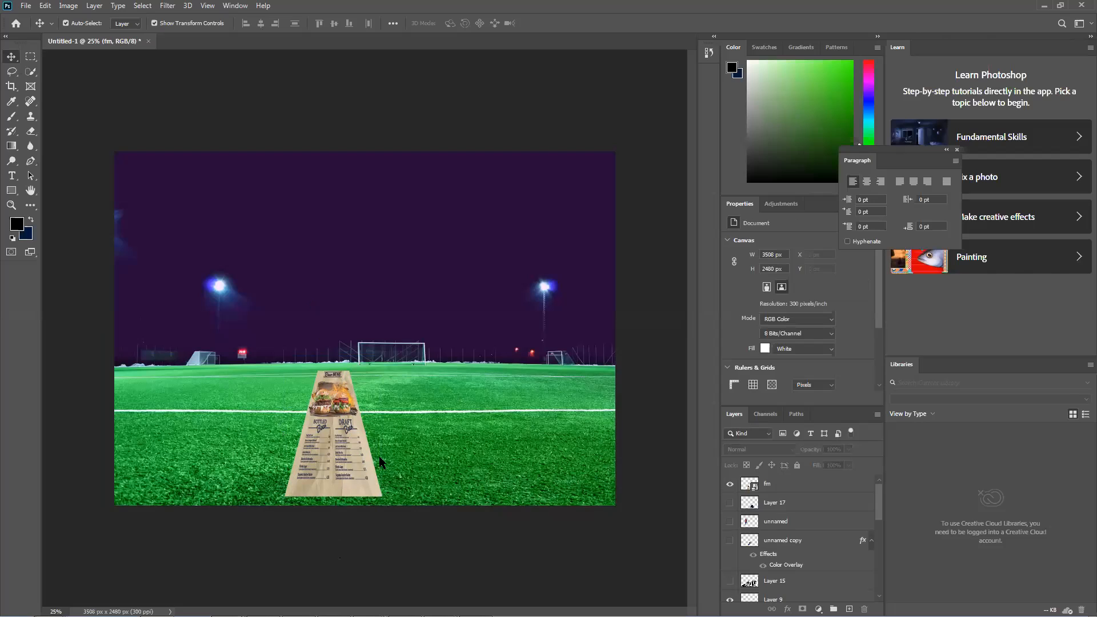
Step: Enlarge the football field on Layer 16 to about 254.78% and move the beer menu further up the pitch
{"action": "left_click", "coordinate": [421, 440]}
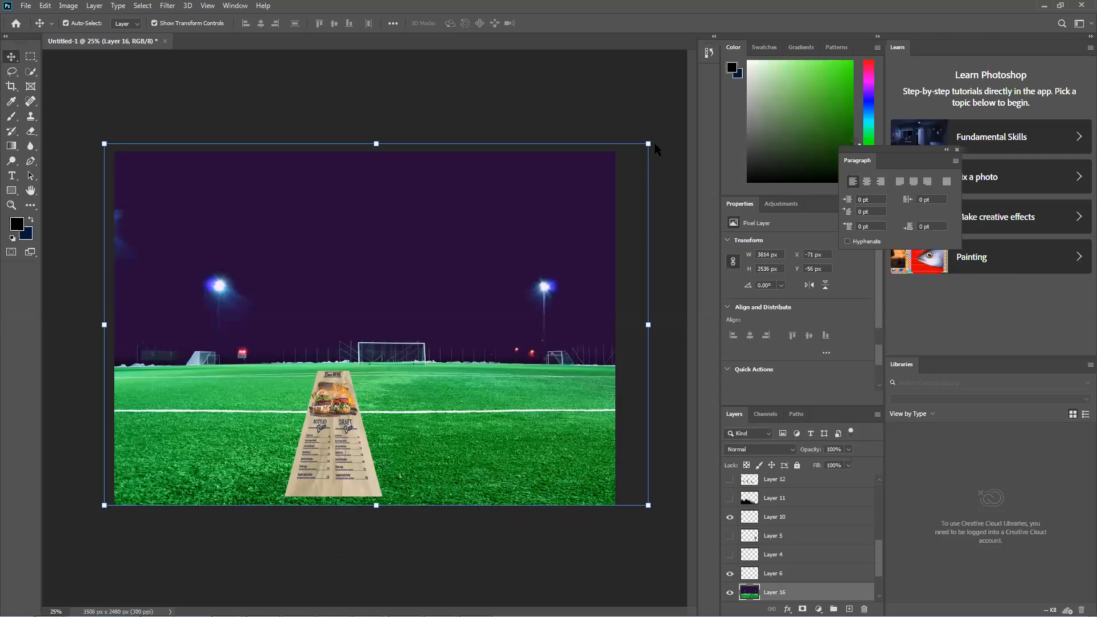
{"action": "scroll", "coordinate": [609, 372], "scroll_direction": "down", "scroll_amount": 14}
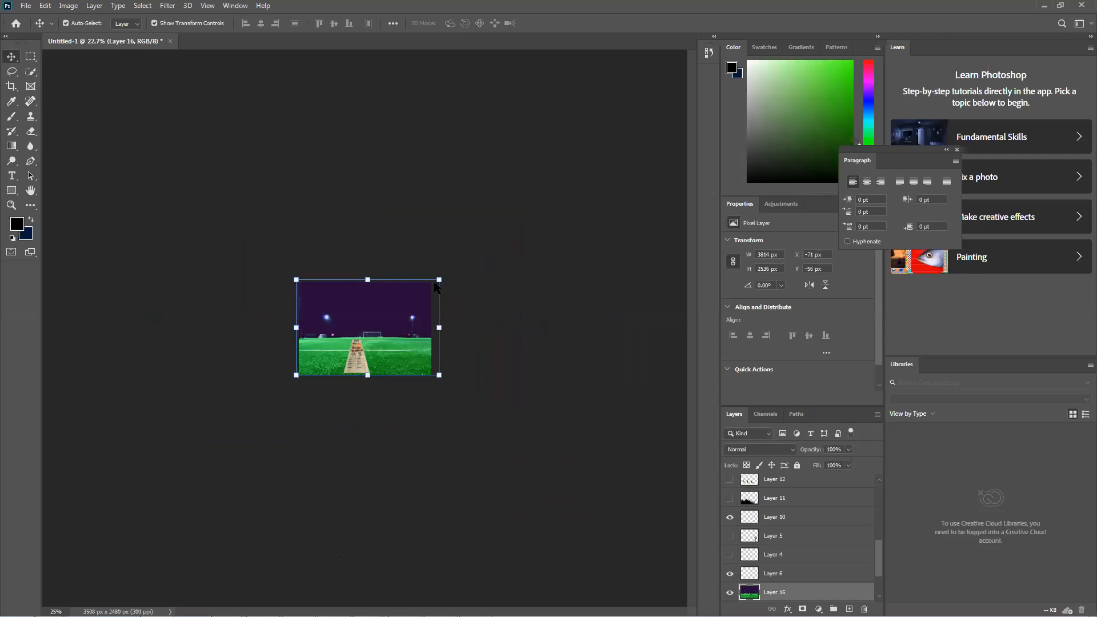
{"action": "left_click_drag", "start_coordinate": [443, 277], "coordinate": [677, 143]}
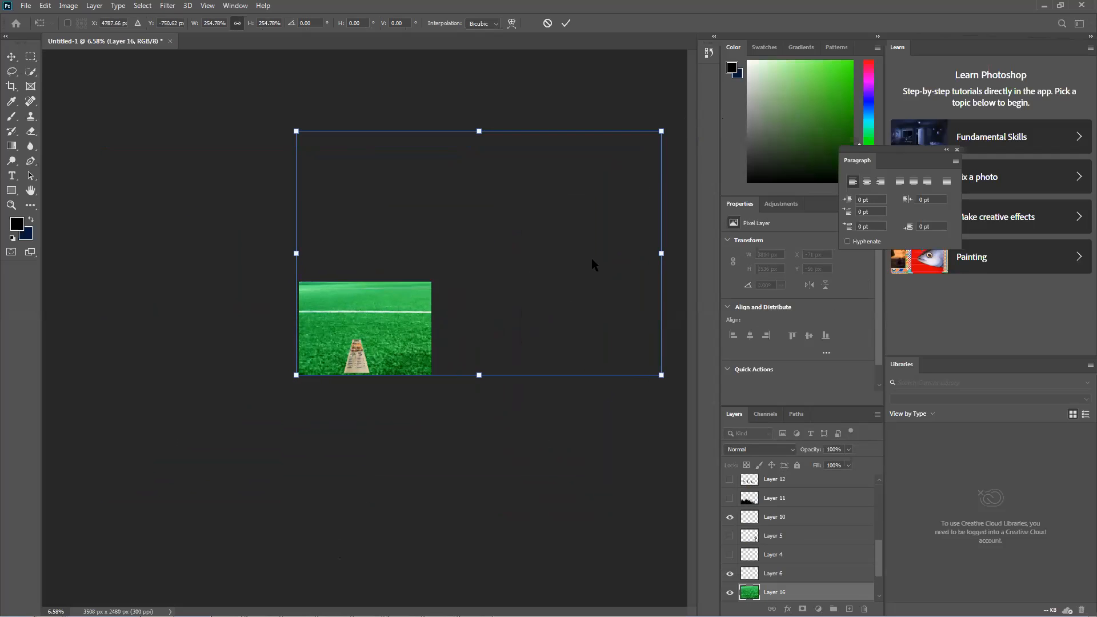
{"action": "key", "text": "Return"}
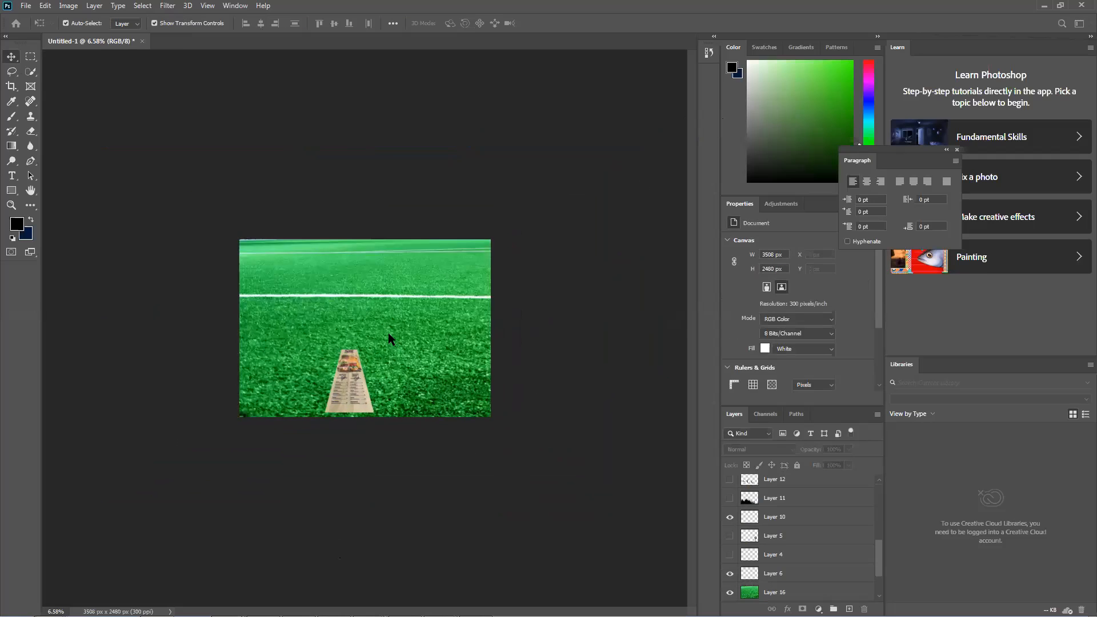
{"action": "left_click_drag", "start_coordinate": [338, 422], "coordinate": [345, 388]}
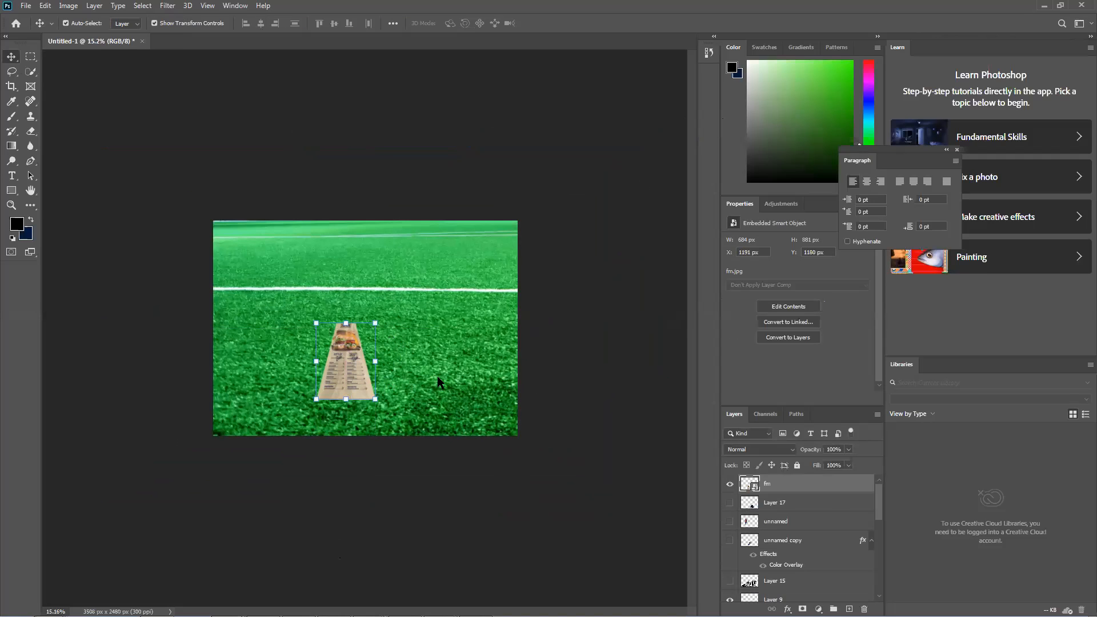
{"action": "left_click", "coordinate": [438, 376]}
{"action": "scroll", "coordinate": [433, 378], "scroll_direction": "down", "scroll_amount": 2}
{"action": "scroll", "coordinate": [433, 378], "scroll_direction": "down", "scroll_amount": 2}
Step: Undo the field enlargement, the beer menu's changes and its placement
{"action": "key", "text": "ctrl+z"}
{"action": "key", "text": "ctrl+z"}
{"action": "key", "text": "ctrl+z"}
{"action": "key", "text": "ctrl+z"}
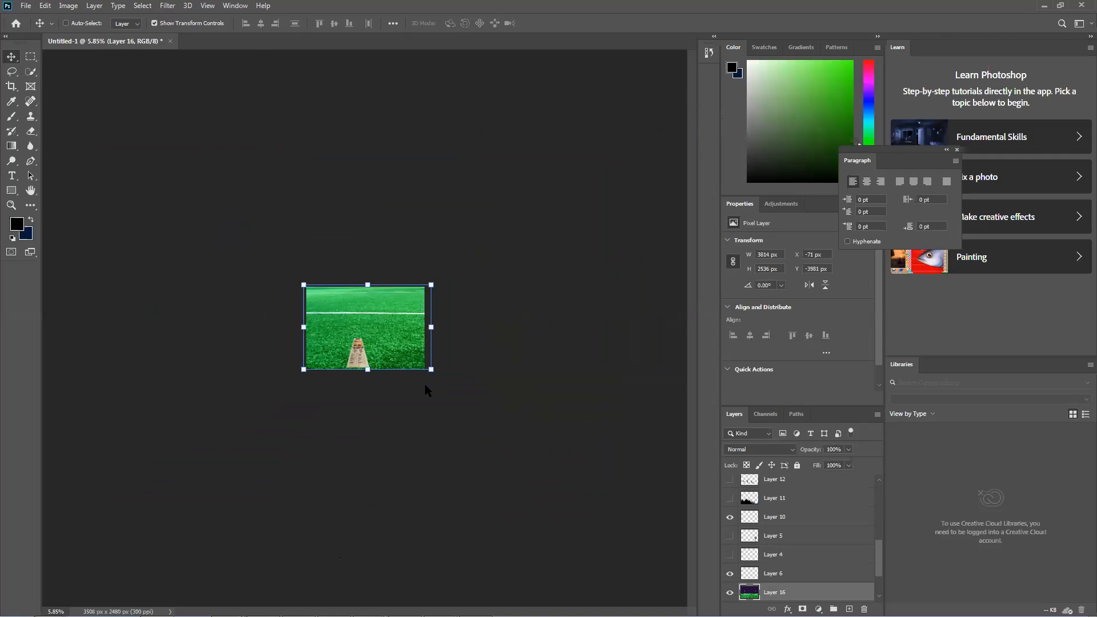
{"action": "scroll", "coordinate": [331, 343], "scroll_direction": "up", "scroll_amount": 2}
{"action": "scroll", "coordinate": [335, 343], "scroll_direction": "up", "scroll_amount": 3}
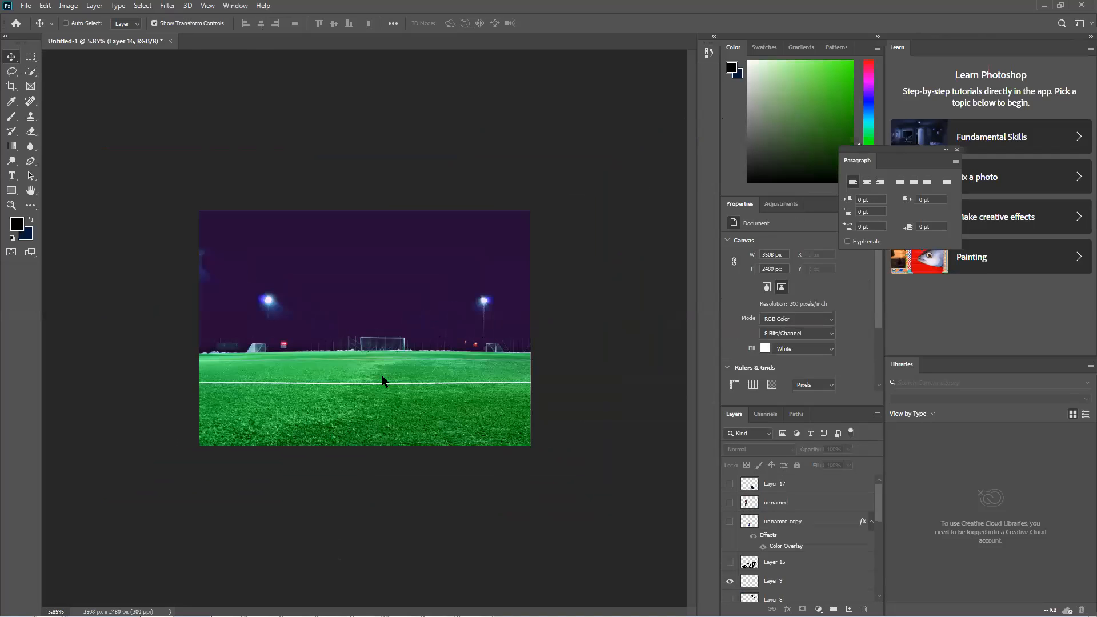
Step: Hide the football field on Layer 16, show the tree silhouette on Layer 11, and move it up to Y 1211 px
{"action": "left_click", "coordinate": [386, 381]}
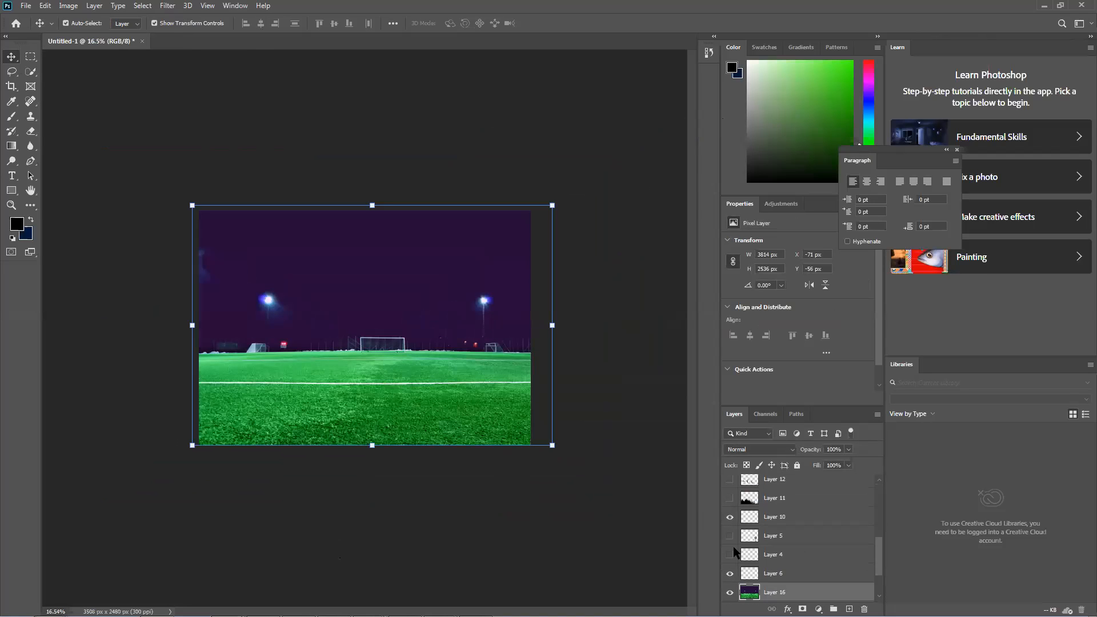
{"action": "left_click", "coordinate": [730, 593]}
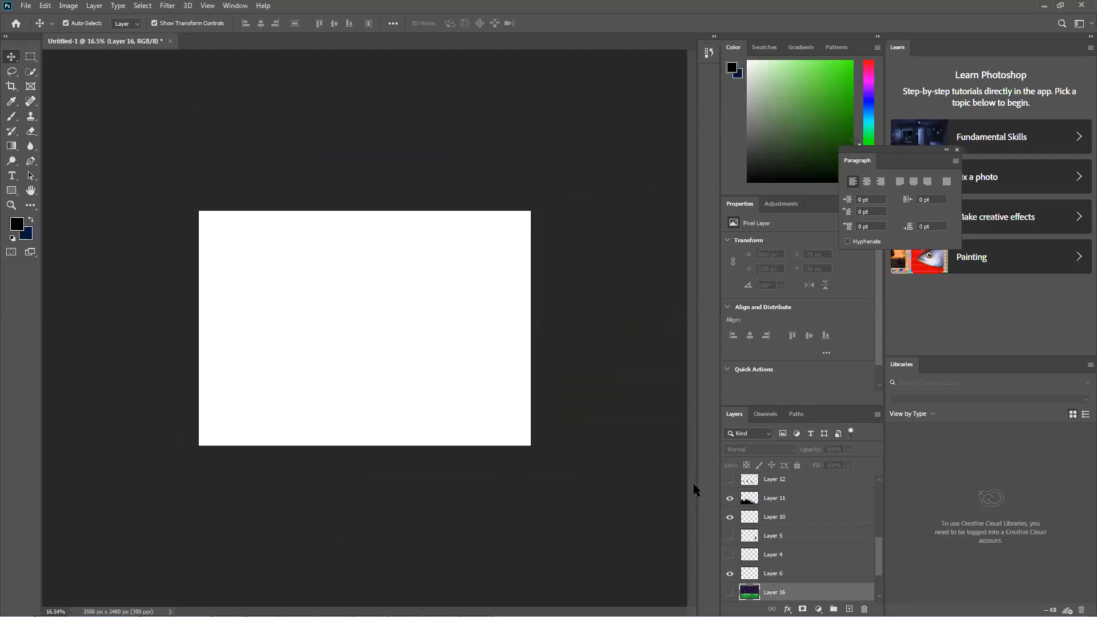
{"action": "left_click", "coordinate": [372, 412]}
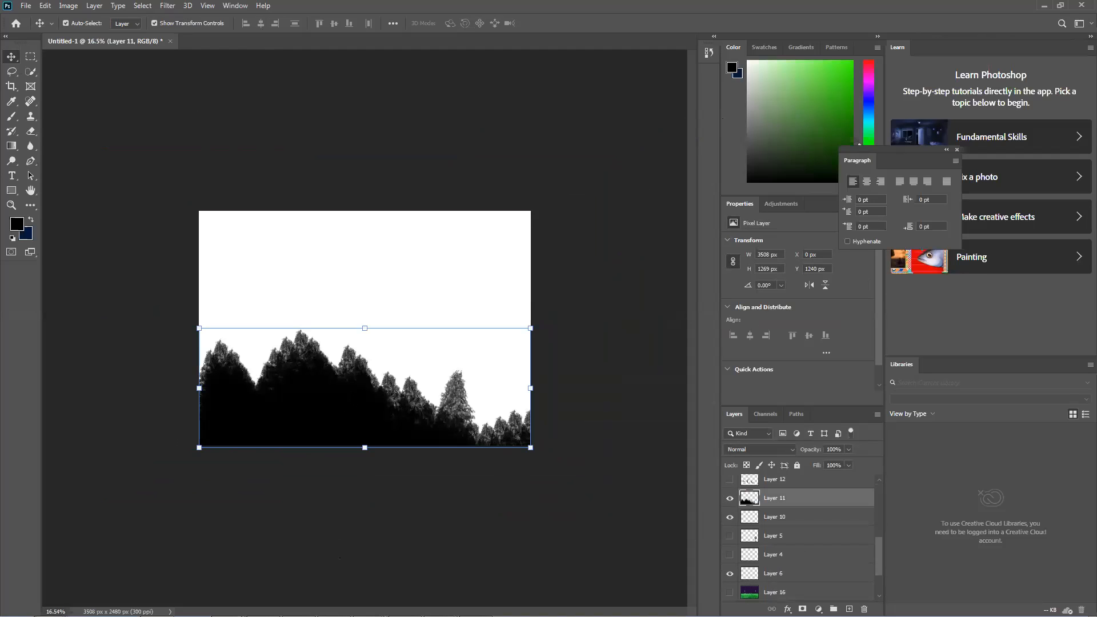
{"action": "left_click_drag", "start_coordinate": [365, 409], "coordinate": [386, 355]}
{"action": "left_click_drag", "start_coordinate": [382, 355], "coordinate": [360, 404]}
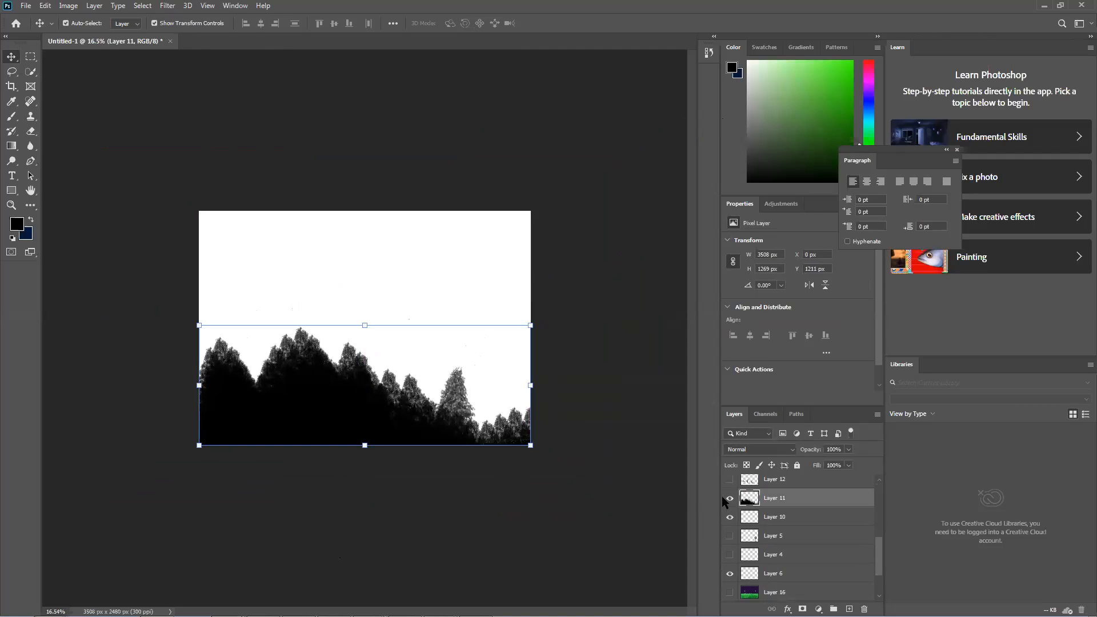
Step: Load the tree silhouette on Layer 11 as a selection and deselect it
{"action": "left_click", "coordinate": [749, 498], "text": "ctrl"}
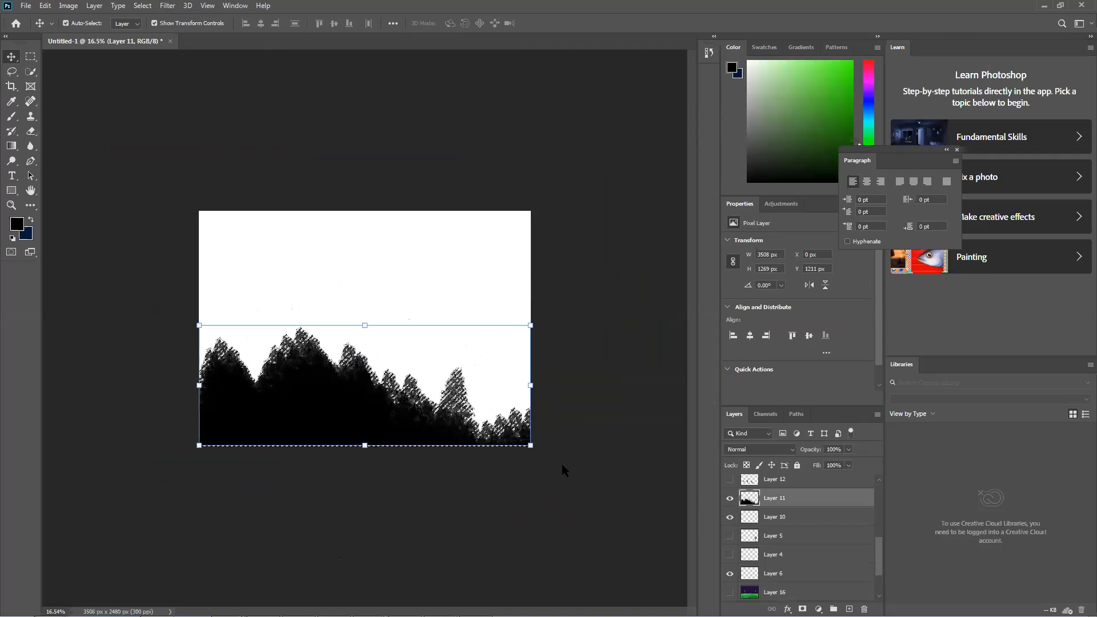
{"action": "left_click", "coordinate": [561, 464]}
{"action": "key", "text": "ctrl+d"}
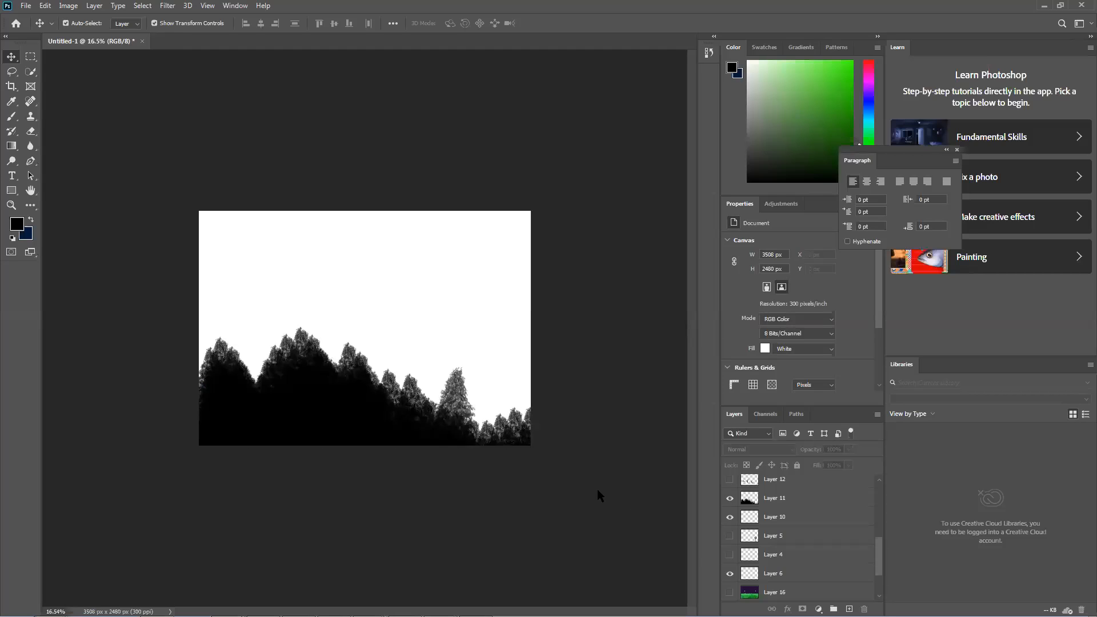
Step: Add a Color Overlay to the tree silhouette on Layer 11, previewing red and blue but keeping the overlay black
{"action": "right_click", "coordinate": [749, 500]}
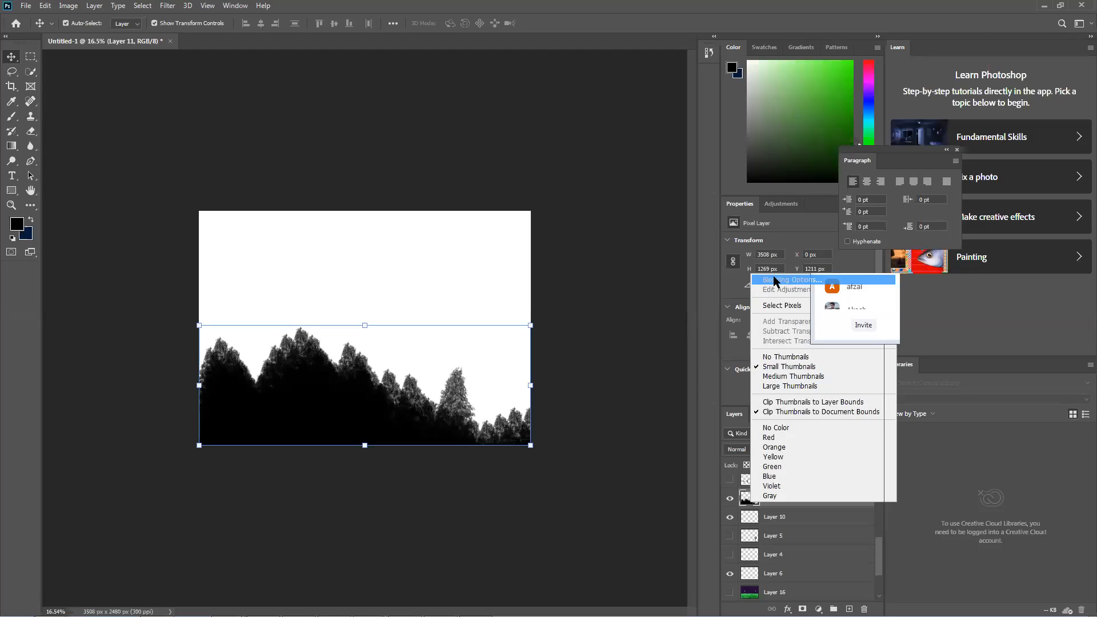
{"action": "left_click", "coordinate": [776, 281]}
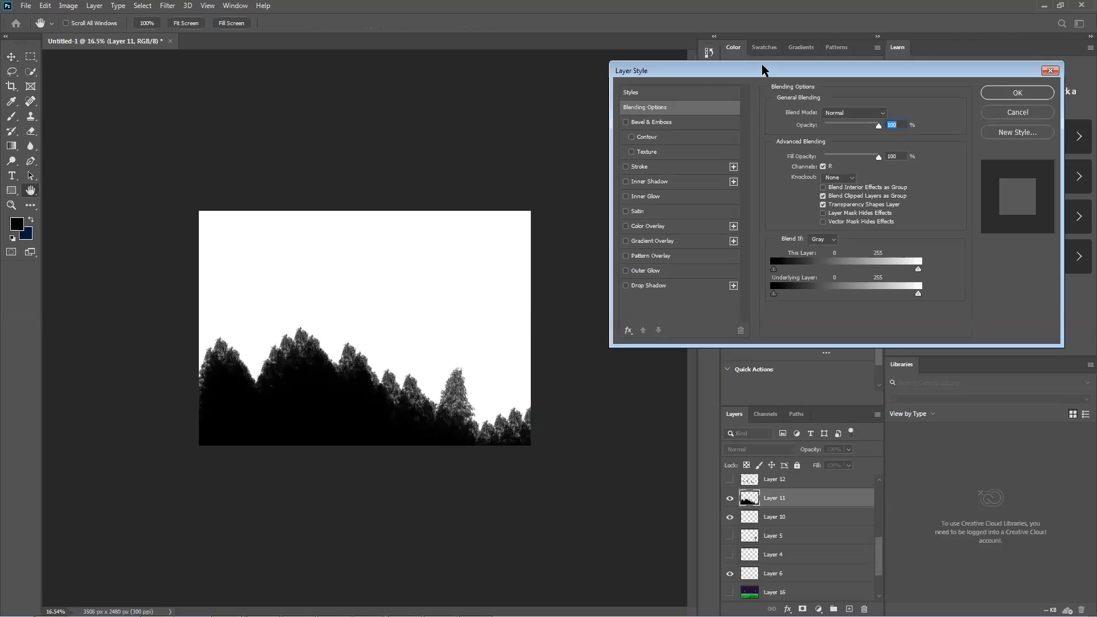
{"action": "left_click_drag", "start_coordinate": [763, 70], "coordinate": [687, 174]}
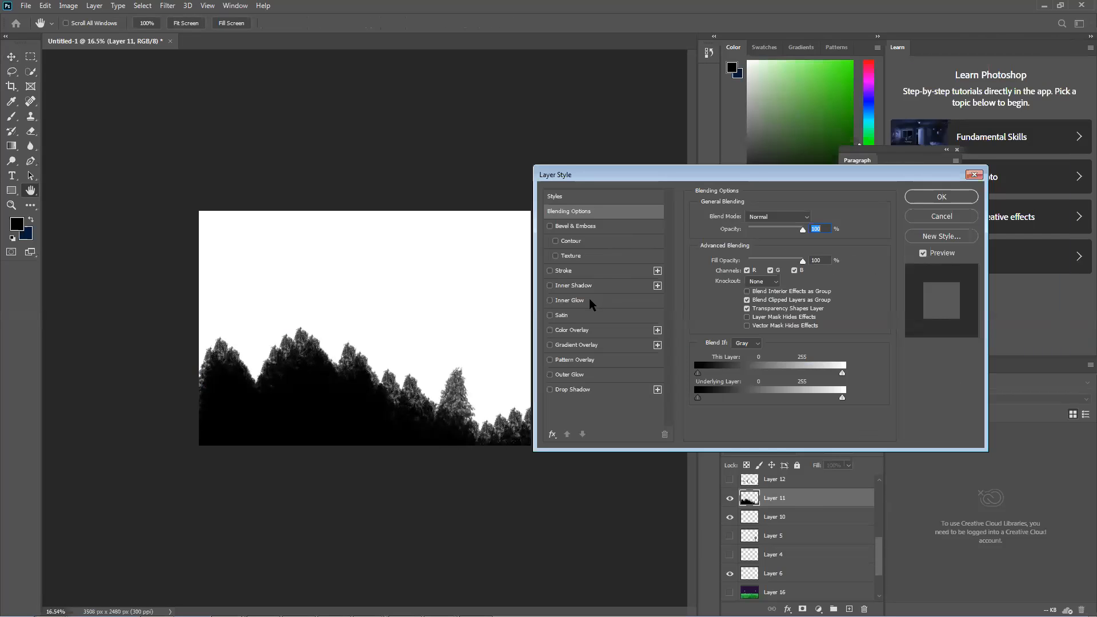
{"action": "left_click", "coordinate": [594, 330]}
{"action": "left_click_drag", "start_coordinate": [708, 180], "coordinate": [672, 400]}
{"action": "left_click", "coordinate": [778, 436]}
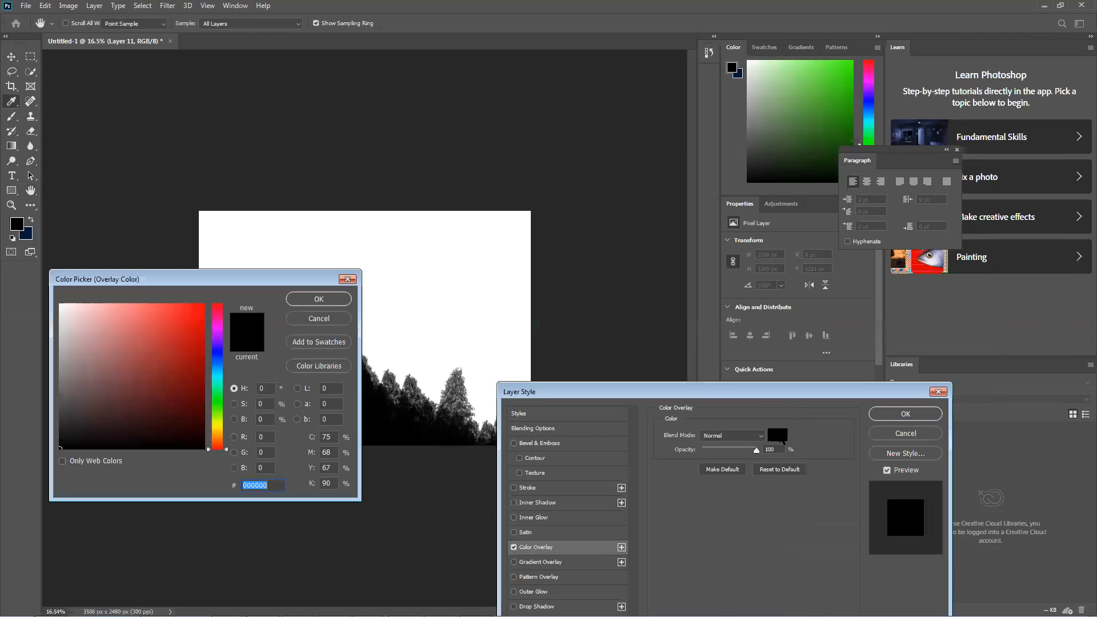
{"action": "left_click_drag", "start_coordinate": [166, 318], "coordinate": [290, 466]}
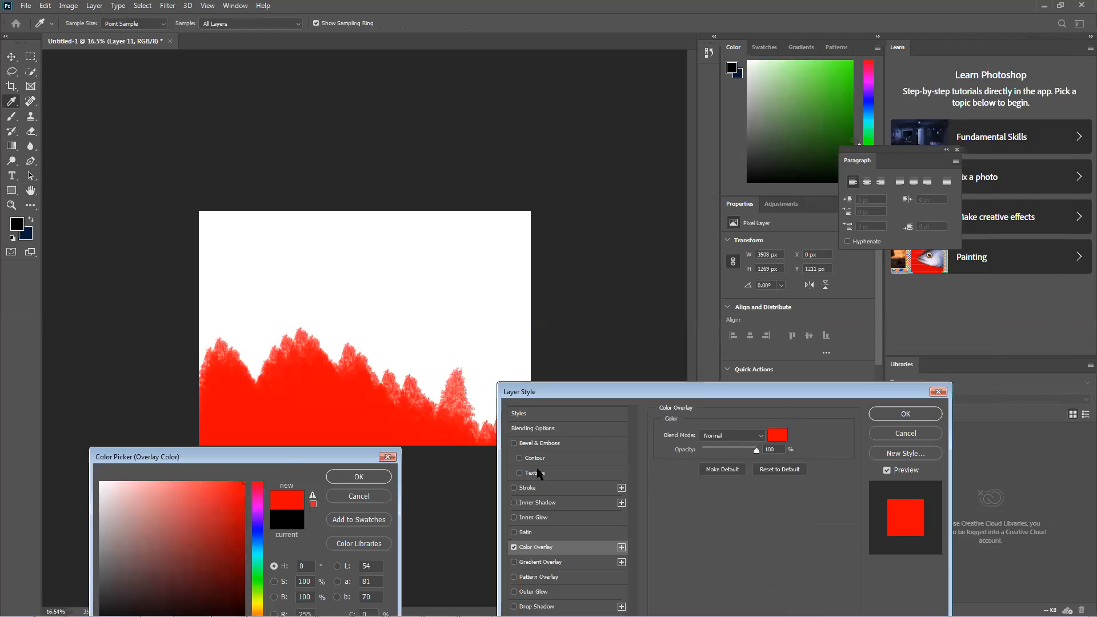
{"action": "mouse_move", "coordinate": [253, 516]}
{"action": "left_mouse_down"}
{"action": "mouse_move", "coordinate": [260, 585]}
{"action": "mouse_move", "coordinate": [260, 497]}
{"action": "mouse_move", "coordinate": [262, 536]}
{"action": "left_mouse_up"}
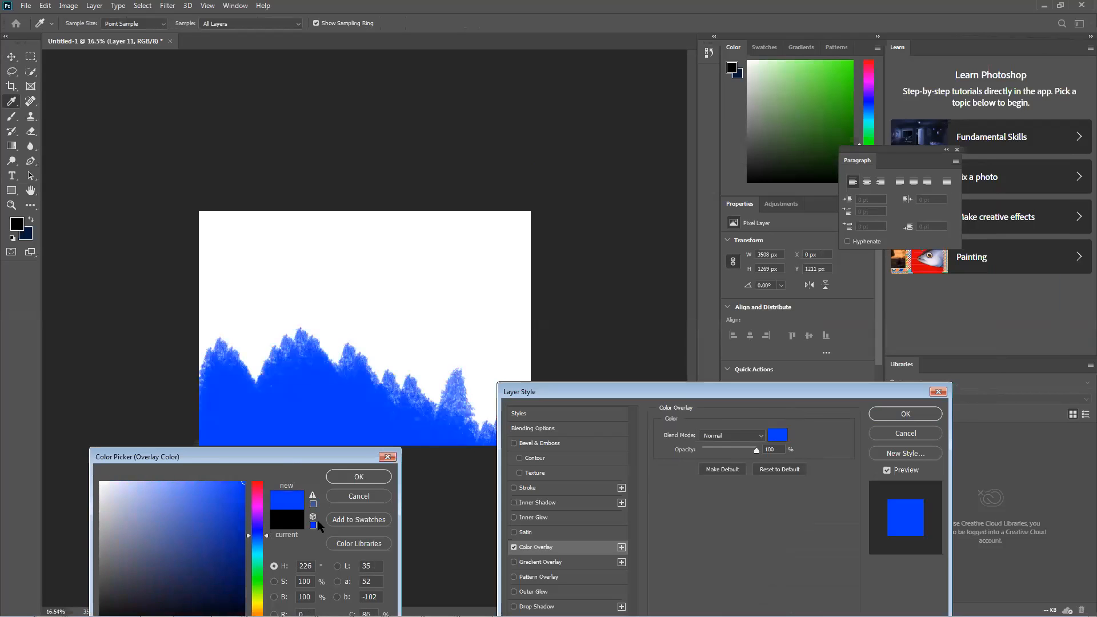
{"action": "left_click", "coordinate": [359, 495]}
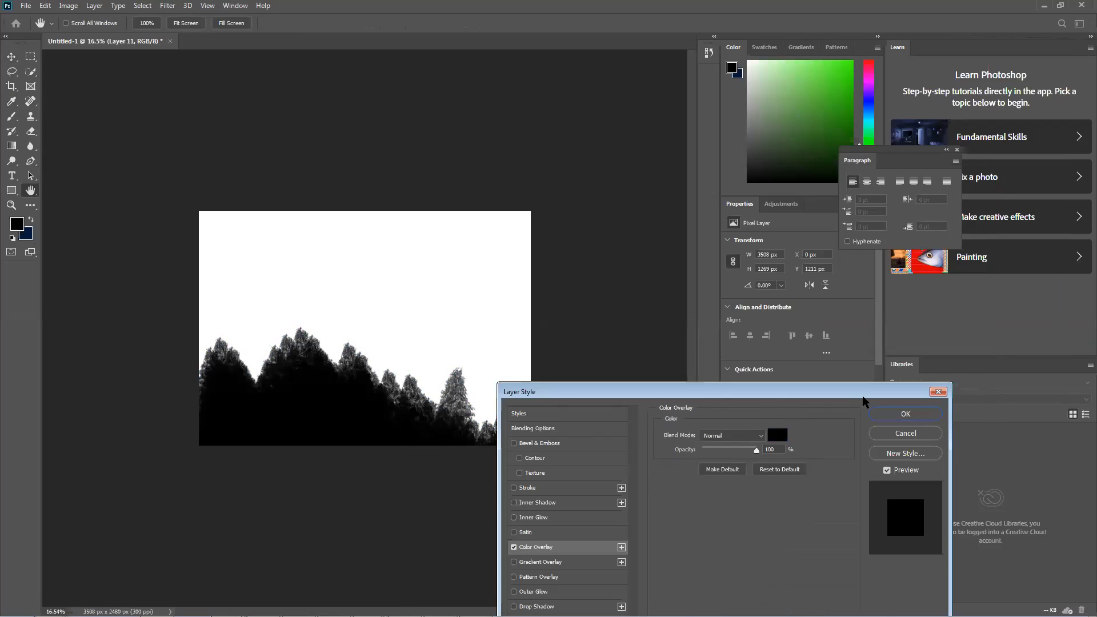
{"action": "left_click", "coordinate": [890, 413]}
Step: Nudge the tree silhouette on Layer 11 down slightly and show the dark blue night sky on Layer 7 behind it
{"action": "mouse_move", "coordinate": [336, 460]}
{"action": "left_mouse_down"}
{"action": "mouse_move", "coordinate": [350, 409]}
{"action": "mouse_move", "coordinate": [341, 452]}
{"action": "mouse_move", "coordinate": [335, 444]}
{"action": "left_mouse_up"}
{"action": "left_click", "coordinate": [562, 326]}
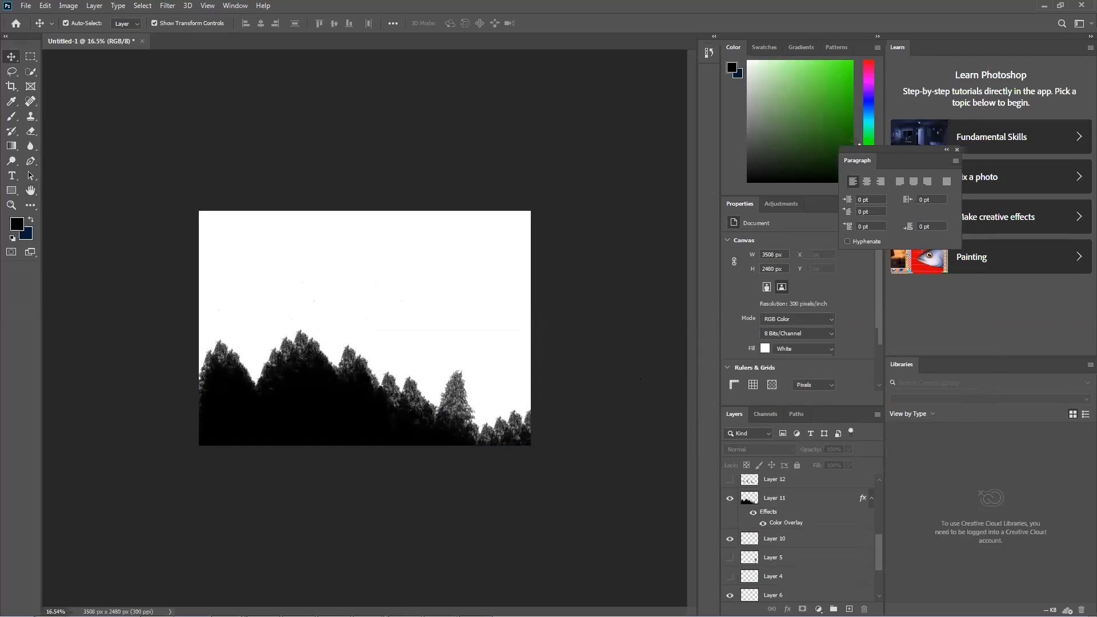
{"action": "left_click", "coordinate": [766, 497]}
{"action": "scroll", "coordinate": [749, 537], "scroll_direction": "down", "scroll_amount": 3}
{"action": "left_click", "coordinate": [730, 555]}
{"action": "left_click", "coordinate": [730, 555]}
{"action": "left_click", "coordinate": [672, 464]}
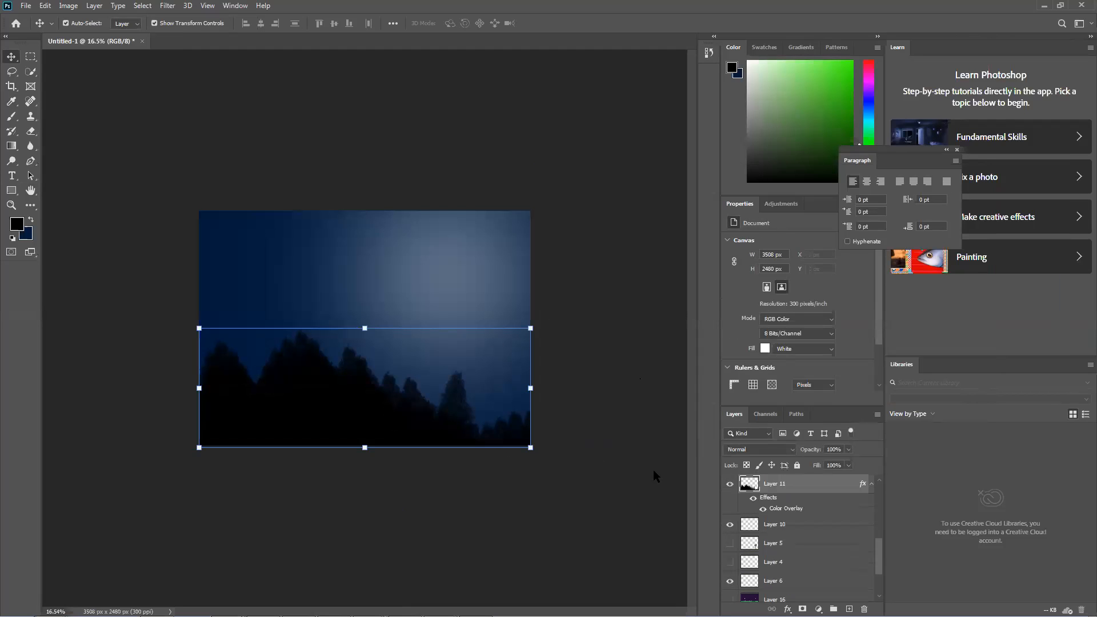
{"action": "left_click", "coordinate": [479, 430]}
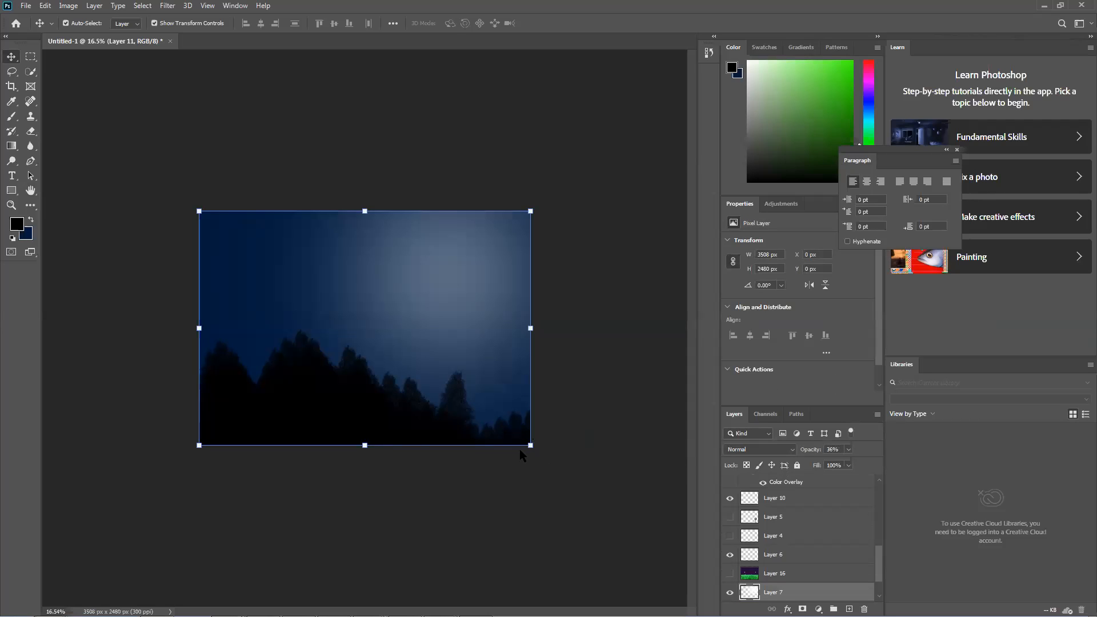
Step: Replace the night sky on Layer 7 with the football field on Layer 16 and hide the tree silhouette on Layer 11
{"action": "left_click", "coordinate": [794, 586]}
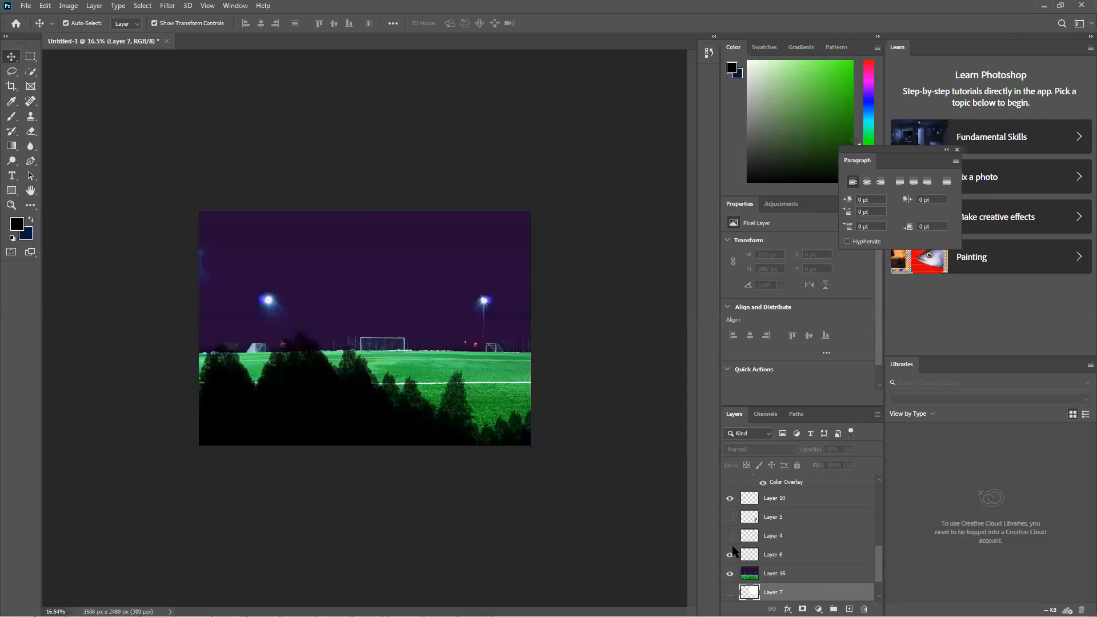
{"action": "left_click", "coordinate": [449, 423]}
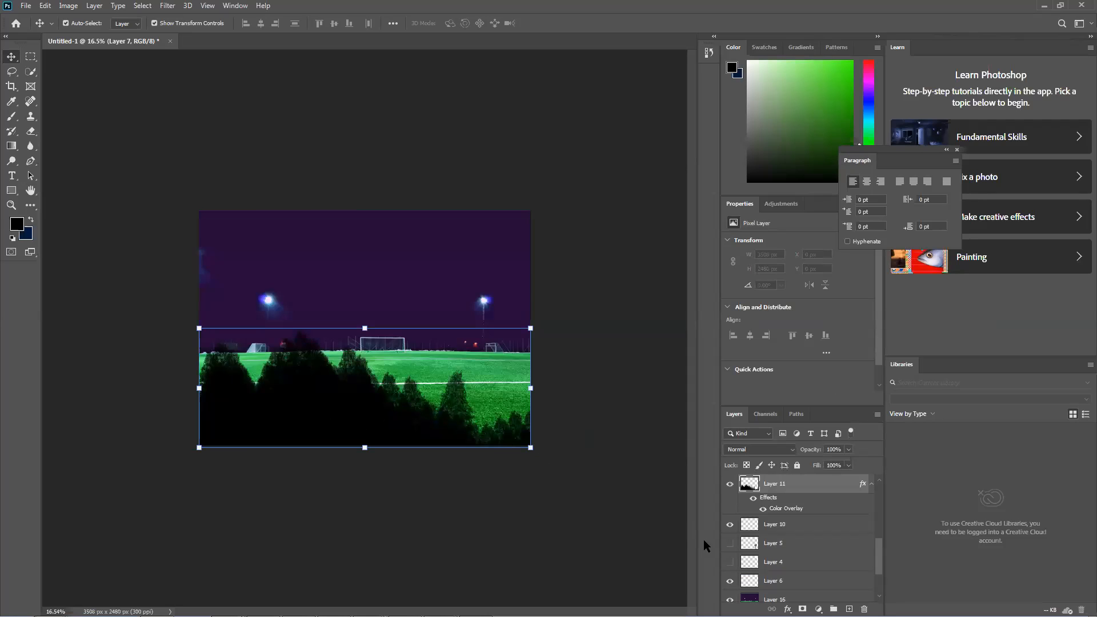
{"action": "left_click", "coordinate": [729, 484]}
{"action": "left_click", "coordinate": [680, 514]}
Step: Show the footballer on the layer "unnamed" and move him onto the pitch at X 1004 px, Y 889 px
{"action": "scroll", "coordinate": [748, 547], "scroll_direction": "up", "scroll_amount": 3}
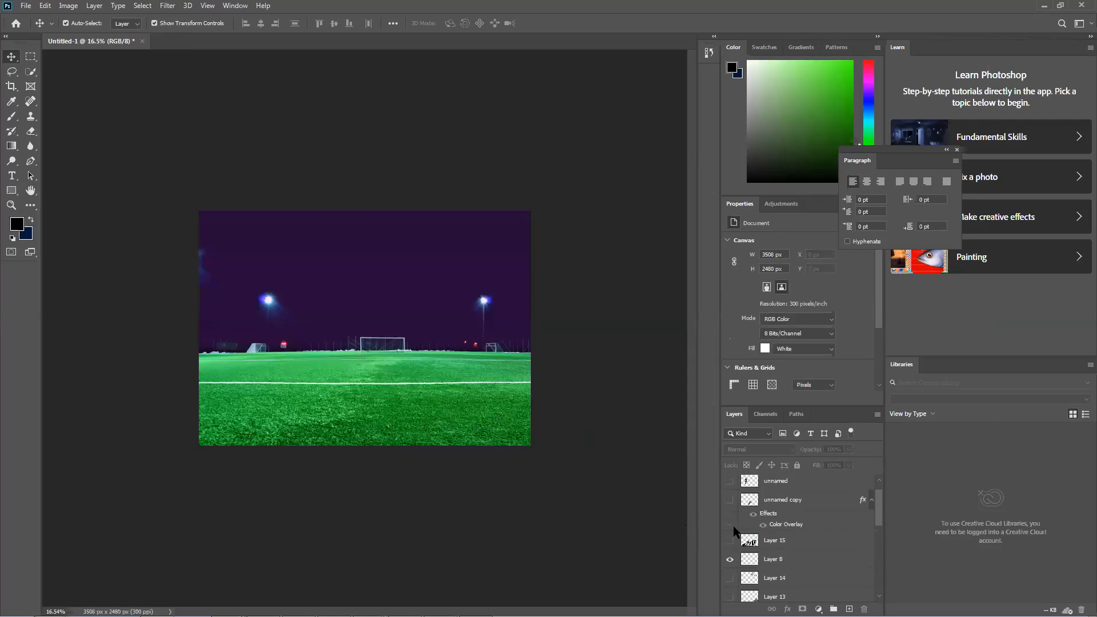
{"action": "left_click", "coordinate": [730, 485]}
{"action": "left_click_drag", "start_coordinate": [294, 332], "coordinate": [320, 353]}
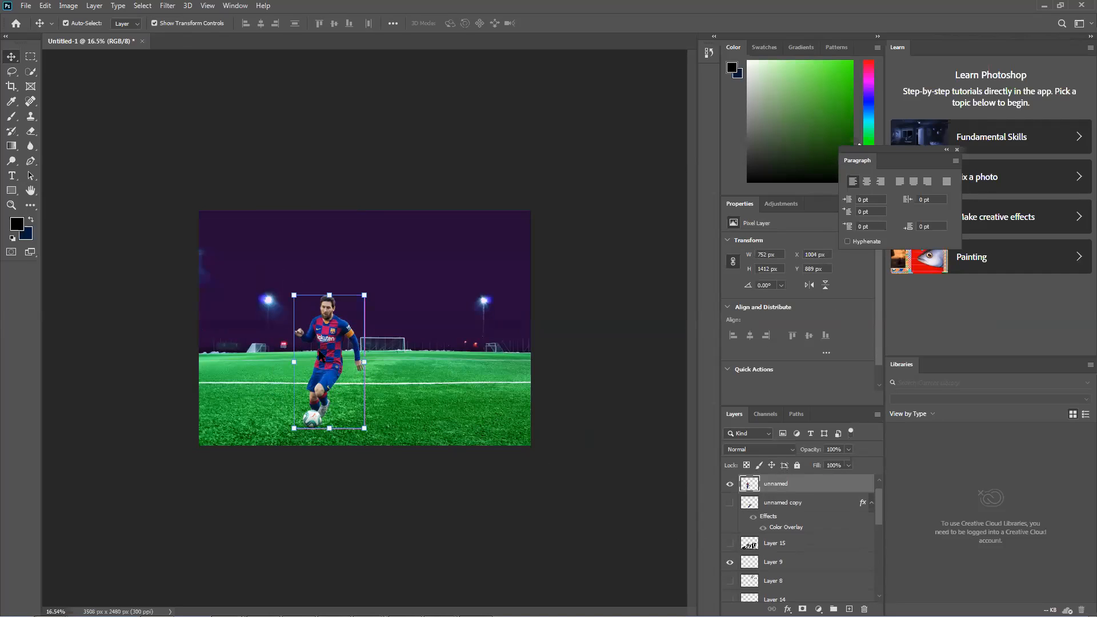
Step: Try narrowing the footballer with a Perspective transform from the upper corner and discard the change
{"action": "right_click", "coordinate": [324, 336]}
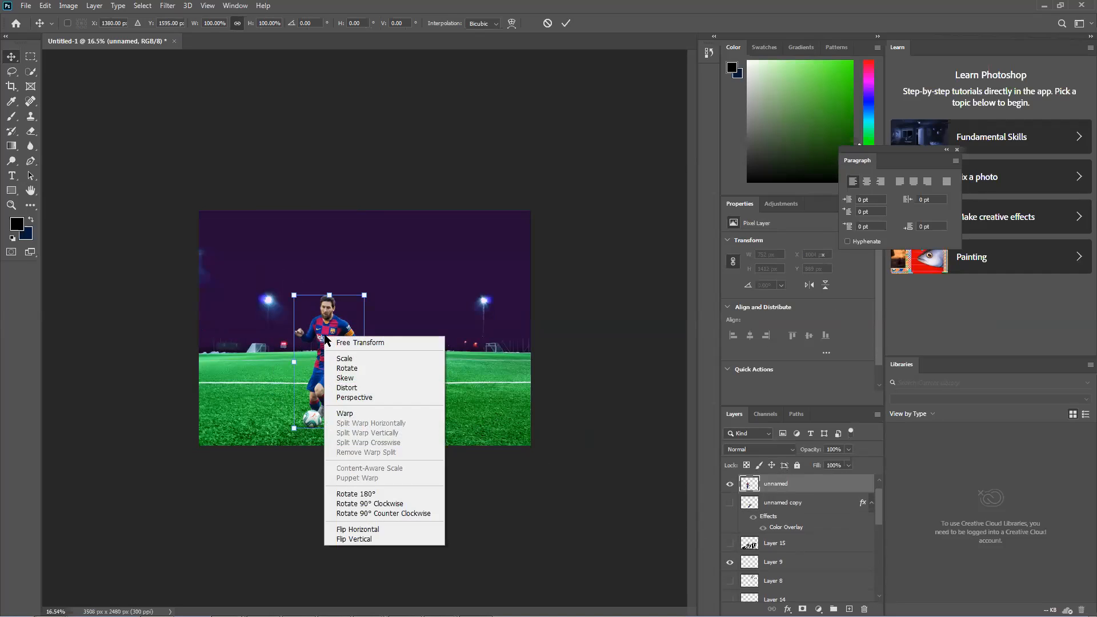
{"action": "left_click", "coordinate": [361, 396]}
{"action": "left_click_drag", "start_coordinate": [296, 296], "coordinate": [310, 315]}
{"action": "key", "text": "Escape"}
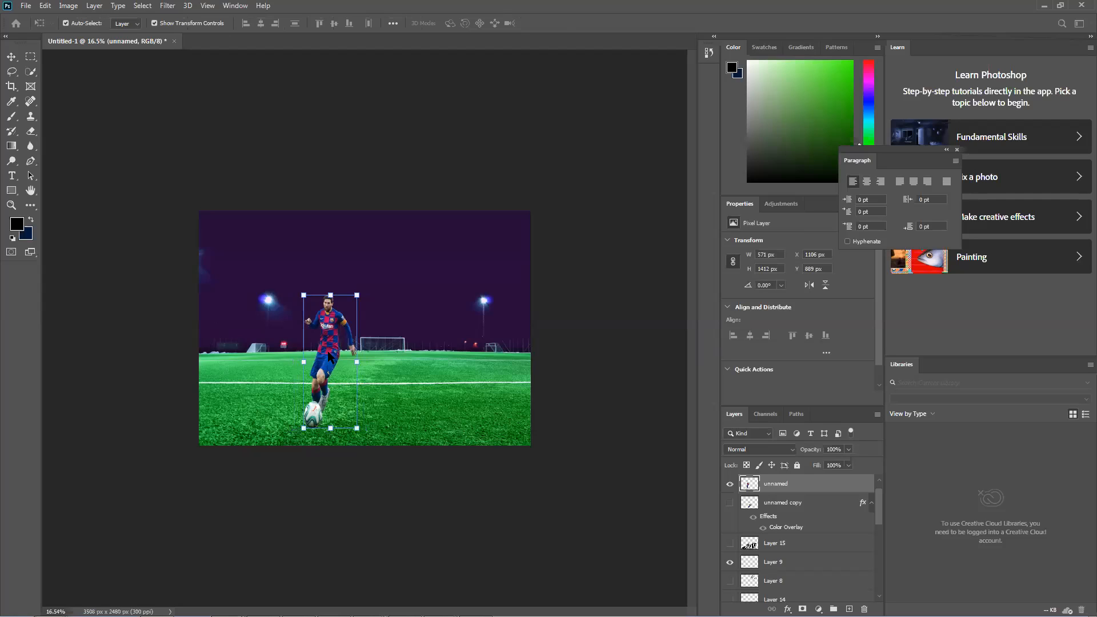
Step: Move the footballer across the pitch until he stands in front of the centre goal
{"action": "left_click_drag", "start_coordinate": [361, 360], "coordinate": [421, 365]}
{"action": "left_click", "coordinate": [327, 483]}
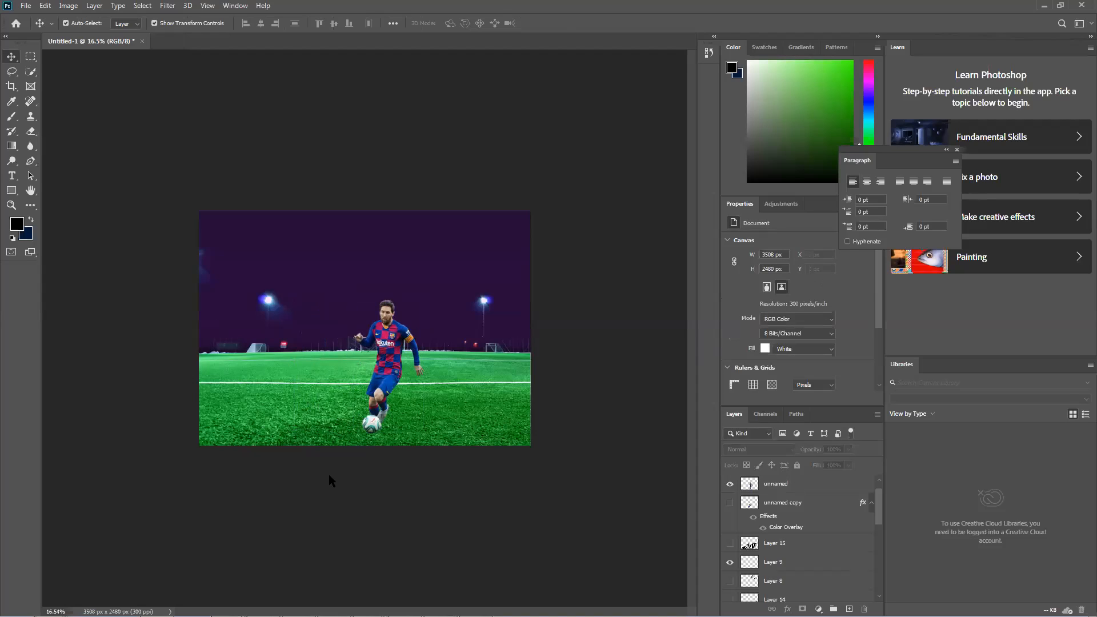
{"action": "mouse_move", "coordinate": [377, 616]}
Step: Enlarge the football field on Layer 16 to about 4755 × 3162 px and deselect it
{"action": "left_click", "coordinate": [454, 394]}
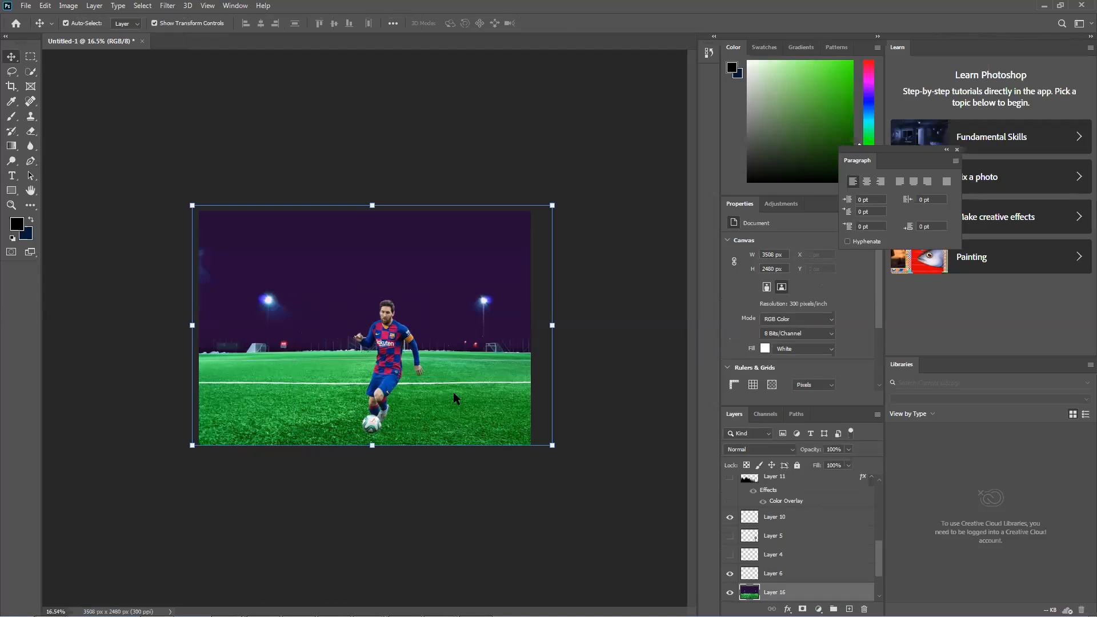
{"action": "left_click_drag", "start_coordinate": [552, 206], "coordinate": [635, 151]}
{"action": "left_click_drag", "start_coordinate": [460, 287], "coordinate": [425, 289]}
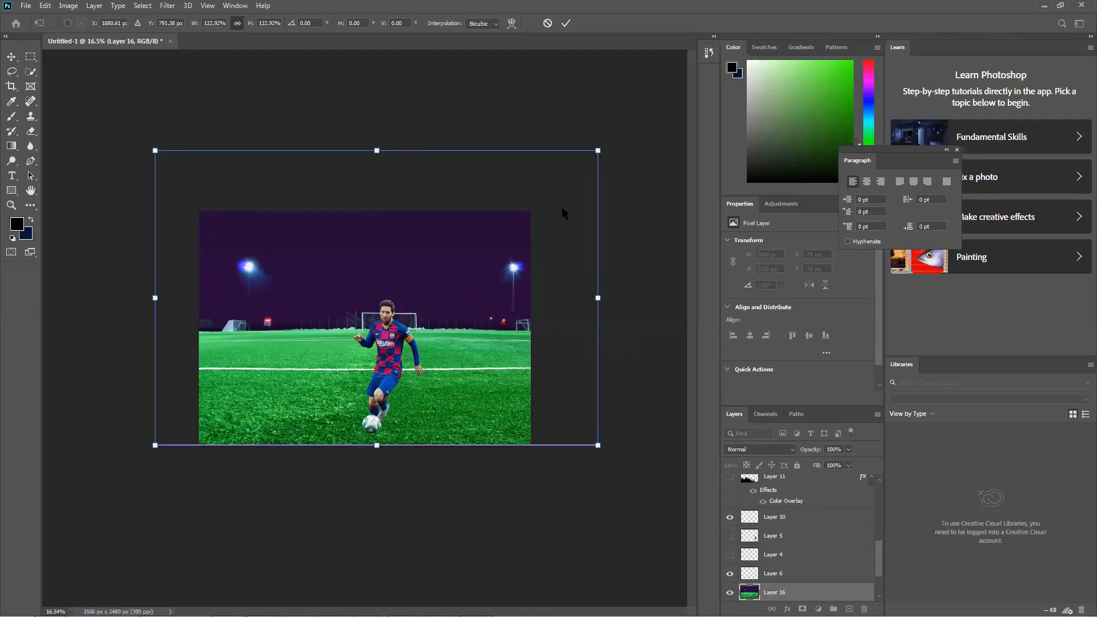
{"action": "left_click_drag", "start_coordinate": [598, 151], "coordinate": [609, 150]}
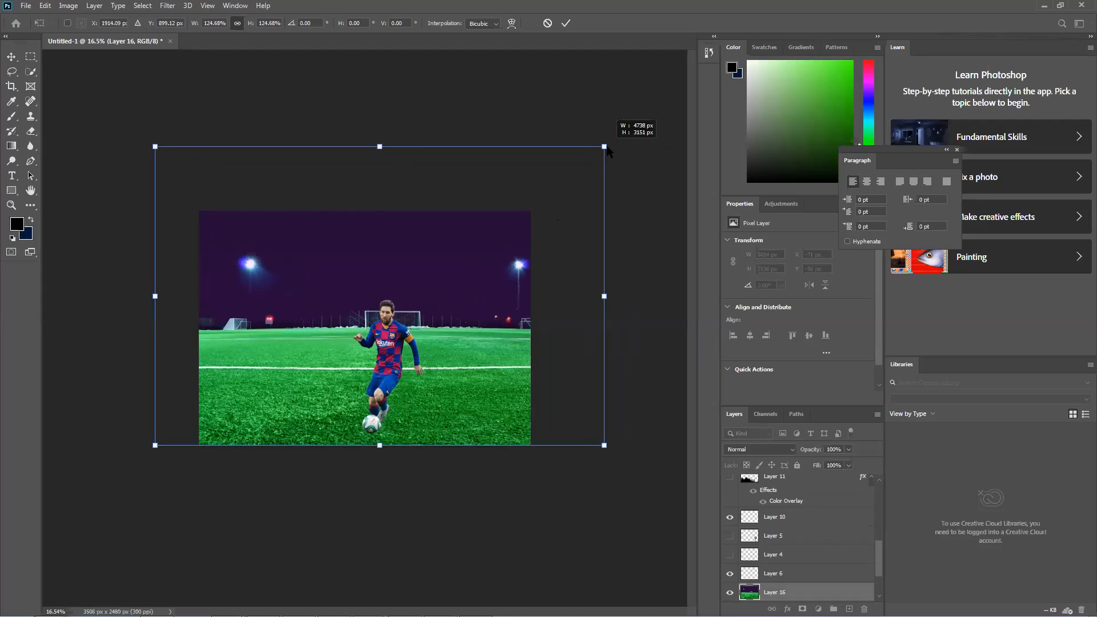
{"action": "key", "text": "ctrl+z"}
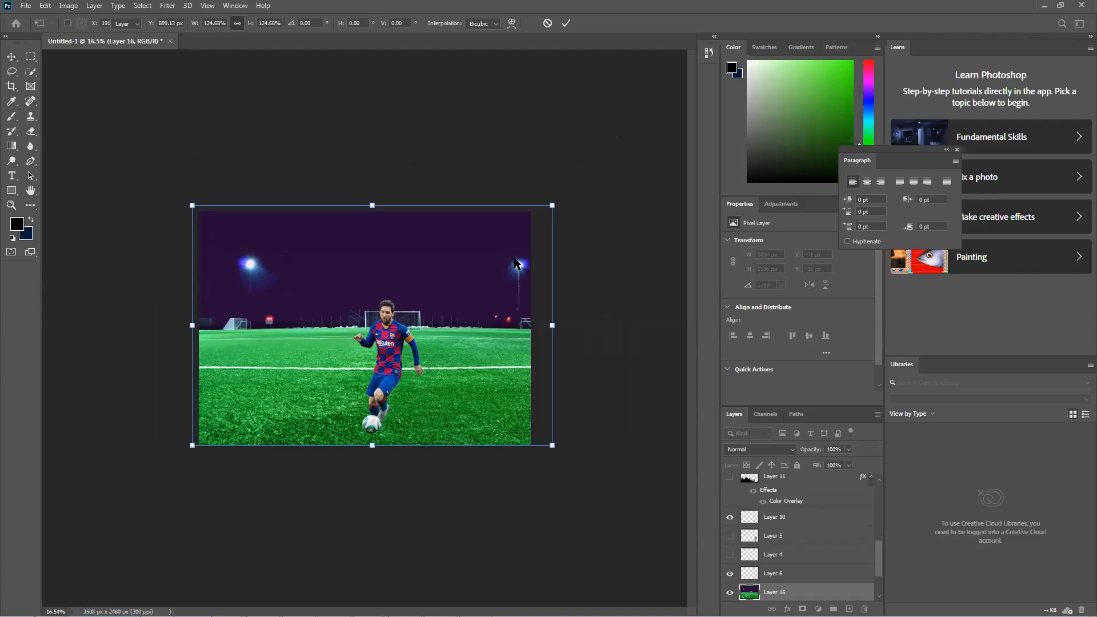
{"action": "left_click", "coordinate": [475, 508]}
Step: Move the footballer away from the centre goal, to its left and slightly further up the pitch
{"action": "left_click_drag", "start_coordinate": [374, 395], "coordinate": [329, 394]}
{"action": "left_click", "coordinate": [295, 452]}
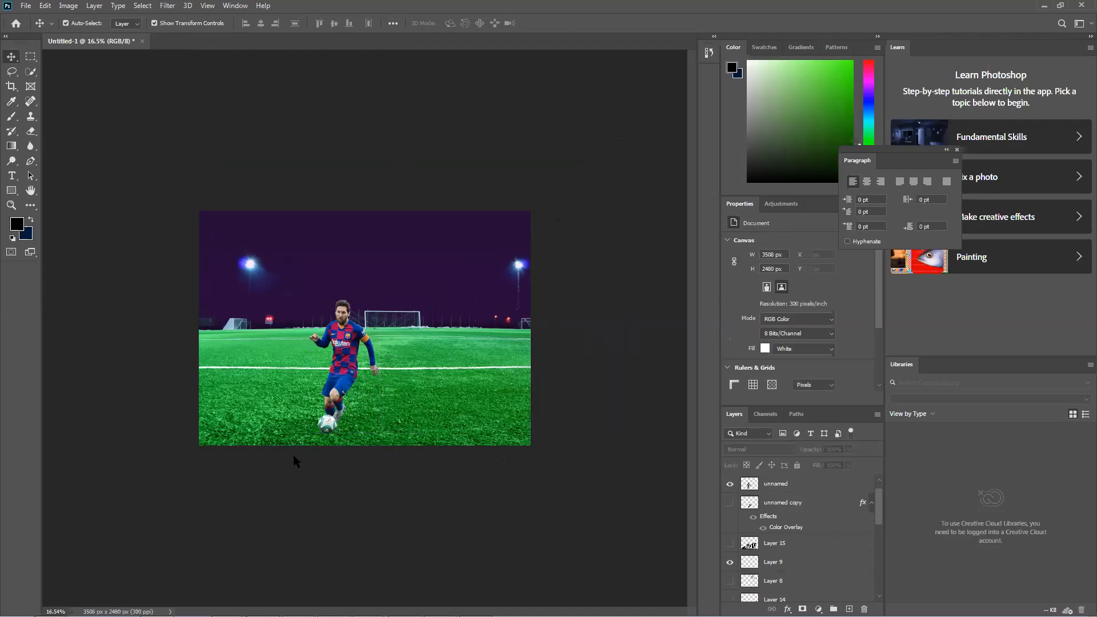
{"action": "left_click_drag", "start_coordinate": [338, 332], "coordinate": [303, 314]}
Step: Delete the footballer's shadow layer "unnamed copy"
{"action": "left_click", "coordinate": [766, 503]}
{"action": "scroll", "coordinate": [763, 529], "scroll_direction": "down", "scroll_amount": 2}
{"action": "scroll", "coordinate": [759, 532], "scroll_direction": "up", "scroll_amount": 3}
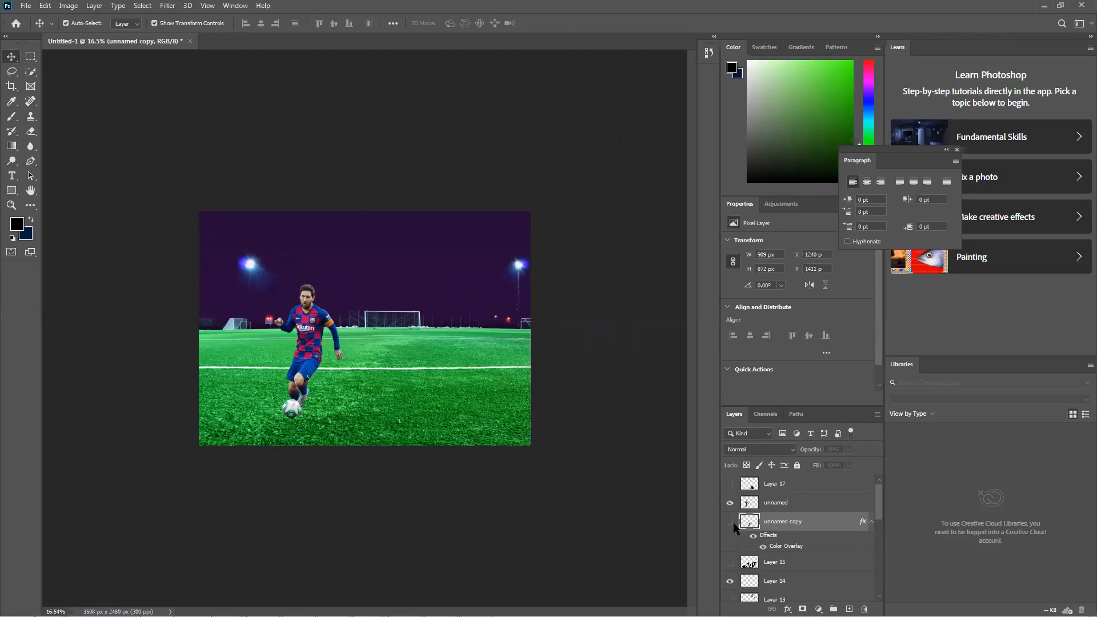
{"action": "left_click", "coordinate": [730, 522]}
{"action": "key", "text": "Delete"}
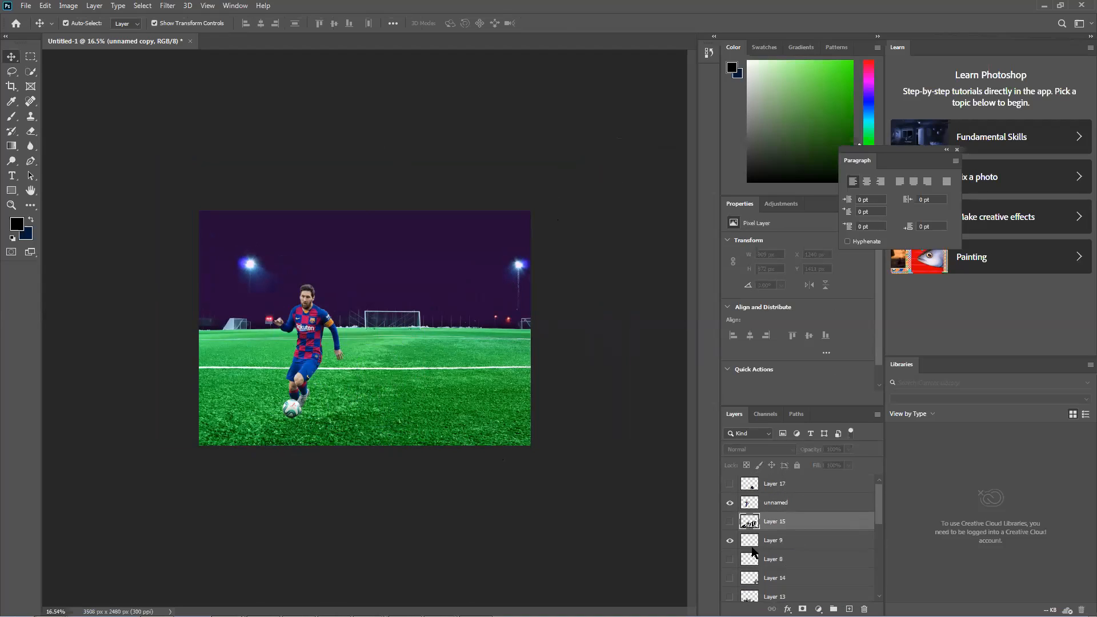
Step: Try placing the fish image Untitled-1 from the Desktop folder, cancel the placement, and undo the shadow layer's deletion
{"action": "left_click", "coordinate": [325, 347]}
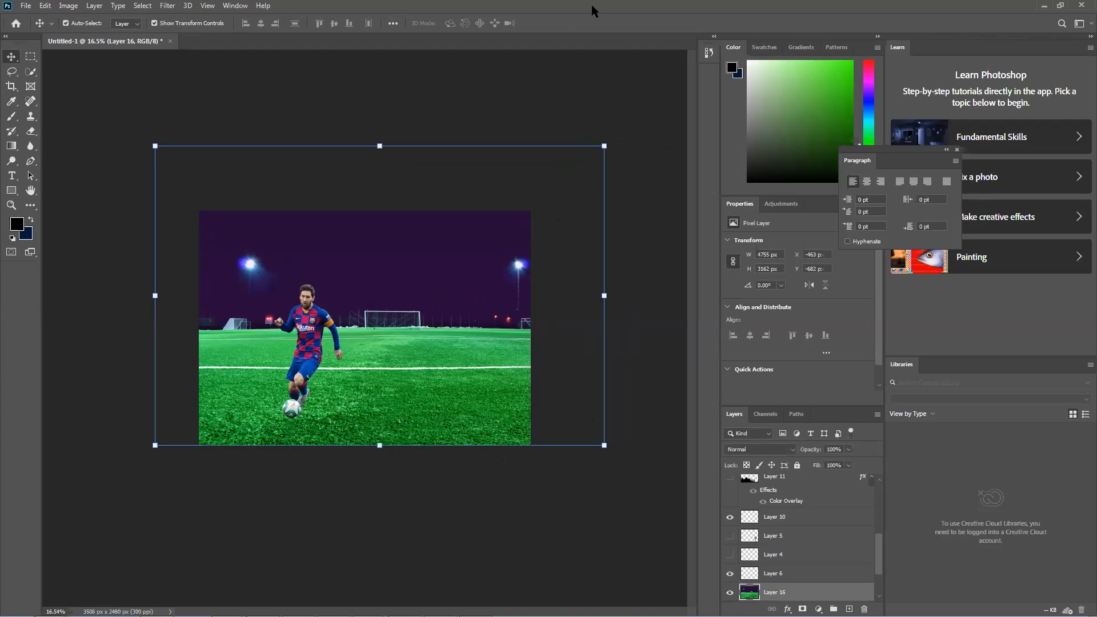
{"action": "double_click", "coordinate": [532, 10]}
{"action": "left_click", "coordinate": [646, 475]}
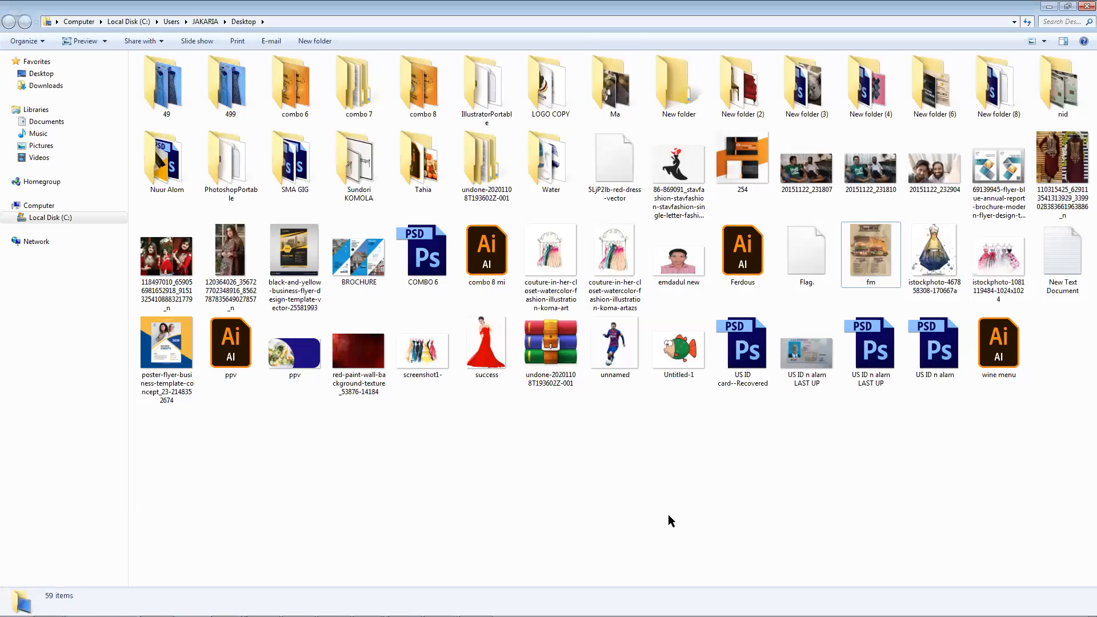
{"action": "left_click", "coordinate": [683, 349]}
{"action": "left_click_drag", "start_coordinate": [684, 351], "coordinate": [337, 584]}
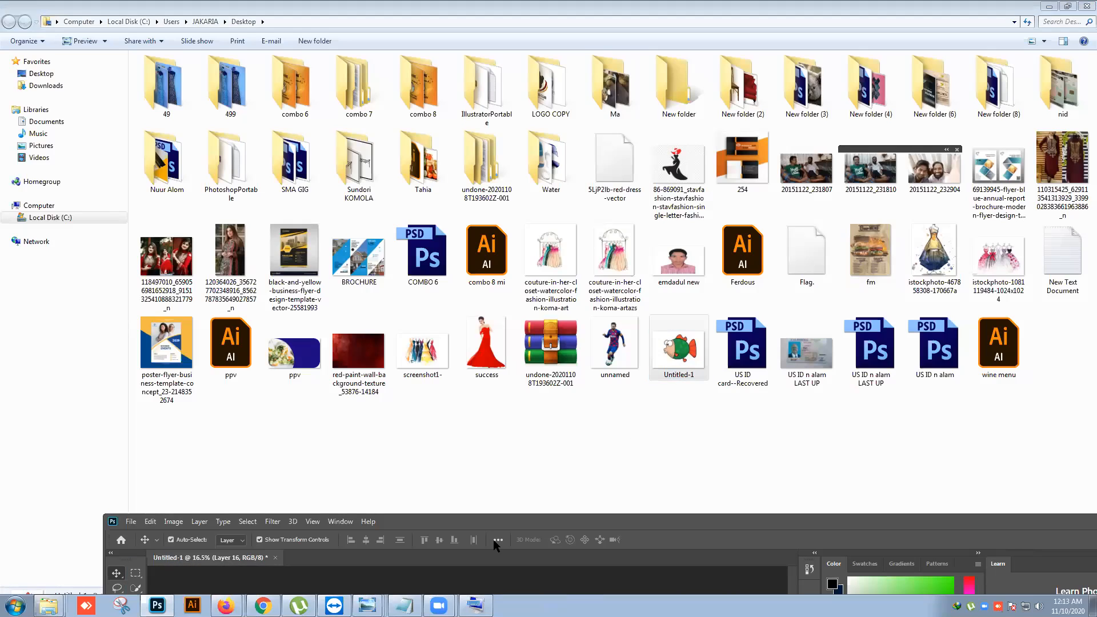
{"action": "double_click", "coordinate": [497, 522]}
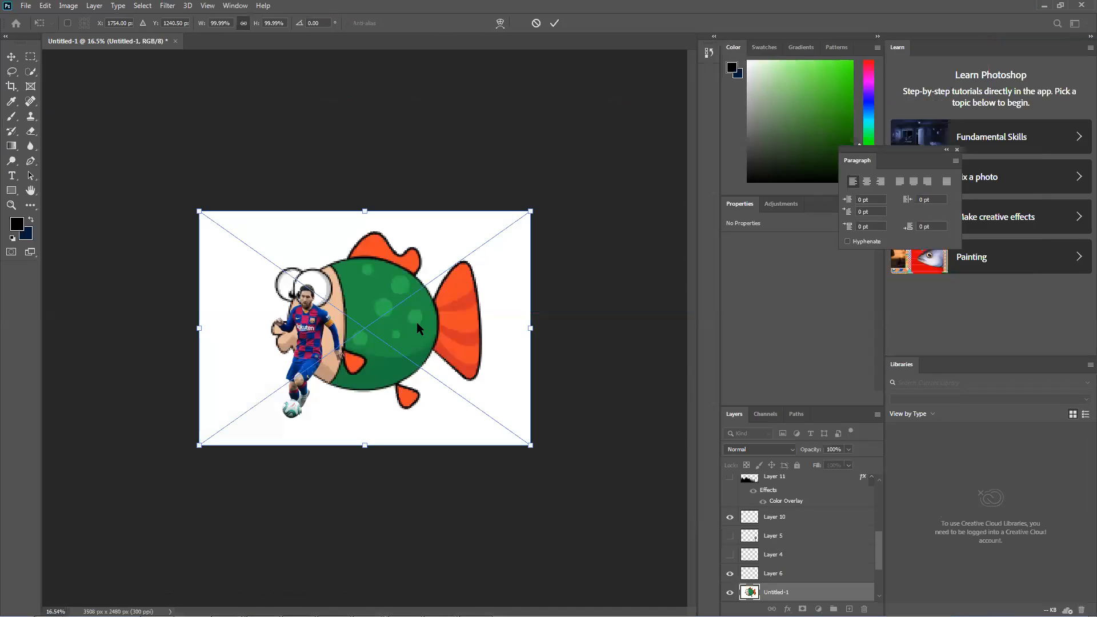
{"action": "left_click_drag", "start_coordinate": [416, 322], "coordinate": [461, 337]}
{"action": "key", "text": "Escape"}
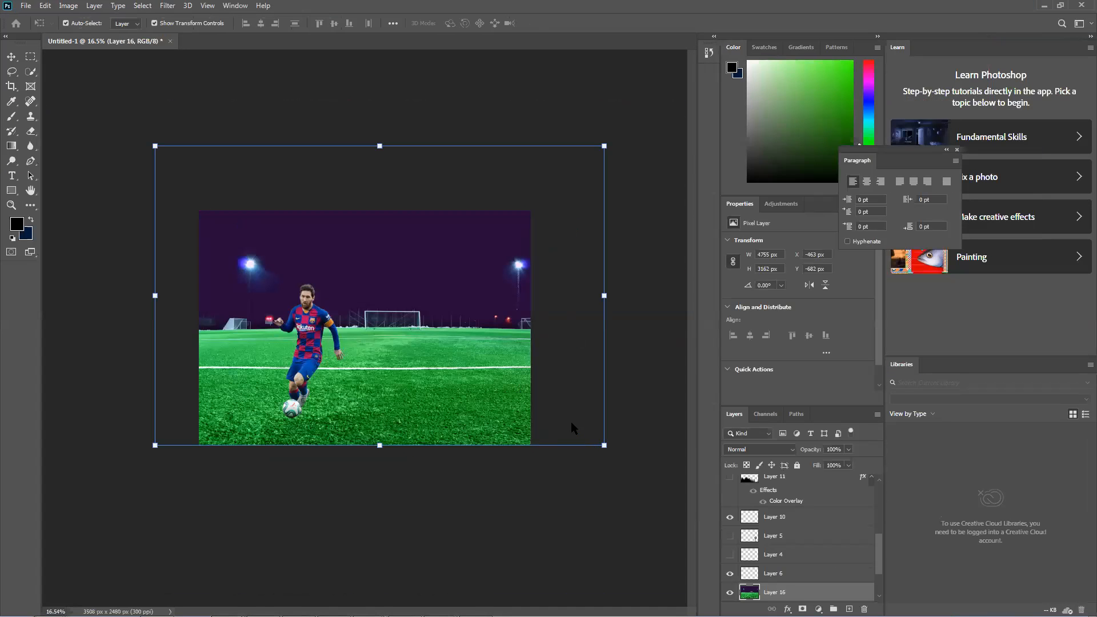
{"action": "key", "text": "ctrl+z"}
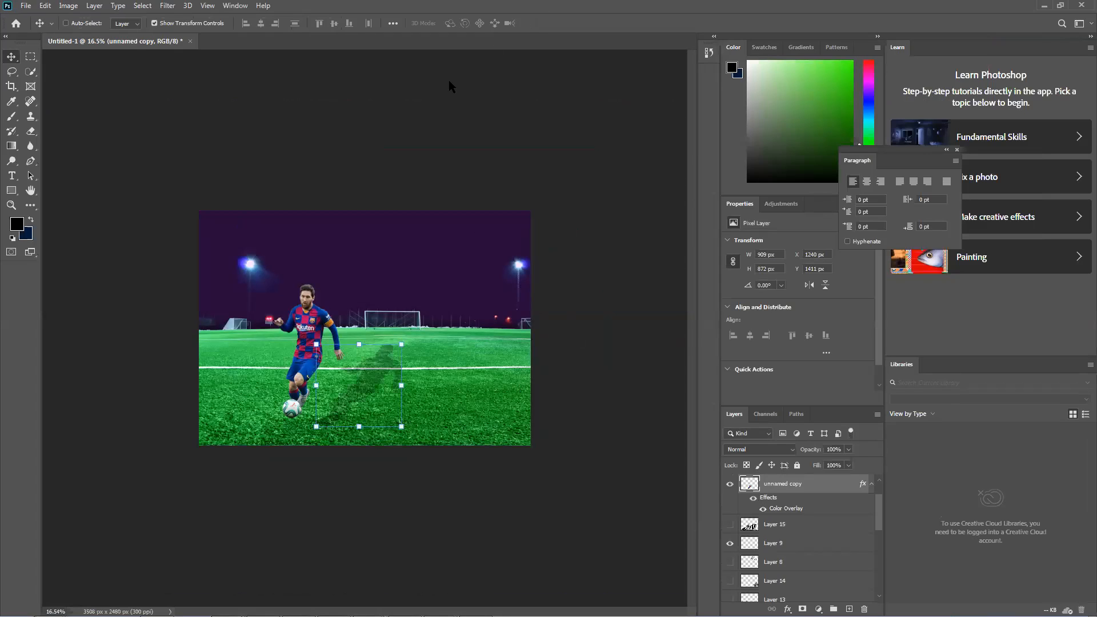
Step: Place the fish image Untitled-1 from the Desktop folder into the football scene again
{"action": "double_click", "coordinate": [428, 4]}
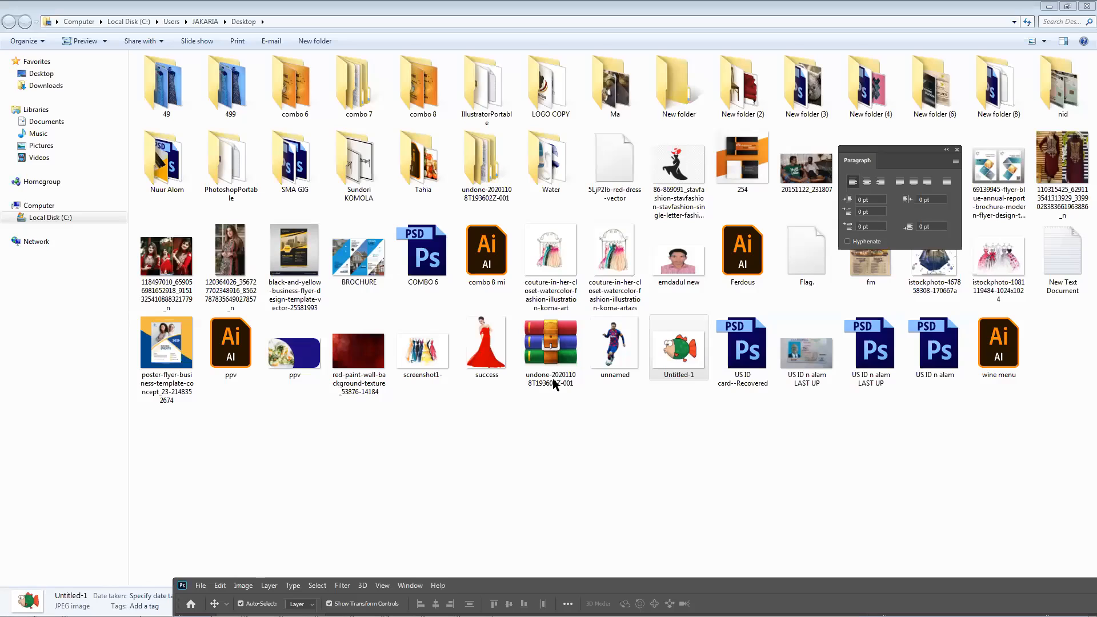
{"action": "left_click_drag", "start_coordinate": [788, 551], "coordinate": [723, 441]}
{"action": "left_click_drag", "start_coordinate": [677, 371], "coordinate": [692, 523]}
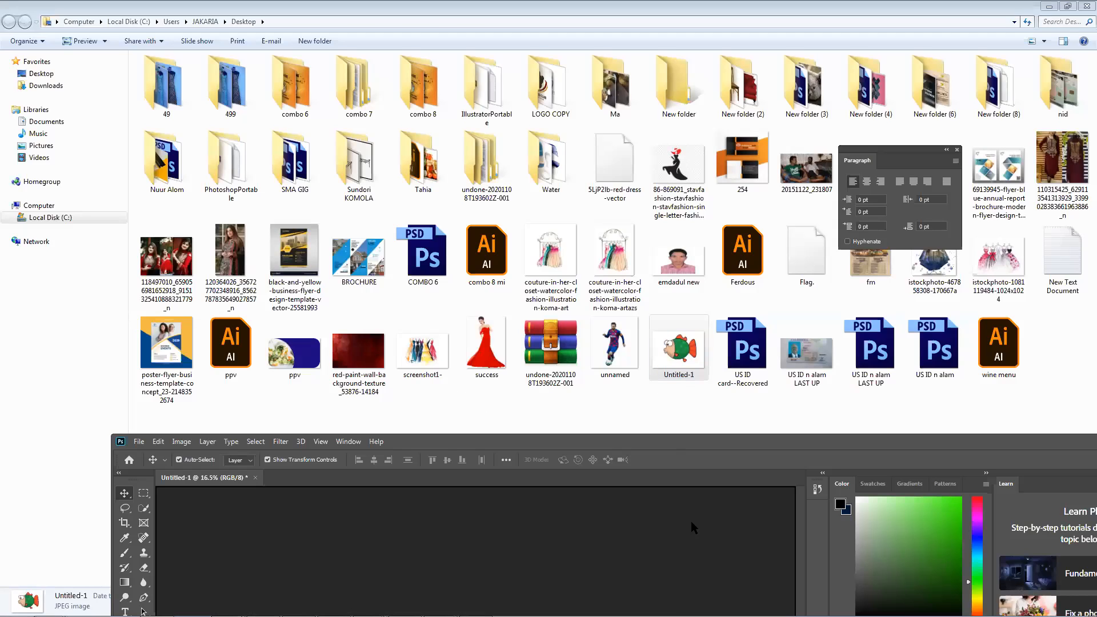
{"action": "double_click", "coordinate": [698, 440]}
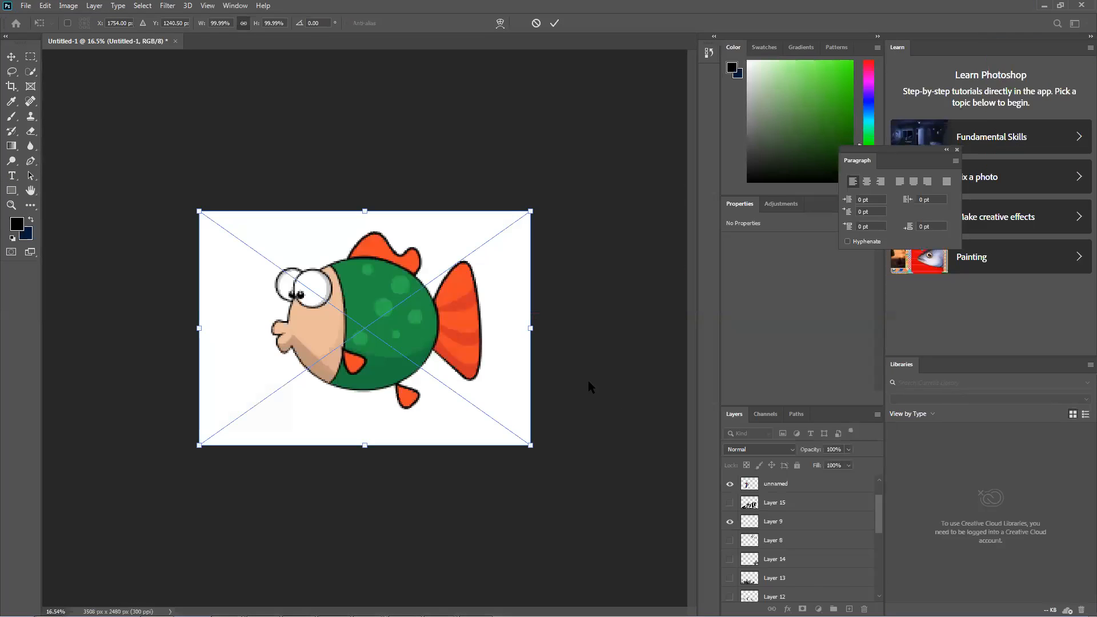
Step: Scale the placed fish image to about 1429 × 1010 px and position it beside the footballer at X 1663 px, Y 1177 px
{"action": "left_click_drag", "start_coordinate": [533, 210], "coordinate": [424, 297]}
{"action": "key", "text": "Return"}
{"action": "left_click_drag", "start_coordinate": [399, 361], "coordinate": [457, 325]}
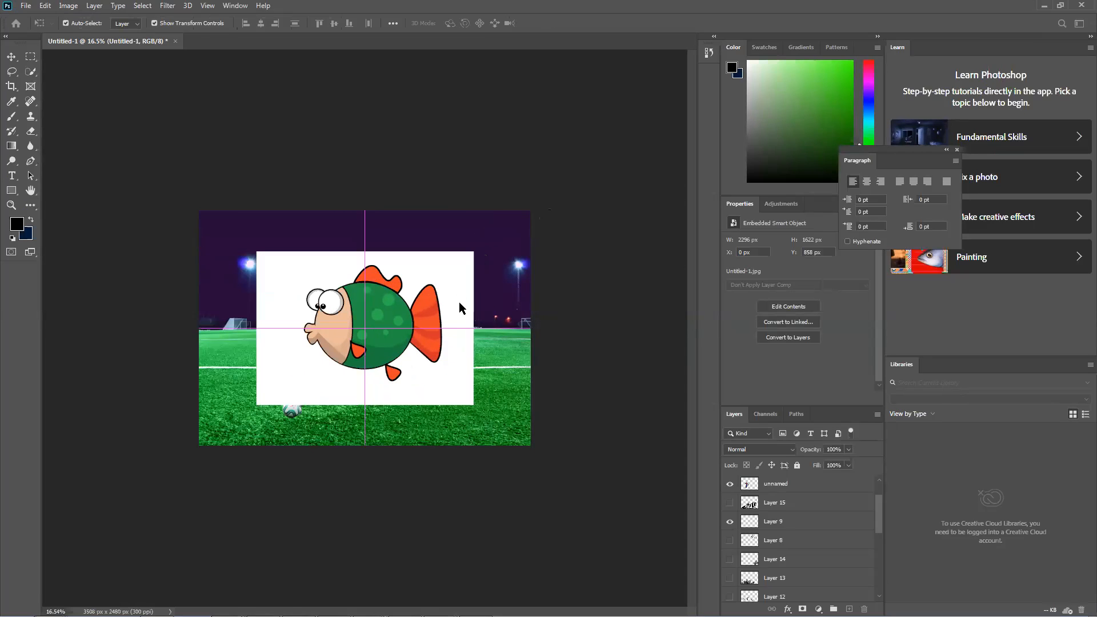
{"action": "left_click_drag", "start_coordinate": [472, 252], "coordinate": [422, 289]}
{"action": "left_click_drag", "start_coordinate": [341, 331], "coordinate": [440, 365]}
{"action": "key", "text": "Return"}
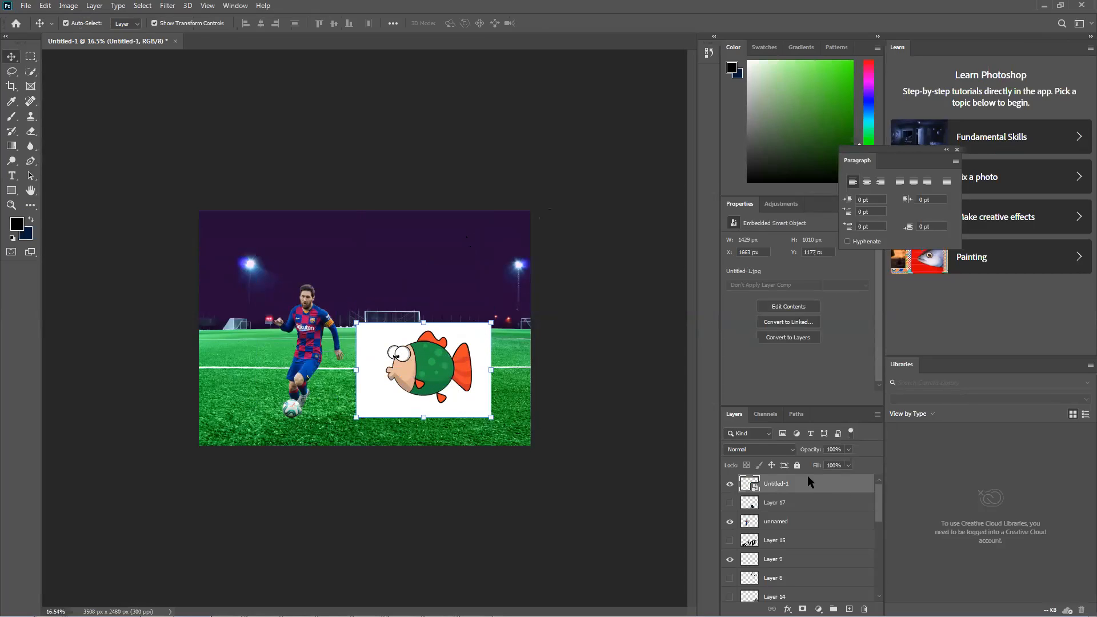
Step: Rasterize the fish image layer Untitled-1 and move it up beside the footballer to Y 899 px
{"action": "right_click", "coordinate": [807, 479]}
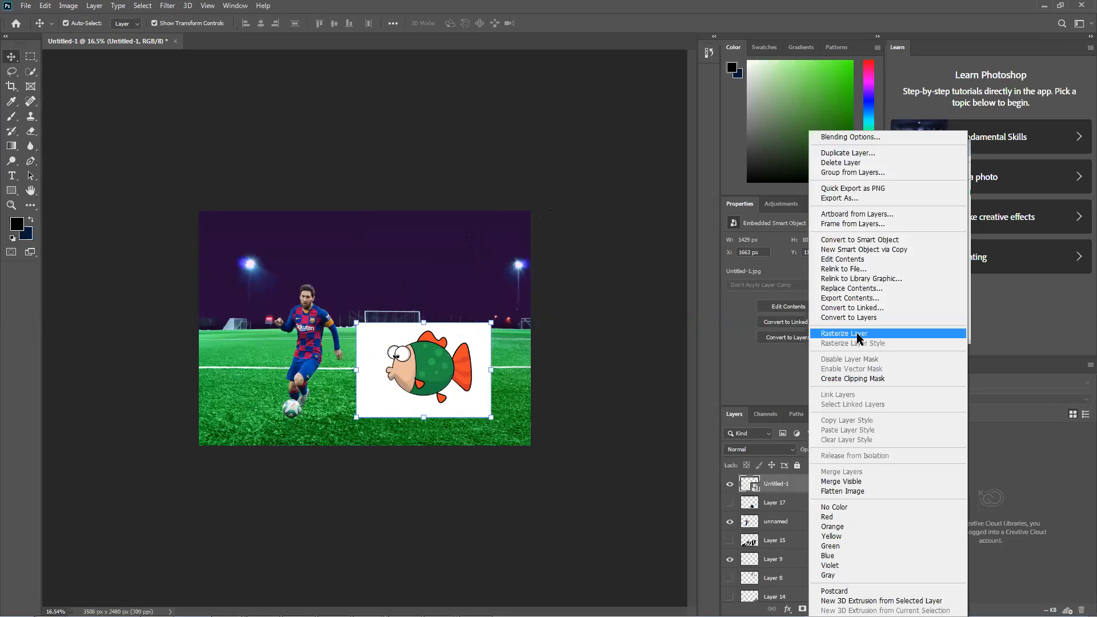
{"action": "left_click", "coordinate": [861, 341]}
{"action": "left_click_drag", "start_coordinate": [461, 384], "coordinate": [457, 358]}
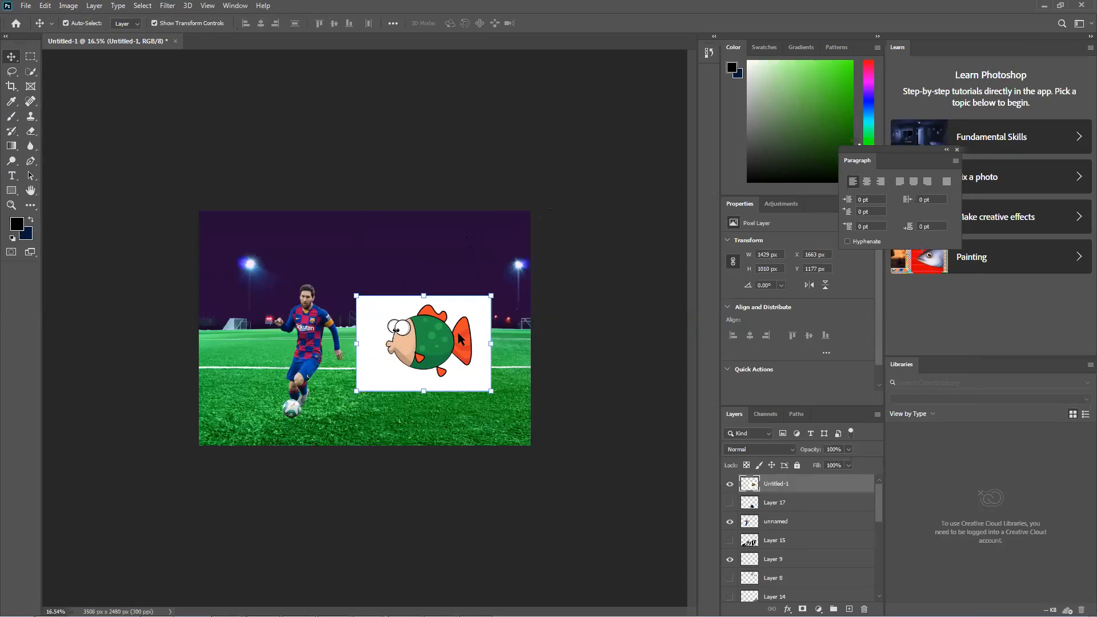
Step: Add a black Color Overlay in Normal mode at 65% opacity to the fish layer
{"action": "right_click", "coordinate": [783, 485]}
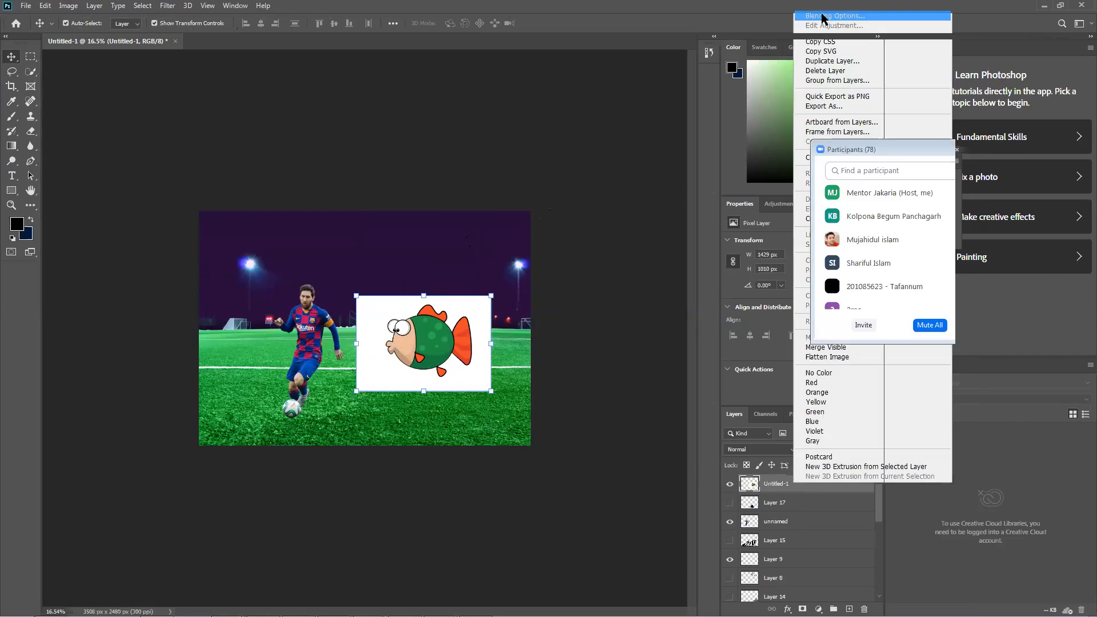
{"action": "left_click", "coordinate": [823, 16]}
{"action": "left_click_drag", "start_coordinate": [719, 336], "coordinate": [819, 325]}
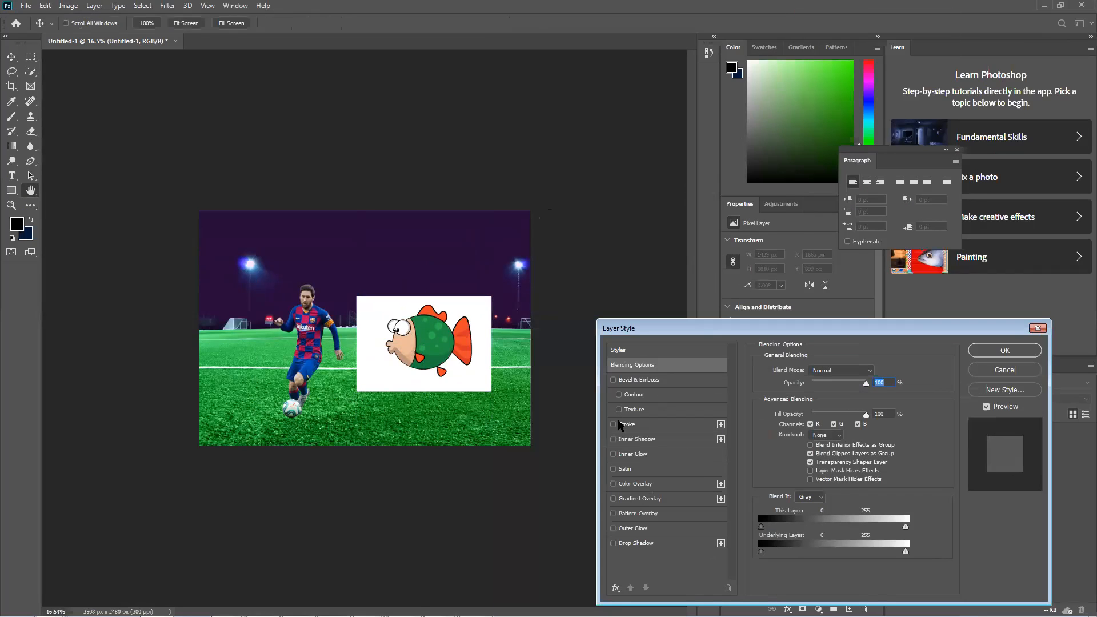
{"action": "left_click", "coordinate": [650, 484]}
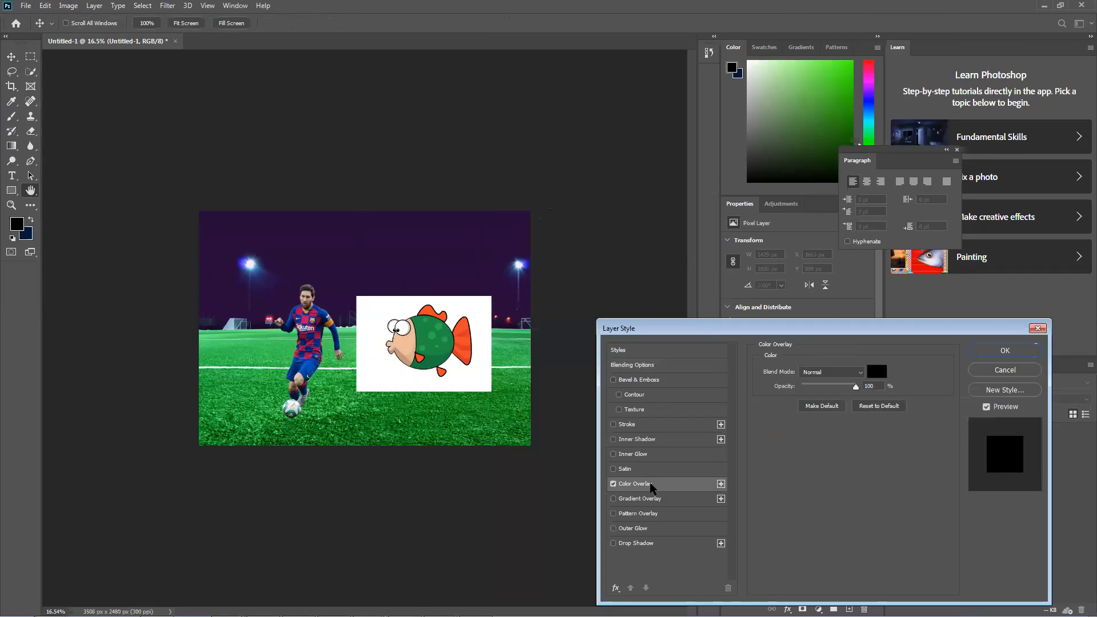
{"action": "left_click", "coordinate": [836, 387]}
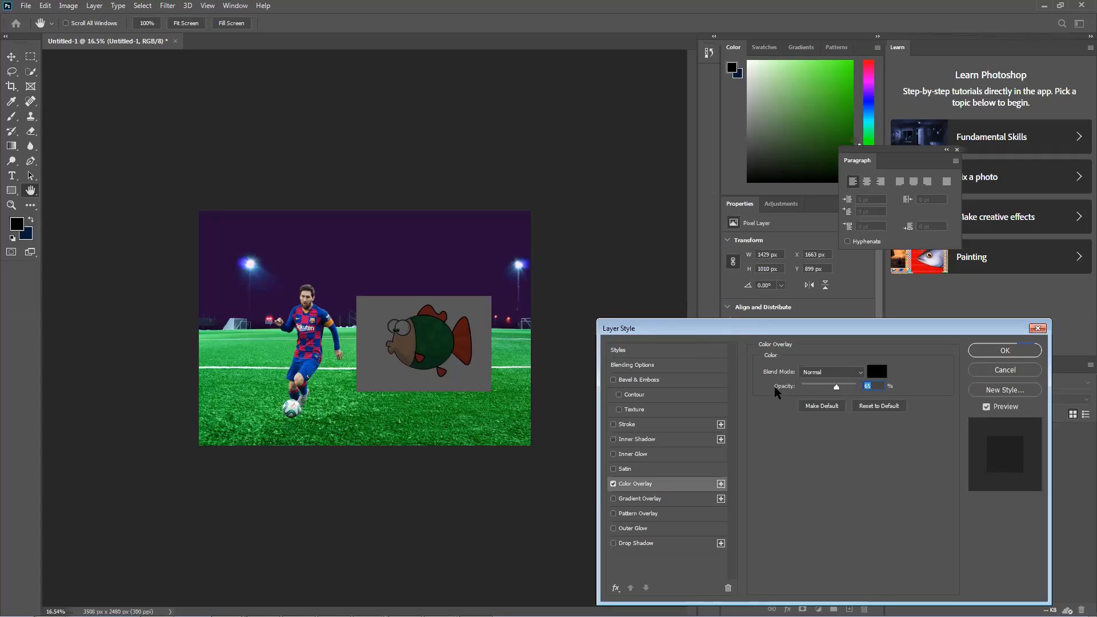
Step: Set the blend mode of the selected 752 × 1412 px layer to Multiply
{"action": "right_click", "coordinate": [811, 490]}
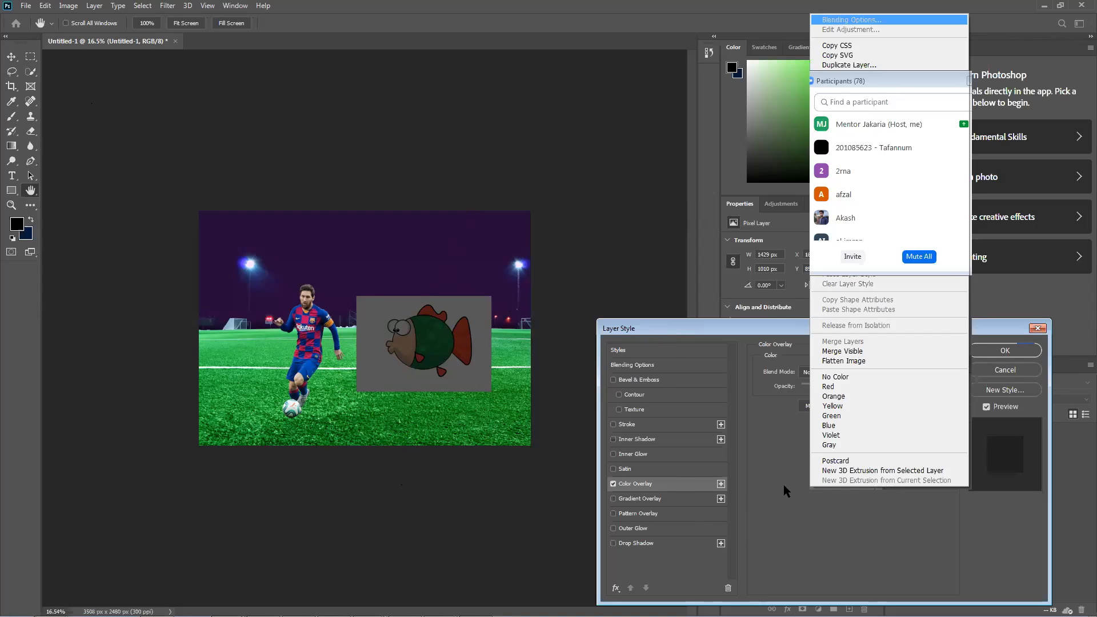
{"action": "left_click", "coordinate": [805, 372]}
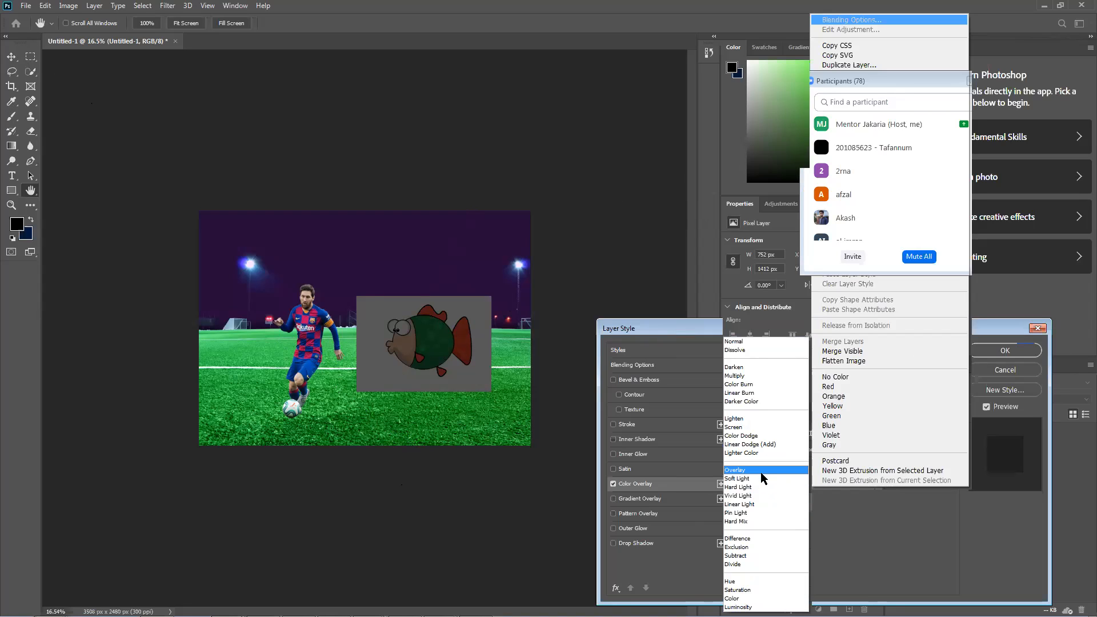
{"action": "left_click", "coordinate": [752, 376]}
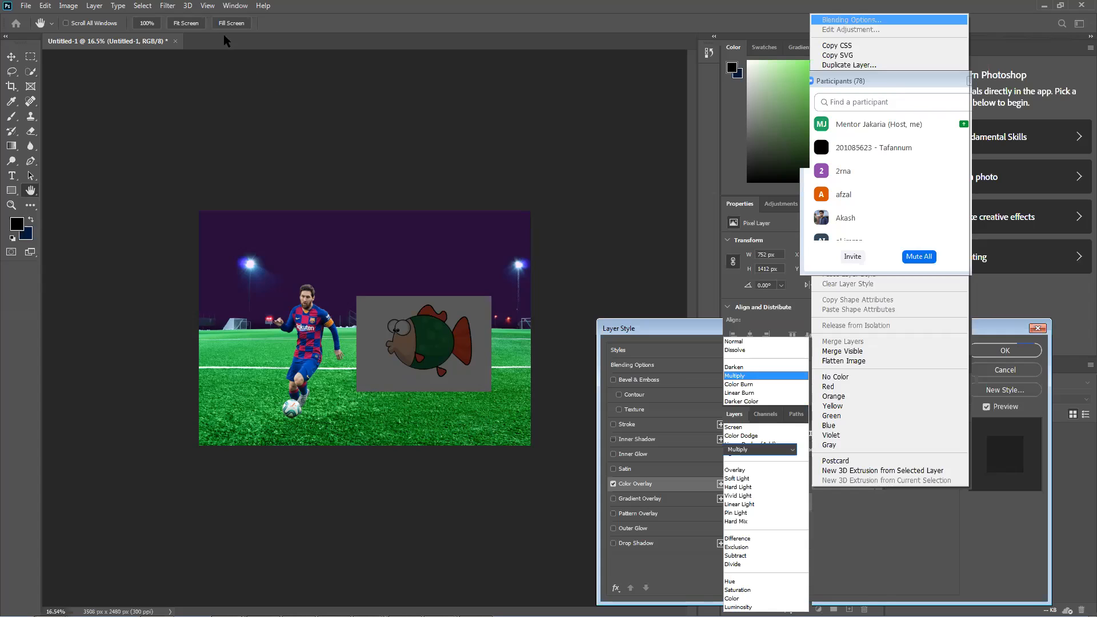
{"action": "left_click", "coordinate": [245, 7]}
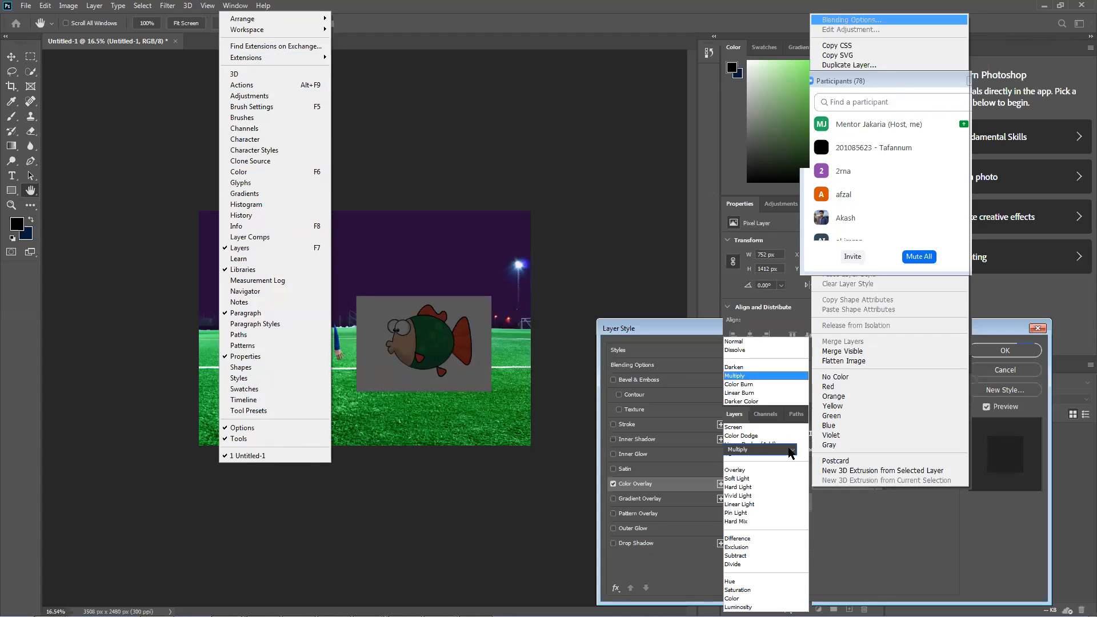
{"action": "left_click", "coordinate": [791, 452]}
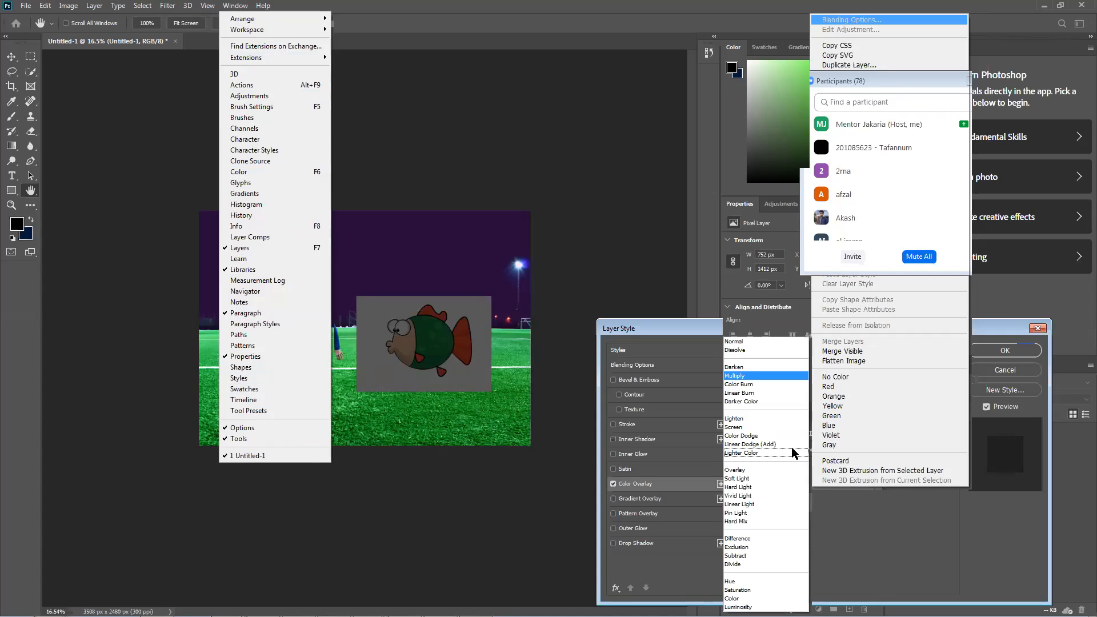
{"action": "left_click", "coordinate": [747, 376]}
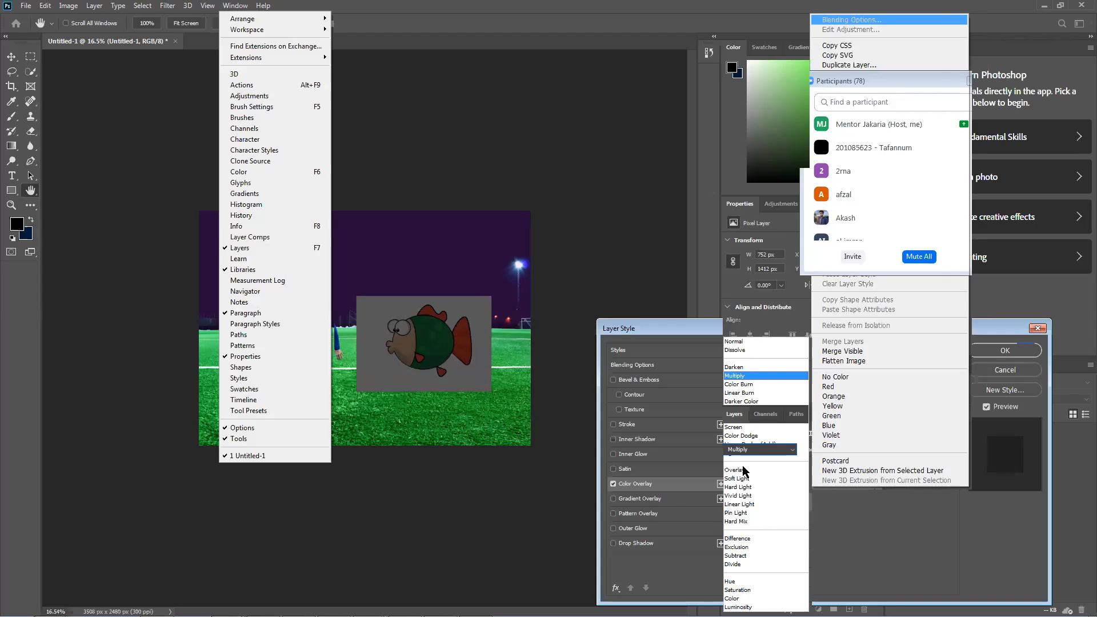
Step: Open the layer's Blending Options and review the available blend modes
{"action": "right_click", "coordinate": [781, 482]}
{"action": "left_click", "coordinate": [846, 14]}
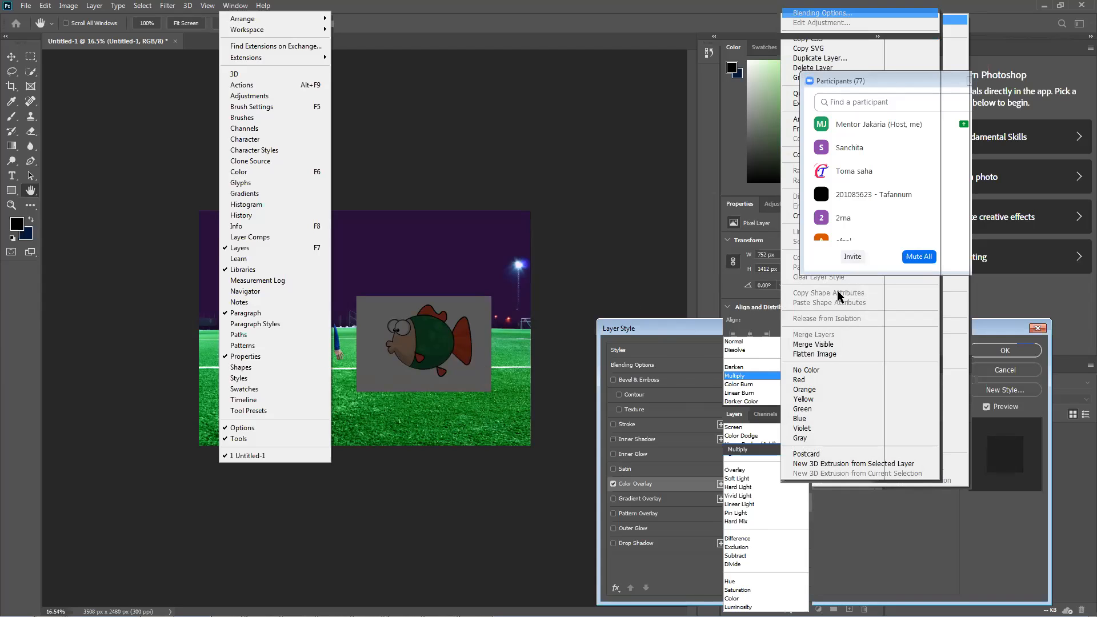
{"action": "left_click", "coordinate": [745, 299]}
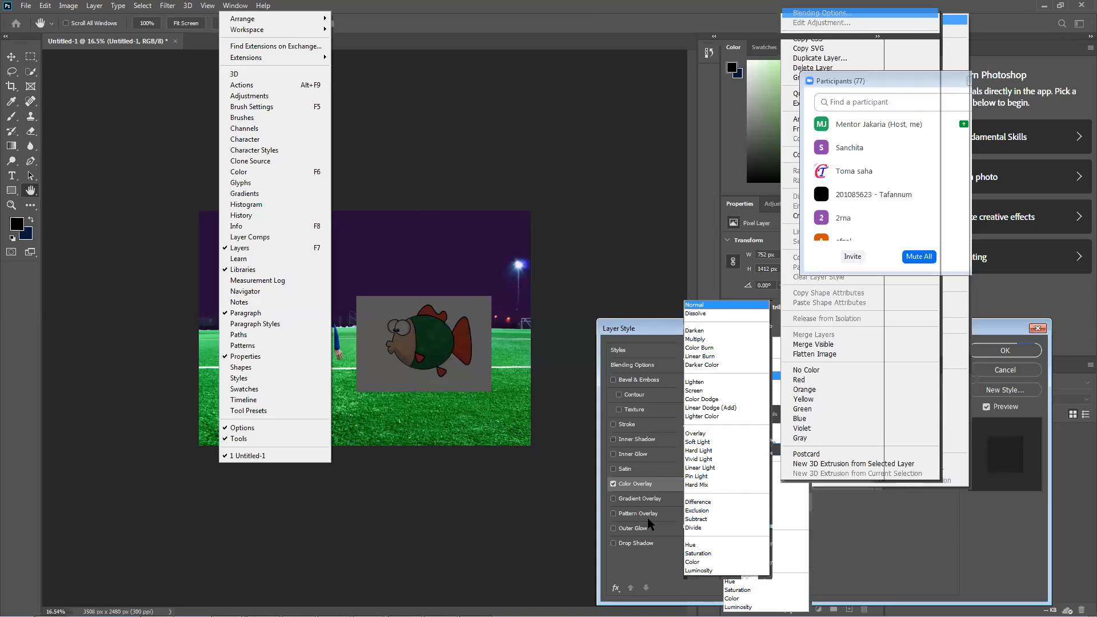
Step: Bring the footballer image "unnamed" from its folder into the scene and open its layer's Blending Options and blend modes
{"action": "left_click_drag", "start_coordinate": [628, 345], "coordinate": [577, 493]}
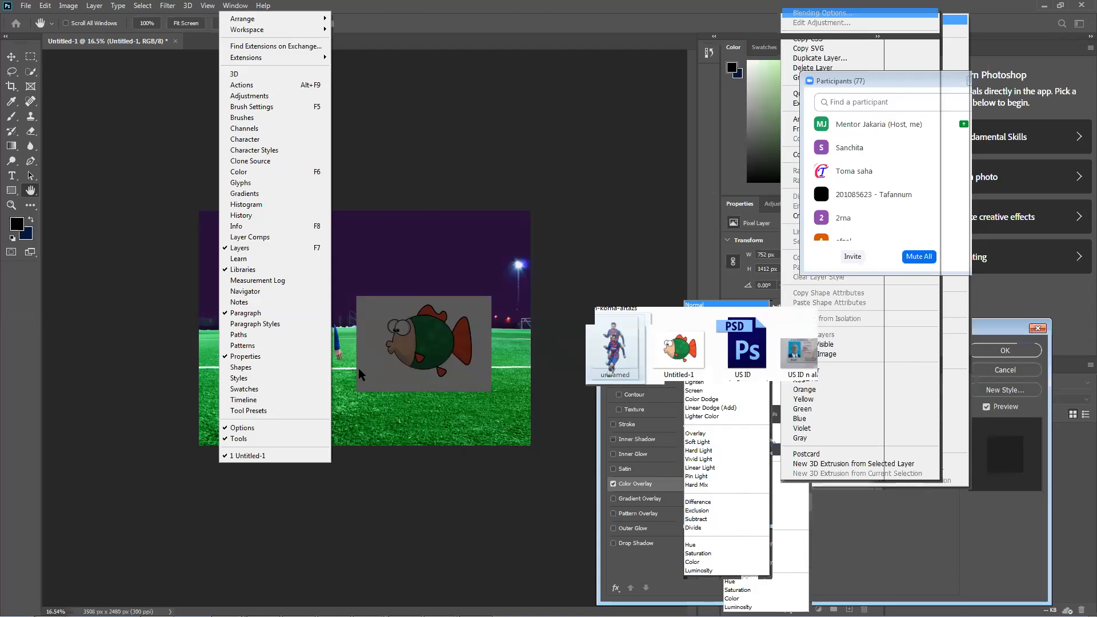
{"action": "right_click", "coordinate": [799, 481]}
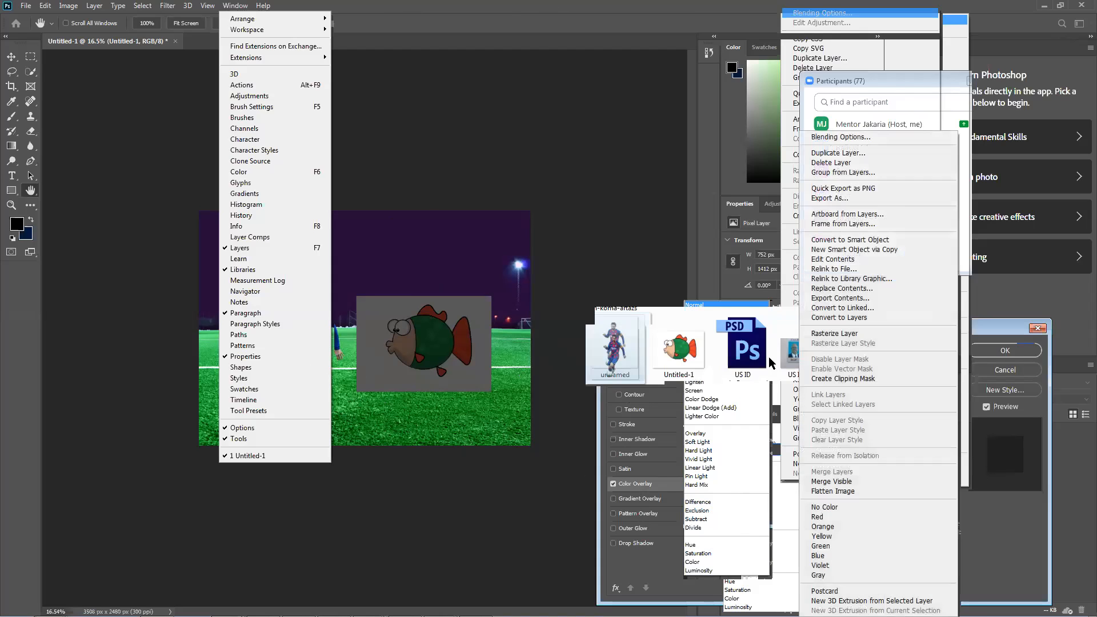
{"action": "left_click", "coordinate": [857, 139]}
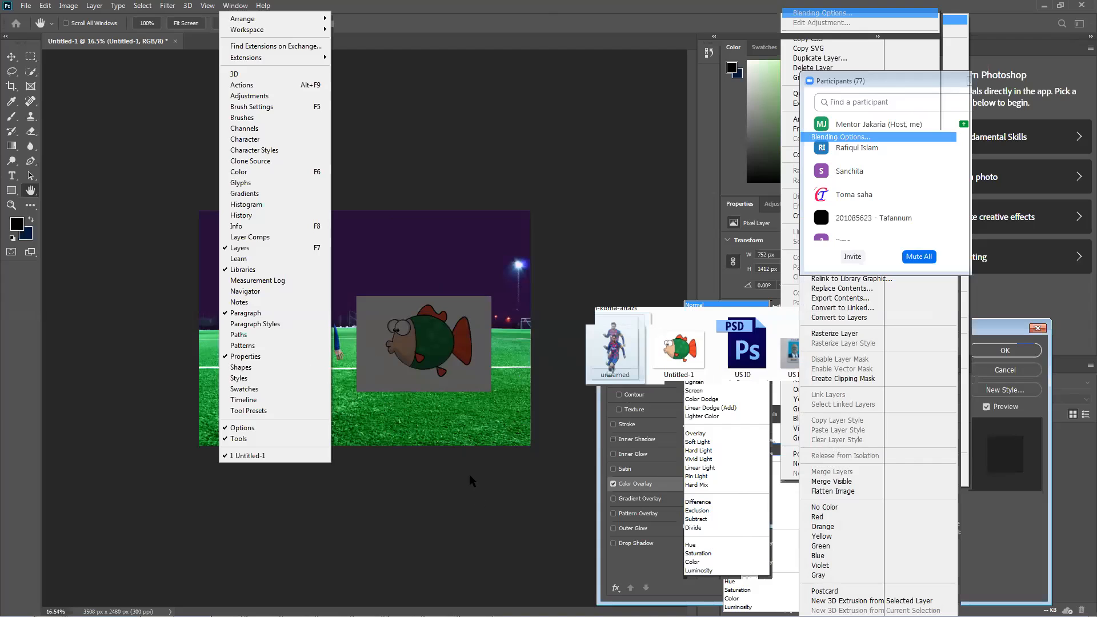
{"action": "left_click", "coordinate": [673, 310]}
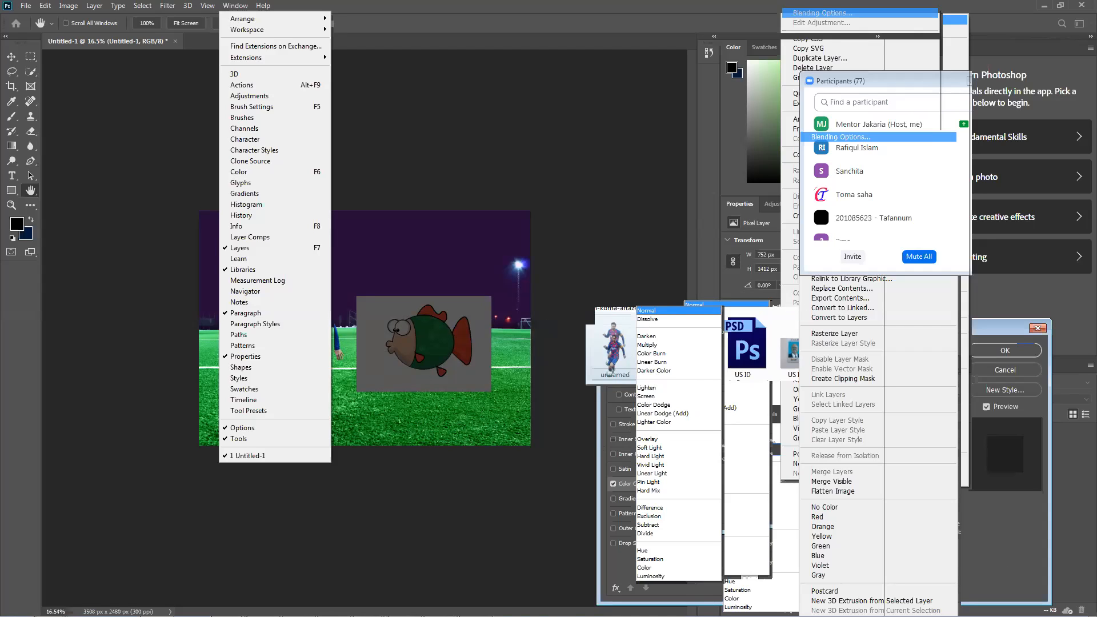
{"action": "left_click", "coordinate": [1039, 606]}
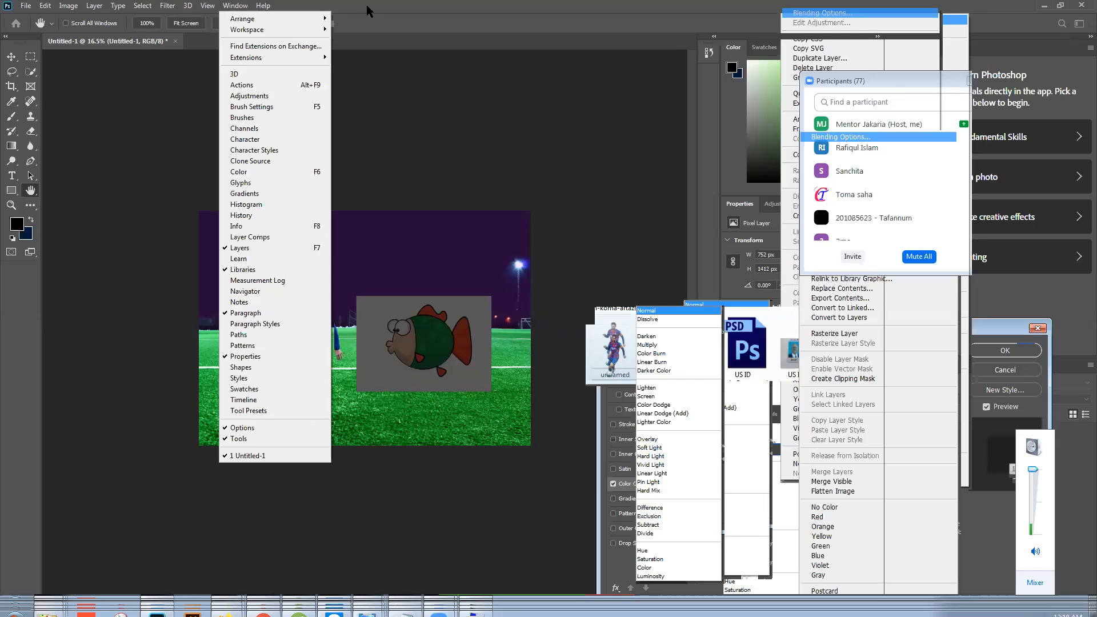
Step: Bring the red-dress image "success" from its folder into the document and open its layer's Blending Options
{"action": "left_click_drag", "start_coordinate": [486, 353], "coordinate": [459, 477]}
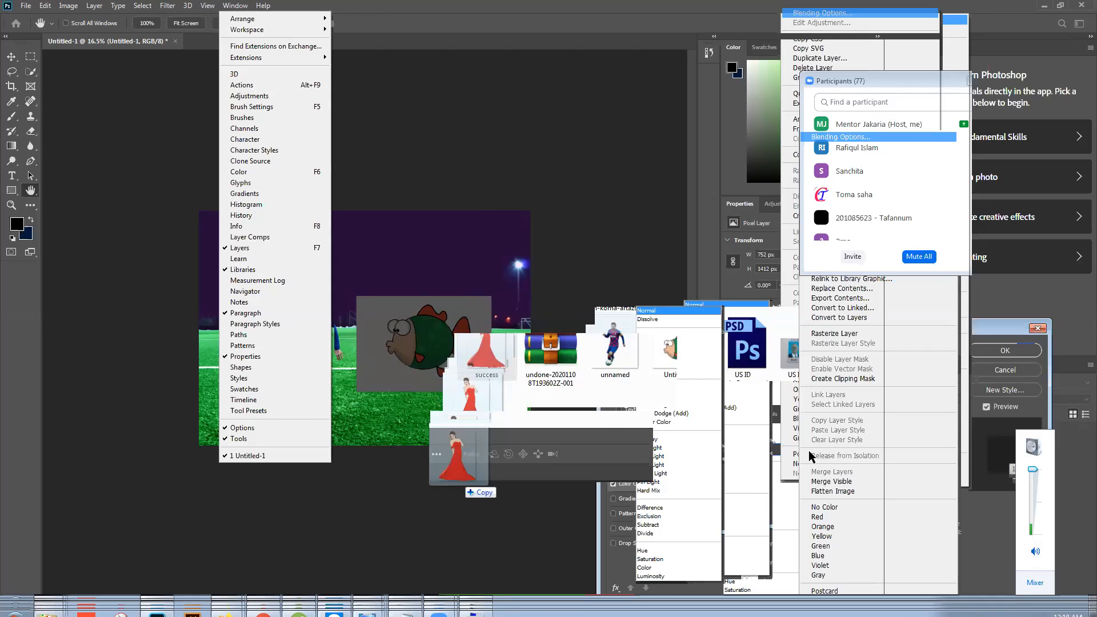
{"action": "right_click", "coordinate": [813, 485]}
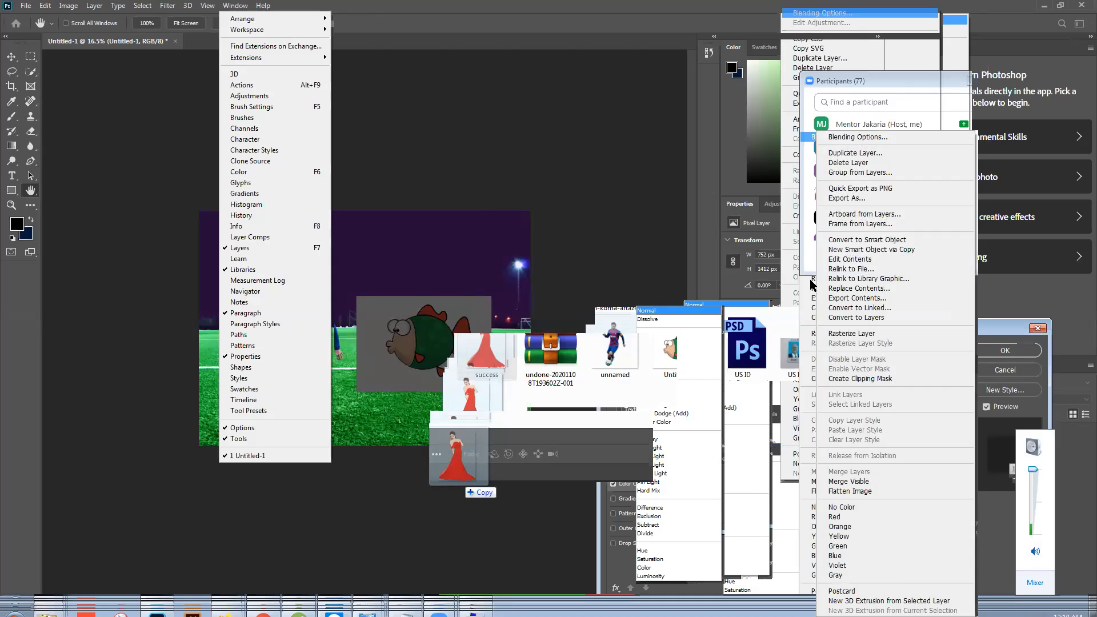
{"action": "left_click", "coordinate": [865, 139]}
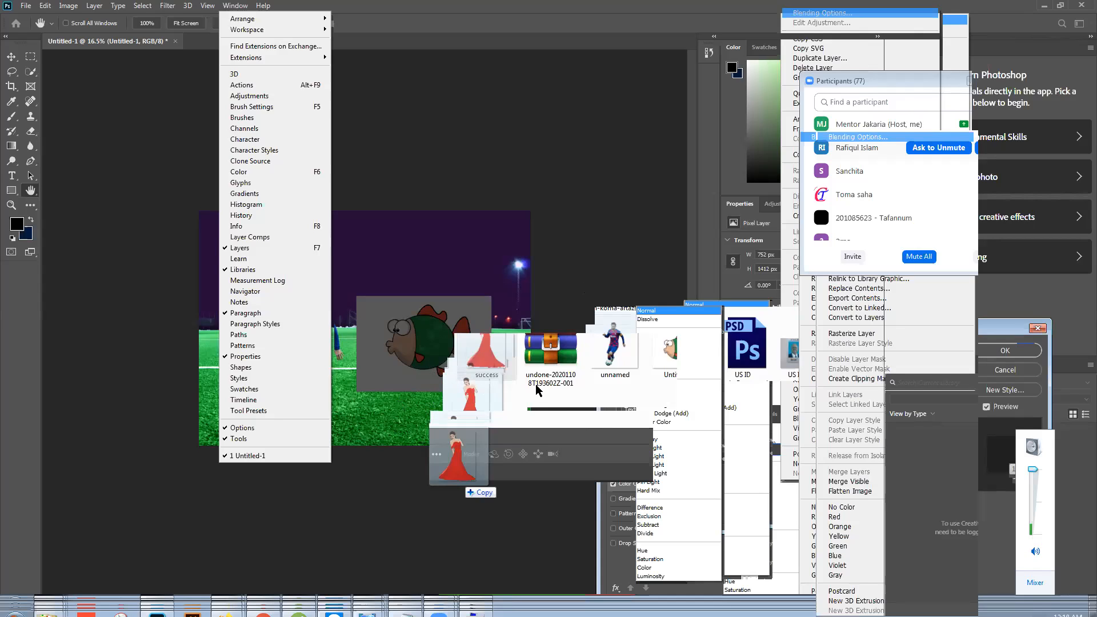
Step: Look over the layer filter types and open the text layer's Blending Options
{"action": "left_click", "coordinate": [767, 435]}
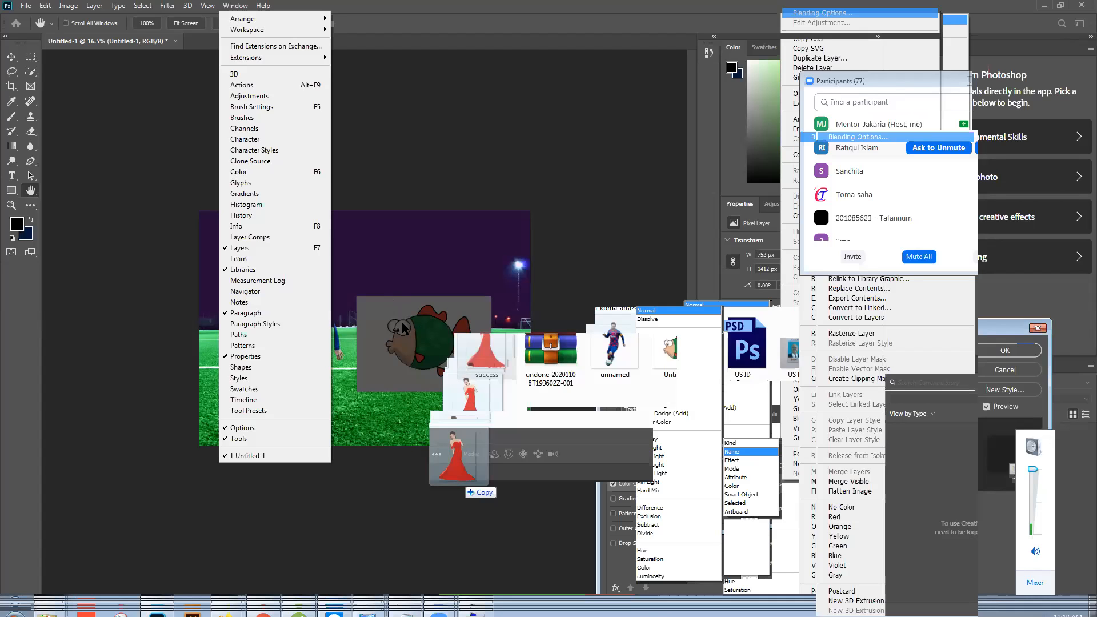
{"action": "right_click", "coordinate": [798, 588]}
{"action": "left_click", "coordinate": [846, 85]}
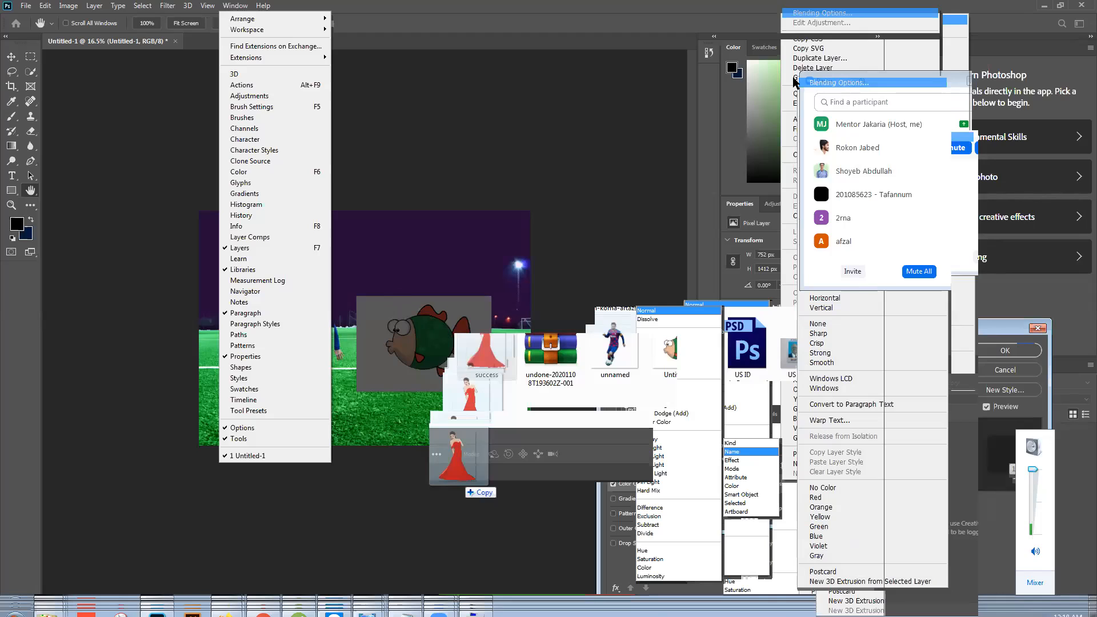
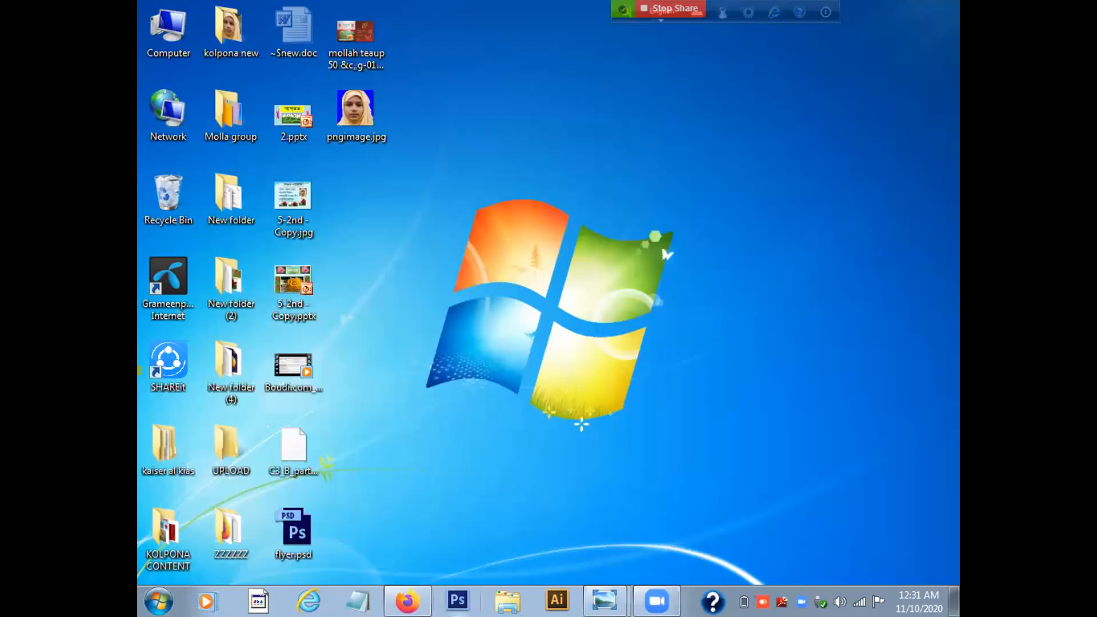
Step: Switch to Photoshop, close the Layers group and the other floating panels, and arrange the tools in two columns
{"action": "left_click", "coordinate": [458, 601]}
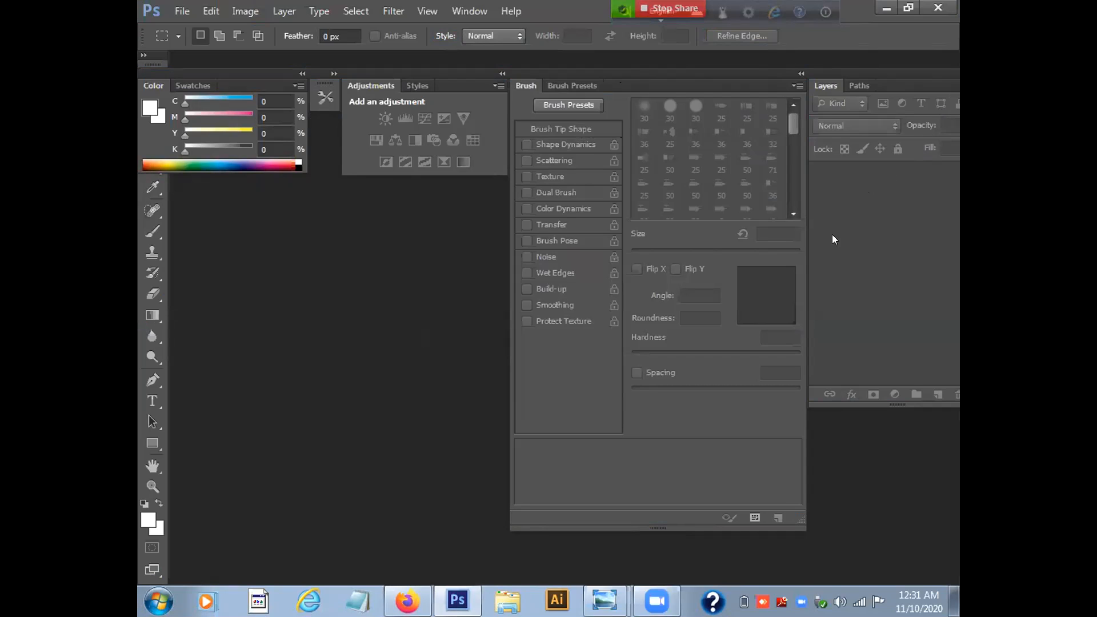
{"action": "left_click", "coordinate": [801, 74]}
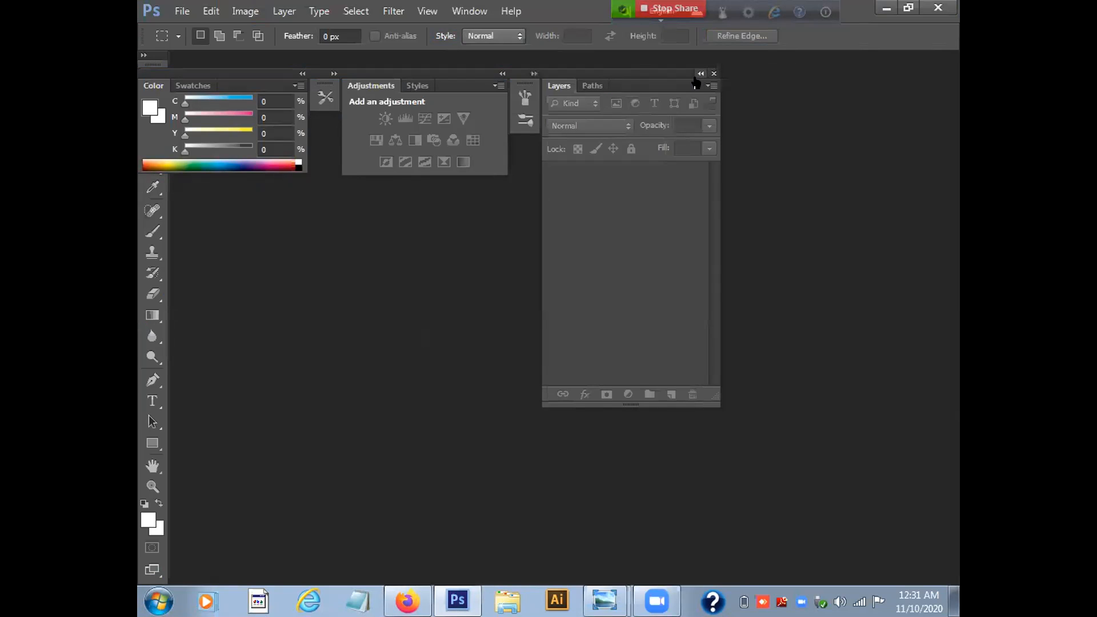
{"action": "left_click", "coordinate": [502, 73]}
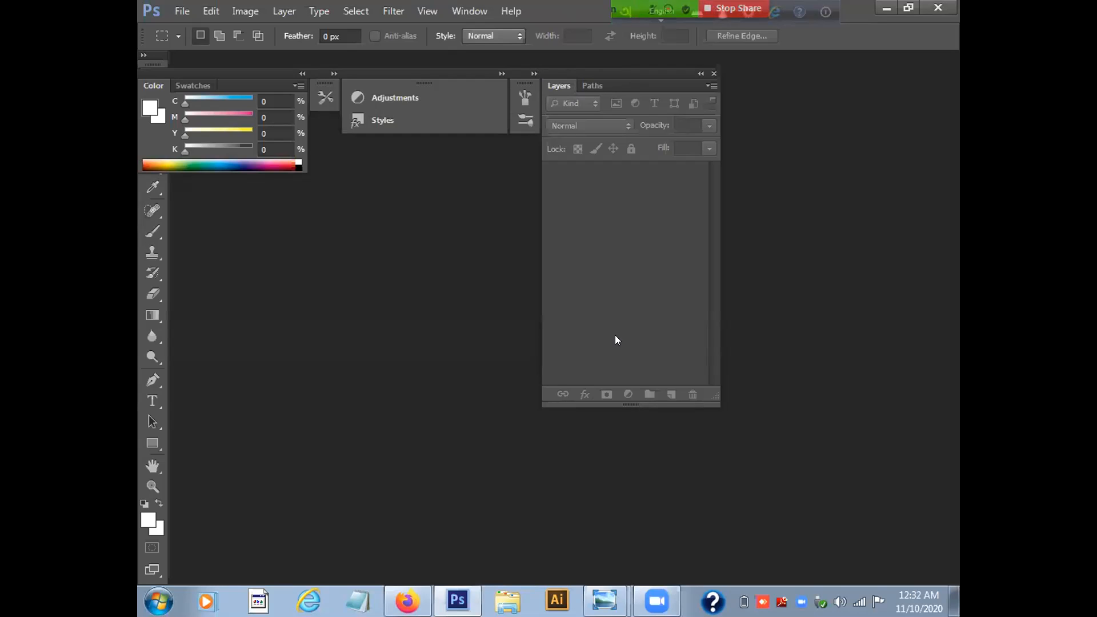
{"action": "left_click", "coordinate": [711, 86]}
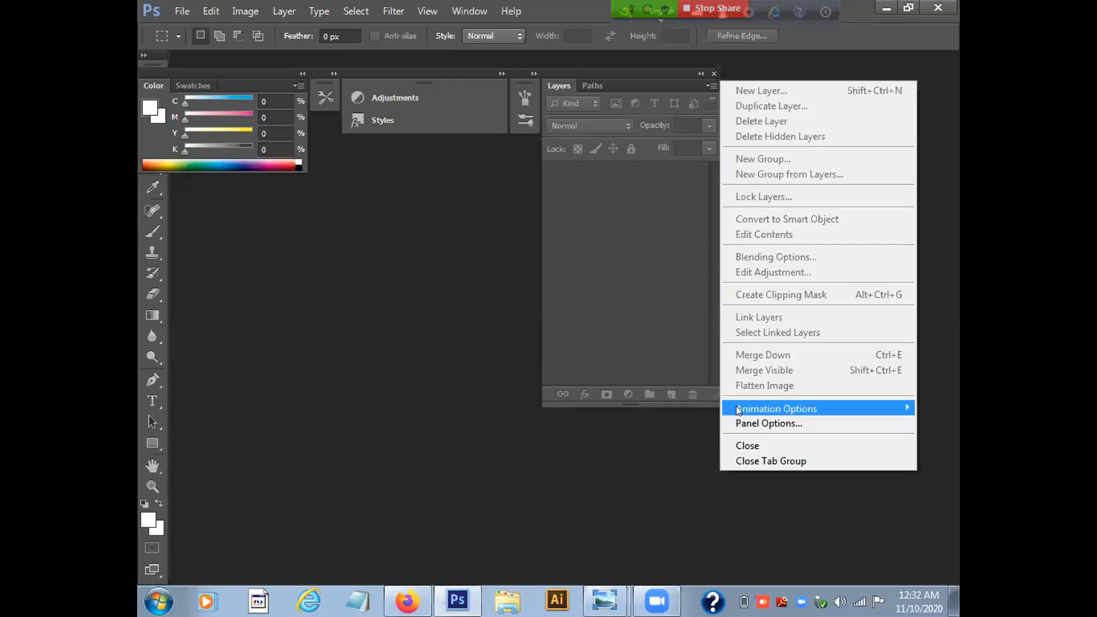
{"action": "left_click", "coordinate": [761, 460]}
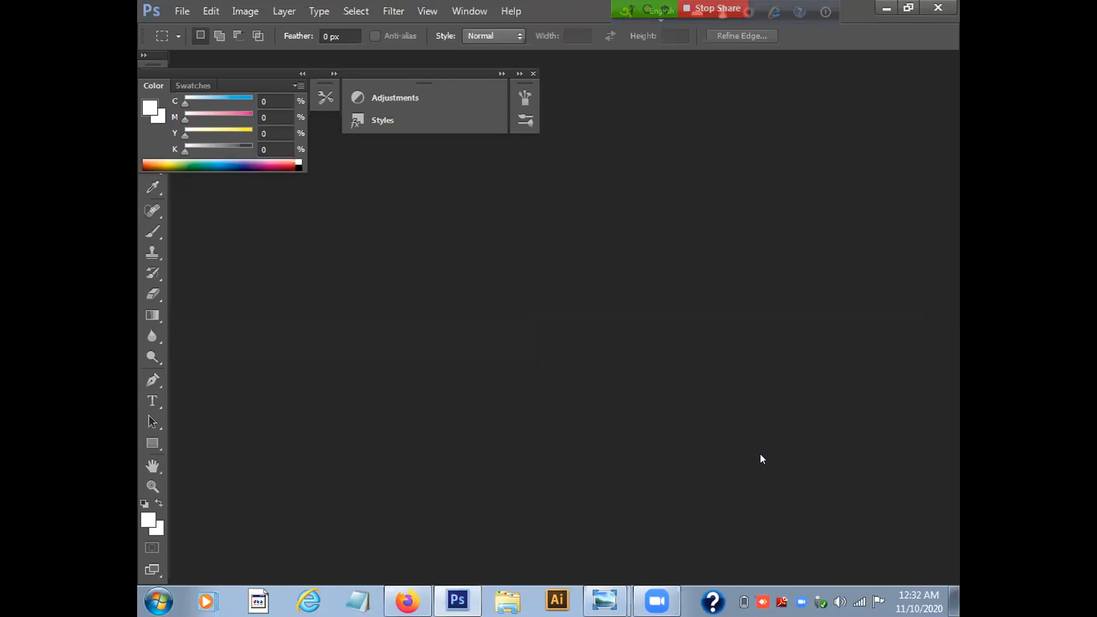
{"action": "left_click", "coordinate": [531, 74]}
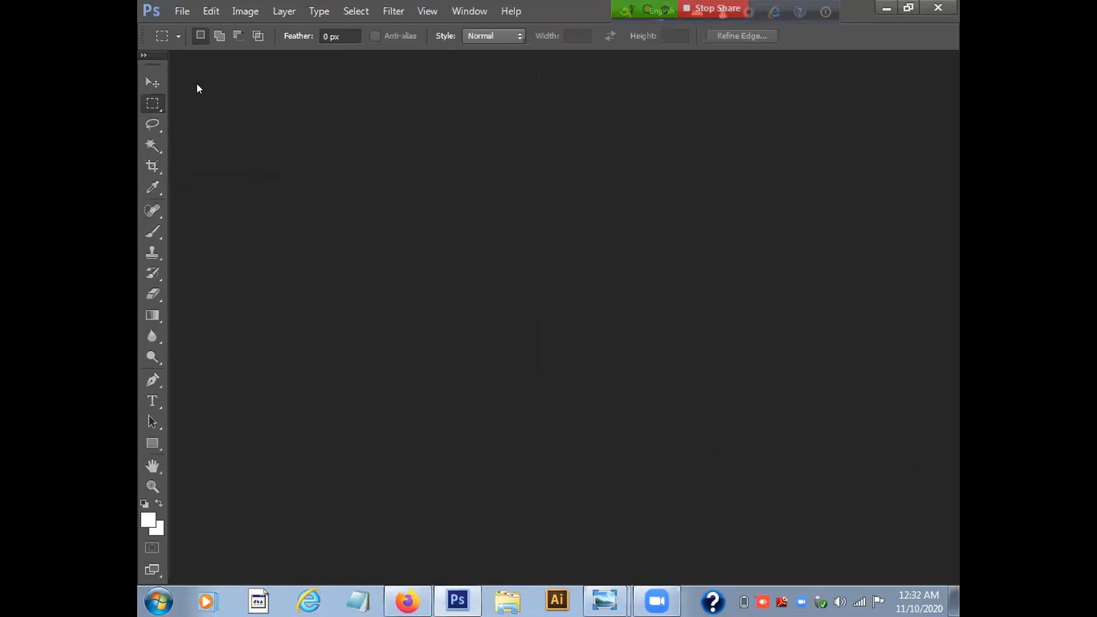
{"action": "left_click", "coordinate": [144, 56]}
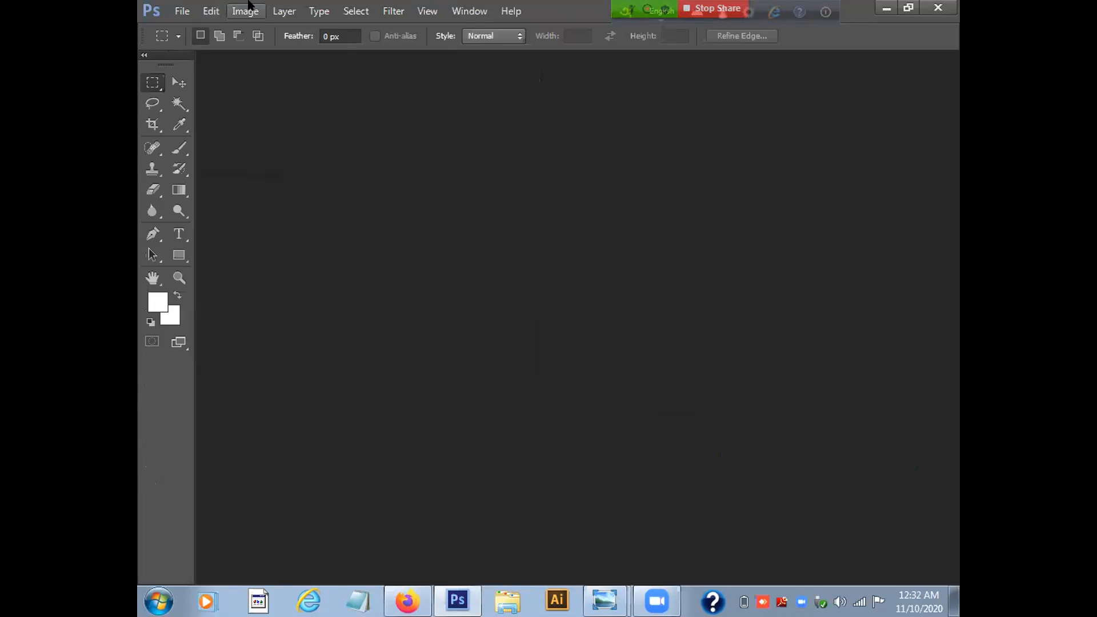
Step: Create a new 820 × 800 pixel document at 300 pixels/inch in 8-bit RGB Color with a white background
{"action": "left_click", "coordinate": [180, 13]}
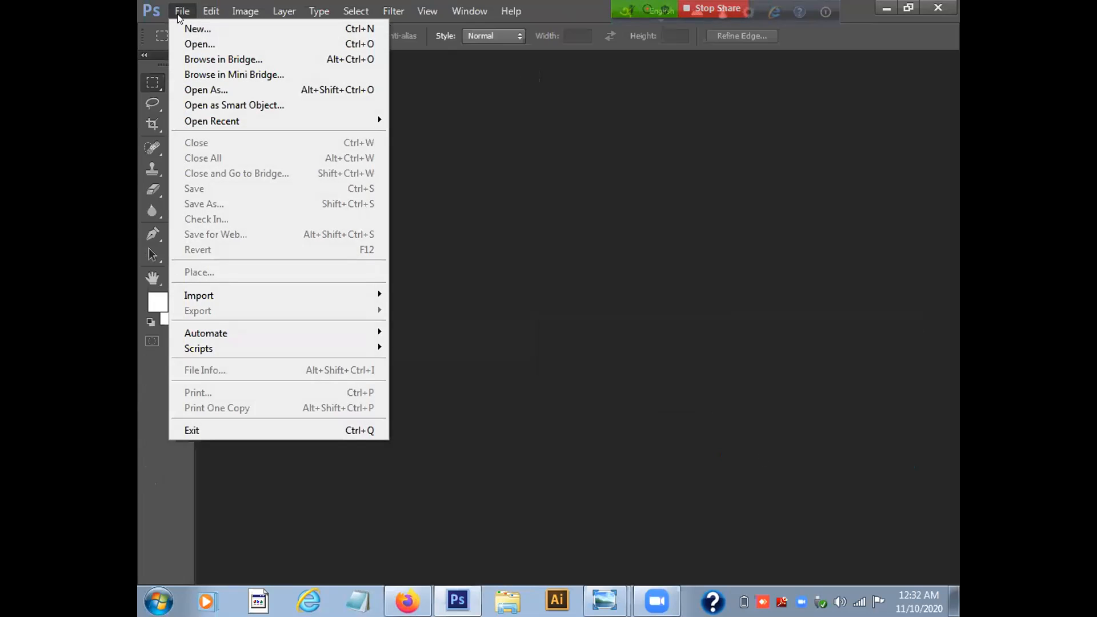
{"action": "left_click", "coordinate": [195, 29]}
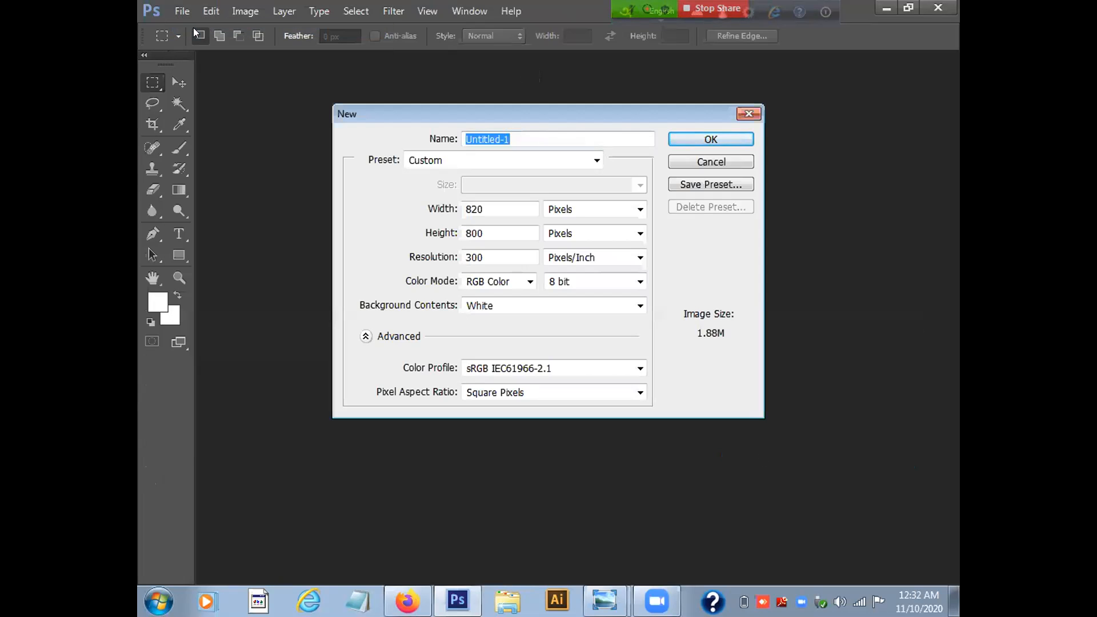
{"action": "left_click", "coordinate": [709, 140]}
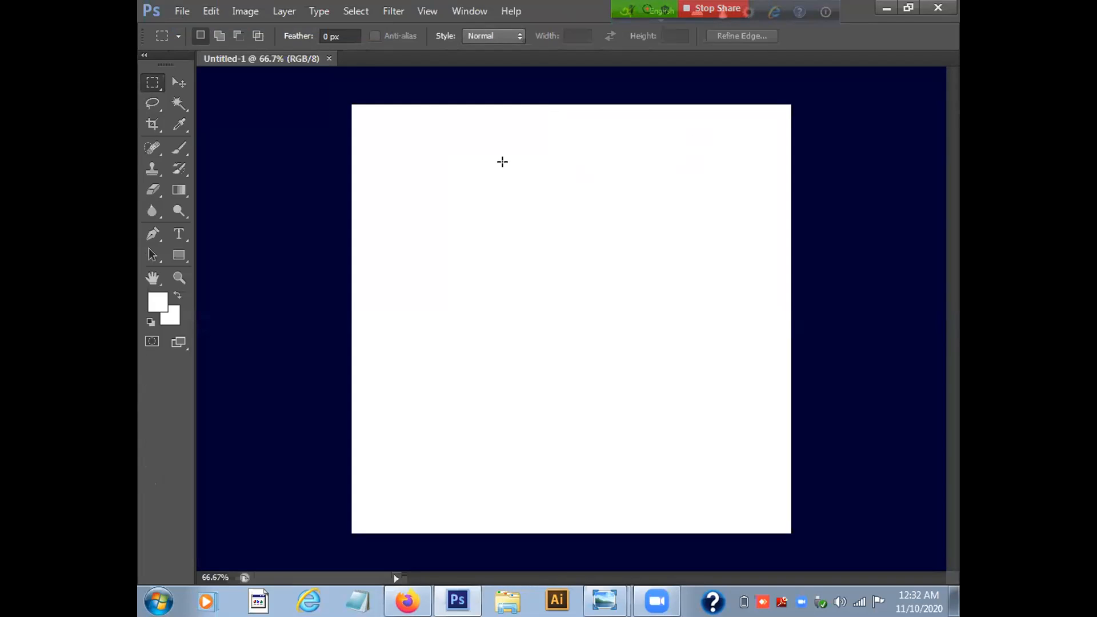
Step: Show the Layers panel group, move it over the middle of the canvas, and collapse Layers and Paths to icons
{"action": "left_click", "coordinate": [452, 10]}
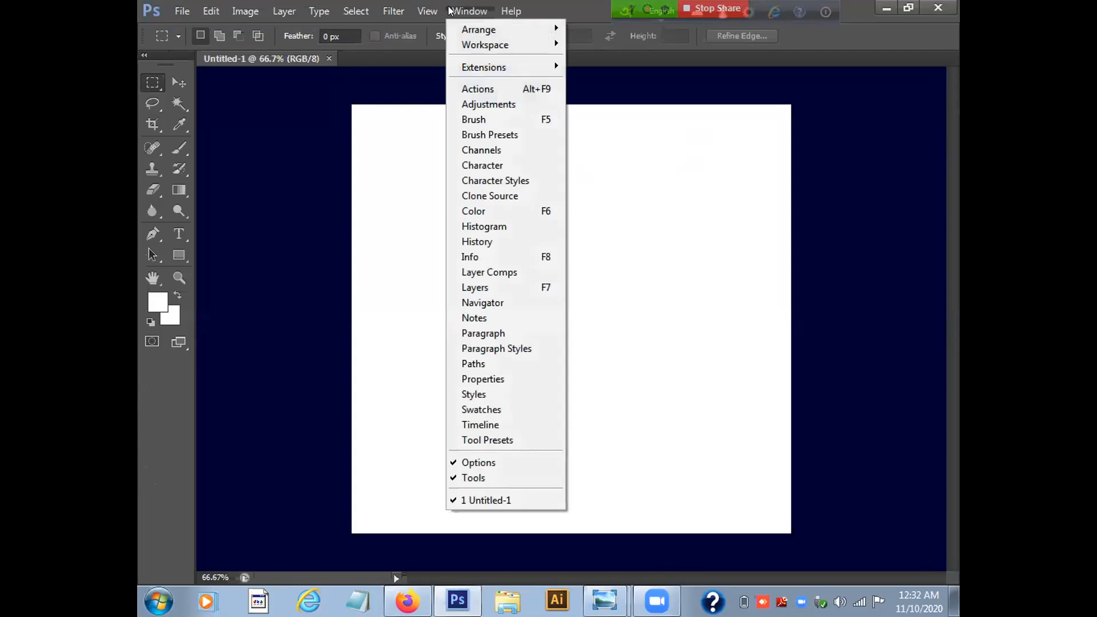
{"action": "left_click", "coordinate": [508, 289]}
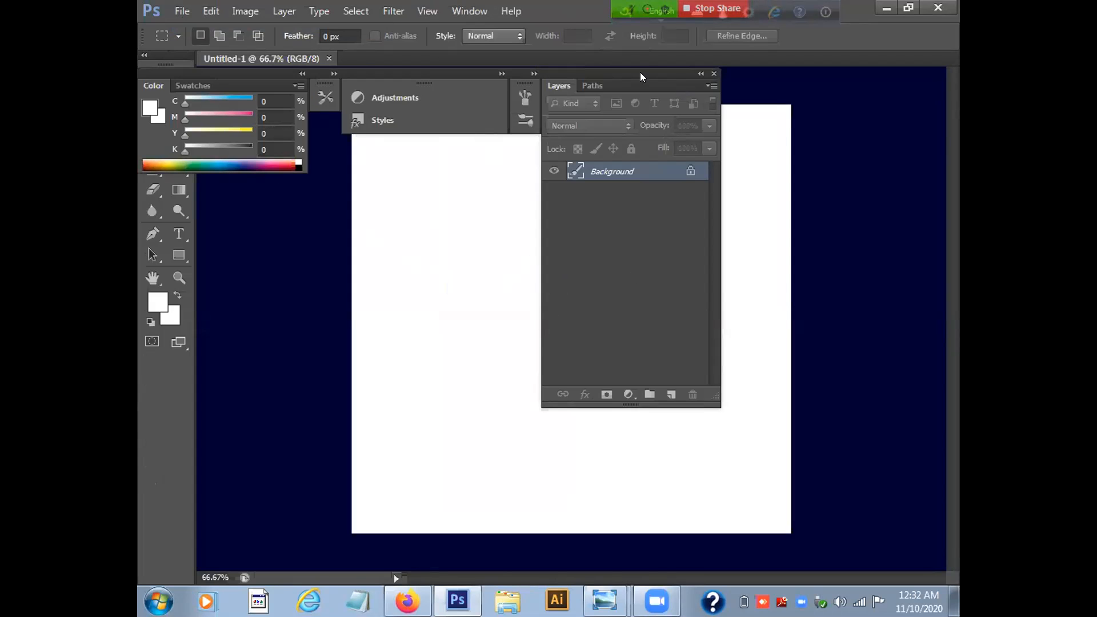
{"action": "left_click_drag", "start_coordinate": [647, 71], "coordinate": [713, 211]}
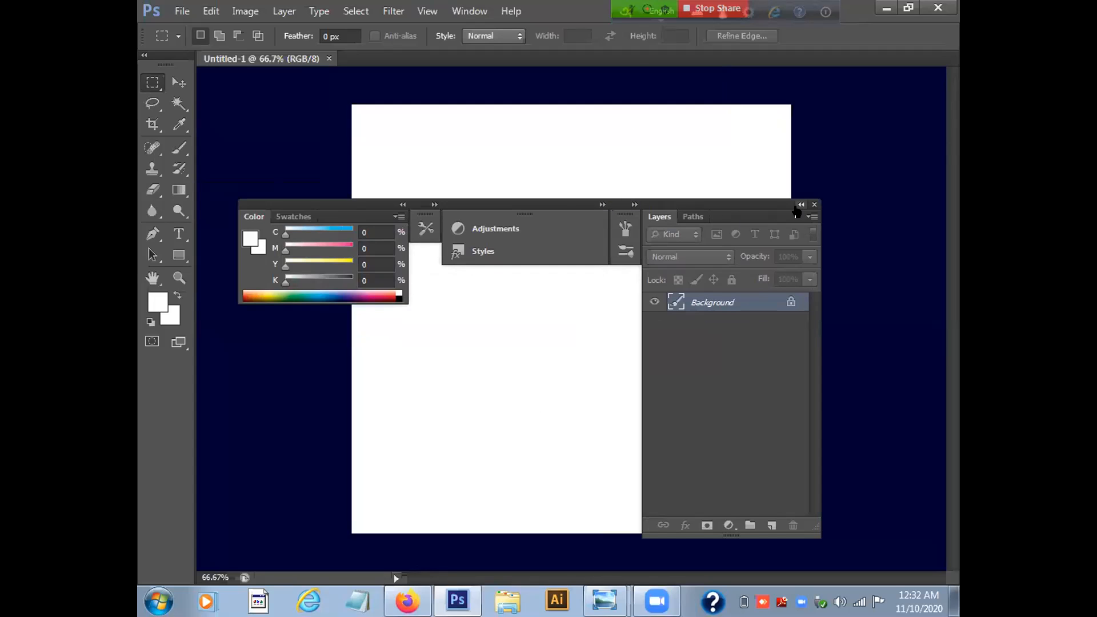
{"action": "left_click", "coordinate": [801, 204]}
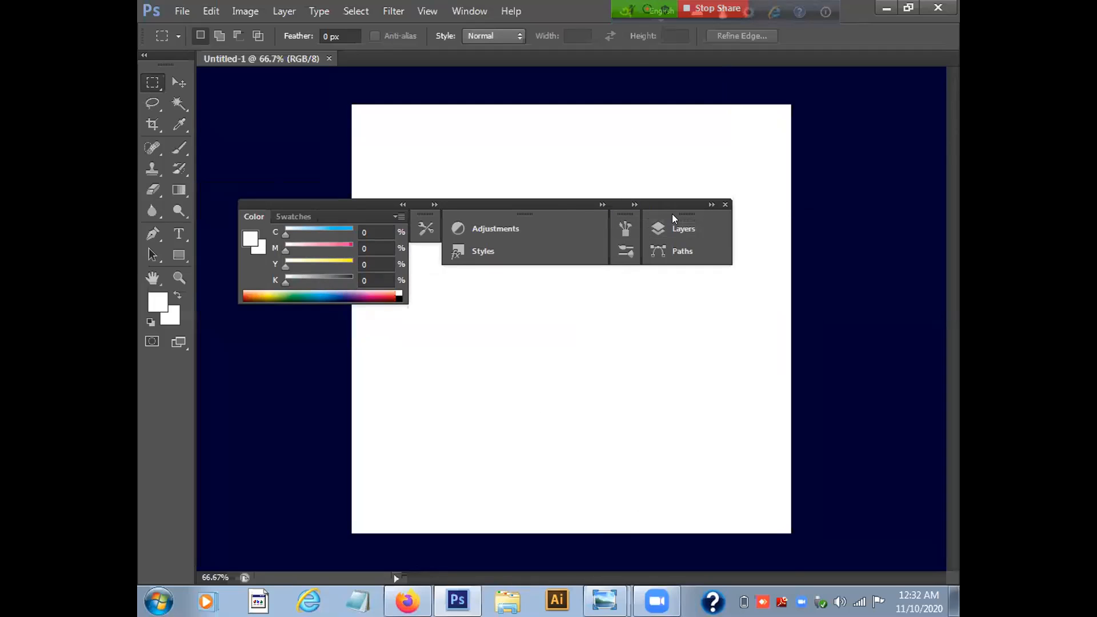
Step: Close the Color/Swatches and Tool Presets tab groups of the floating panel dock
{"action": "left_click", "coordinate": [399, 217]}
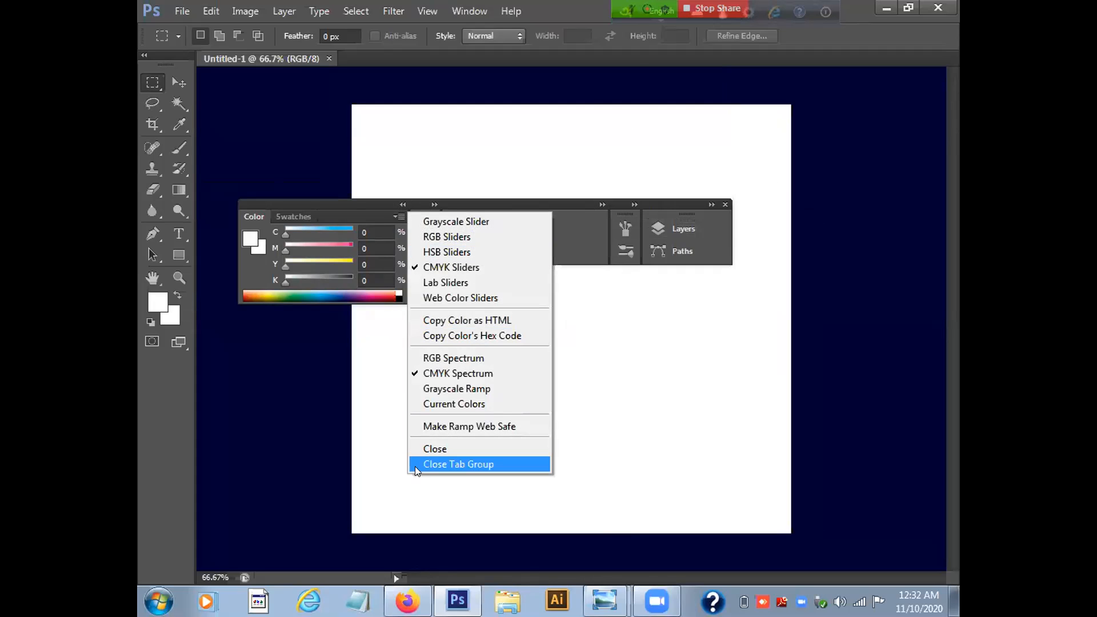
{"action": "left_click", "coordinate": [441, 463]}
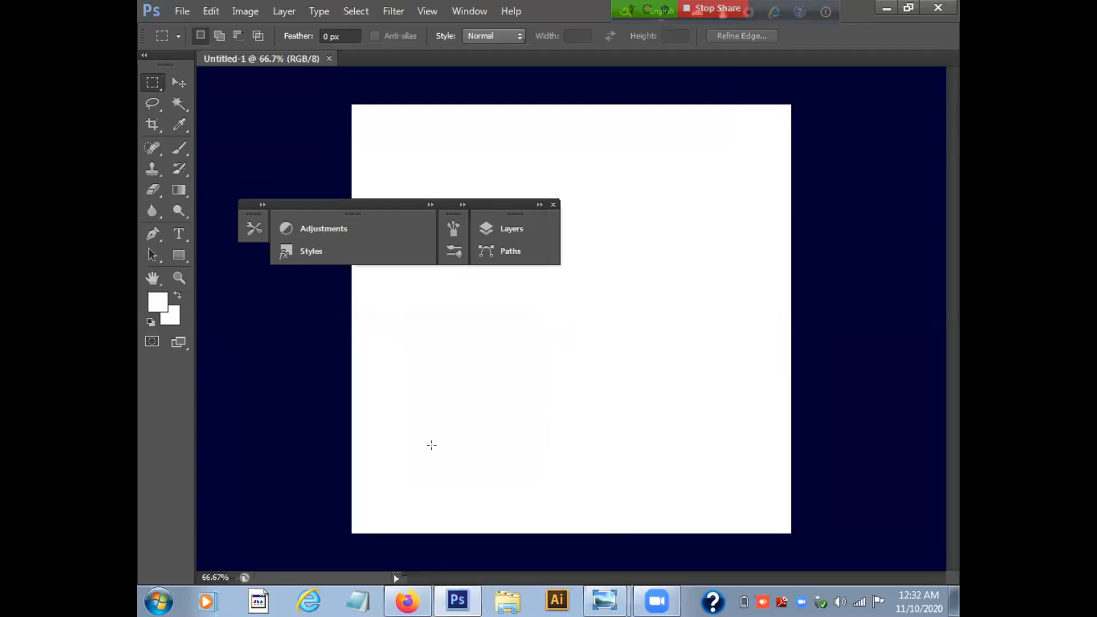
{"action": "left_click", "coordinate": [262, 204]}
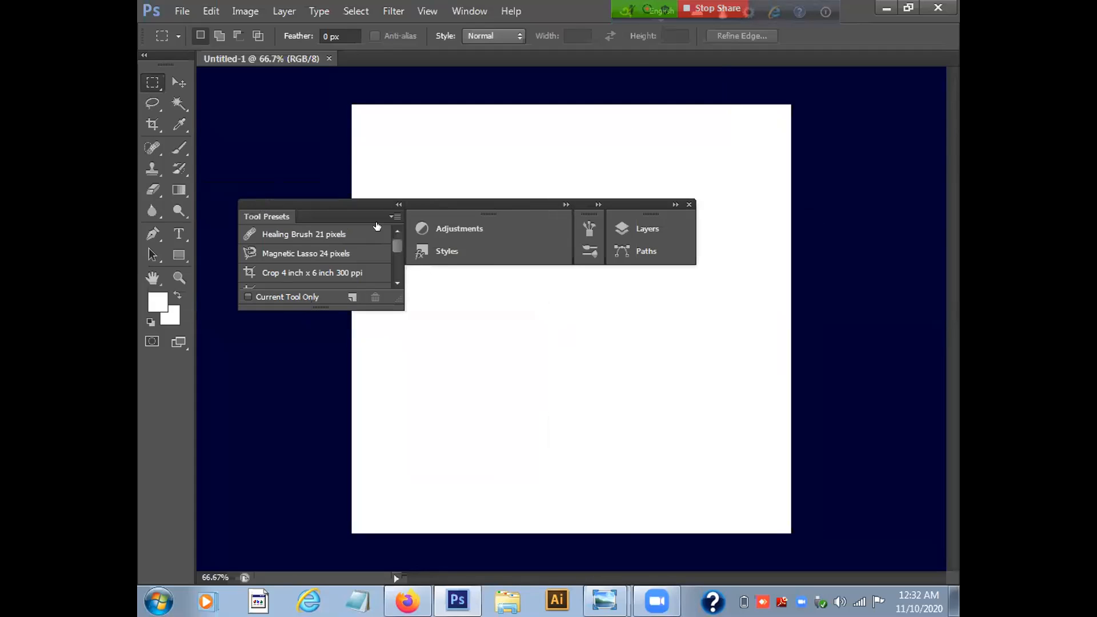
{"action": "left_click", "coordinate": [395, 217]}
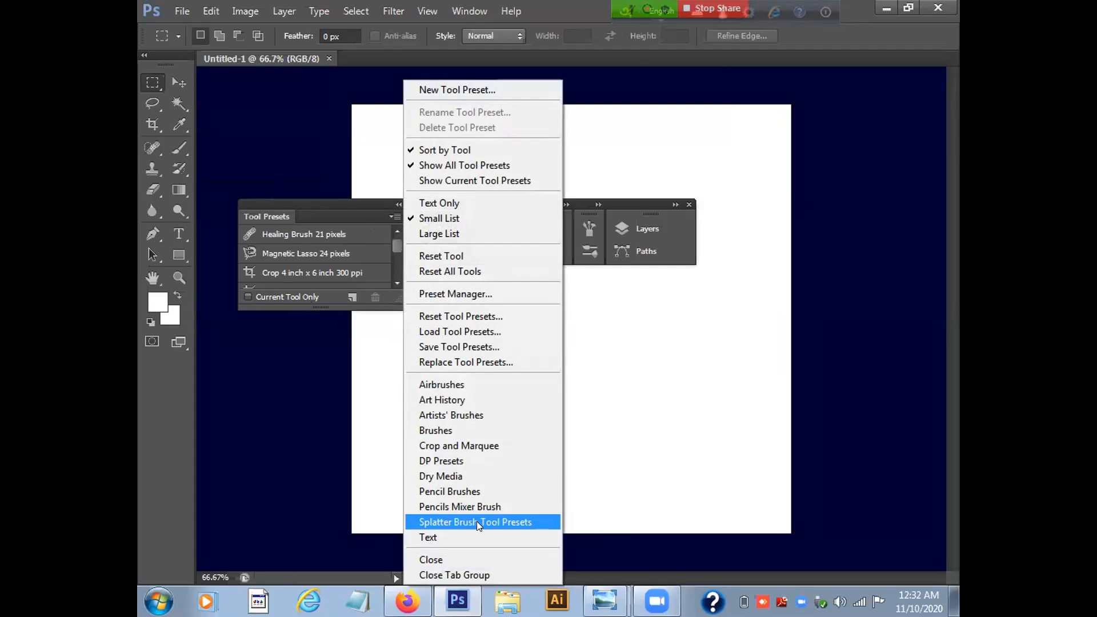
{"action": "left_click", "coordinate": [454, 573]}
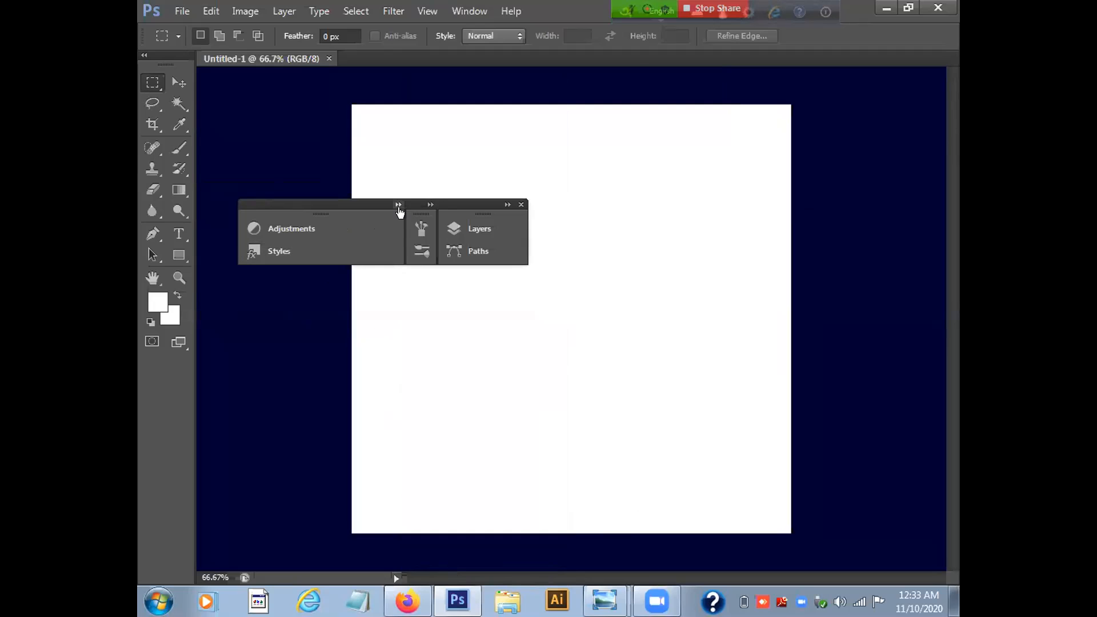
Step: Close the Adjustments/Styles and Brush/Brush Presets tab groups, keeping only Layers and Paths in the dock
{"action": "left_click", "coordinate": [399, 205]}
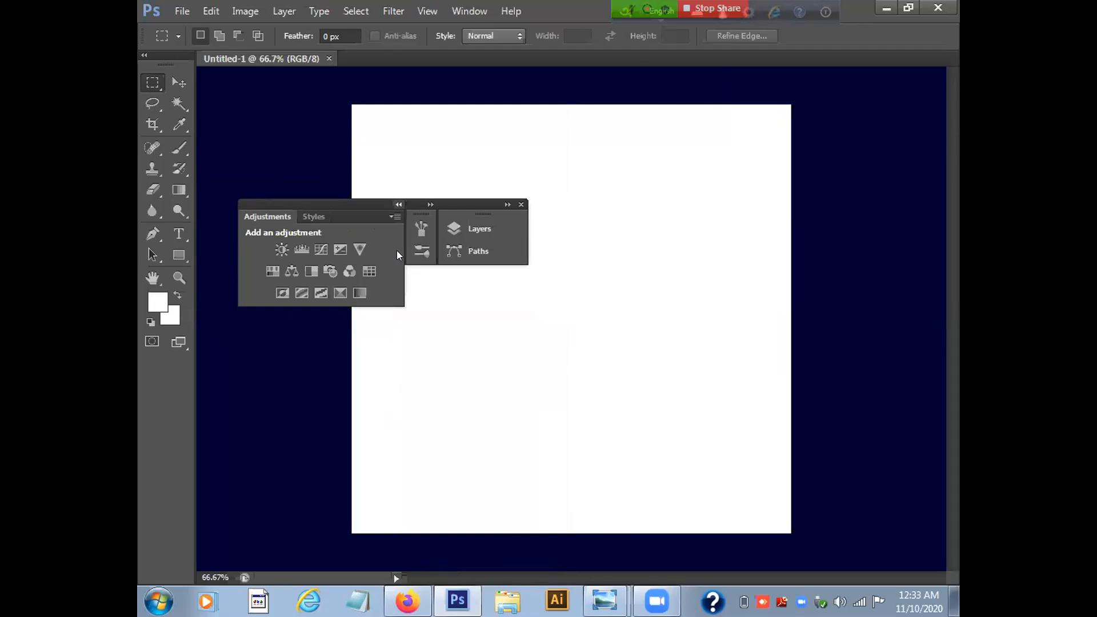
{"action": "left_click", "coordinate": [395, 216]}
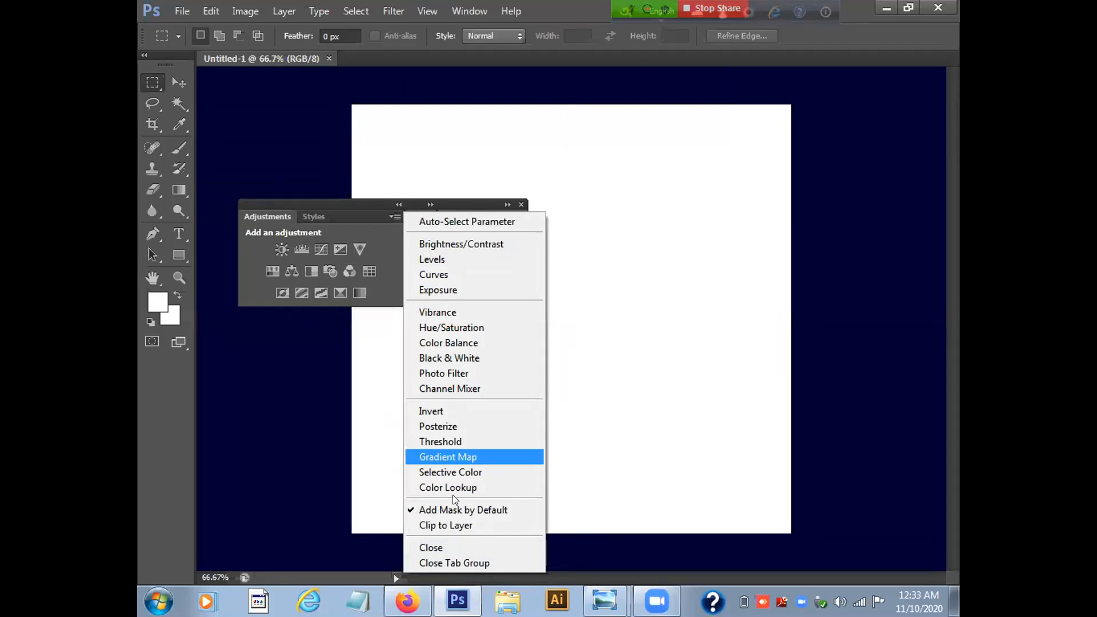
{"action": "left_click", "coordinate": [465, 562]}
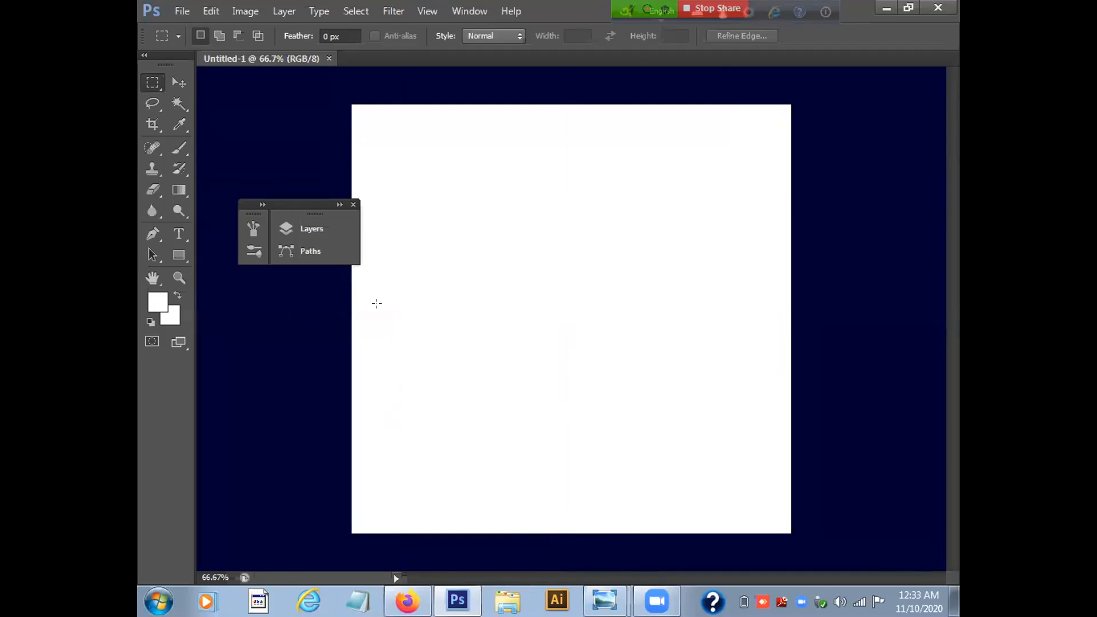
{"action": "left_click", "coordinate": [263, 204]}
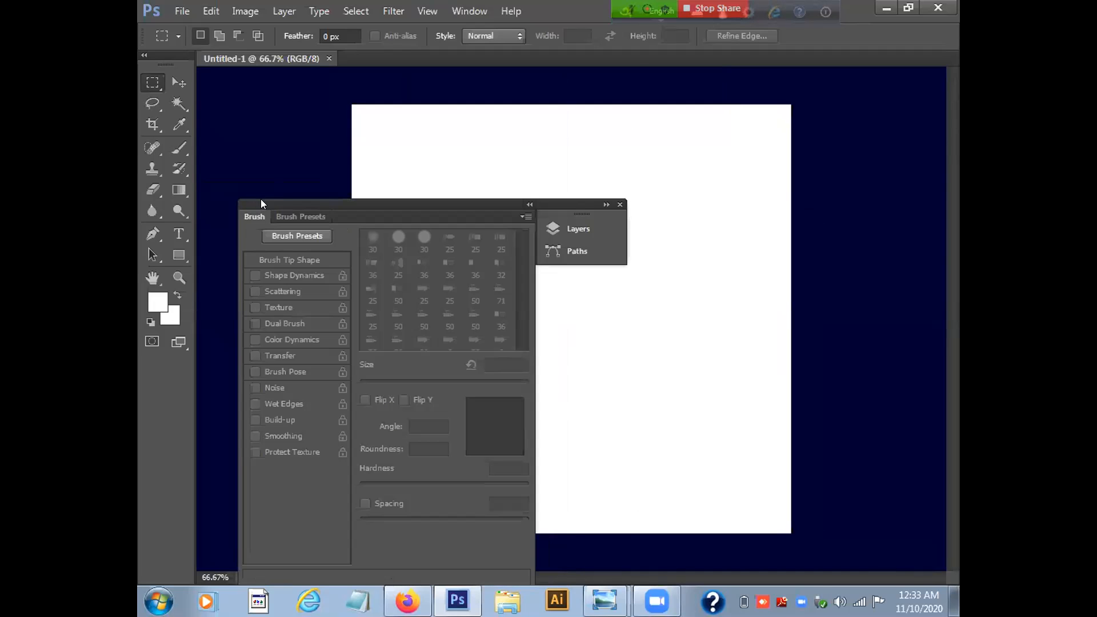
{"action": "left_click", "coordinate": [527, 217]}
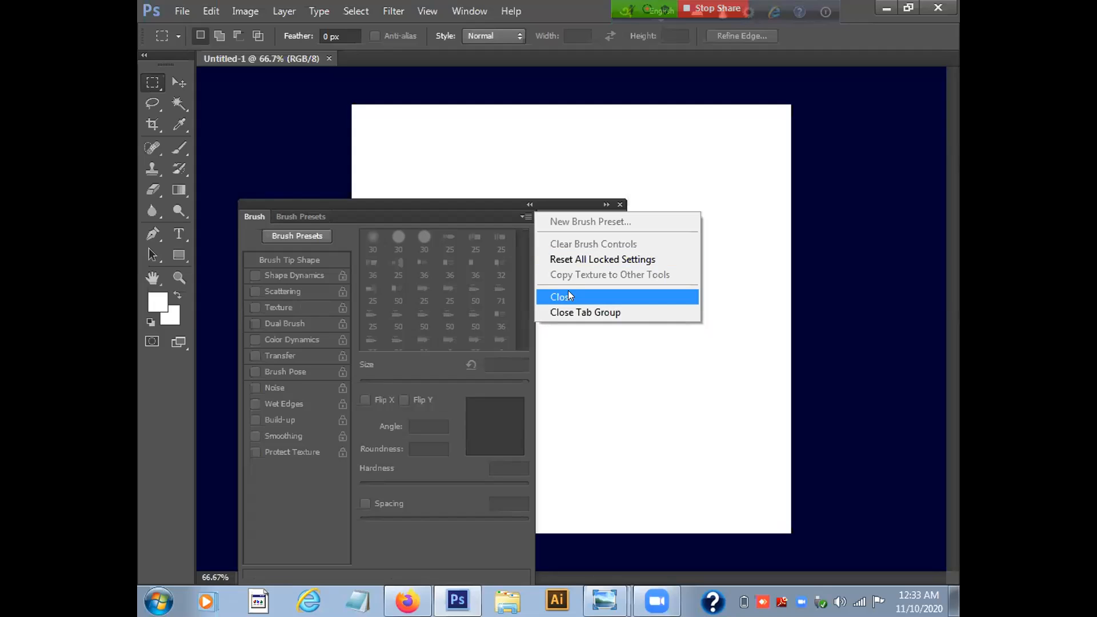
{"action": "left_click", "coordinate": [579, 311]}
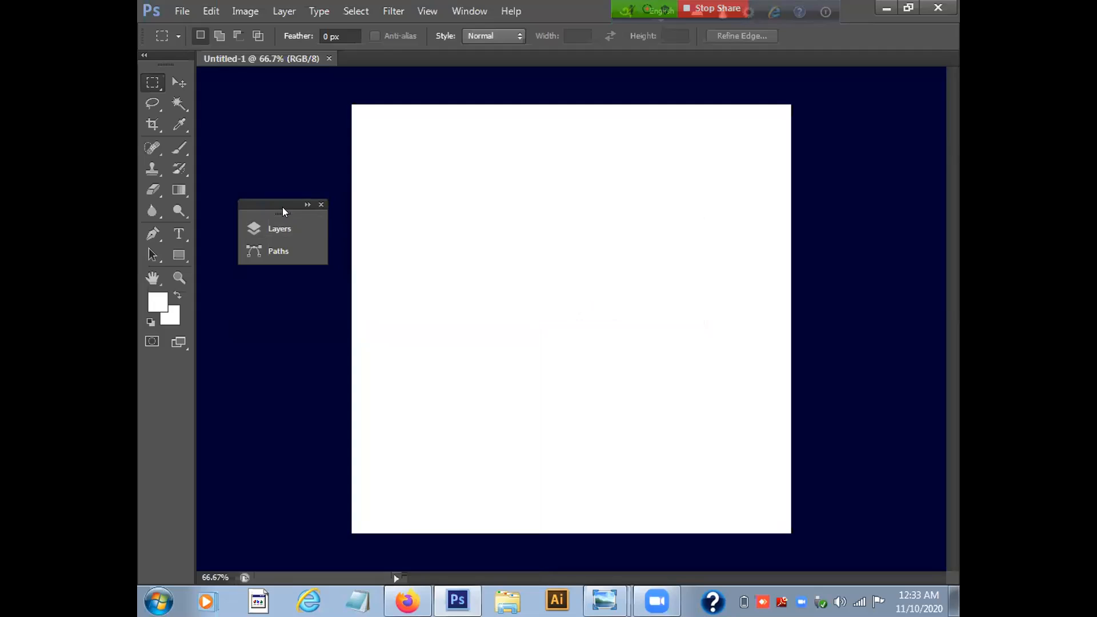
Step: Expand and collapse the Layers panel from its icon and move the Layers/Paths dock to the canvas's upper-right edge
{"action": "left_click", "coordinate": [279, 228]}
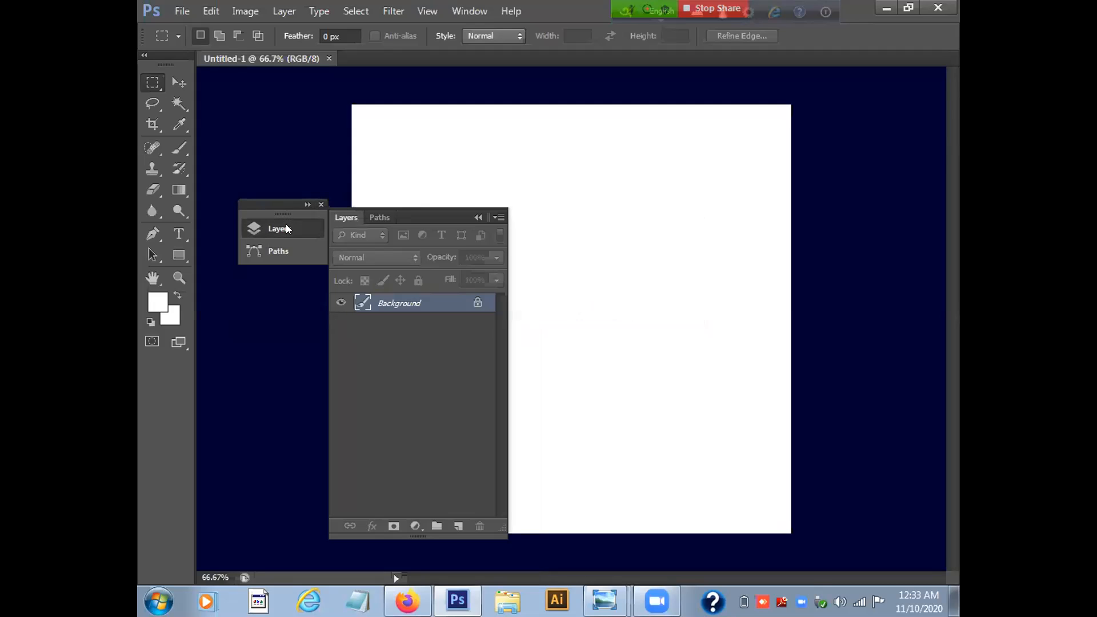
{"action": "left_click_drag", "start_coordinate": [282, 204], "coordinate": [566, 179]}
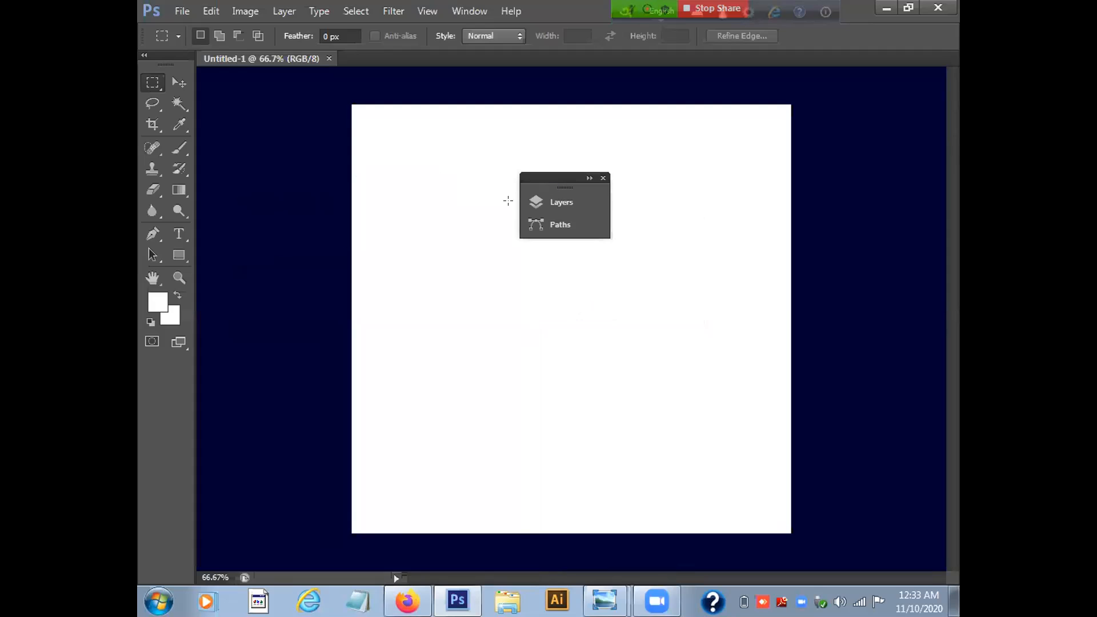
{"action": "left_click", "coordinate": [563, 202]}
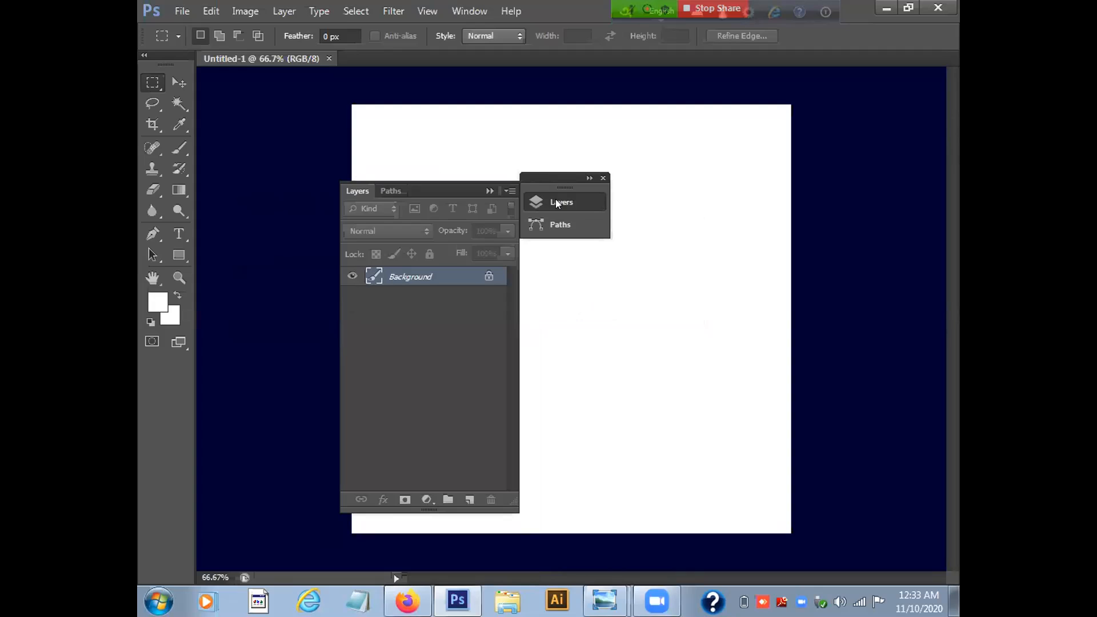
{"action": "left_click", "coordinate": [554, 198]}
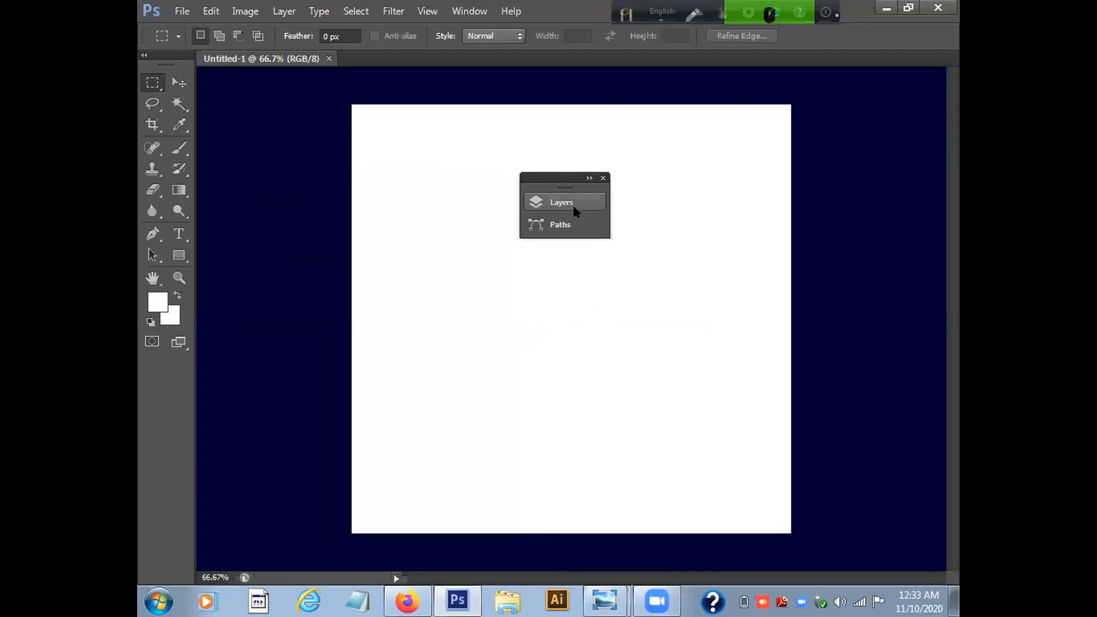
{"action": "left_click", "coordinate": [572, 203]}
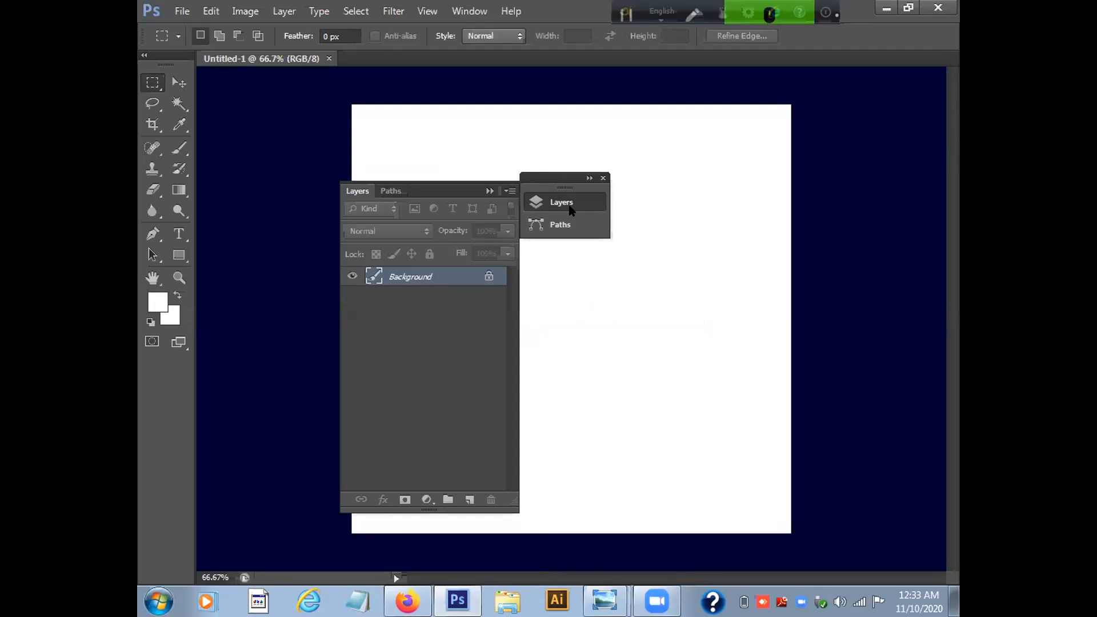
{"action": "left_click_drag", "start_coordinate": [544, 176], "coordinate": [763, 168]}
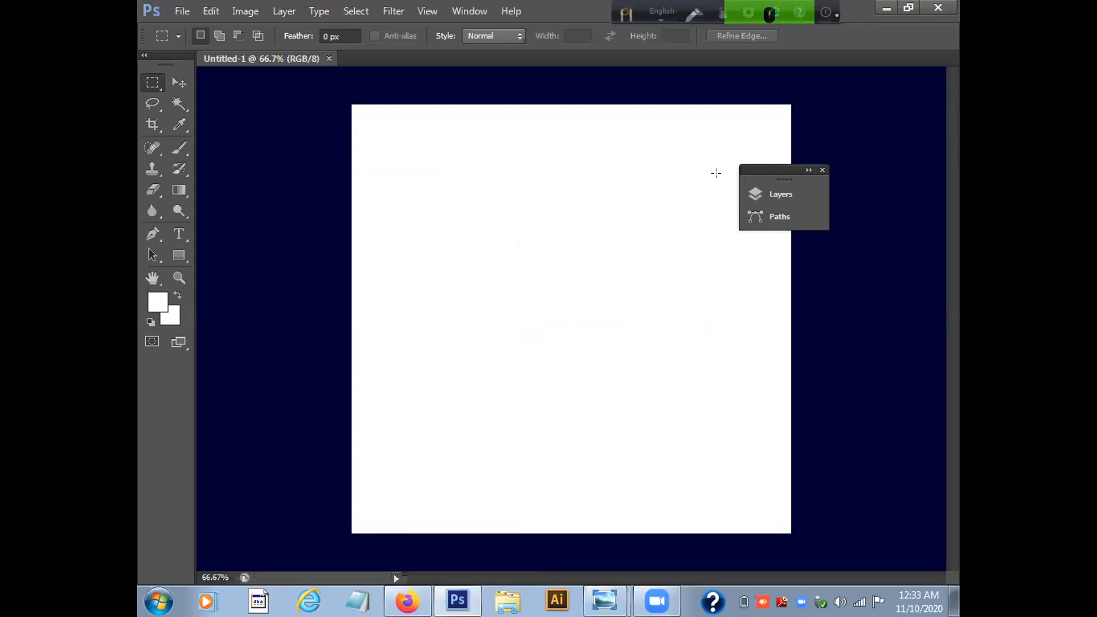
Step: Close the Layers/Paths dock, activate the Move tool, and bring the Layers panel back
{"action": "left_click", "coordinate": [785, 195]}
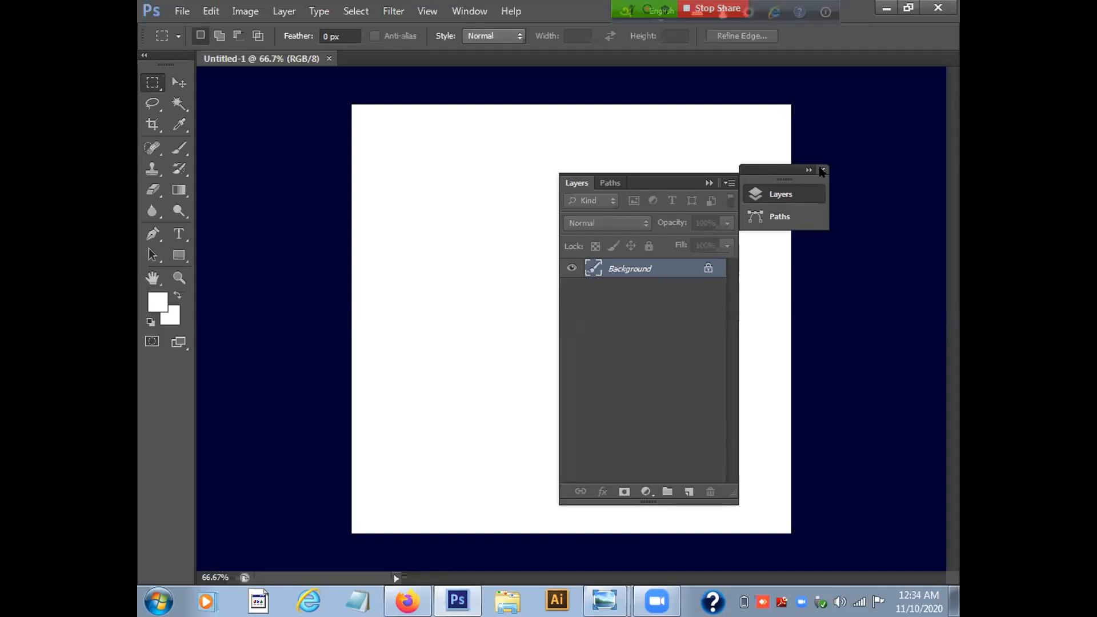
{"action": "left_click", "coordinate": [822, 170]}
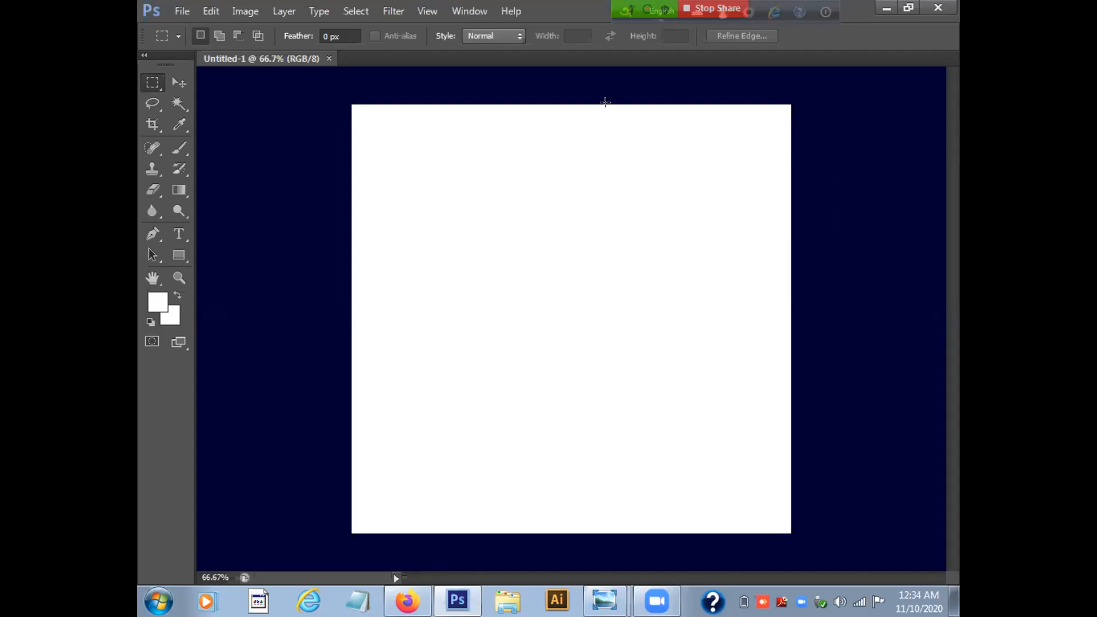
{"action": "left_click", "coordinate": [179, 83]}
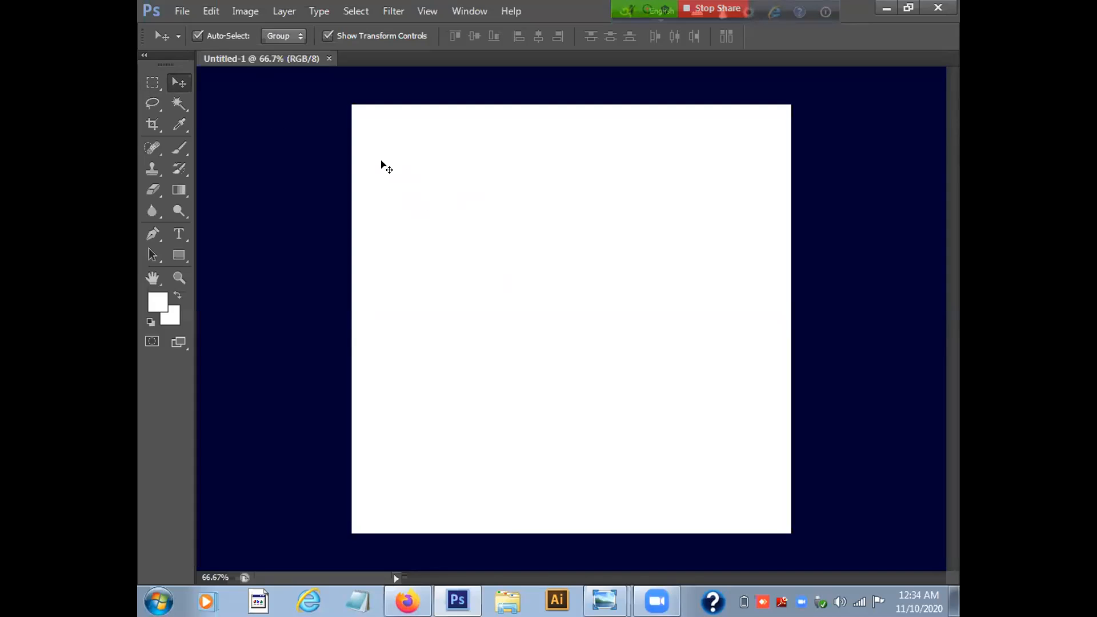
{"action": "key", "text": "F7"}
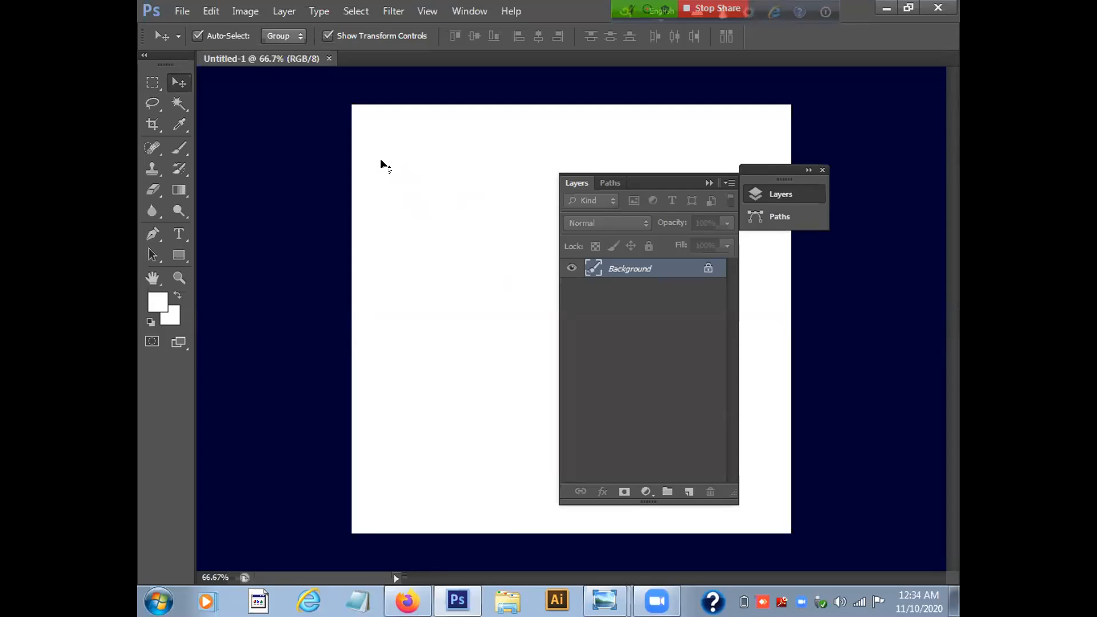
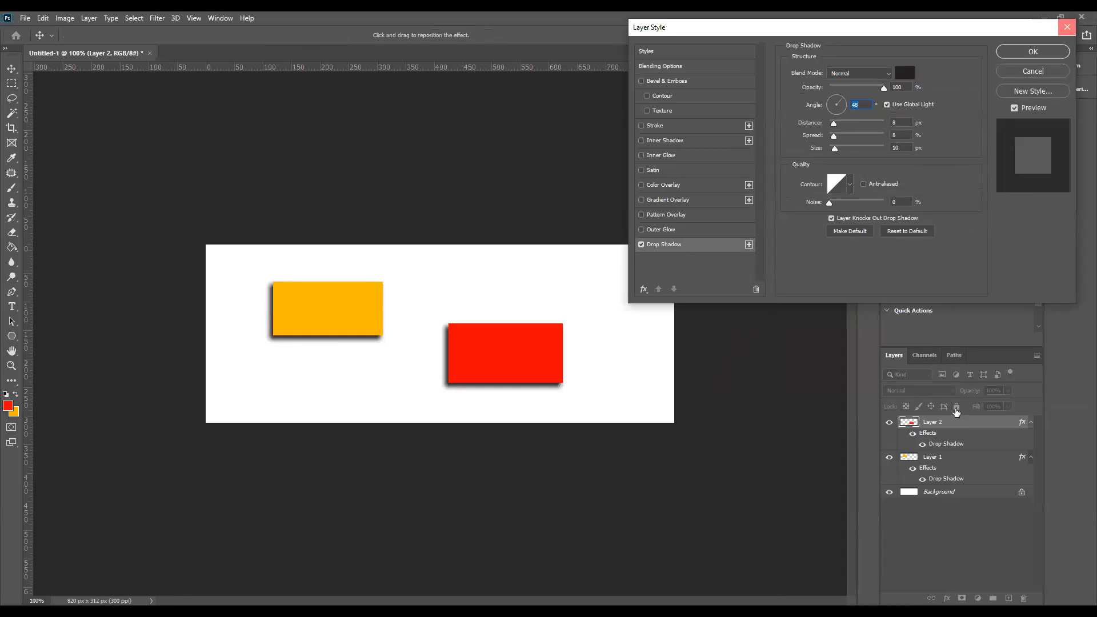
Step: Cancel the Drop Shadow angle edit and undo the second rectangle's drop shadow, red fill and original gray fill
{"action": "key", "text": "Escape"}
{"action": "key", "text": "ctrl+z"}
{"action": "key", "text": "ctrl+z"}
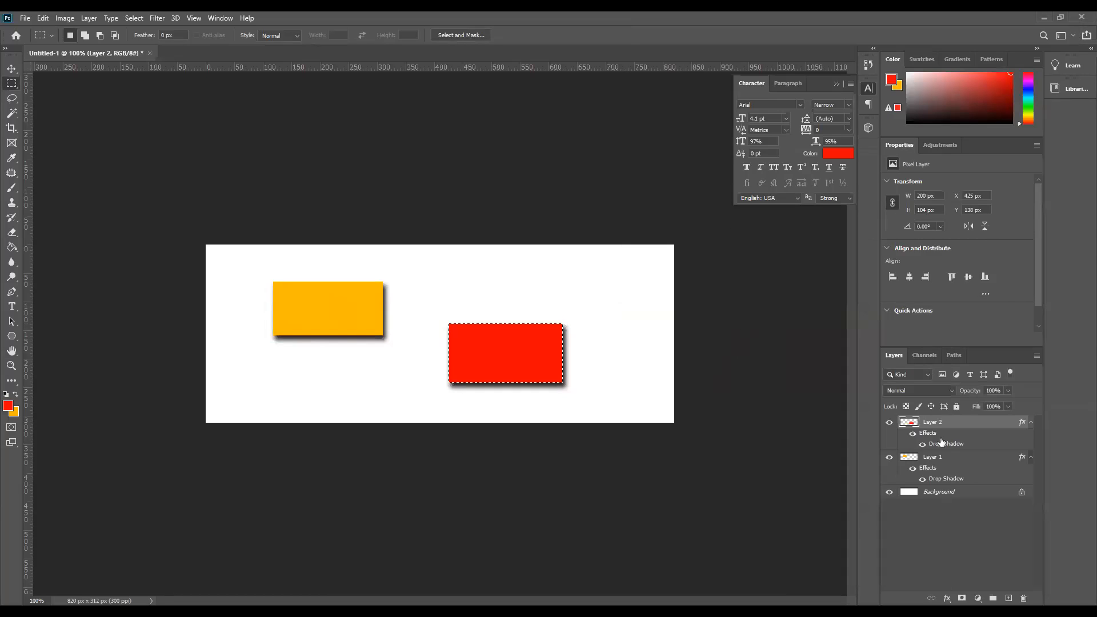
{"action": "key", "text": "ctrl+z"}
{"action": "key", "text": "ctrl+z"}
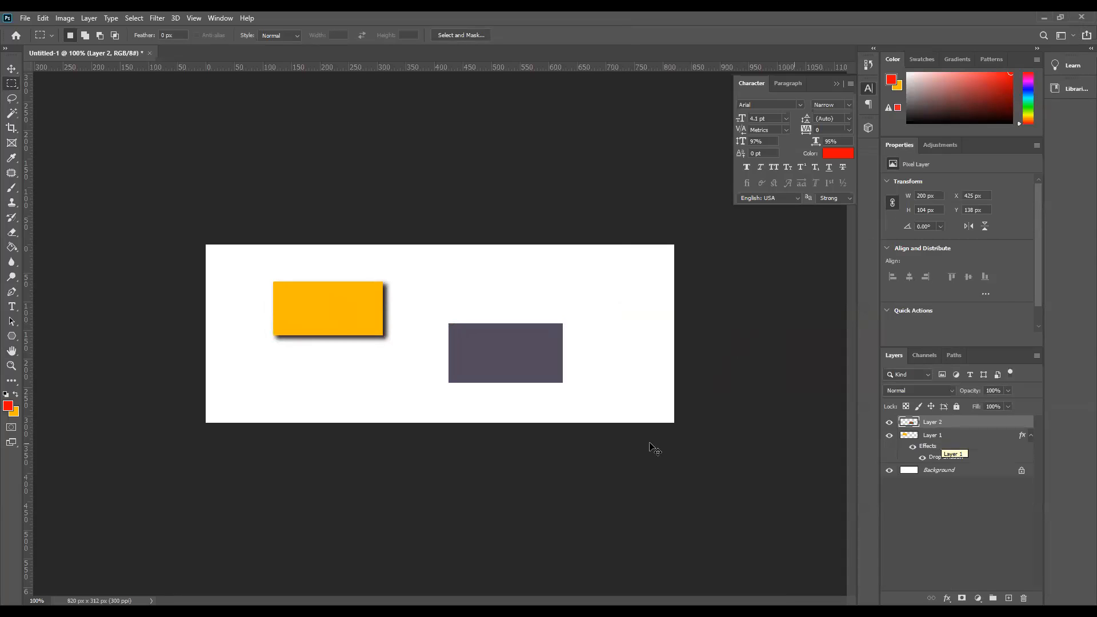
{"action": "left_click", "coordinate": [354, 326], "text": "ctrl"}
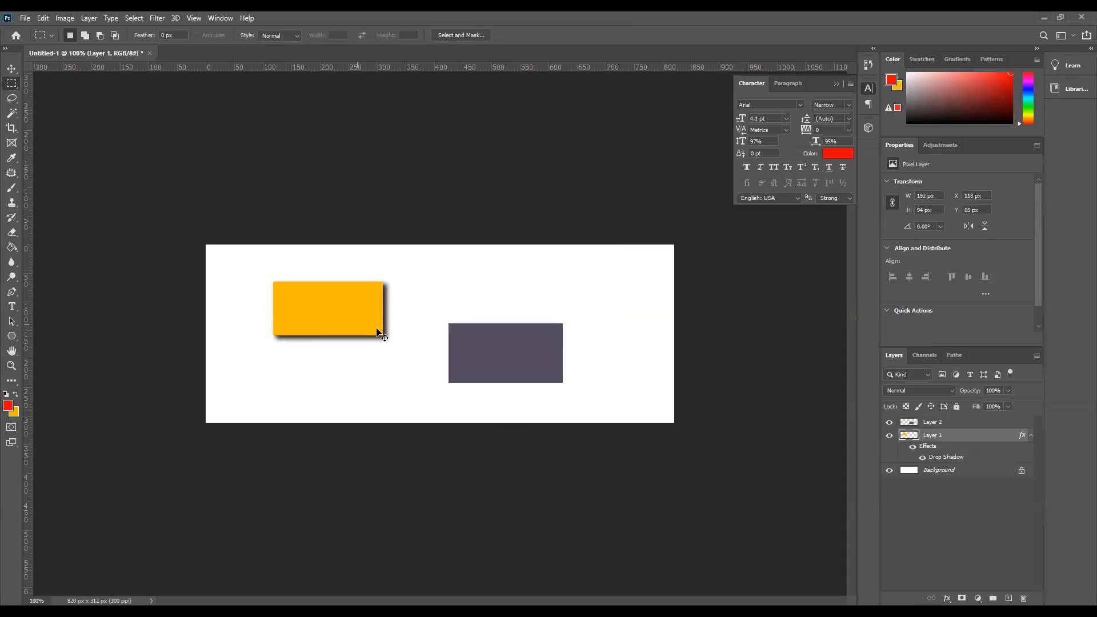
{"action": "key", "text": "ctrl+z"}
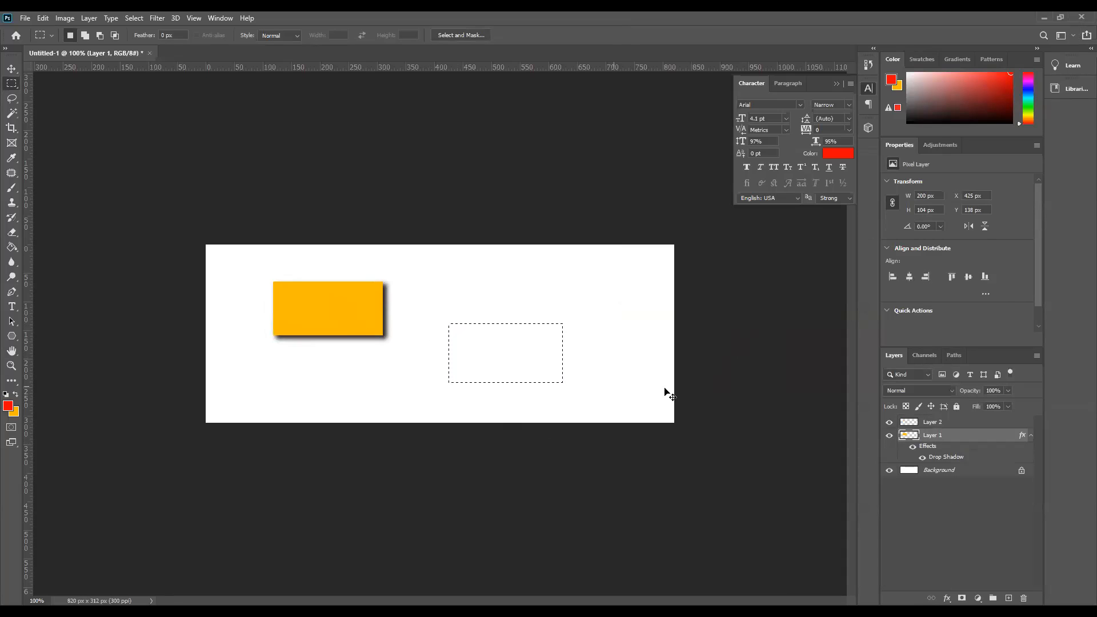
Step: Delete Layer 1 and fill a rectangle about 175 × 87 px with the red foreground color on Layer 2
{"action": "left_click_drag", "start_coordinate": [965, 434], "coordinate": [1024, 598]}
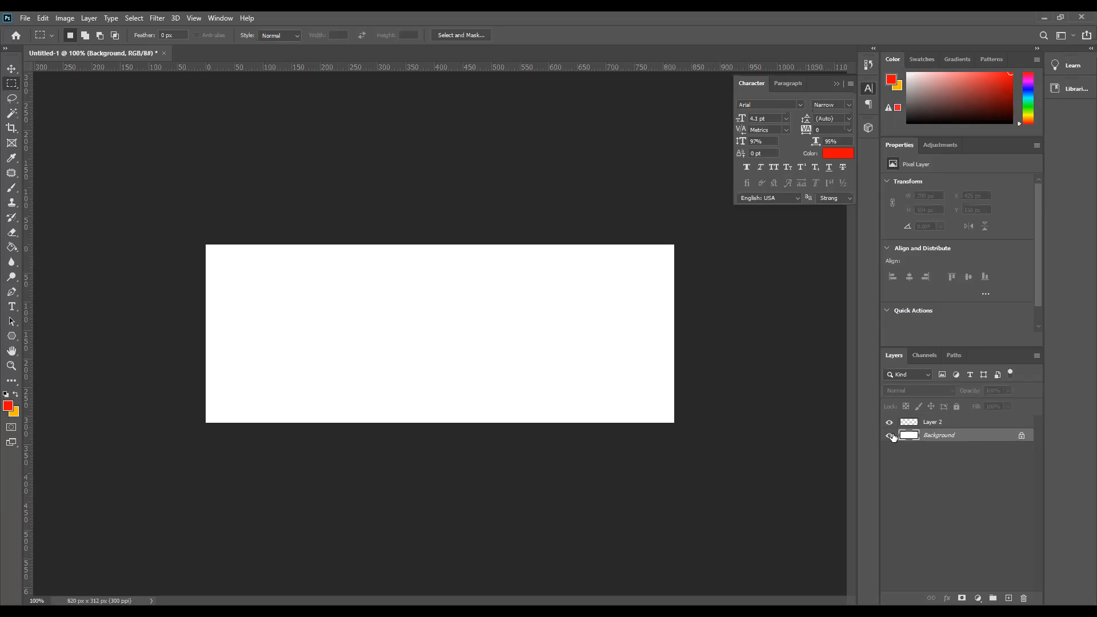
{"action": "left_click", "coordinate": [932, 423]}
{"action": "left_click_drag", "start_coordinate": [326, 305], "coordinate": [426, 355]}
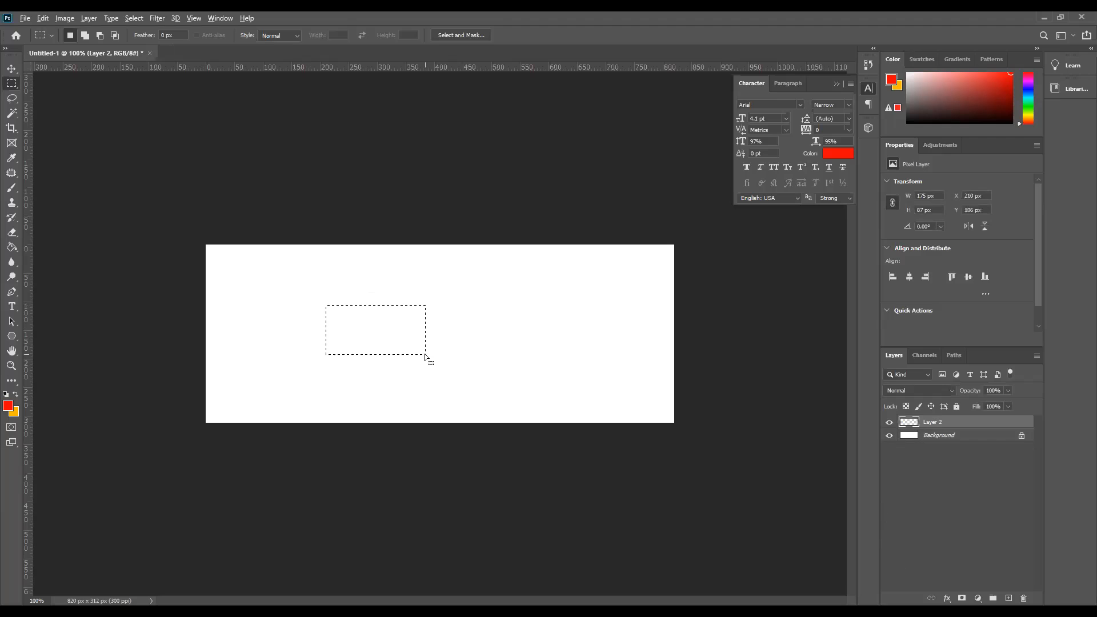
{"action": "key", "text": "alt+BackSpace"}
{"action": "key", "text": "ctrl+d"}
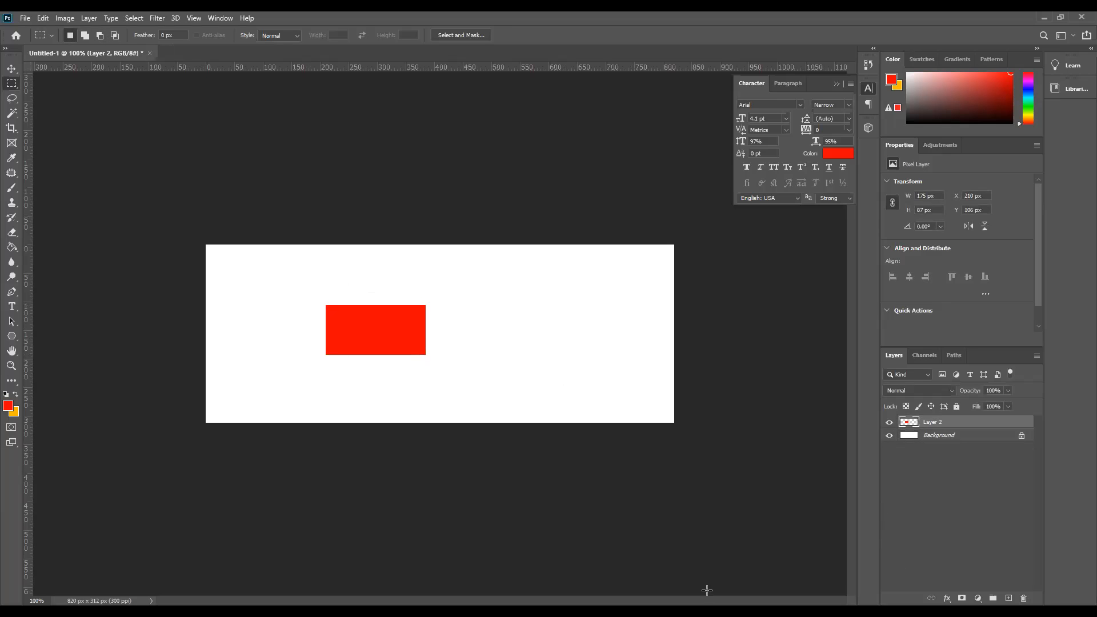
Step: Add a new layer and fill a rectangle about 184 × 100 px with the orange background color, right of the red one
{"action": "left_click", "coordinate": [1008, 598]}
{"action": "left_click_drag", "start_coordinate": [496, 323], "coordinate": [602, 380]}
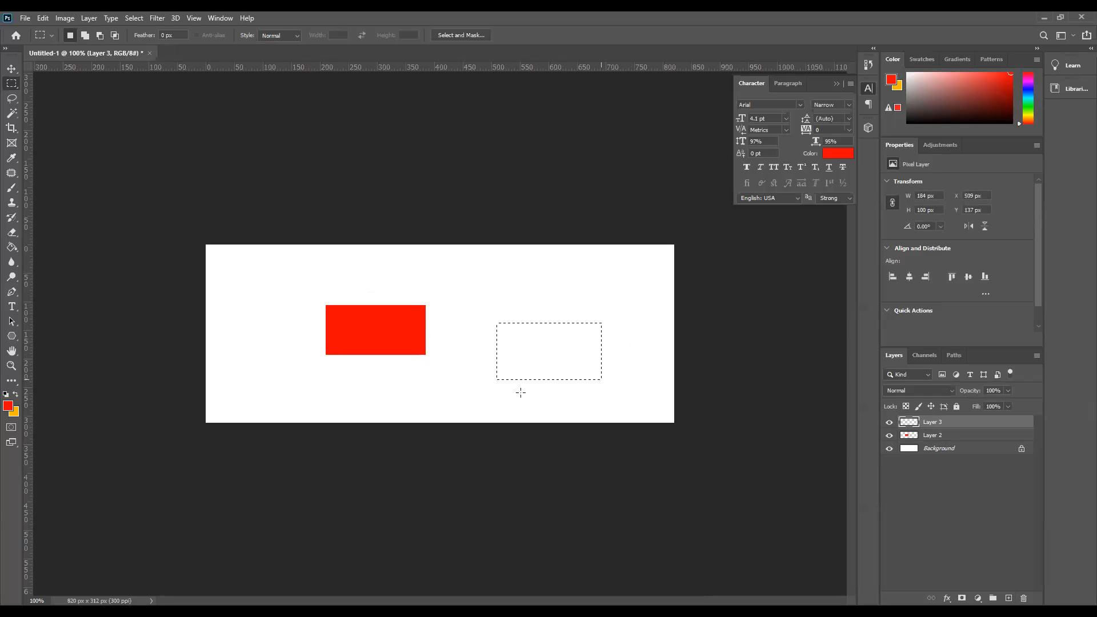
{"action": "key", "text": "ctrl+BackSpace"}
{"action": "key", "text": "ctrl+d"}
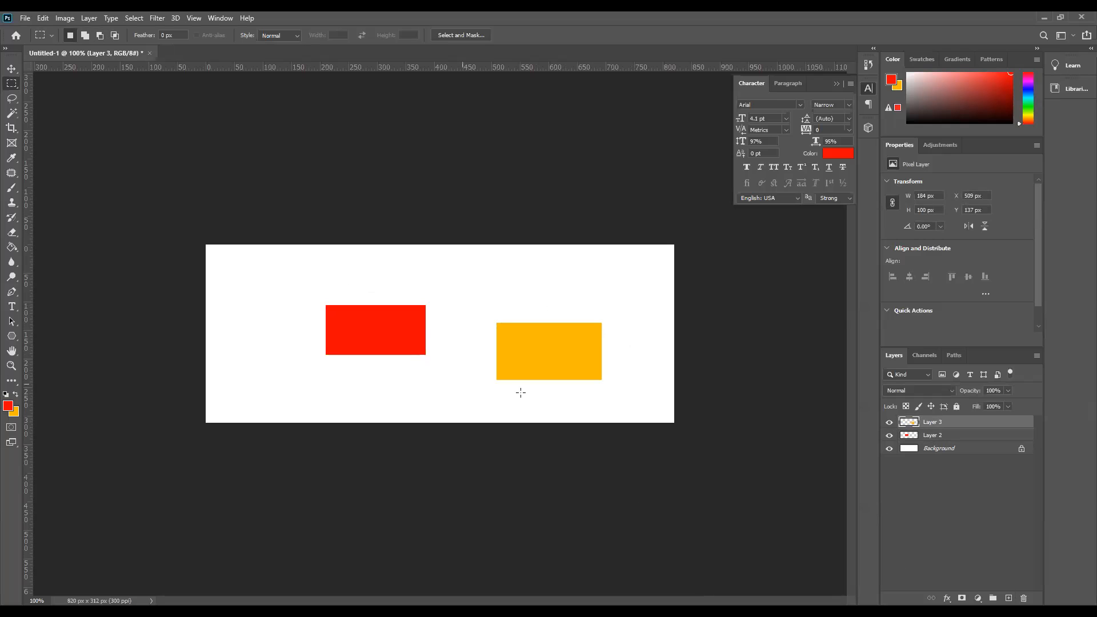
Step: Apply a drop shadow with a 45° global light angle to the orange rectangle on Layer 3
{"action": "right_click", "coordinate": [942, 427]}
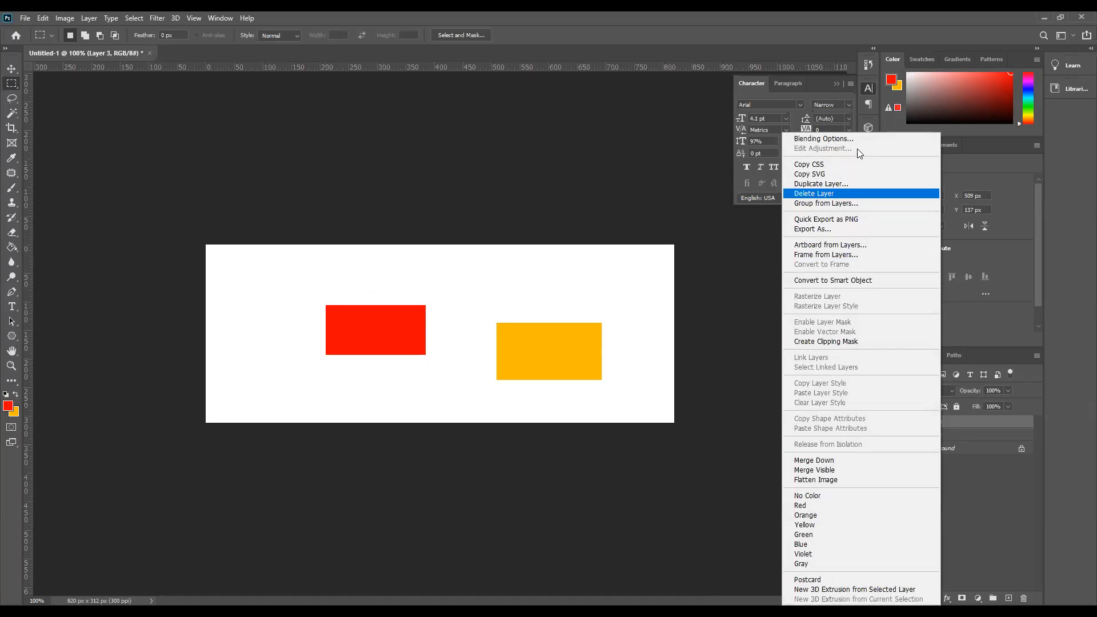
{"action": "left_click", "coordinate": [856, 135]}
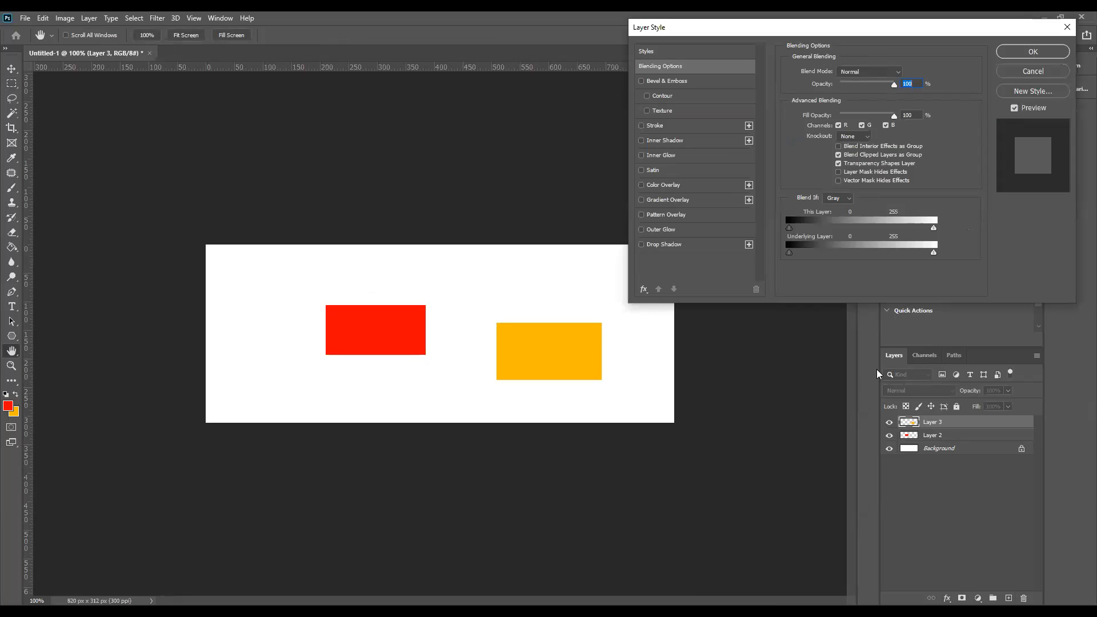
{"action": "left_click", "coordinate": [709, 245]}
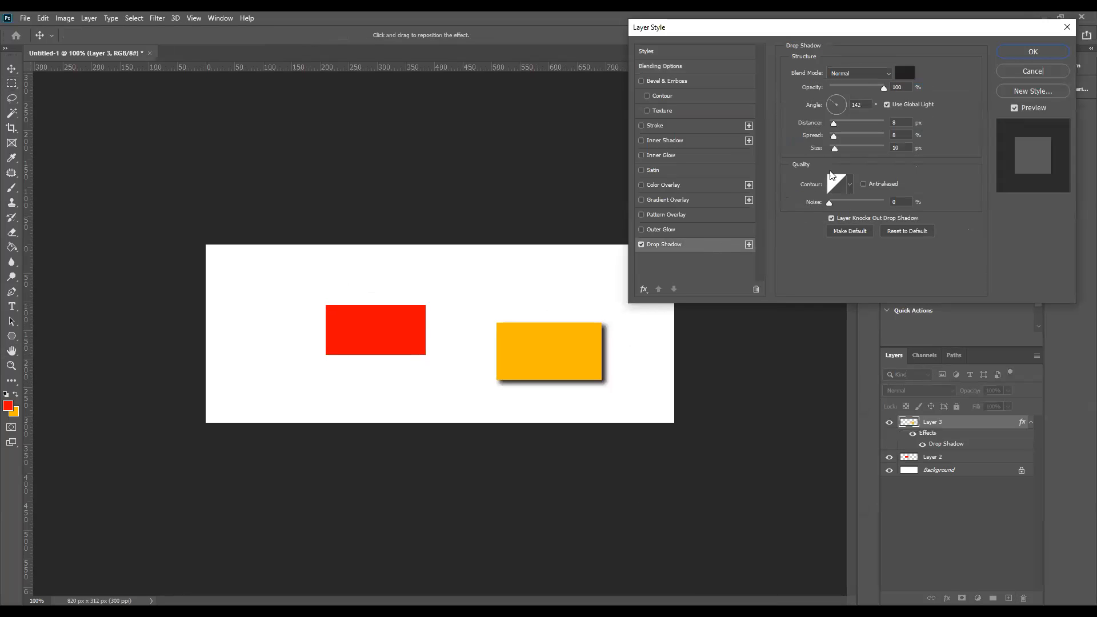
{"action": "left_click", "coordinate": [841, 99]}
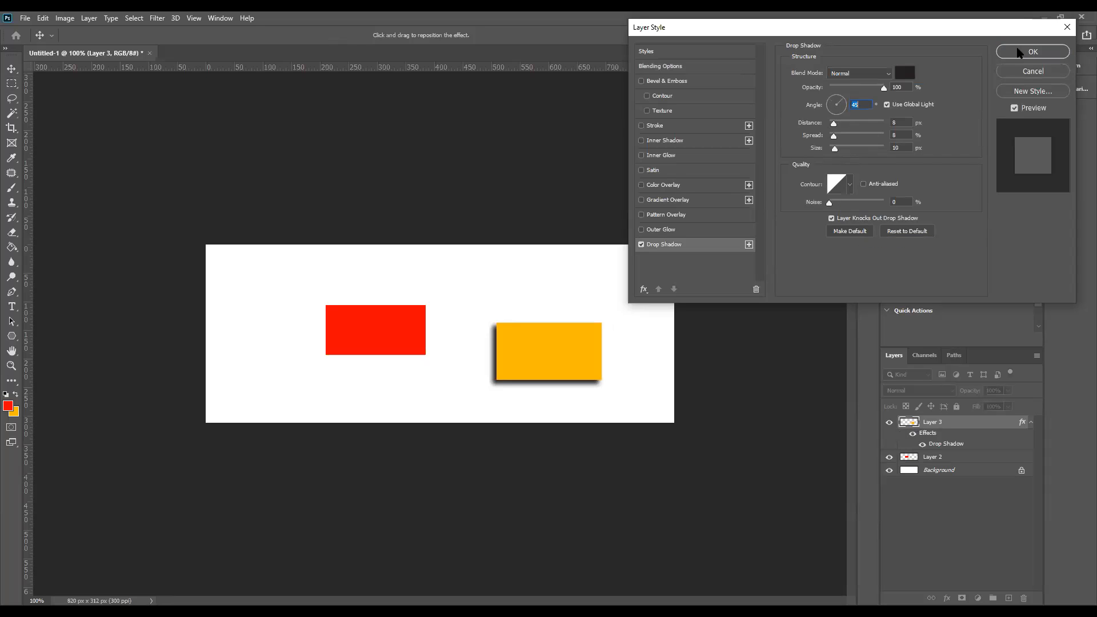
{"action": "left_click", "coordinate": [1029, 52]}
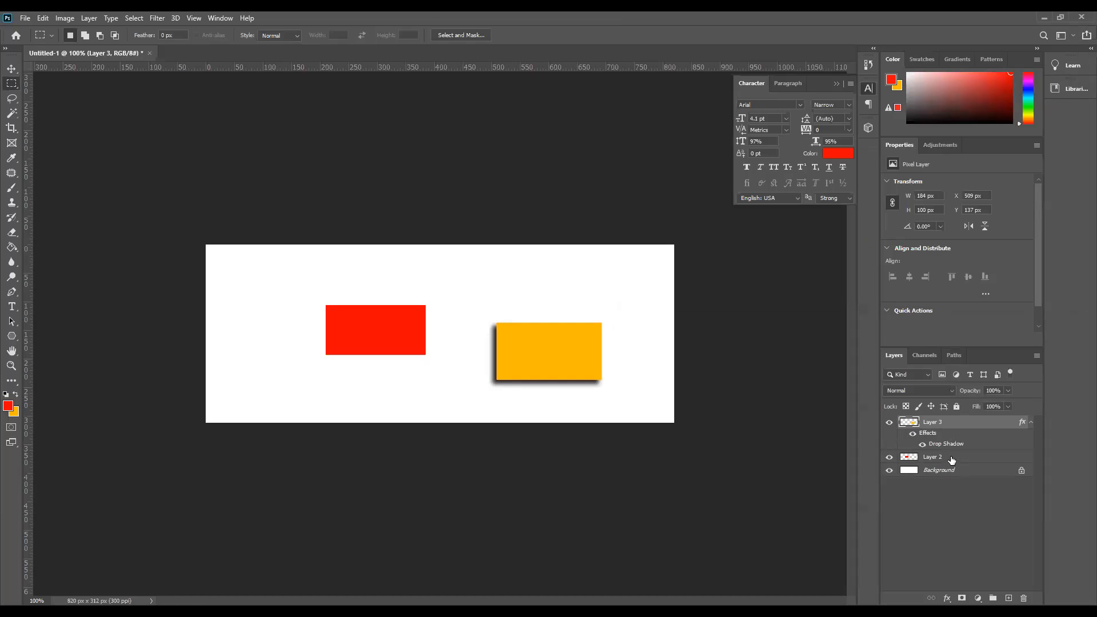
Step: Open the blending options for Layer 2 and enable a drop shadow on the red rectangle
{"action": "left_click", "coordinate": [951, 457]}
{"action": "right_click", "coordinate": [952, 460]}
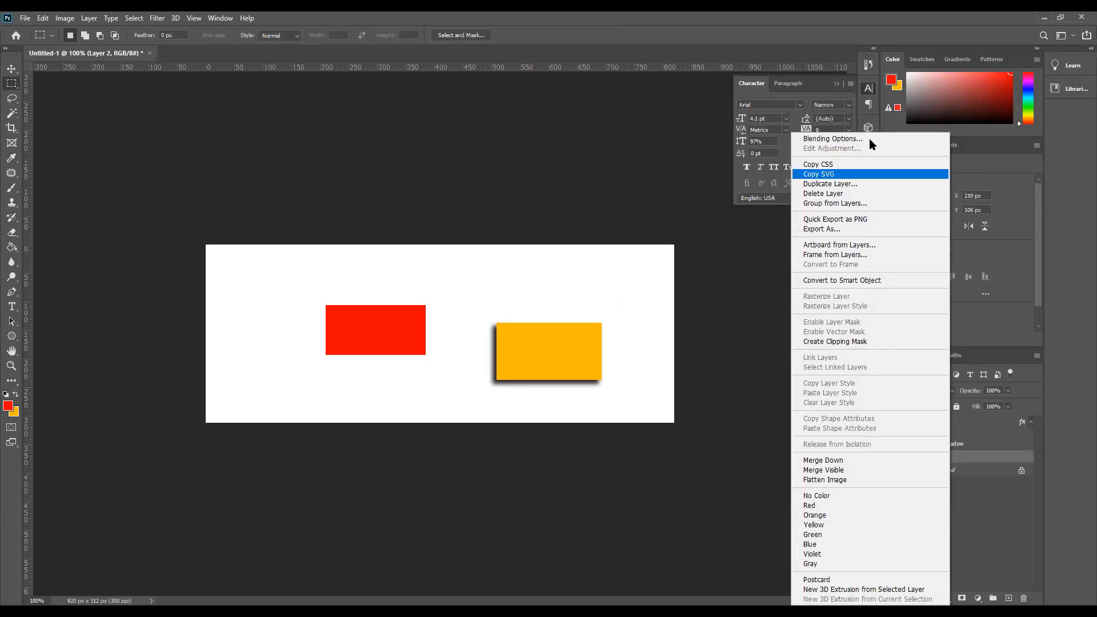
{"action": "left_click", "coordinate": [870, 138]}
{"action": "left_click", "coordinate": [721, 246]}
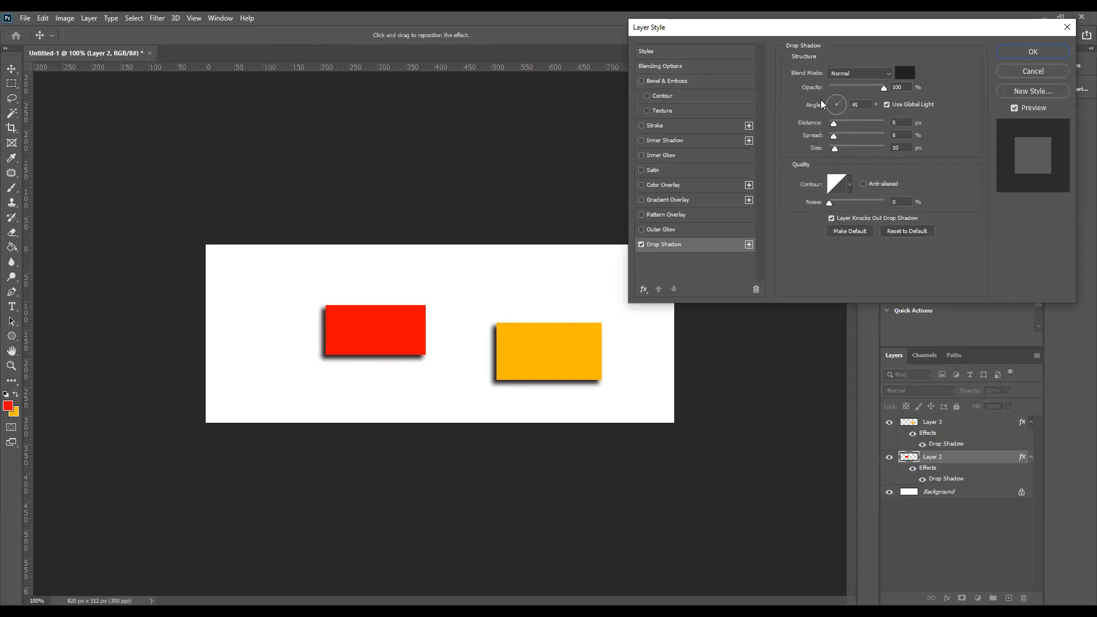
Step: Try several global light angles for the red rectangle's drop shadow and apply about 138°
{"action": "left_click", "coordinate": [835, 103]}
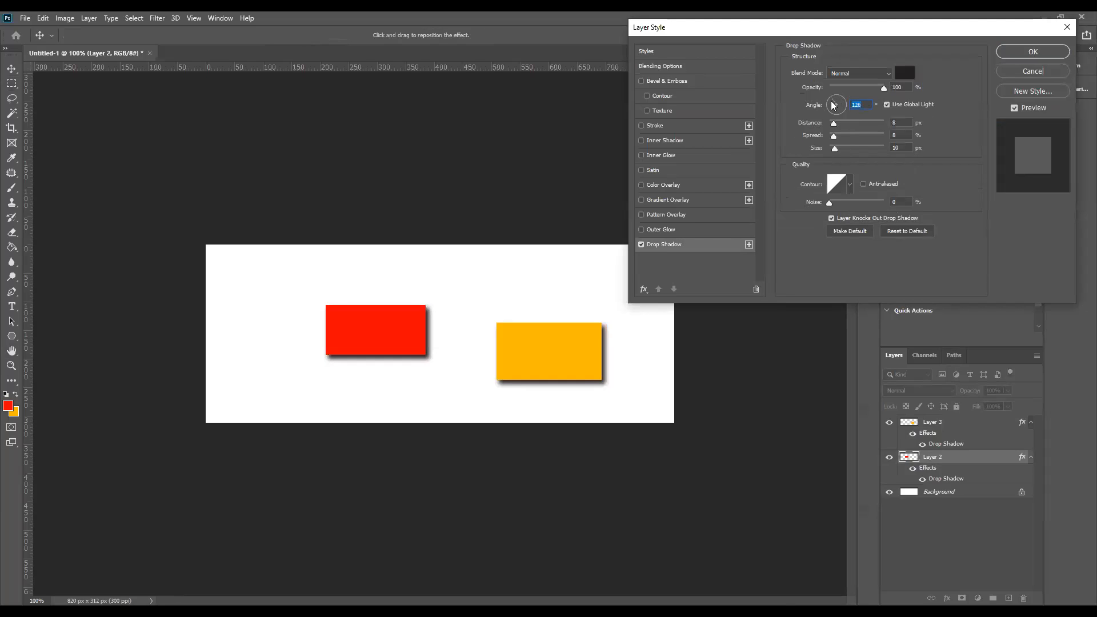
{"action": "left_click", "coordinate": [841, 103]}
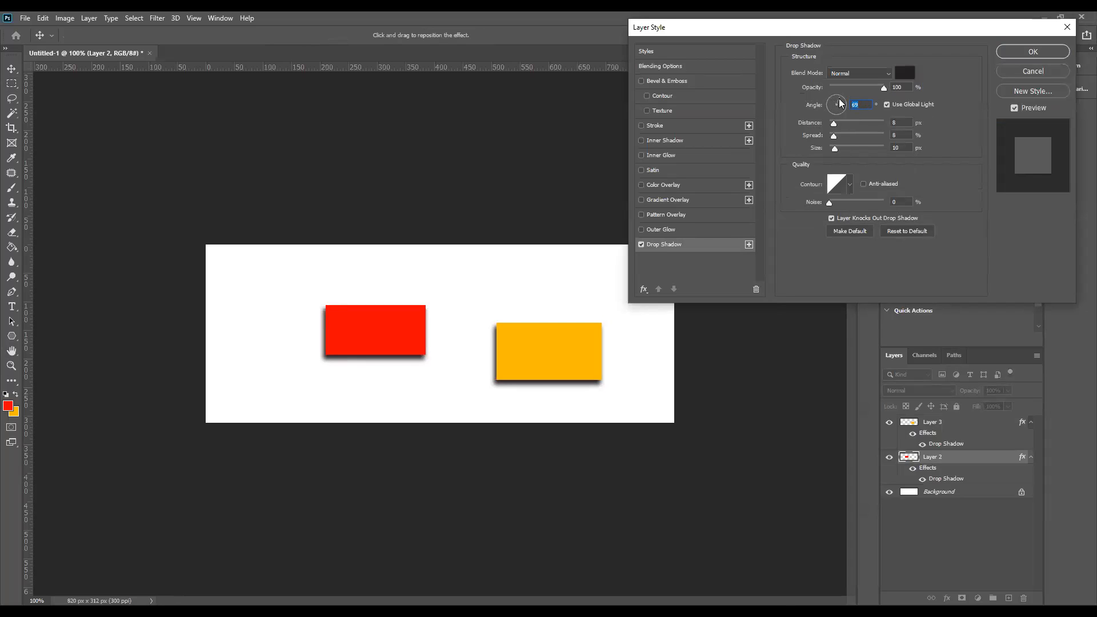
{"action": "left_click", "coordinate": [843, 101]}
{"action": "left_click", "coordinate": [832, 101]}
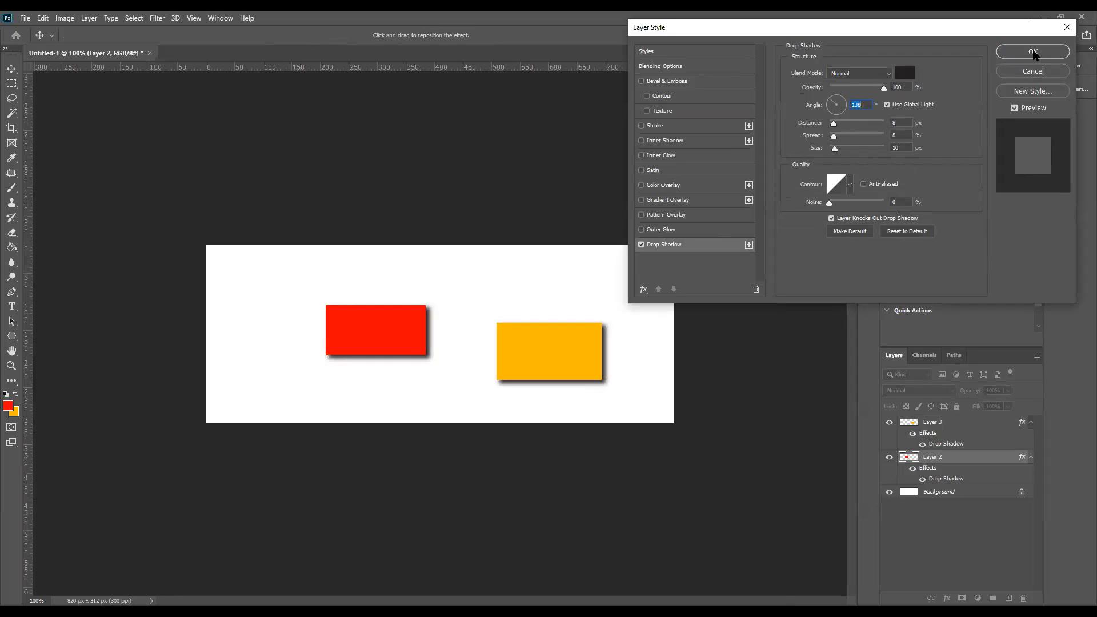
{"action": "left_click", "coordinate": [1034, 52]}
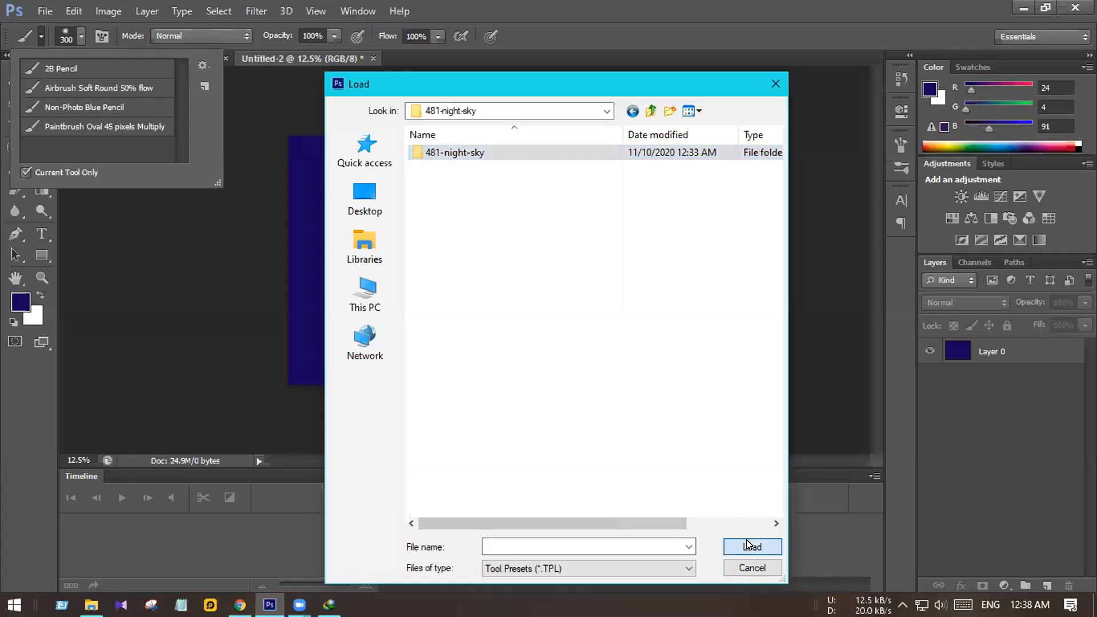
Step: Dismiss the Load dialog, restart Load Tool Presets and browse Downloads > Compressed > 481-night-sky for preset files
{"action": "key", "text": "Return"}
{"action": "left_click", "coordinate": [766, 95]}
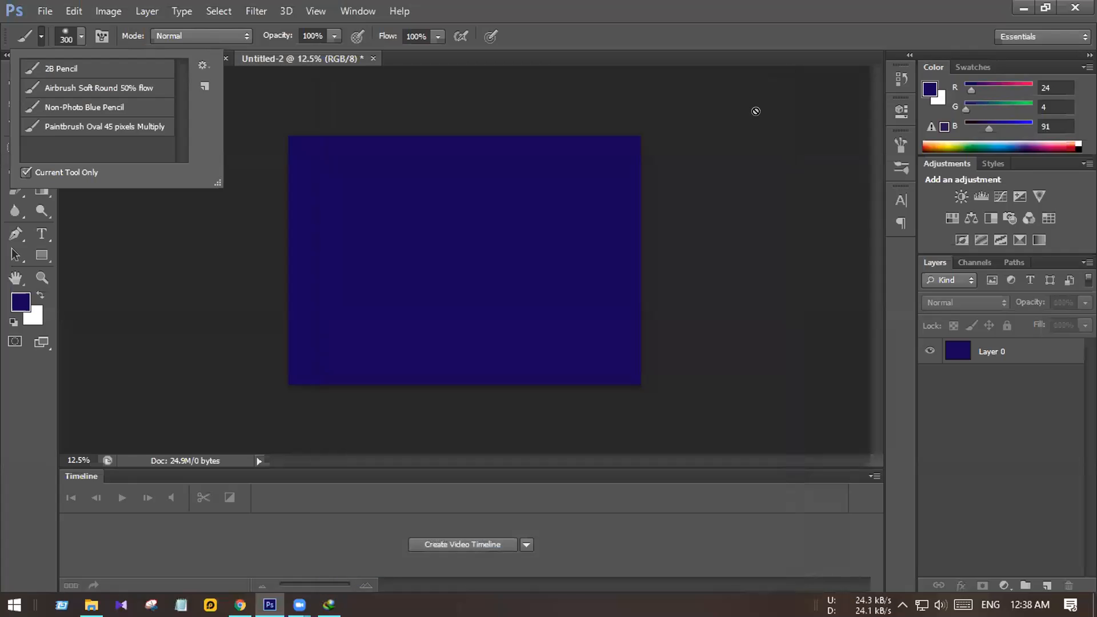
{"action": "left_click", "coordinate": [202, 67]}
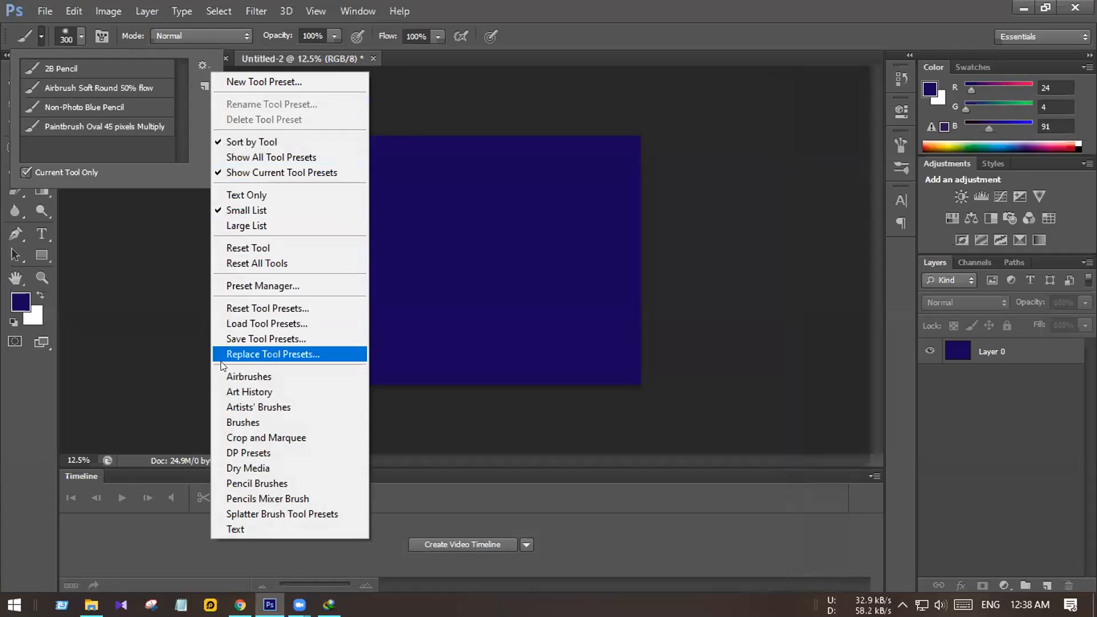
{"action": "left_click", "coordinate": [245, 326]}
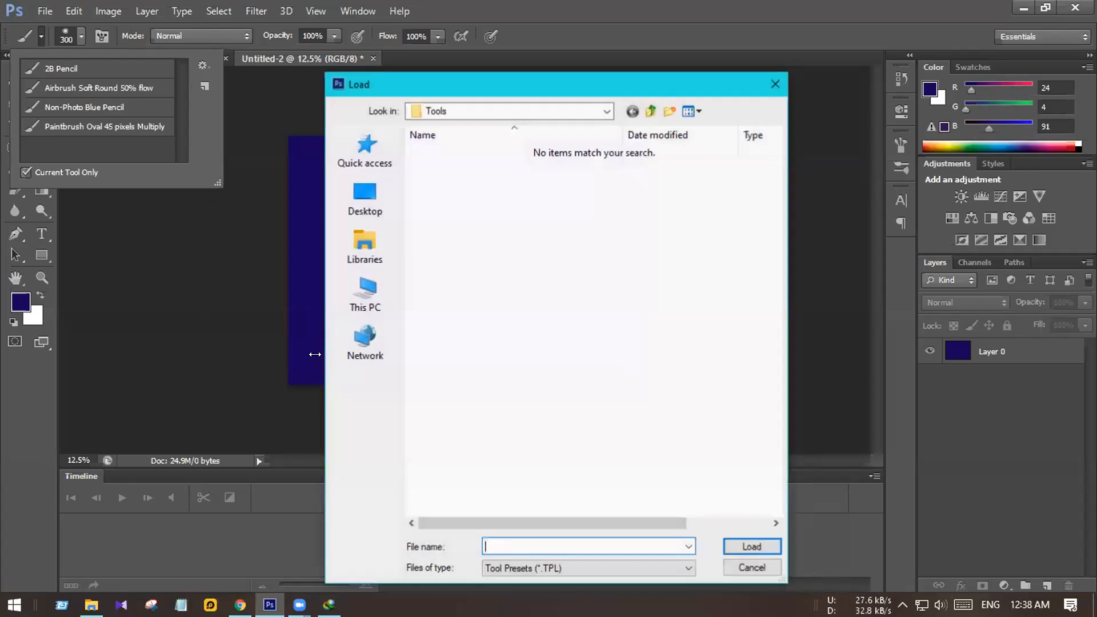
{"action": "left_click", "coordinate": [608, 113]}
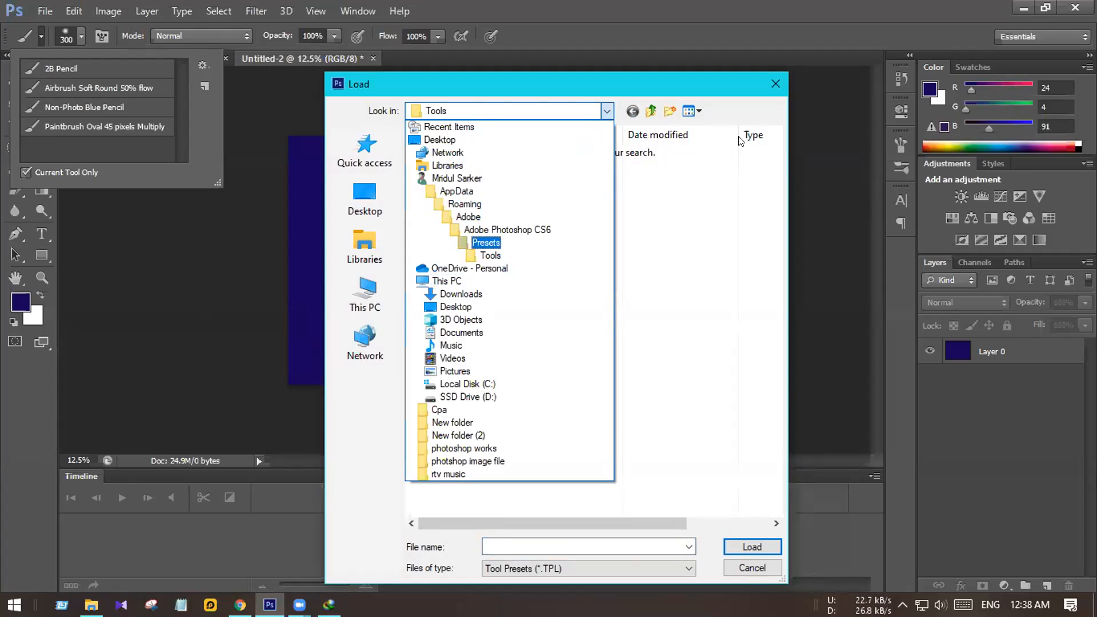
{"action": "left_click", "coordinate": [465, 294]}
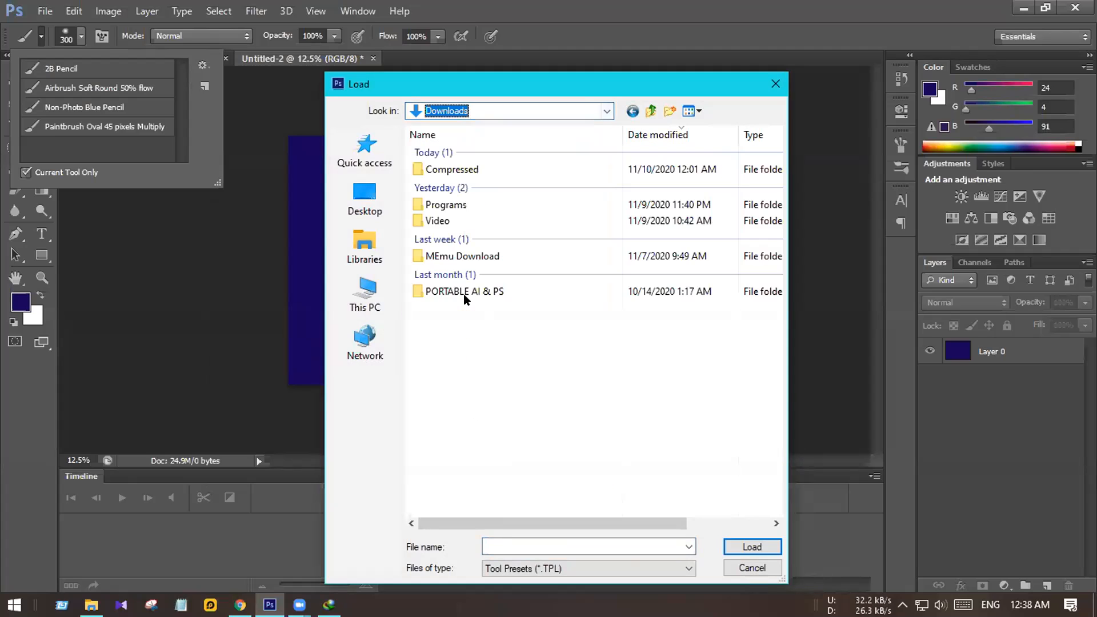
{"action": "double_click", "coordinate": [471, 170]}
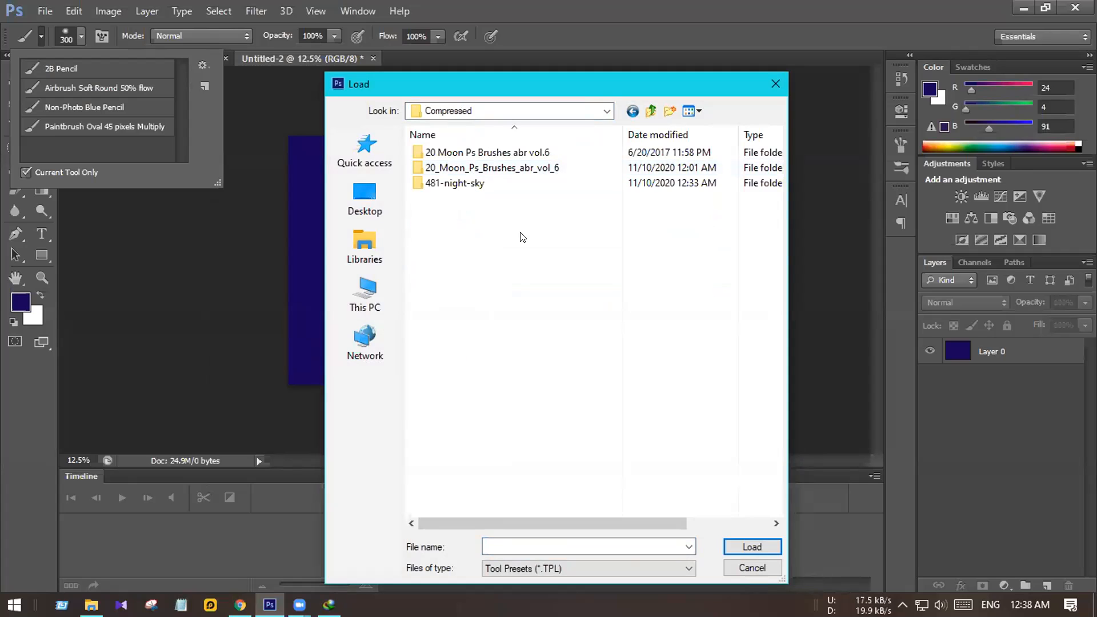
{"action": "double_click", "coordinate": [464, 182]}
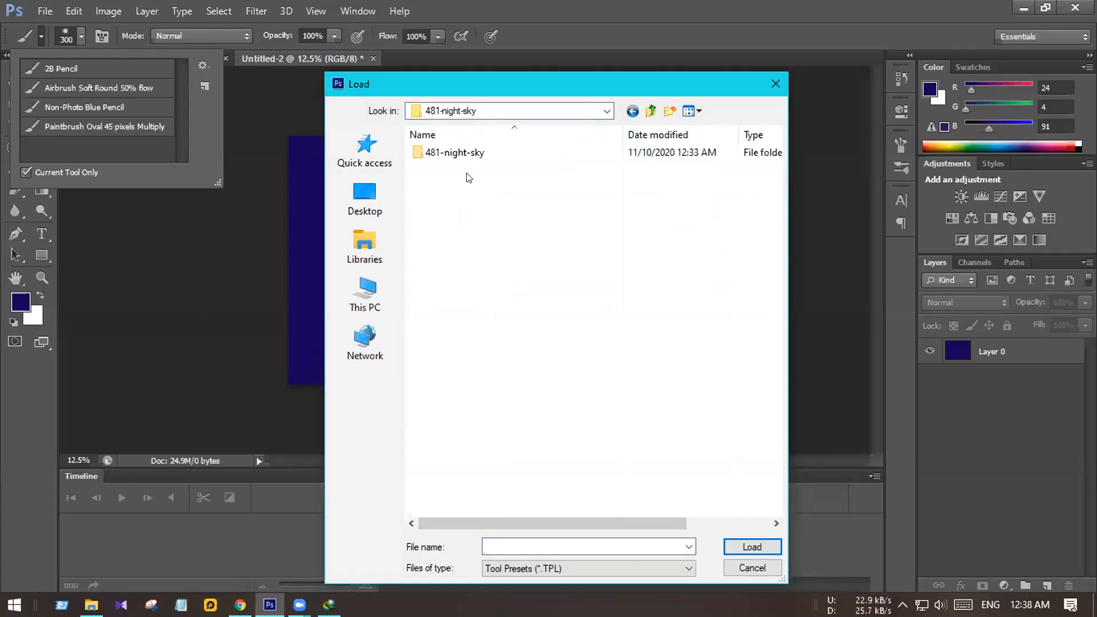
{"action": "double_click", "coordinate": [466, 153]}
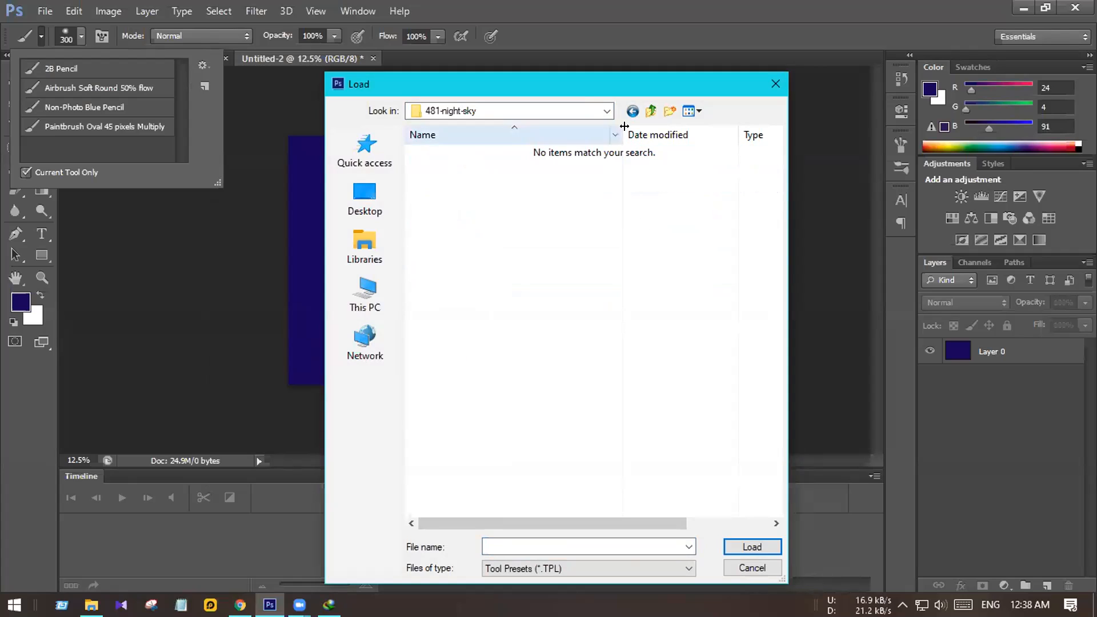
Step: Go back to the Compressed folder and check 20 Moon Ps Brushes abr vol.6 for loadable tool presets
{"action": "left_click", "coordinate": [633, 111]}
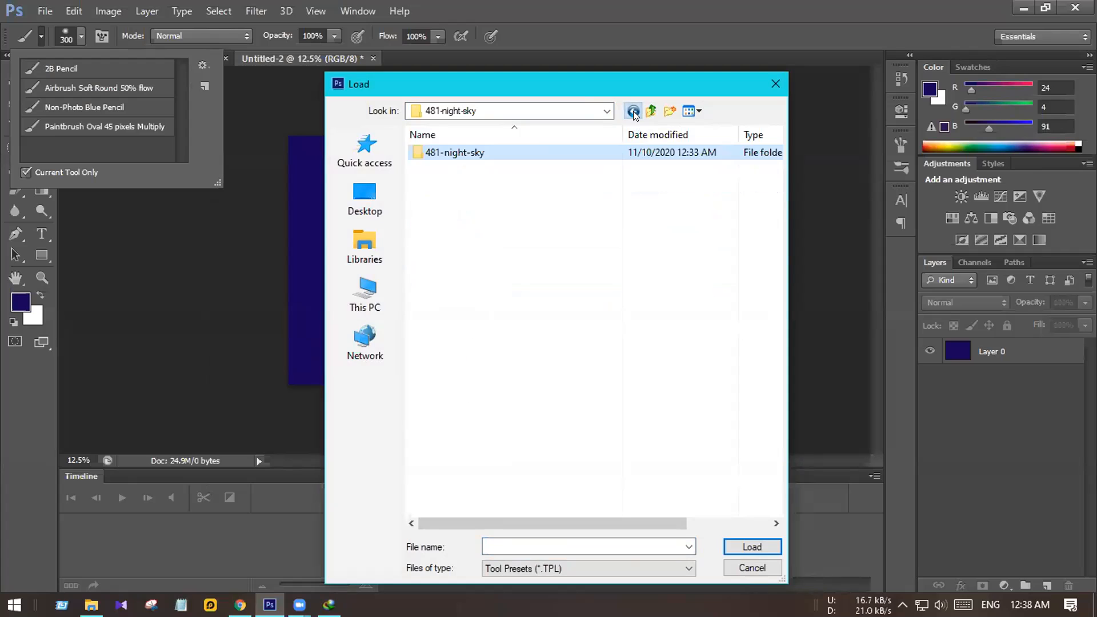
{"action": "left_click", "coordinate": [633, 111]}
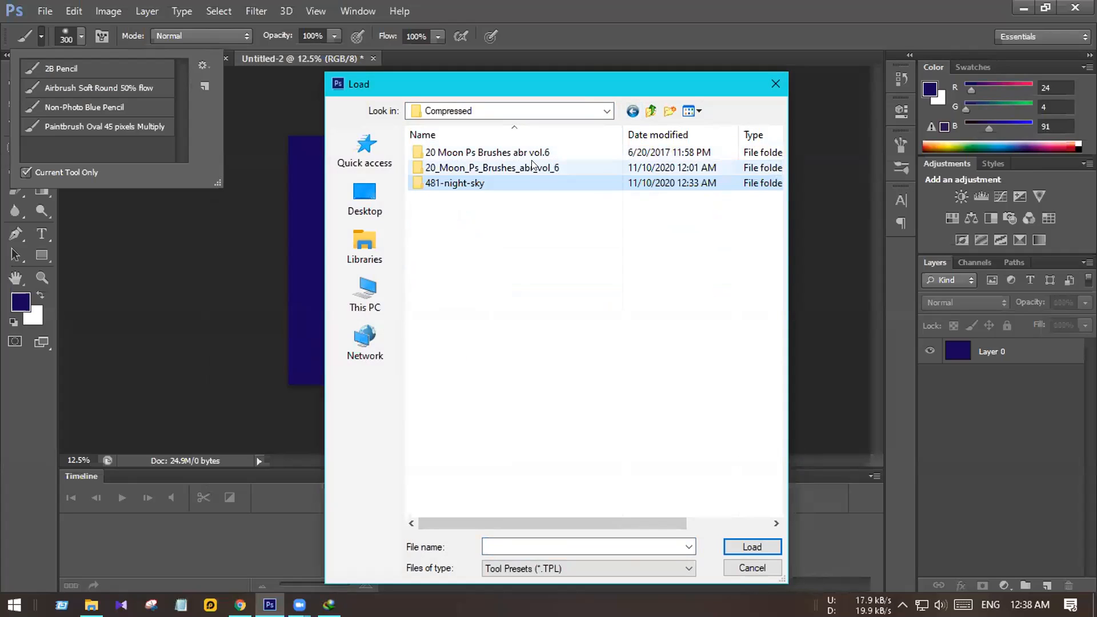
{"action": "double_click", "coordinate": [634, 153]}
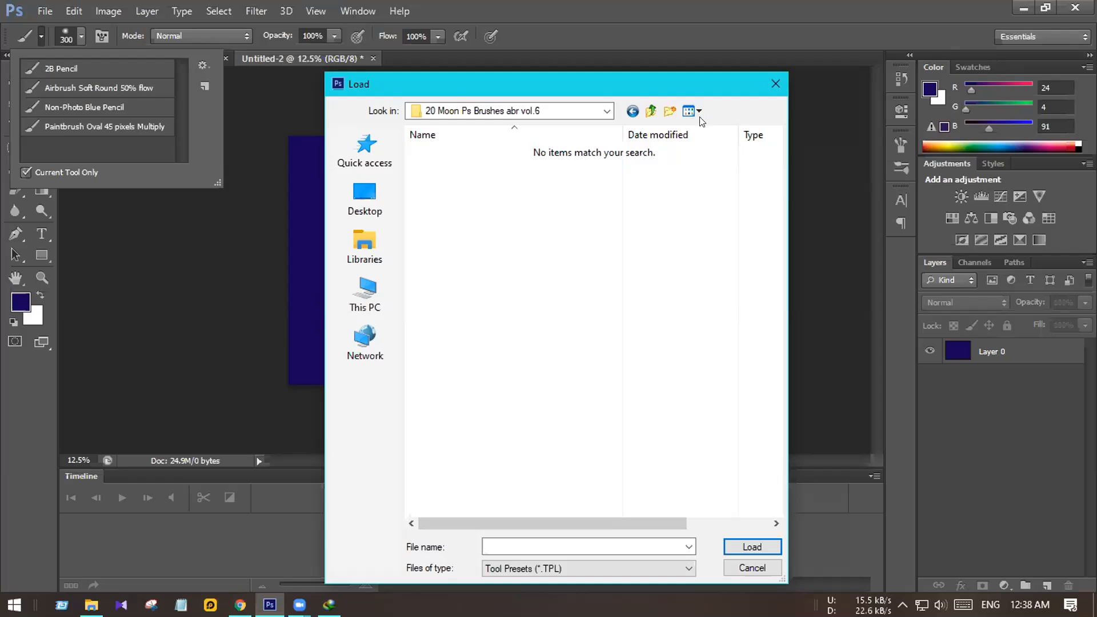
Step: Switch to File Explorer and open the Compressed folder in Downloads
{"action": "left_click", "coordinate": [91, 605]}
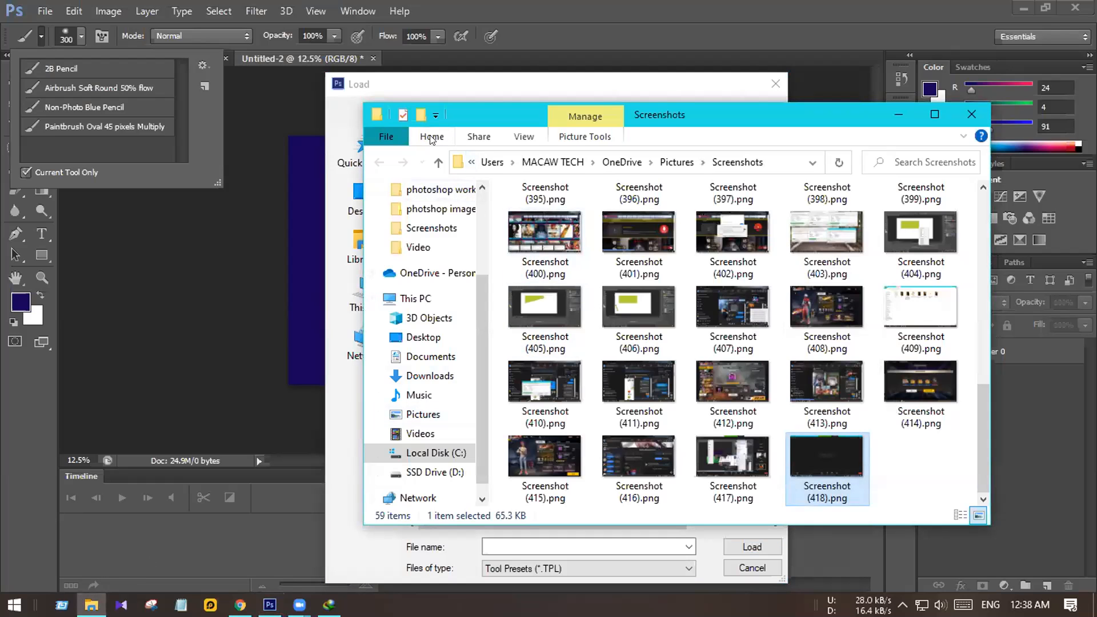
{"action": "left_click", "coordinate": [439, 164]}
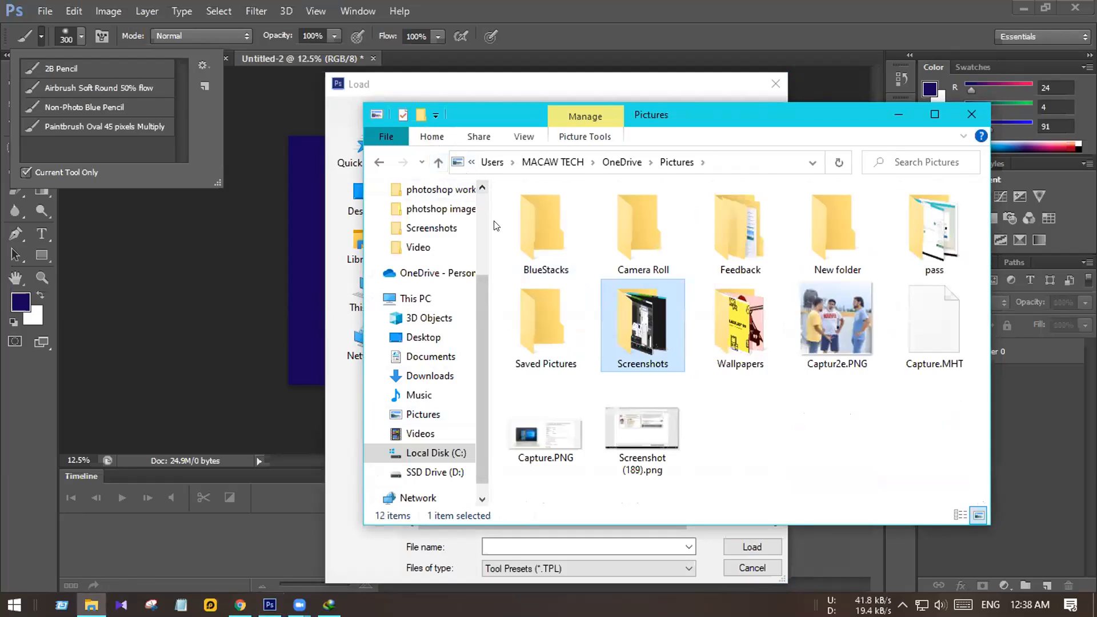
{"action": "left_click", "coordinate": [431, 376]}
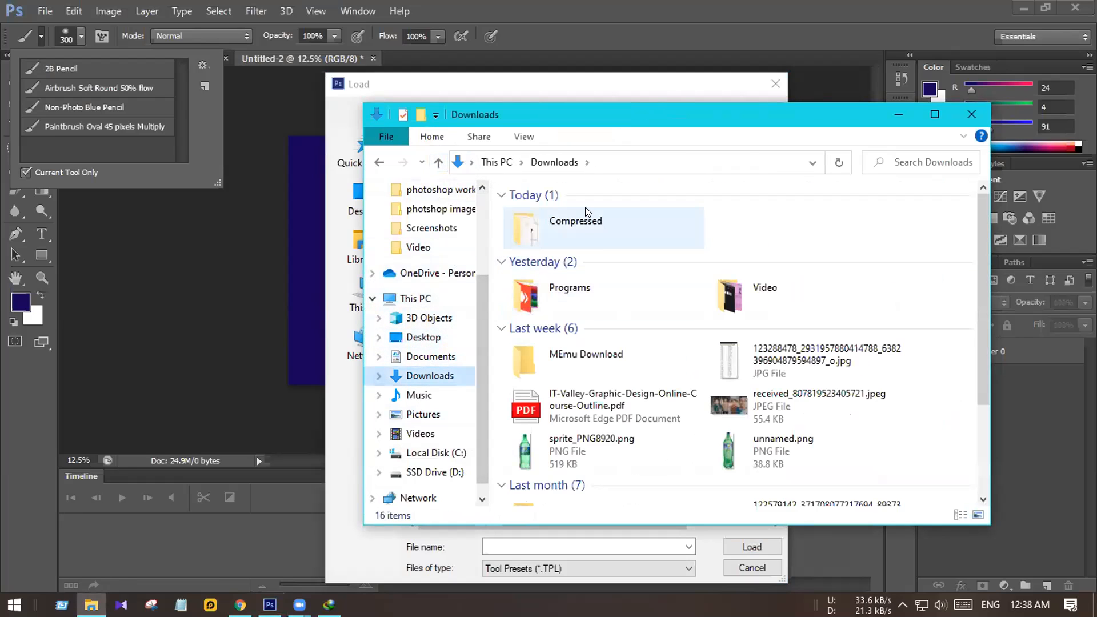
{"action": "double_click", "coordinate": [546, 220]}
{"action": "left_click", "coordinate": [300, 605]}
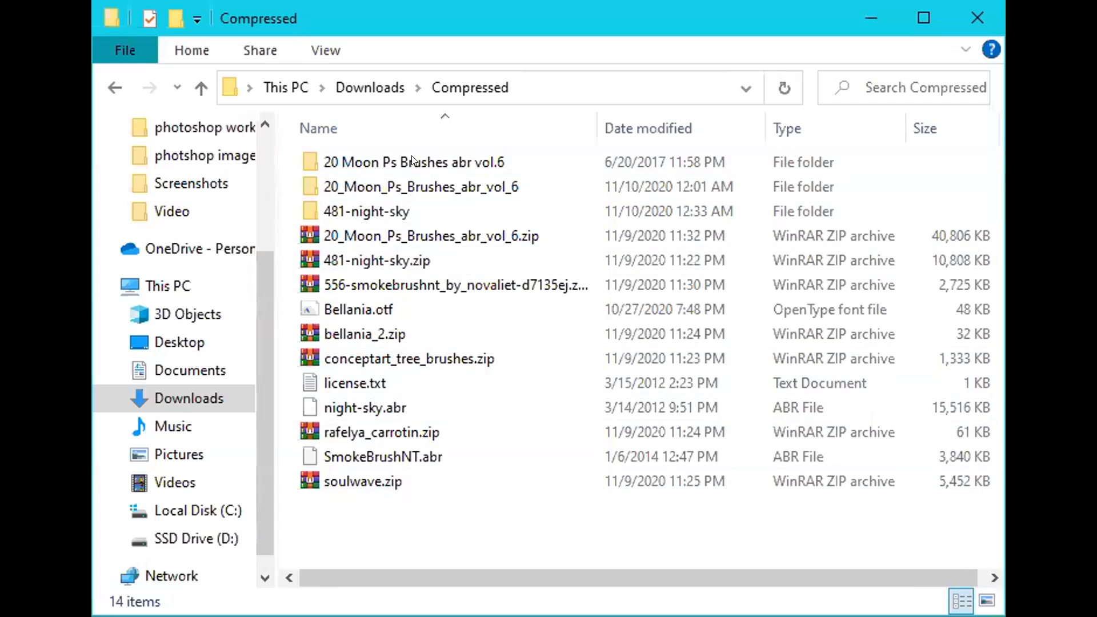
Step: Look inside the two 20 Moon Ps Brushes folders, returning to the Compressed folder each time
{"action": "double_click", "coordinate": [585, 213]}
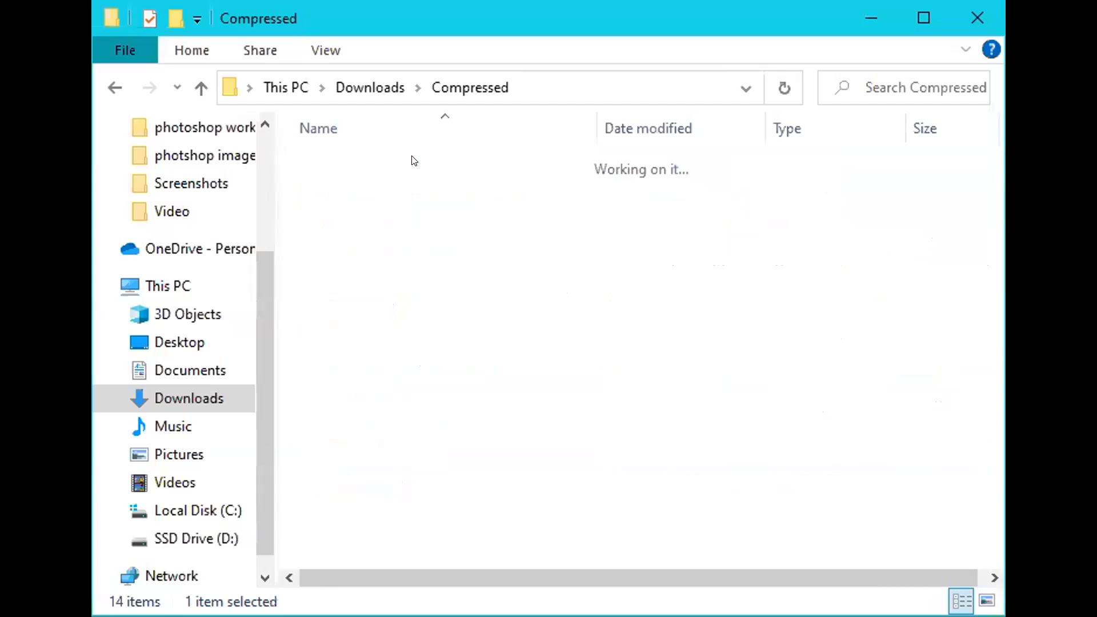
{"action": "left_click", "coordinate": [201, 87]}
{"action": "double_click", "coordinate": [393, 186]}
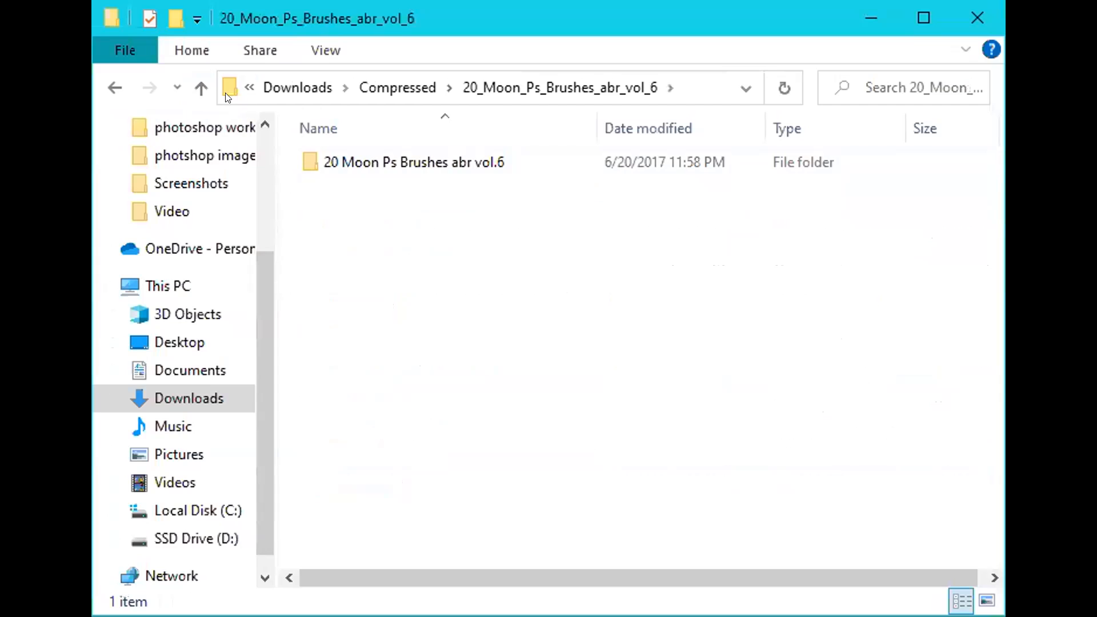
{"action": "left_click", "coordinate": [200, 88]}
Step: Open night-sky.abr from the 481-night-sky folder and look inside its nested 481-night-sky folder
{"action": "double_click", "coordinate": [395, 211]}
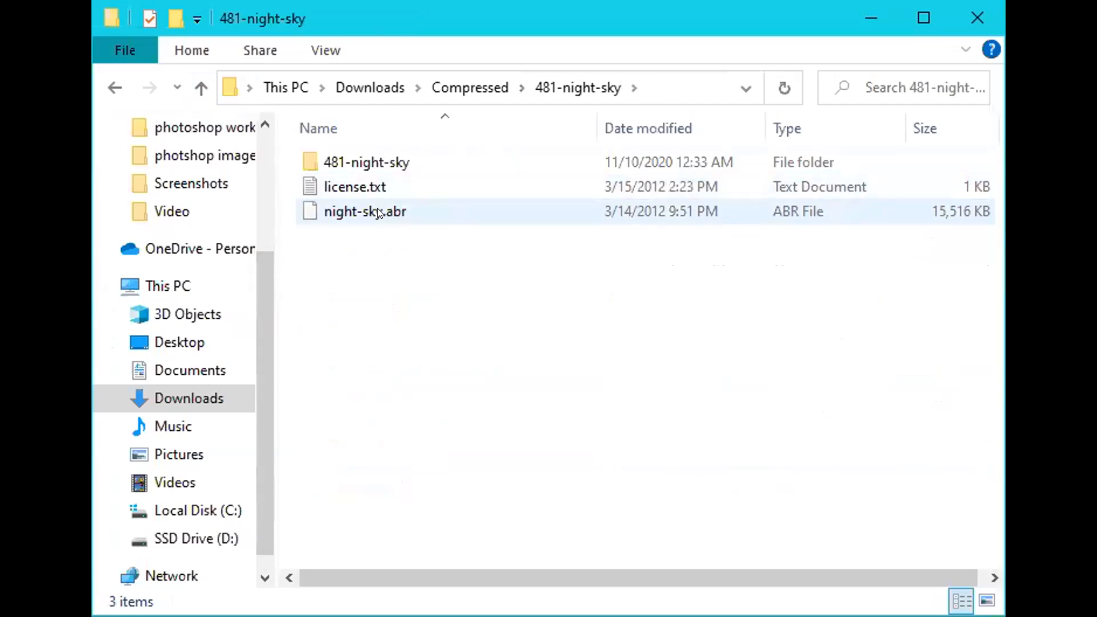
{"action": "double_click", "coordinate": [378, 213]}
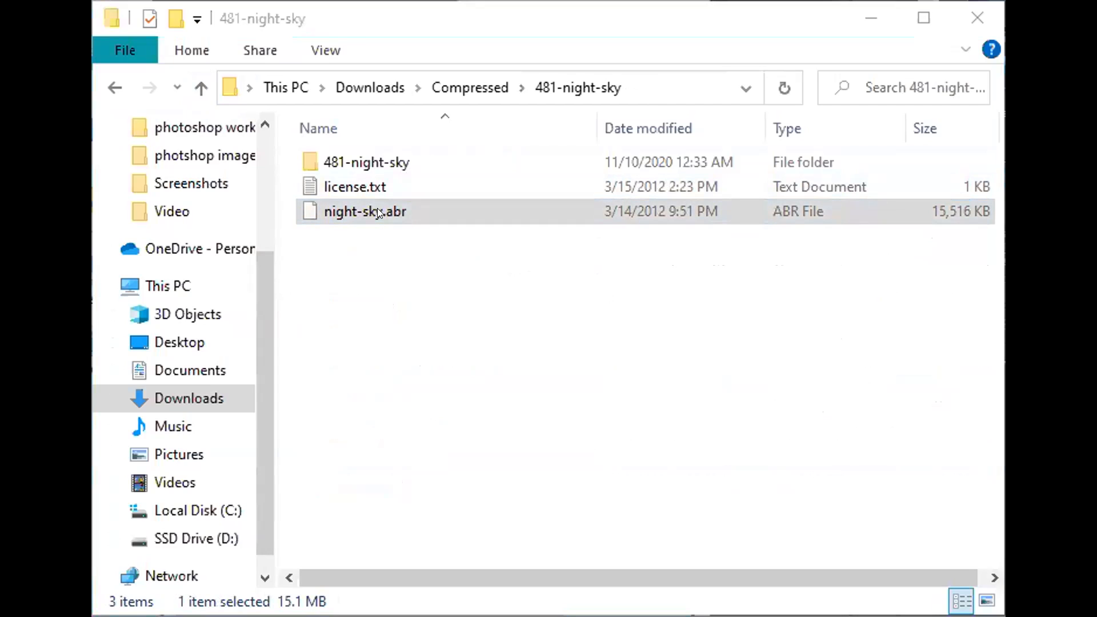
{"action": "double_click", "coordinate": [465, 171]}
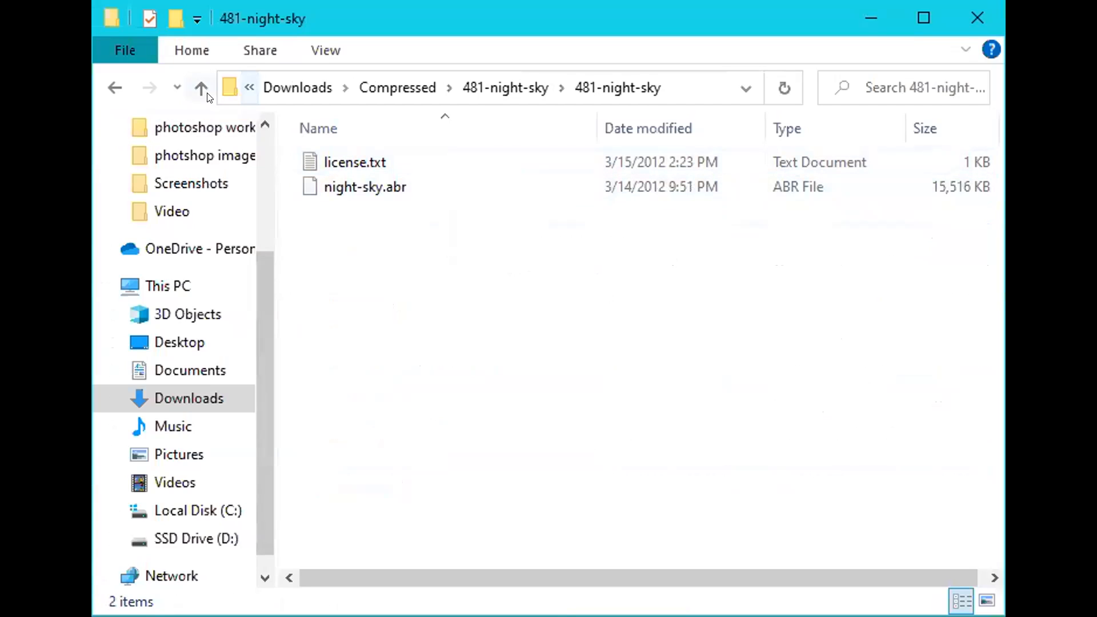
Step: Switch back to Photoshop, cancel the Load dialog, and check the tool preset options without choosing one
{"action": "key", "text": "alt+Tab"}
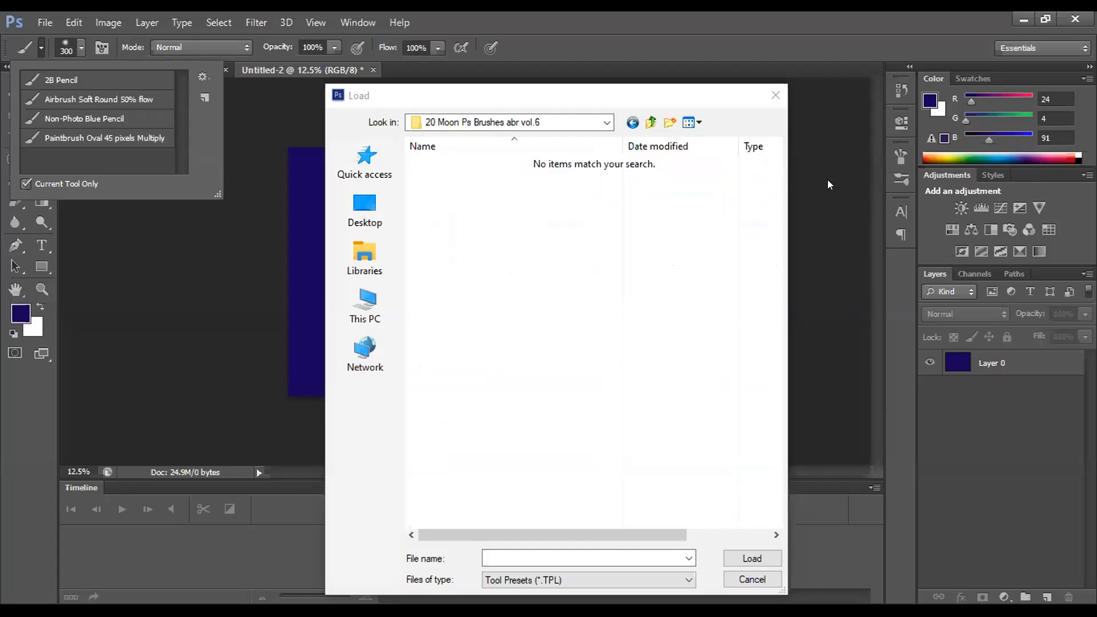
{"action": "left_click", "coordinate": [776, 105]}
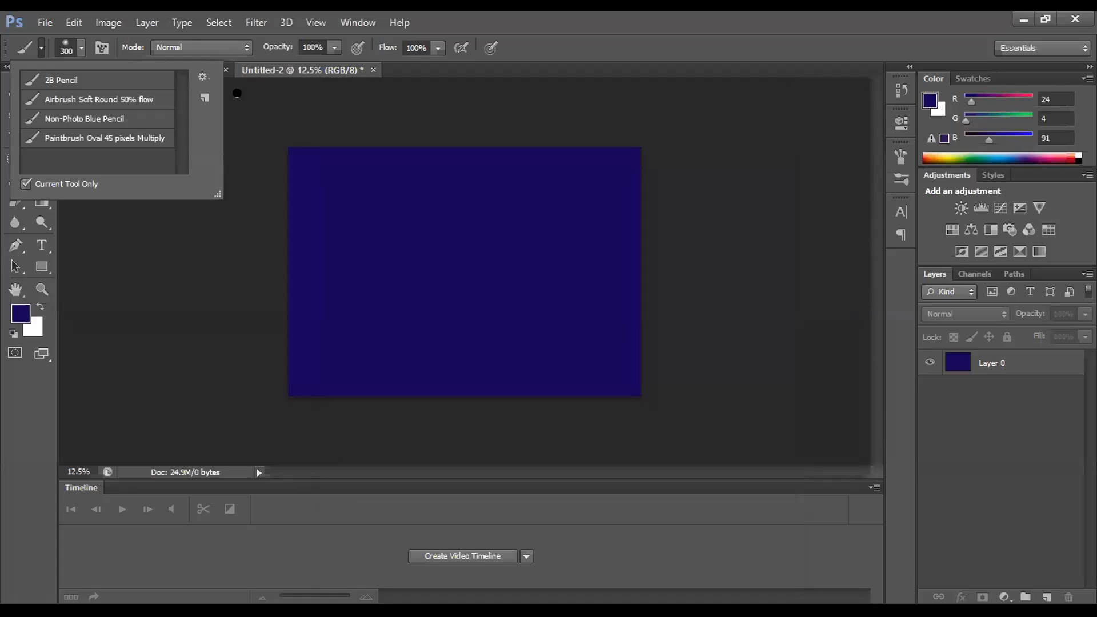
{"action": "left_click", "coordinate": [200, 72]}
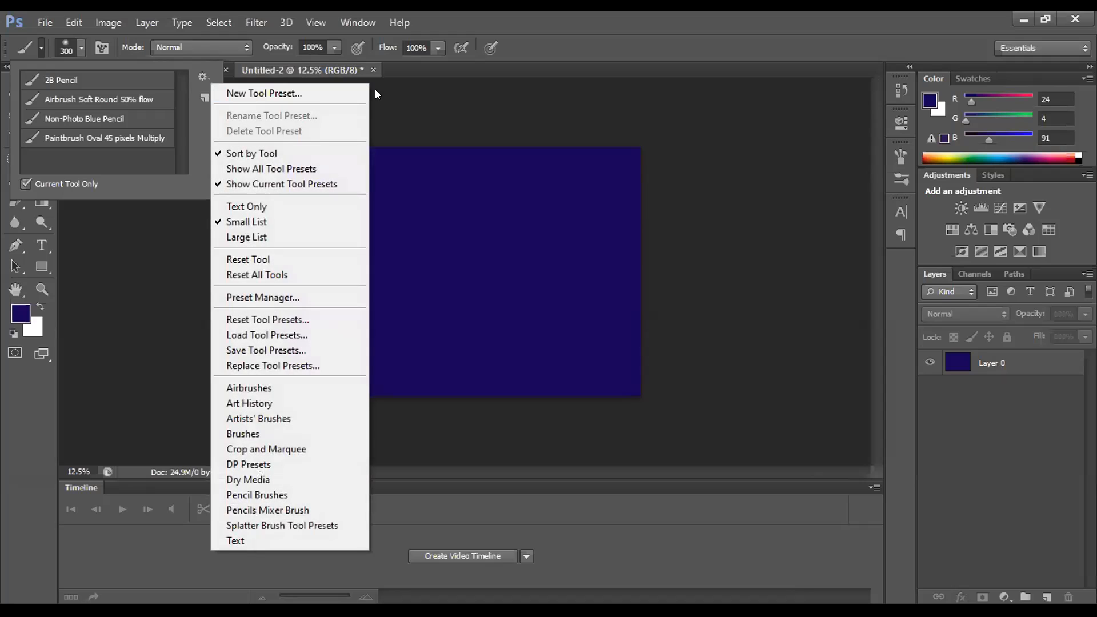
{"action": "left_click", "coordinate": [199, 73]}
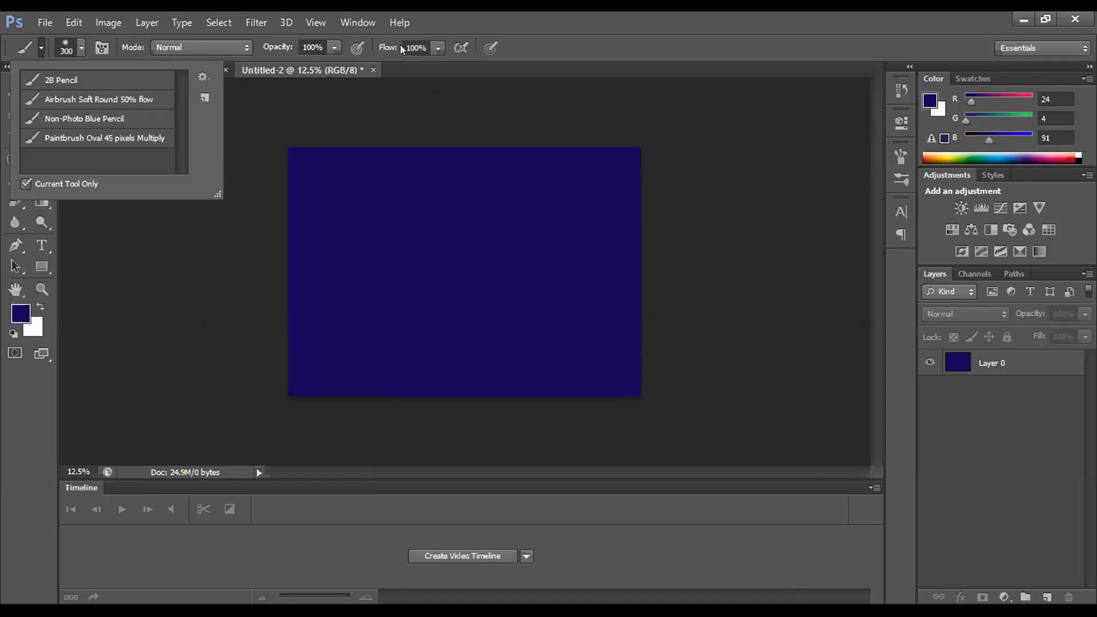
Step: Reset all tools to their default settings and confirm the reset
{"action": "left_click", "coordinate": [198, 78]}
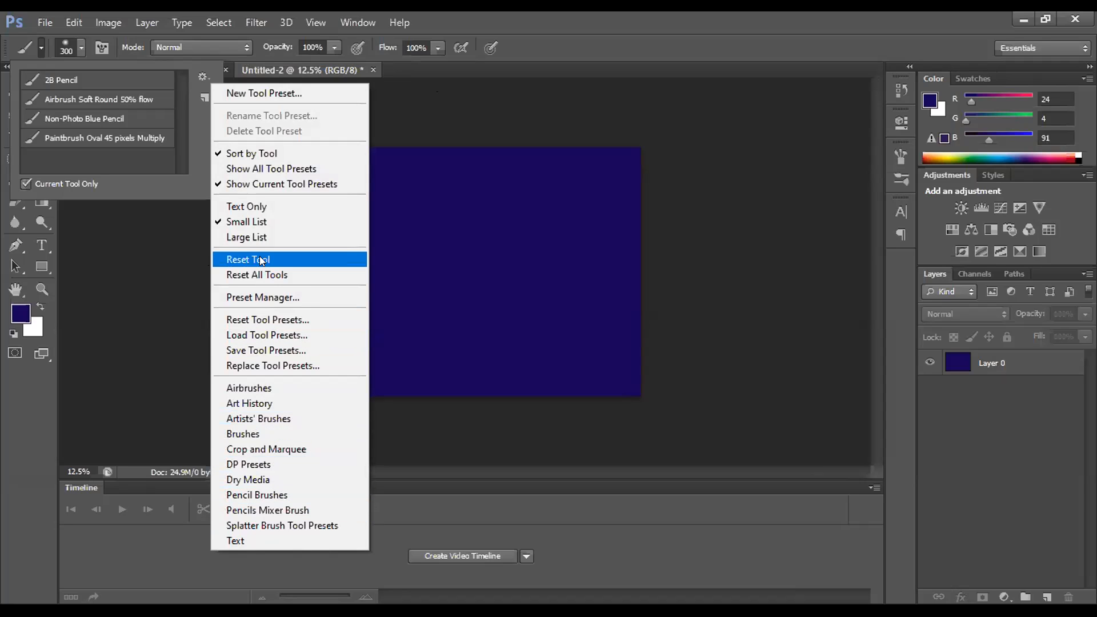
{"action": "left_click", "coordinate": [258, 273]}
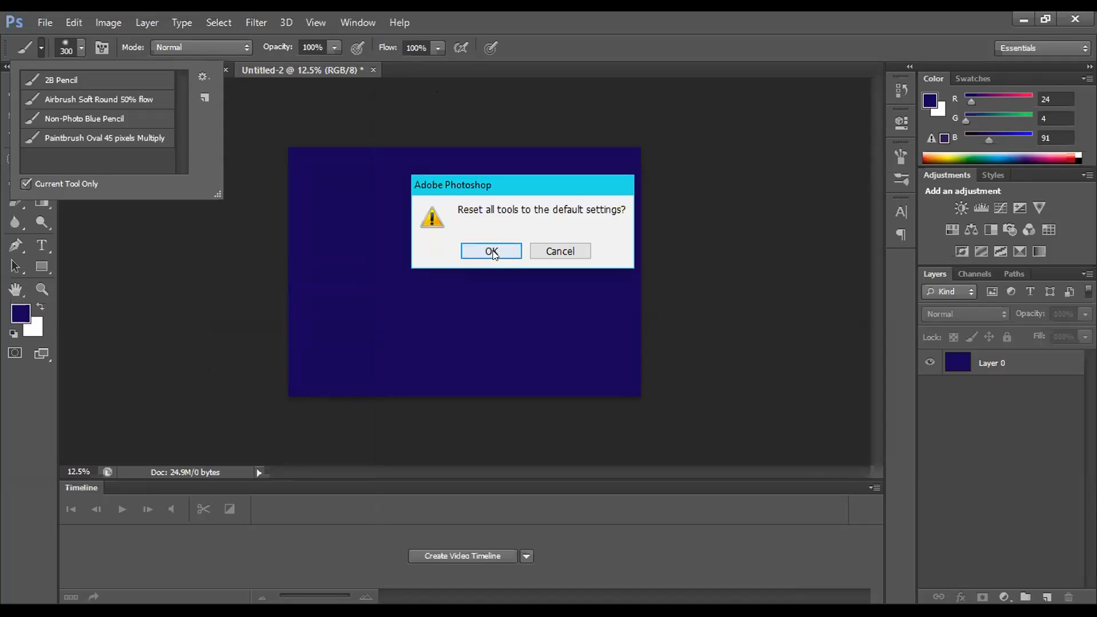
{"action": "left_click", "coordinate": [492, 251]}
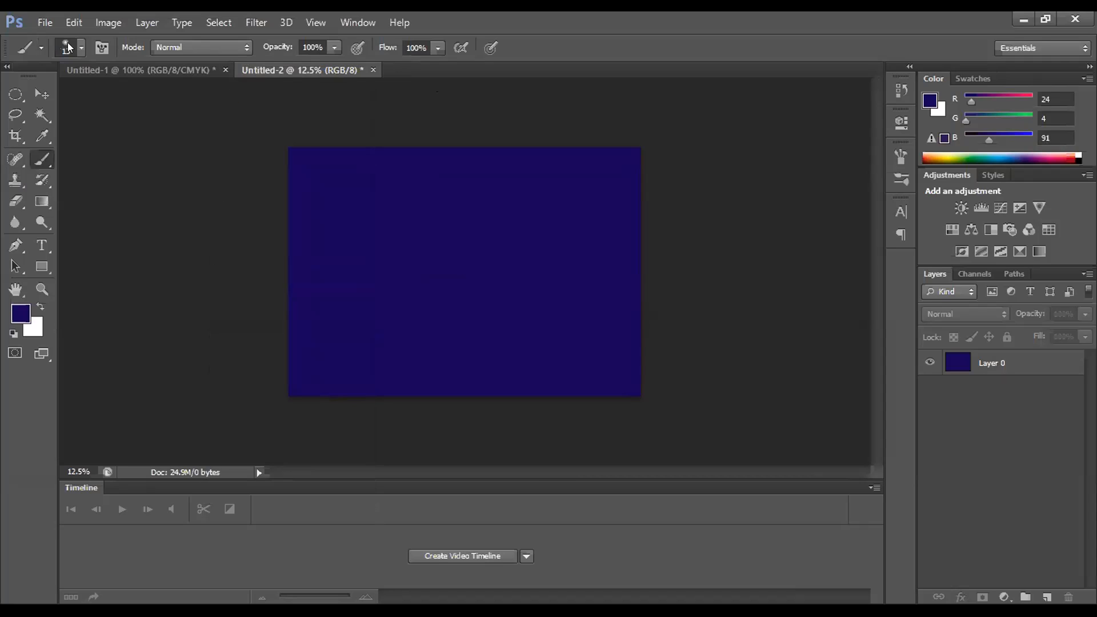
Step: Start loading tool presets and browse to the 20 Moon Ps Brushes abr vol.6 folder in Downloads > Compressed
{"action": "left_click", "coordinate": [201, 78]}
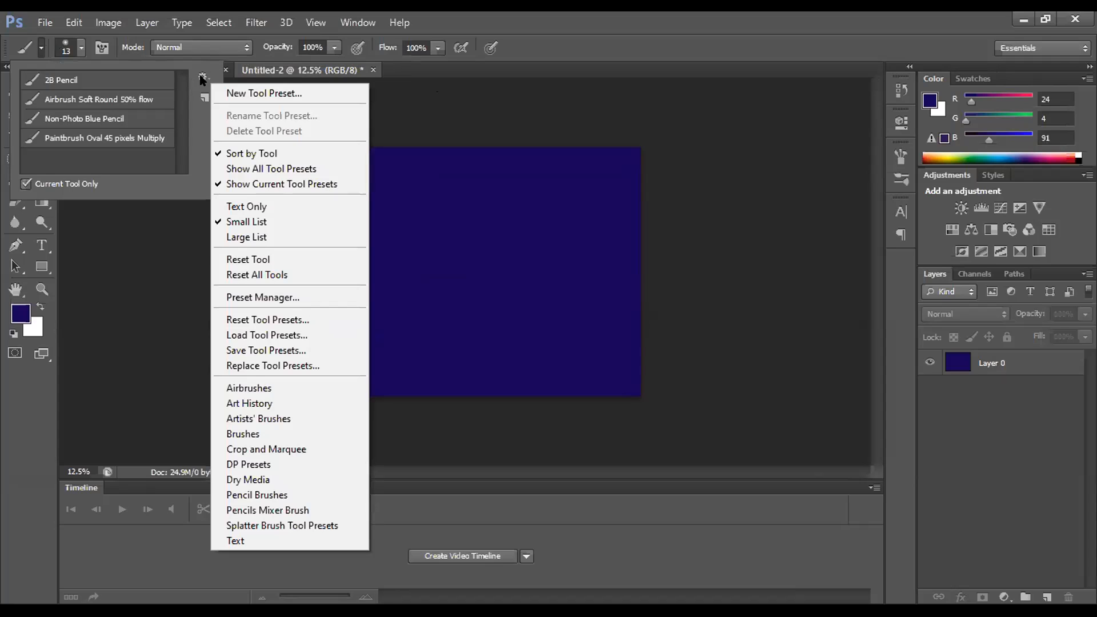
{"action": "left_click", "coordinate": [272, 335]}
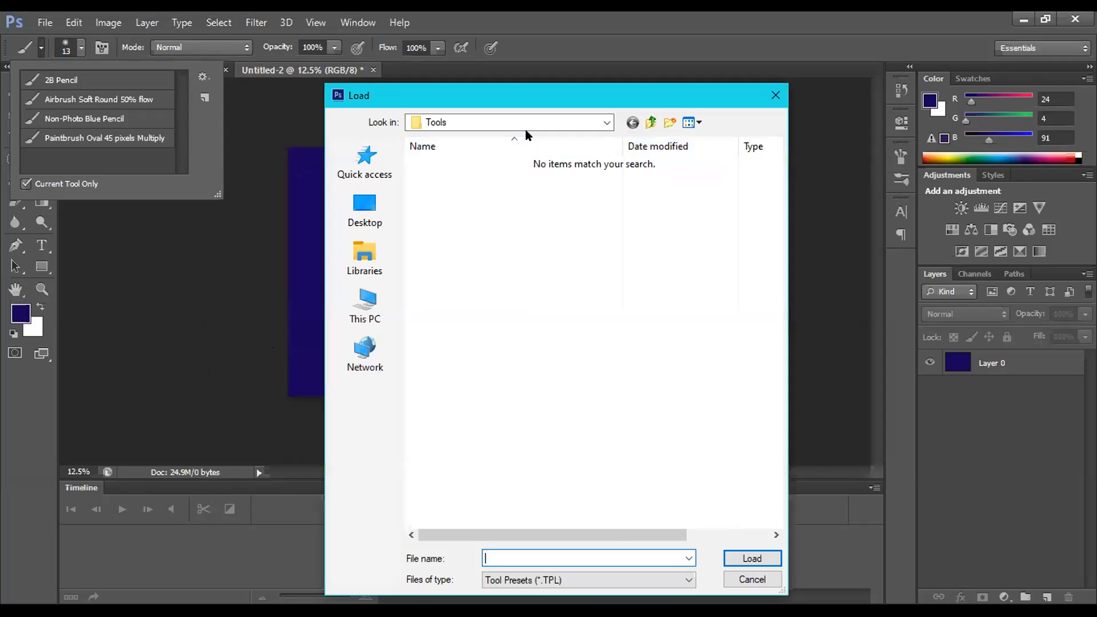
{"action": "left_click", "coordinate": [543, 122]}
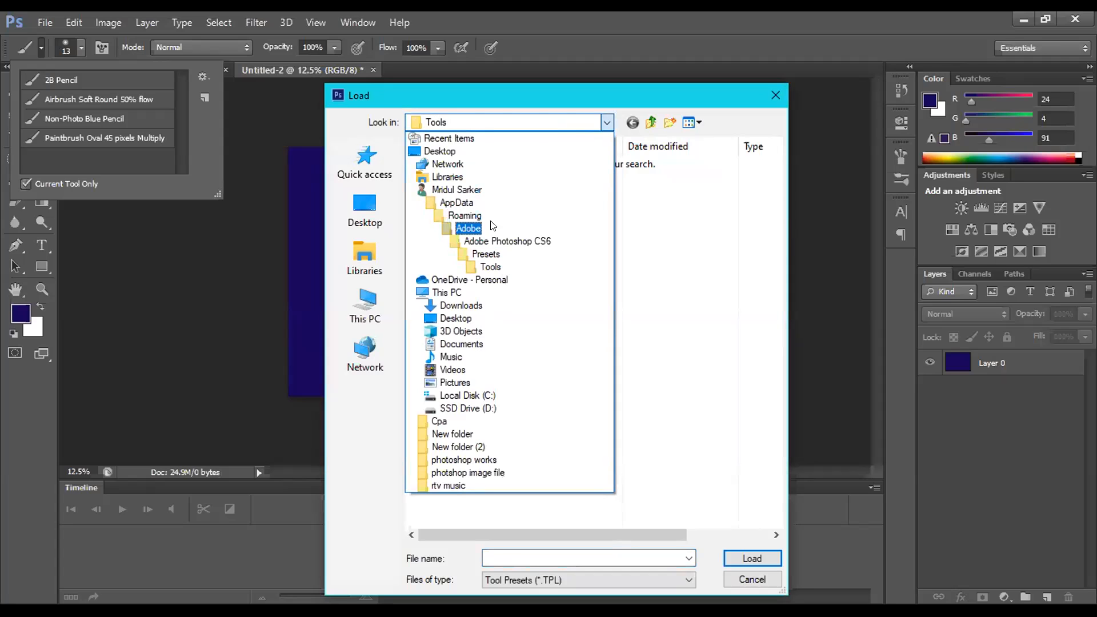
{"action": "left_click", "coordinate": [474, 318]}
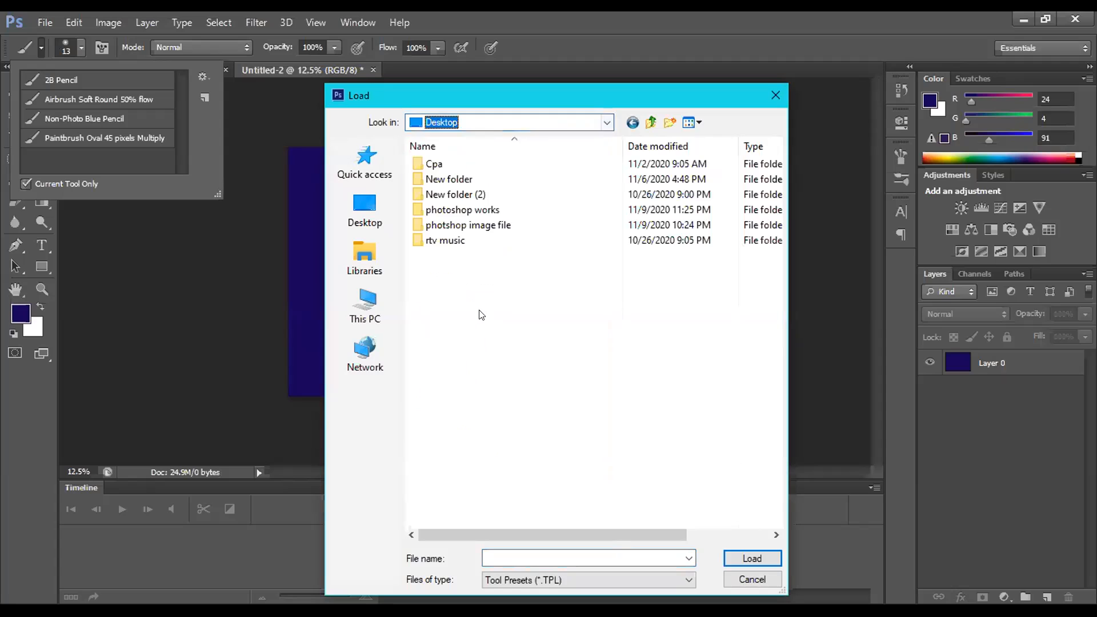
{"action": "left_click", "coordinate": [633, 124]}
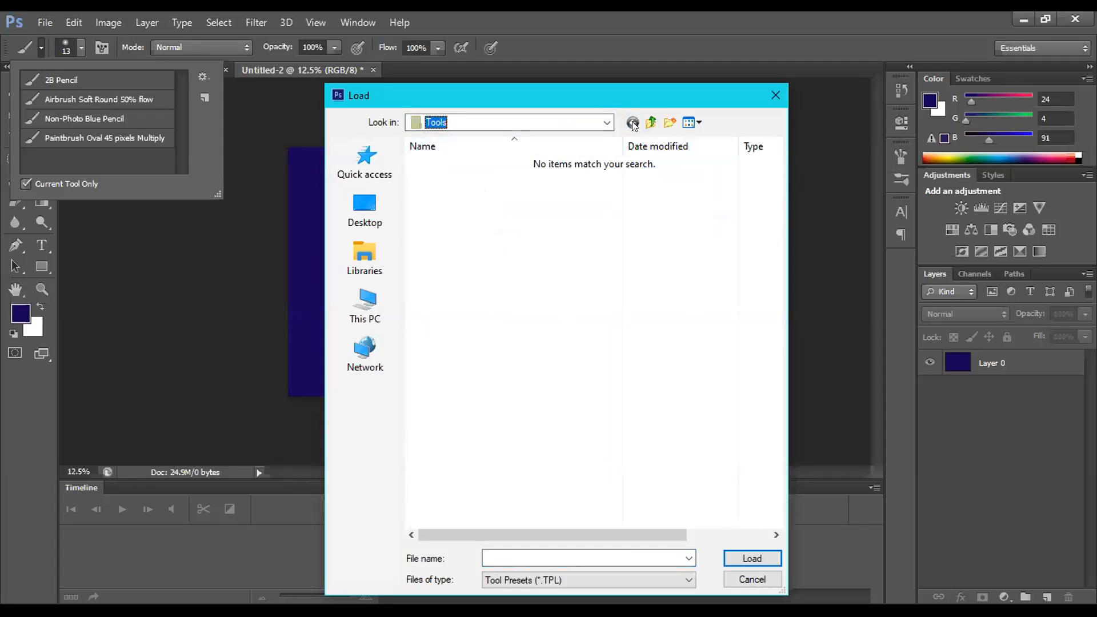
{"action": "left_click", "coordinate": [651, 122]}
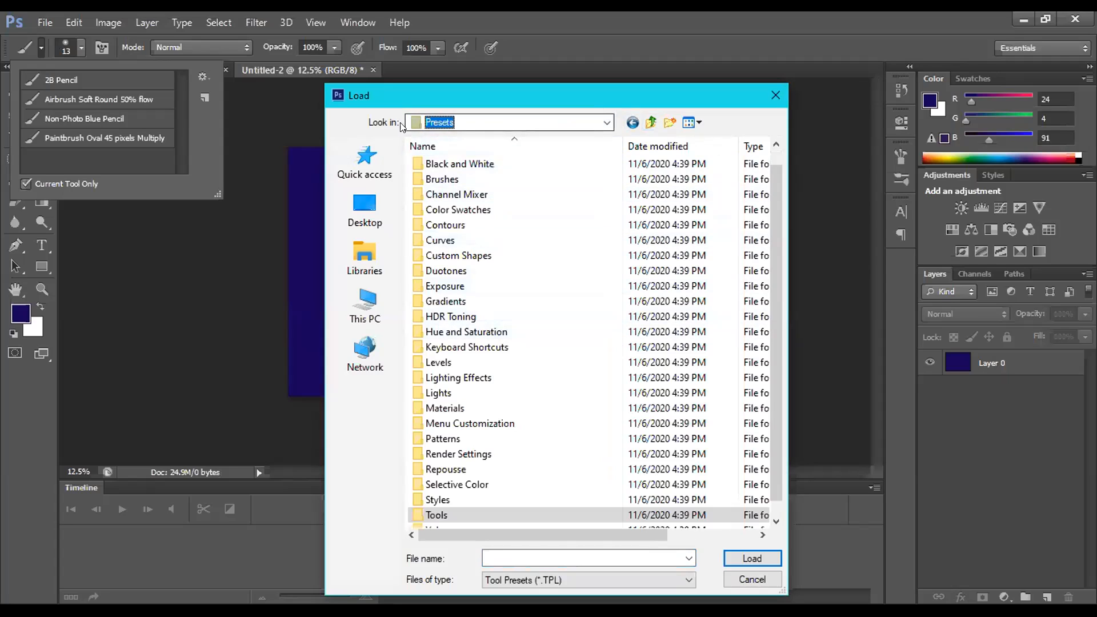
{"action": "left_click", "coordinate": [375, 200]}
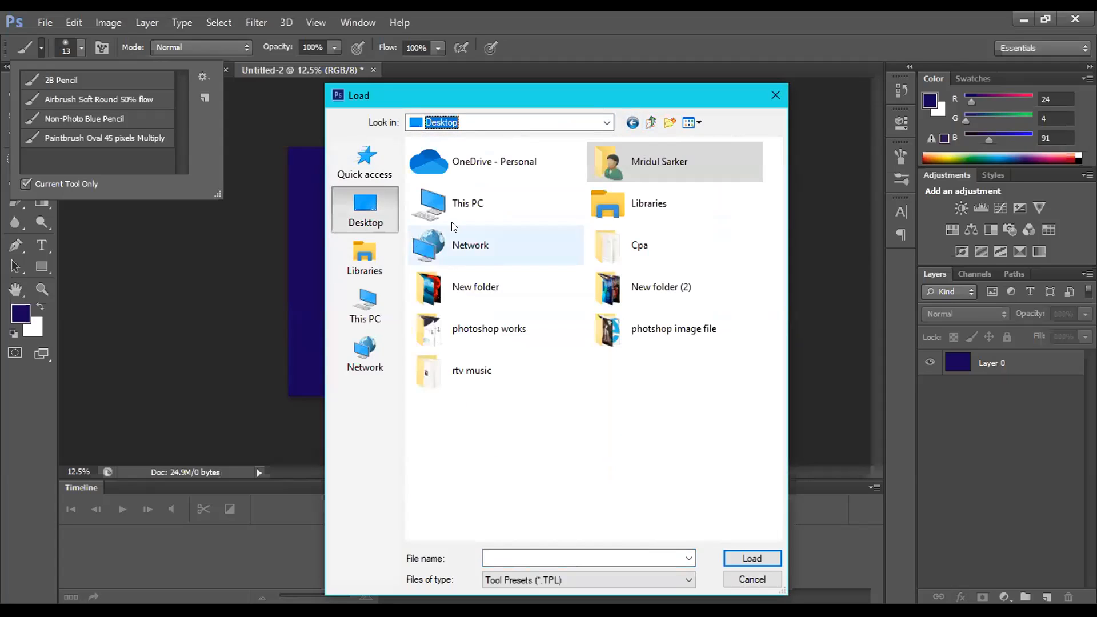
{"action": "left_click", "coordinate": [367, 306]}
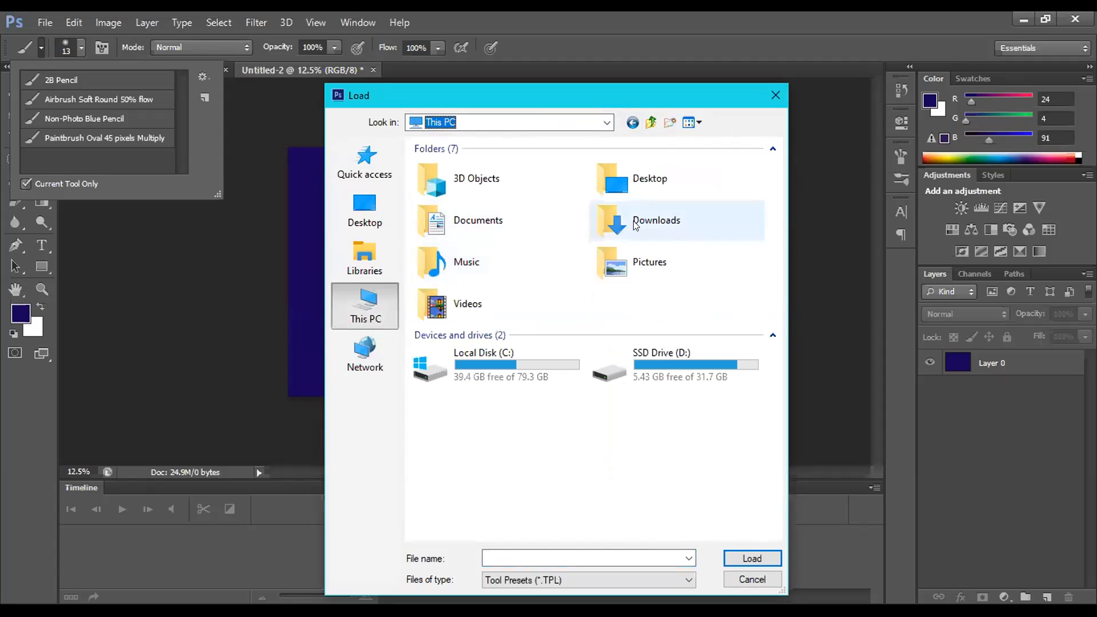
{"action": "double_click", "coordinate": [634, 220]}
{"action": "double_click", "coordinate": [505, 186]}
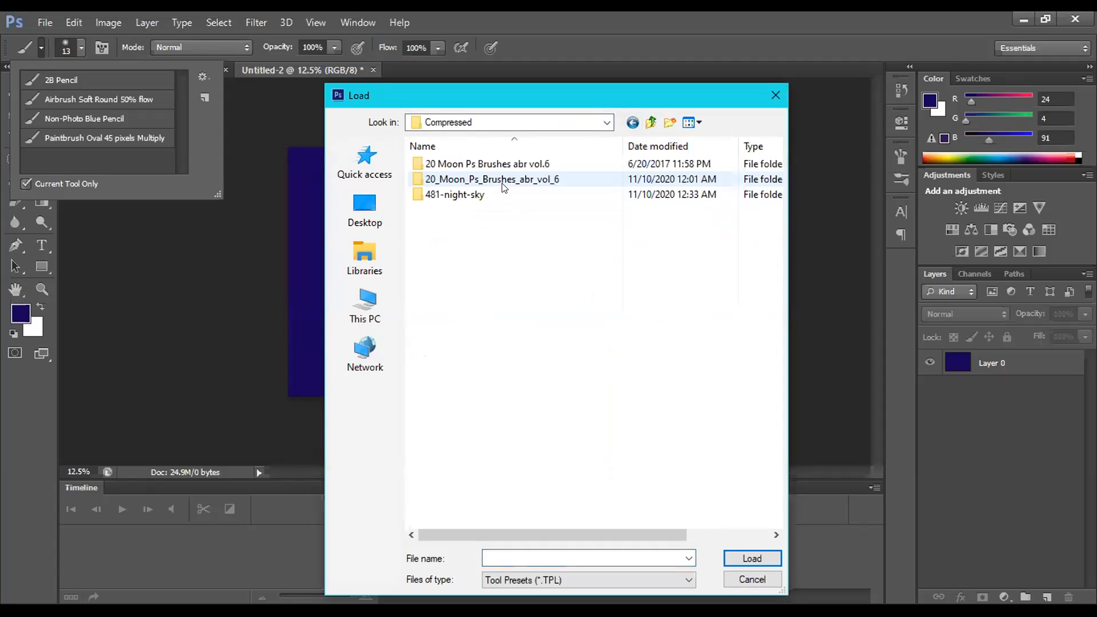
{"action": "double_click", "coordinate": [479, 162]}
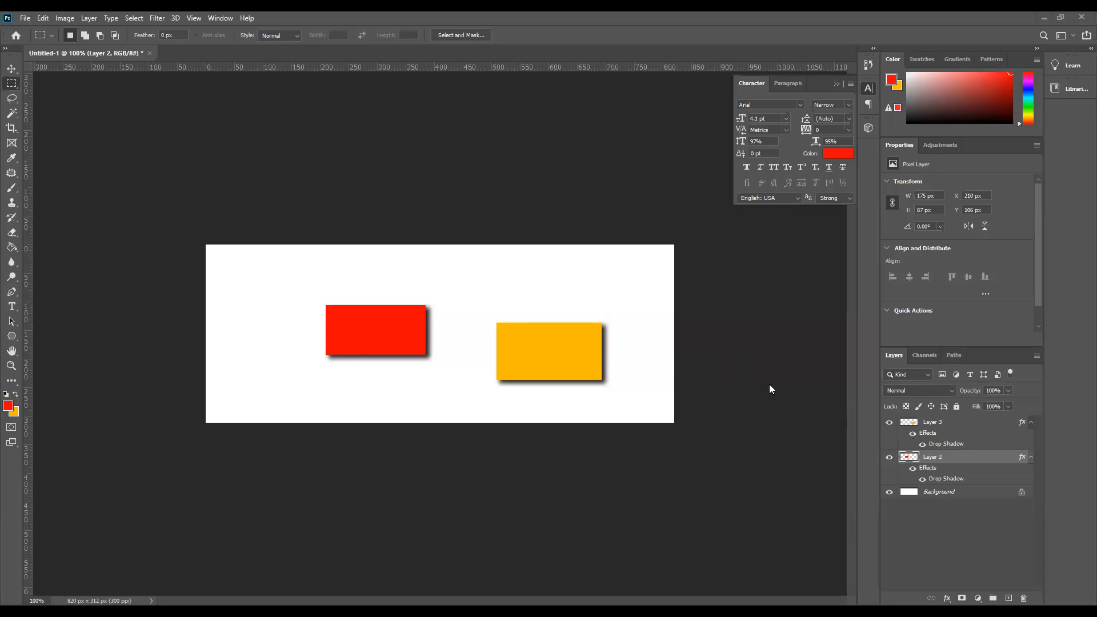
Step: Switch to the rectangles document and undo the drop shadows on Layer 3 and Layer 2
{"action": "key", "text": "ctrl+z"}
{"action": "key", "text": "ctrl+z"}
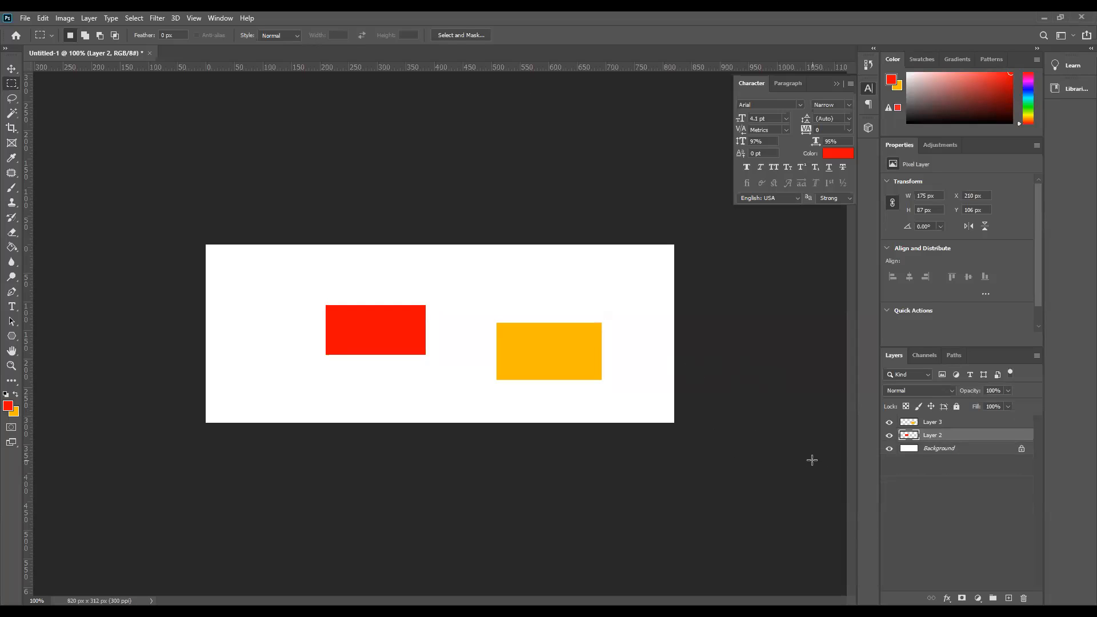
{"action": "right_click", "coordinate": [937, 433]}
{"action": "left_click", "coordinate": [977, 140]}
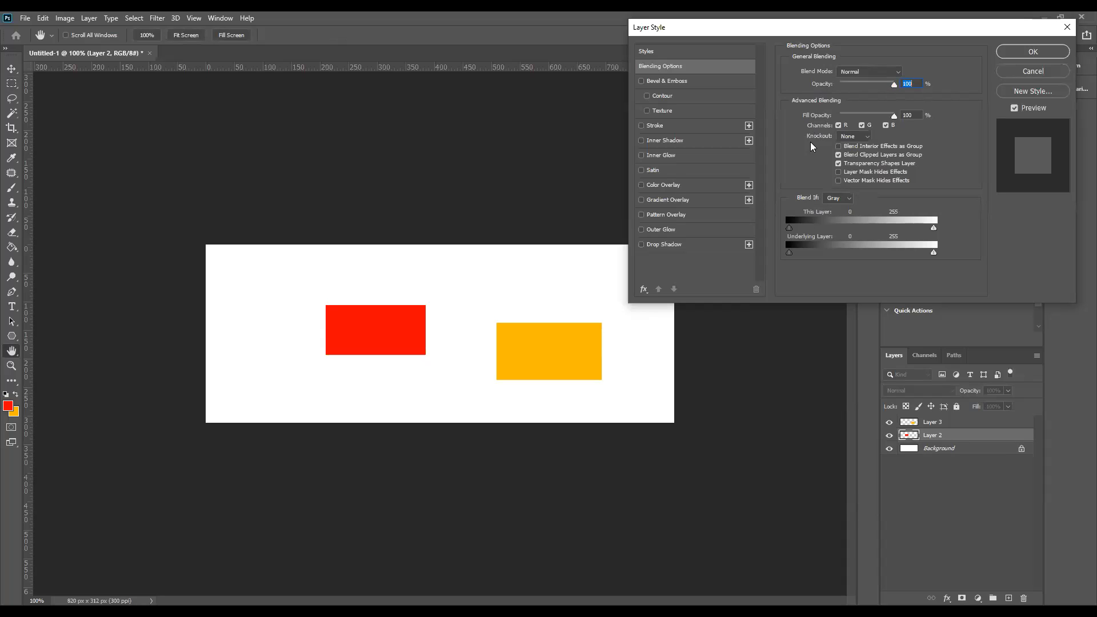
{"action": "left_click", "coordinate": [1066, 29]}
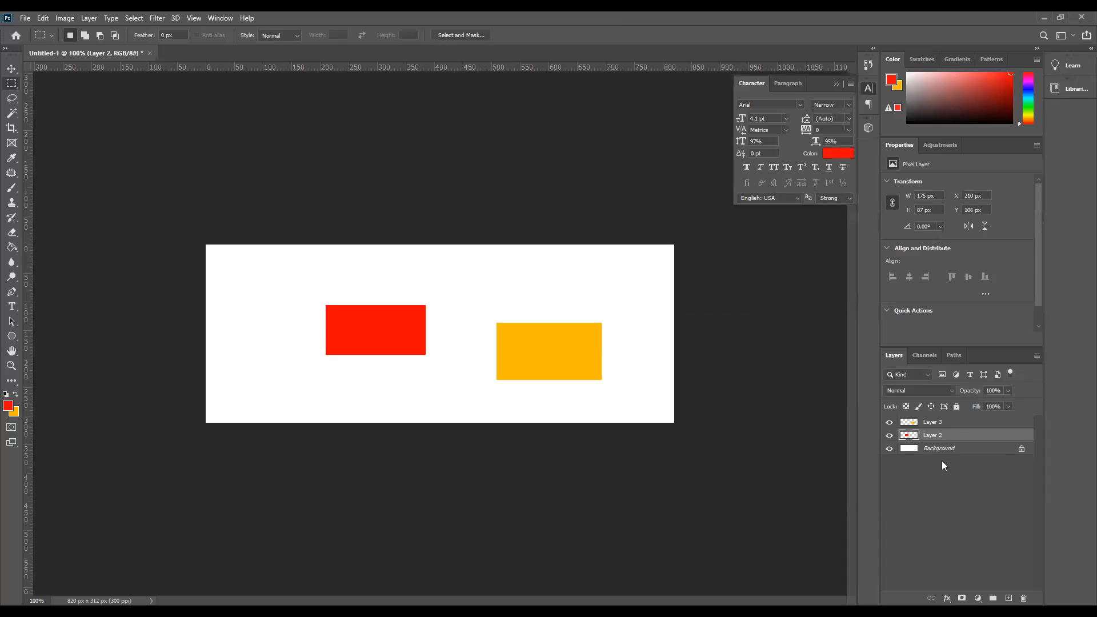
Step: Add a drop shadow to the red rectangle on Layer 2, switching Use Global Light off and back on
{"action": "right_click", "coordinate": [940, 432]}
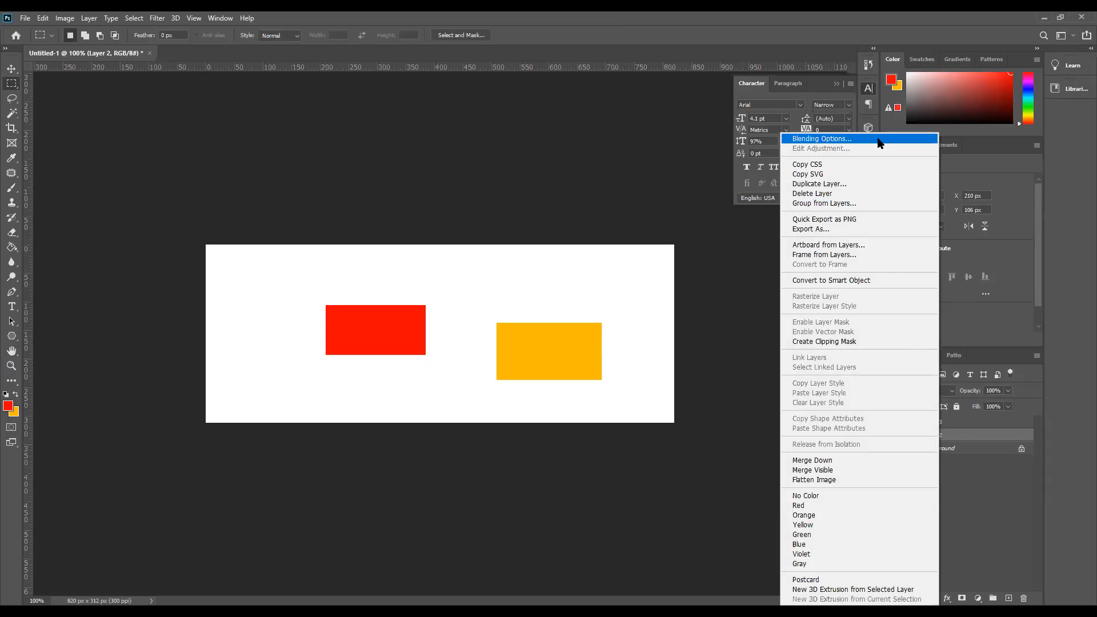
{"action": "left_click", "coordinate": [879, 141]}
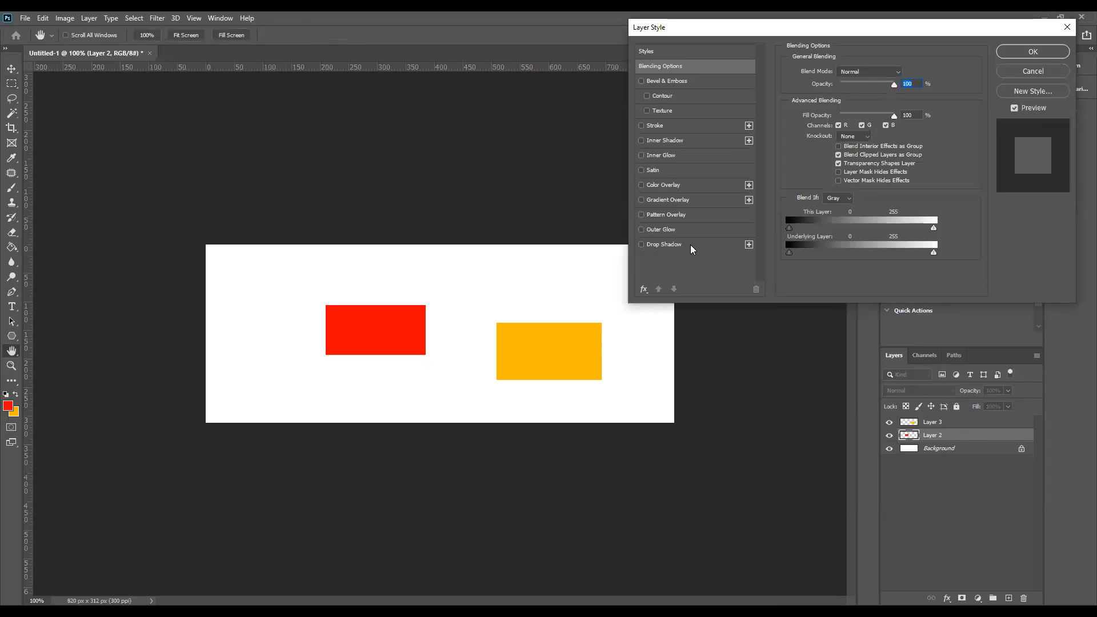
{"action": "left_click", "coordinate": [692, 248]}
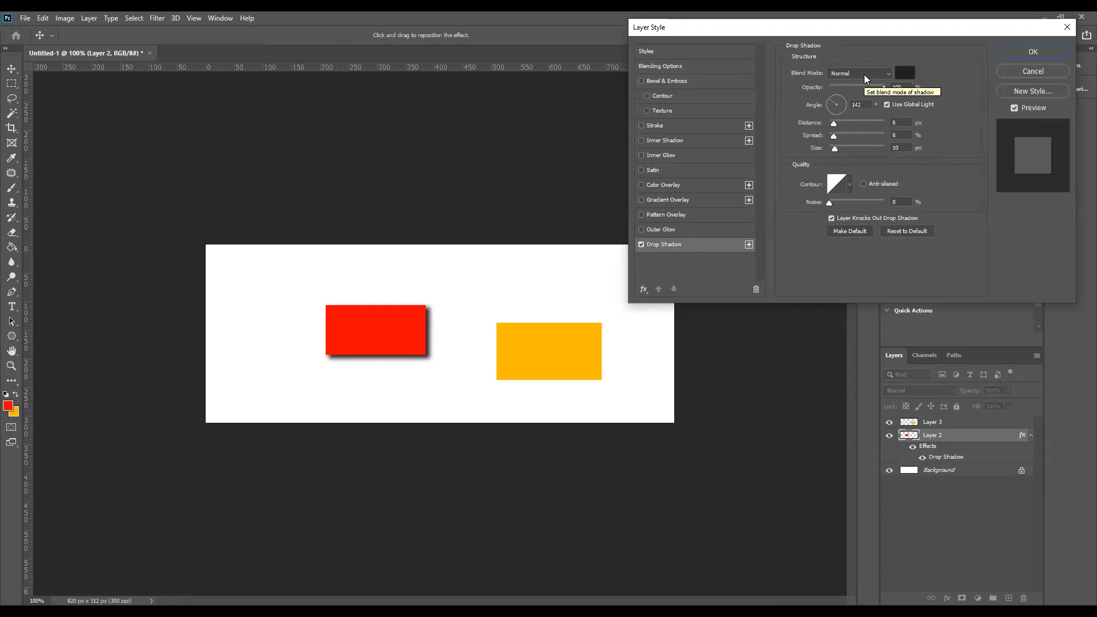
{"action": "left_click", "coordinate": [887, 105]}
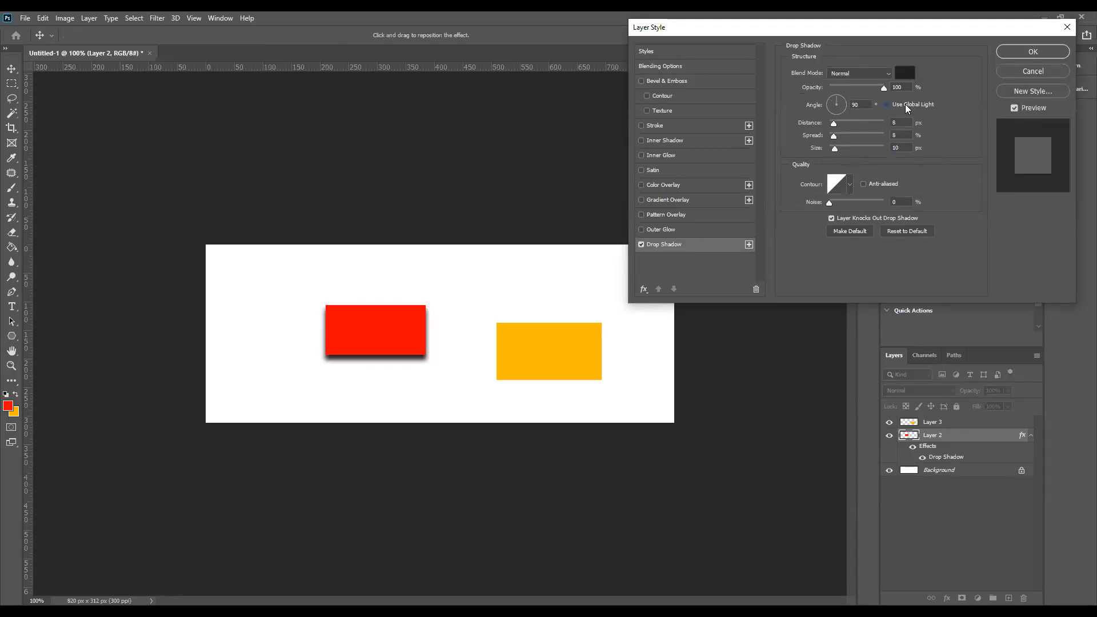
{"action": "left_click", "coordinate": [888, 106]}
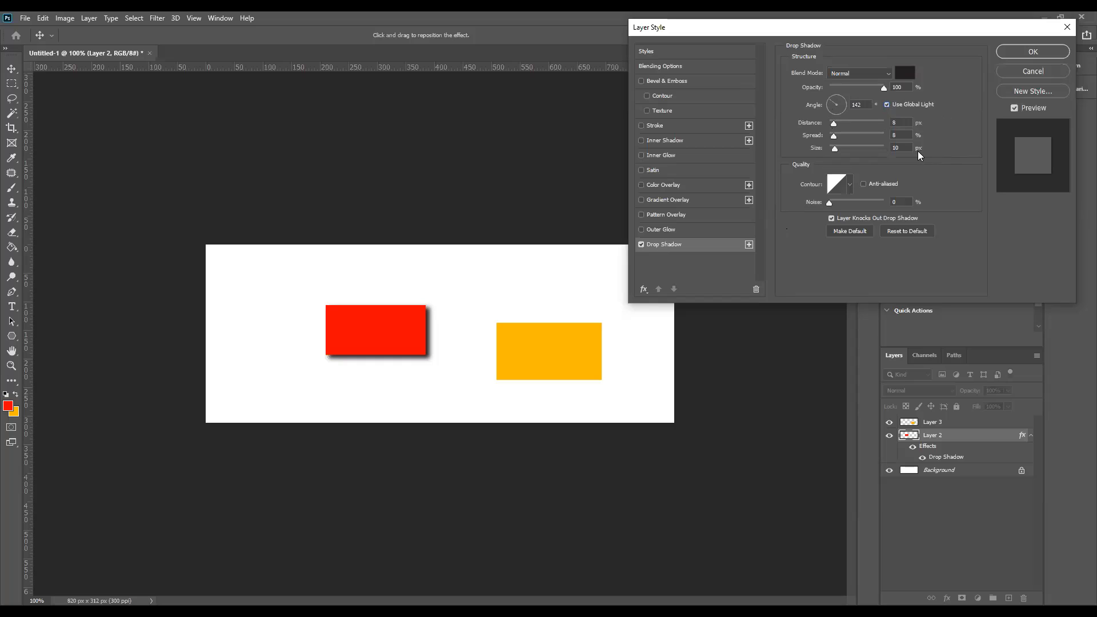
Step: Reset the red rectangle's drop shadow to its defaults, raise its opacity to 98%, and apply the style
{"action": "left_click", "coordinate": [907, 233]}
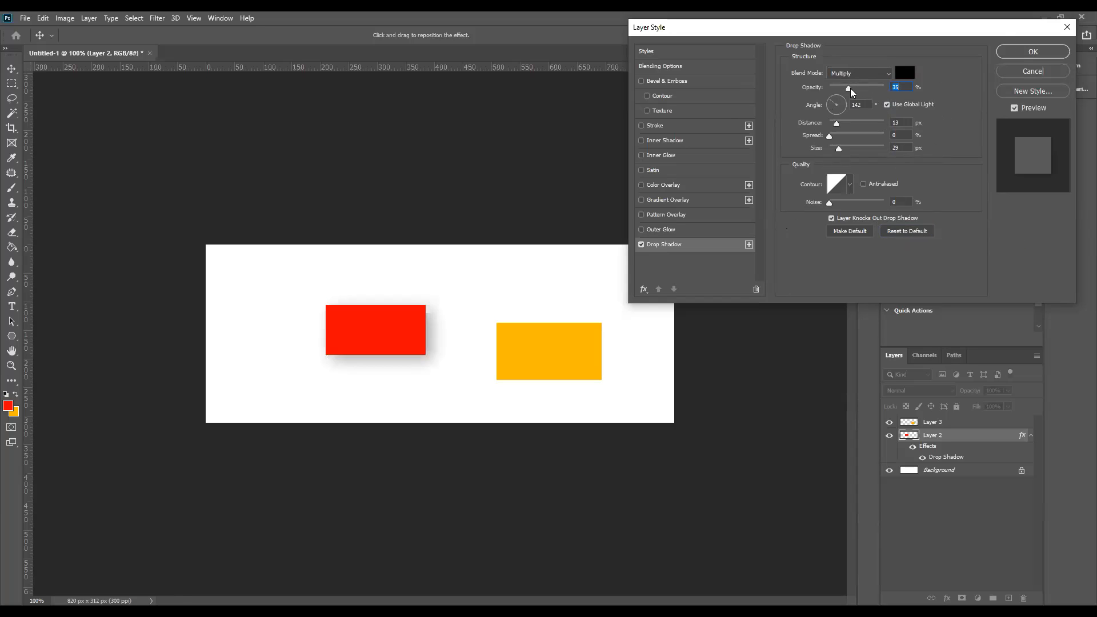
{"action": "left_click_drag", "start_coordinate": [849, 88], "coordinate": [884, 90]}
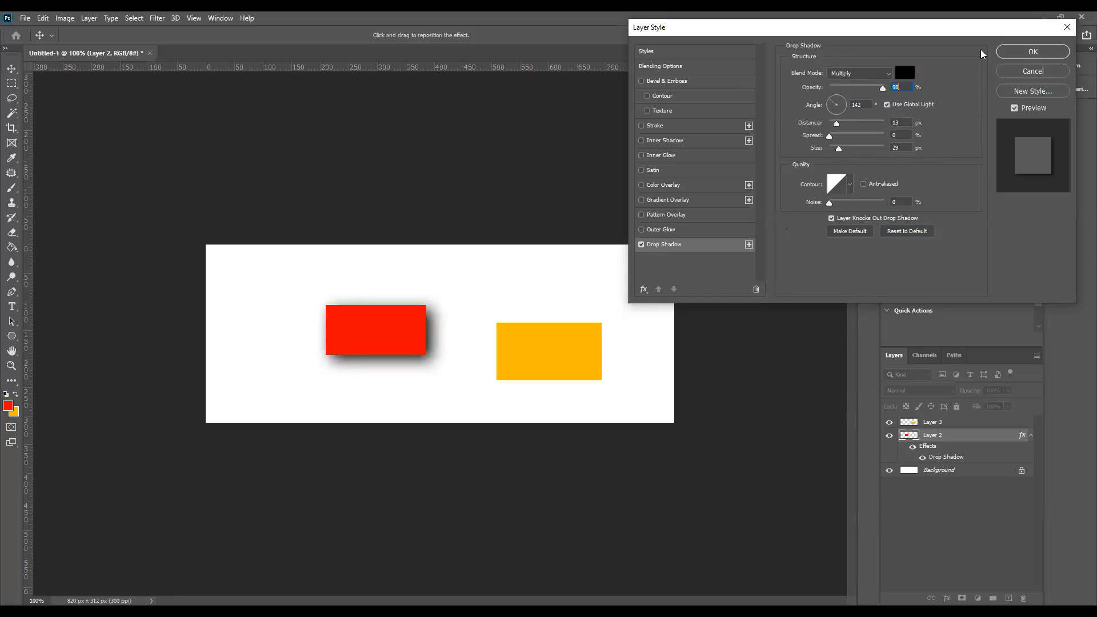
{"action": "left_click", "coordinate": [1027, 53]}
Step: Add a drop shadow to the yellow rectangle on Layer 3
{"action": "right_click", "coordinate": [959, 424]}
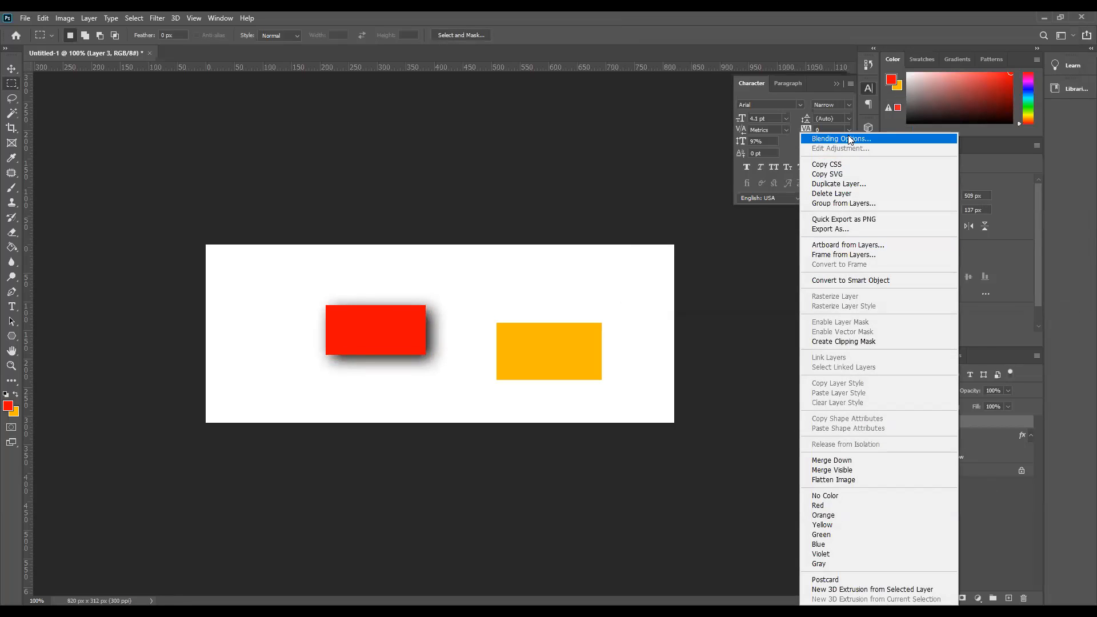
{"action": "left_click", "coordinate": [849, 138]}
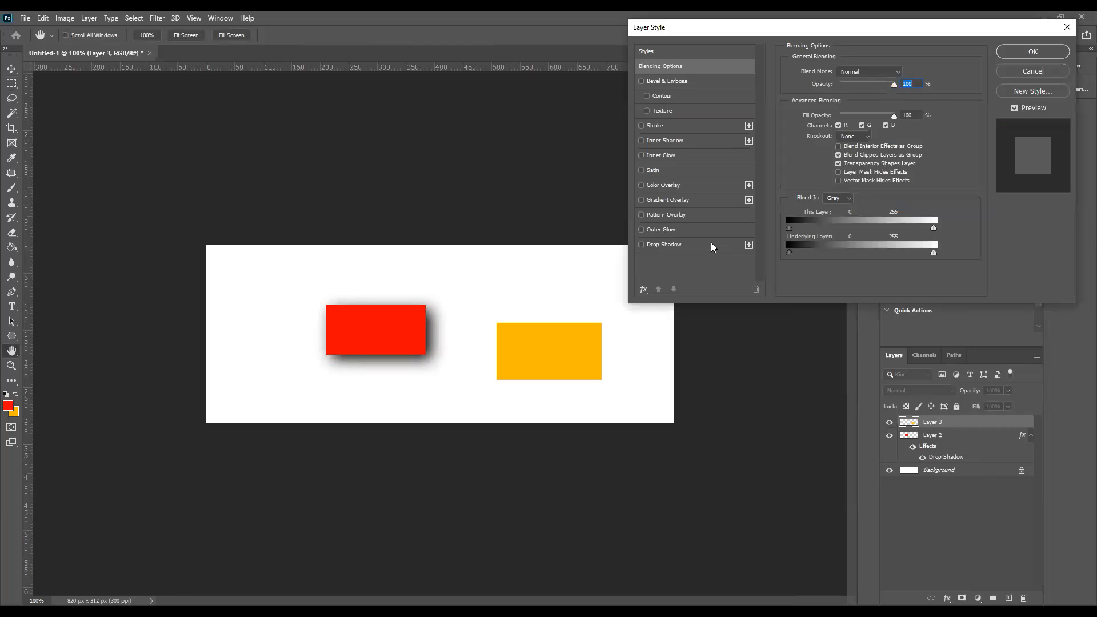
{"action": "left_click", "coordinate": [711, 245]}
Step: Swing the yellow rectangle's shadow angle back and forth with Use Global Light on, ending at 57°
{"action": "left_click_drag", "start_coordinate": [830, 110], "coordinate": [841, 100]}
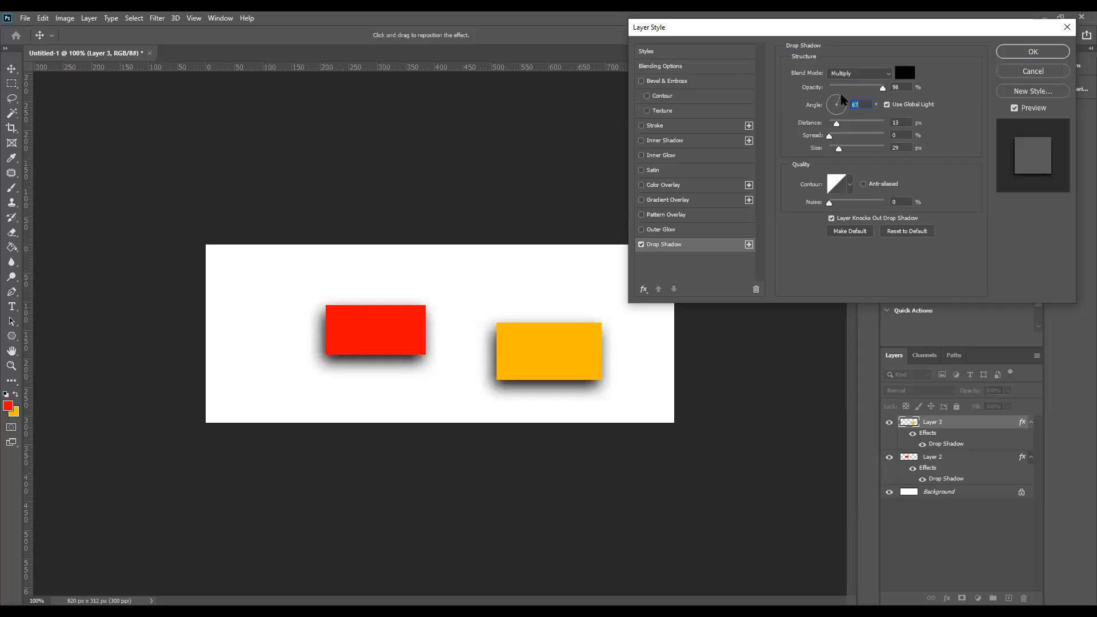
{"action": "left_click_drag", "start_coordinate": [841, 100], "coordinate": [831, 101]}
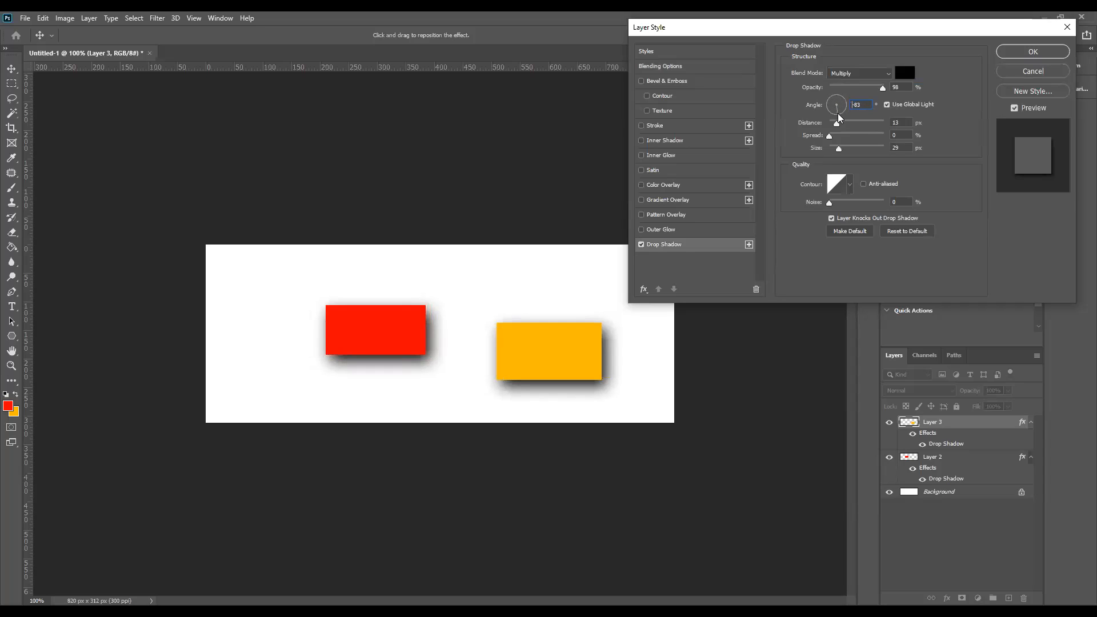
{"action": "left_click", "coordinate": [846, 95]}
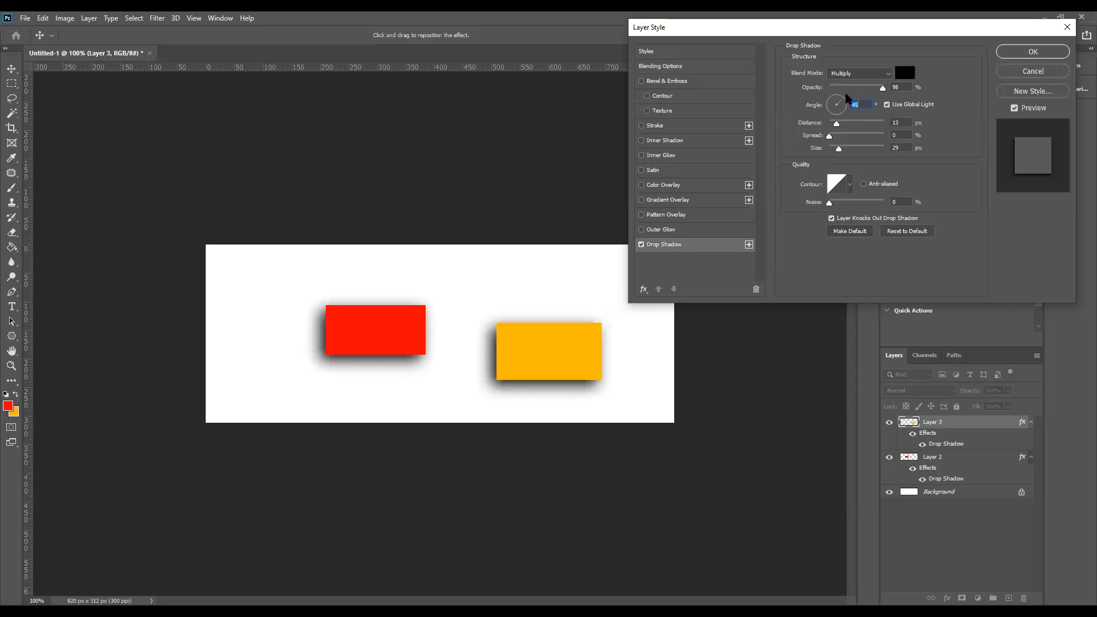
{"action": "left_click", "coordinate": [832, 103]}
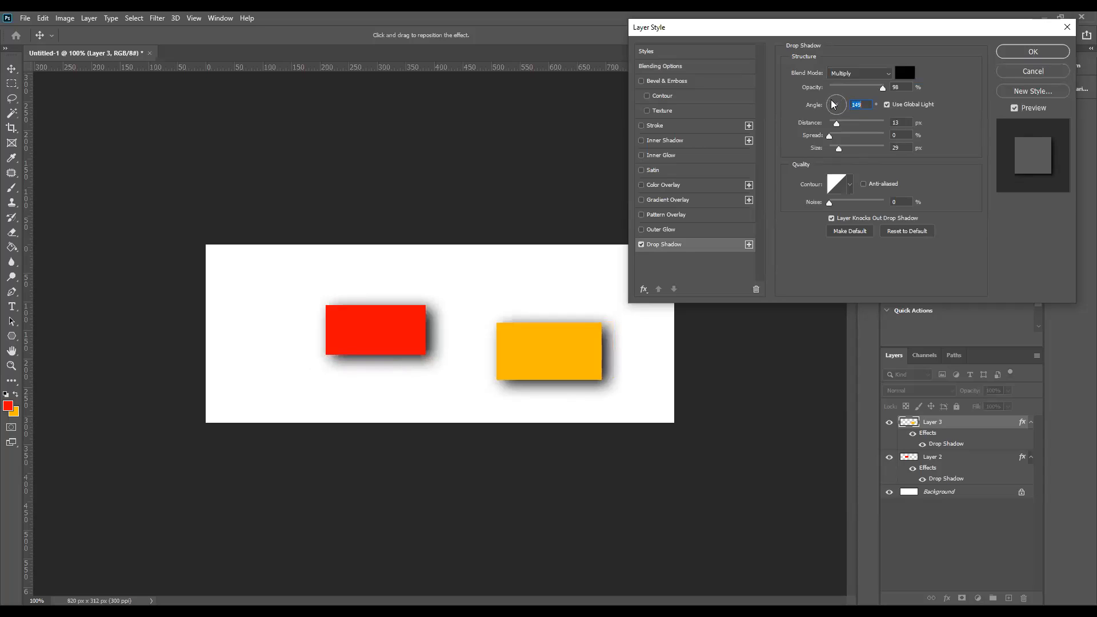
{"action": "left_click", "coordinate": [843, 98]}
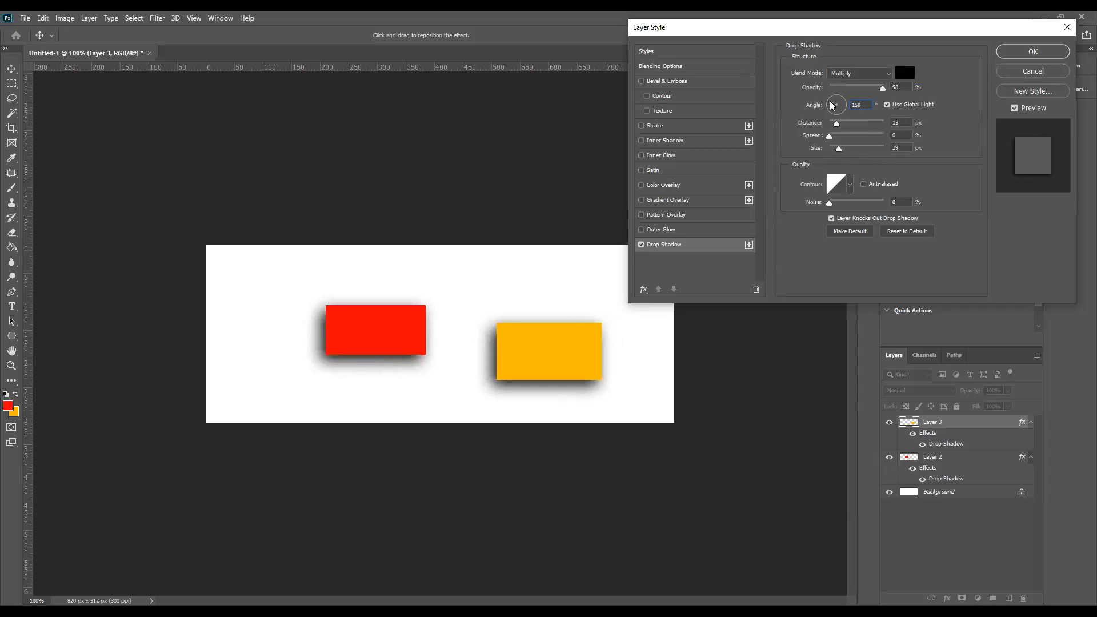
{"action": "left_click", "coordinate": [833, 103]}
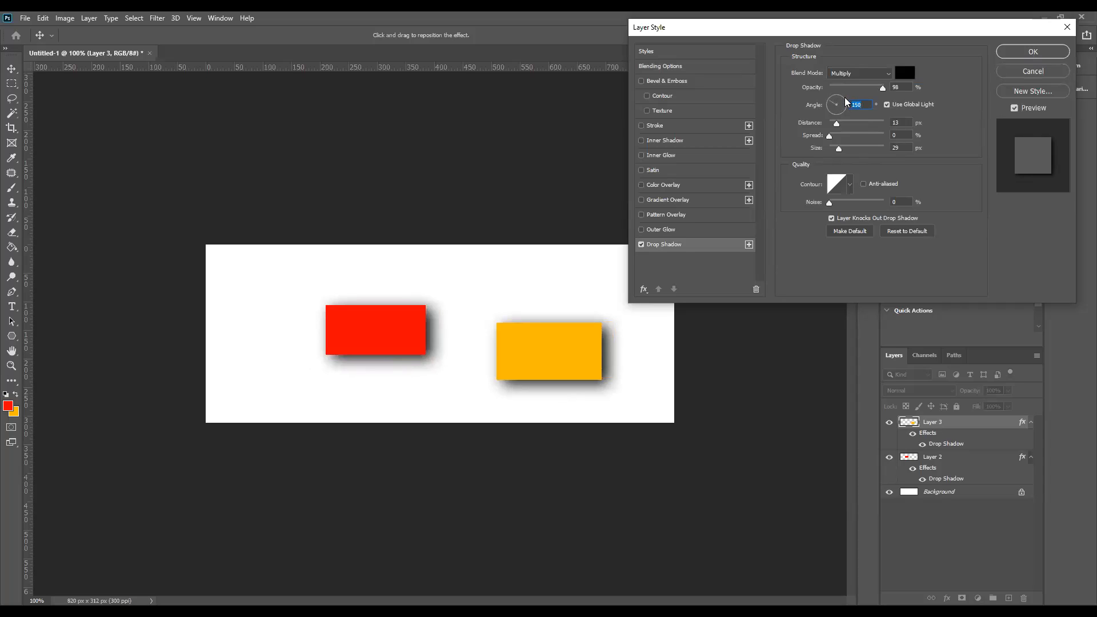
{"action": "left_click", "coordinate": [845, 101]}
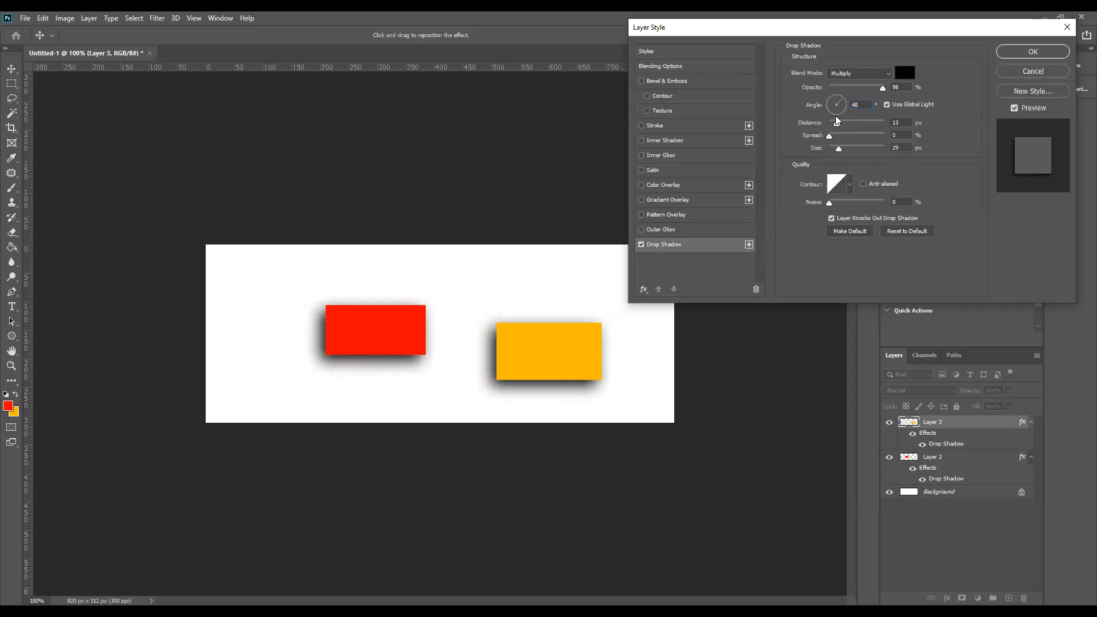
{"action": "left_click", "coordinate": [828, 102]}
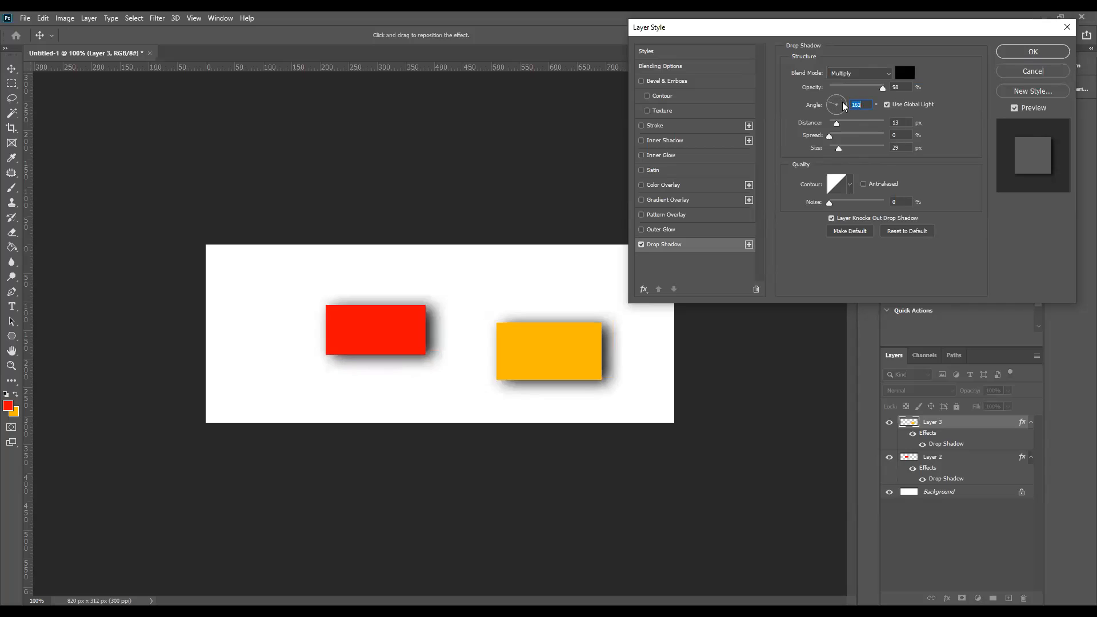
{"action": "left_click", "coordinate": [846, 106]}
{"action": "left_click", "coordinate": [831, 106]}
{"action": "left_click", "coordinate": [845, 99]}
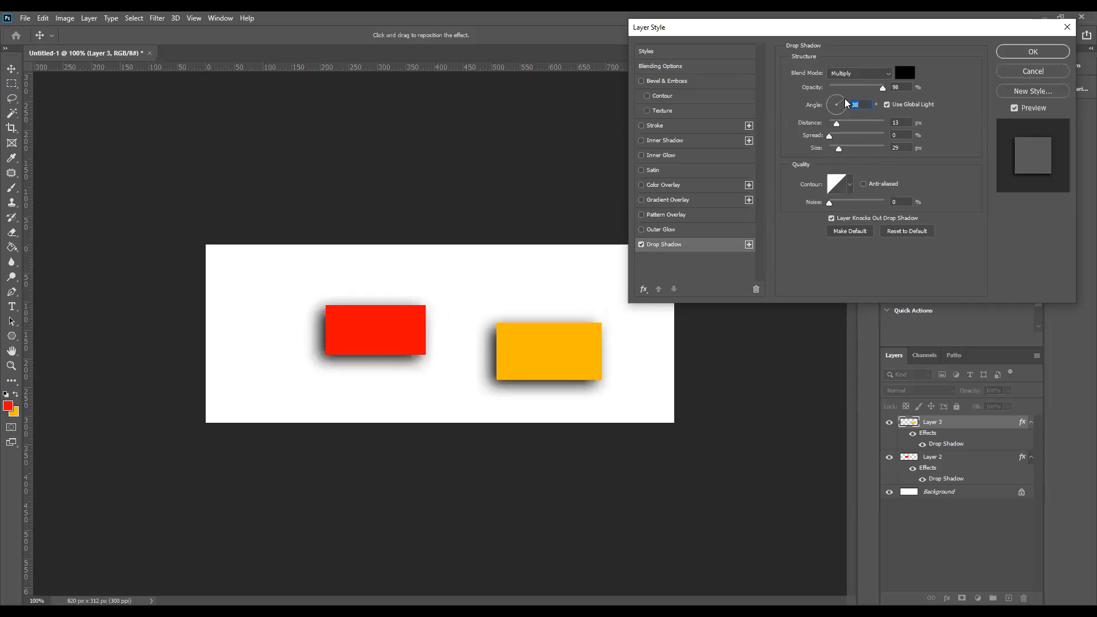
{"action": "left_click", "coordinate": [832, 106]}
{"action": "left_click", "coordinate": [843, 103]}
{"action": "left_click", "coordinate": [833, 104]}
{"action": "left_click", "coordinate": [838, 104]}
{"action": "left_click", "coordinate": [831, 102]}
{"action": "left_click", "coordinate": [841, 103]}
{"action": "left_click", "coordinate": [831, 102]}
{"action": "left_click", "coordinate": [841, 104]}
{"action": "left_click", "coordinate": [830, 106]}
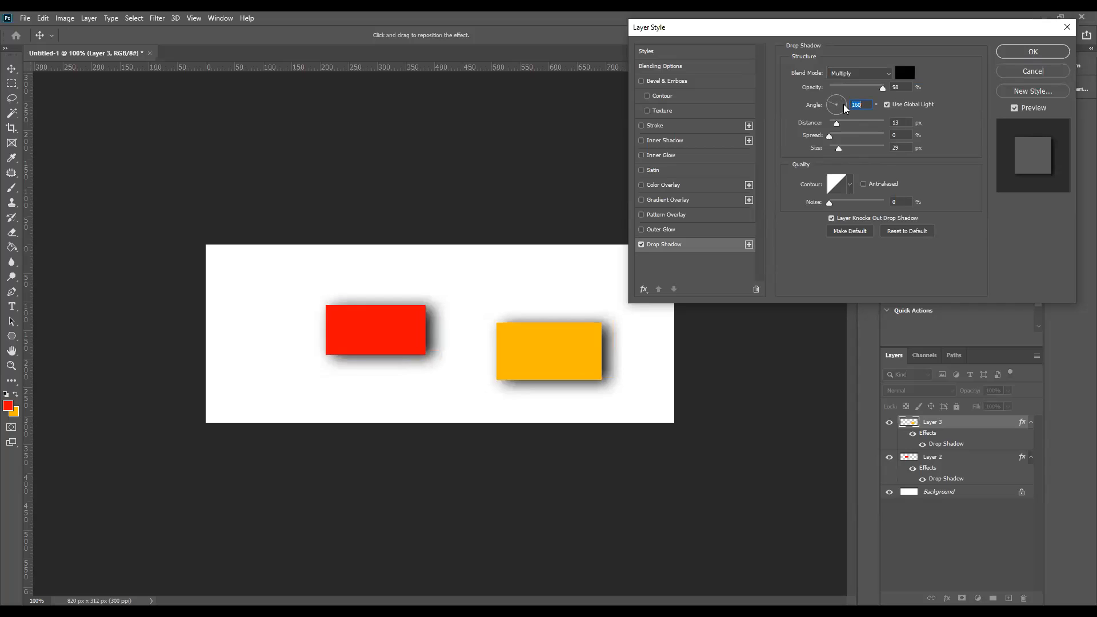
{"action": "left_click", "coordinate": [843, 106]}
{"action": "left_click", "coordinate": [830, 102]}
{"action": "left_click", "coordinate": [841, 102]}
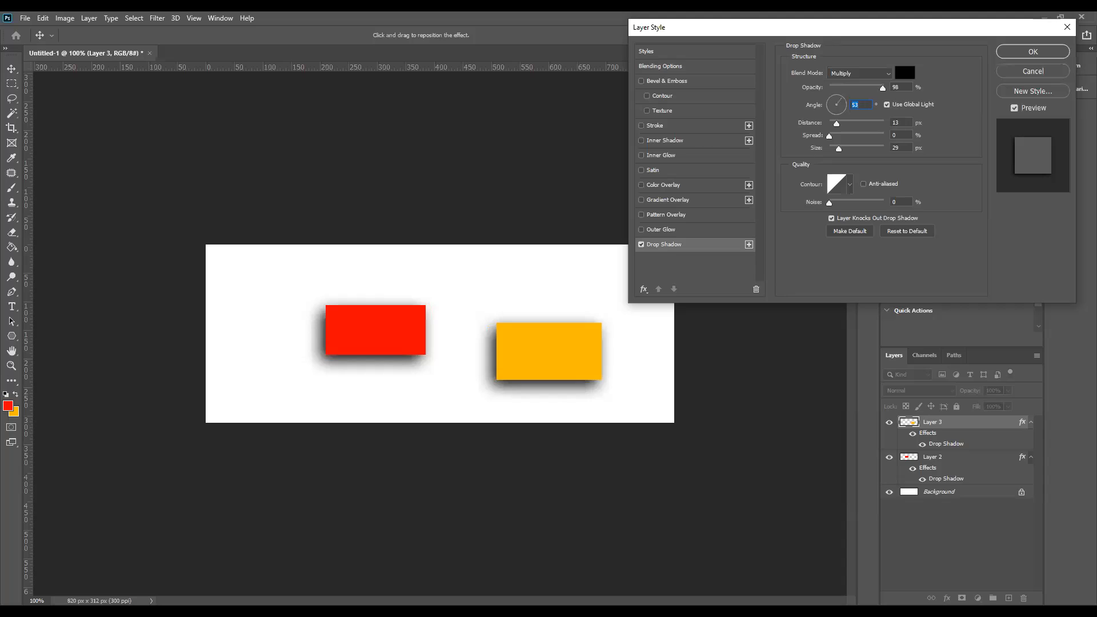
{"action": "left_click", "coordinate": [830, 101]}
{"action": "left_click", "coordinate": [842, 99]}
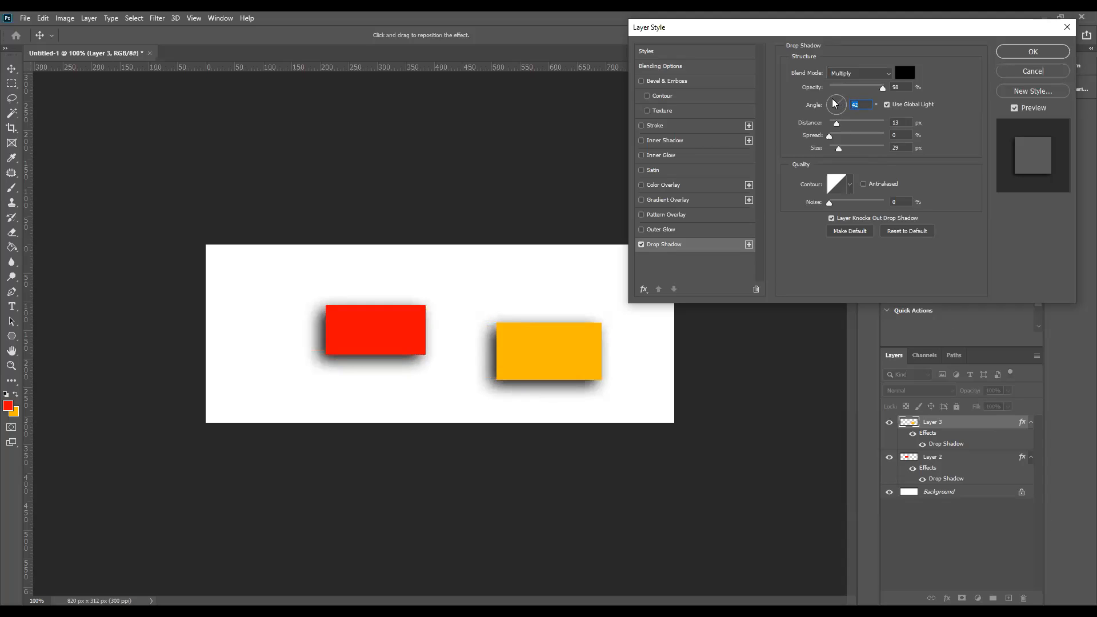
{"action": "left_click", "coordinate": [833, 98]}
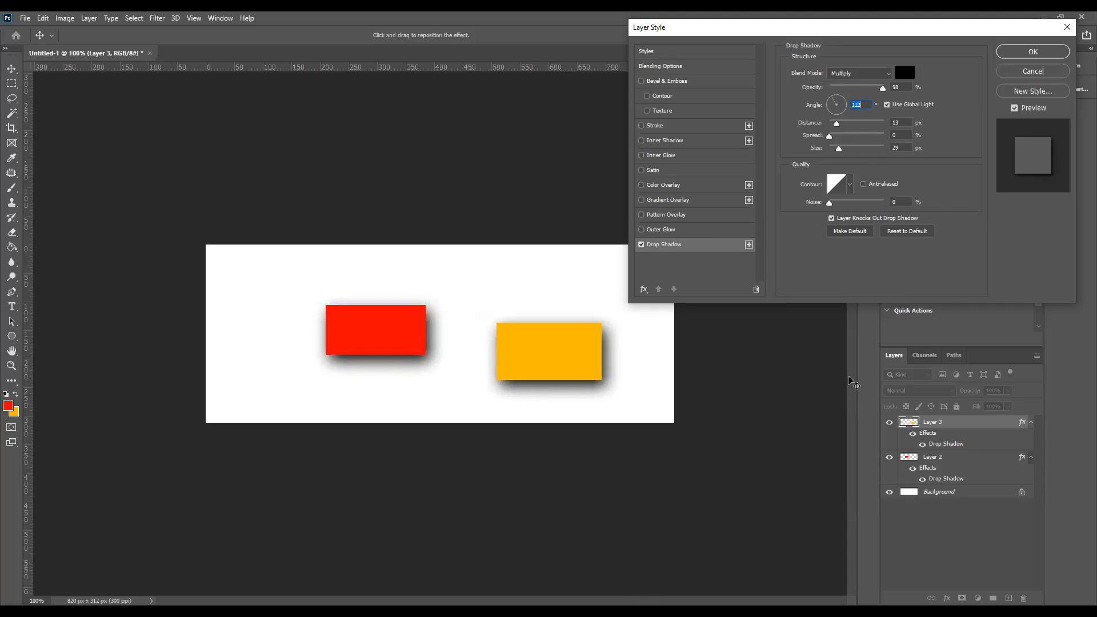
{"action": "left_click_drag", "start_coordinate": [835, 112], "coordinate": [841, 101]}
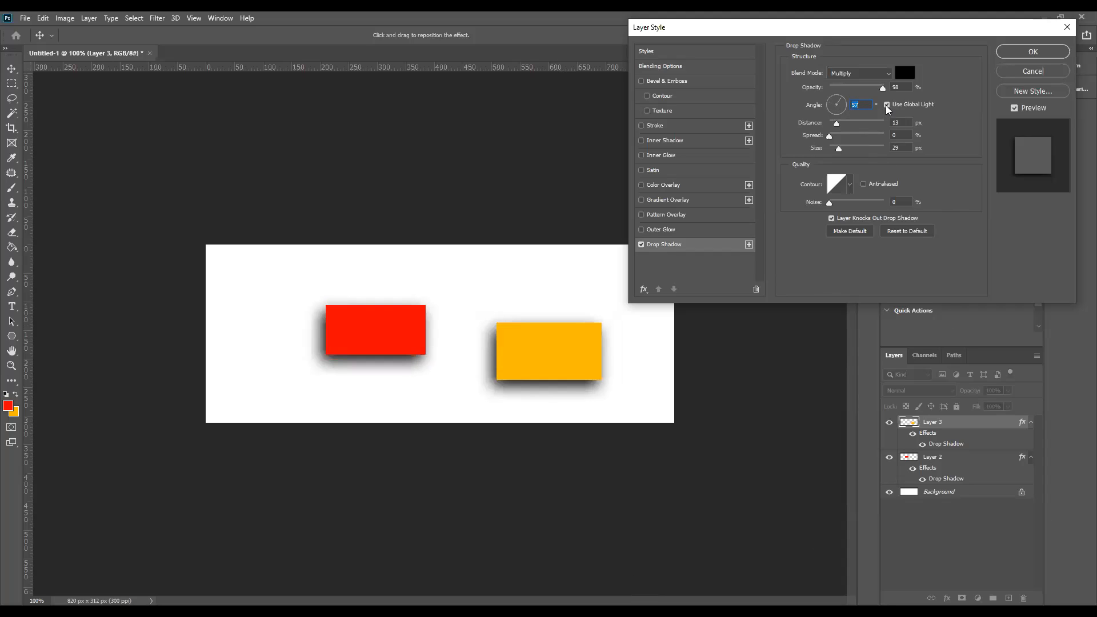
Step: Turn off Use Global Light for the yellow rectangle's drop shadow and swing its angle repeatedly between about 45° and 165°
{"action": "type", "text": "90"}
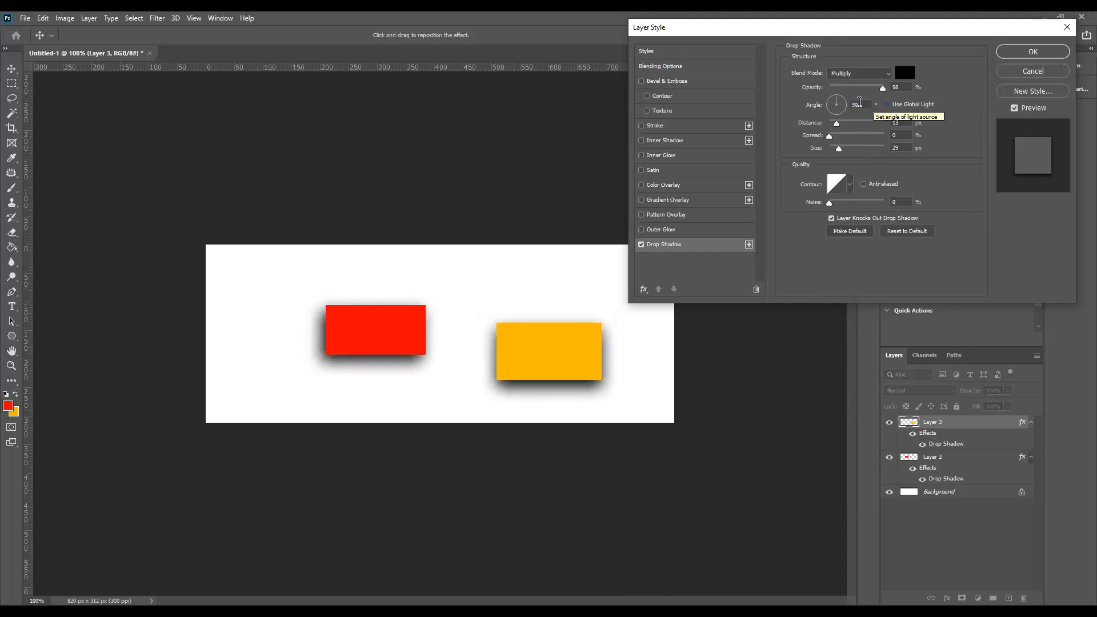
{"action": "left_click", "coordinate": [833, 105]}
{"action": "mouse_move", "coordinate": [833, 107]}
{"action": "left_mouse_down"}
{"action": "mouse_move", "coordinate": [846, 106]}
{"action": "mouse_move", "coordinate": [830, 105]}
{"action": "left_mouse_up"}
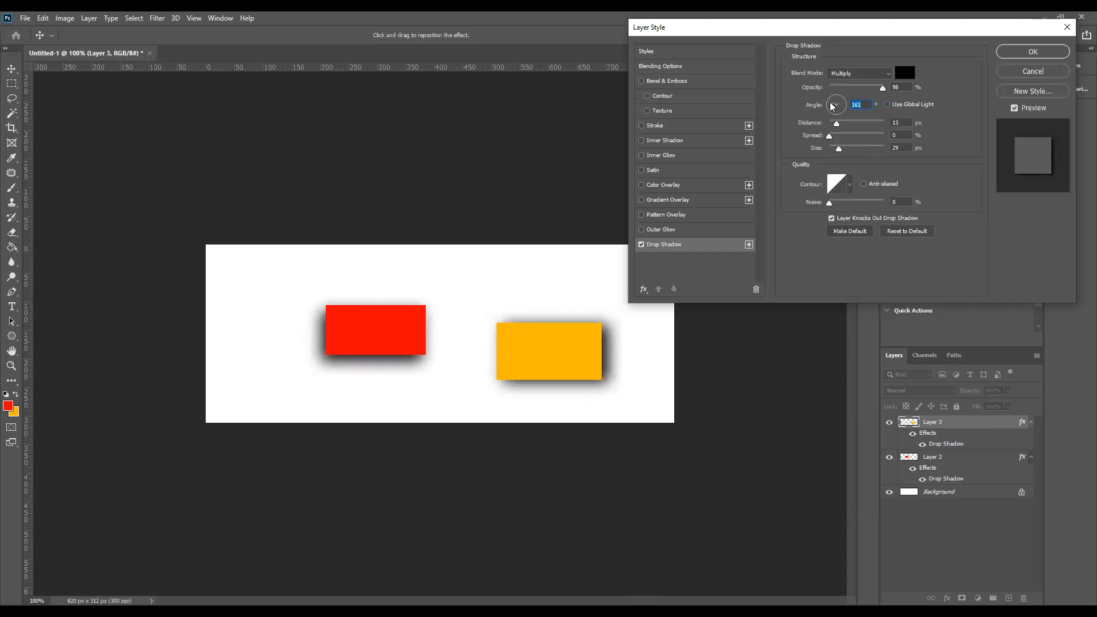
{"action": "left_click", "coordinate": [841, 104]}
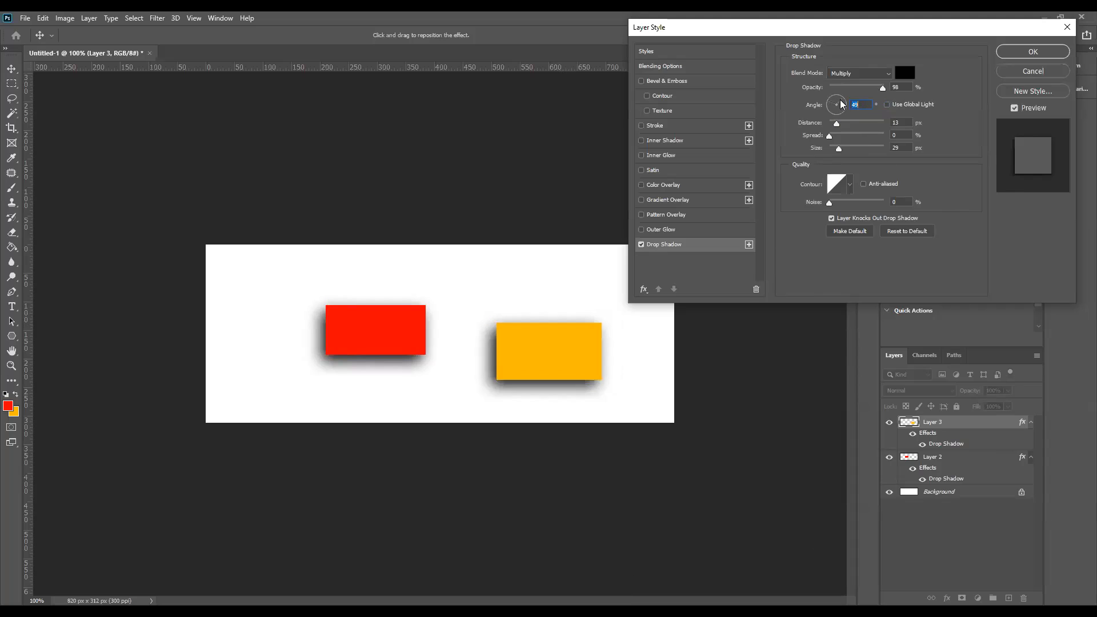
{"action": "left_click", "coordinate": [832, 107]}
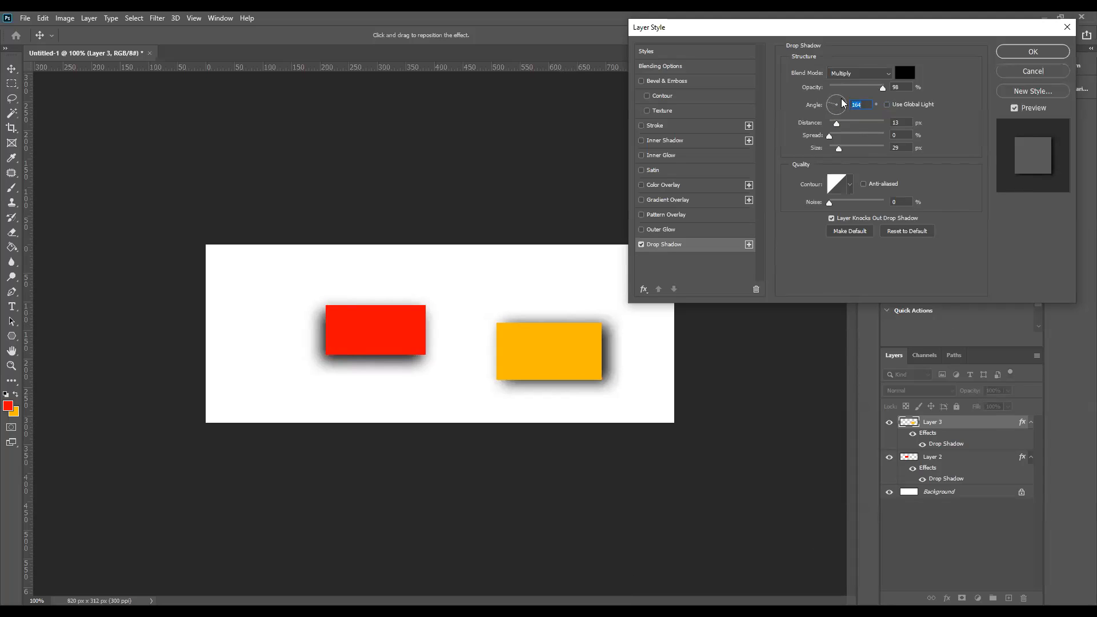
{"action": "left_click", "coordinate": [846, 99]}
{"action": "left_click", "coordinate": [830, 103]}
{"action": "left_click", "coordinate": [846, 98]}
{"action": "left_click", "coordinate": [831, 106]}
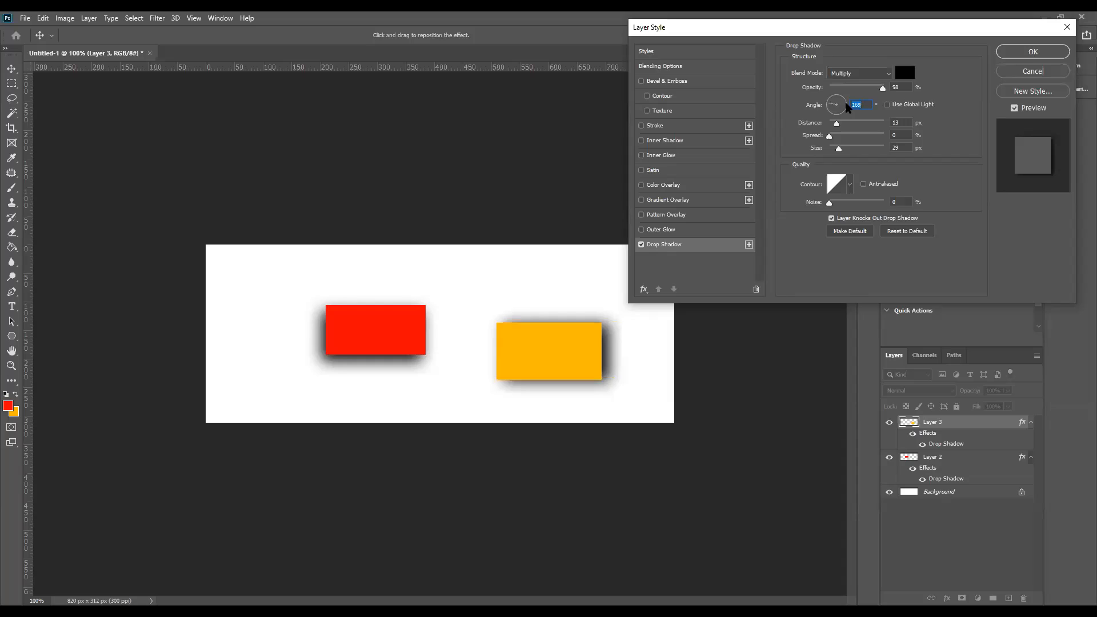
{"action": "left_click", "coordinate": [847, 102]}
{"action": "left_click", "coordinate": [834, 106]}
{"action": "left_click", "coordinate": [845, 102]}
{"action": "left_click", "coordinate": [831, 104]}
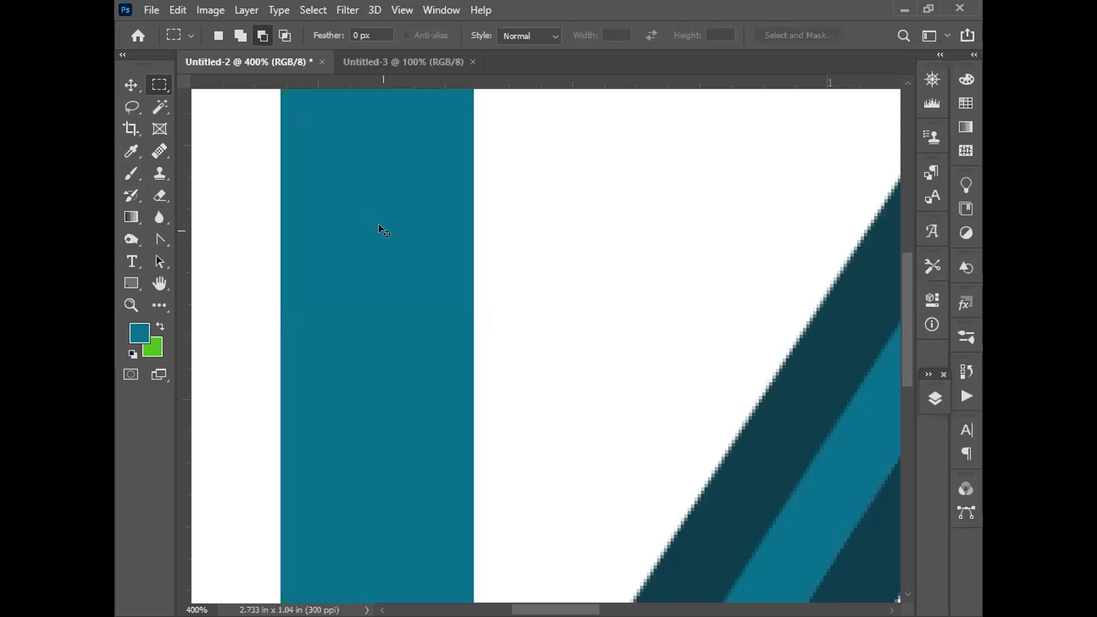
Step: Zoom the Untitled-2 document out to 100%, zoom in to 300%, and pan to the blue bar and diagonal stripes
{"action": "key", "text": "ctrl+minus"}
{"action": "key", "text": "ctrl+minus"}
{"action": "key", "text": "ctrl+minus"}
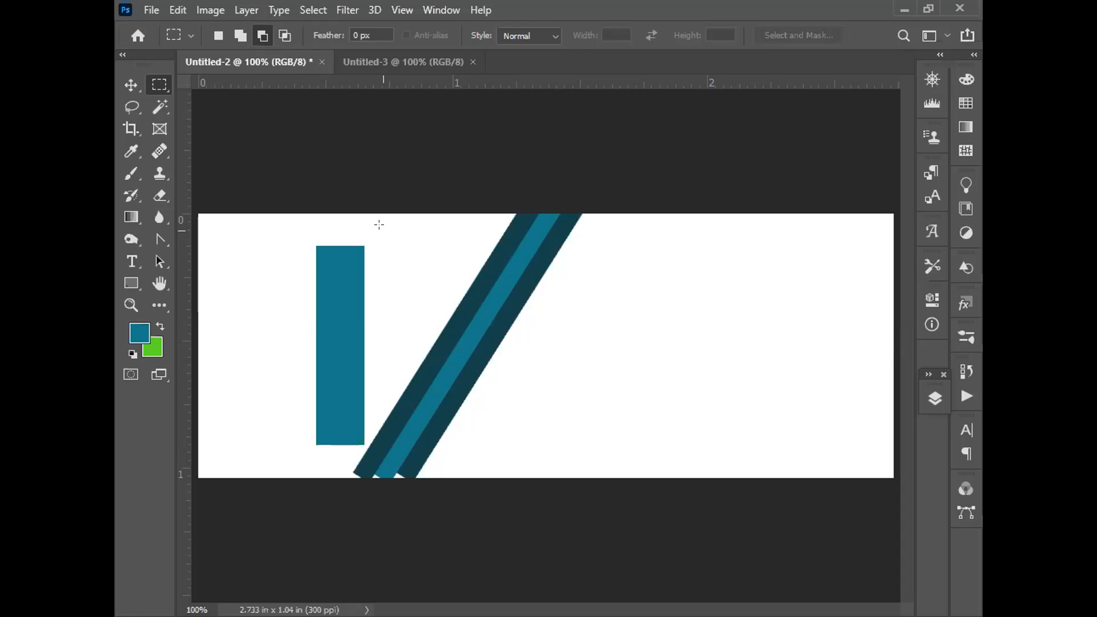
{"action": "key", "text": "ctrl+plus"}
{"action": "key", "text": "ctrl+plus"}
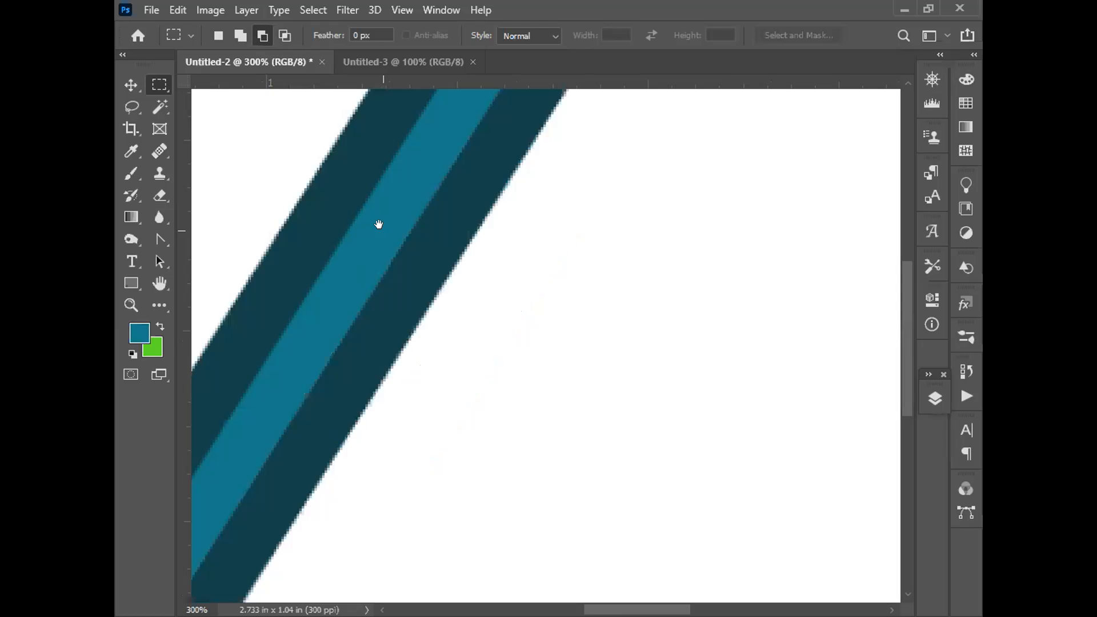
{"action": "left_click_drag", "start_coordinate": [378, 225], "coordinate": [650, 336]}
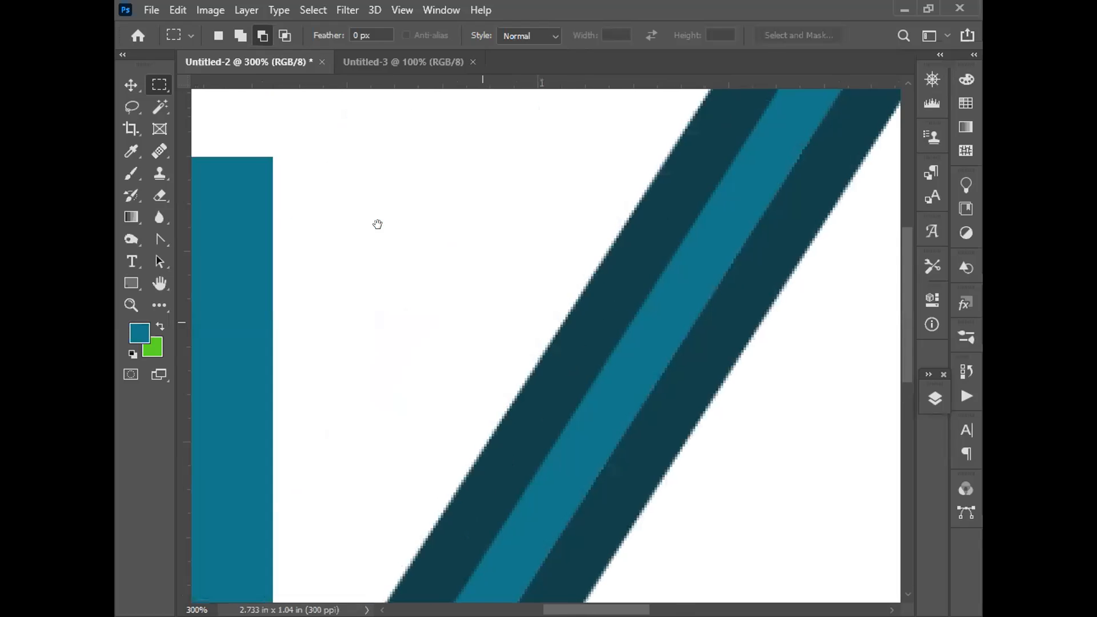
{"action": "left_click_drag", "start_coordinate": [475, 322], "coordinate": [550, 345]}
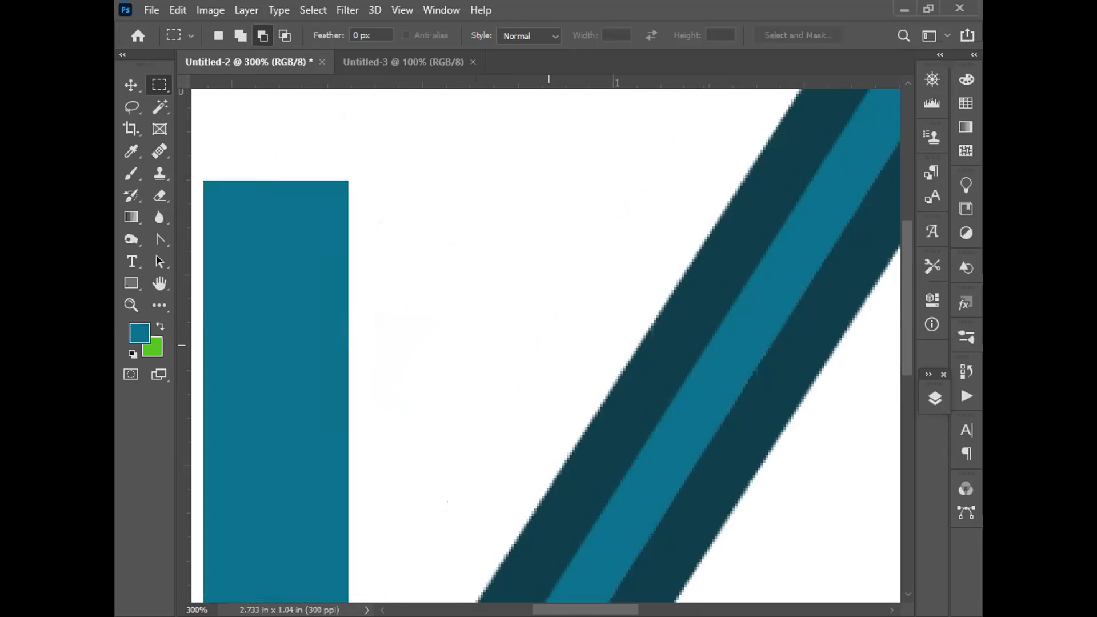
Step: Quit the program without saving the changes to the Untitled-2 document
{"action": "left_click", "coordinate": [959, 7]}
{"action": "key", "text": "Tab"}
{"action": "key", "text": "Return"}
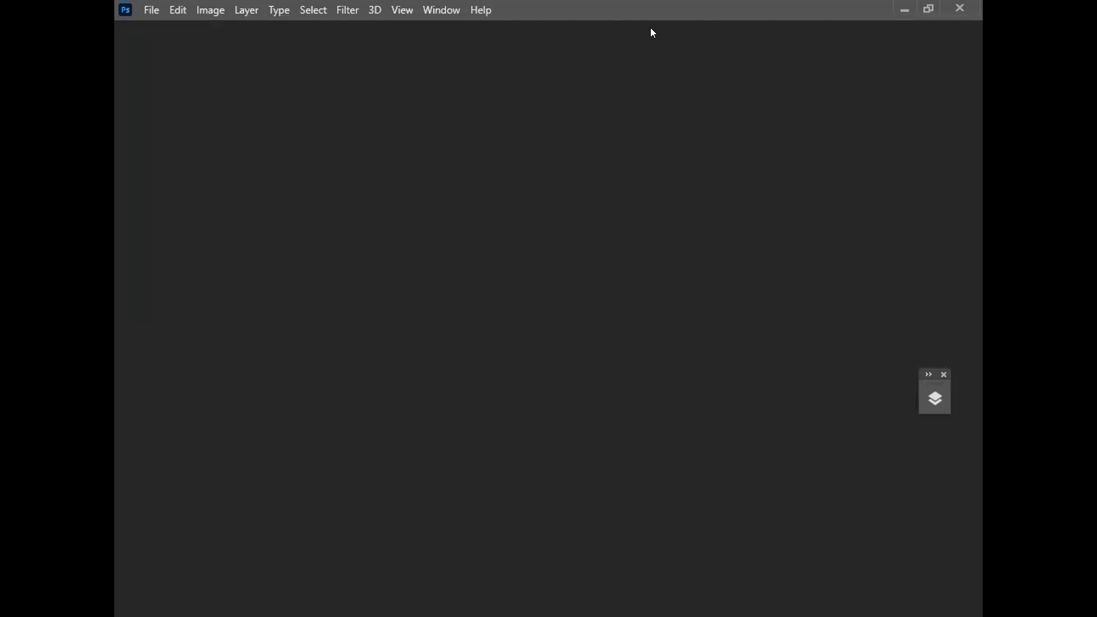